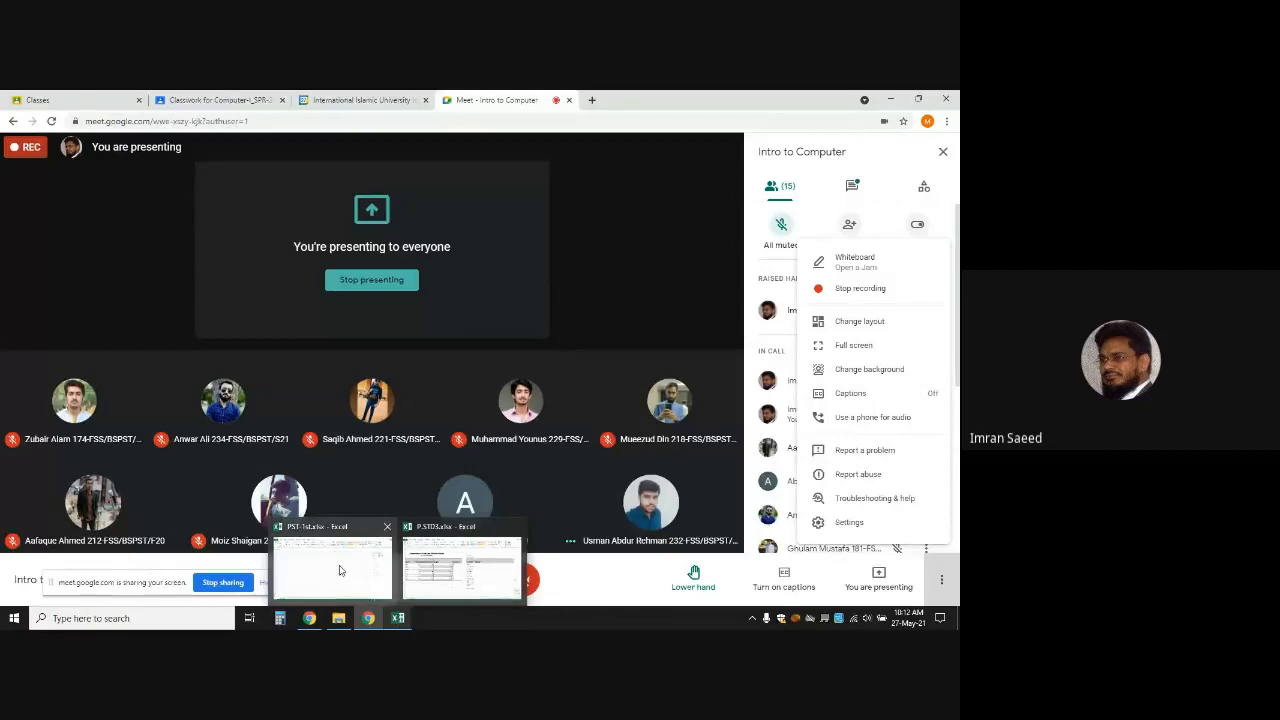
Switch to the PST-1st.xlsx workbook window in Excel
click(339, 570)
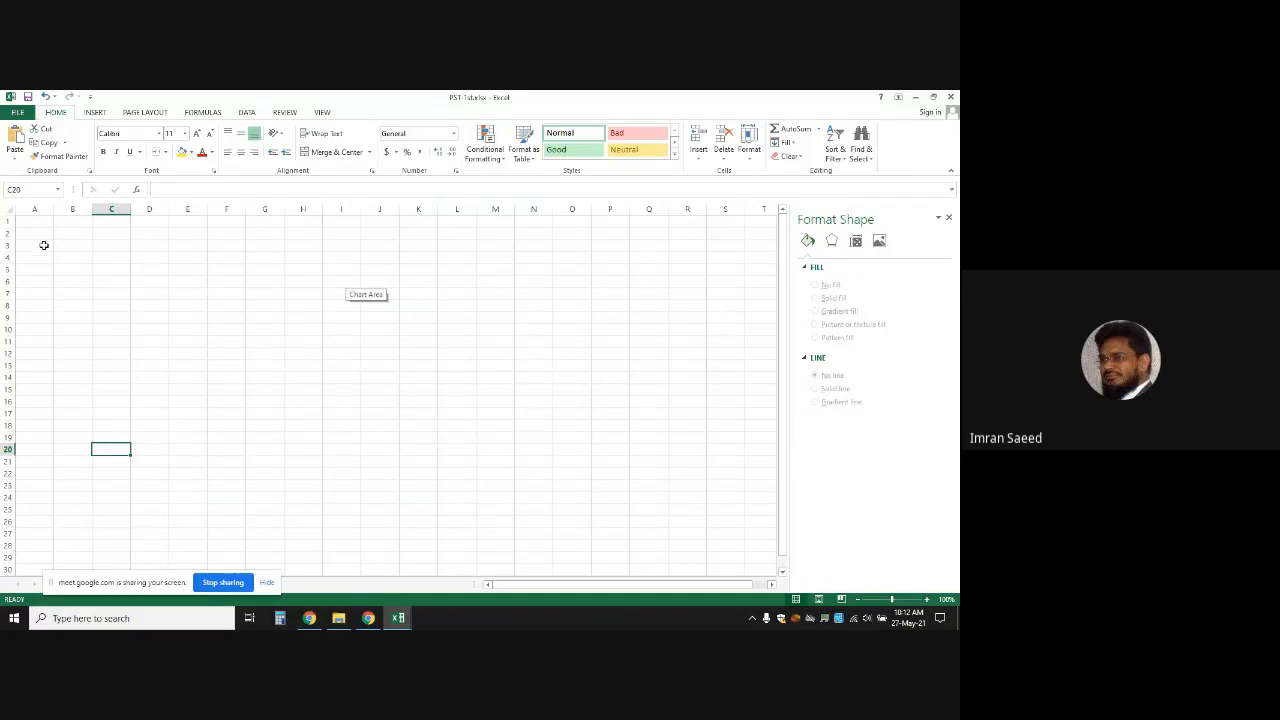
Enter the headings Year in B3 and Passed in C3
drag(66, 246, 120, 353)
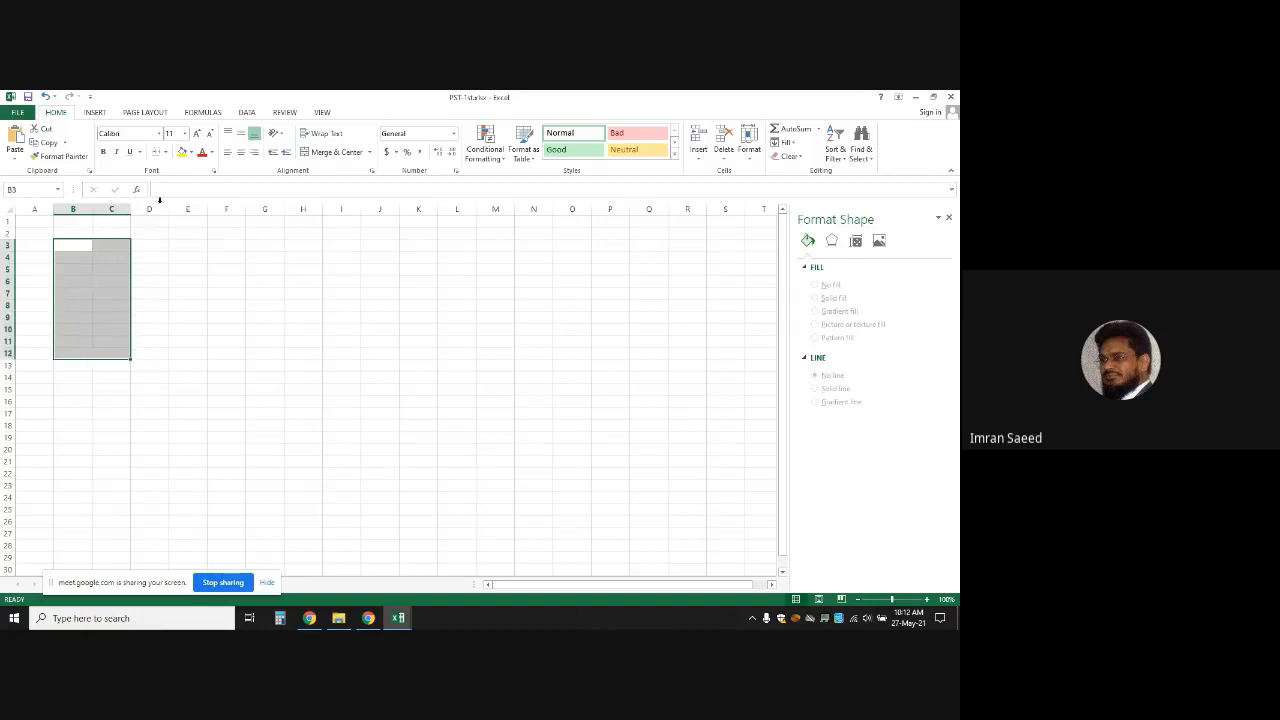
click(78, 245)
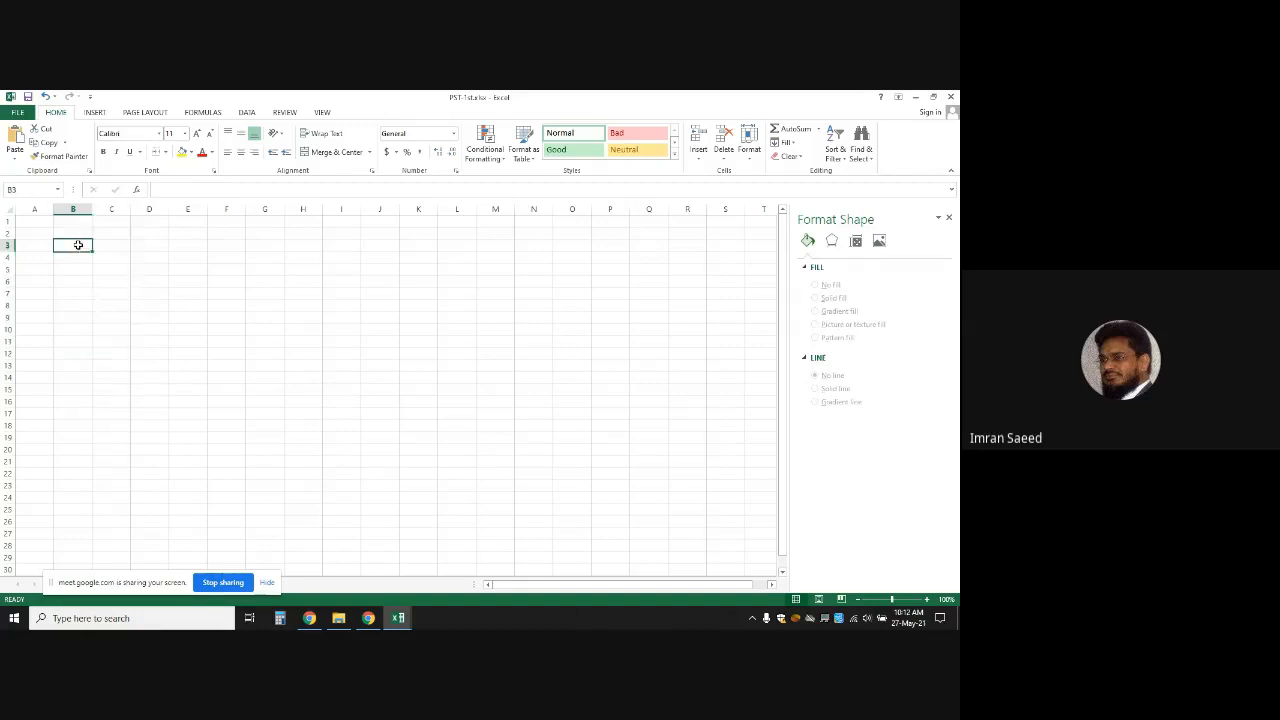
text(Ye)
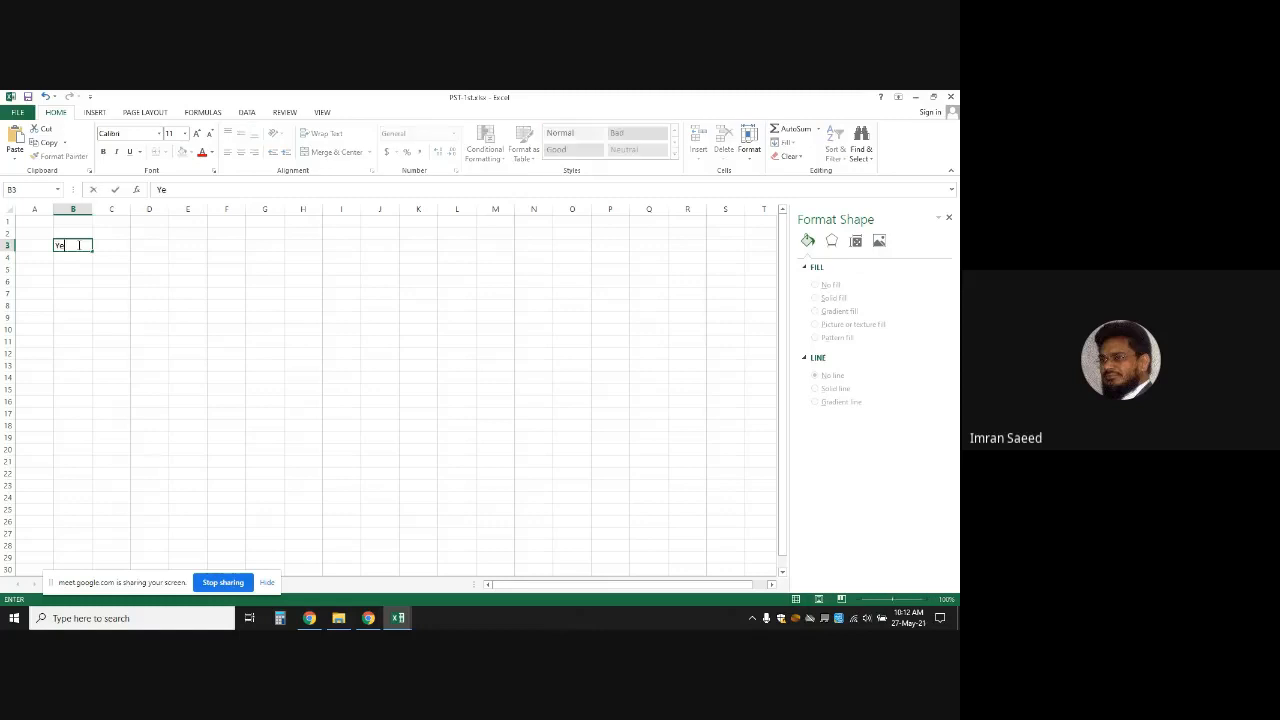
text(ar)
key(Tab)
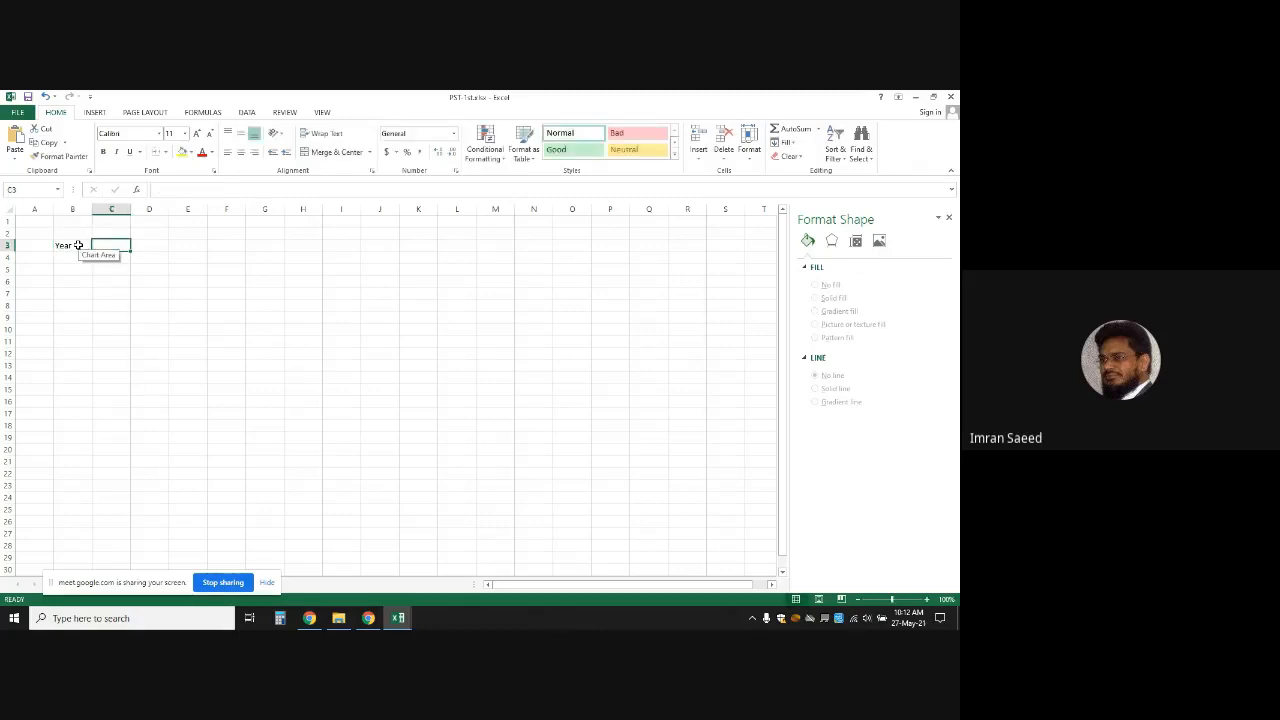
text(Passed)
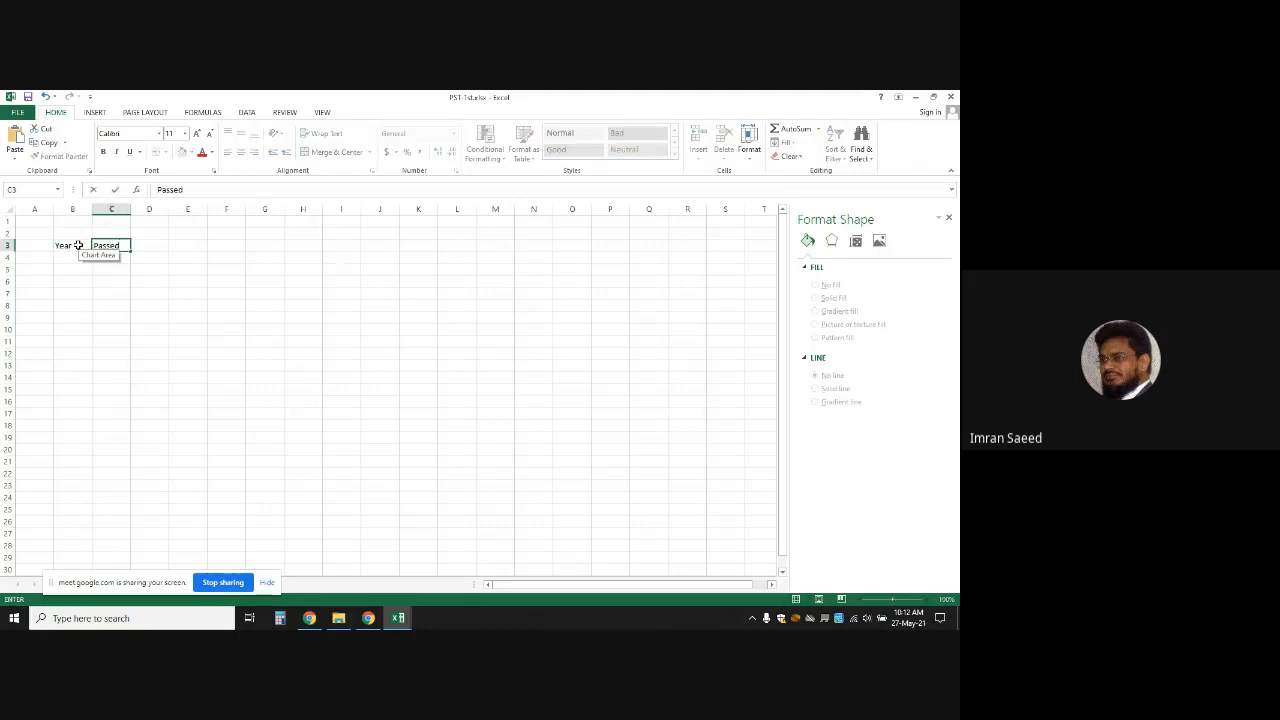
click(240, 266)
Apply All Borders to the table range B3:C12
drag(60, 244, 115, 355)
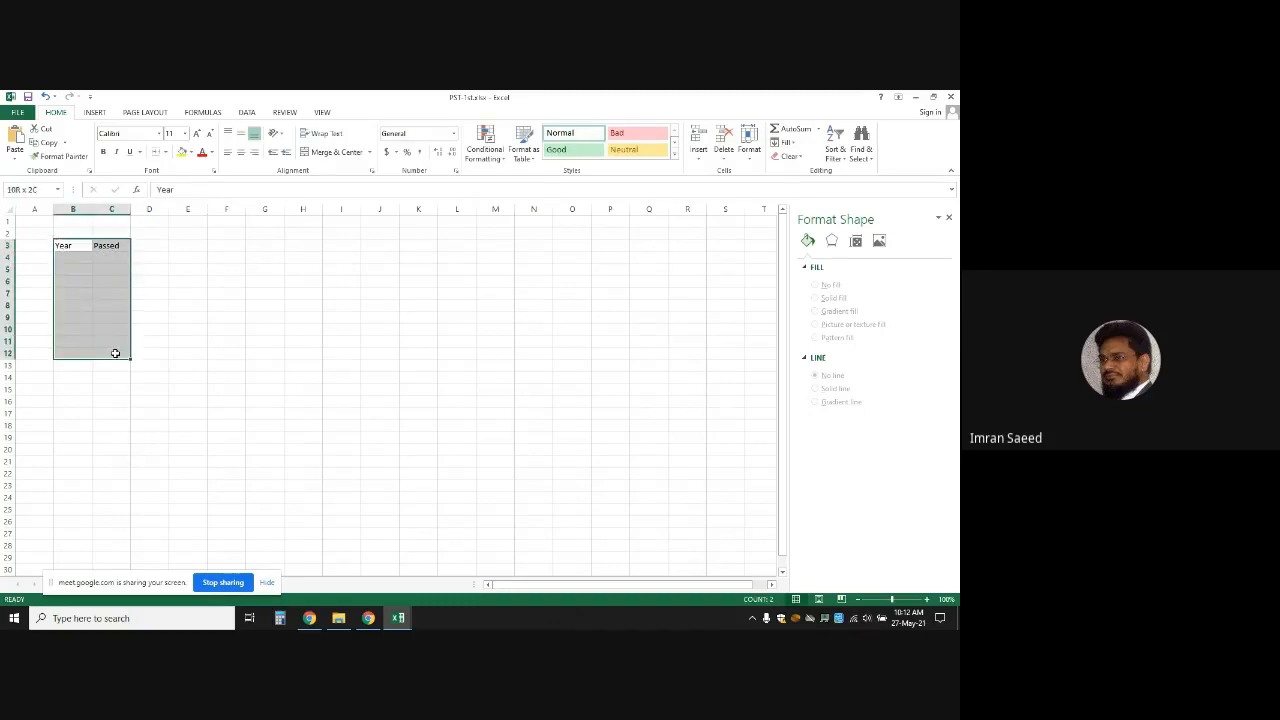
click(166, 152)
click(175, 258)
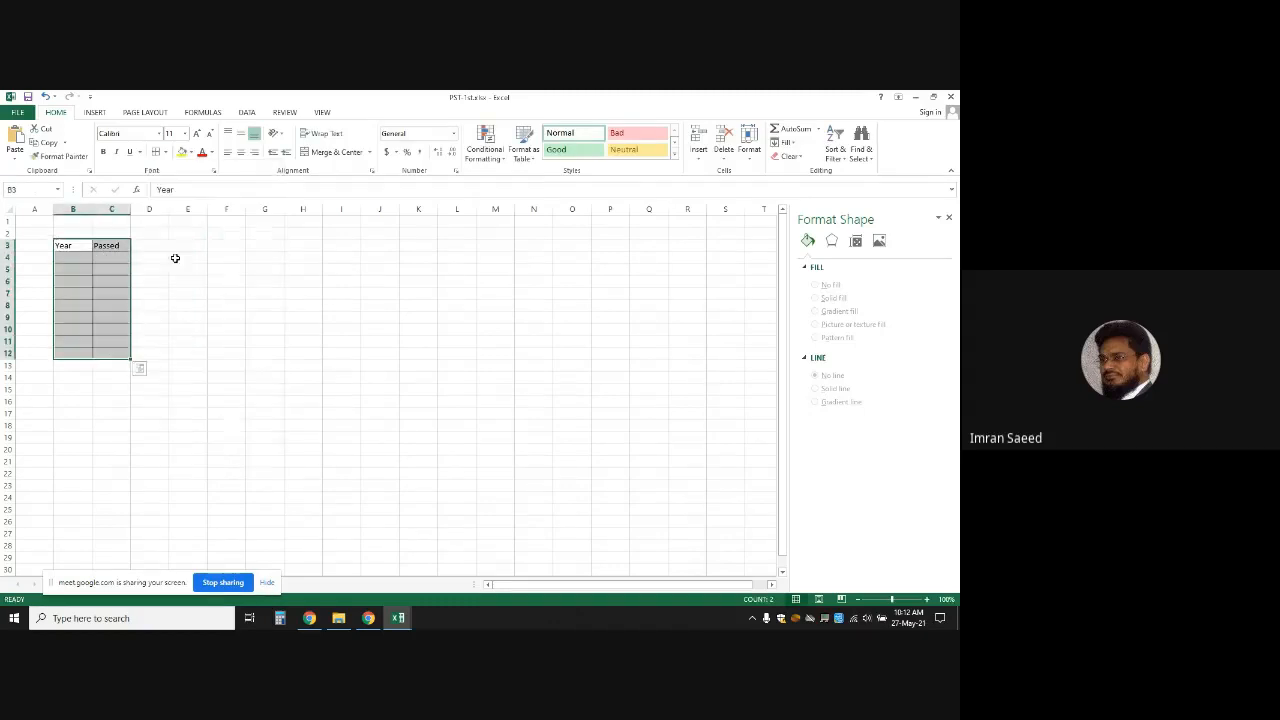
Fill the header row B3:C3 with light grey
drag(64, 246, 108, 247)
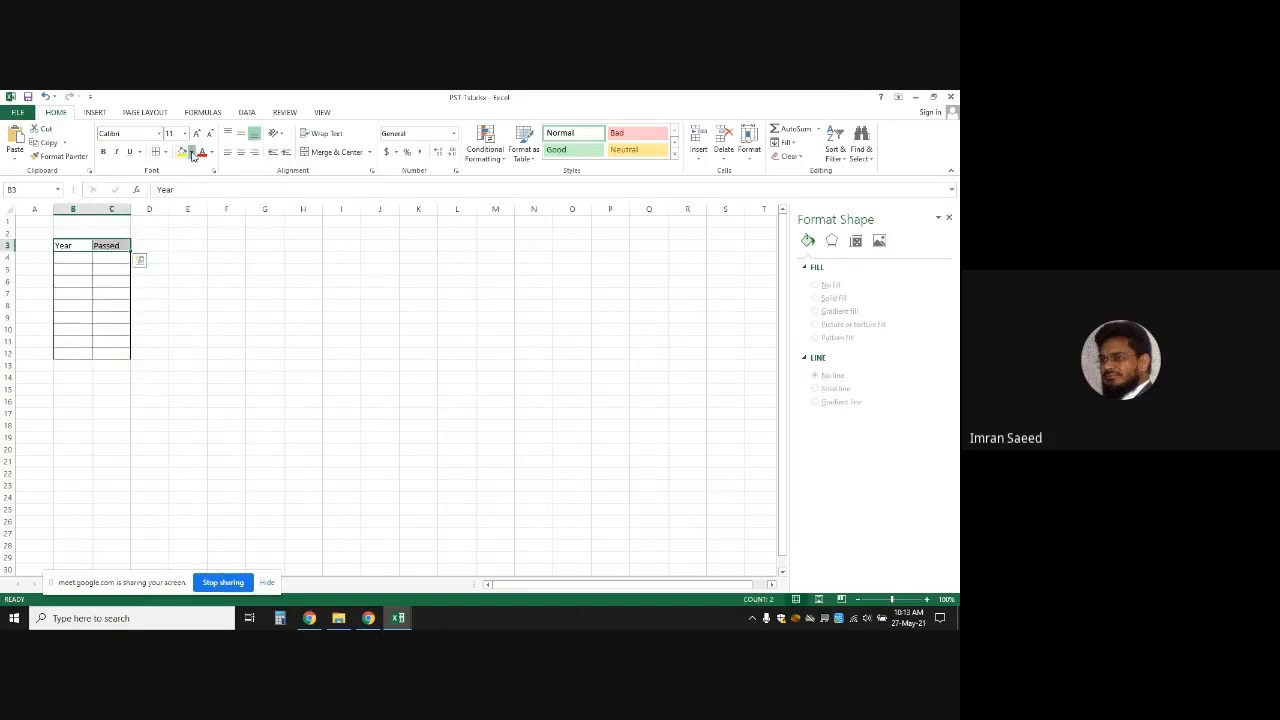
click(193, 155)
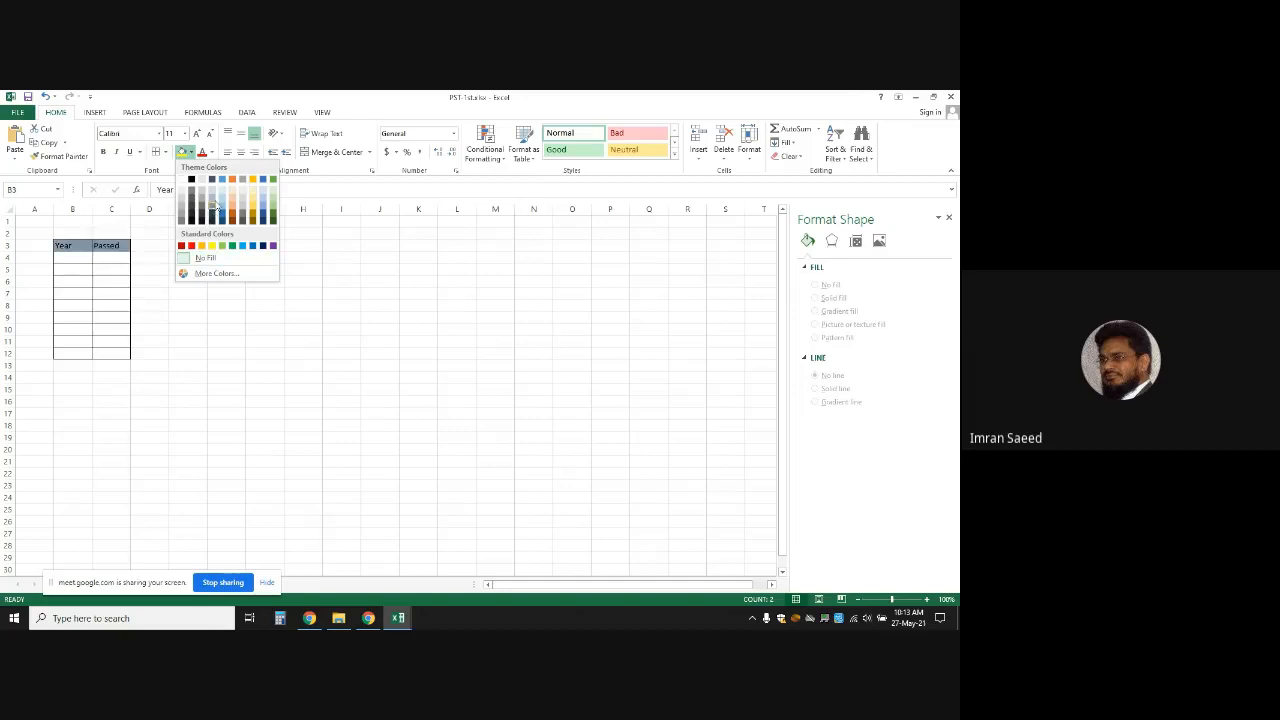
click(214, 190)
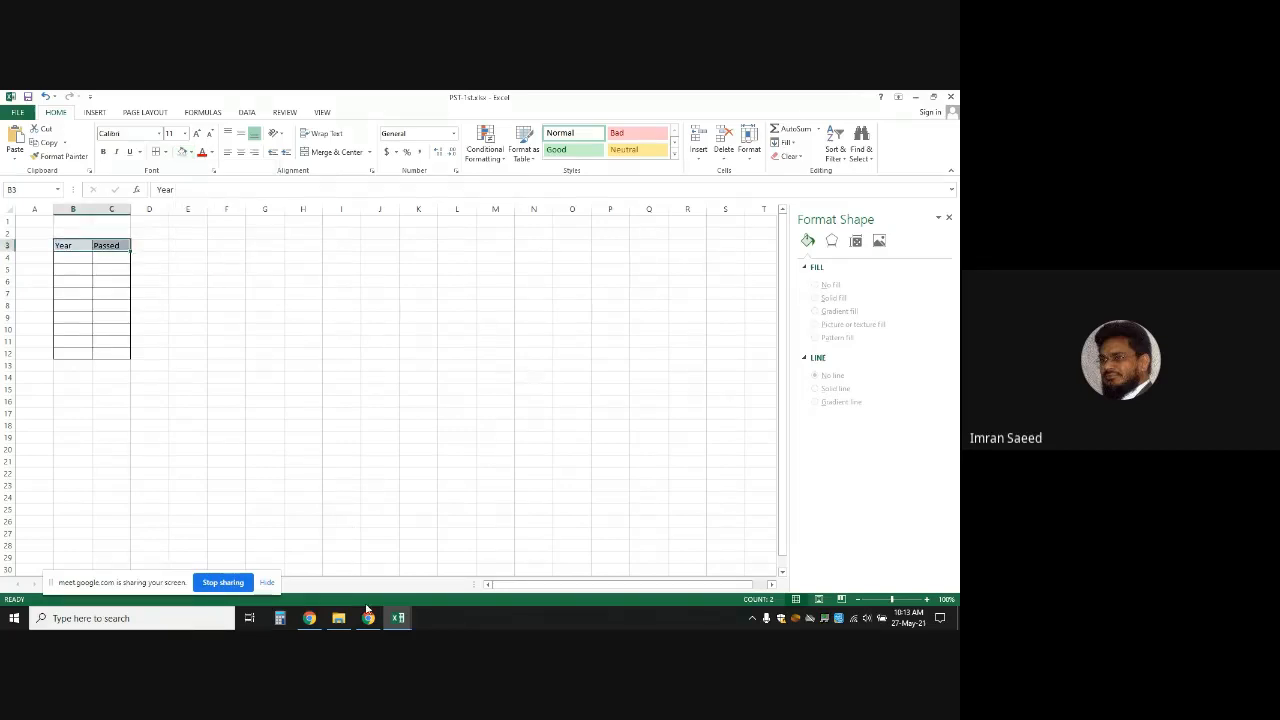
Switch to the Google Meet call and back to the PST-1st.xlsx workbook
click(368, 618)
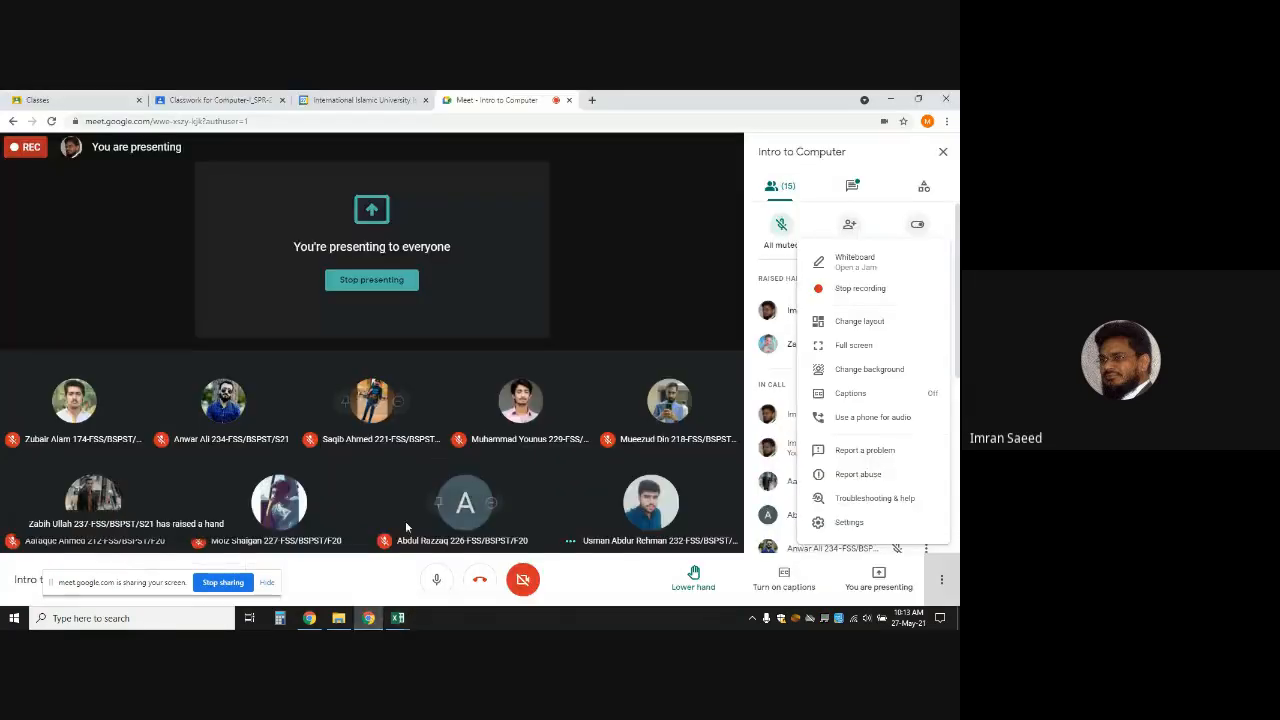
mouse_move(368, 618)
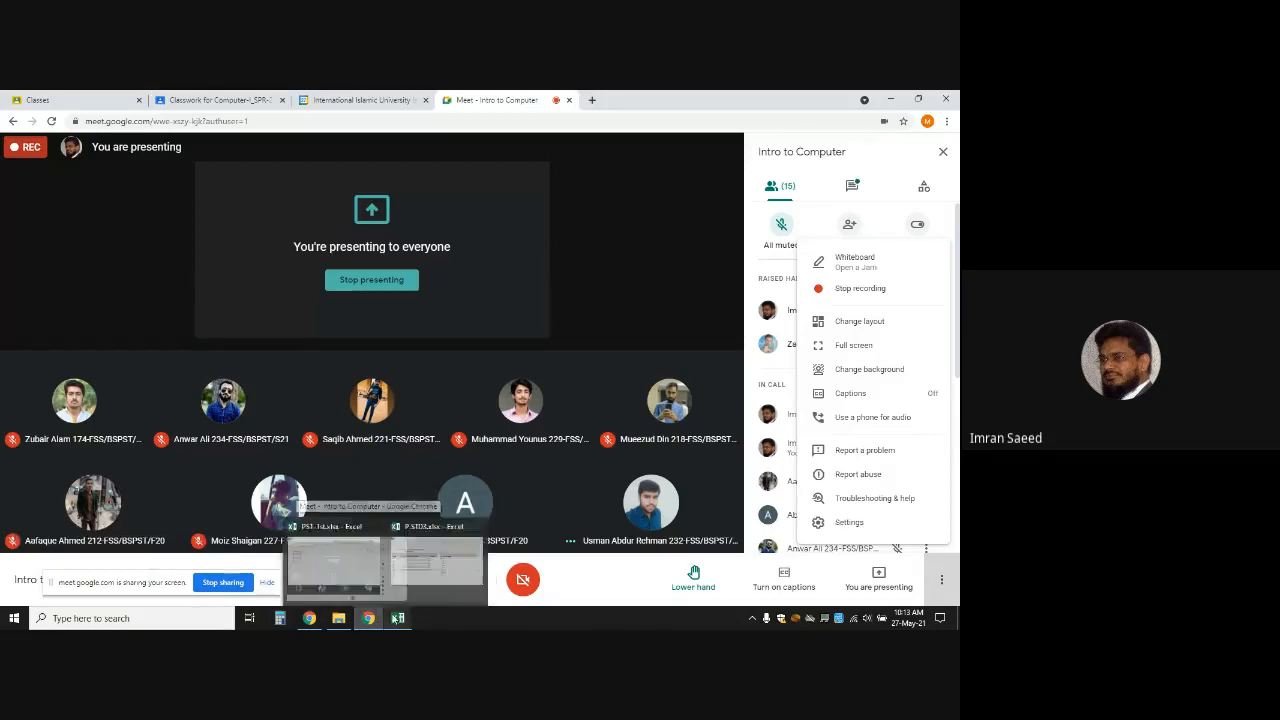
click(398, 618)
click(332, 568)
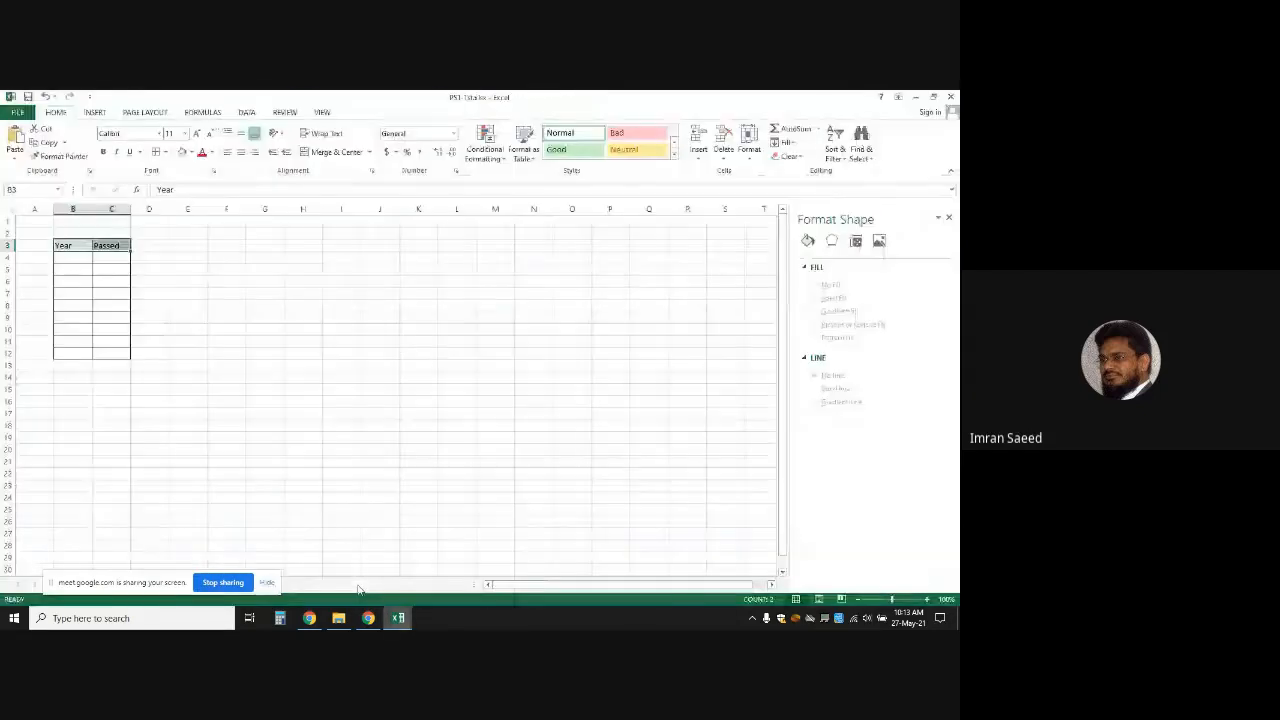
Enter 2015 with 150 passed and 2016 with 300 passed
click(70, 257)
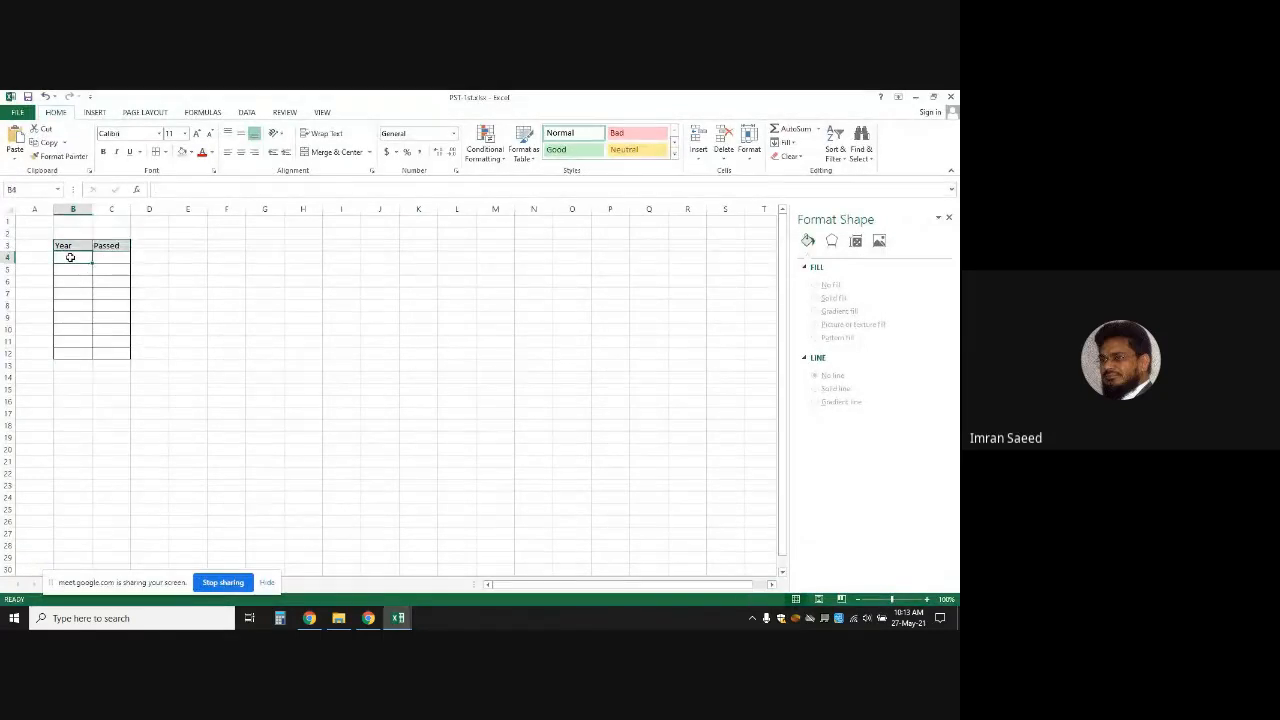
text(201)
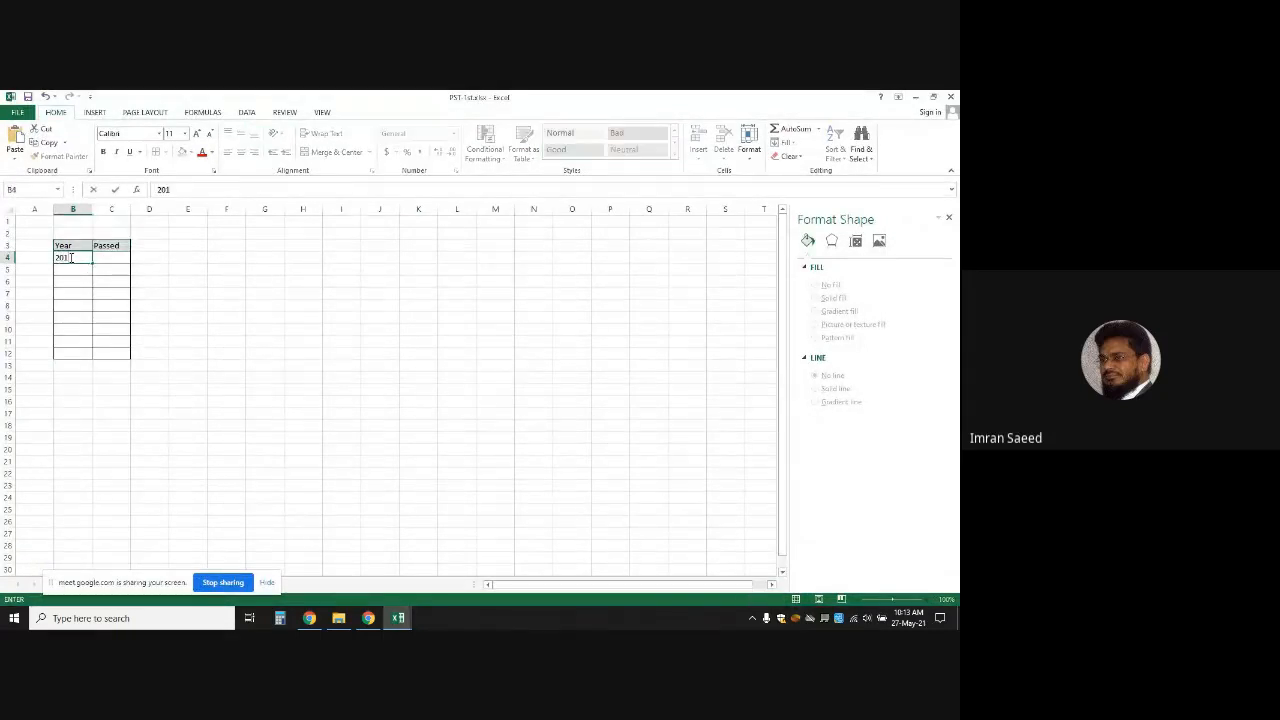
text(5)
key(Tab)
text(1)
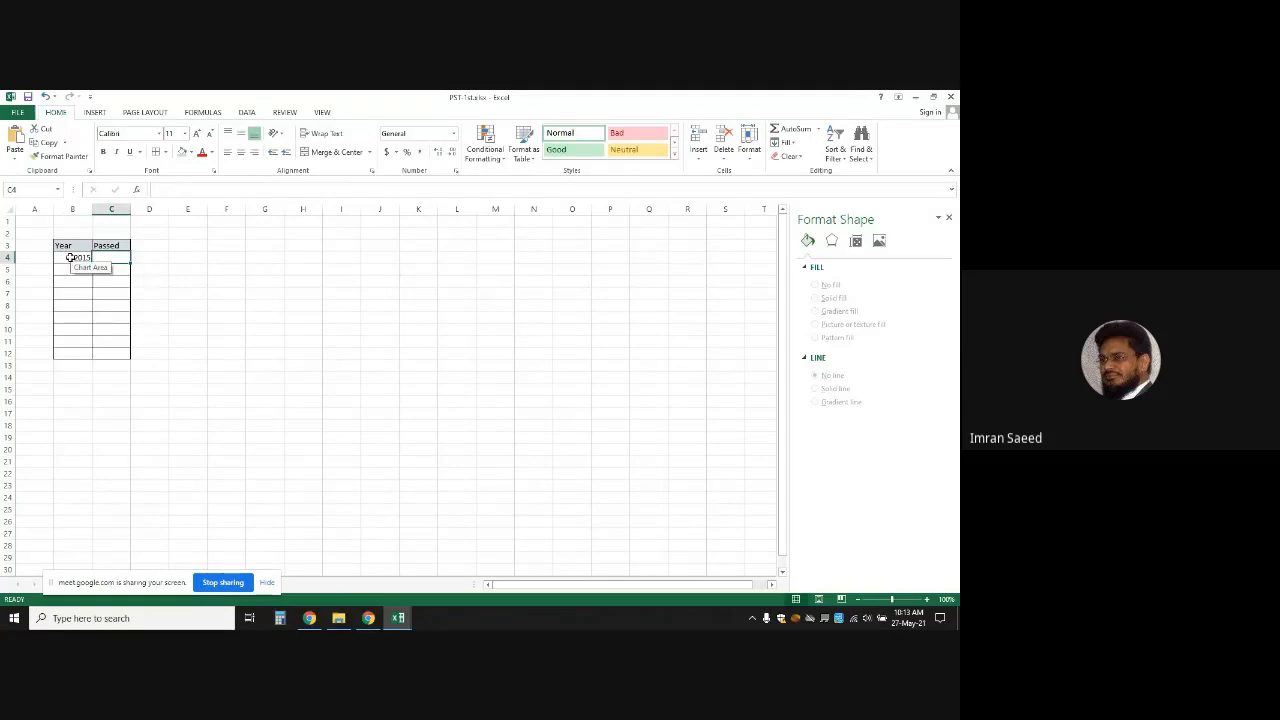
text(50)
key(Return)
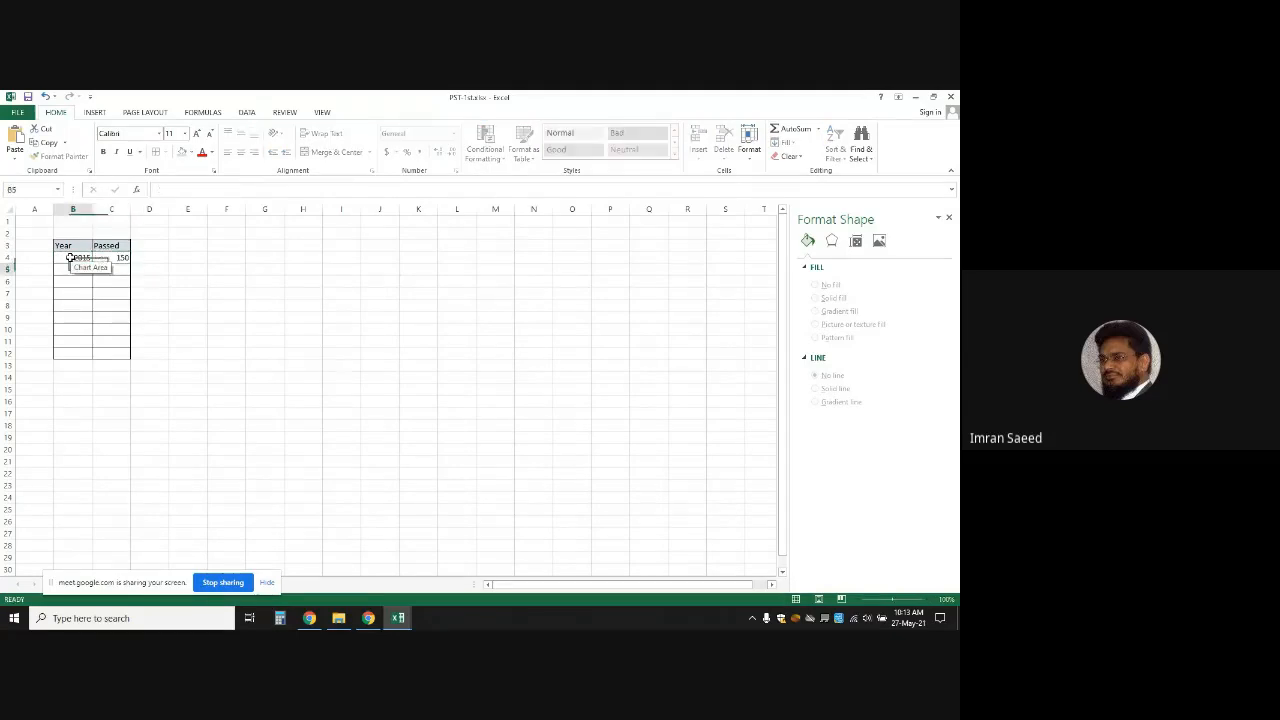
text(2016)
click(500, 263)
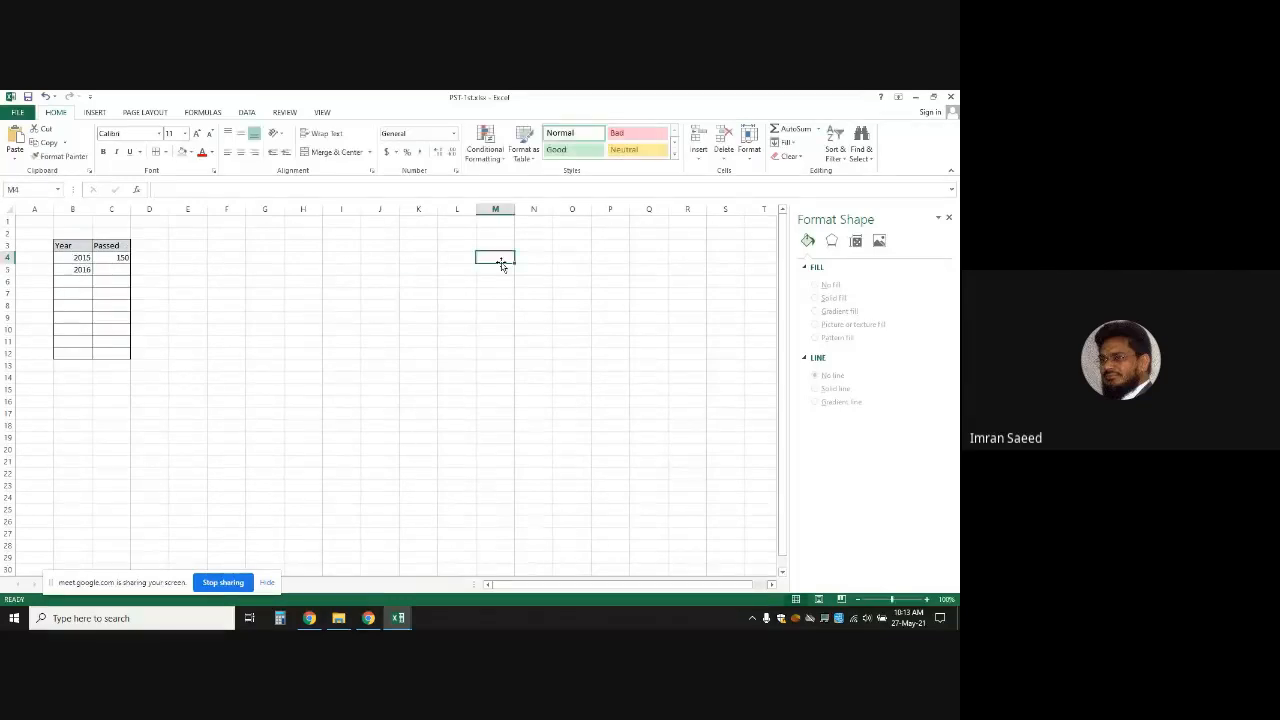
click(116, 279)
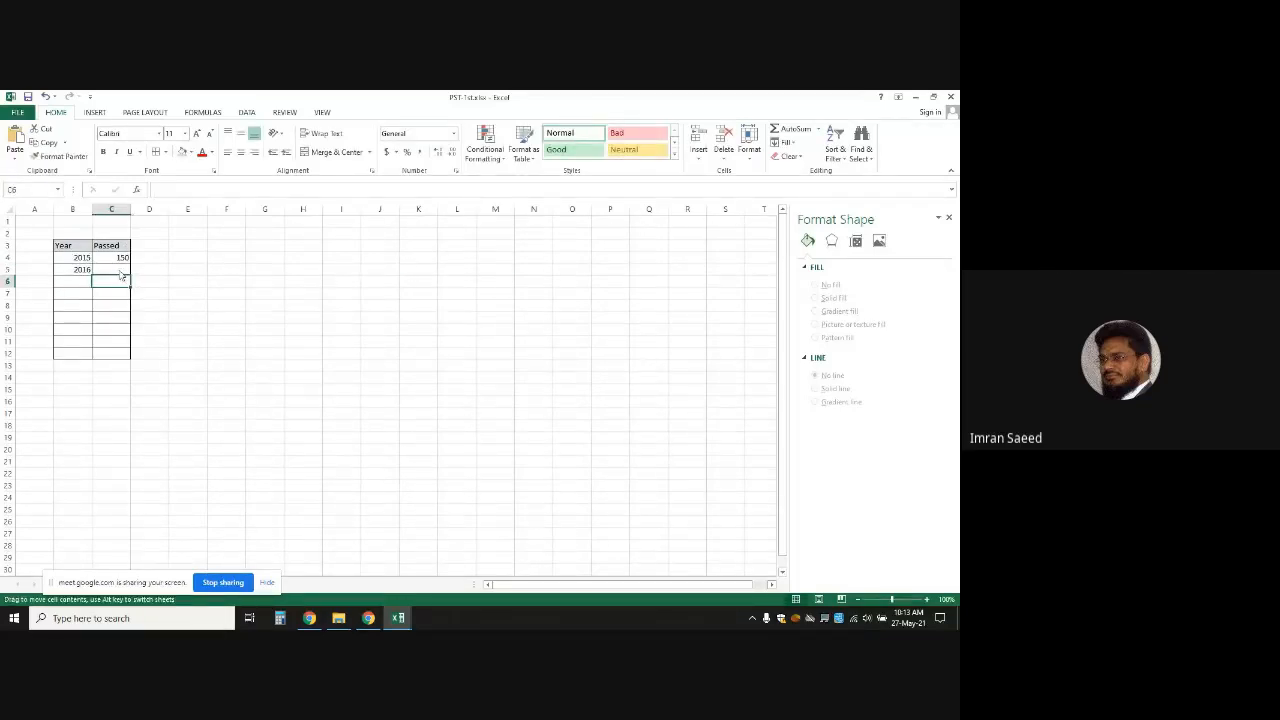
click(119, 268)
text(300)
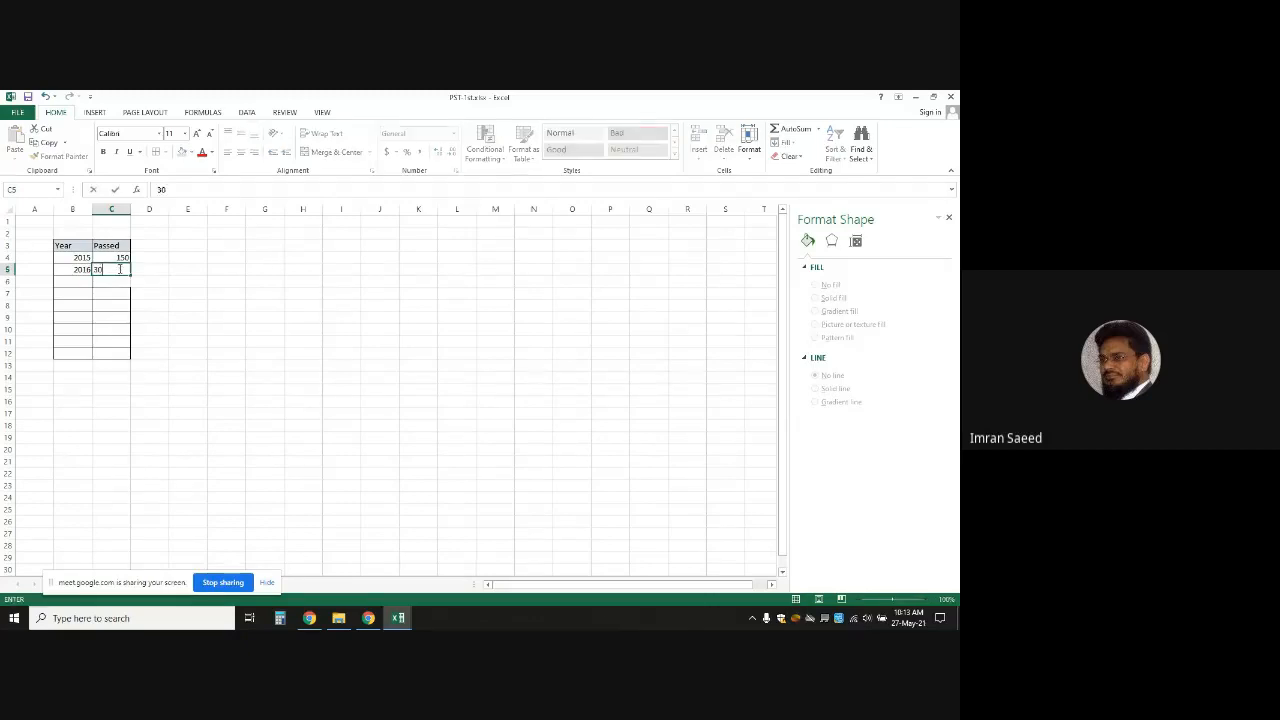
click(70, 283)
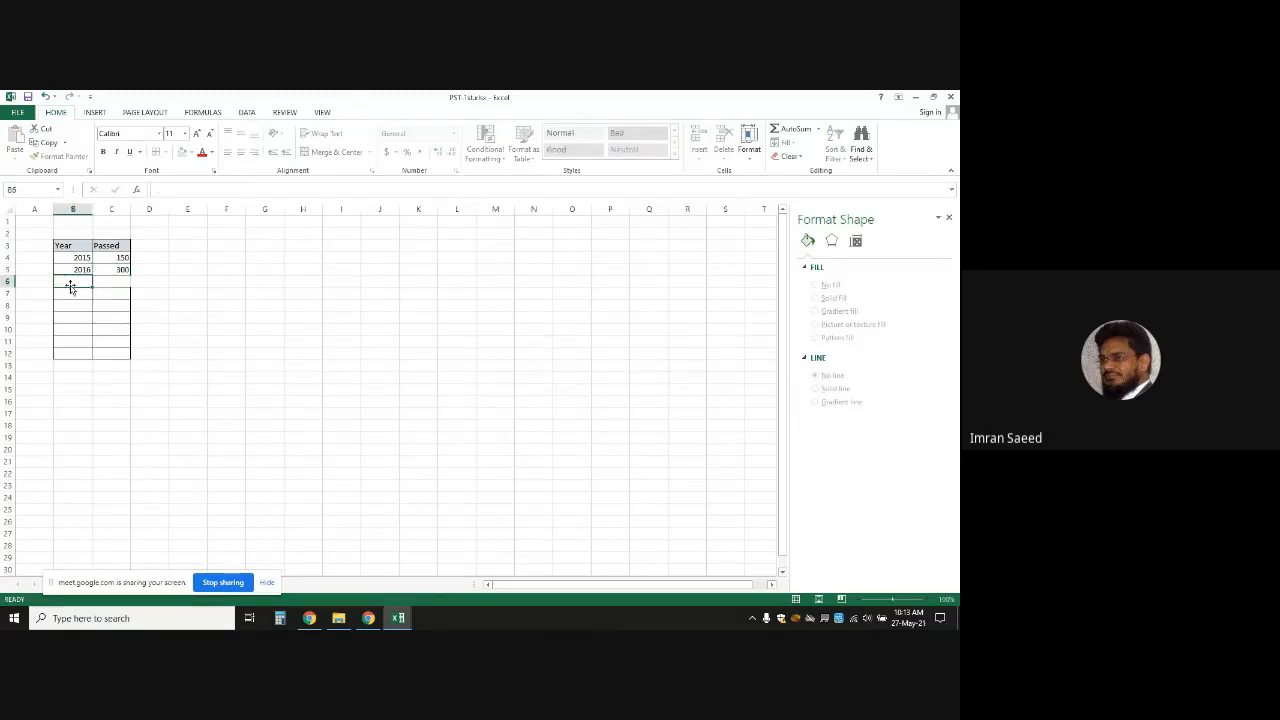
Enter 2017 with 120 passed and 2018 with 312 passed
text(2017)
key(Tab)
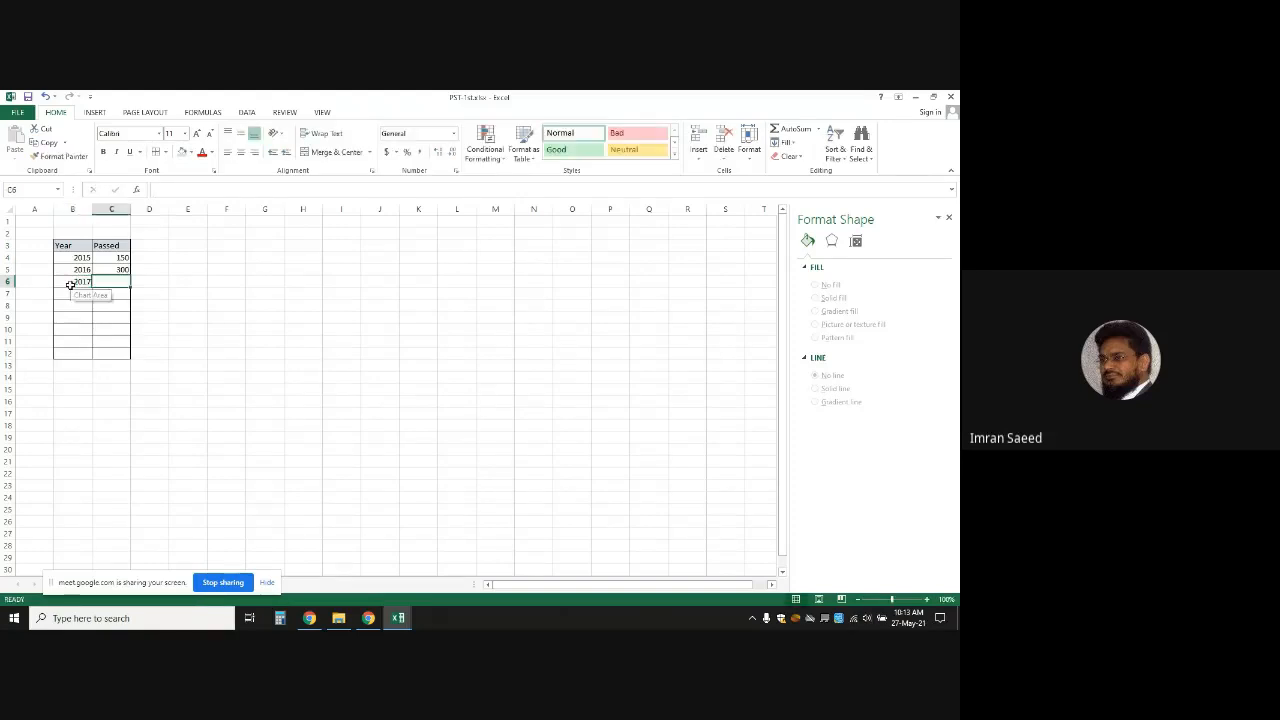
text(120)
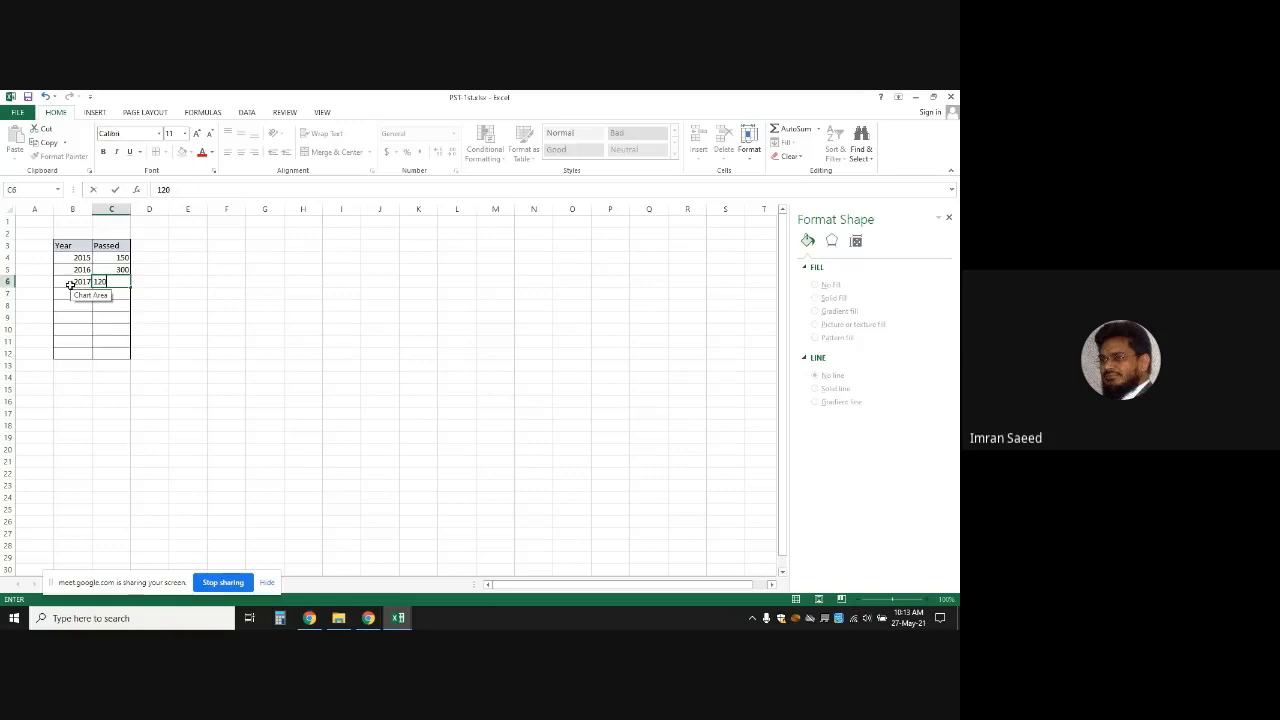
key(Return)
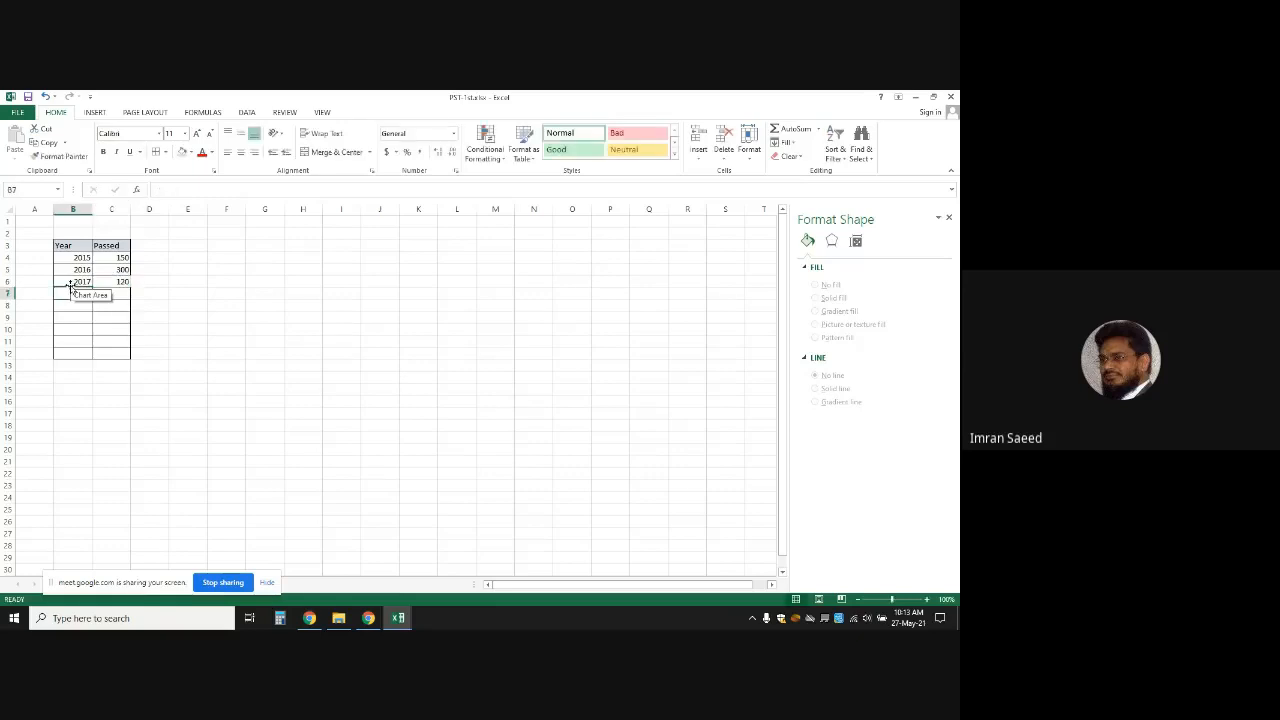
text(1)
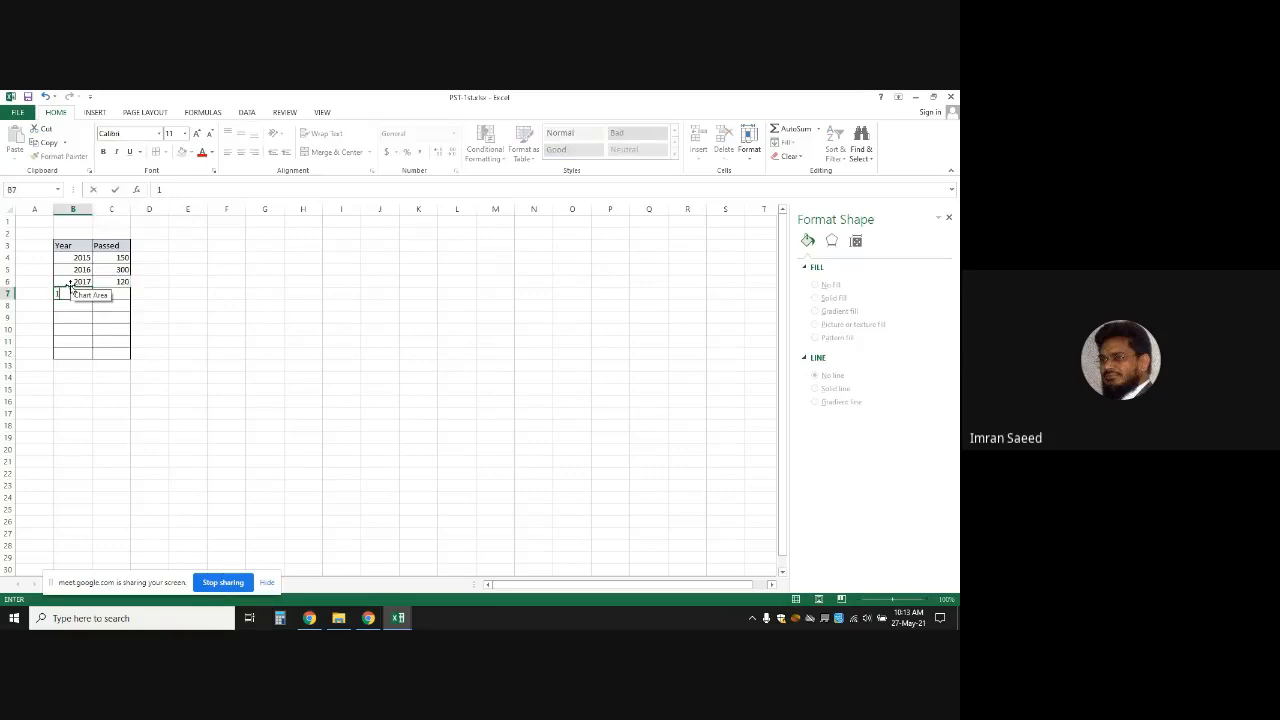
text(2018)
key(Tab)
text(3)
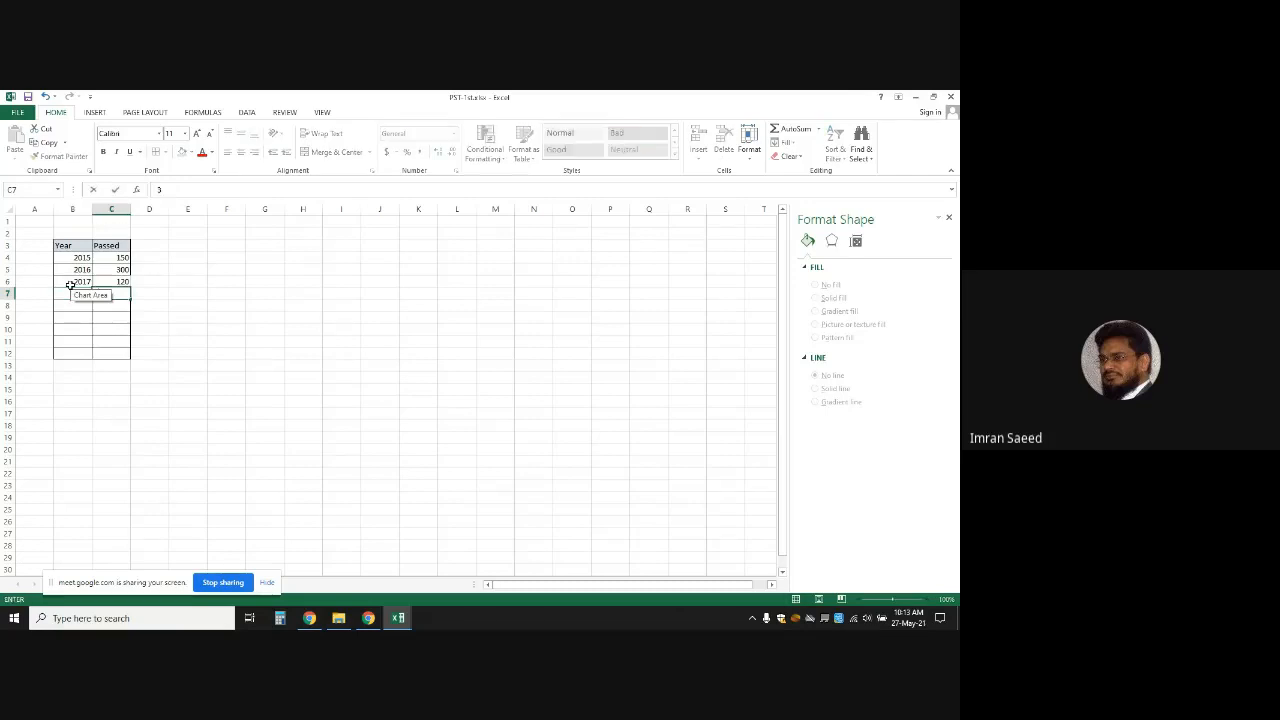
click(70, 287)
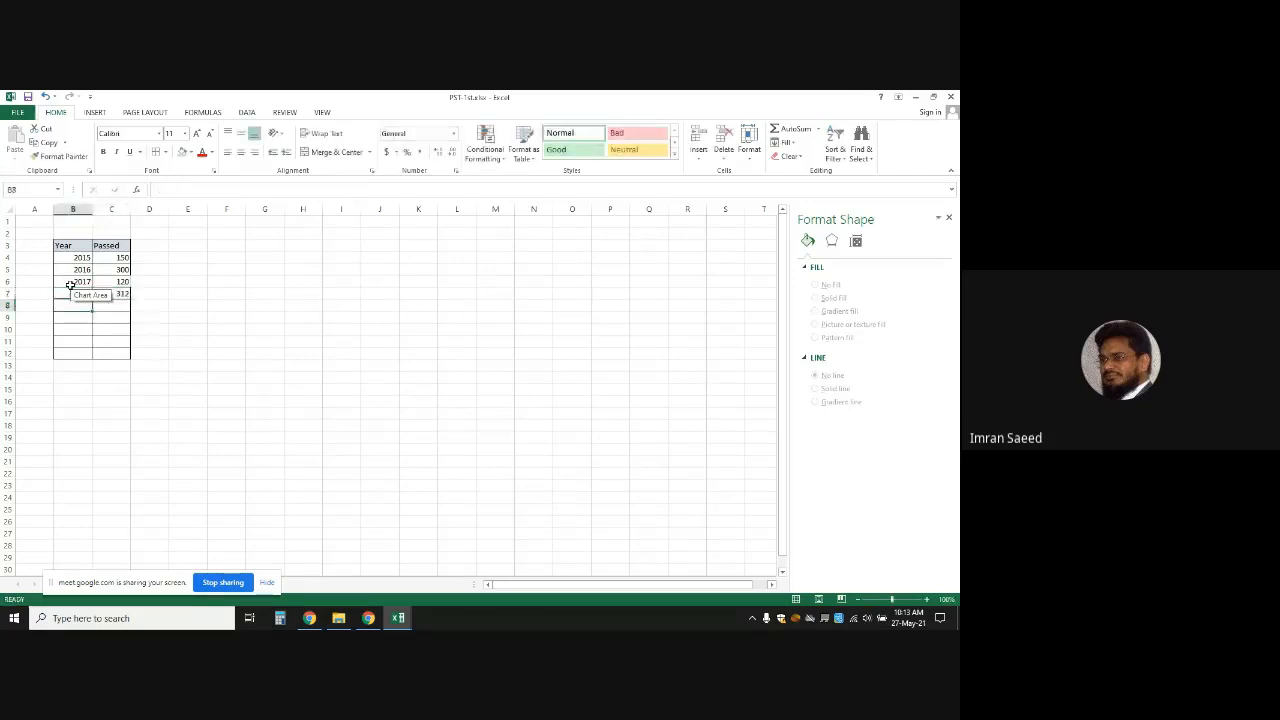
click(452, 380)
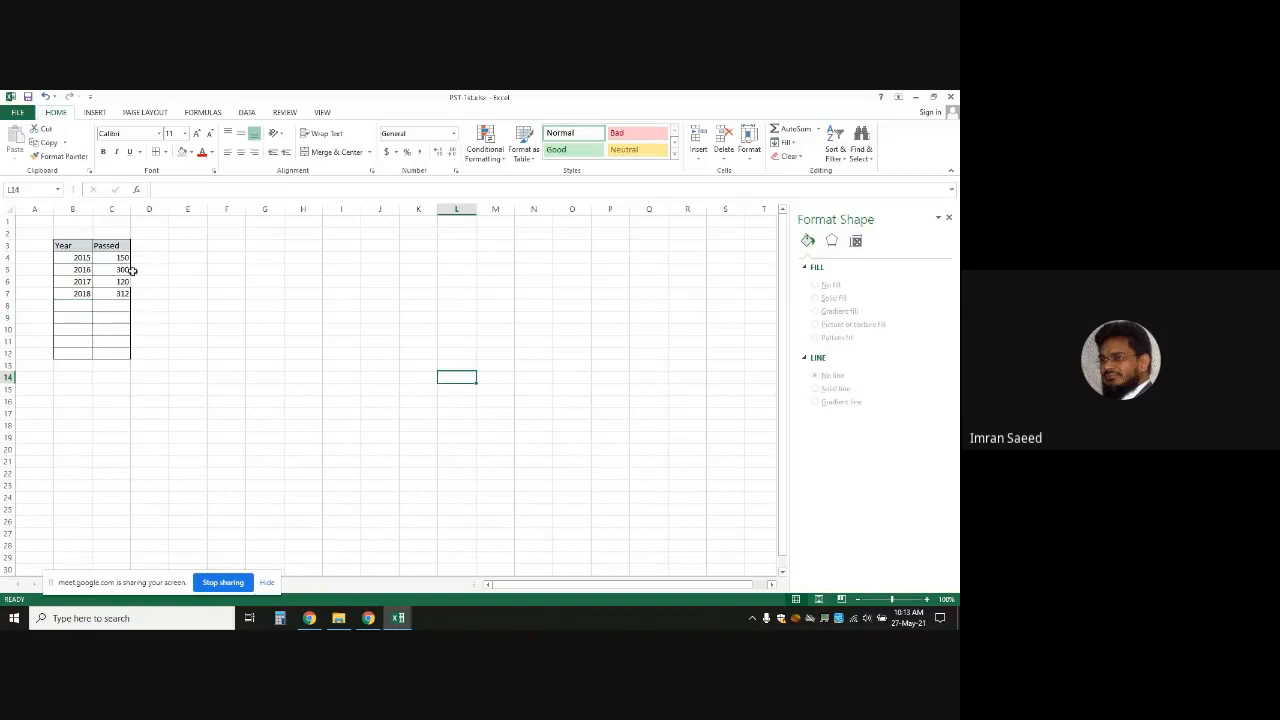
Enter 2019 with 340 passed and 2020 with 200 passed
click(64, 305)
text(20)
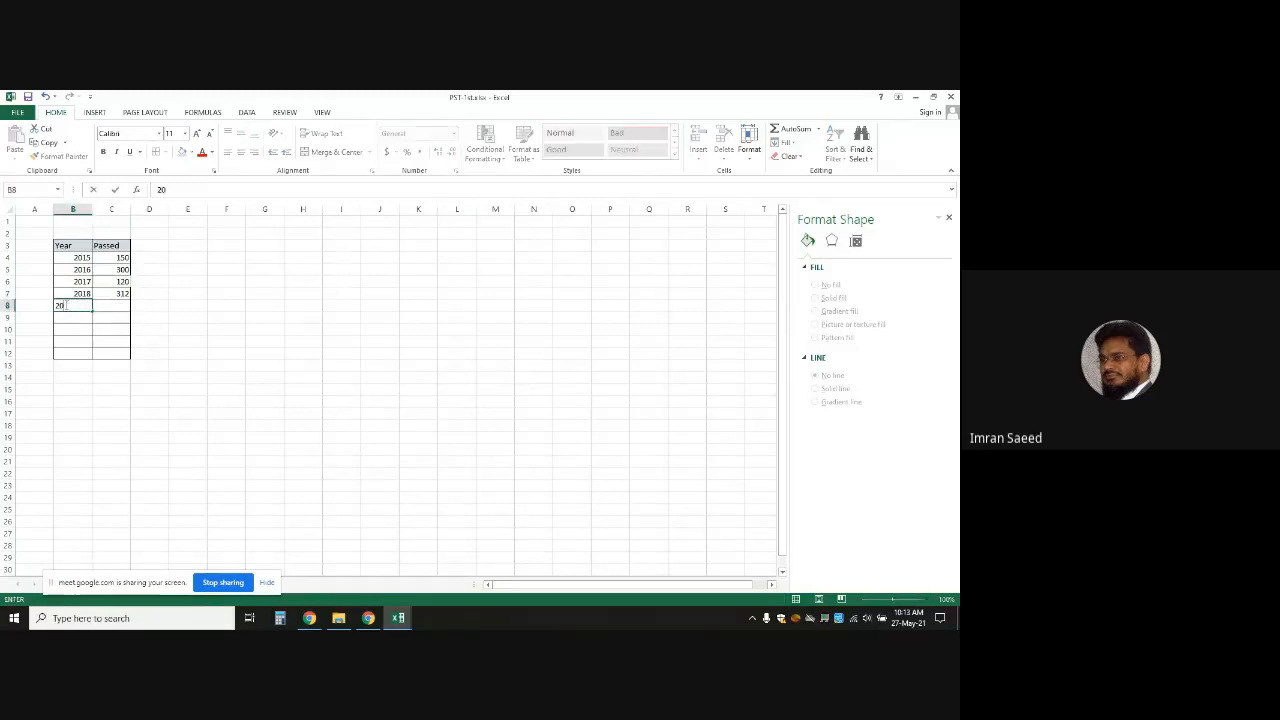
text(19)
key(Tab)
text(3)
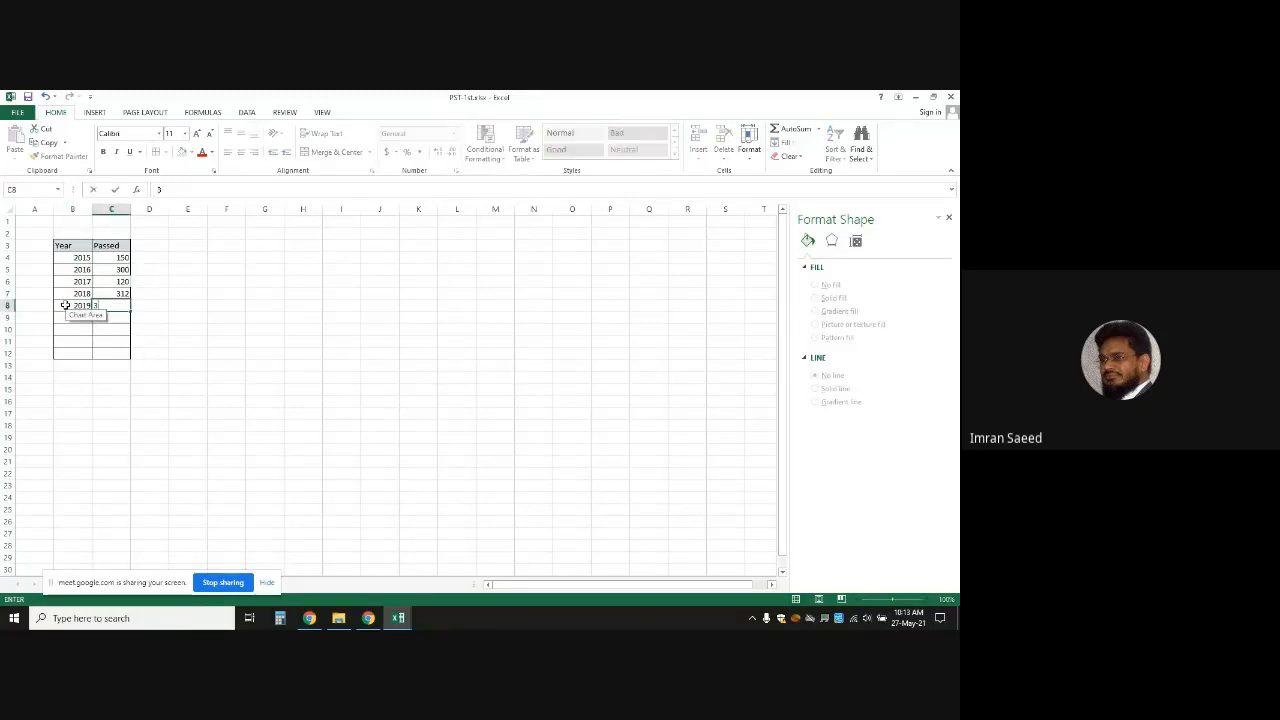
text(40)
key(Return)
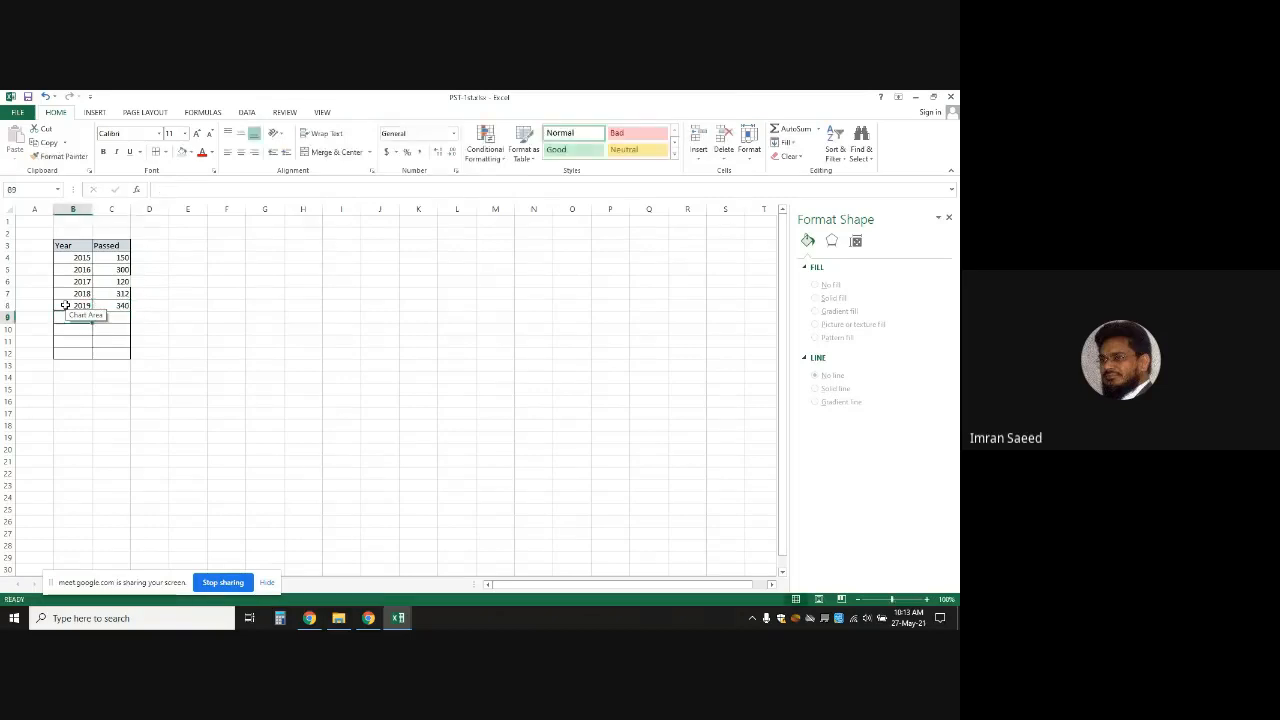
text(2020)
key(Tab)
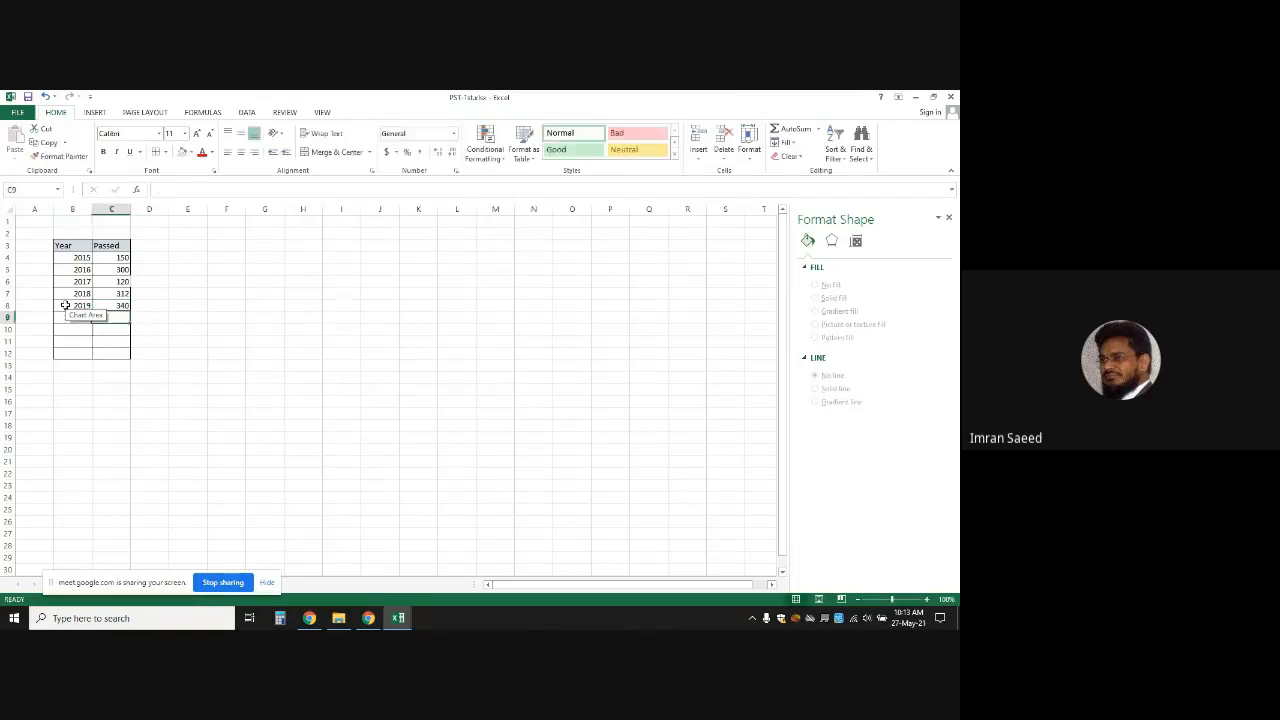
text(200)
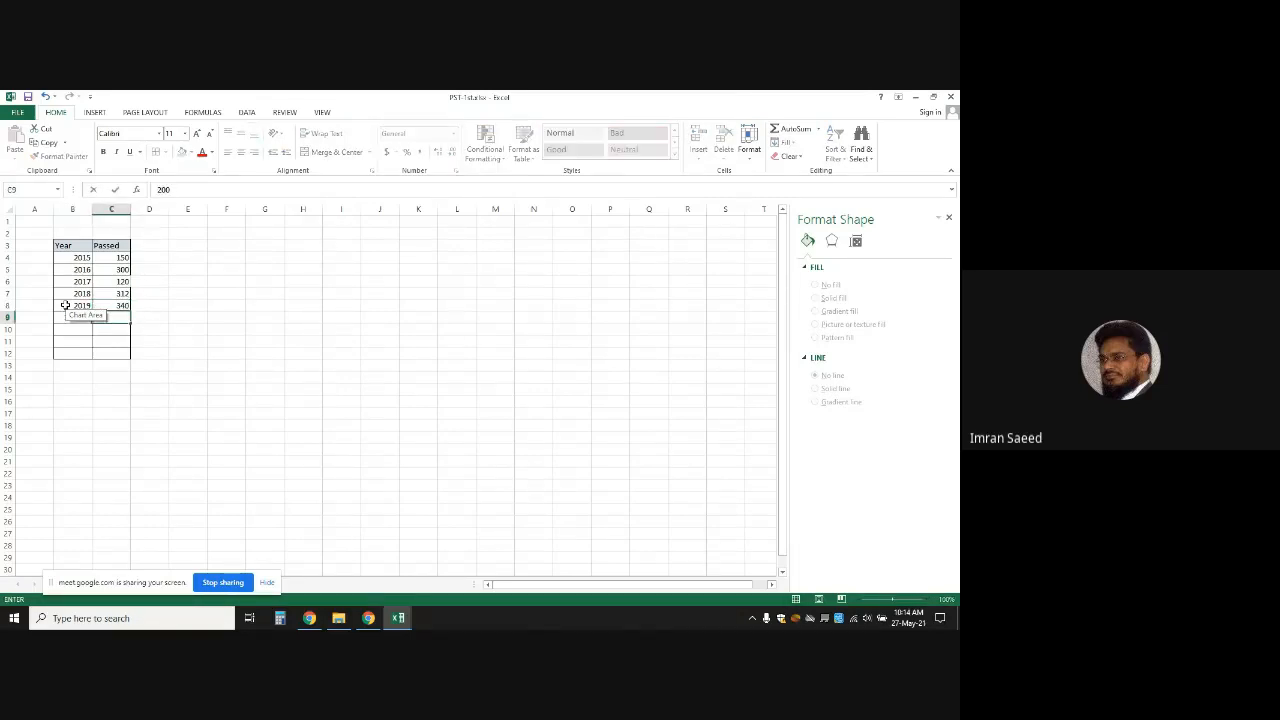
click(343, 375)
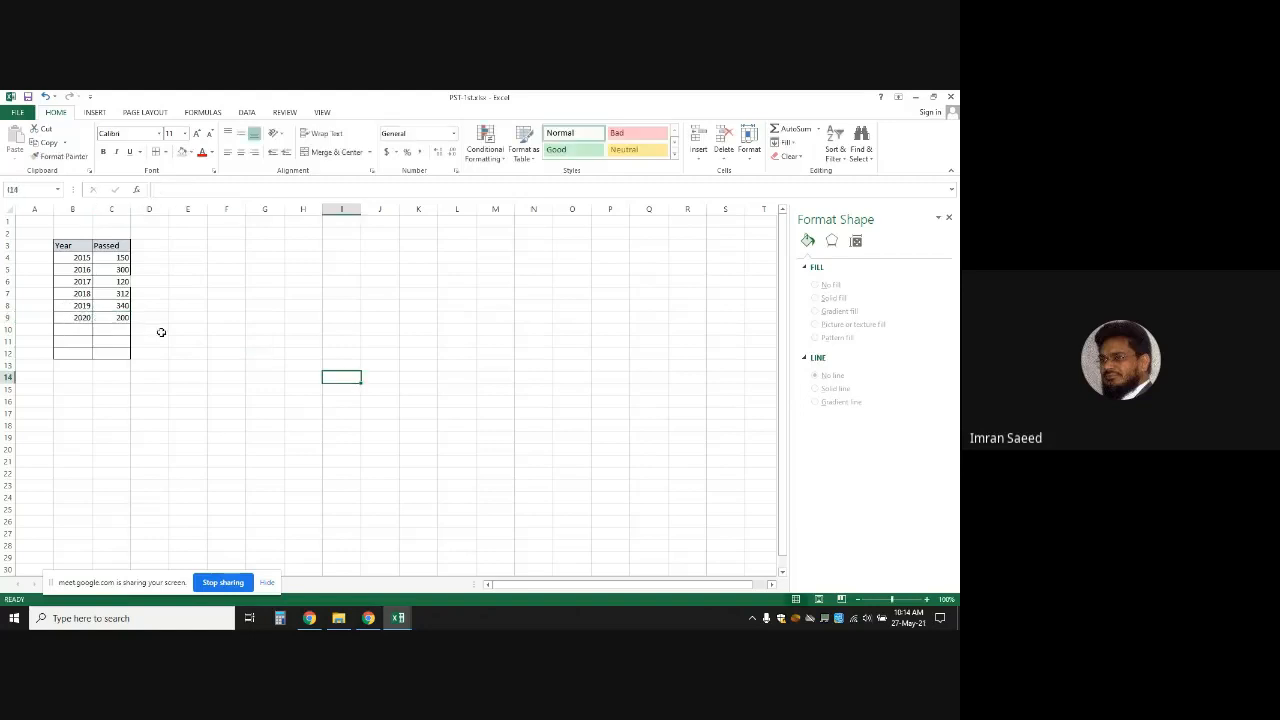
Delete the empty rows 10 to 12 below the table
mouse_move(7, 330)
mouse_down()
mouse_move(7, 365)
mouse_move(8, 353)
mouse_up()
right_click(8, 353)
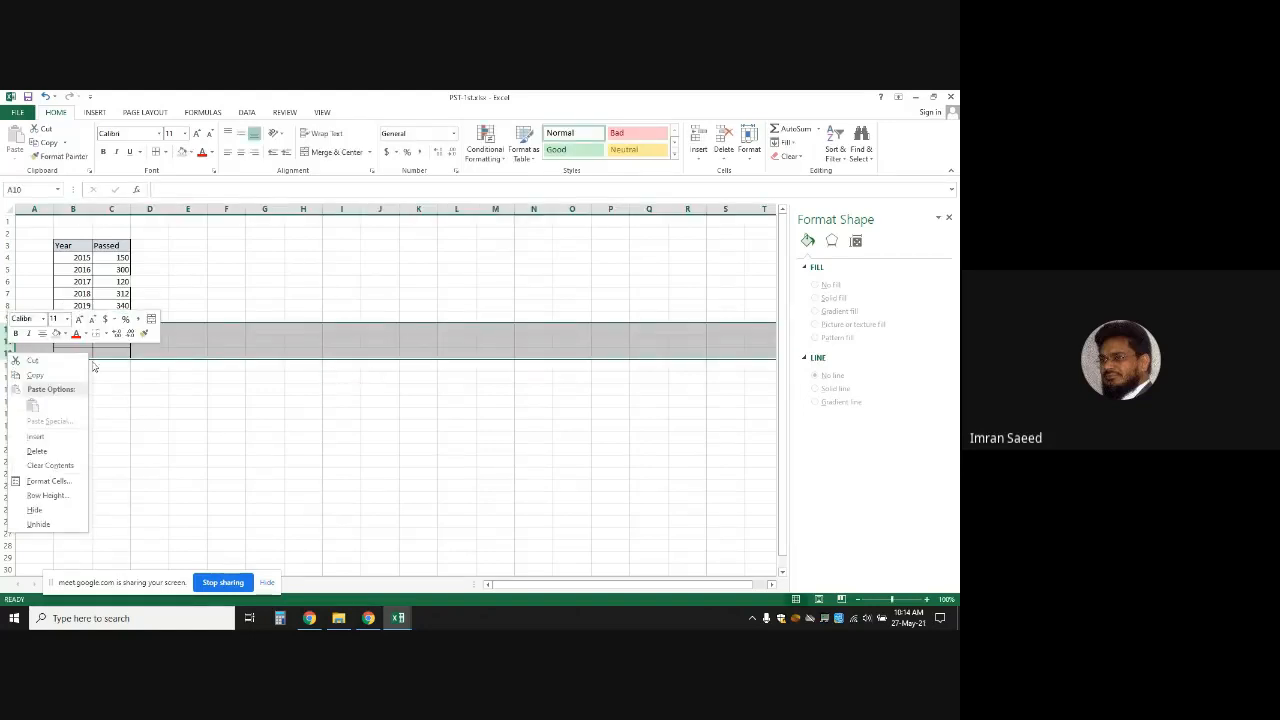
click(45, 451)
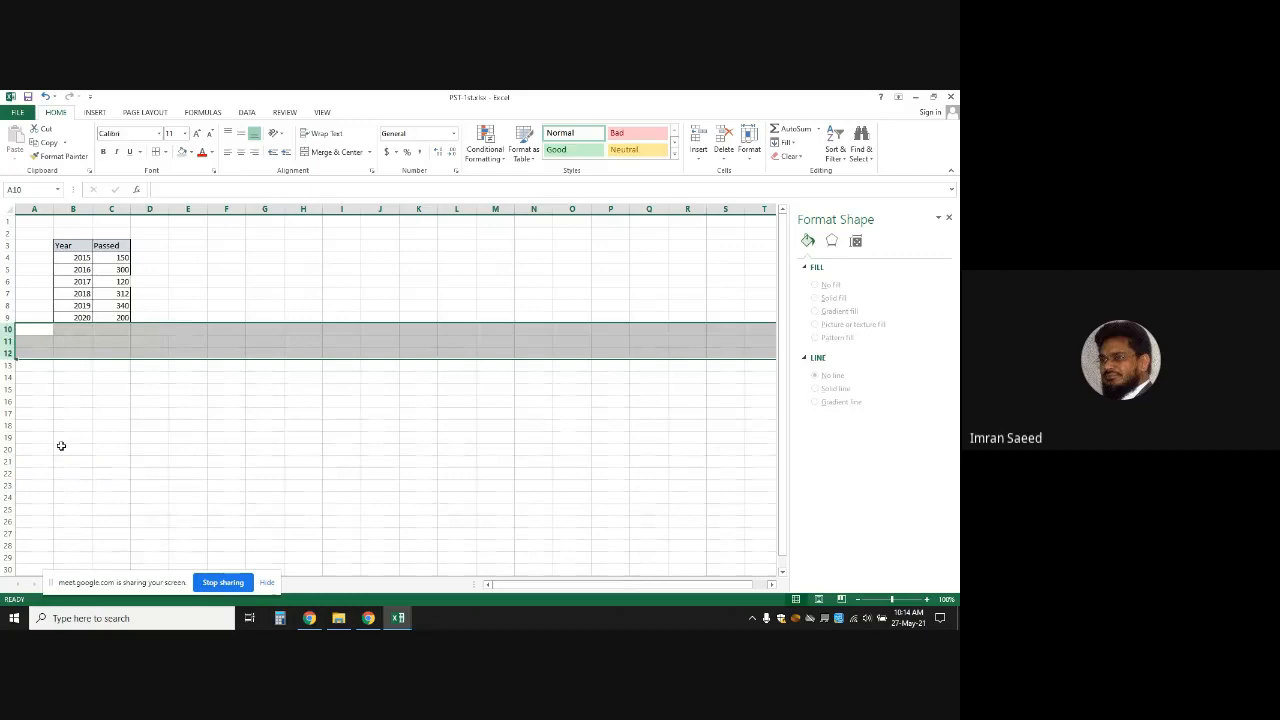
click(258, 457)
click(183, 291)
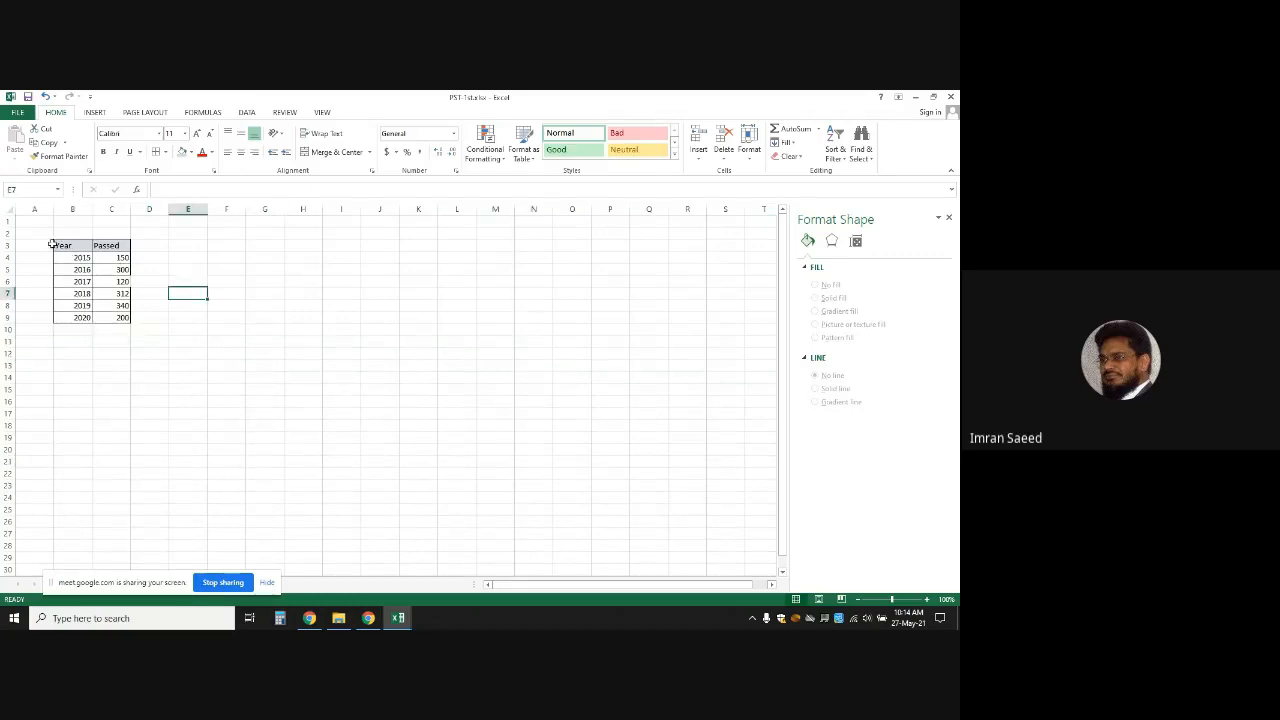
Type the label Pie in cell Q3
drag(68, 257, 117, 313)
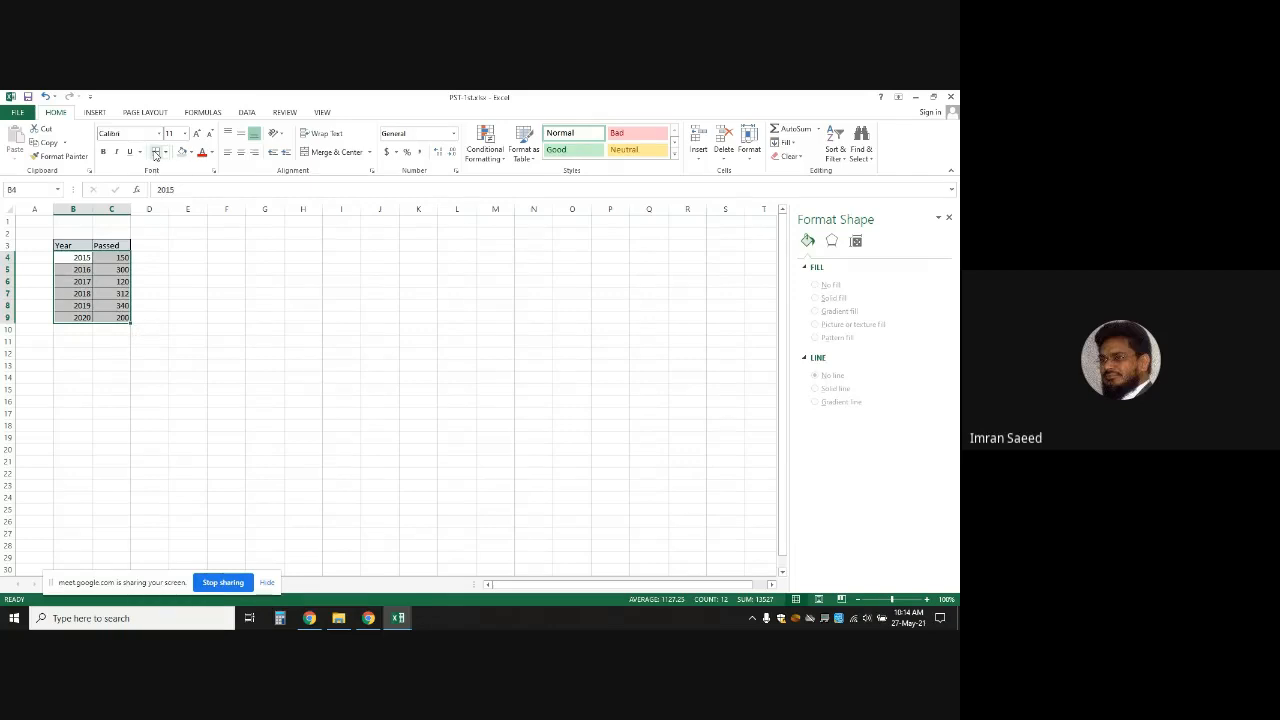
click(647, 246)
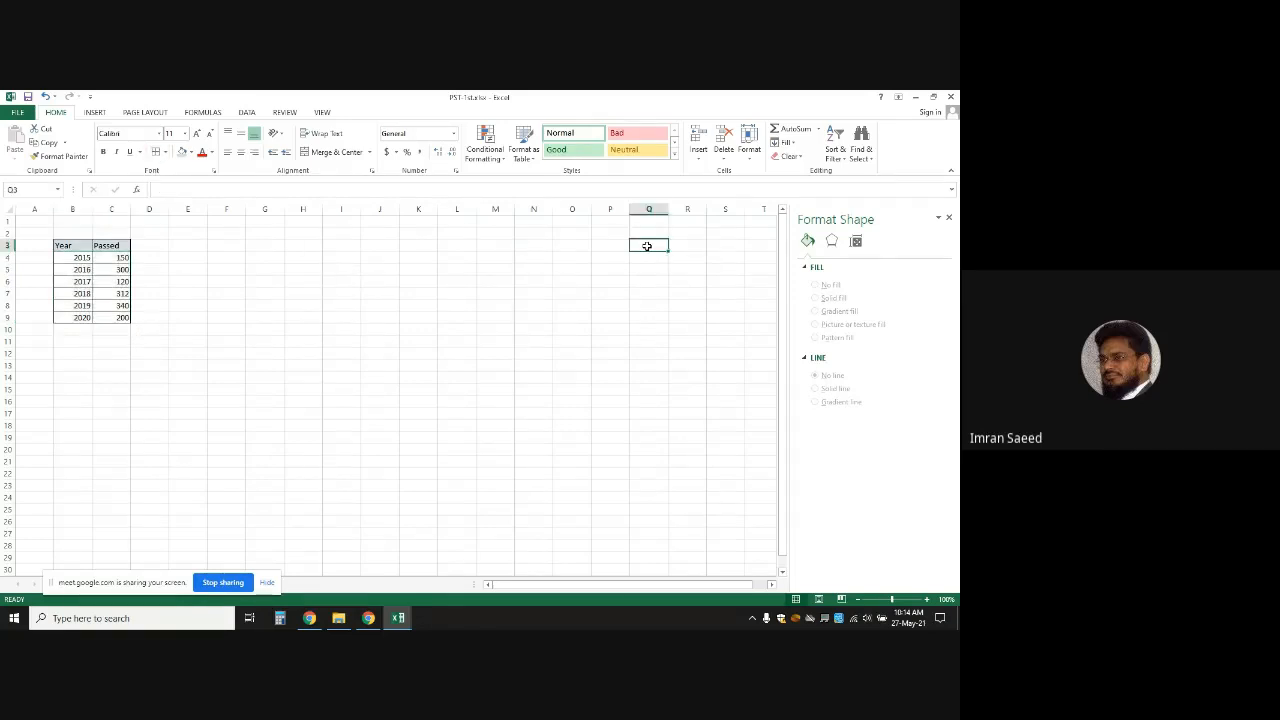
text(Pie)
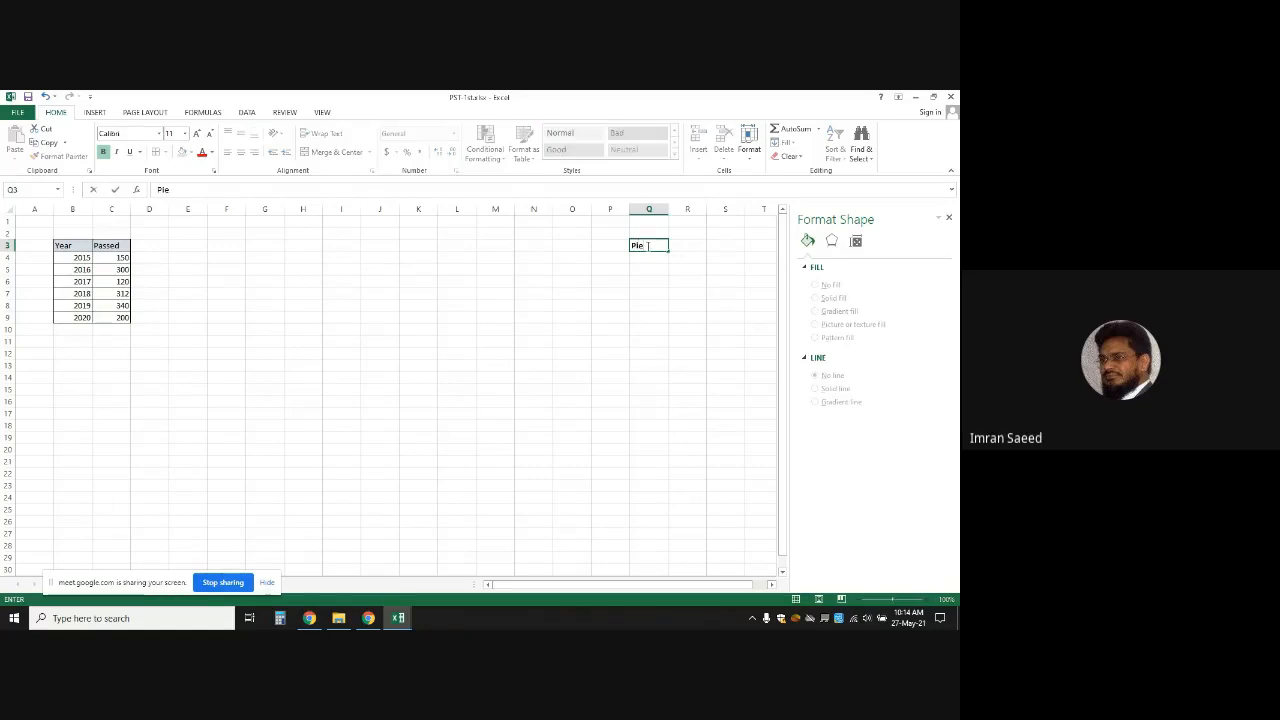
click(681, 272)
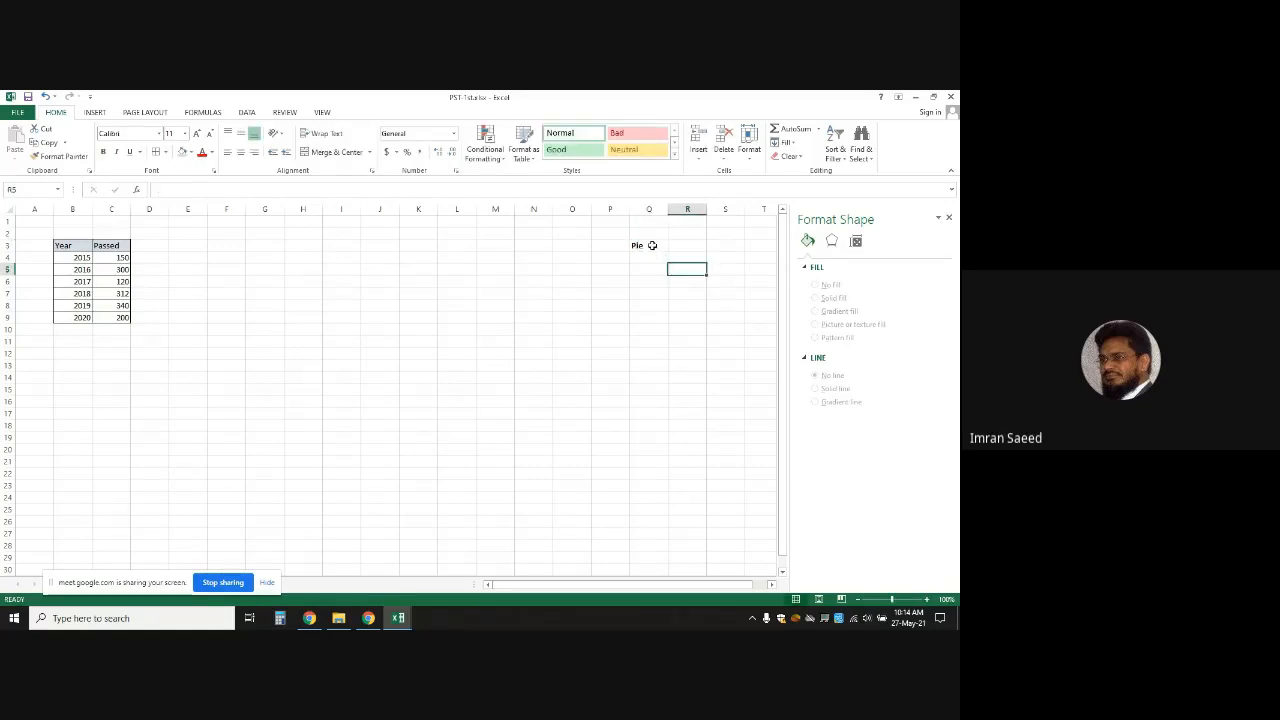
click(652, 245)
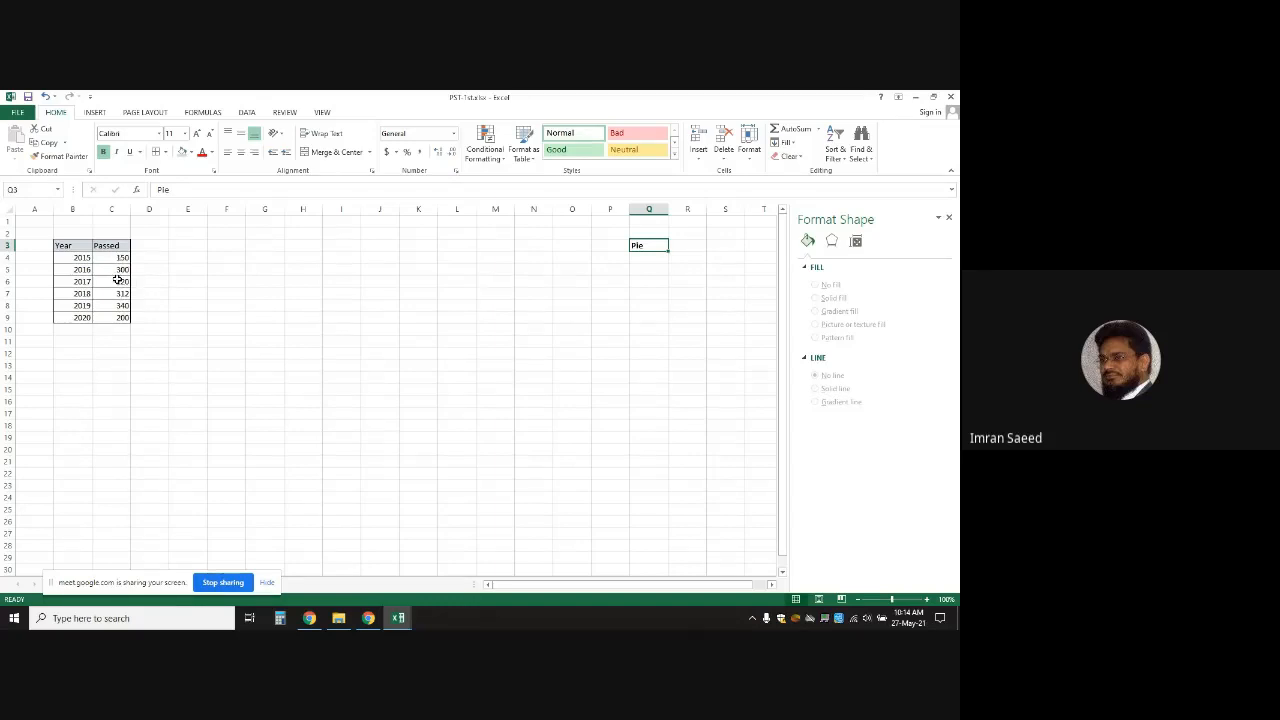
Select the whole table B3:C9 and show the Insert ribbon
click(72, 257)
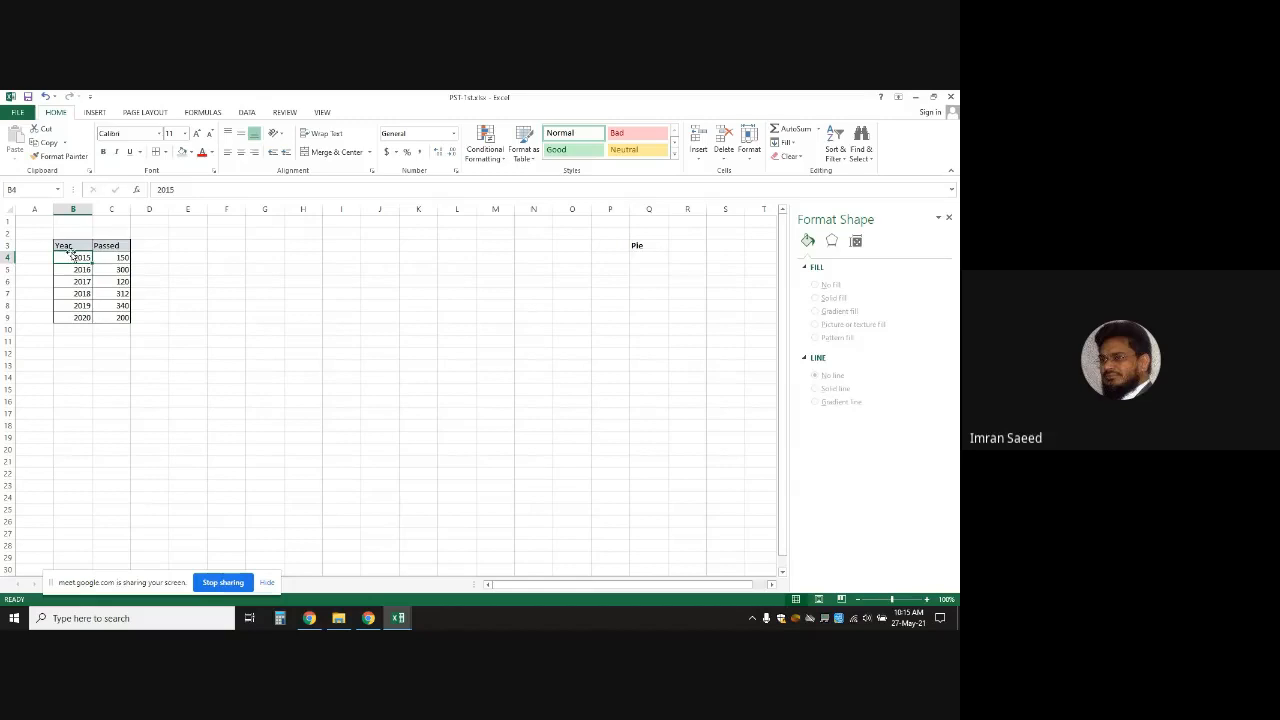
drag(70, 245, 117, 317)
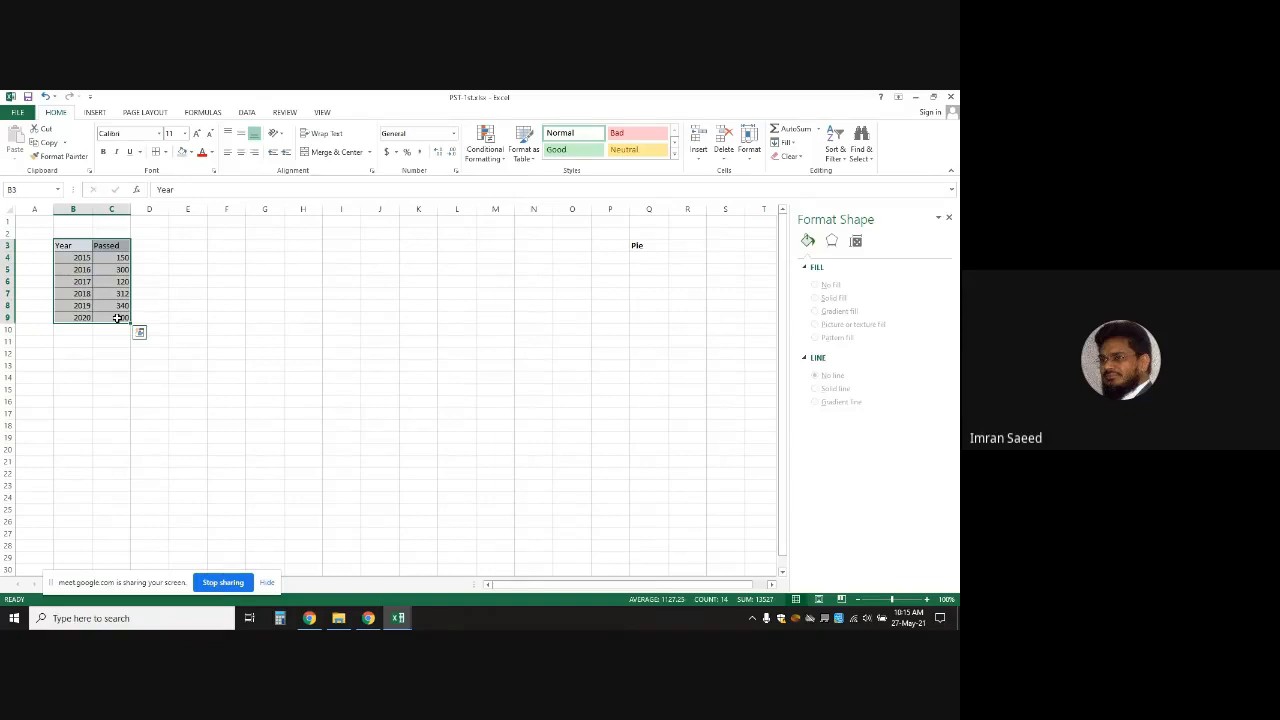
click(94, 112)
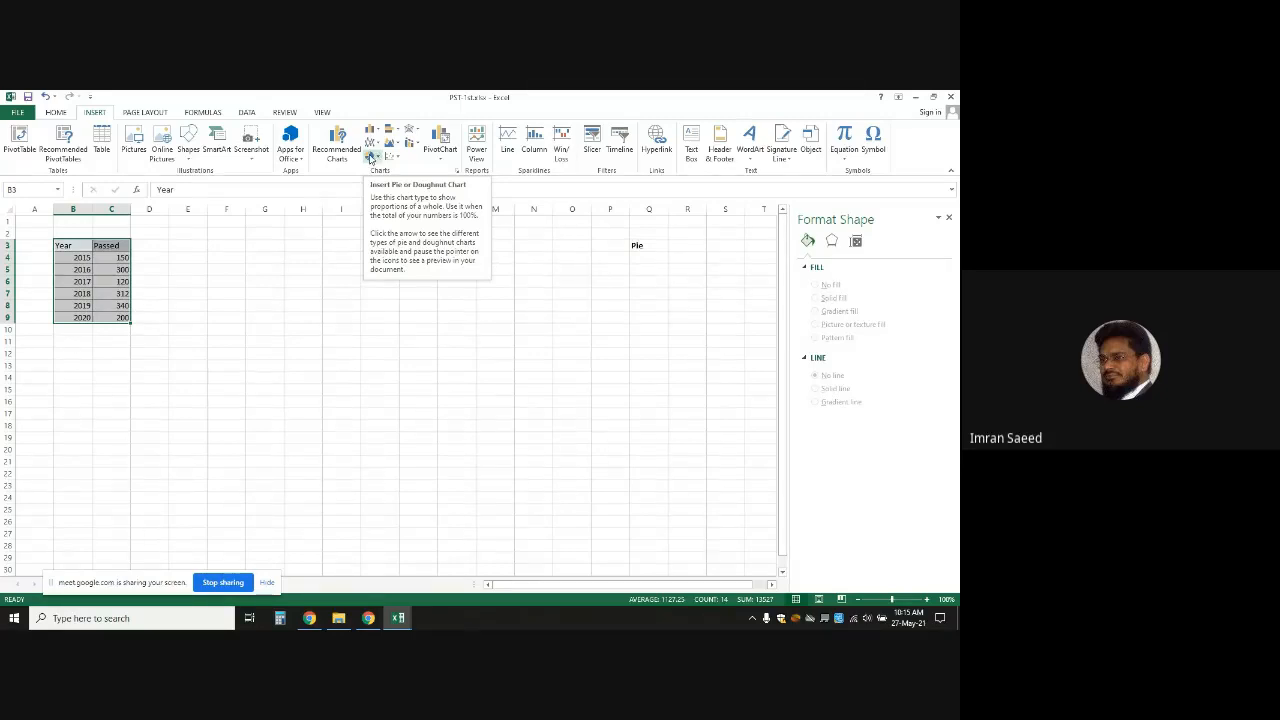
Insert a 3-D pie chart of the table and drag it beside the table
click(370, 158)
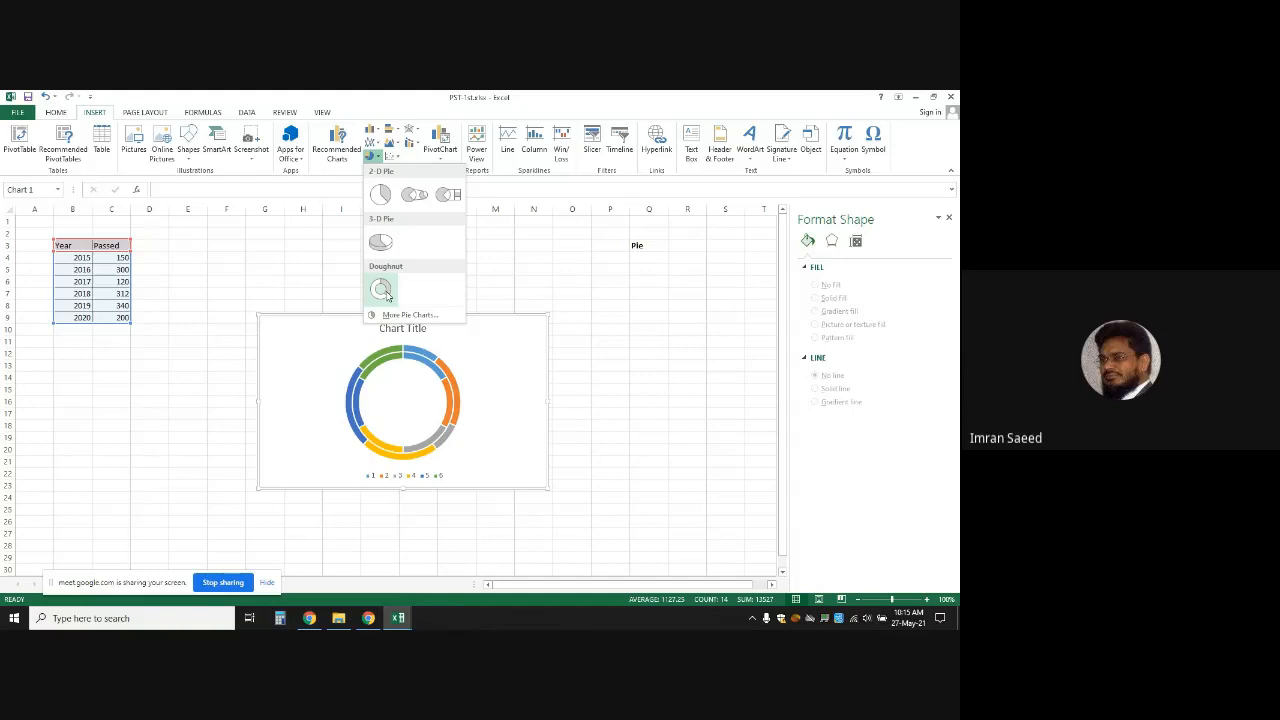
click(382, 245)
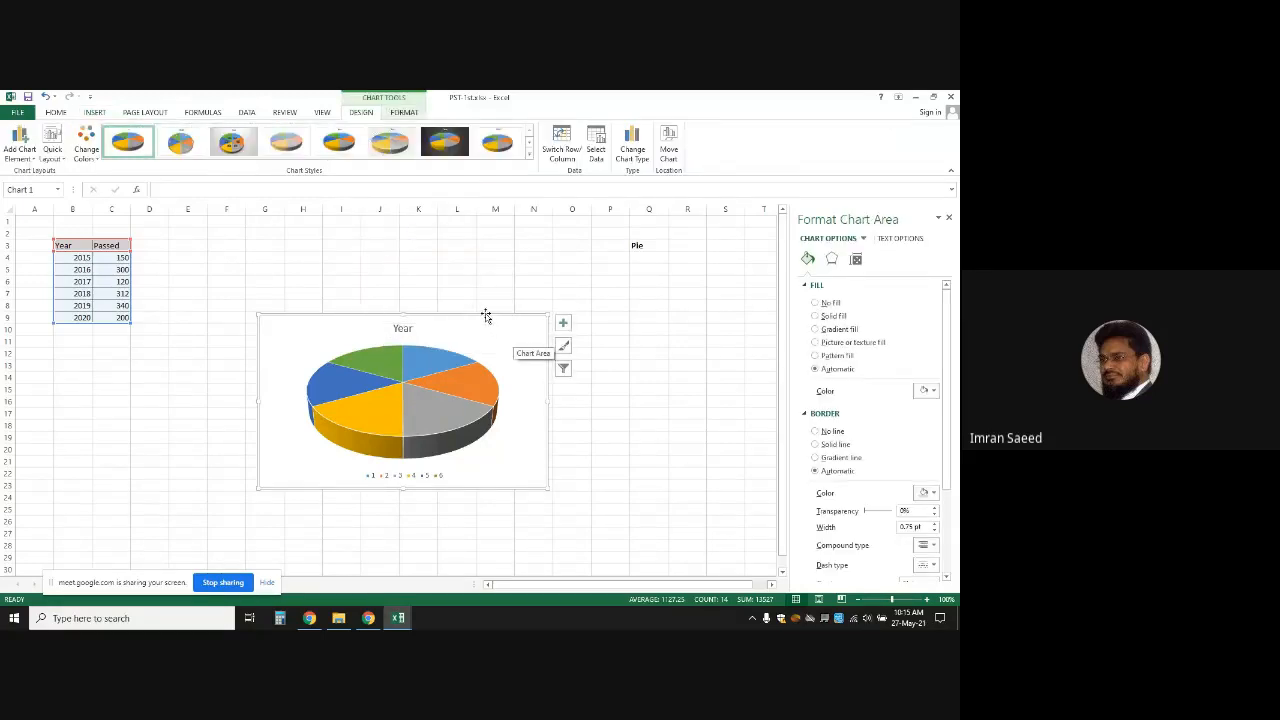
drag(486, 316, 372, 229)
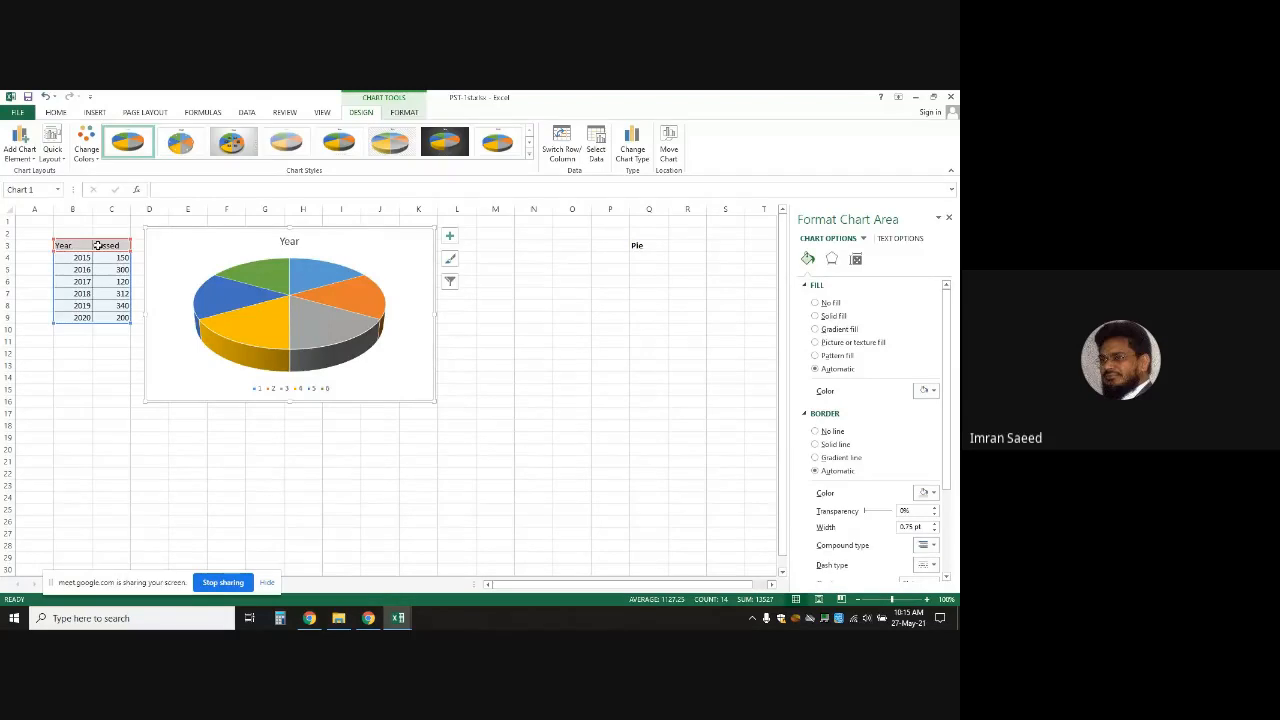
Reapply the 3-D Pie chart type and select the chart's plot area
click(95, 112)
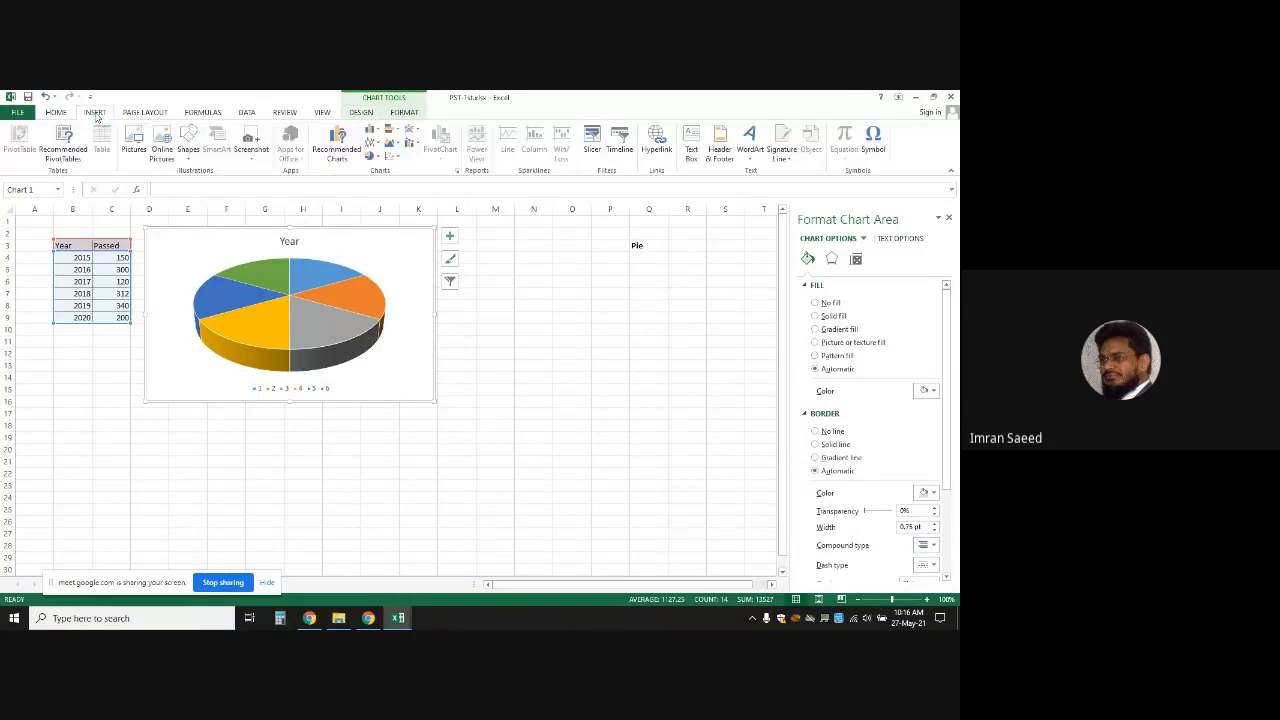
click(371, 156)
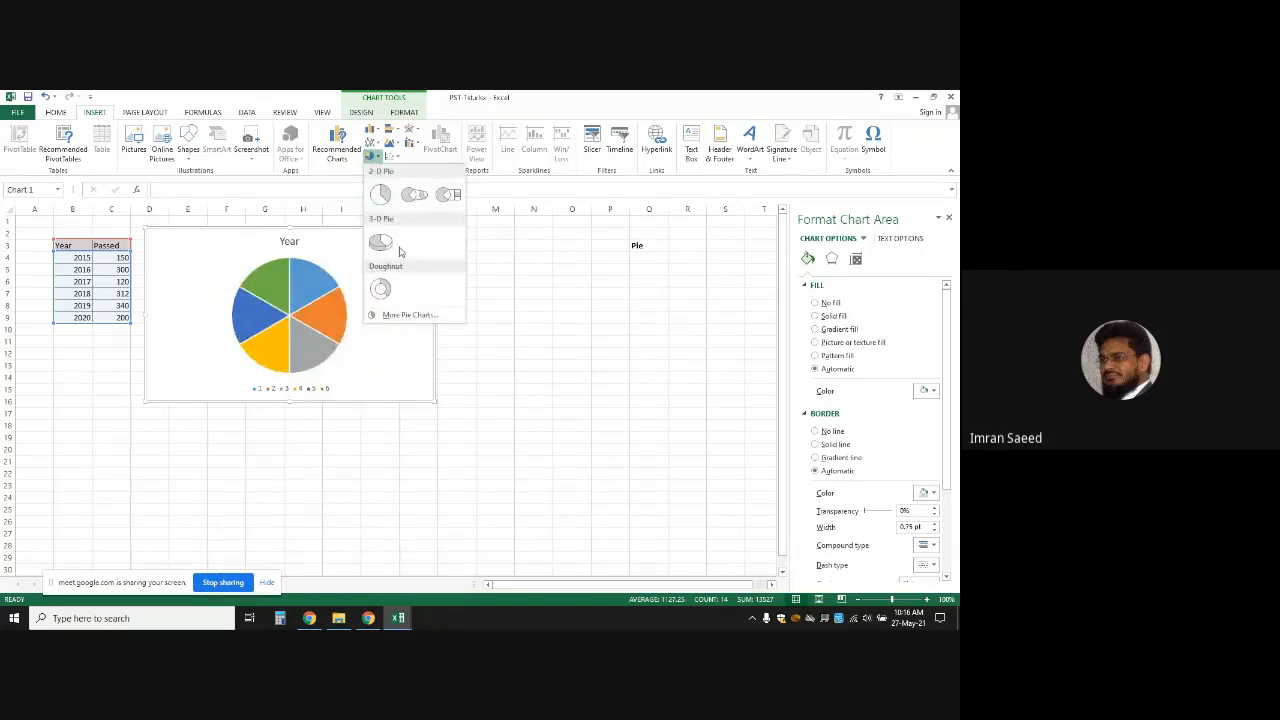
click(397, 250)
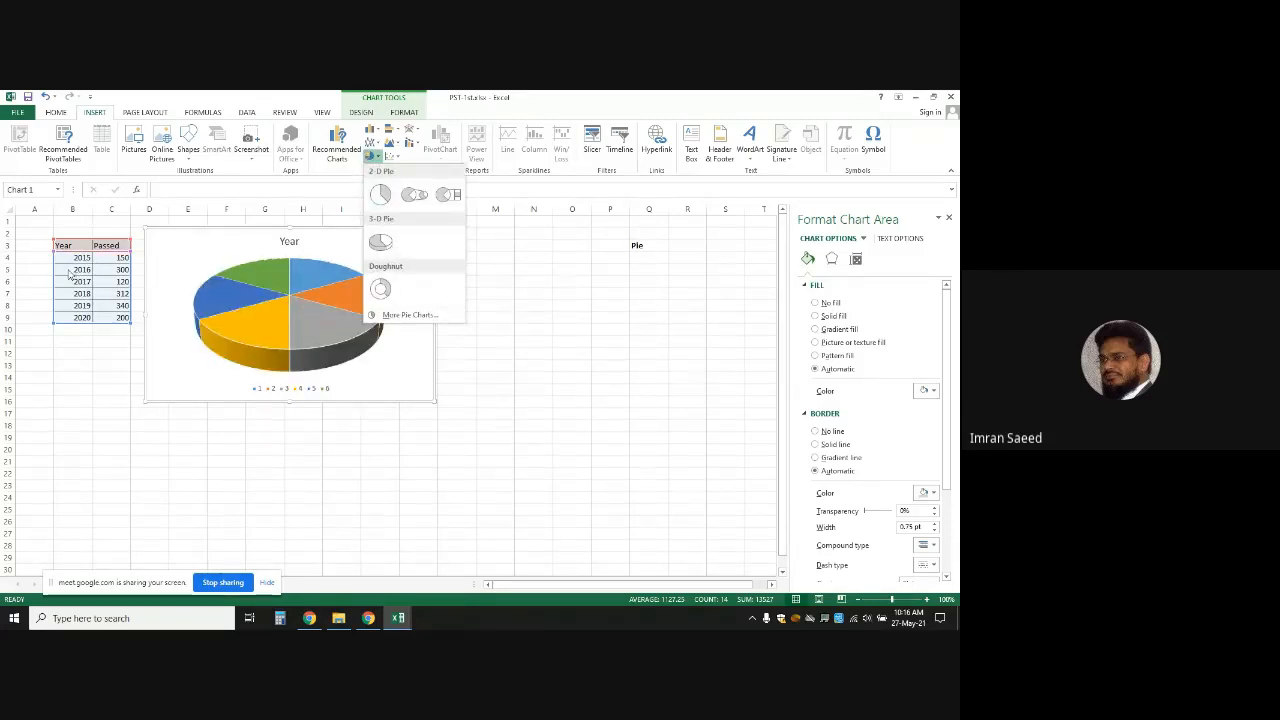
click(187, 362)
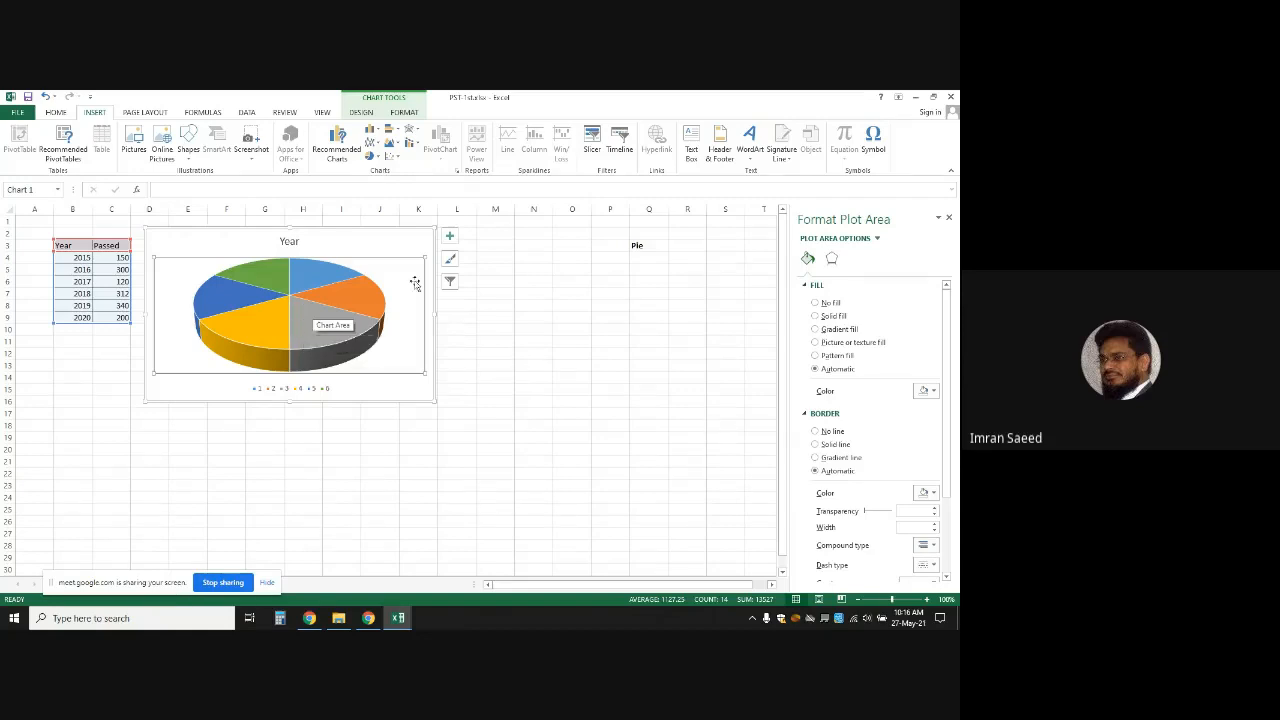
Turn on the chart title and data labels so slices show years 2015–2020
click(450, 238)
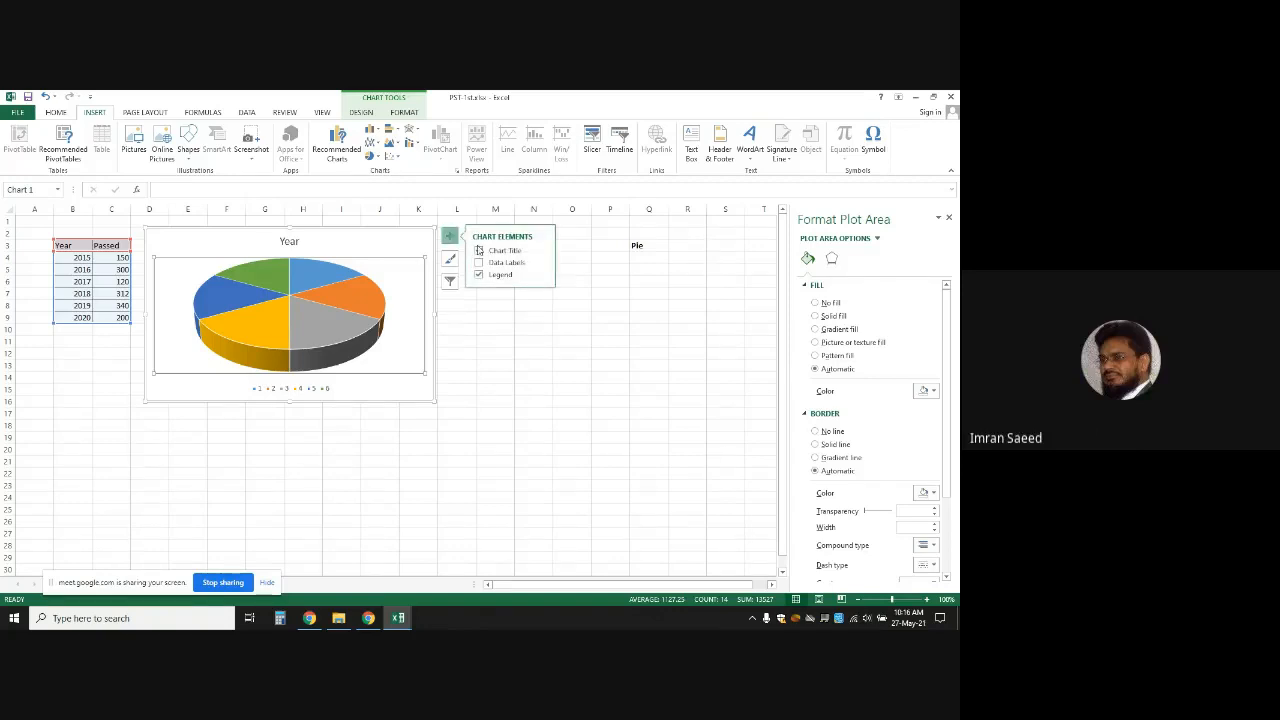
click(479, 250)
click(479, 262)
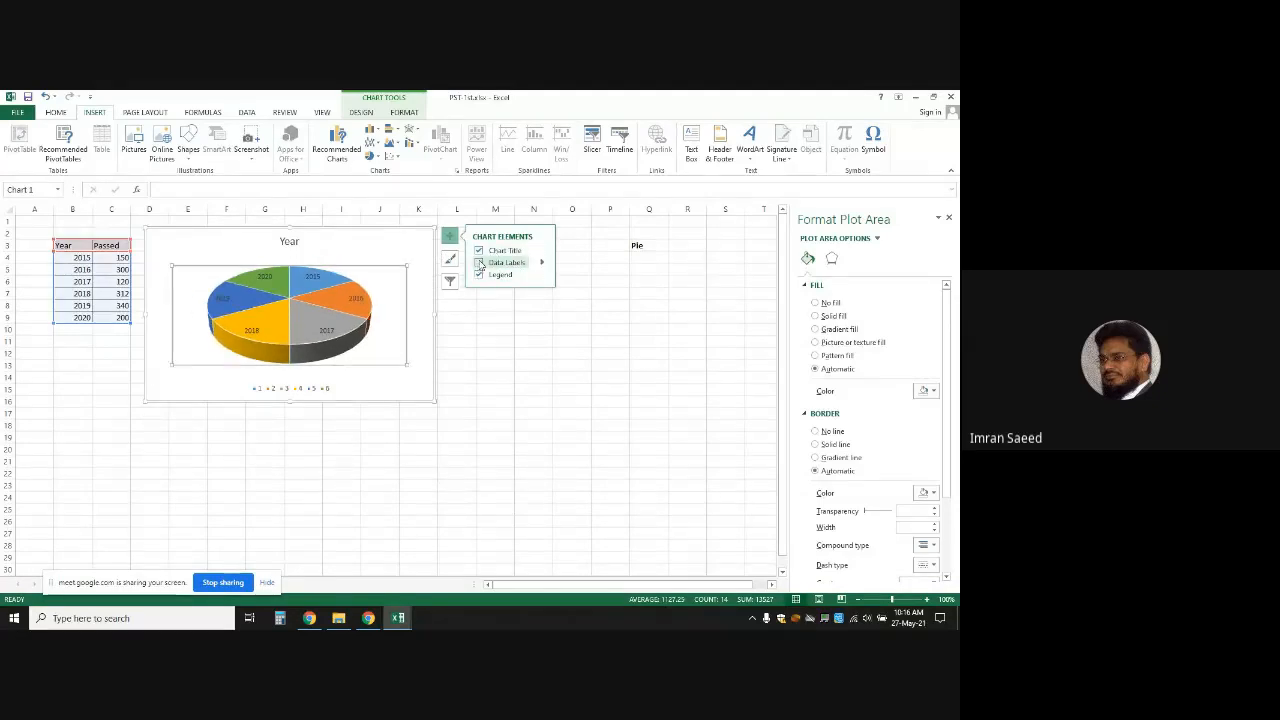
click(531, 410)
click(573, 330)
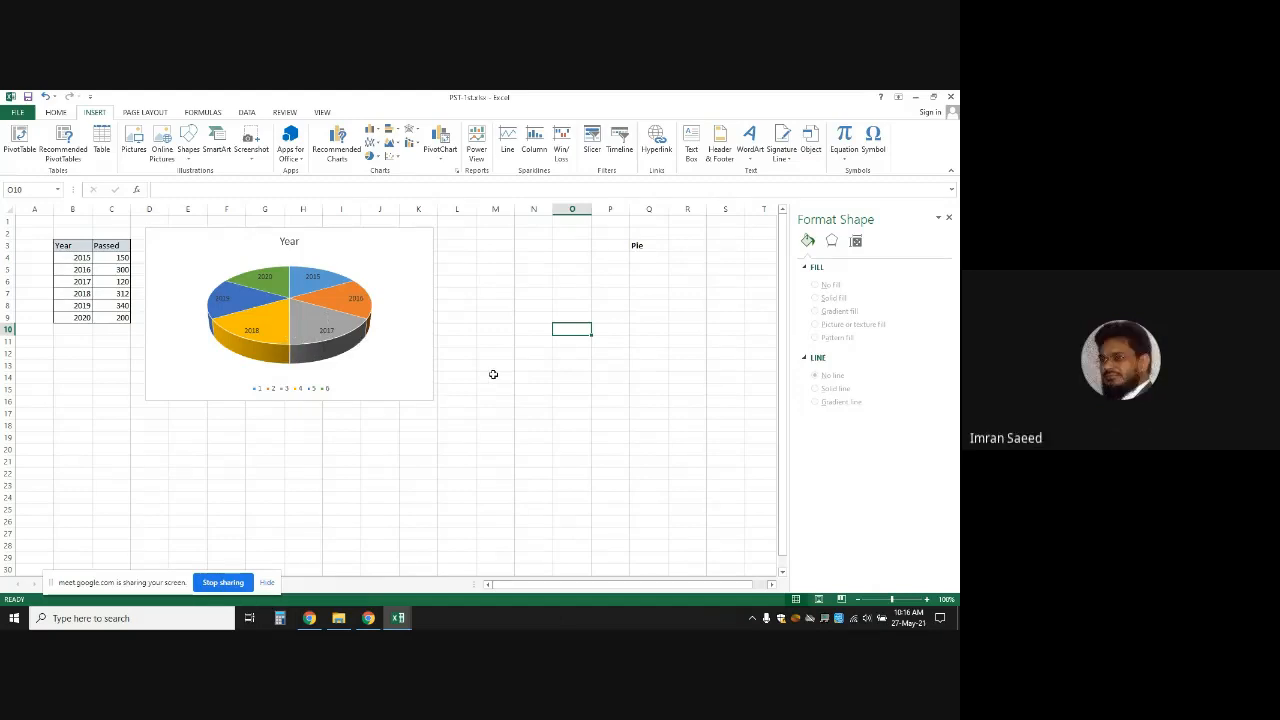
Undo the Year chart, select C3:C9, and open the pie chart type list
key(ctrl+z)
key(ctrl+z)
key(ctrl+z)
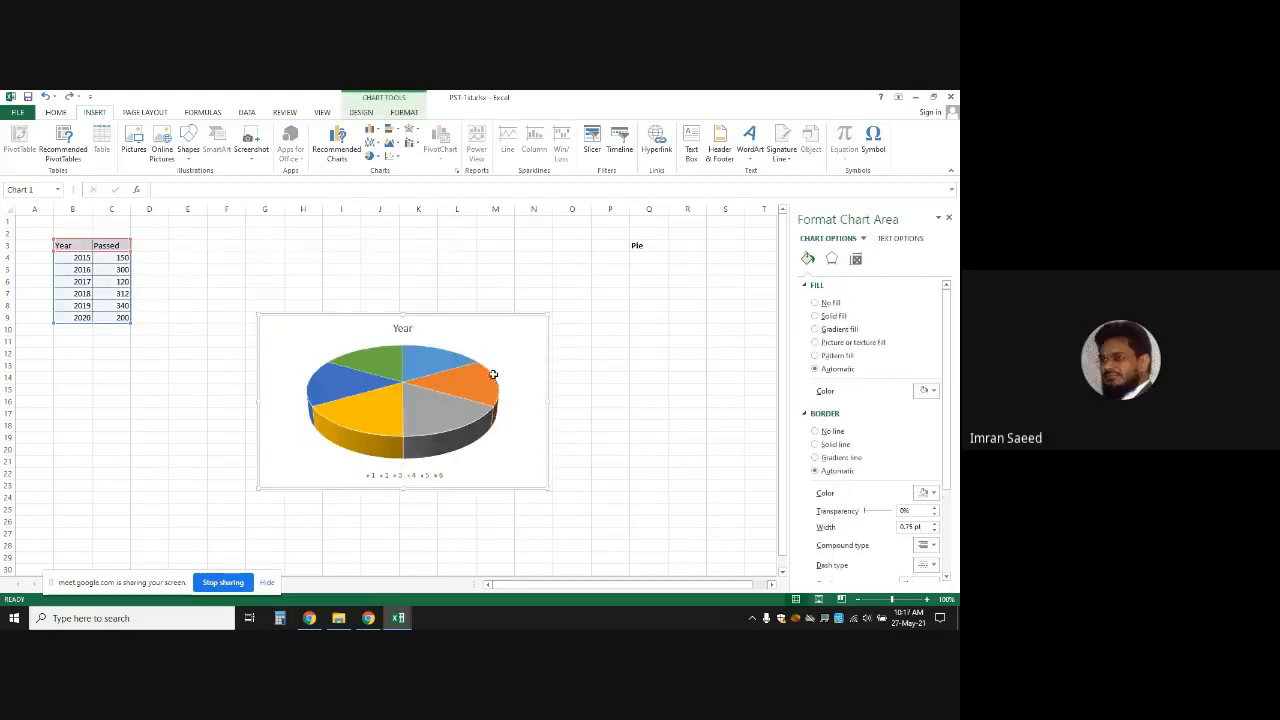
click(113, 245)
drag(113, 245, 113, 316)
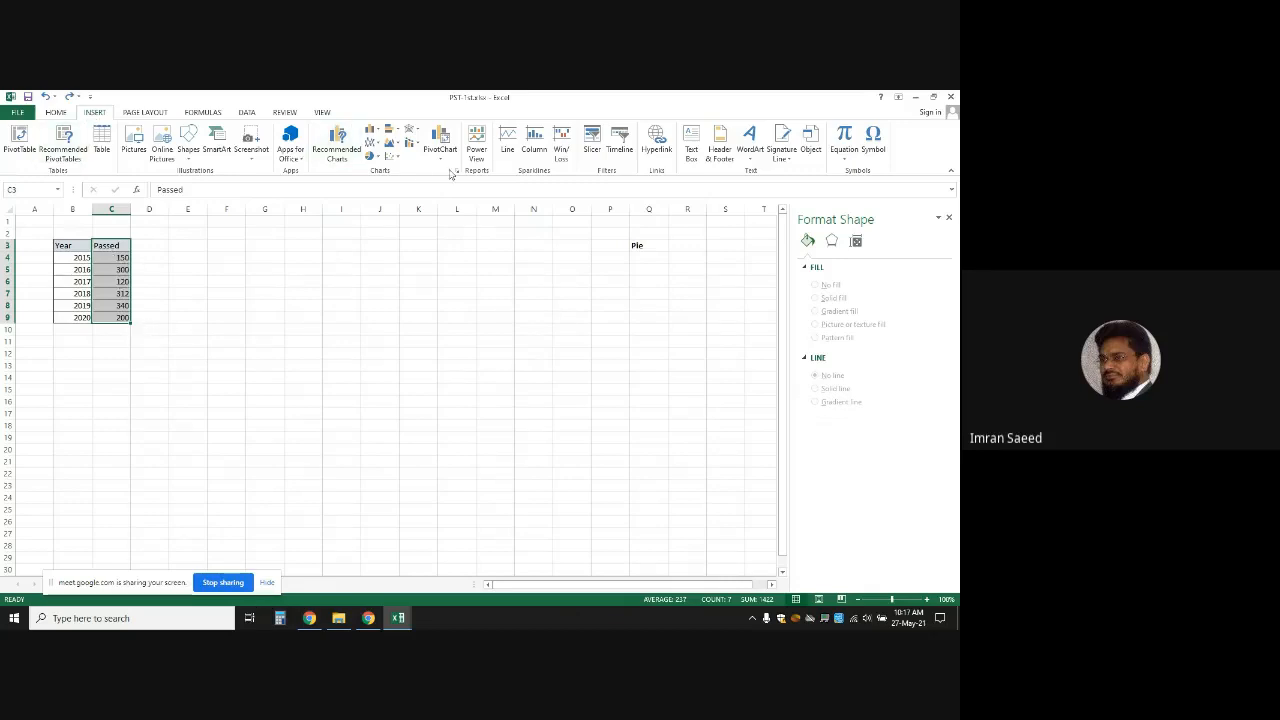
click(374, 156)
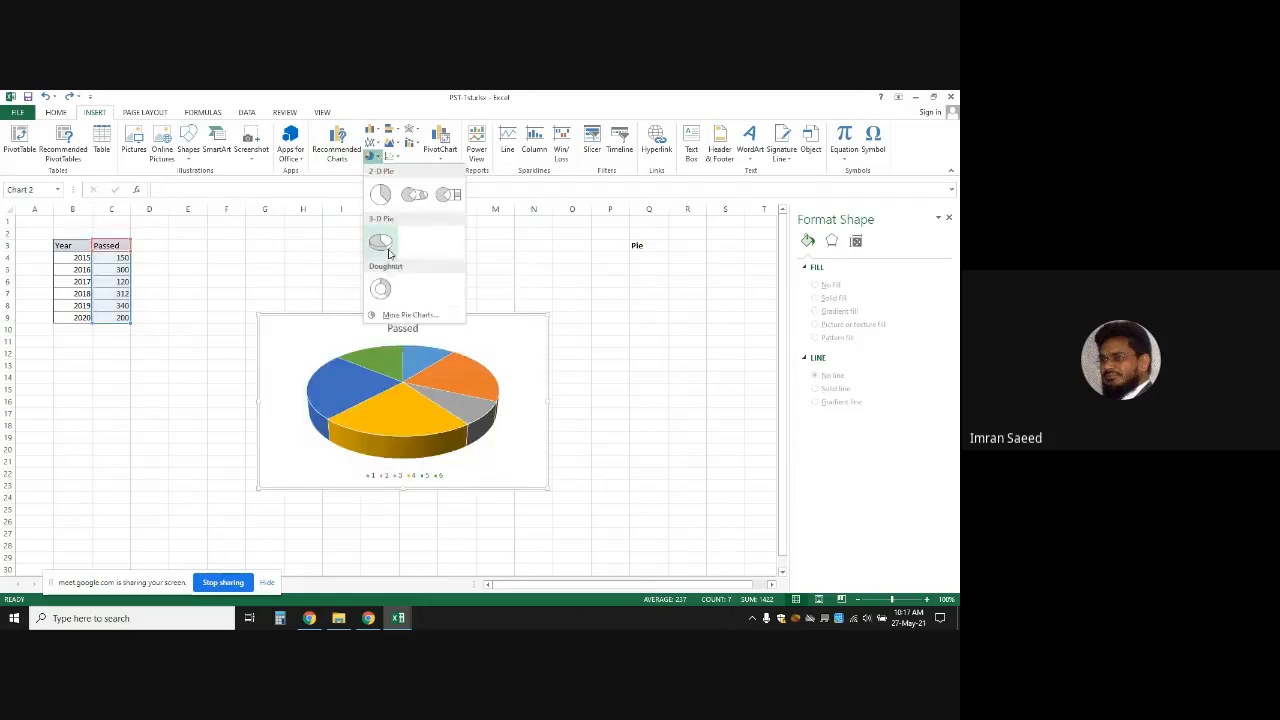
Insert a 3-D Passed pie chart, move it, add data labels, then undo them
click(384, 247)
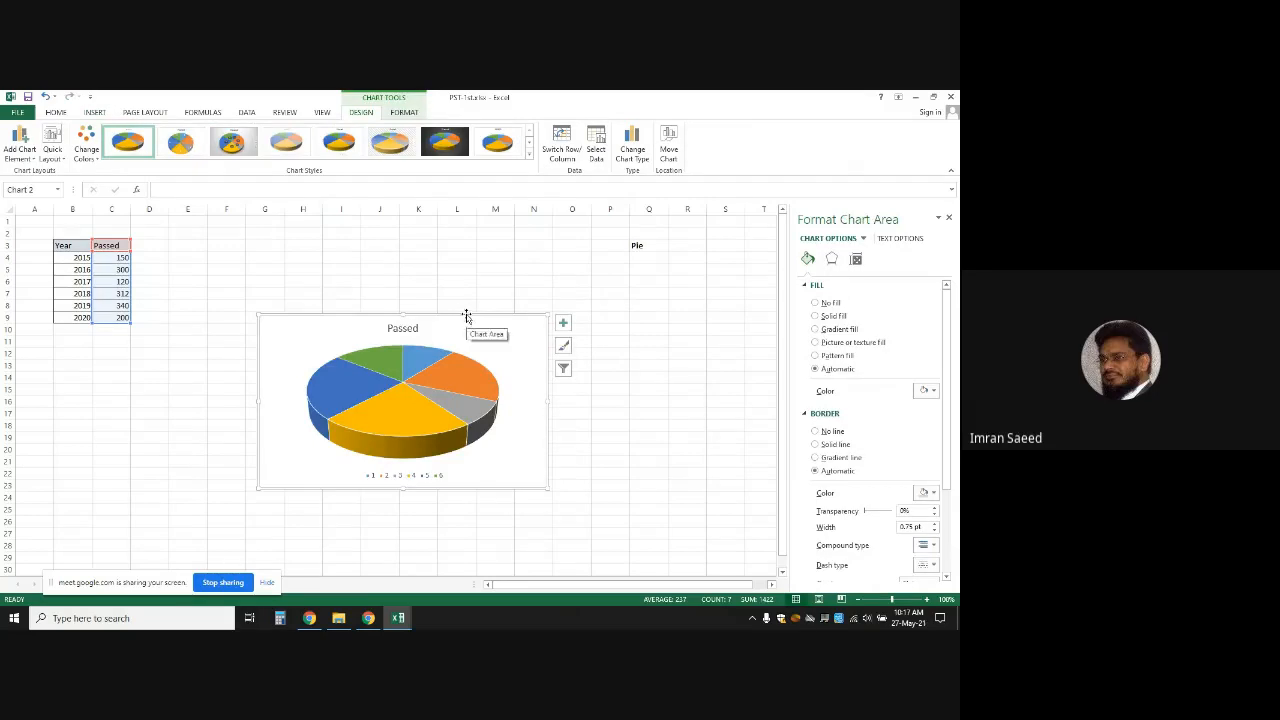
drag(466, 320, 347, 238)
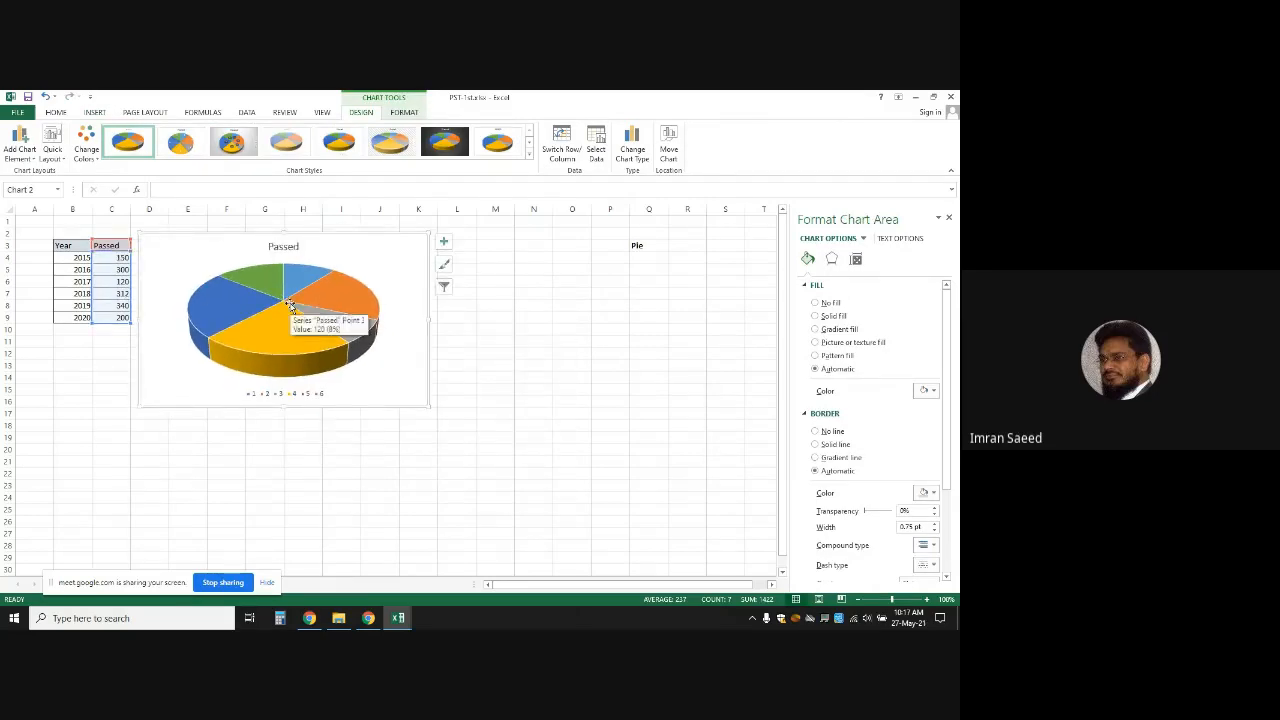
click(445, 244)
click(473, 268)
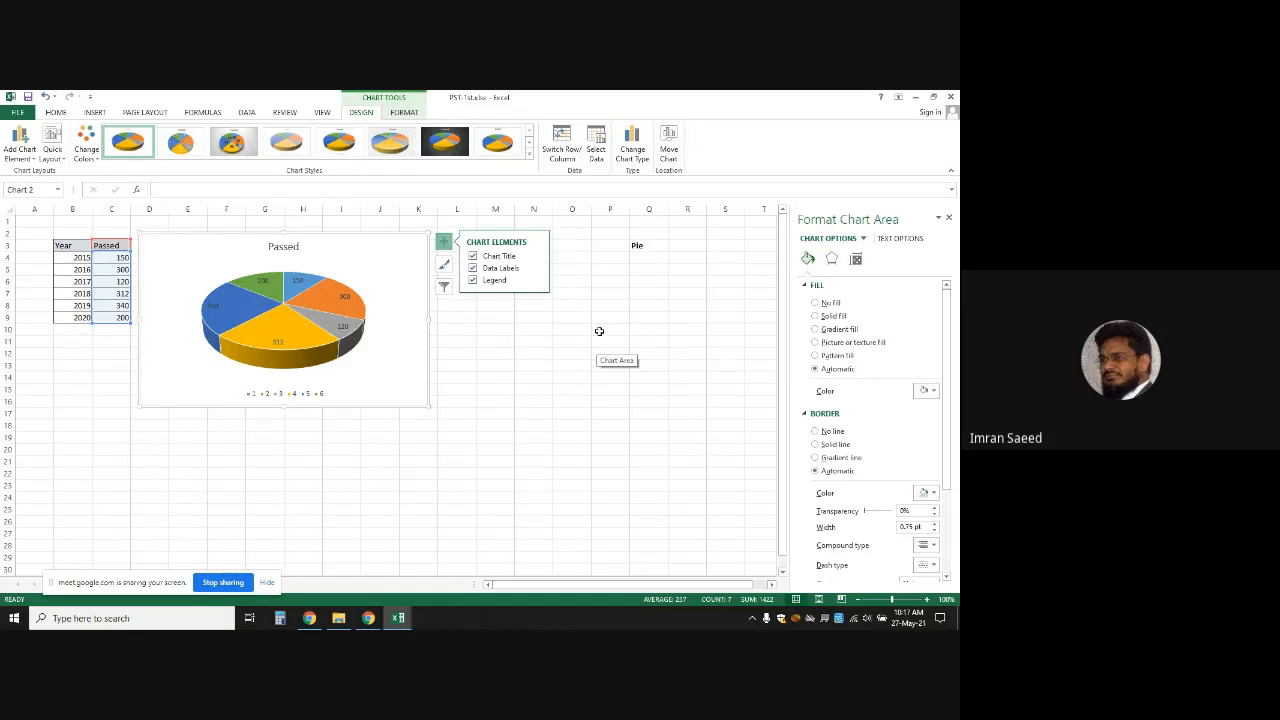
key(ctrl+z)
key(ctrl+z)
key(ctrl+z)
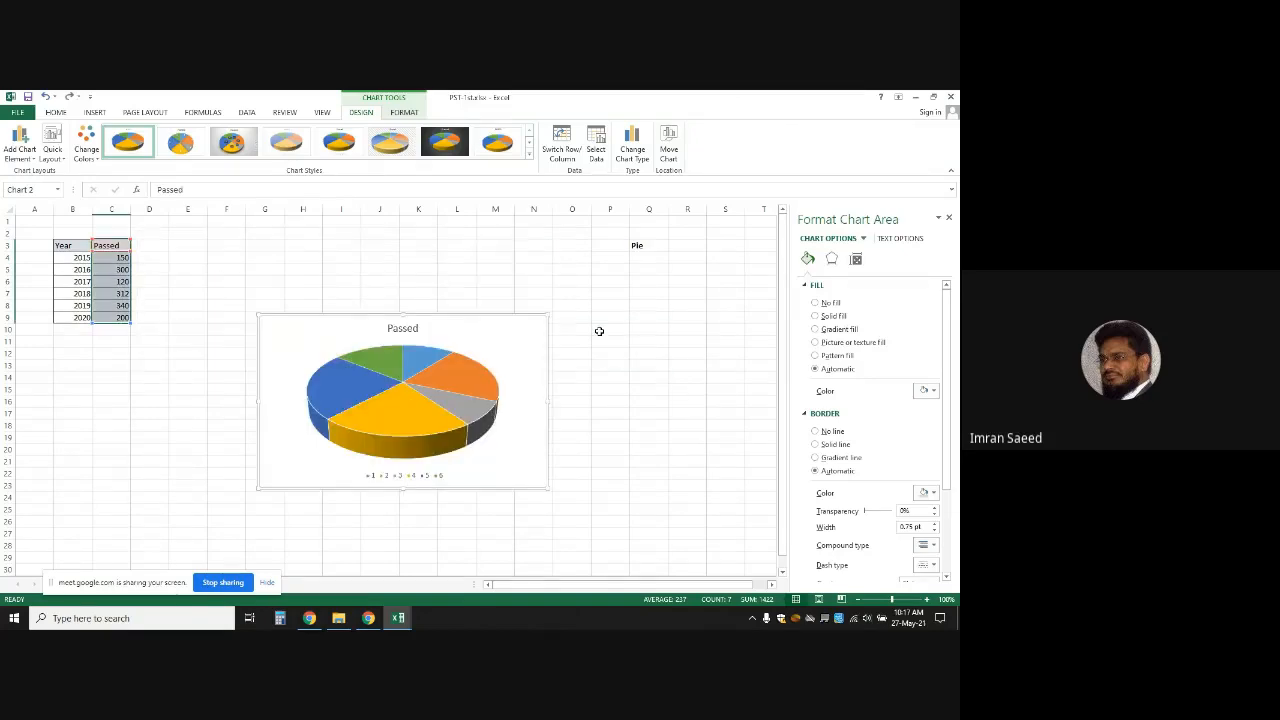
Undo the Passed chart and Pie label, then select C3:C9
key(ctrl+z)
key(ctrl+z)
click(478, 355)
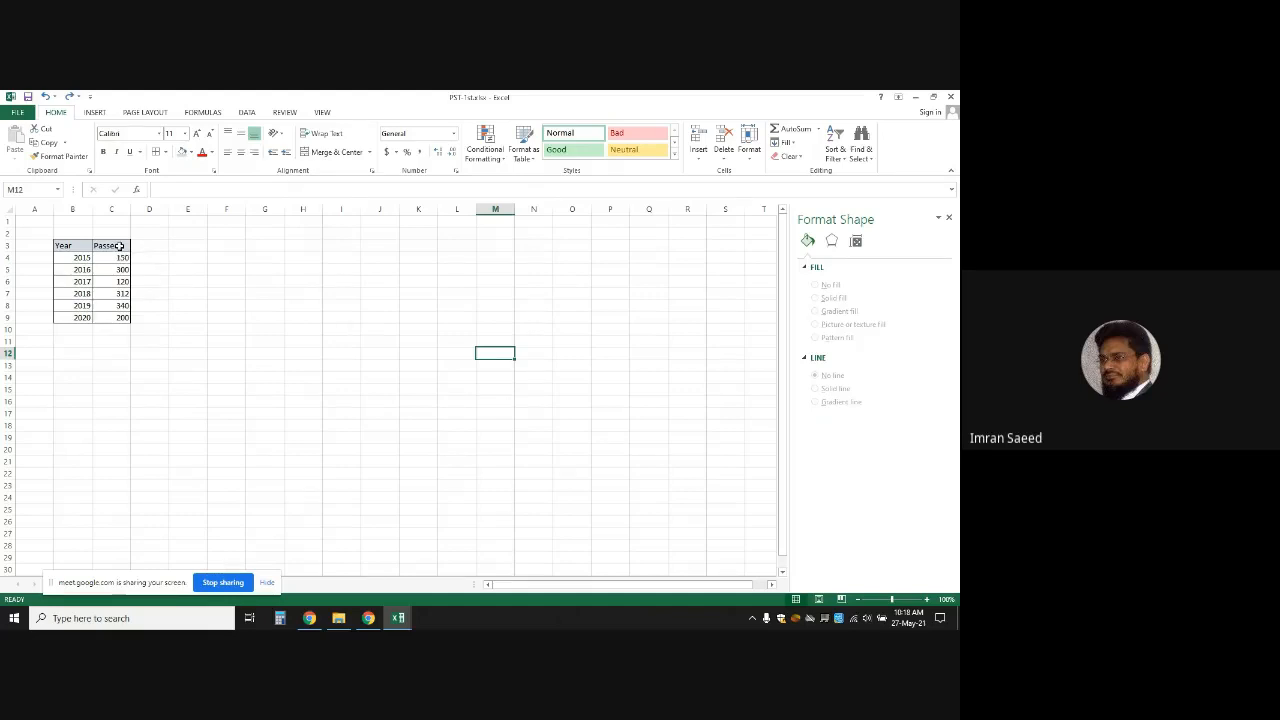
drag(119, 245, 117, 317)
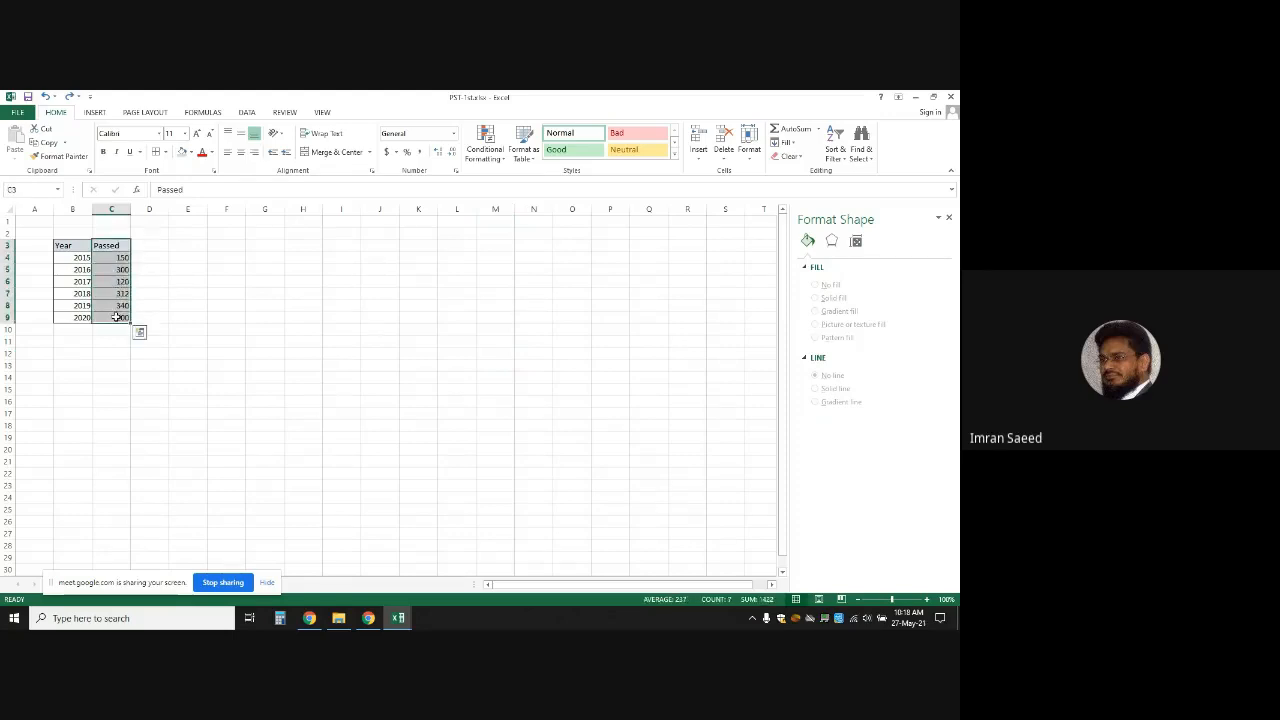
Insert a 3-D pie chart of the Passed values and move it beside the table
click(95, 112)
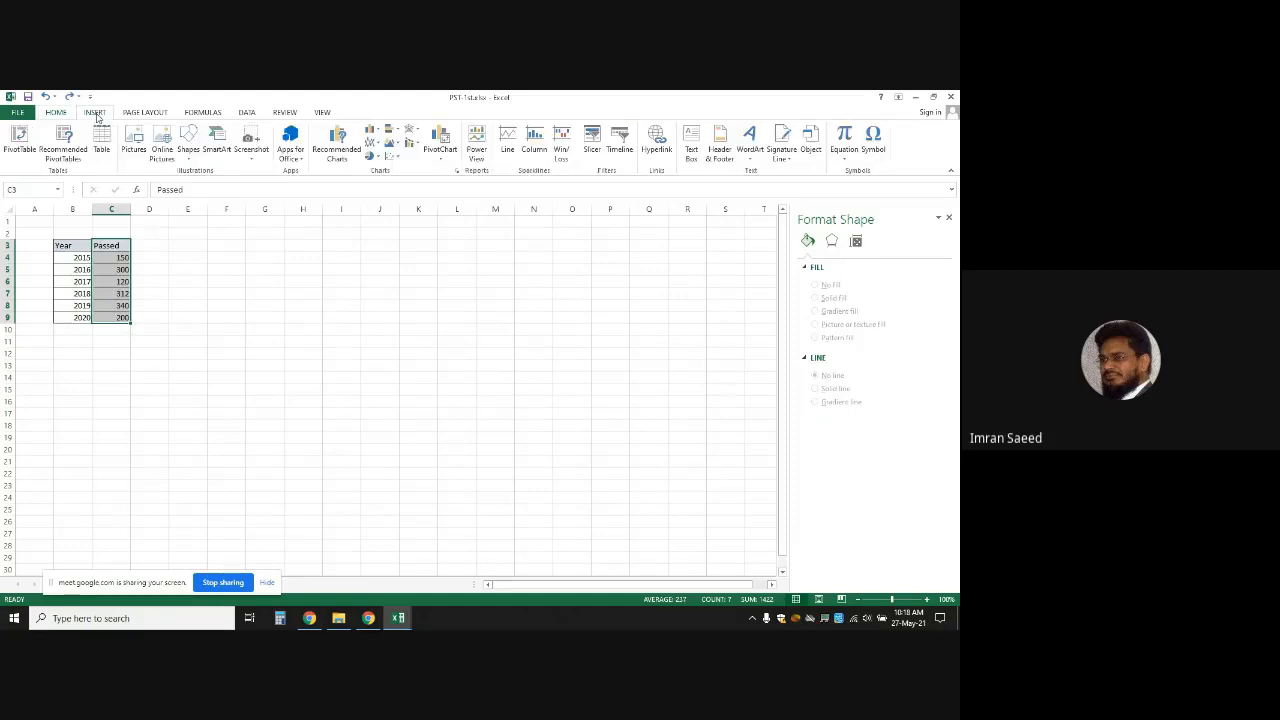
click(377, 158)
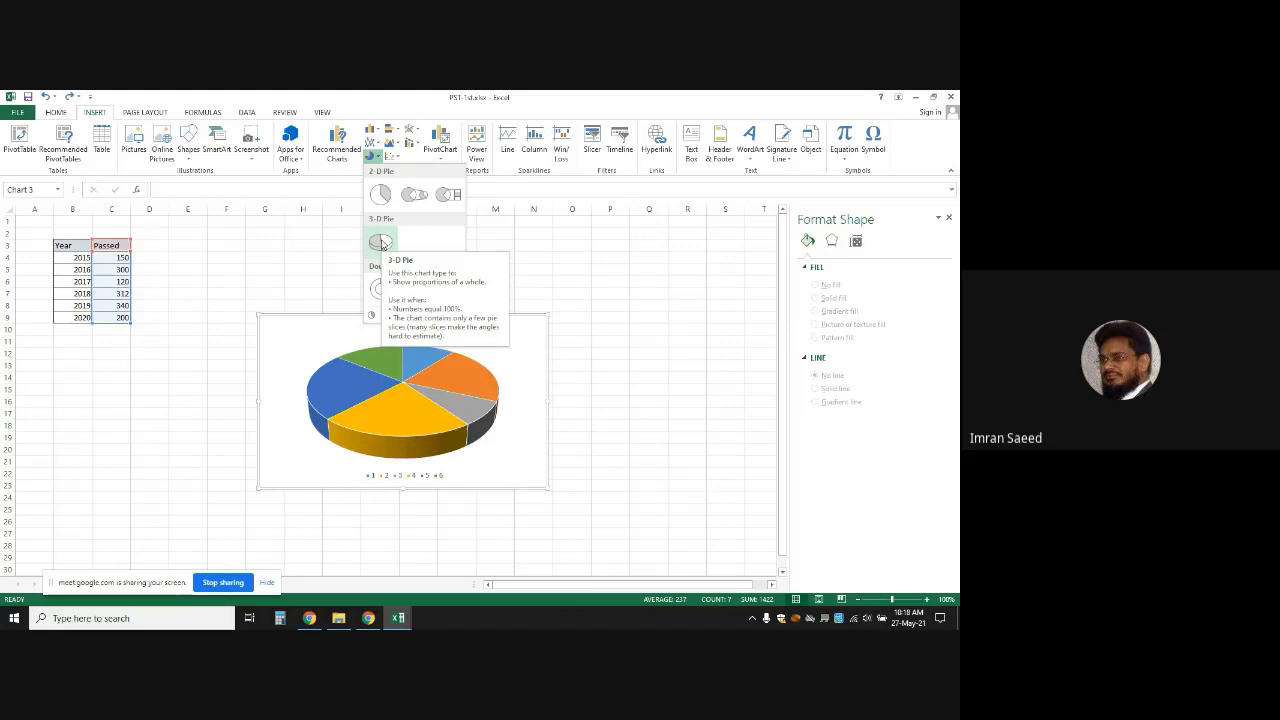
click(381, 243)
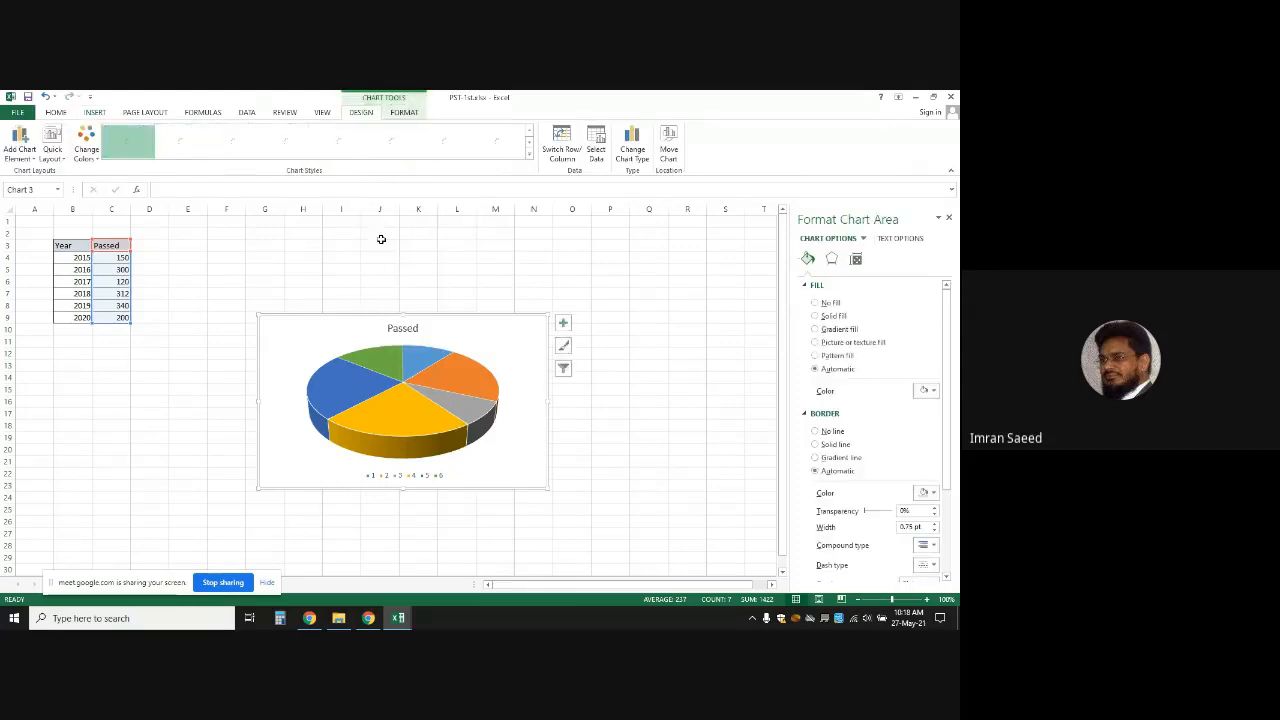
drag(452, 320, 331, 224)
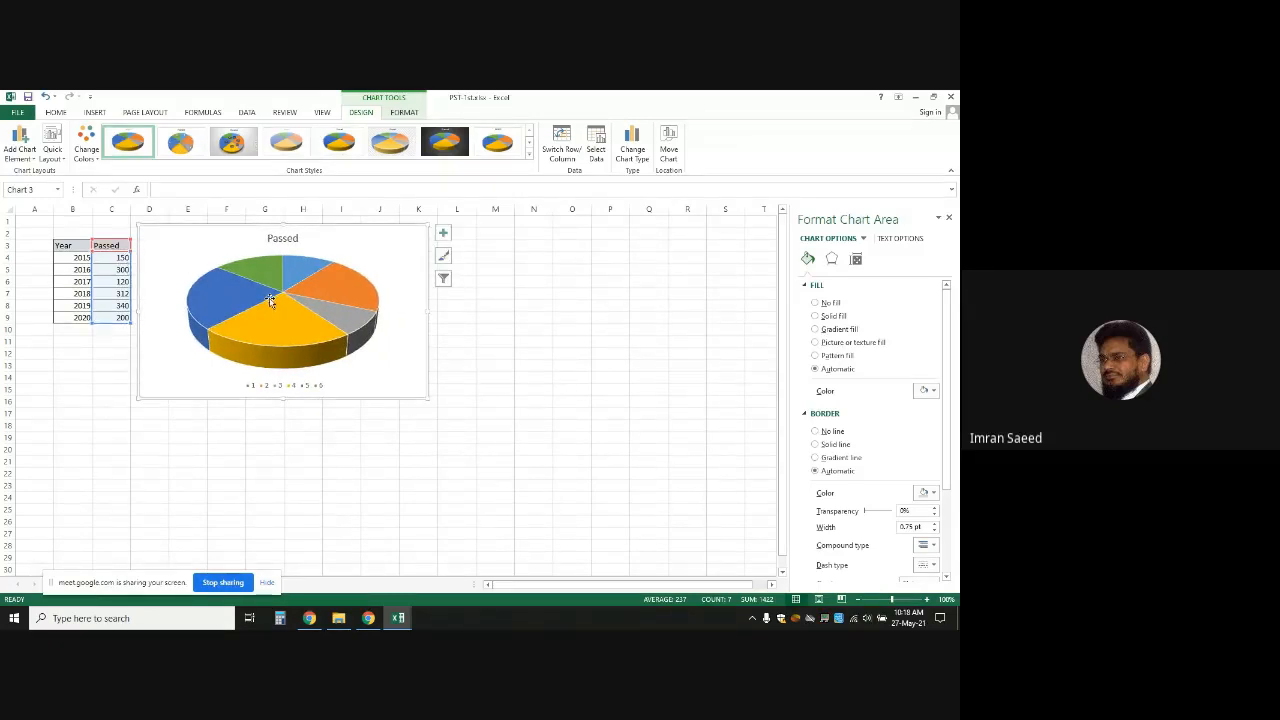
Show data labels 150, 300, 120, 312, 340 and 200 on the pie slices
mouse_move(270, 301)
mouse_move(342, 286)
click(443, 236)
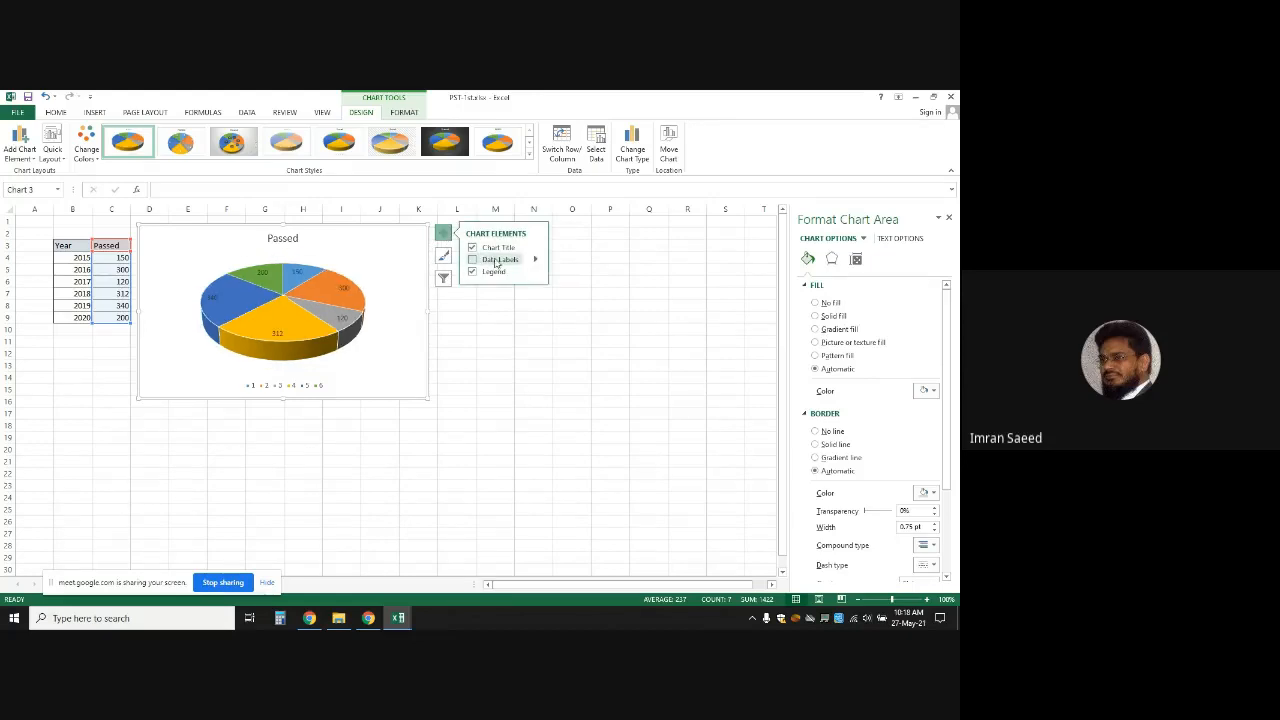
click(384, 350)
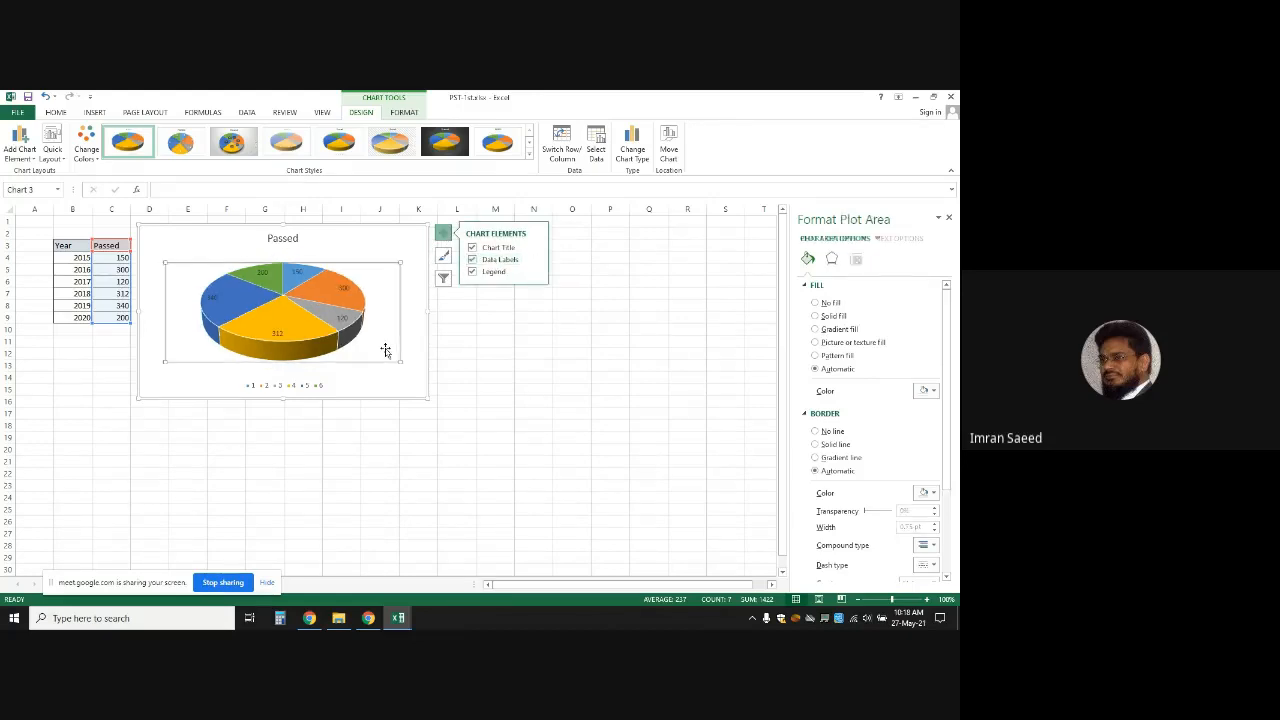
click(415, 385)
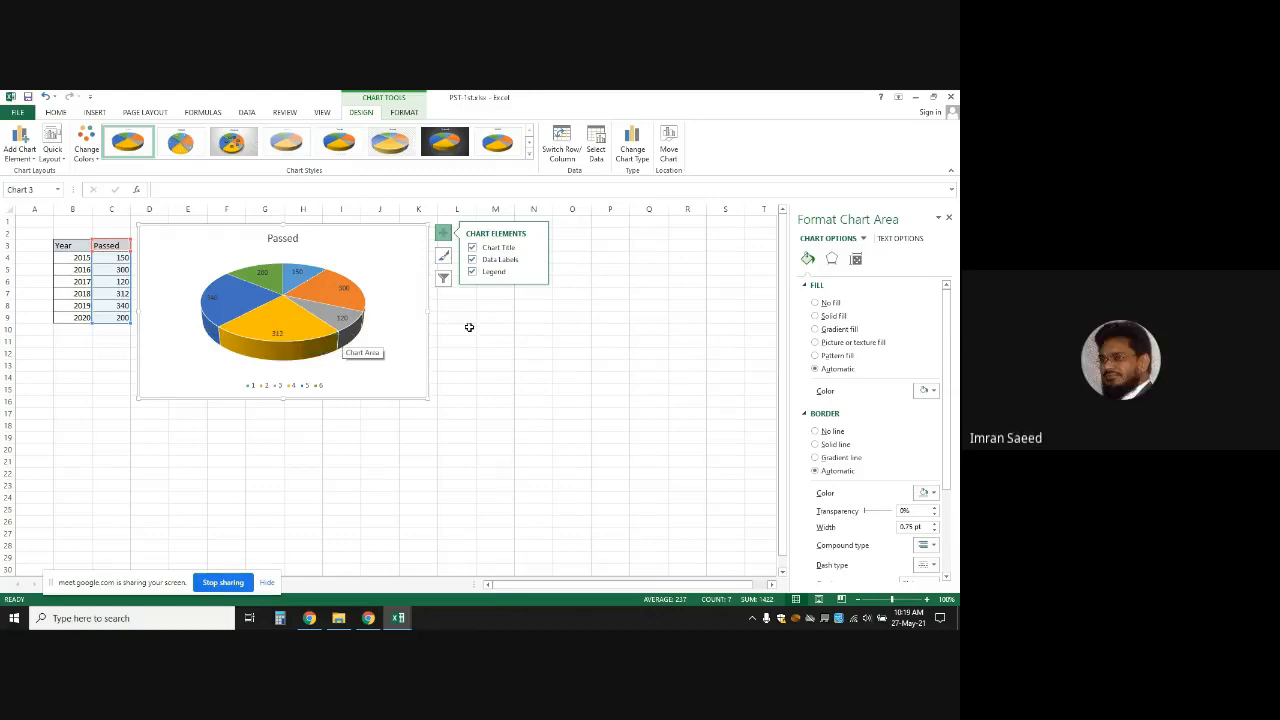
Try swapping the chart's rows and columns, then undo it to keep the multicoloured Passed pie
click(562, 146)
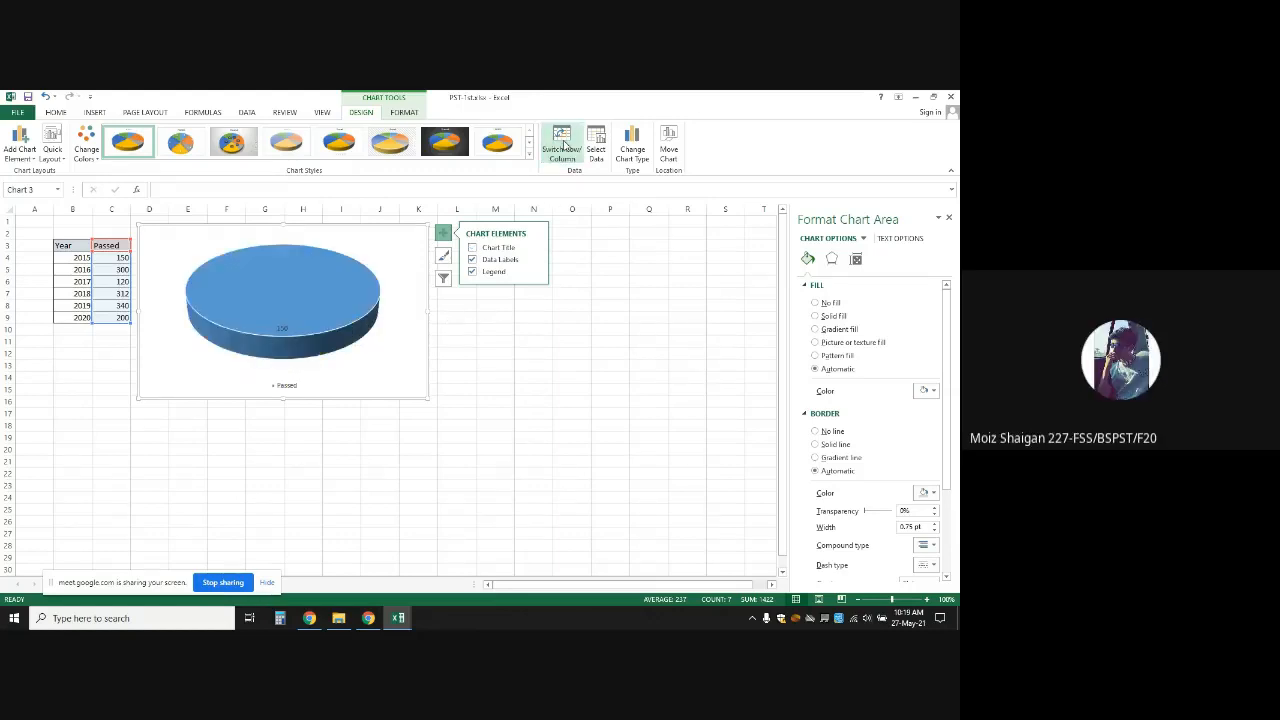
click(597, 149)
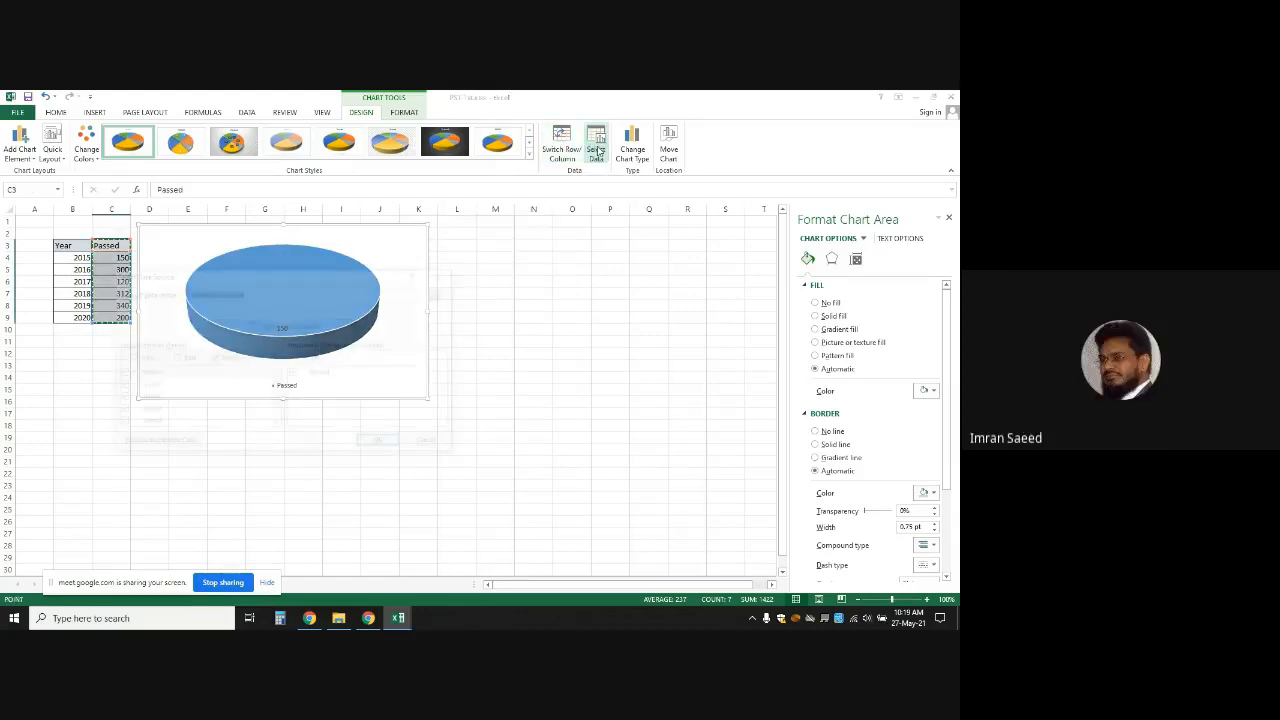
key(Escape)
key(Escape)
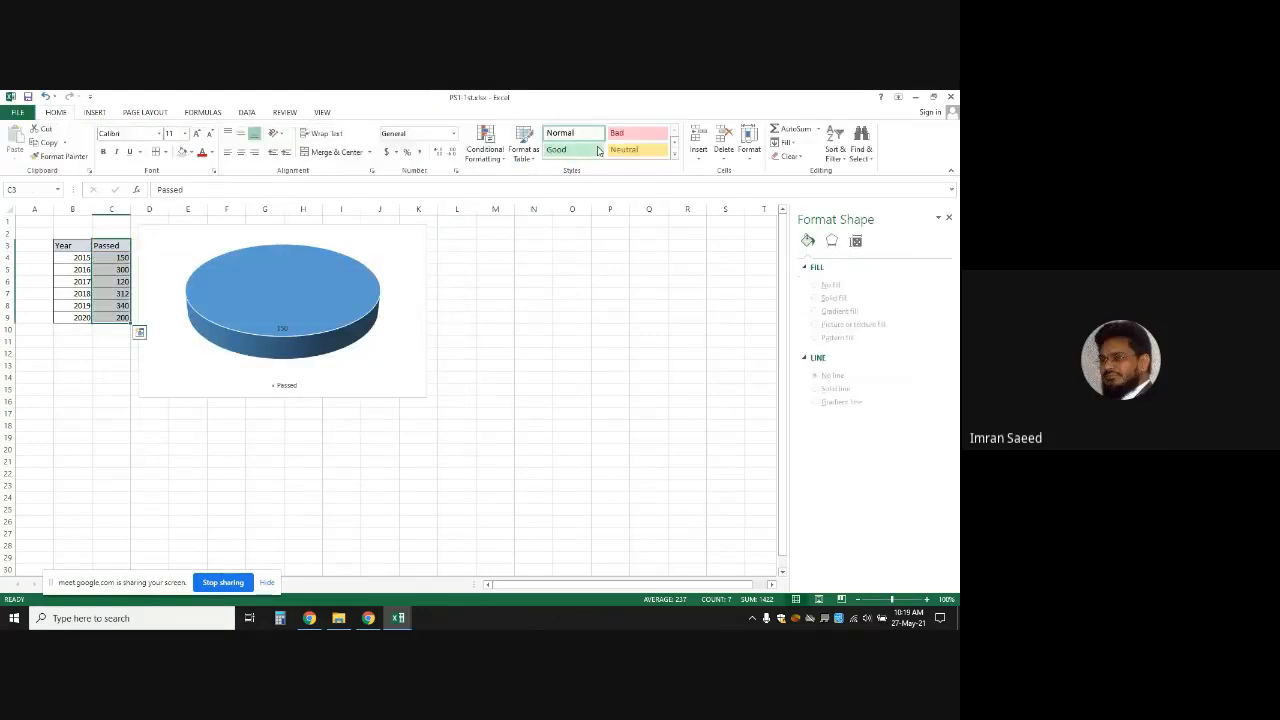
key(ctrl+z)
click(546, 360)
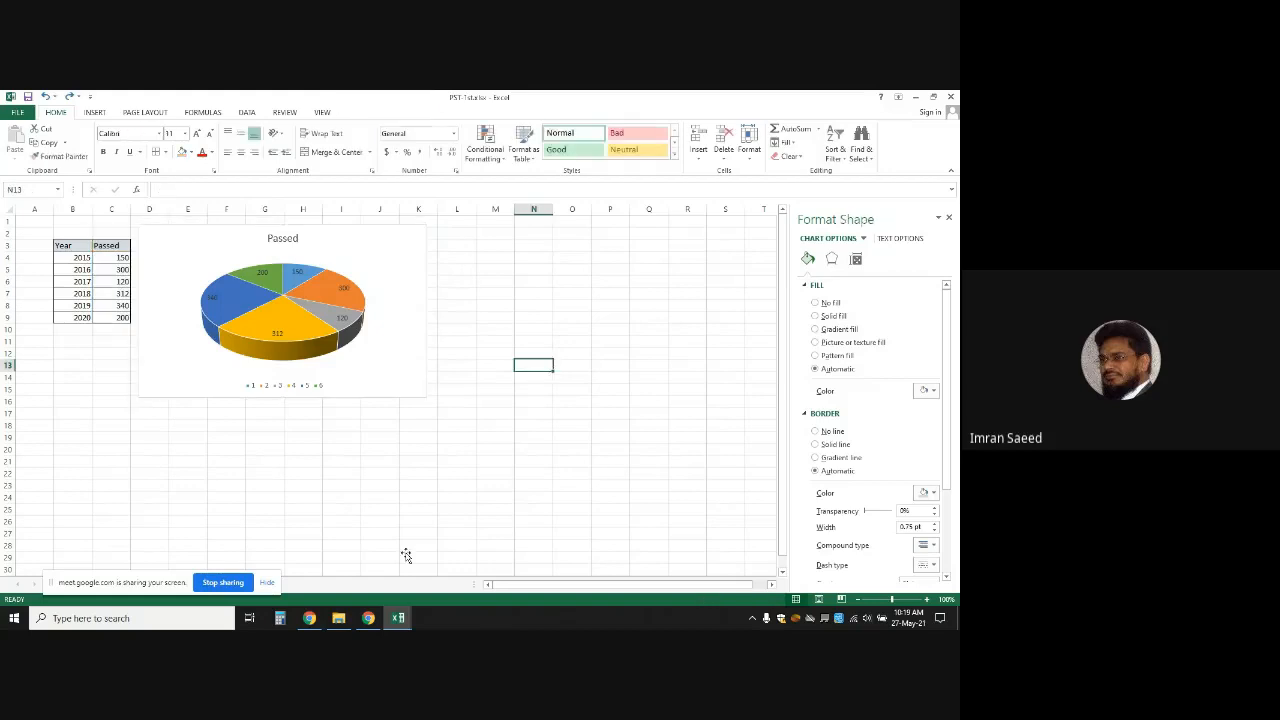
click(368, 618)
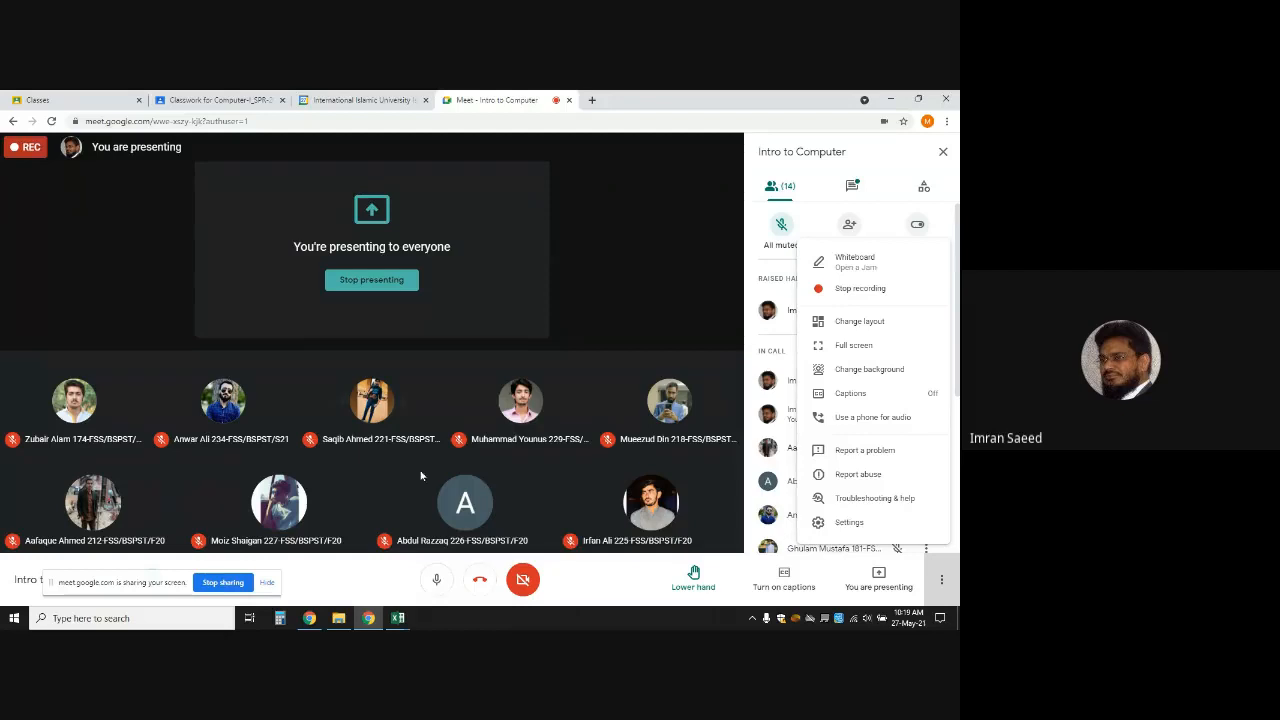
Bring the PST-1st.xlsx workbook back to the front after briefly showing the P.STD3 results workbook
click(400, 620)
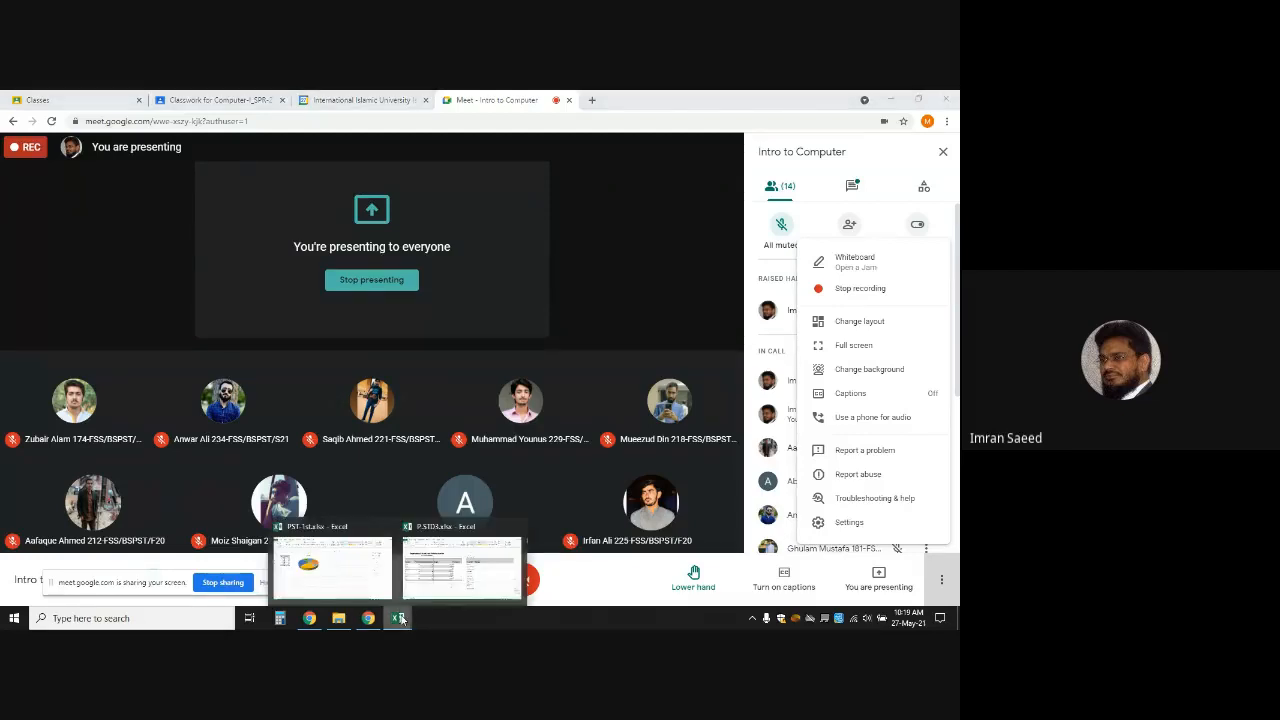
click(436, 577)
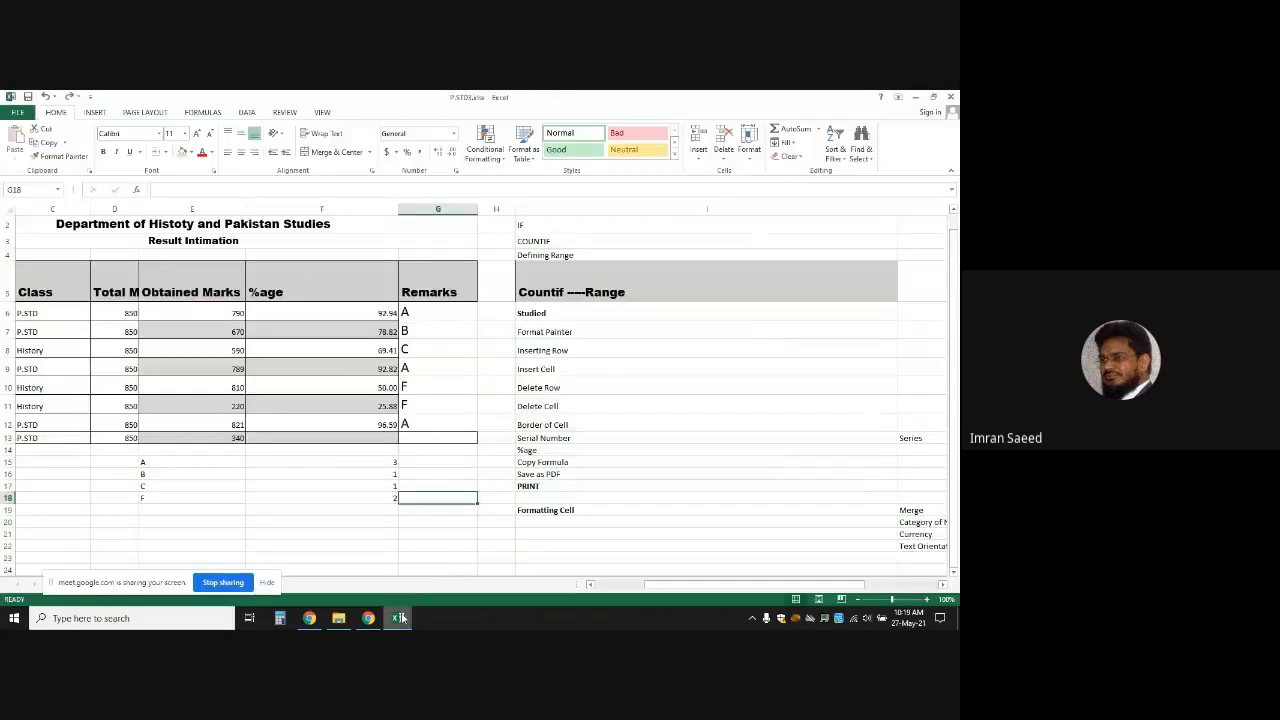
click(380, 594)
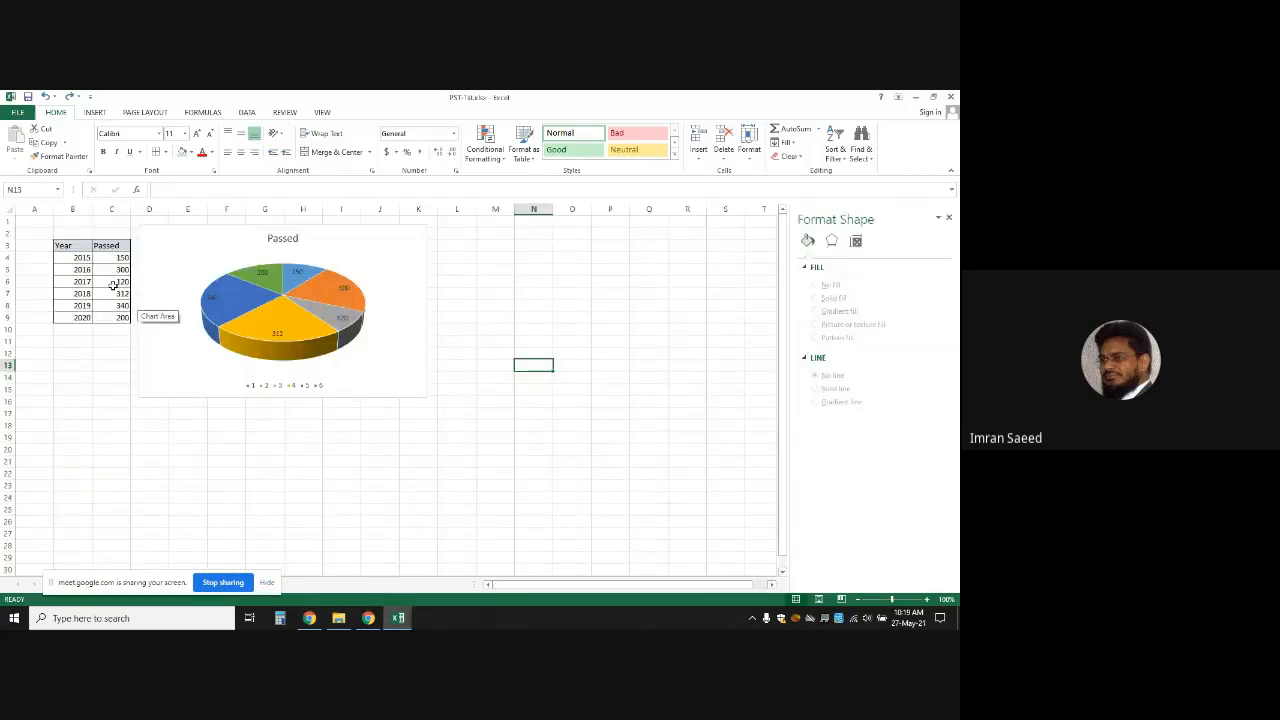
Select the pie series, then close its formatting options and deselect the chart
click(275, 303)
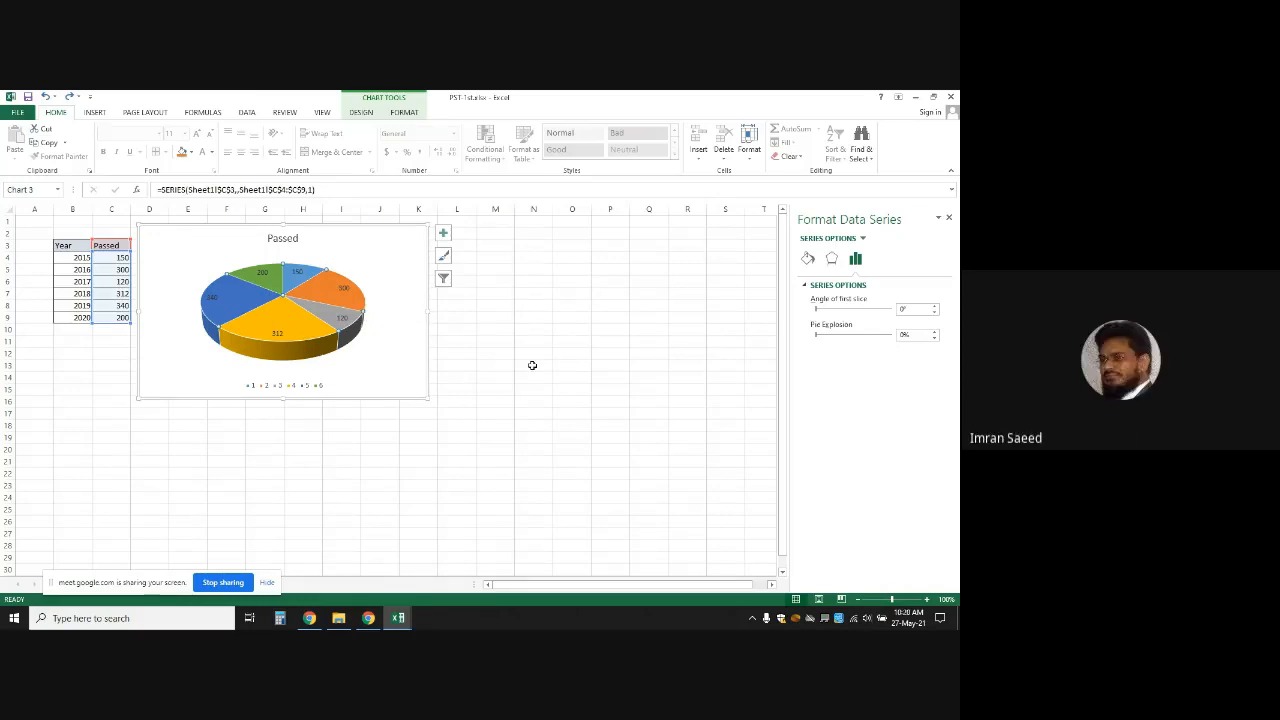
click(948, 217)
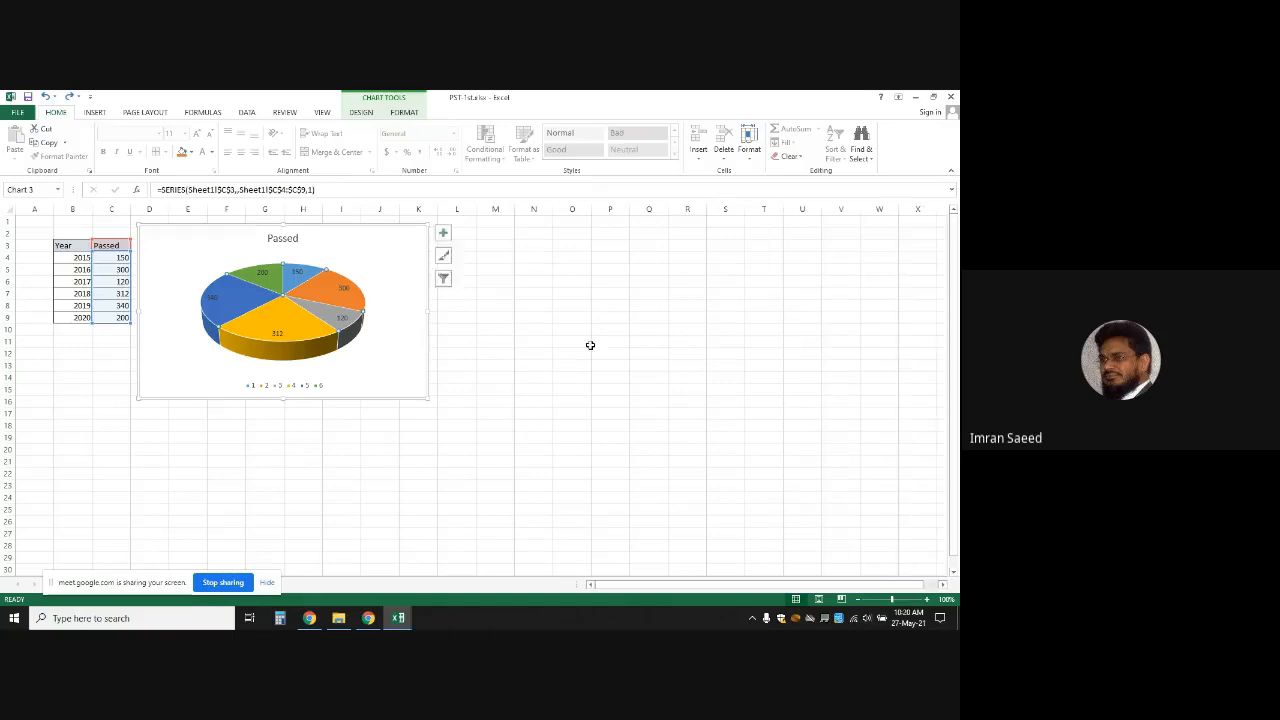
click(588, 343)
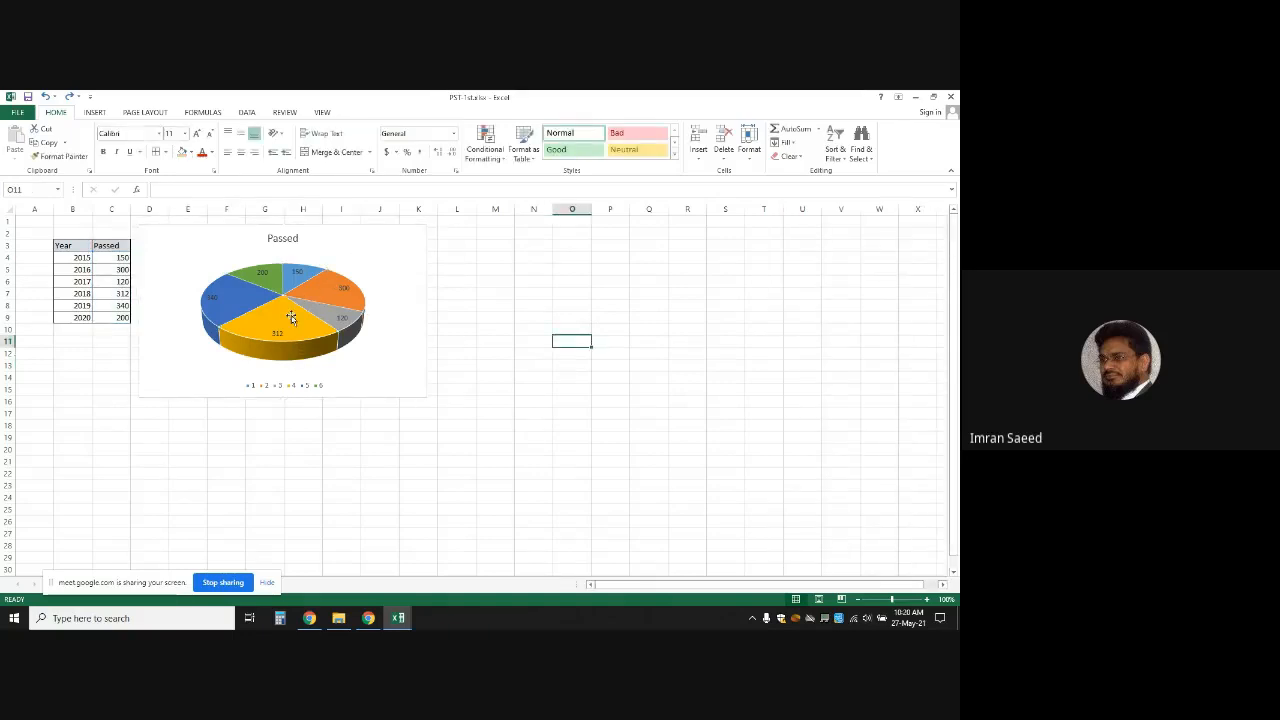
mouse_move(282, 307)
mouse_move(240, 330)
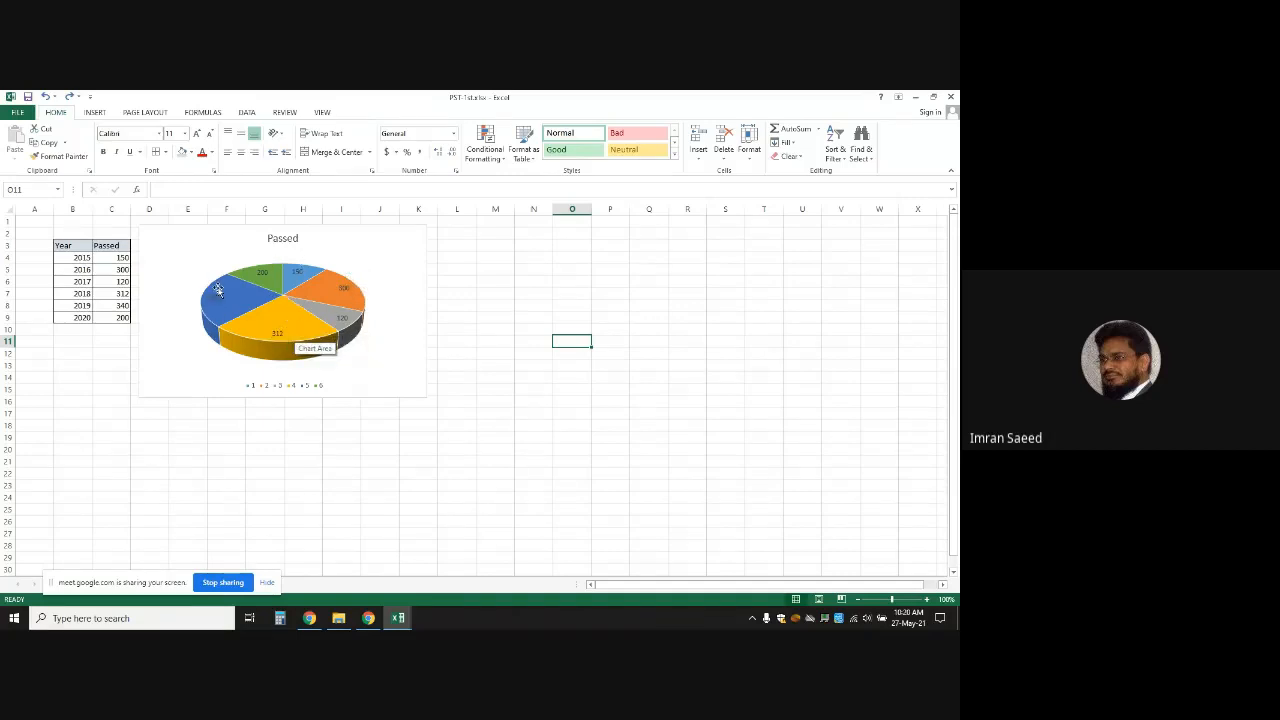
Open the pie series' formatting options and look through the chart area and plot area settings
click(331, 283)
double_click(331, 283)
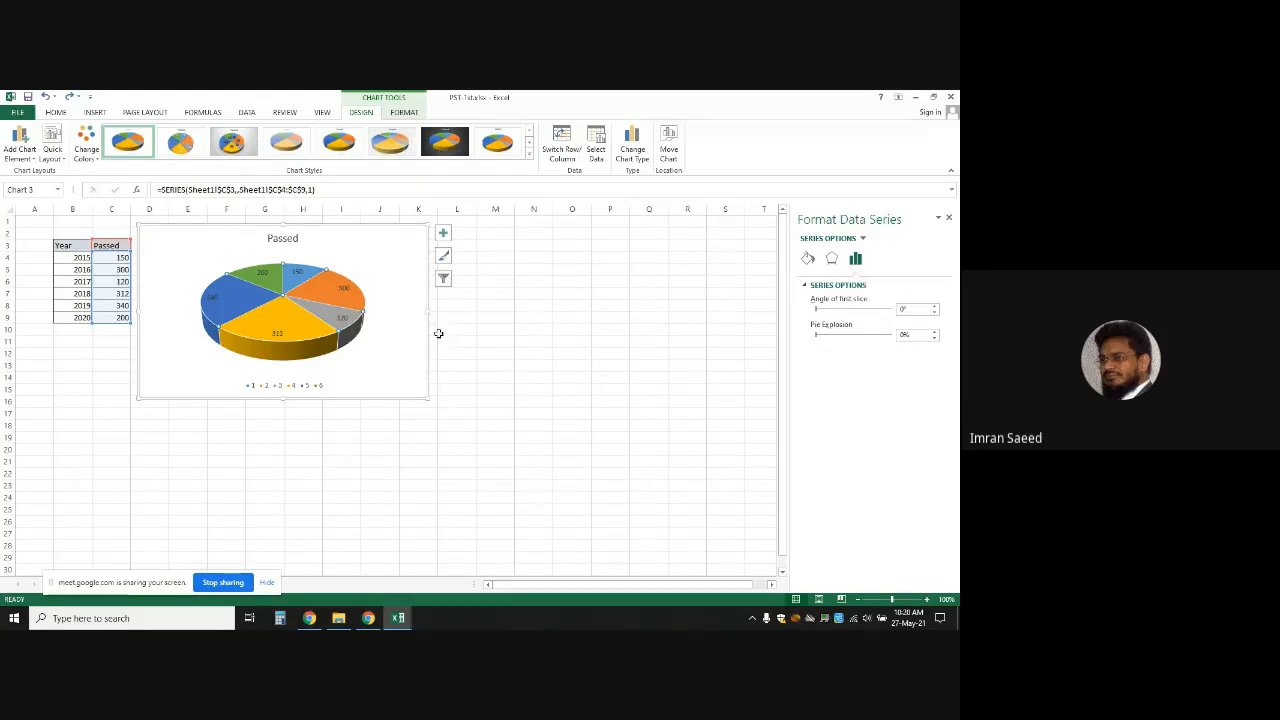
click(403, 334)
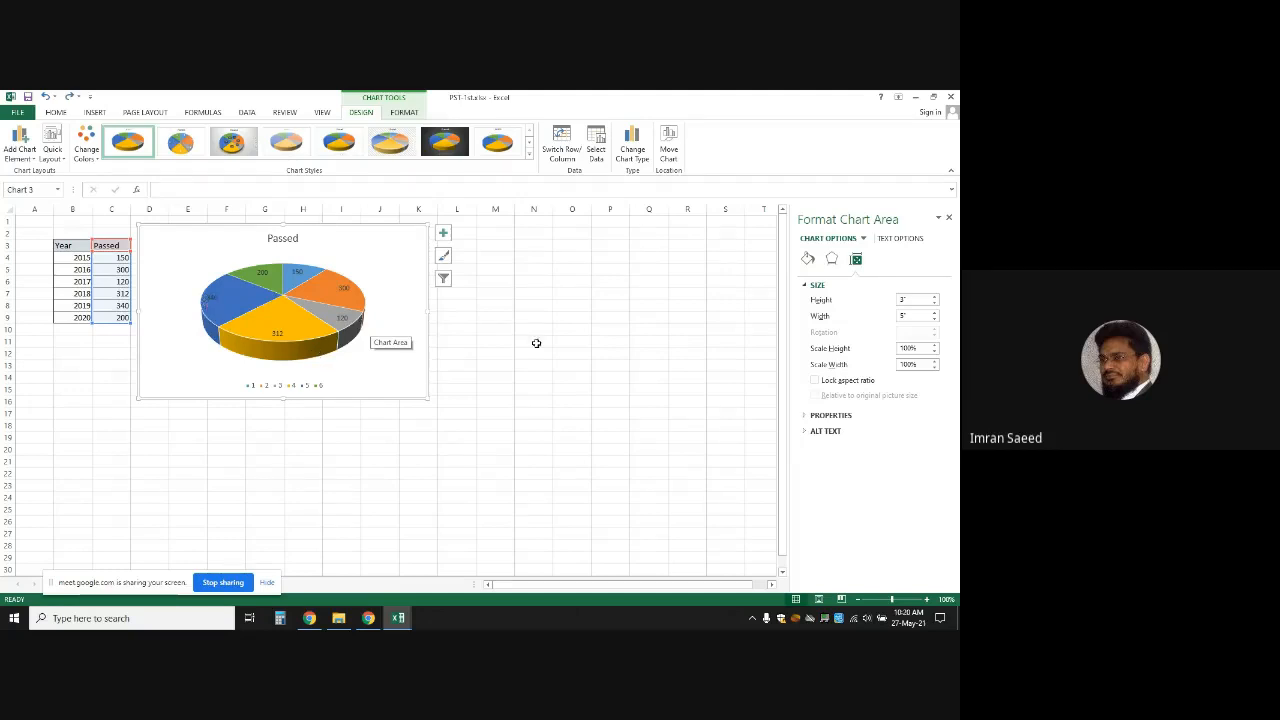
click(400, 278)
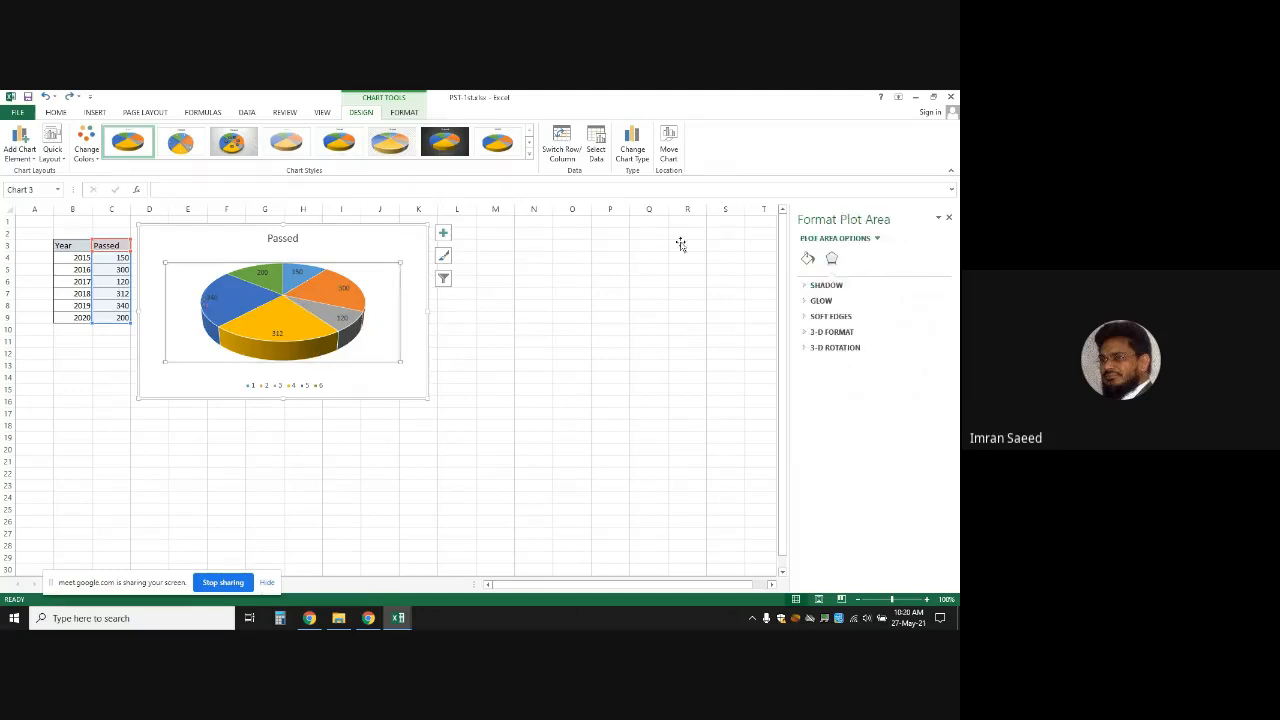
click(298, 323)
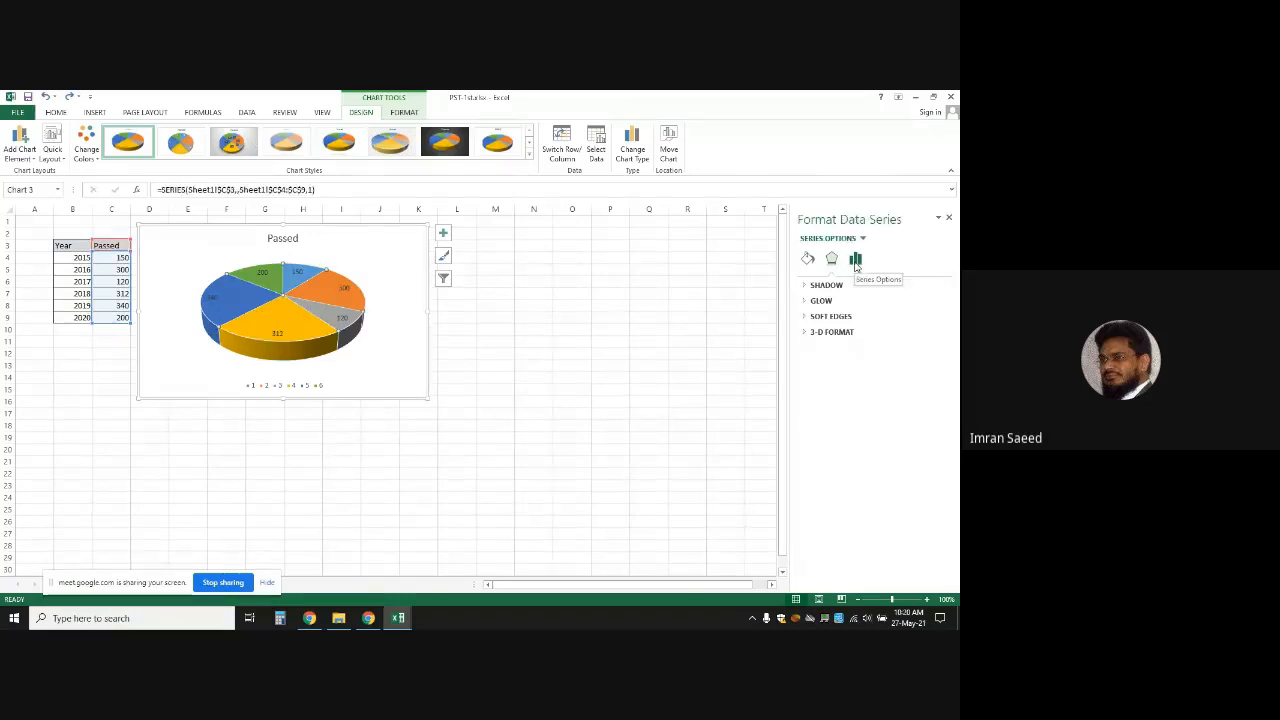
In Series Options, raise the Angle of first slice past 90° to about 103°
click(855, 261)
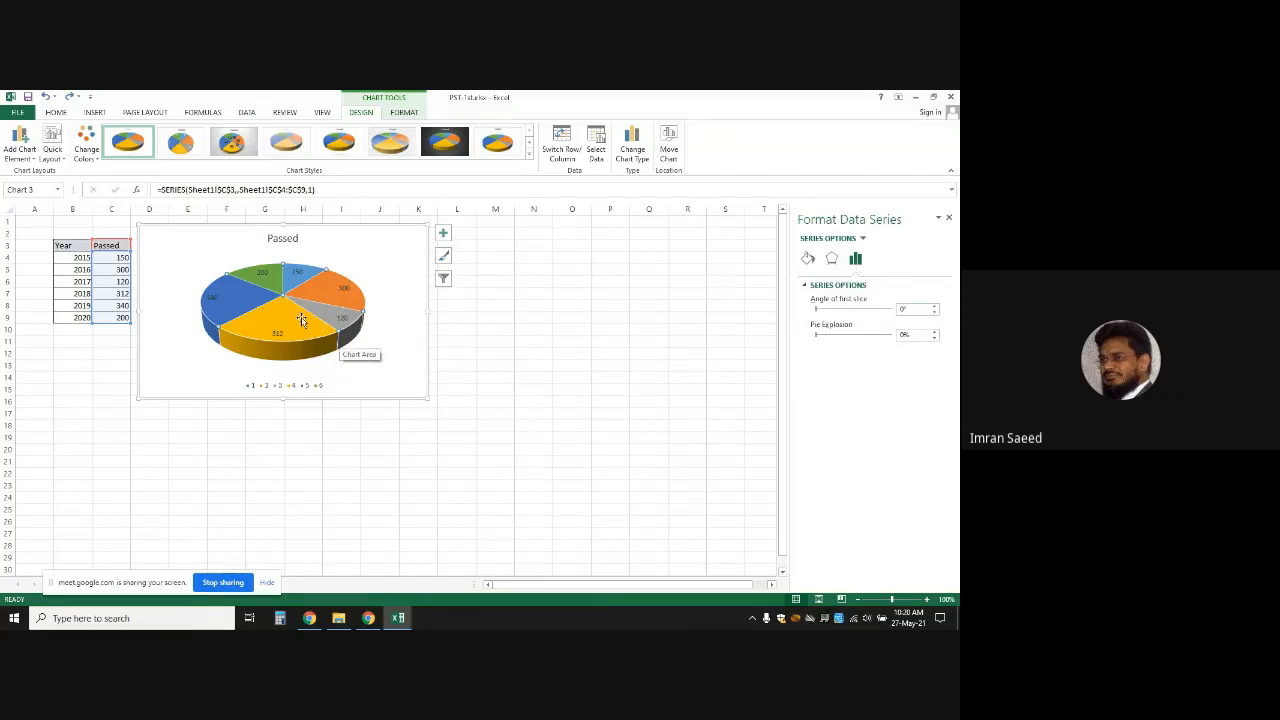
click(935, 309)
click(935, 309)
click(935, 309)
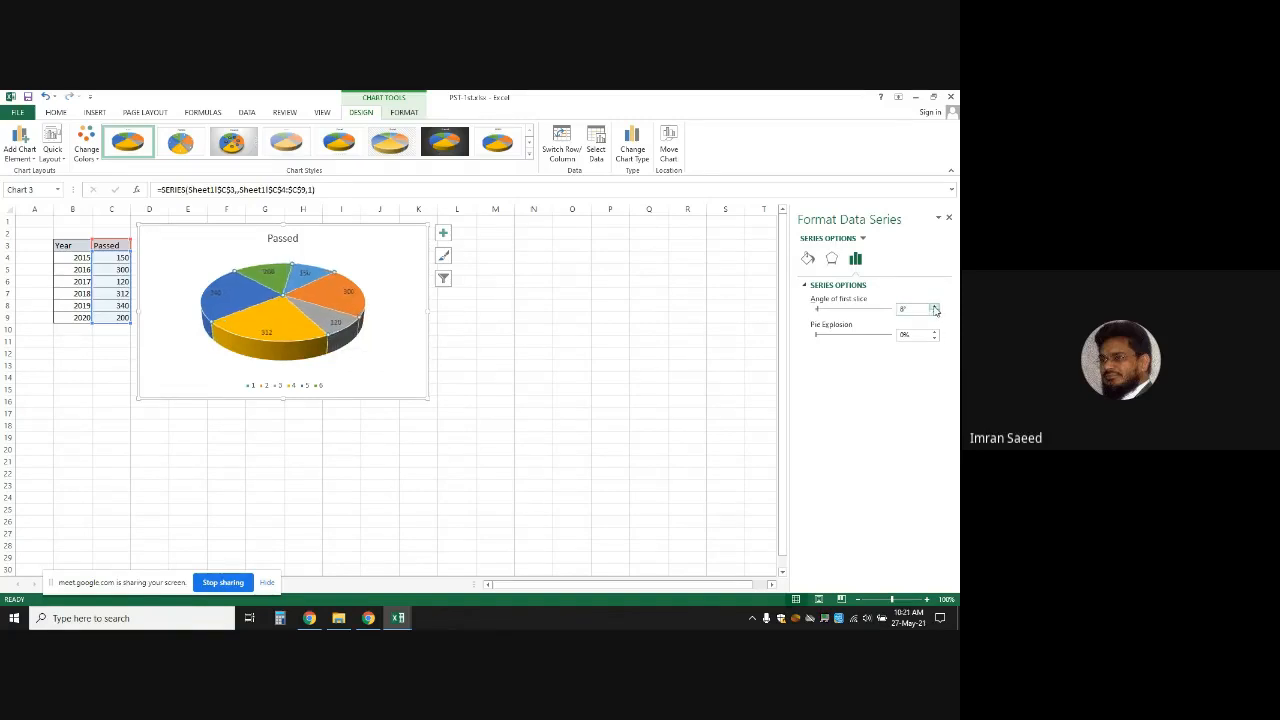
click(935, 309)
click(935, 309)
click(935, 309)
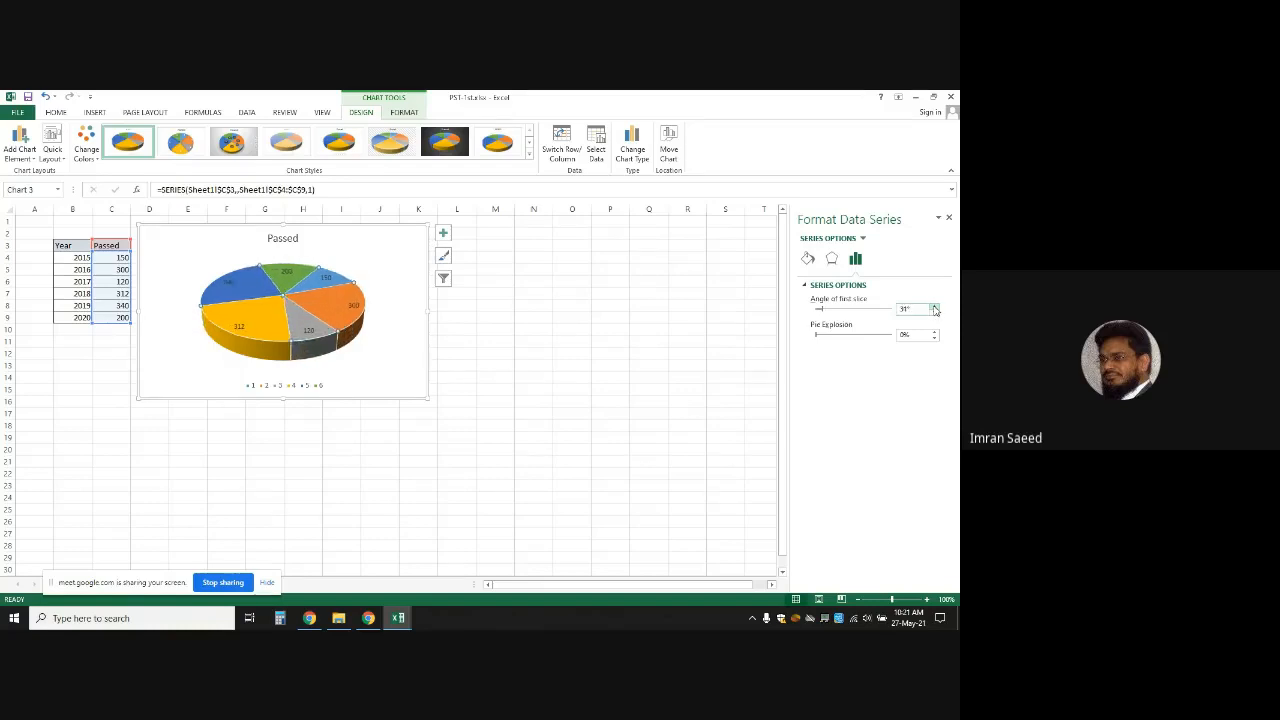
click(935, 309)
click(935, 309)
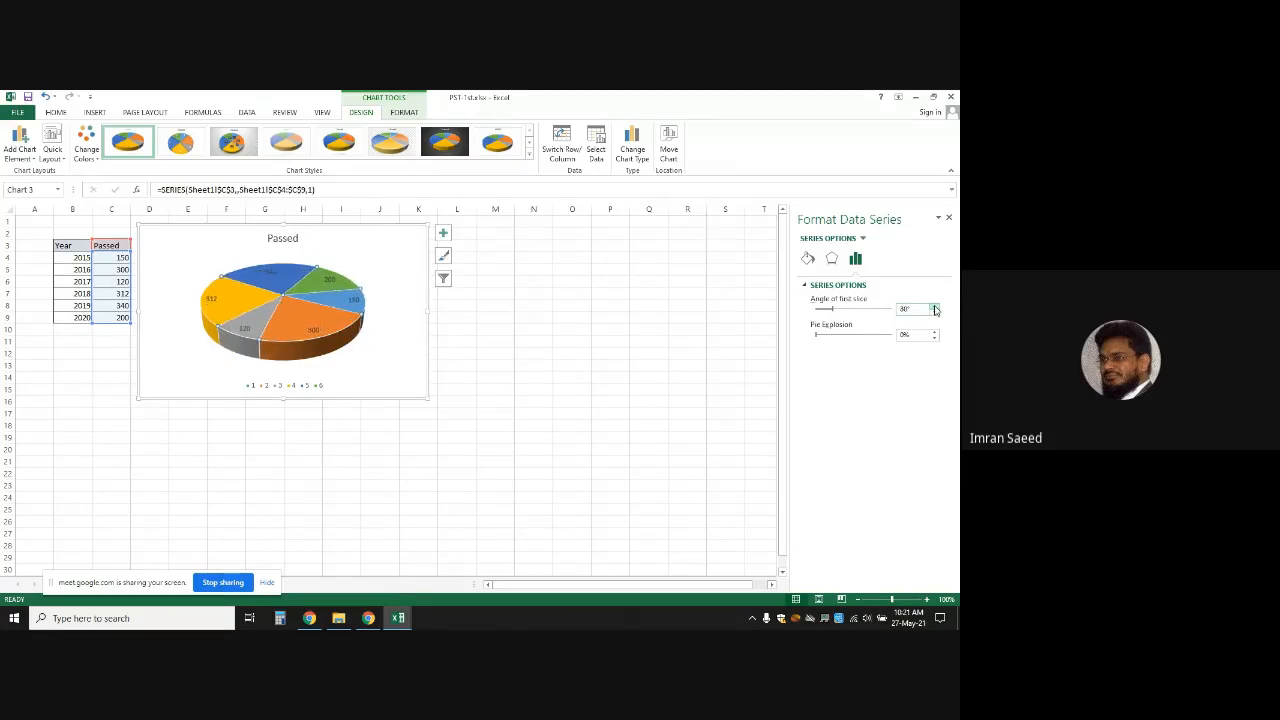
click(935, 308)
click(935, 308)
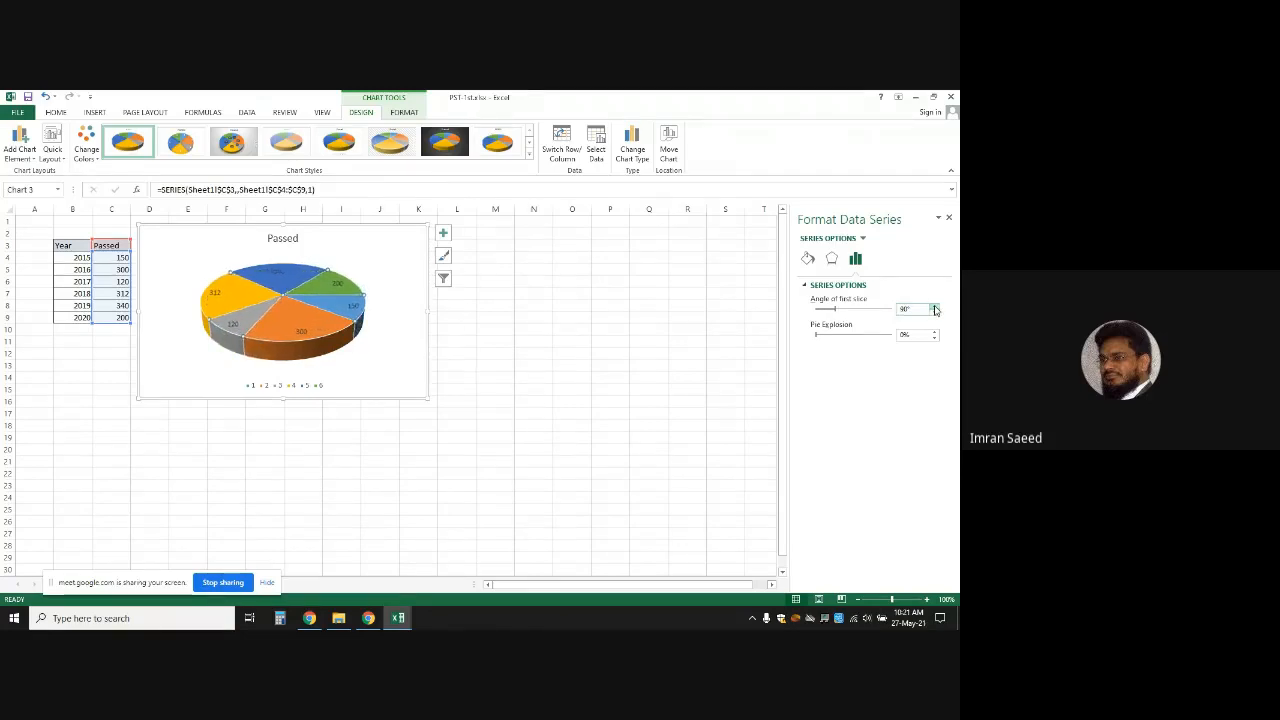
click(935, 308)
click(935, 308)
click(935, 308)
click(935, 308)
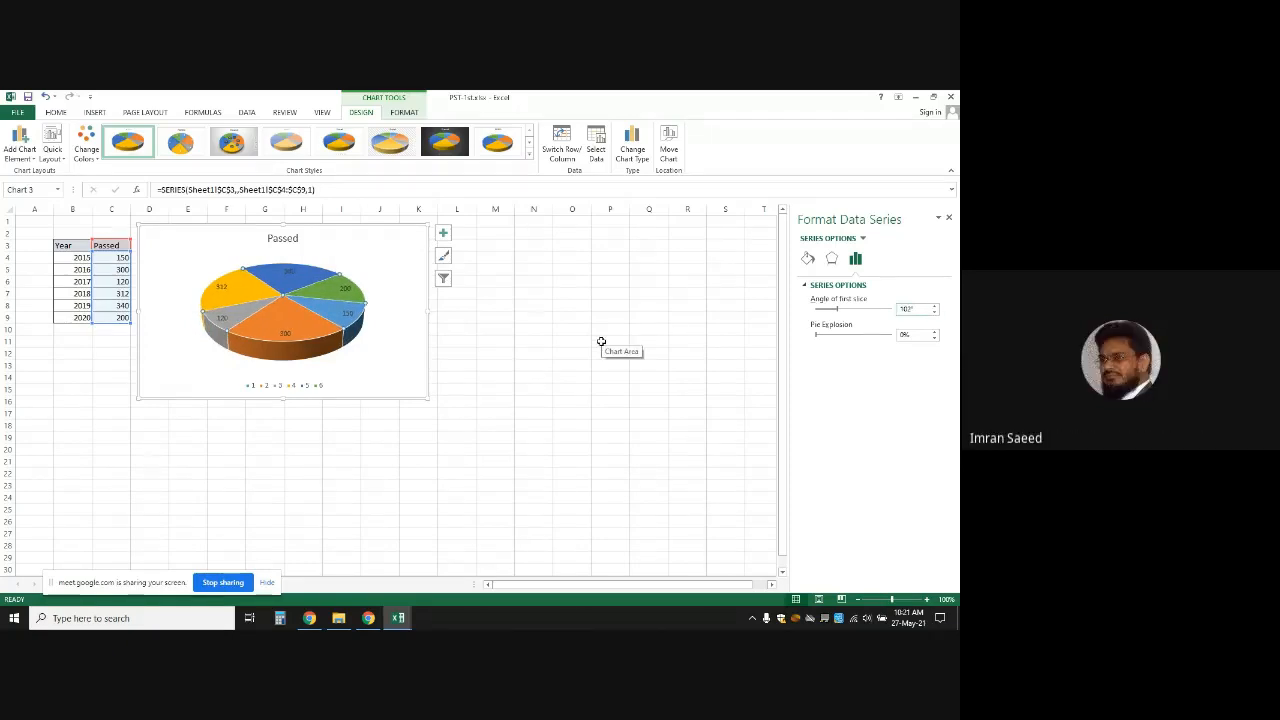
click(531, 315)
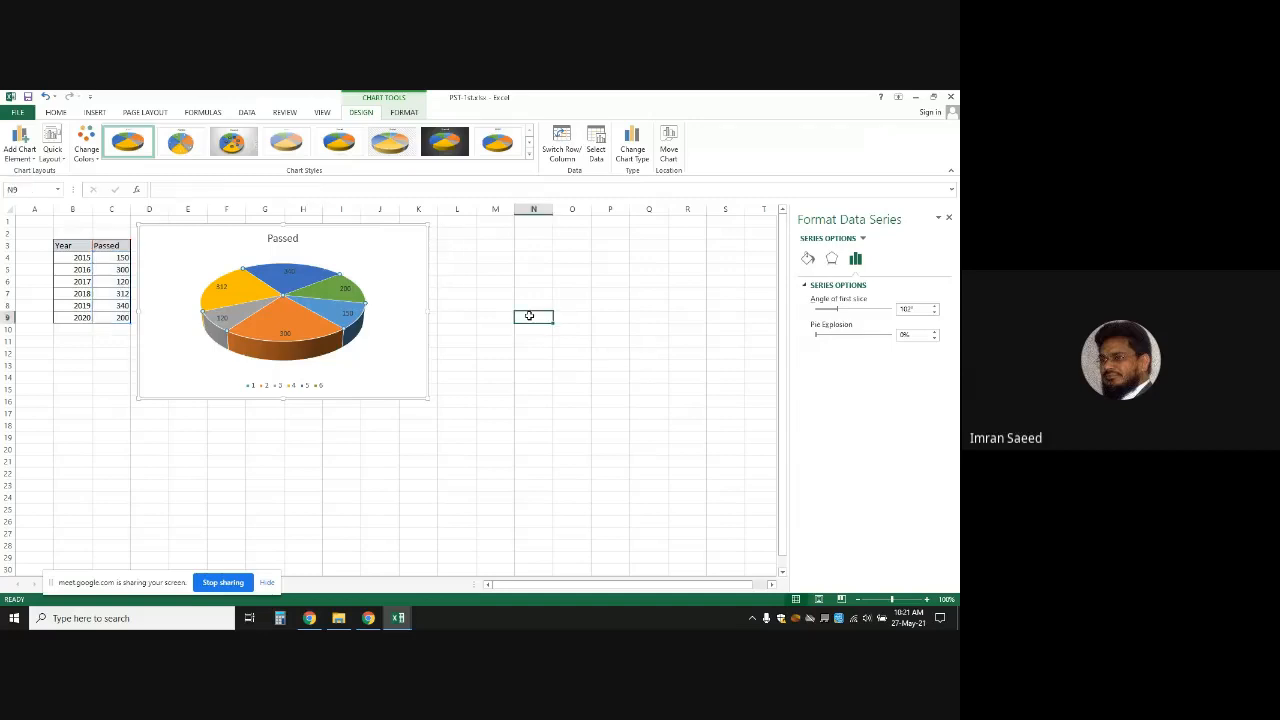
click(322, 352)
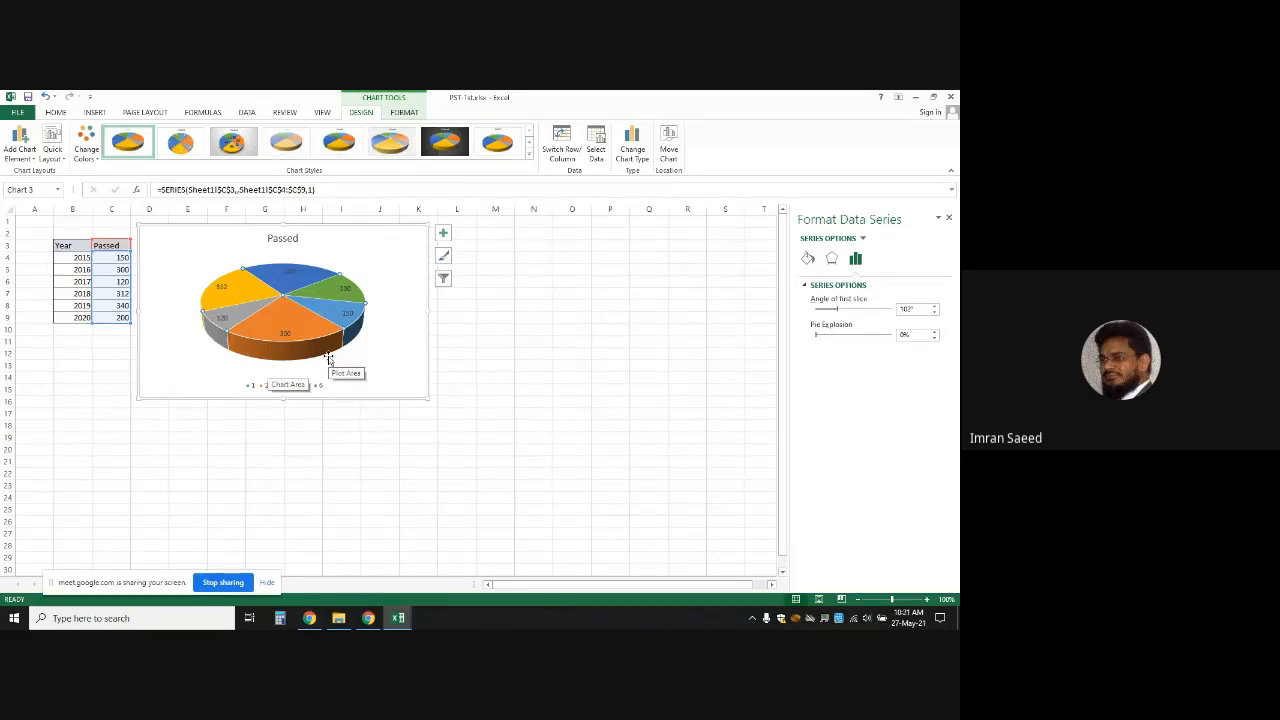
click(394, 224)
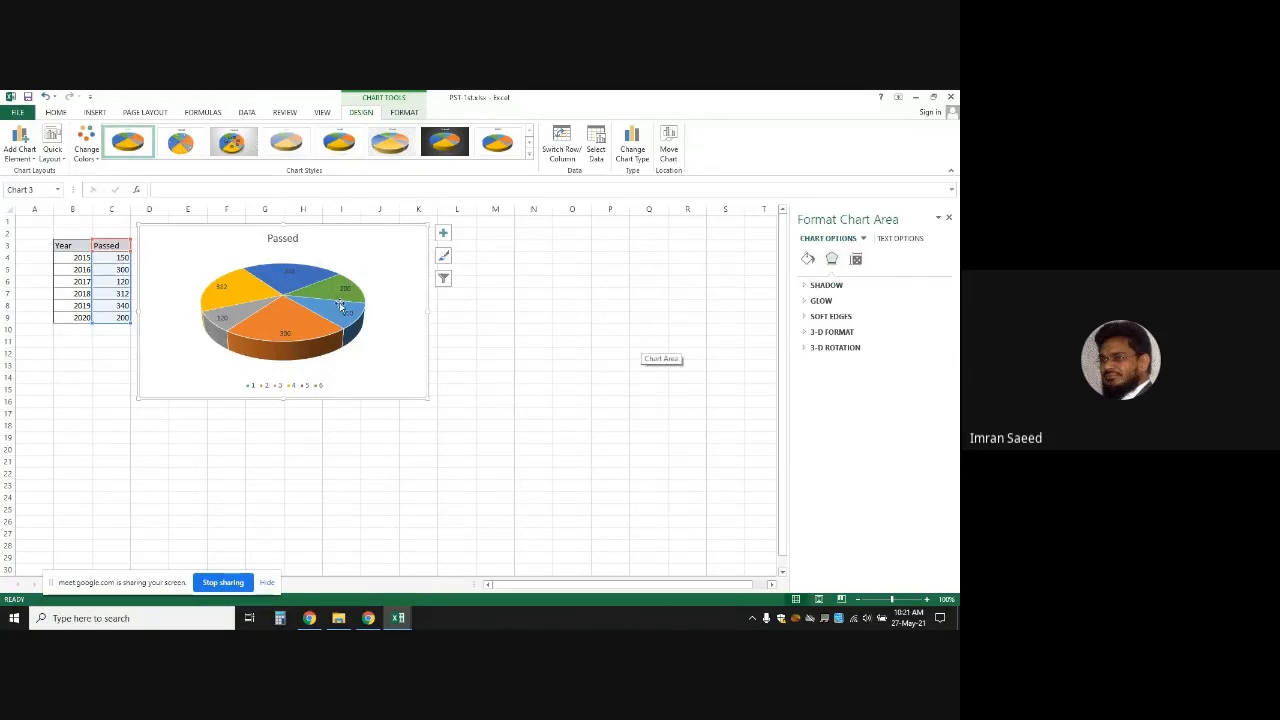
mouse_move(289, 280)
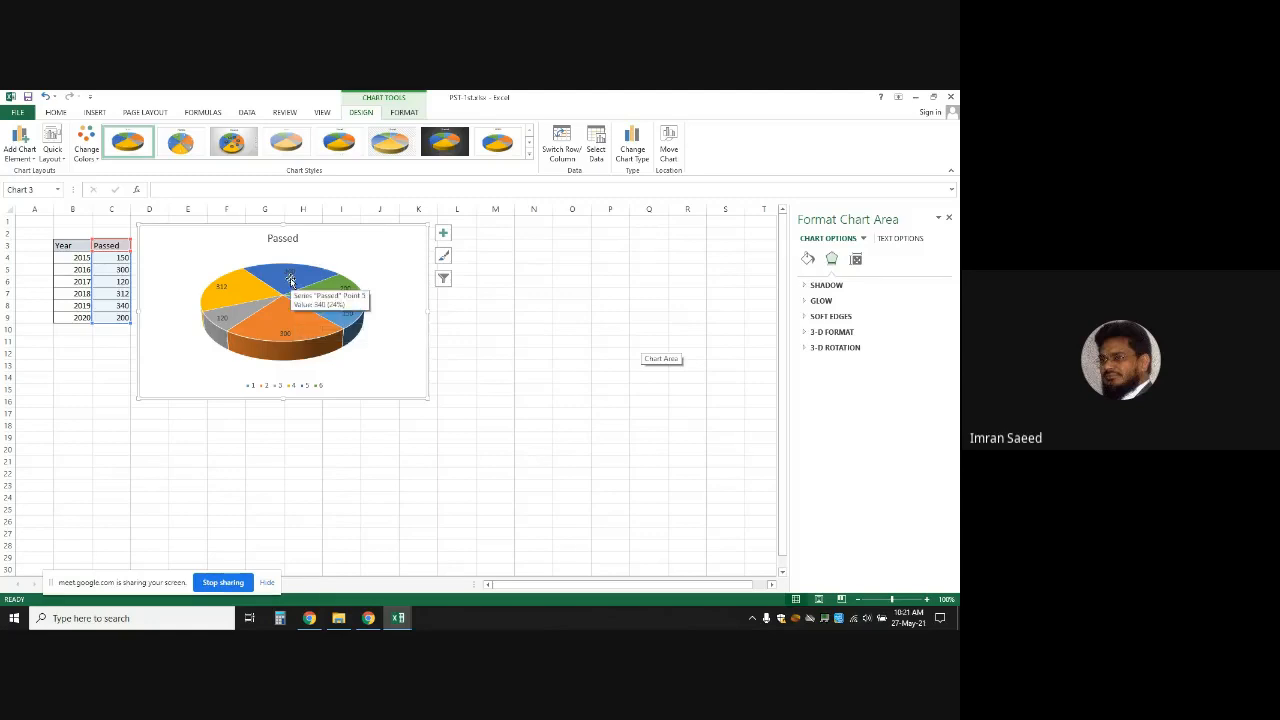
click(949, 218)
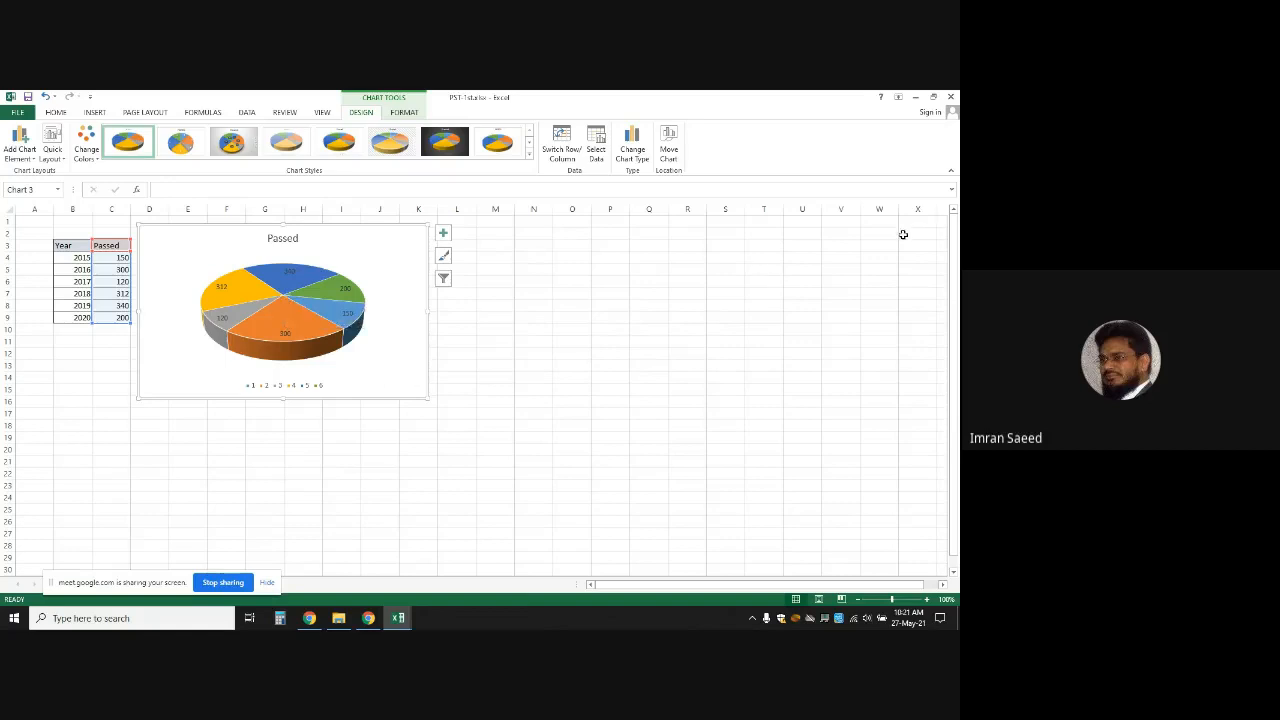
double_click(283, 295)
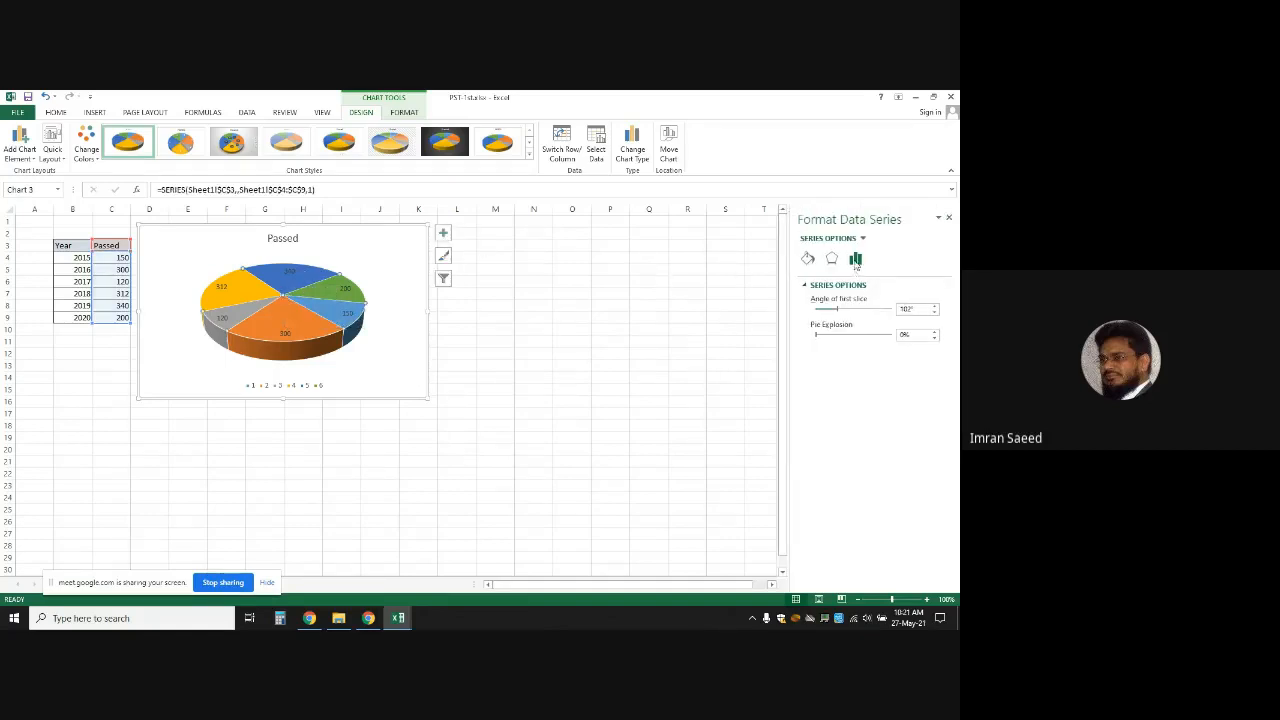
click(808, 258)
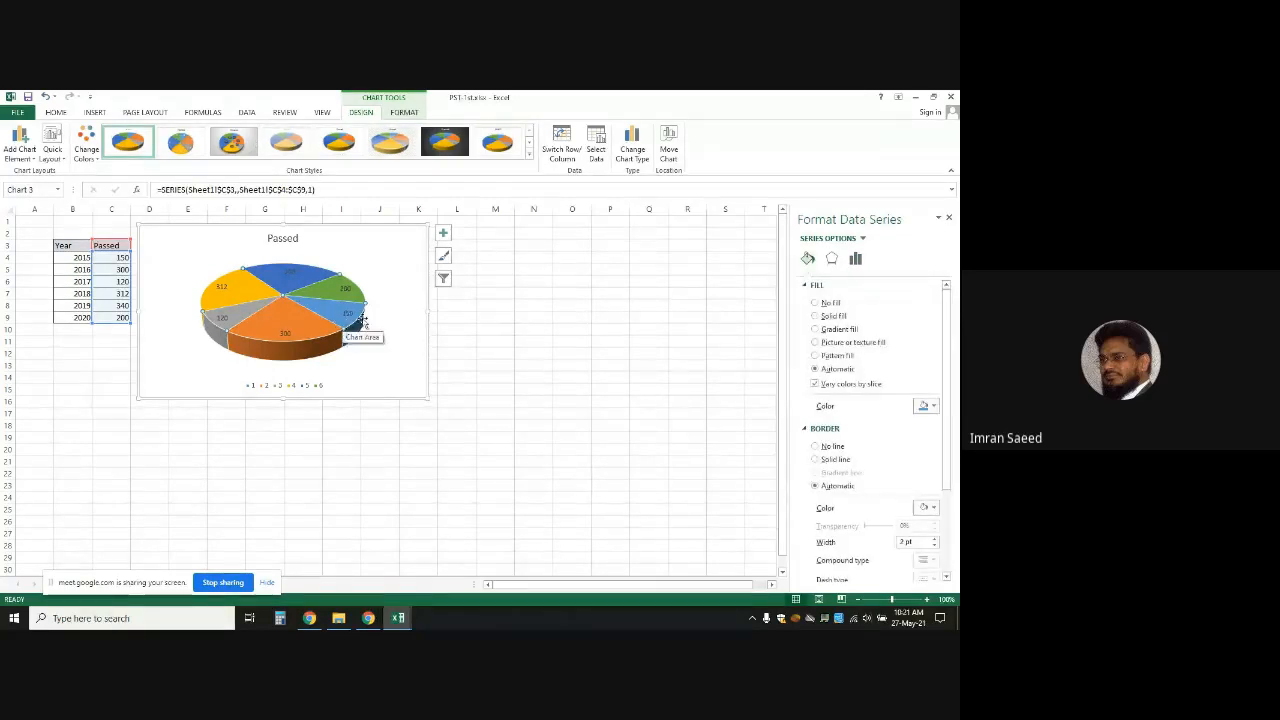
click(854, 264)
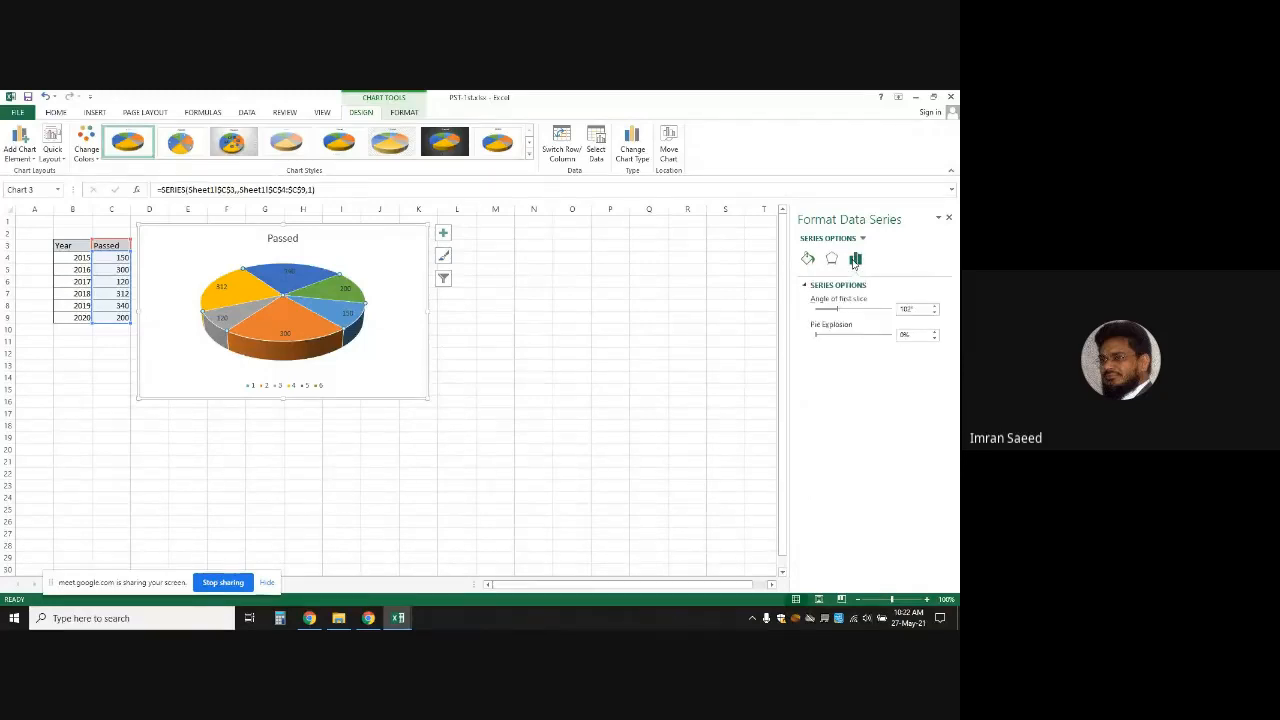
Raise the Angle of first slice from 102° up to 160°
click(935, 308)
click(935, 308)
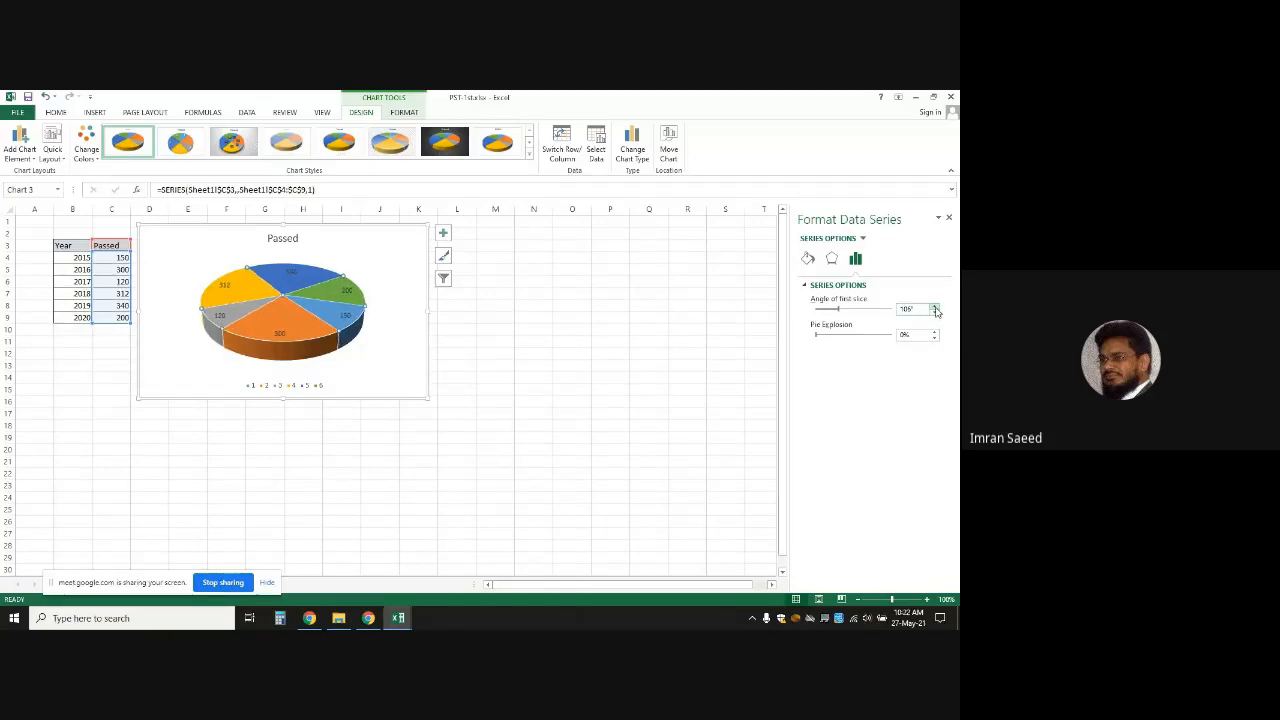
click(935, 308)
click(935, 308)
click(935, 308)
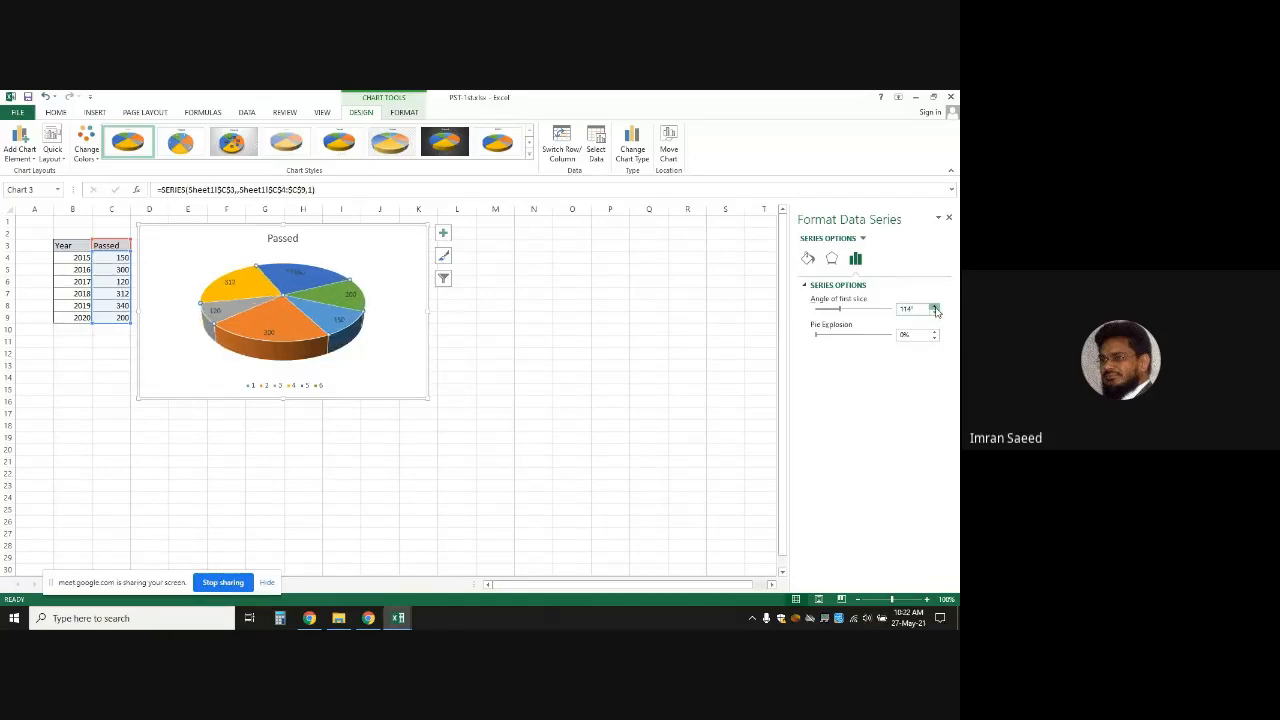
click(935, 308)
click(935, 308)
click(935, 308)
click(935, 308)
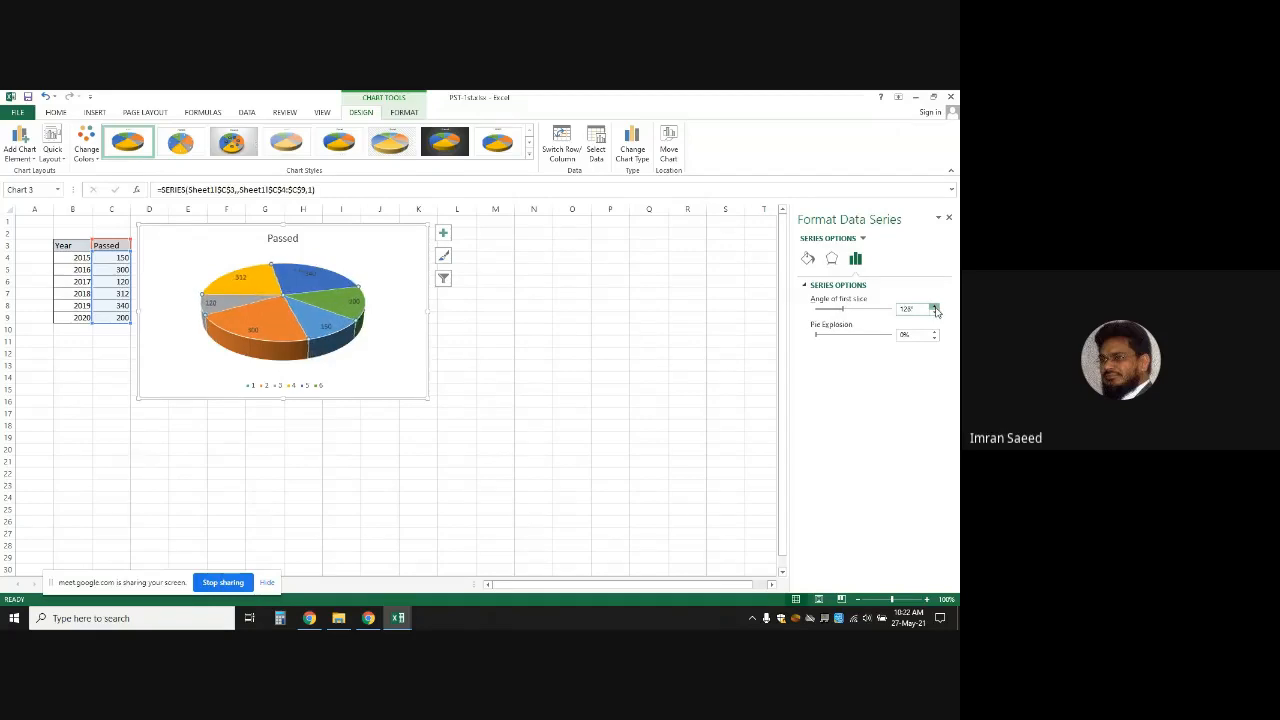
click(935, 308)
click(935, 308)
click(935, 308)
click(935, 308)
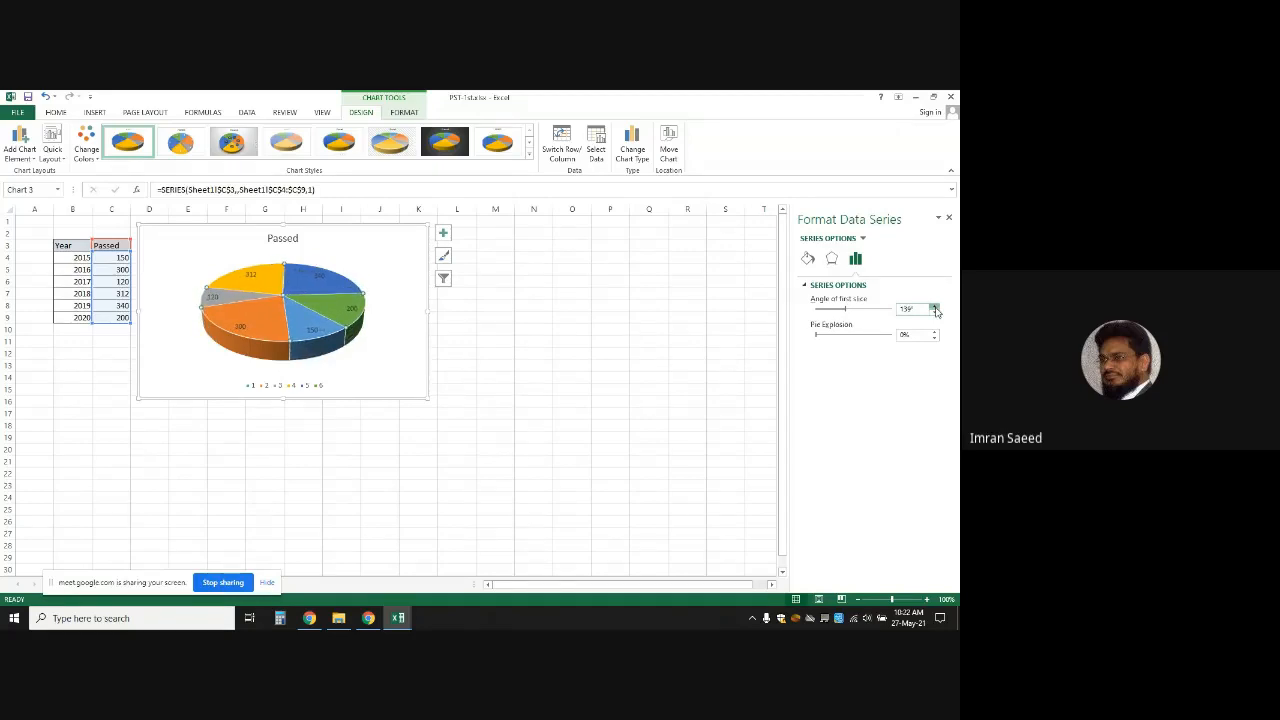
click(935, 308)
click(935, 308)
click(935, 308)
click(935, 308)
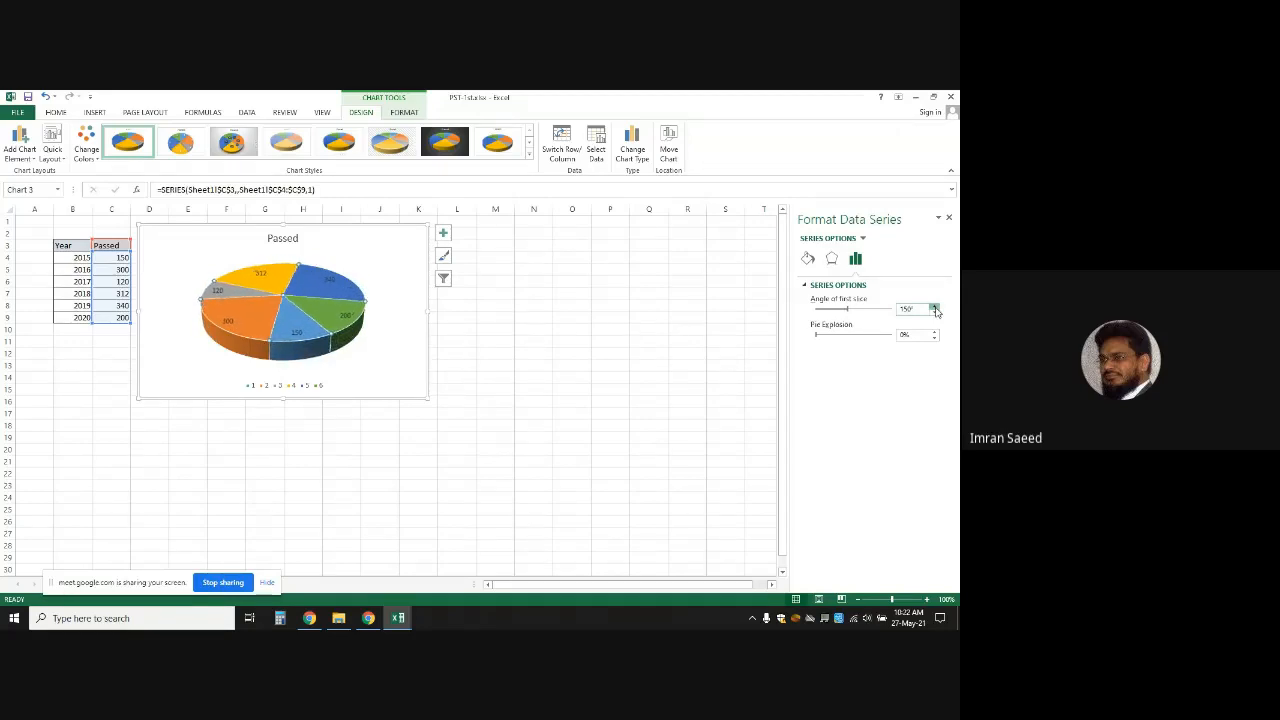
click(935, 308)
click(935, 308)
click(935, 308)
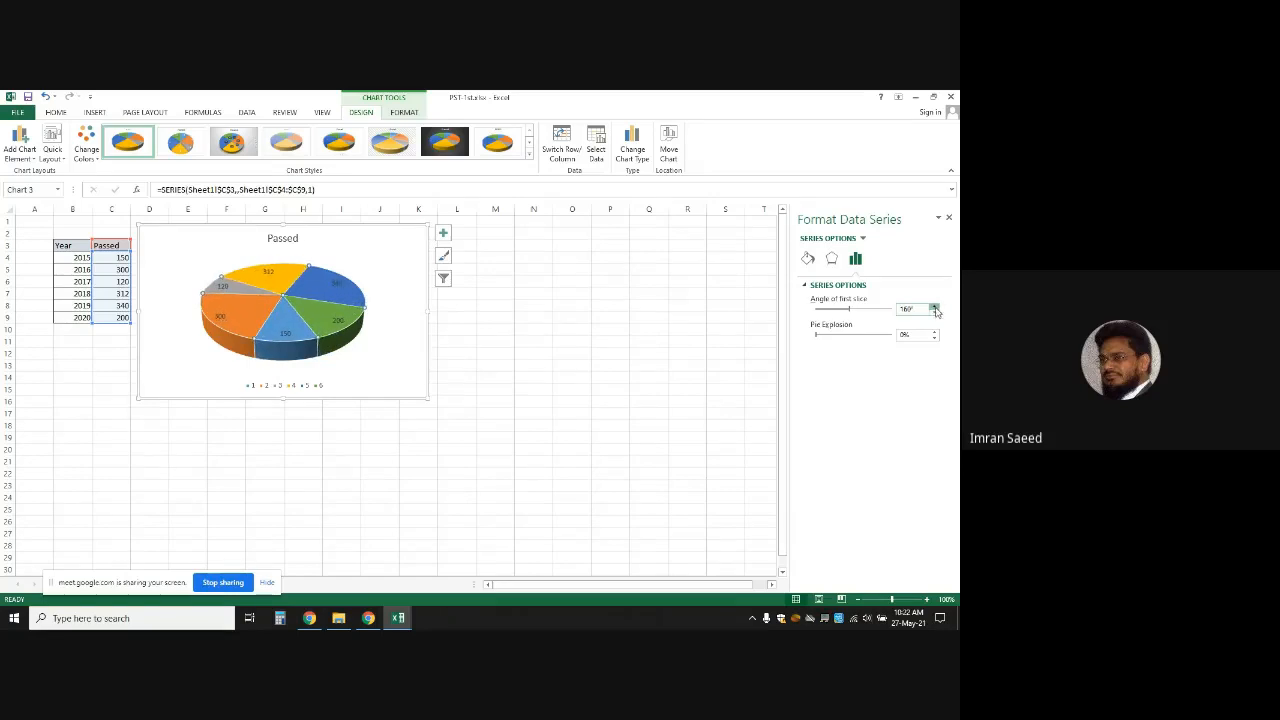
click(935, 308)
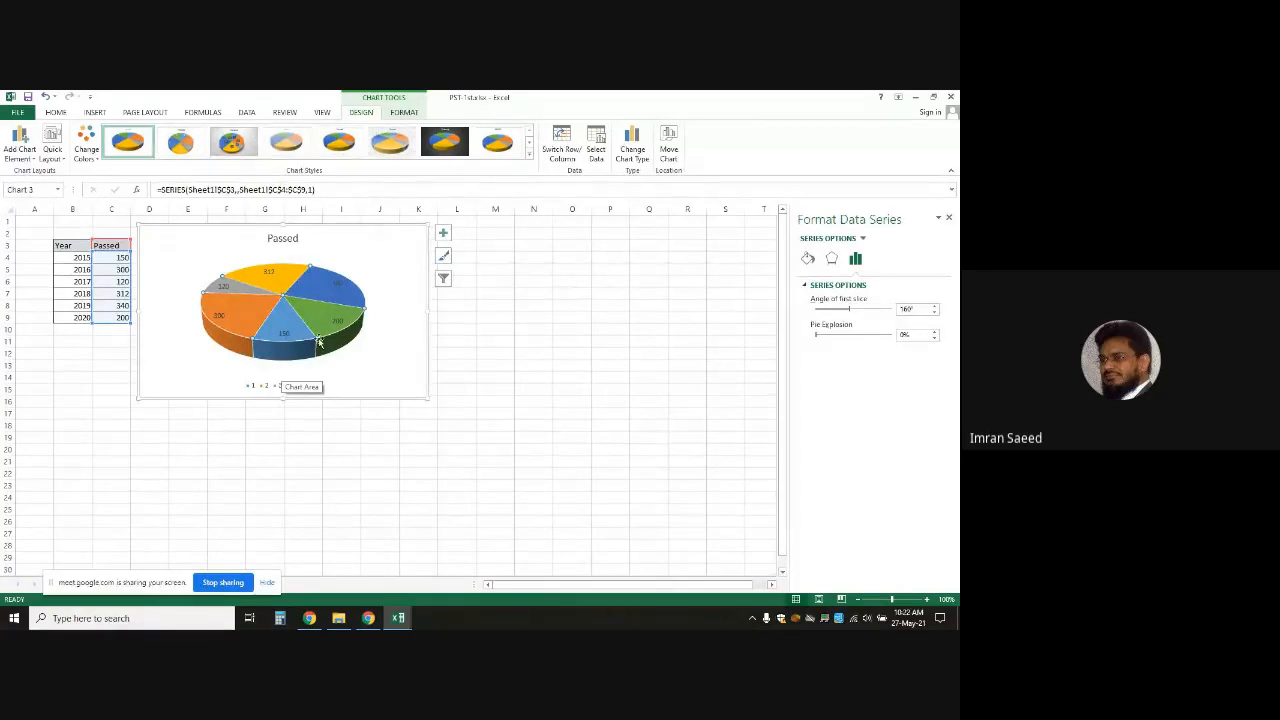
mouse_move(319, 342)
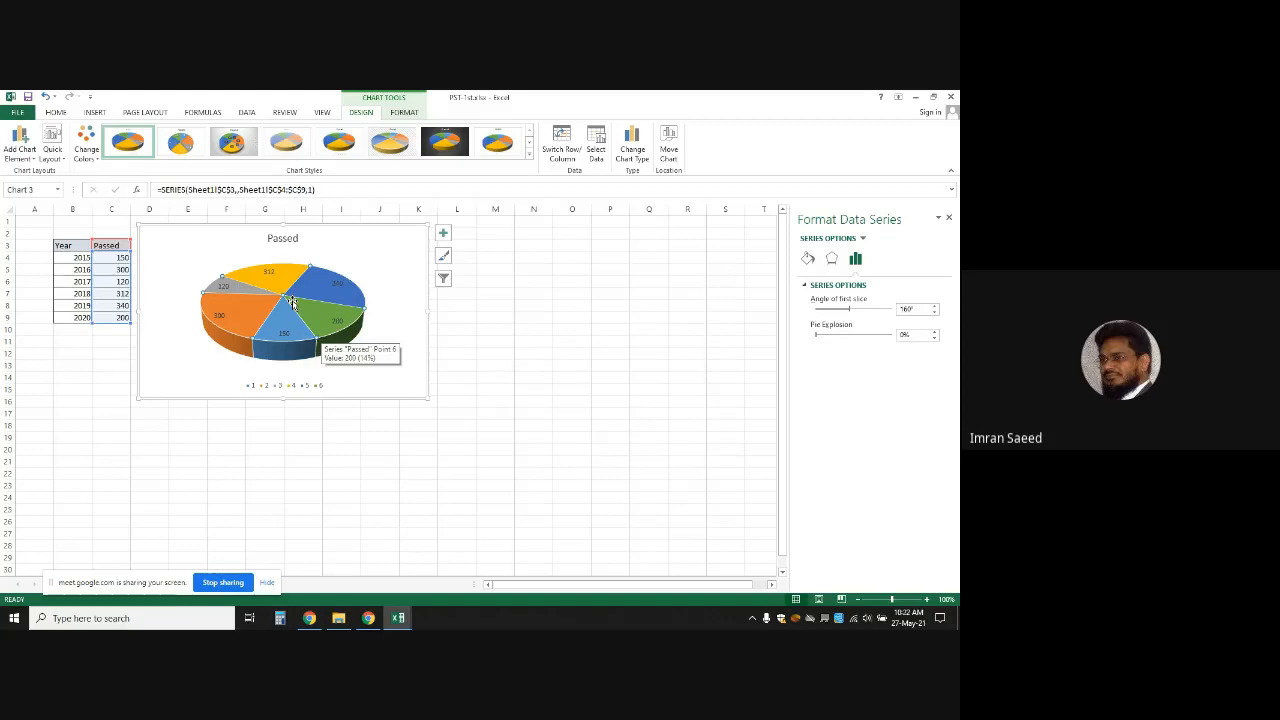
Spread the six slices apart by raising Pie Explosion to about 42%
click(935, 333)
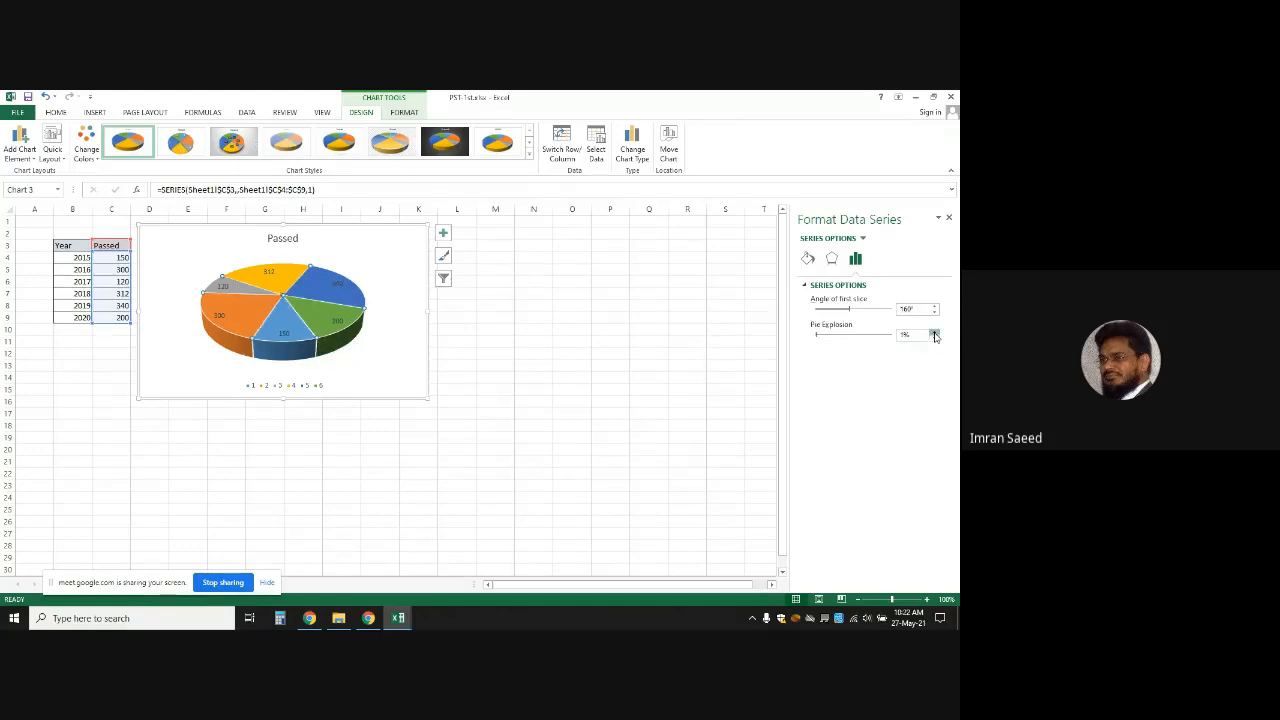
click(935, 333)
click(935, 333)
click(935, 333)
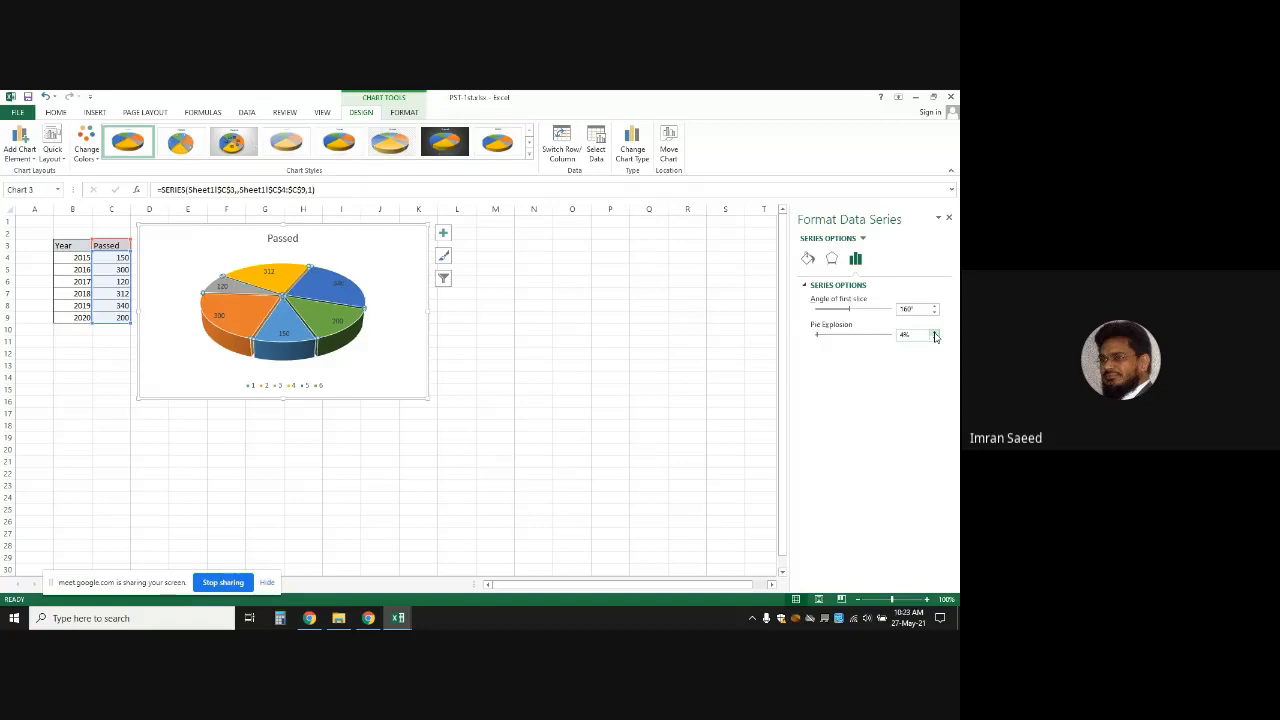
click(935, 333)
click(935, 333)
click(935, 333)
click(935, 333)
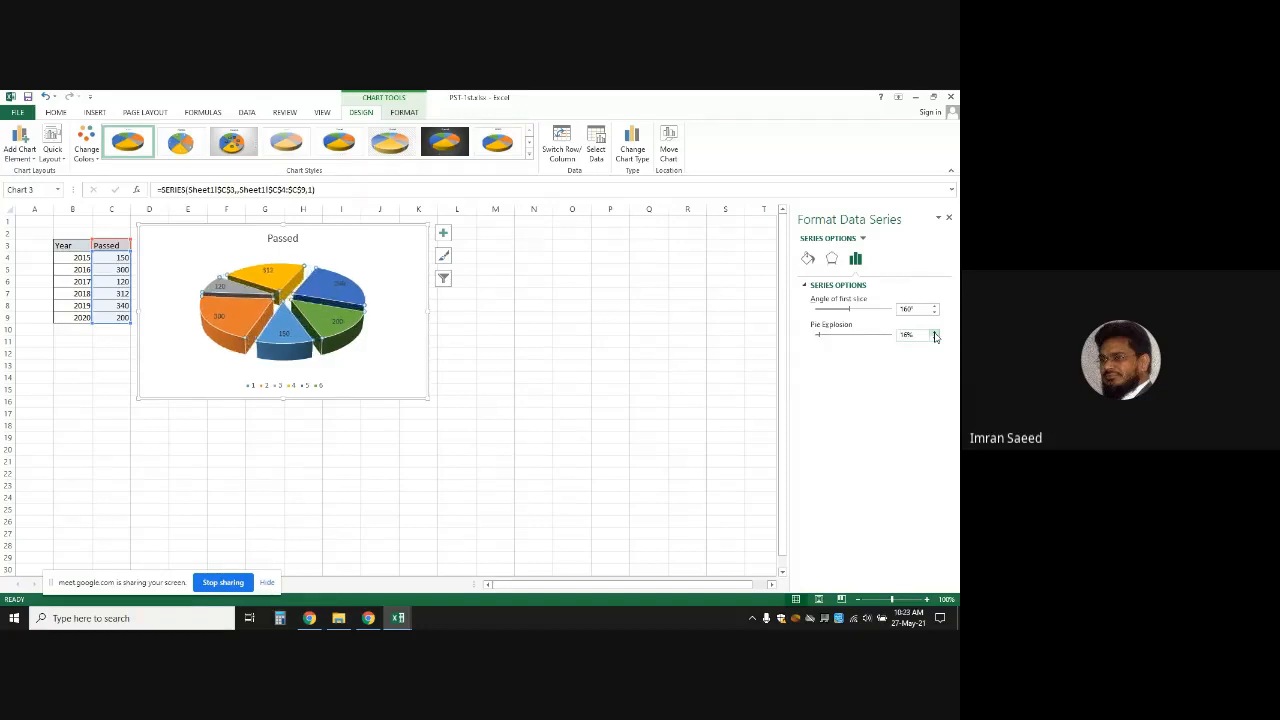
click(935, 333)
click(935, 333)
click(935, 333)
click(935, 333)
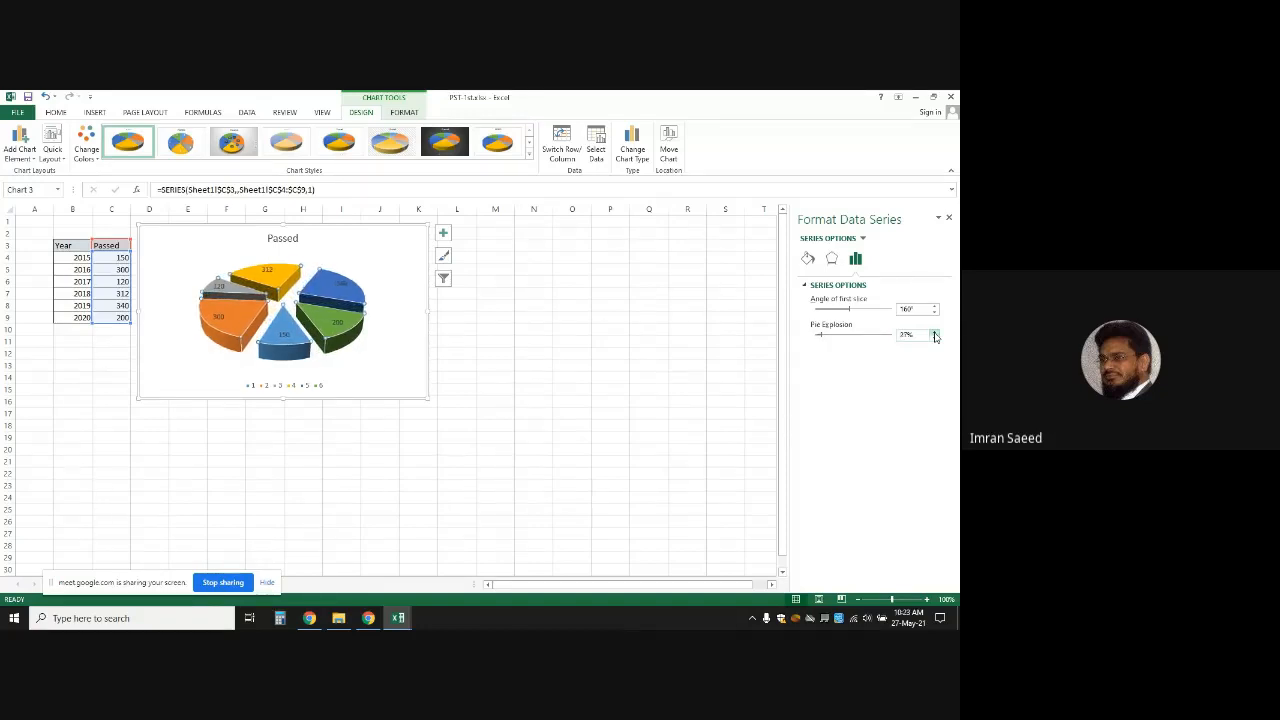
click(935, 333)
click(935, 333)
click(935, 333)
click(935, 334)
click(935, 334)
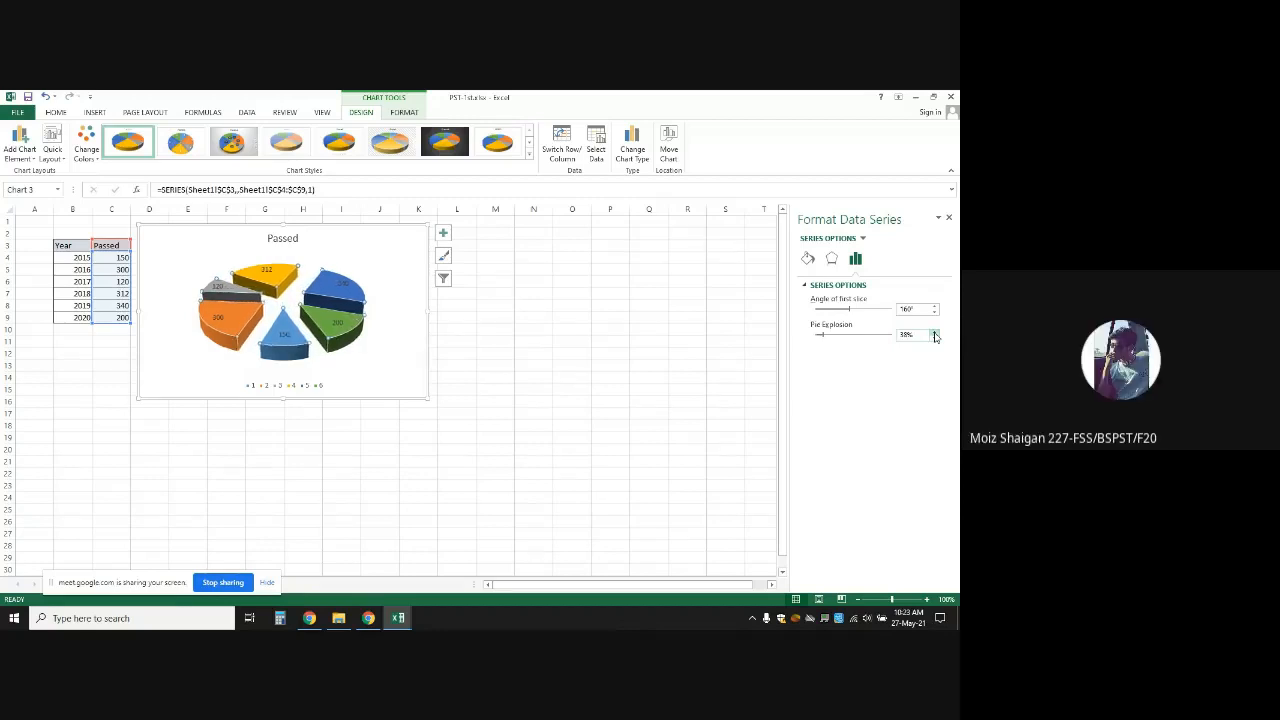
click(935, 334)
click(935, 334)
click(935, 334)
click(935, 334)
click(935, 334)
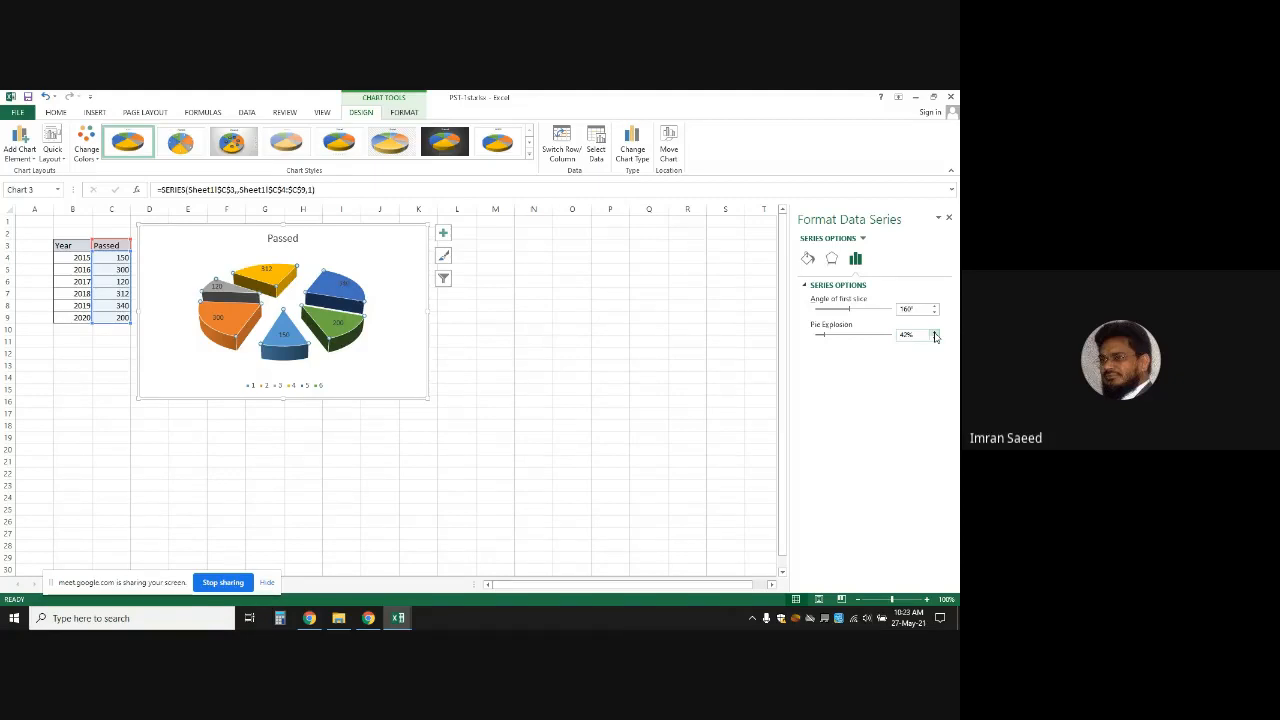
click(381, 367)
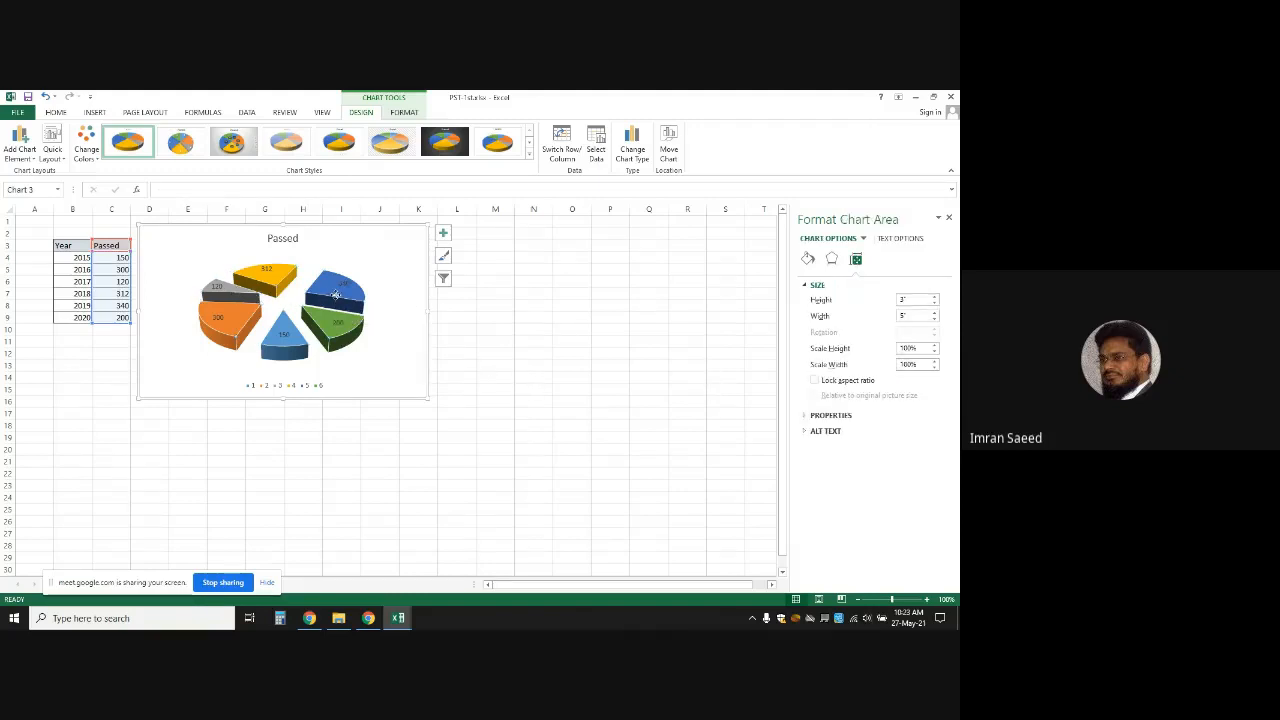
Drag the blue 340 slice alone out toward the upper right
click(336, 294)
click(336, 295)
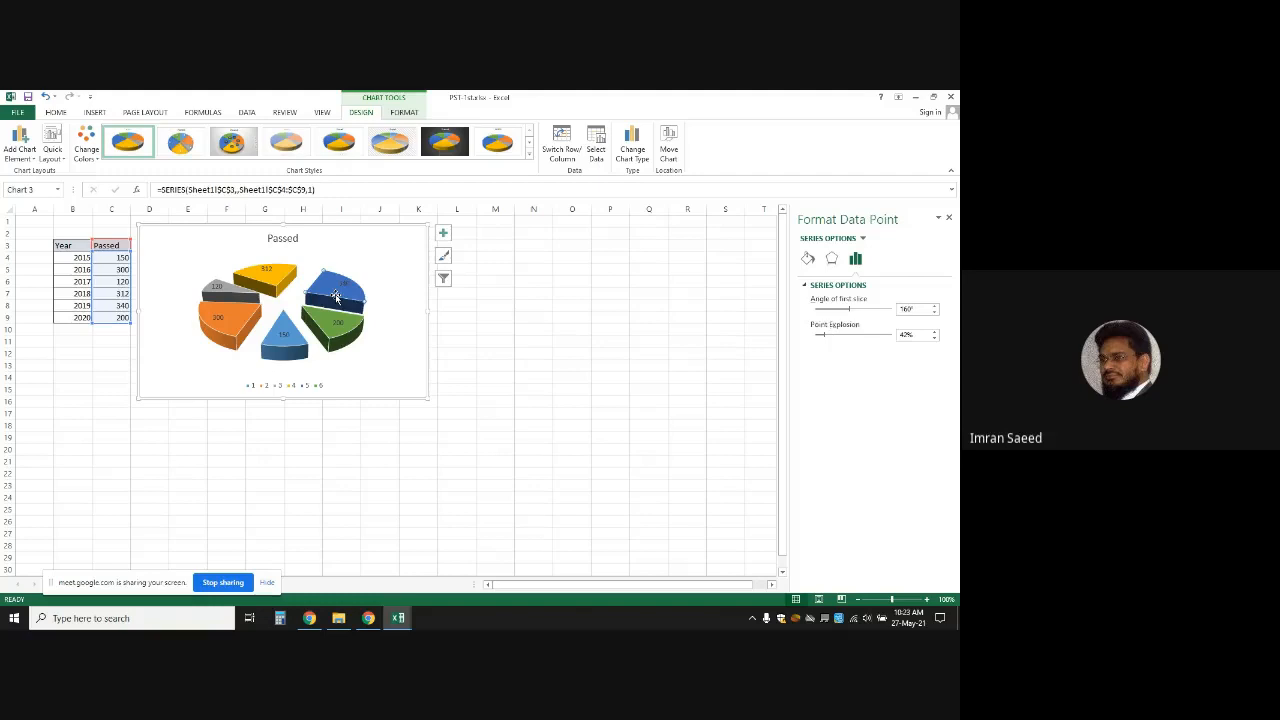
drag(336, 294, 384, 249)
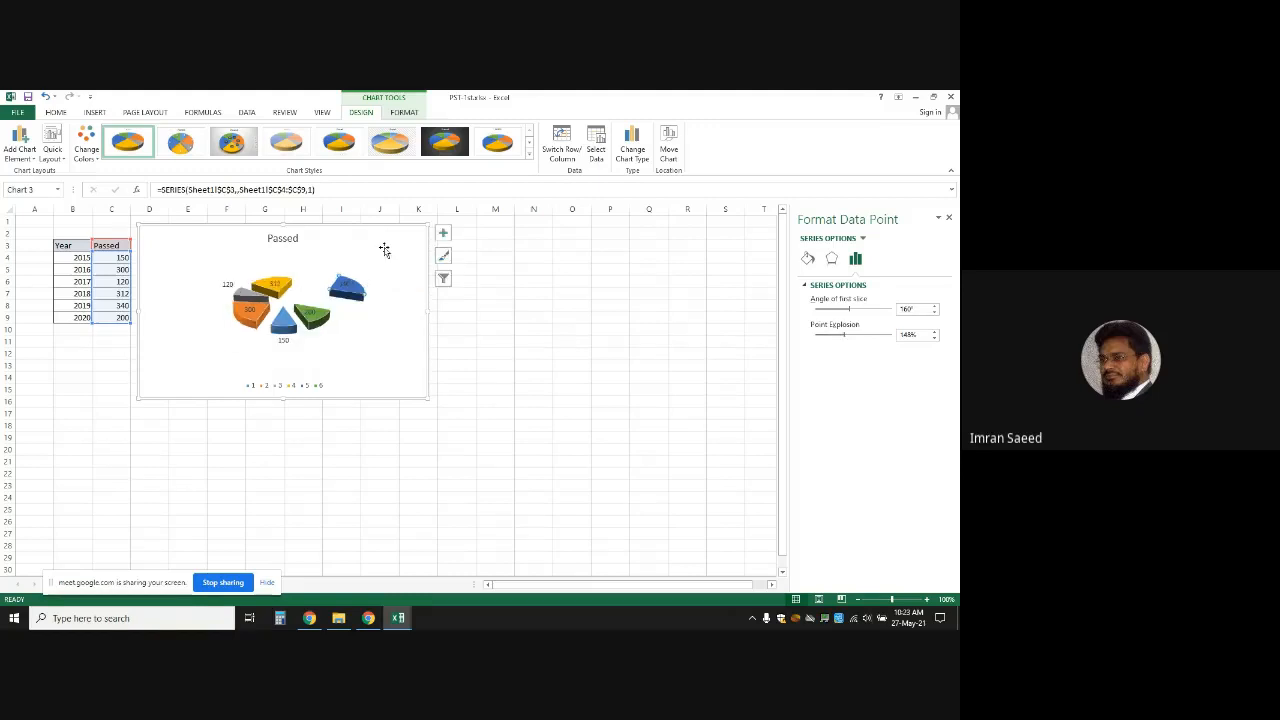
Enlarge the chart to about column O, row 22 and push the exploded slices back together
click(352, 283)
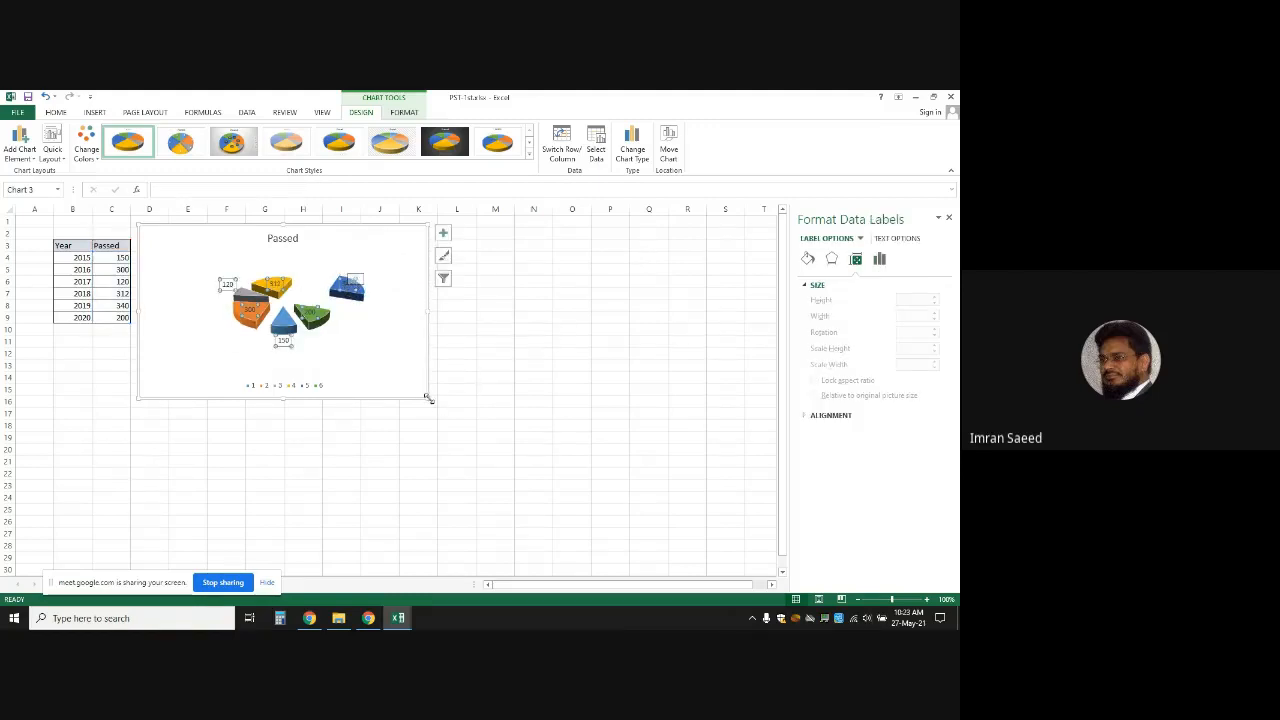
drag(428, 398, 624, 478)
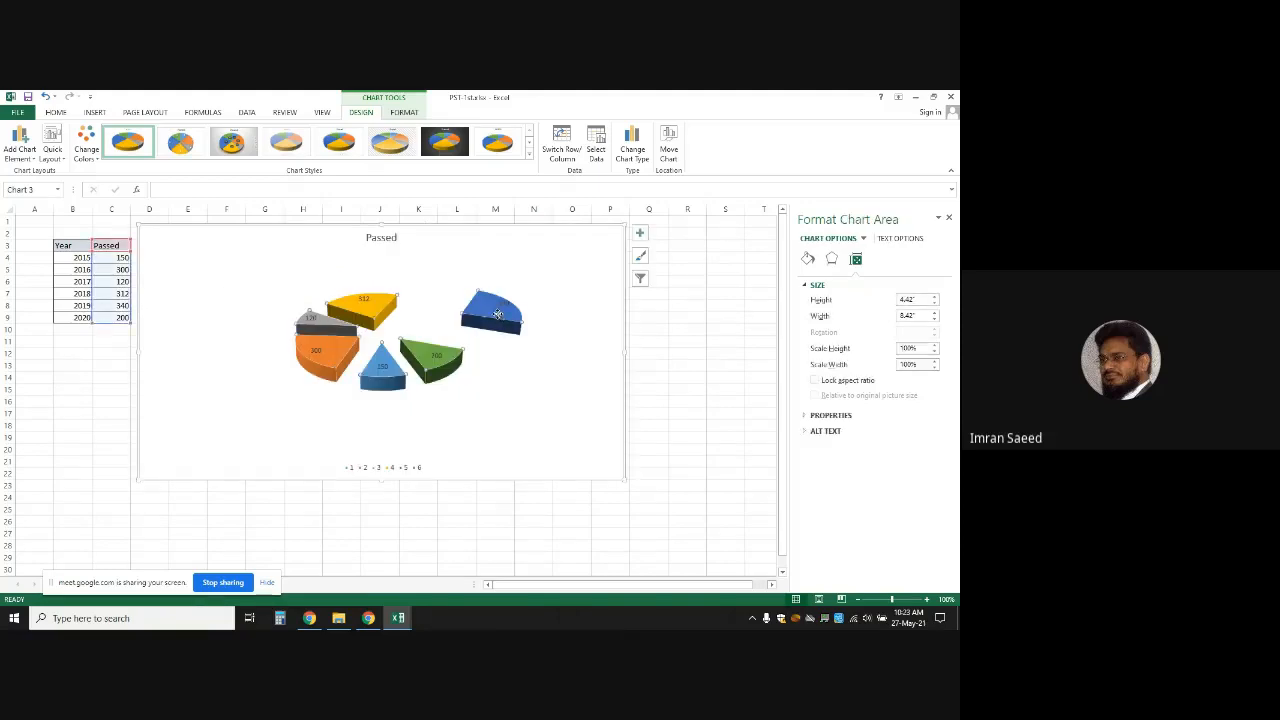
drag(497, 314, 441, 318)
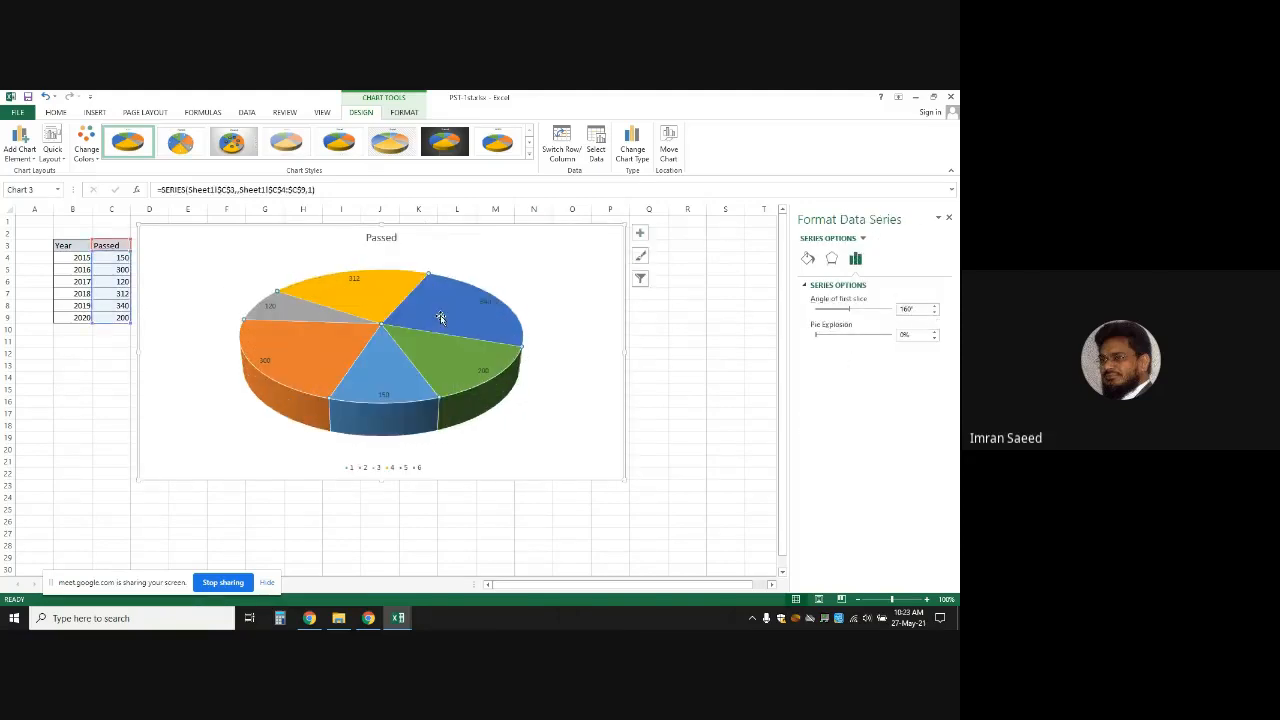
Pull the green 200 slice out to 13% point explosion, then put it back
click(444, 317)
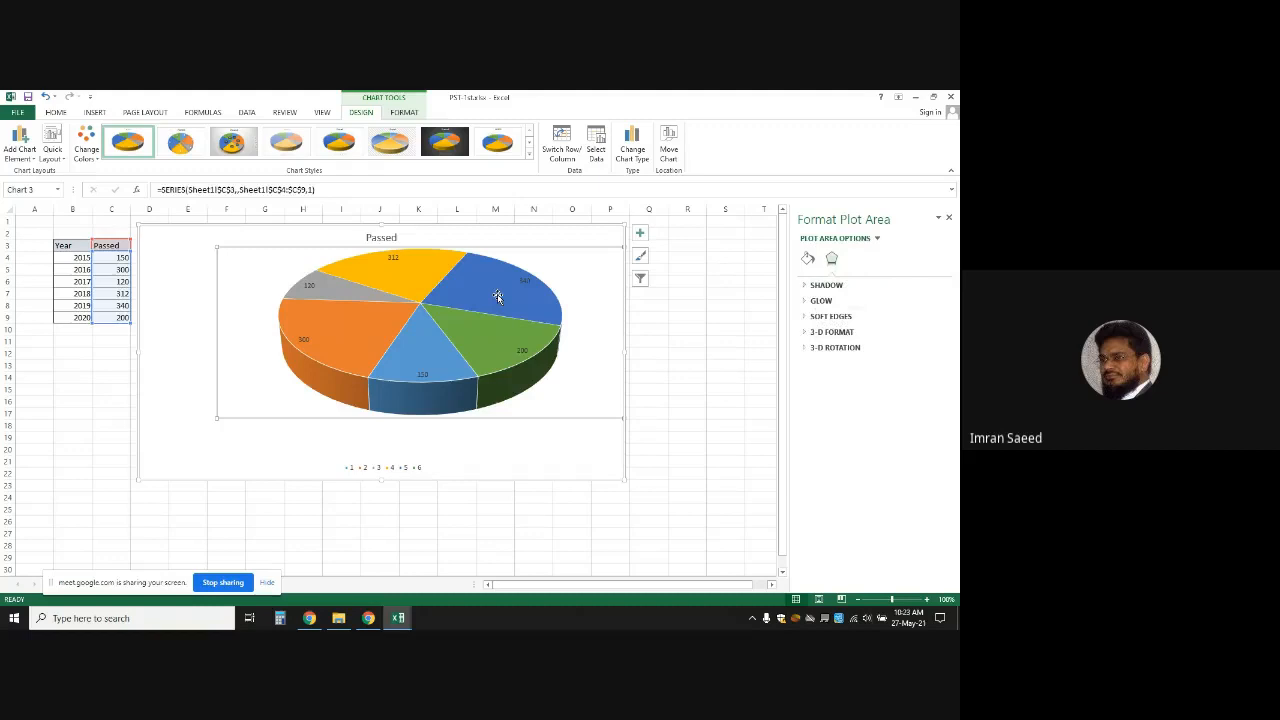
click(445, 317)
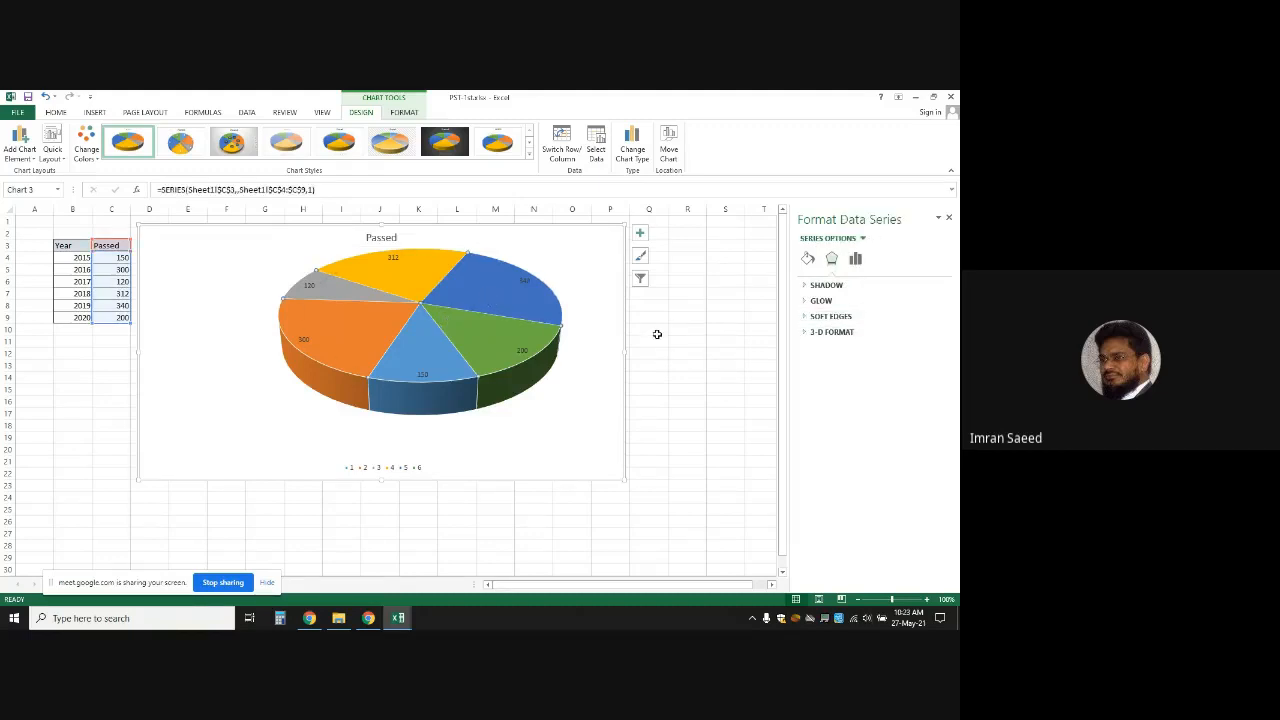
click(535, 349)
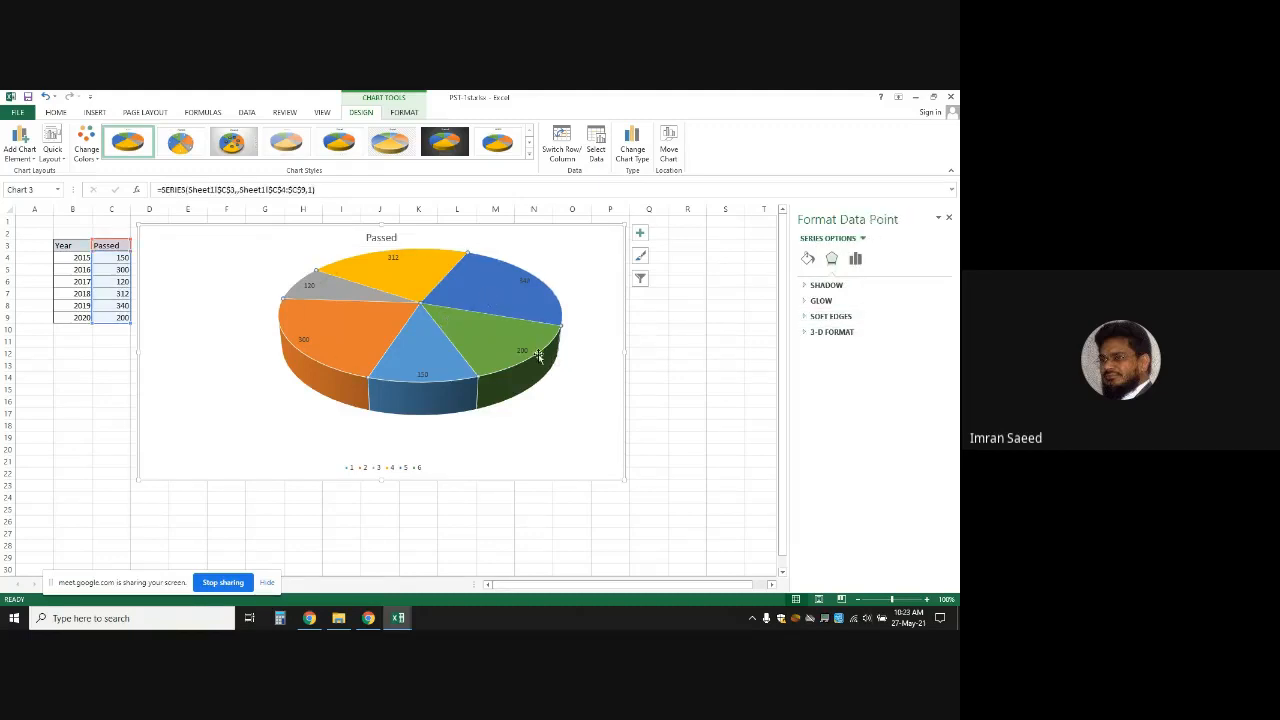
click(855, 258)
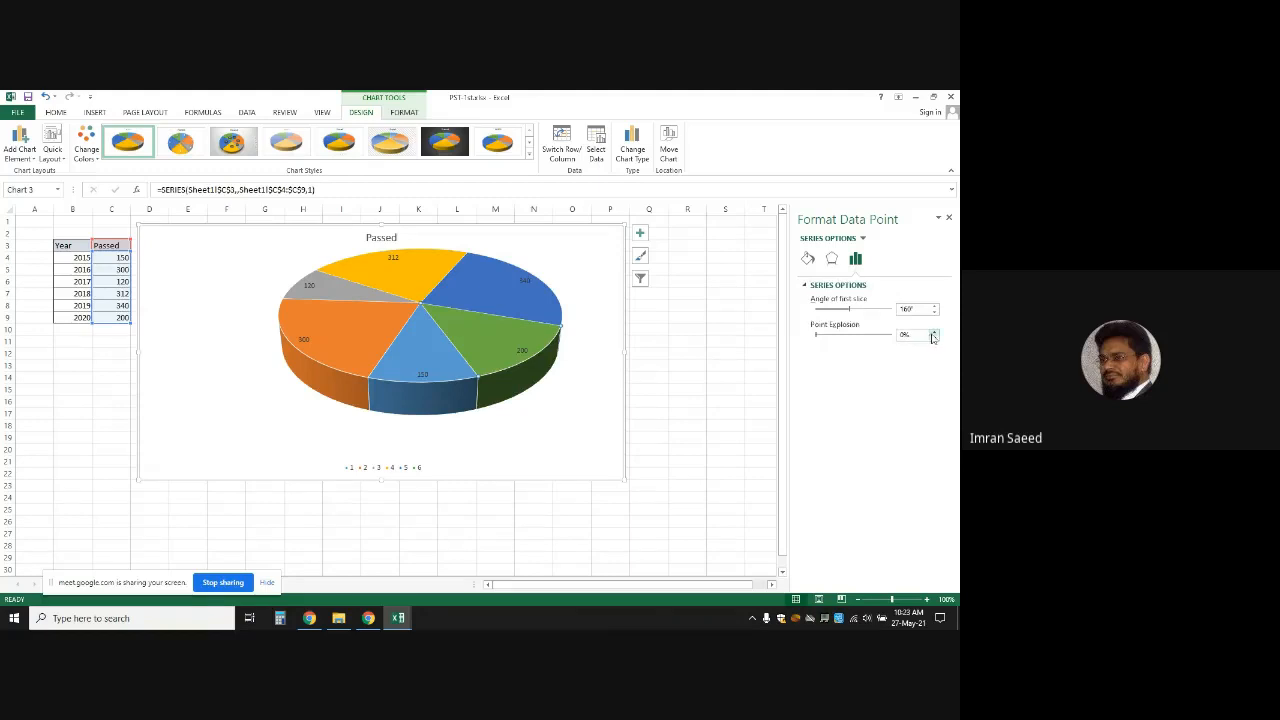
click(935, 335)
click(935, 335)
click(935, 335)
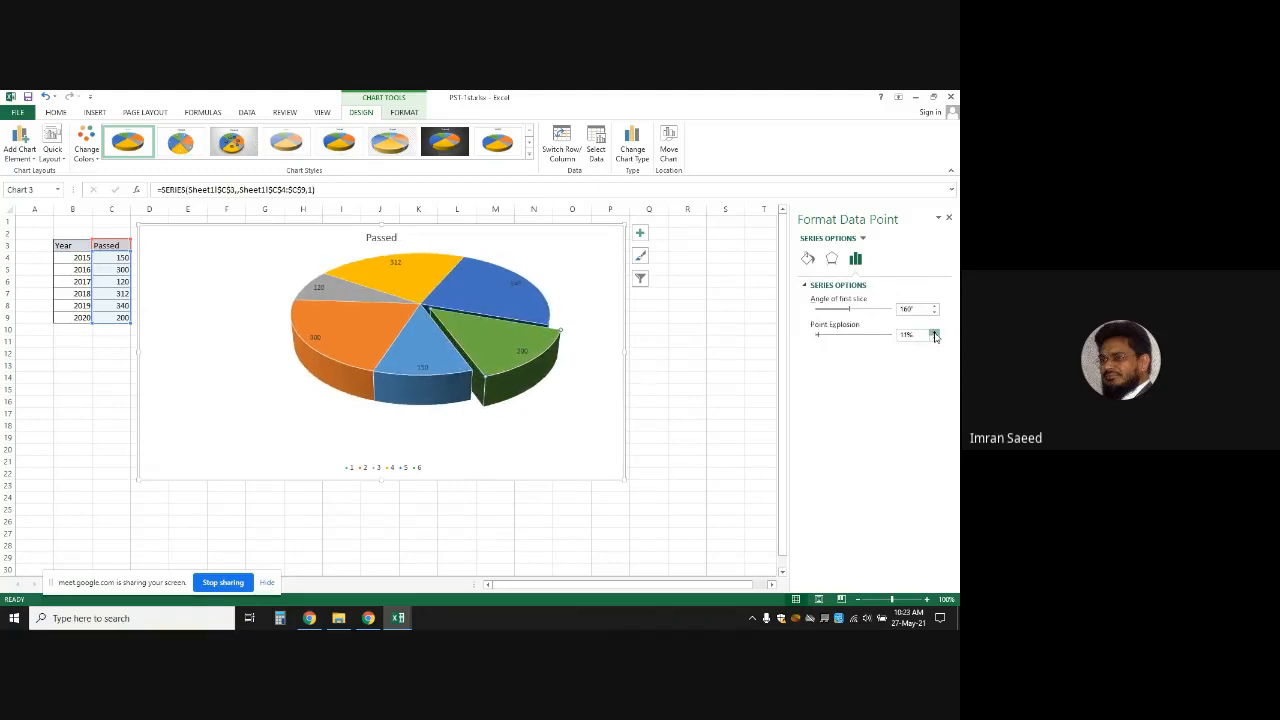
click(935, 335)
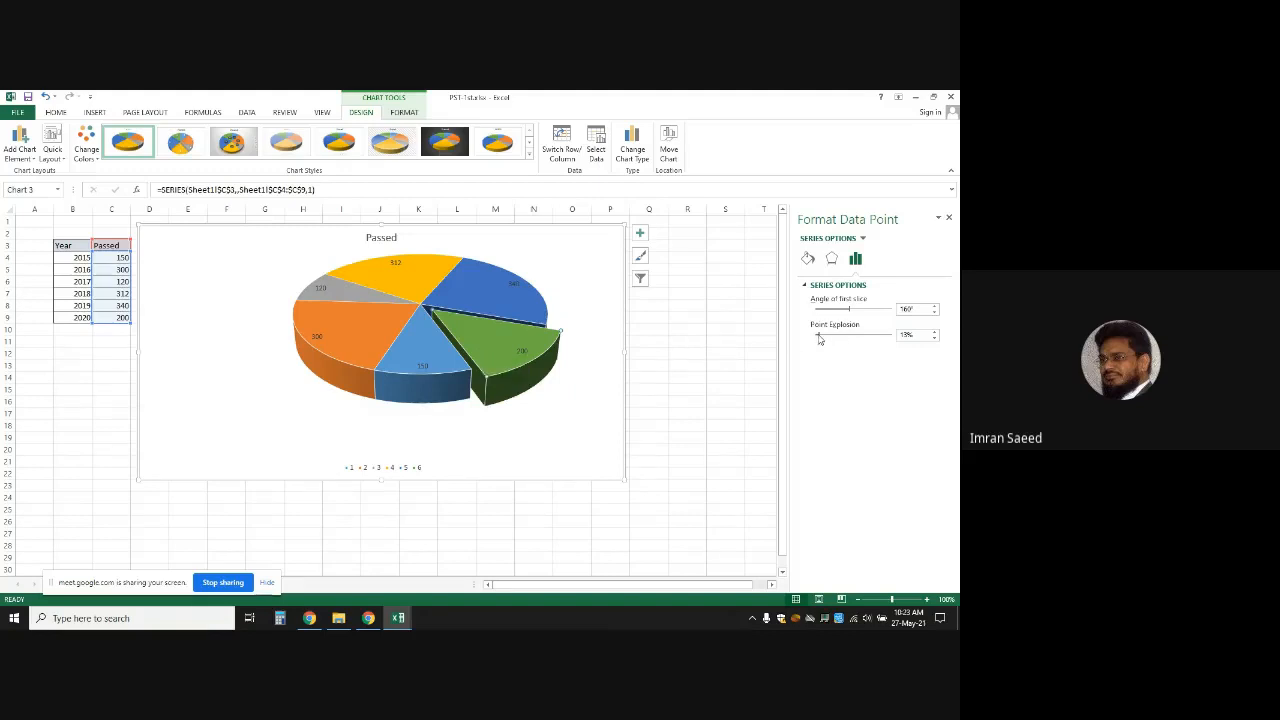
drag(819, 338, 810, 338)
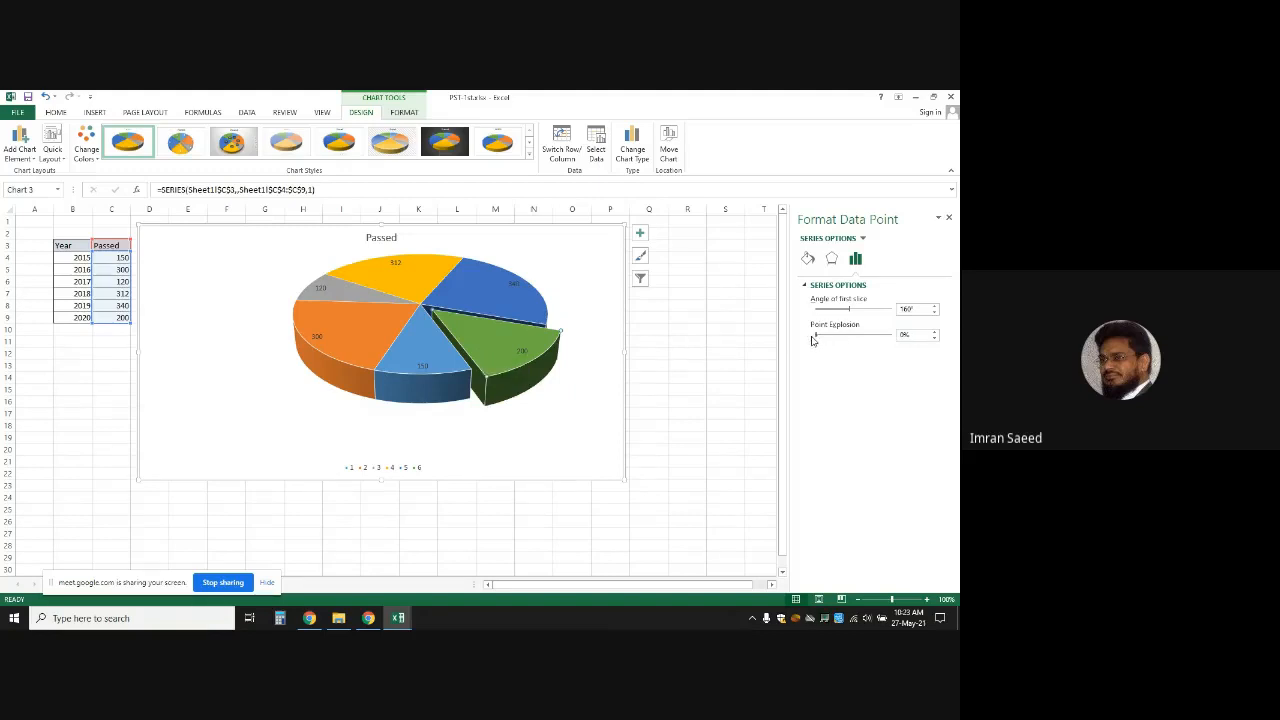
Select the orange 300 slice, then the chart area, and reselect the whole pie series
click(415, 308)
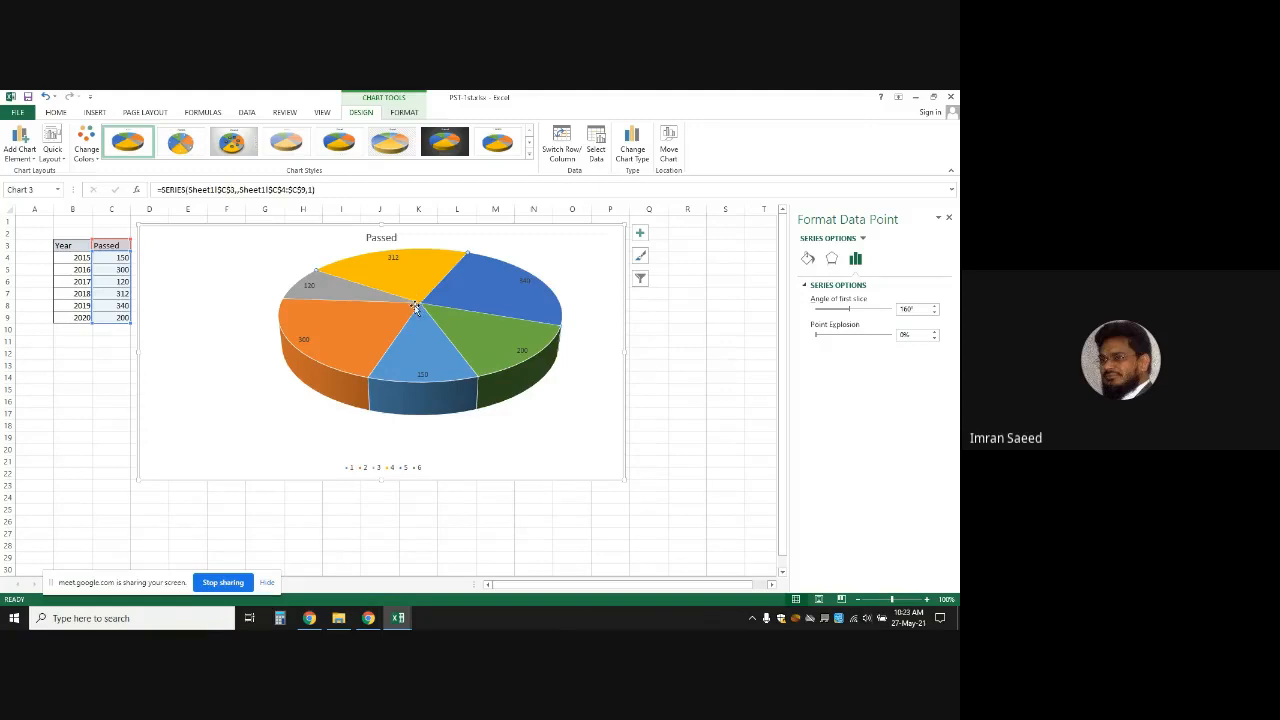
click(329, 337)
click(592, 465)
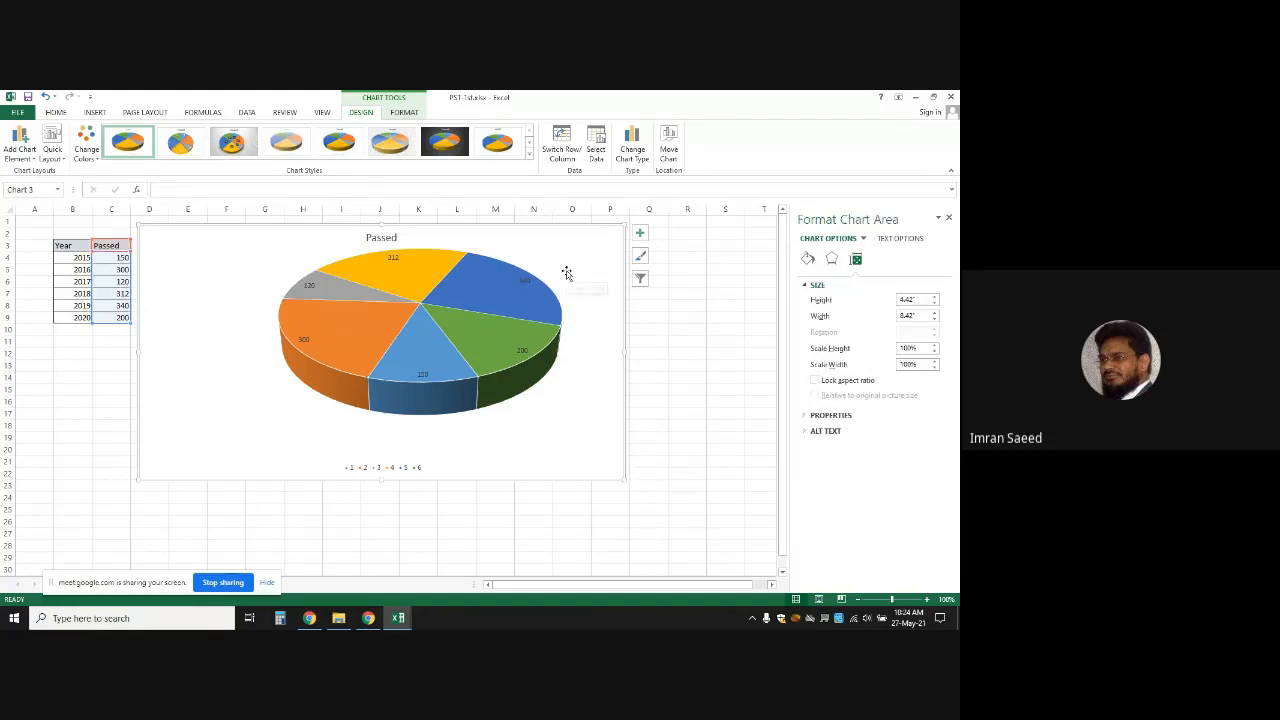
click(420, 287)
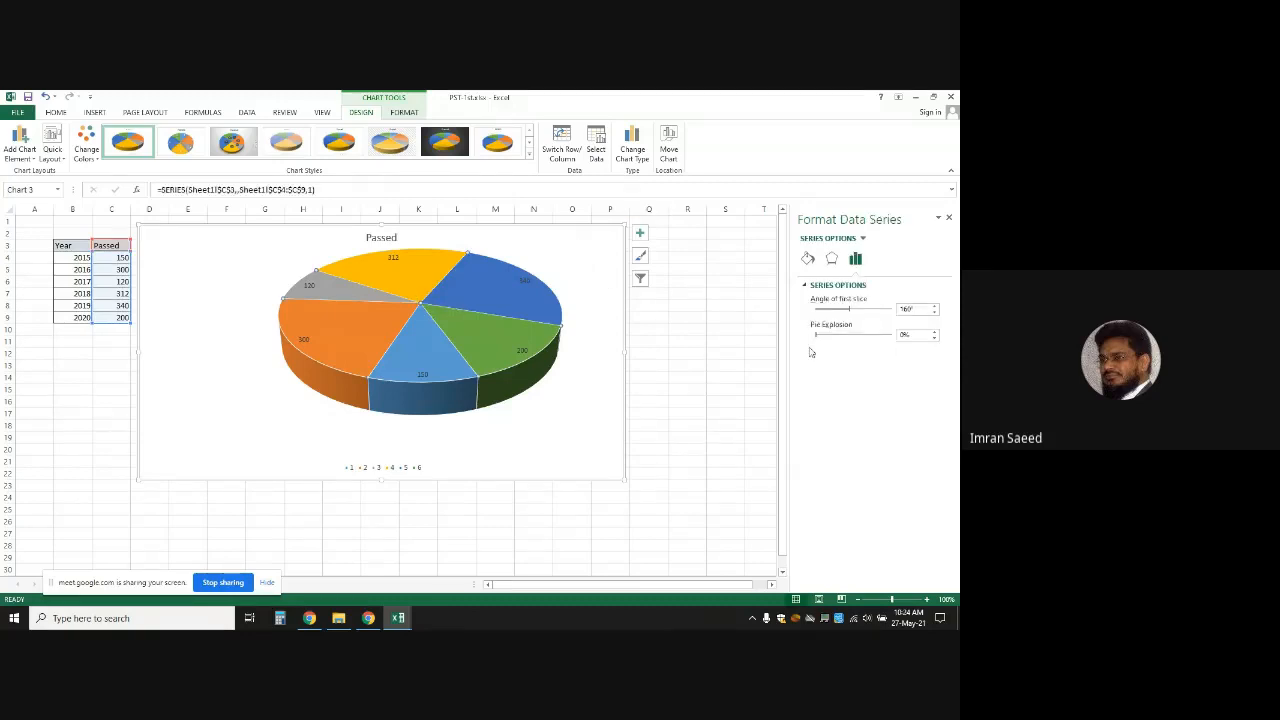
Raise Pie Explosion to 11% so all six slices separate slightly
click(935, 333)
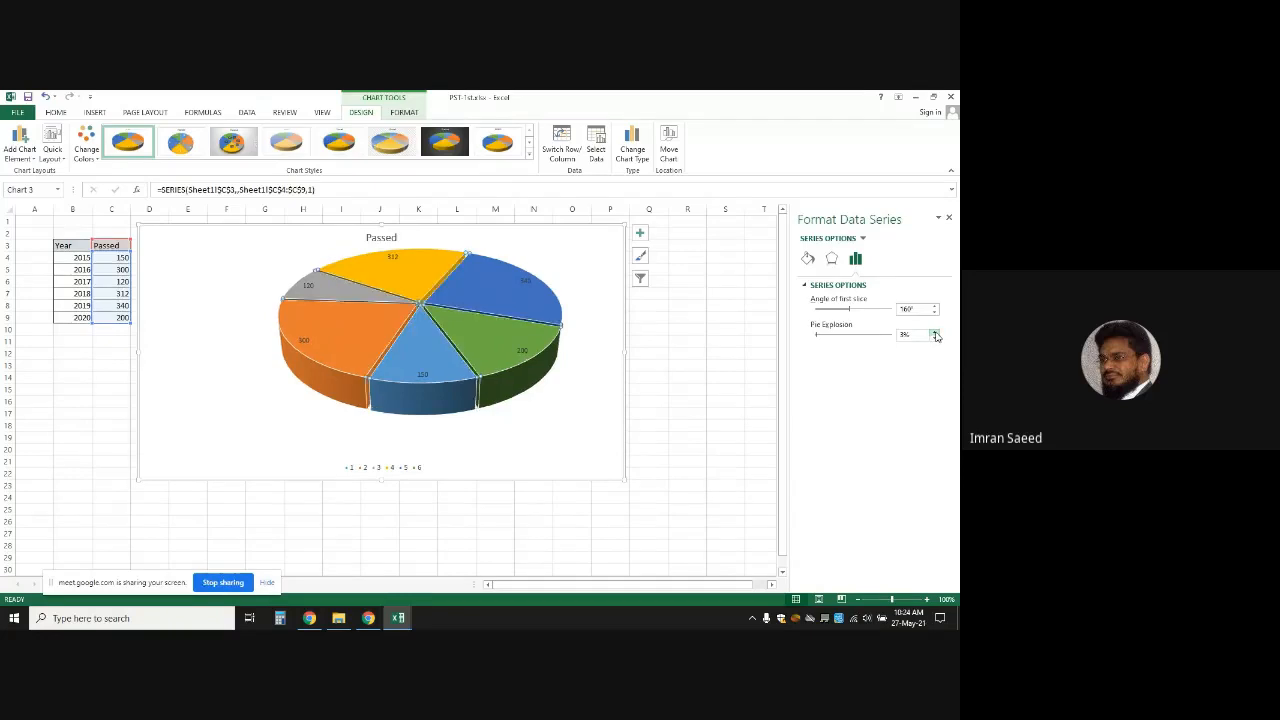
click(935, 334)
click(935, 334)
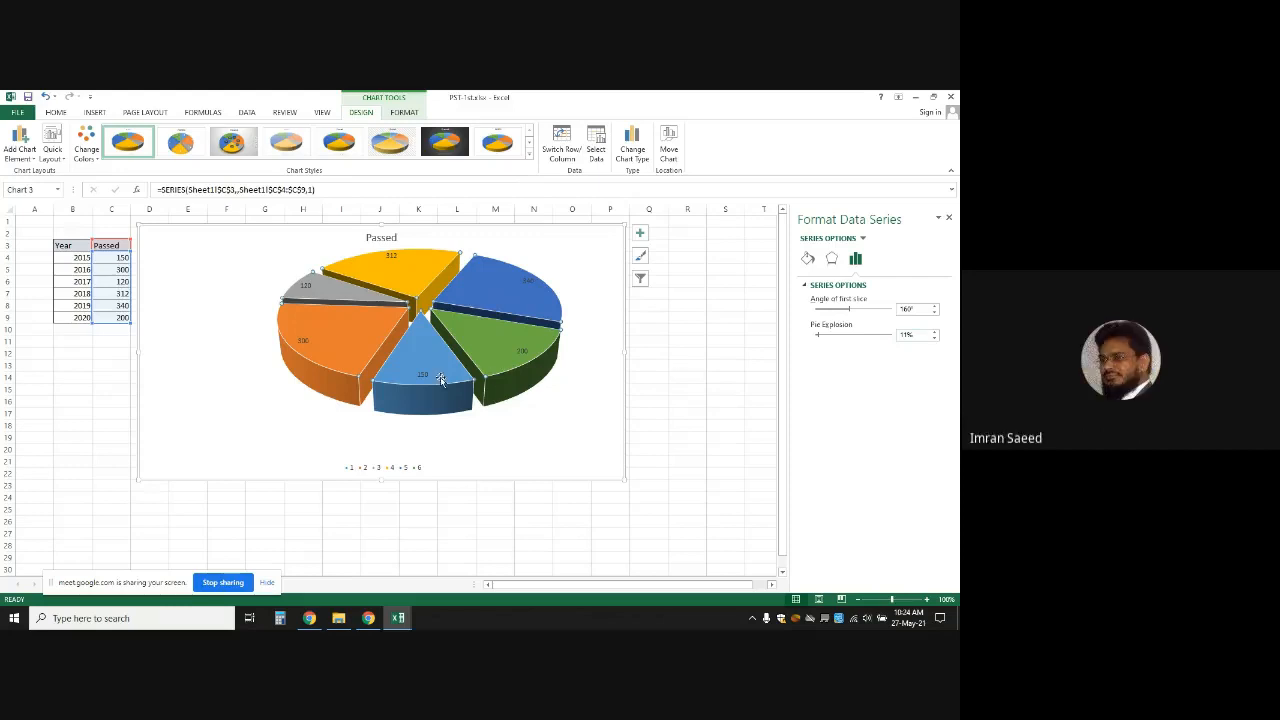
Select the grey 120 slice alone and raise its Point Explosion to 38%
click(307, 287)
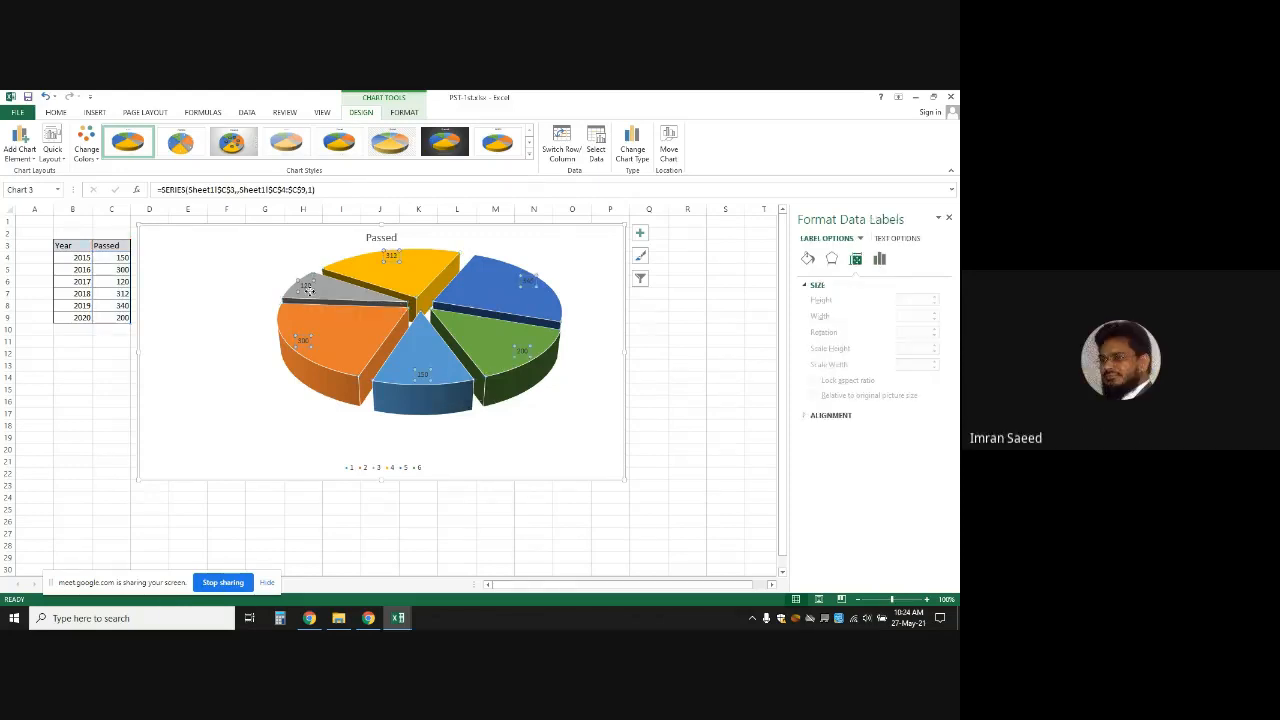
click(307, 287)
click(343, 294)
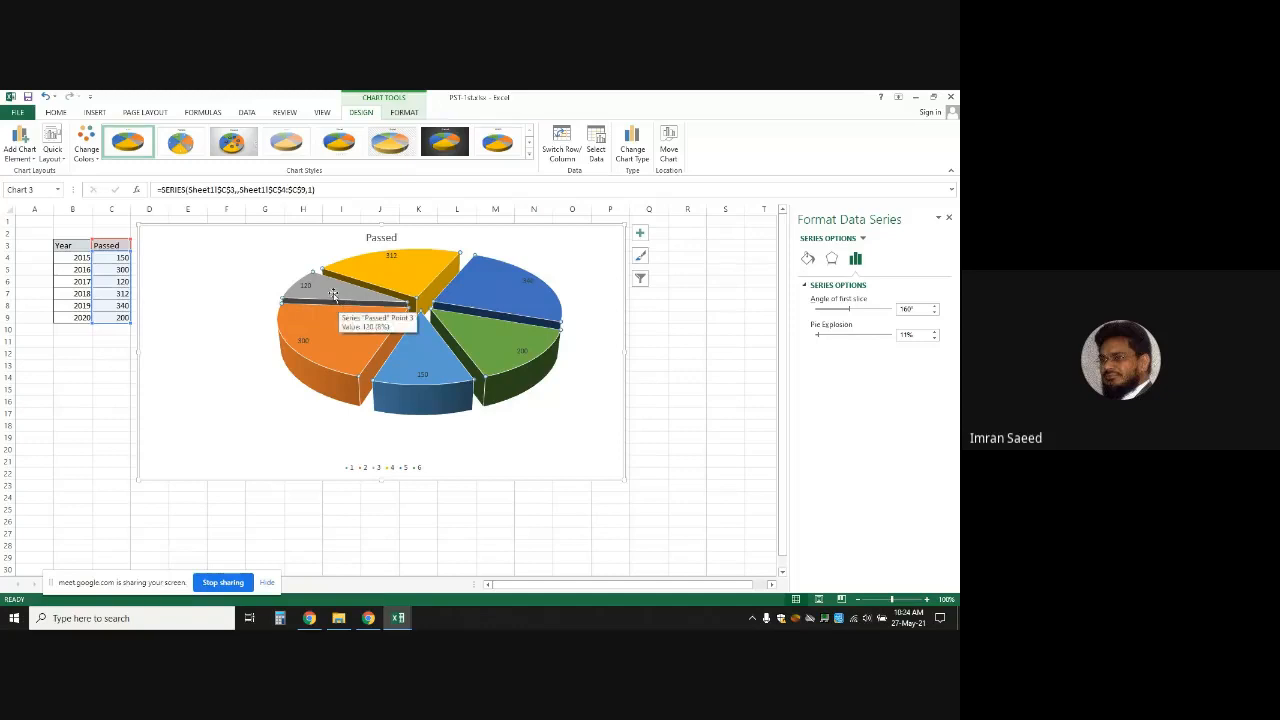
click(332, 291)
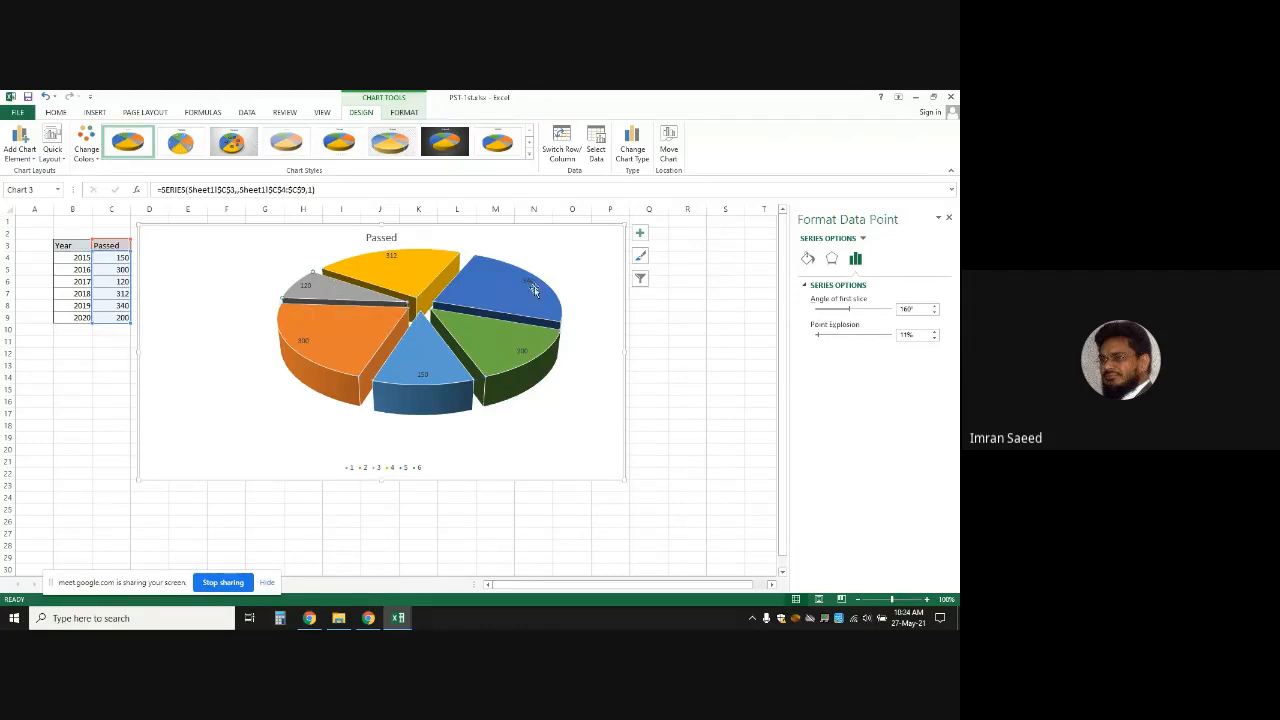
click(935, 335)
click(935, 335)
click(935, 335)
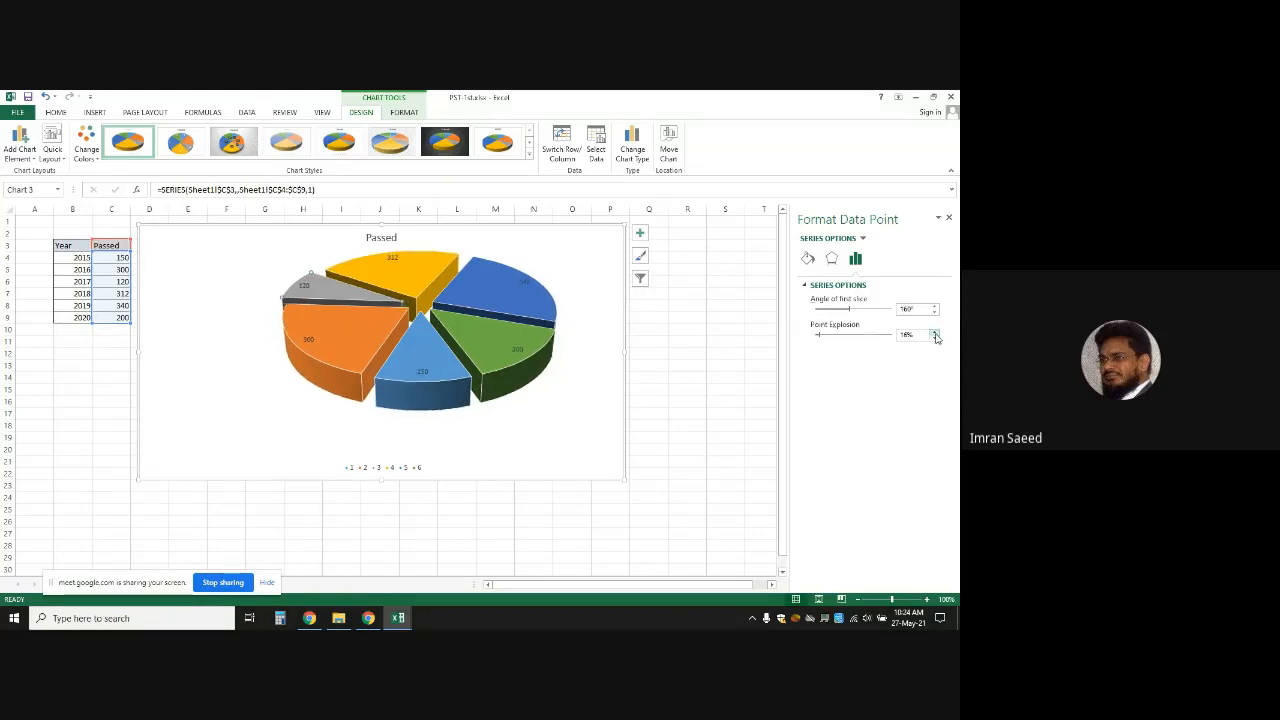
click(935, 335)
click(935, 335)
click(935, 335)
click(935, 335)
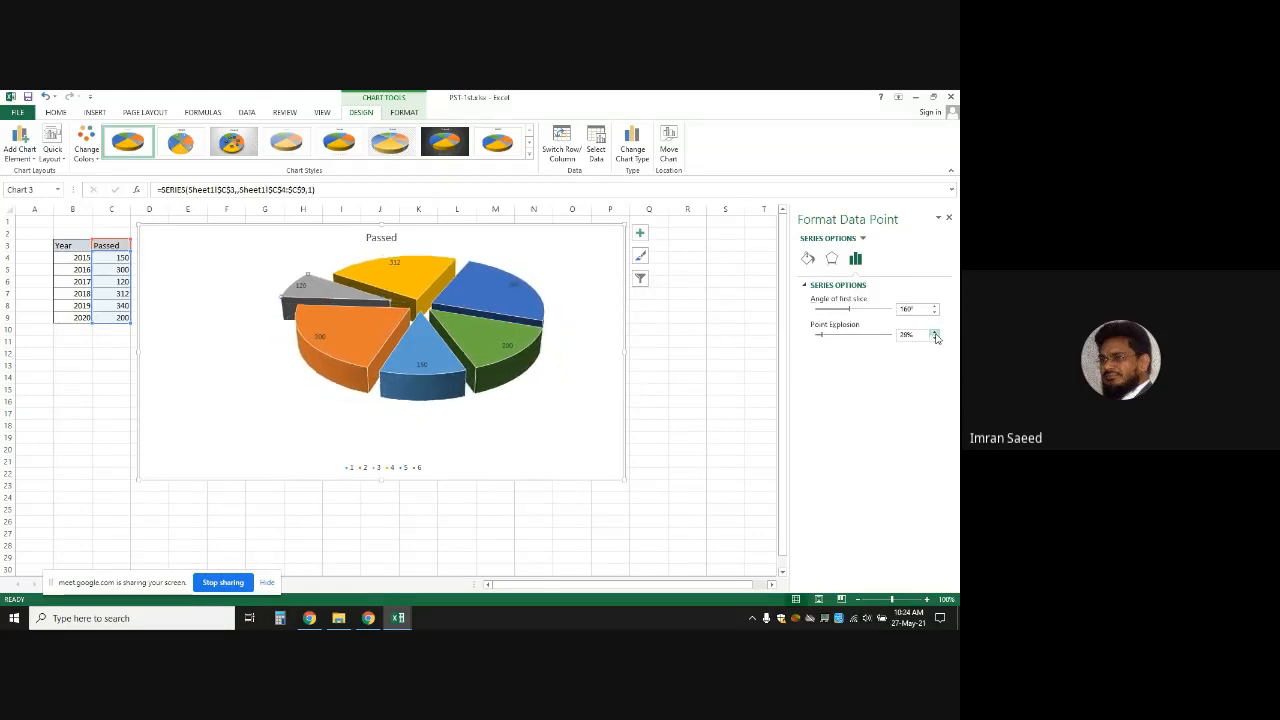
click(935, 335)
click(935, 335)
click(935, 335)
click(935, 335)
click(935, 335)
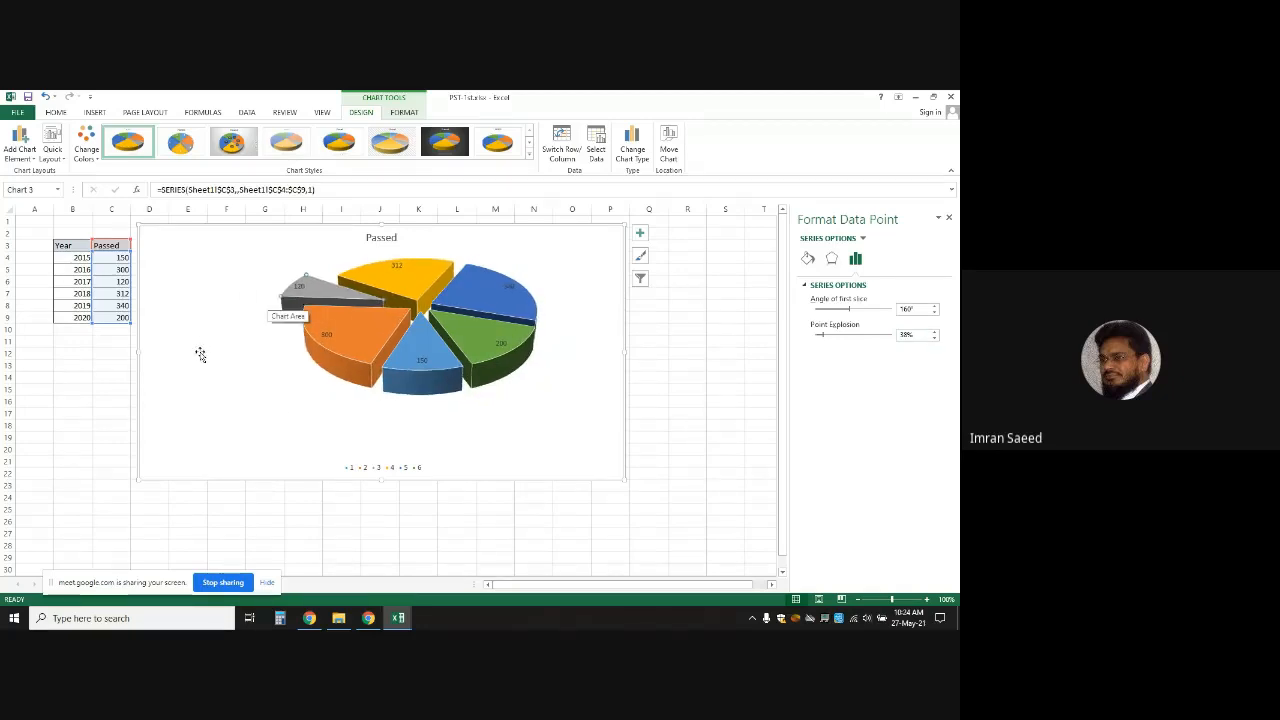
Select the data labels and the whole pie series, then deselect the chart
click(500, 345)
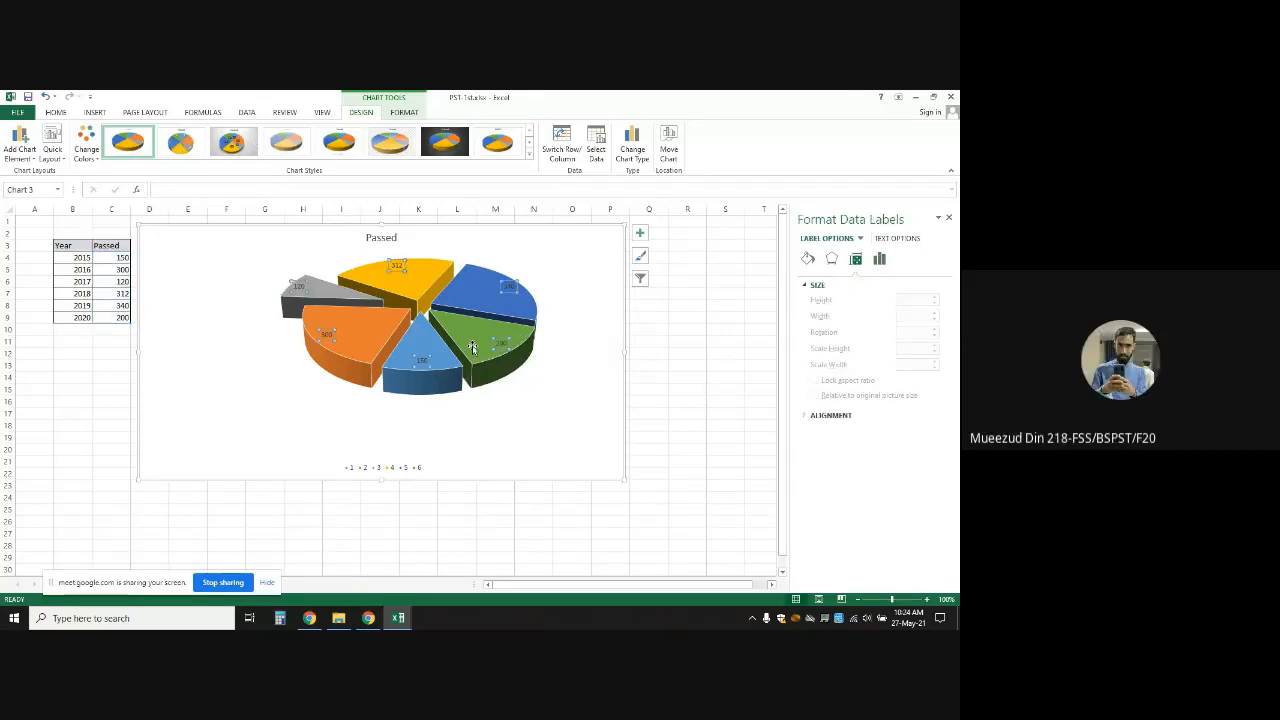
click(472, 348)
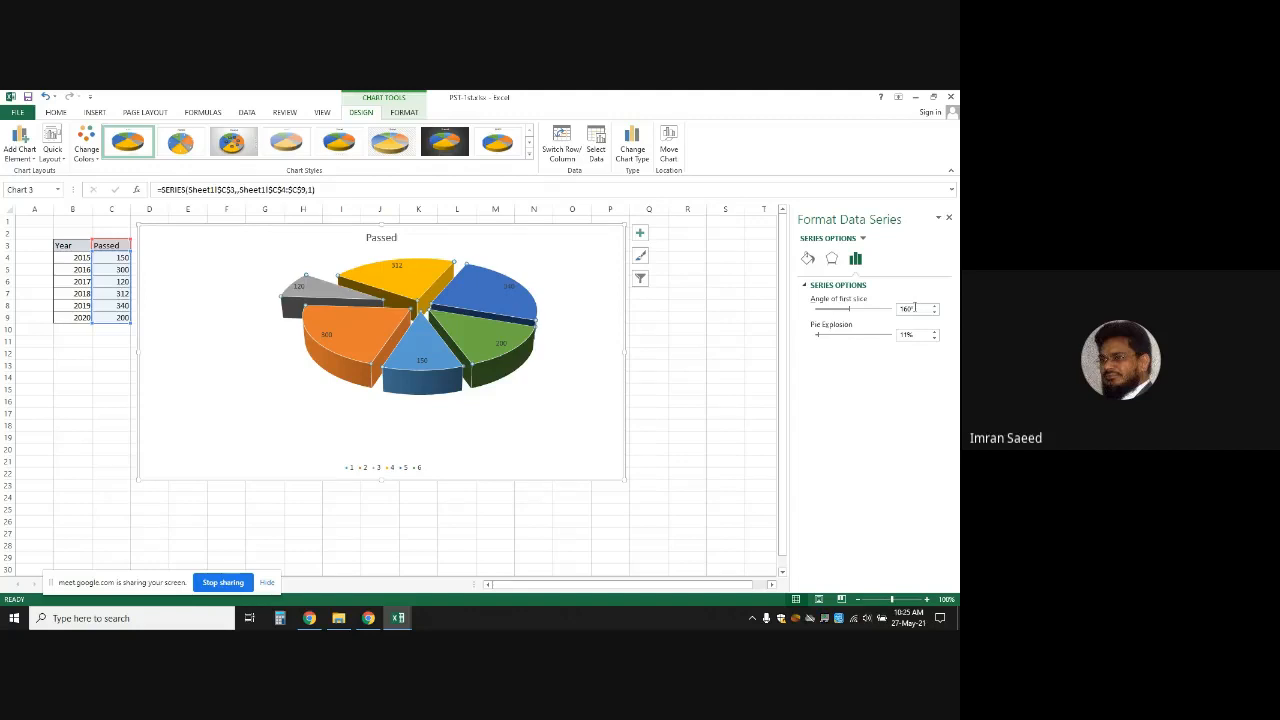
click(686, 265)
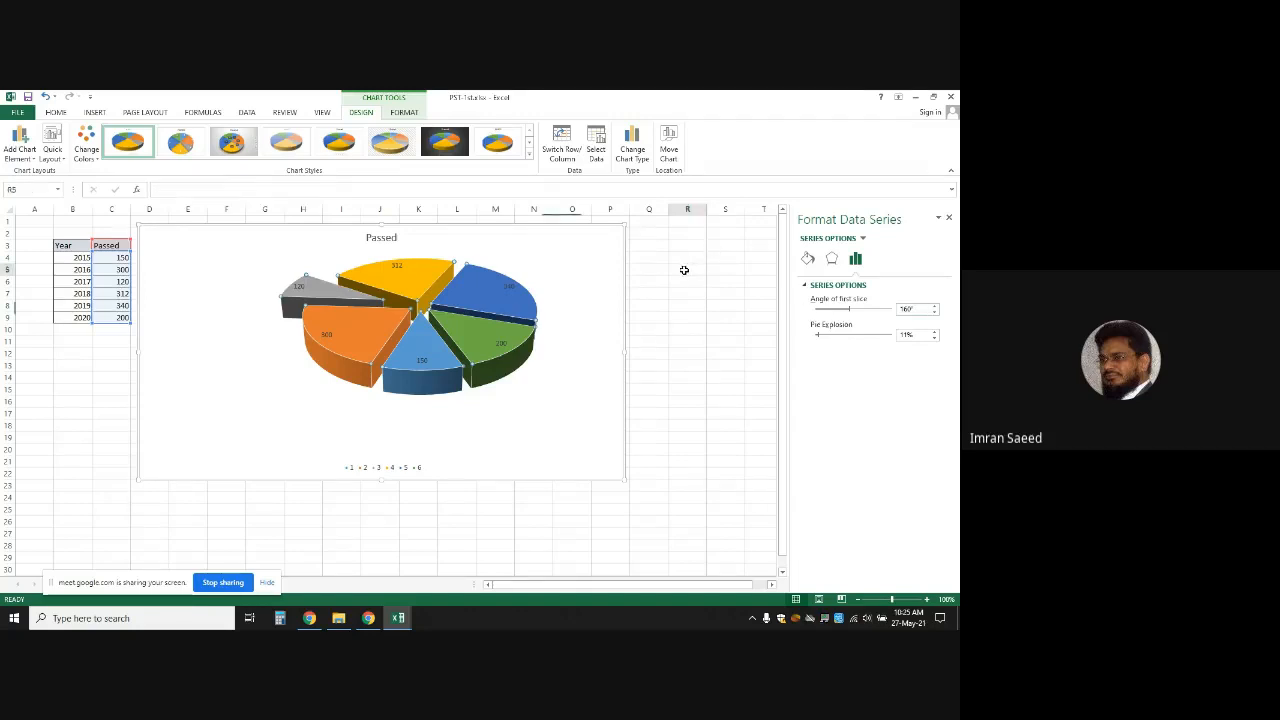
Shrink the pie chart, enter 'Pie Chart' in O3 and 'Select Data' in P3, widening column P
click(545, 234)
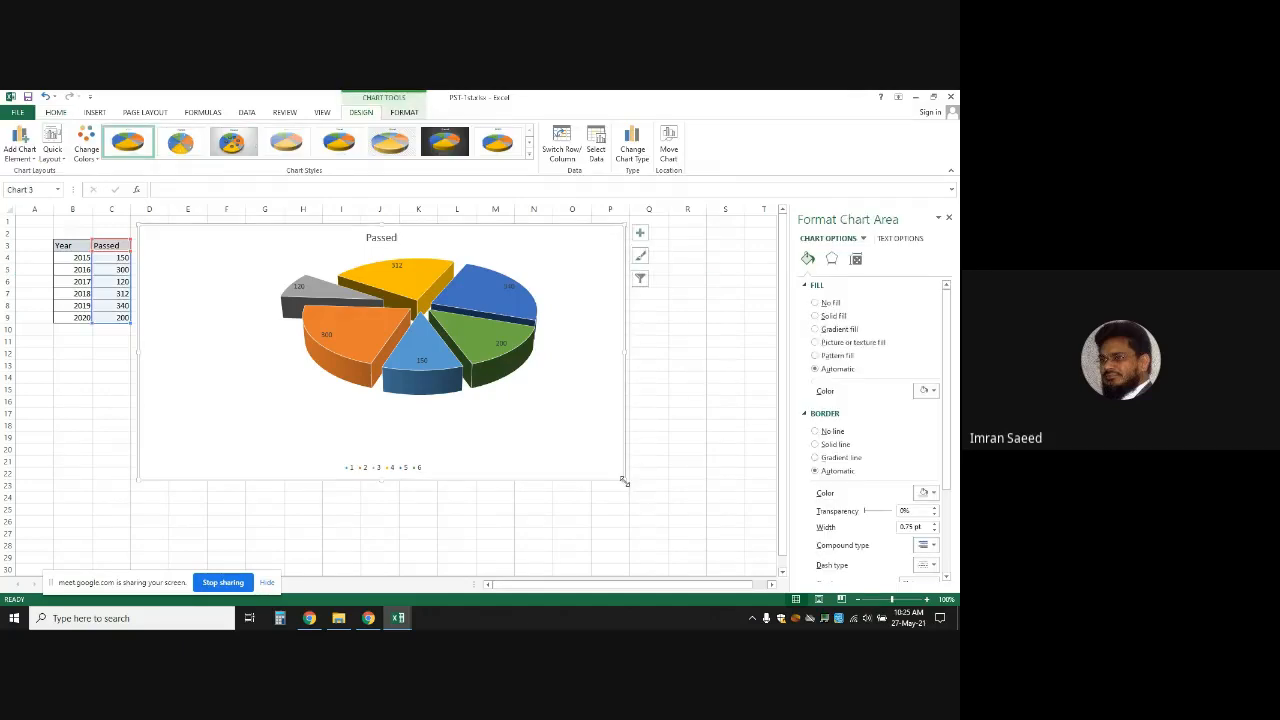
drag(623, 481, 445, 418)
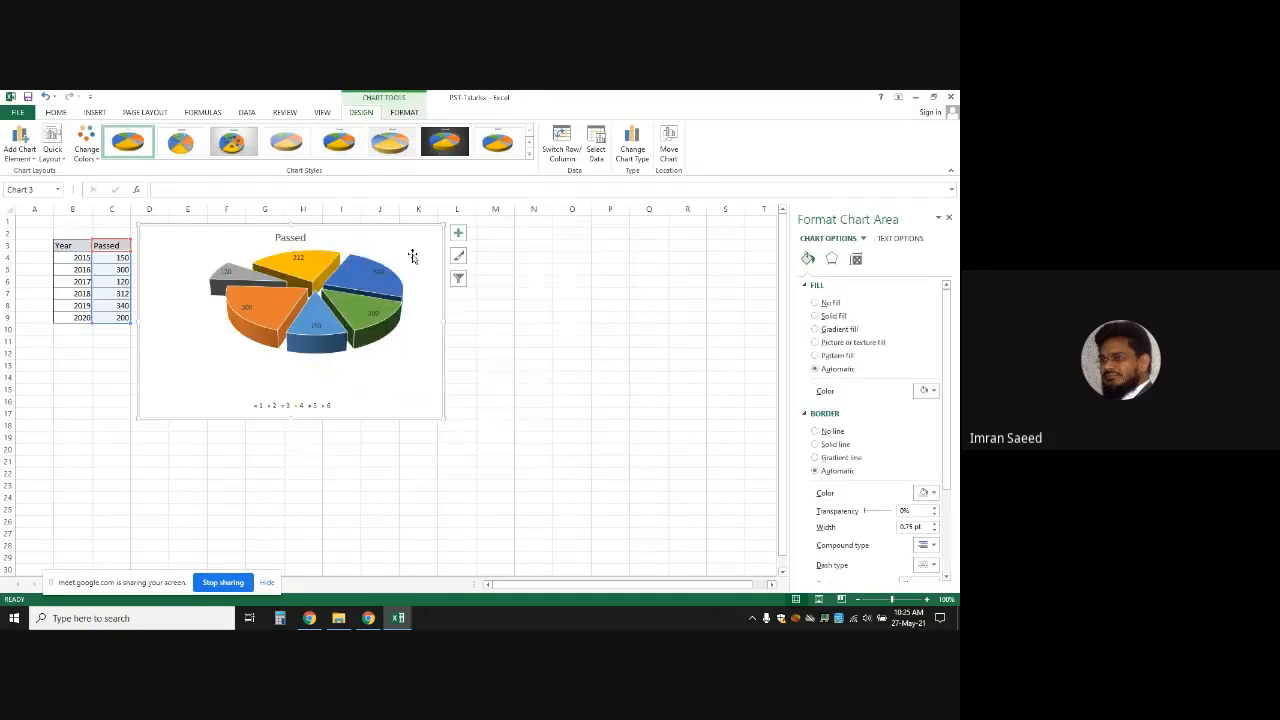
click(564, 246)
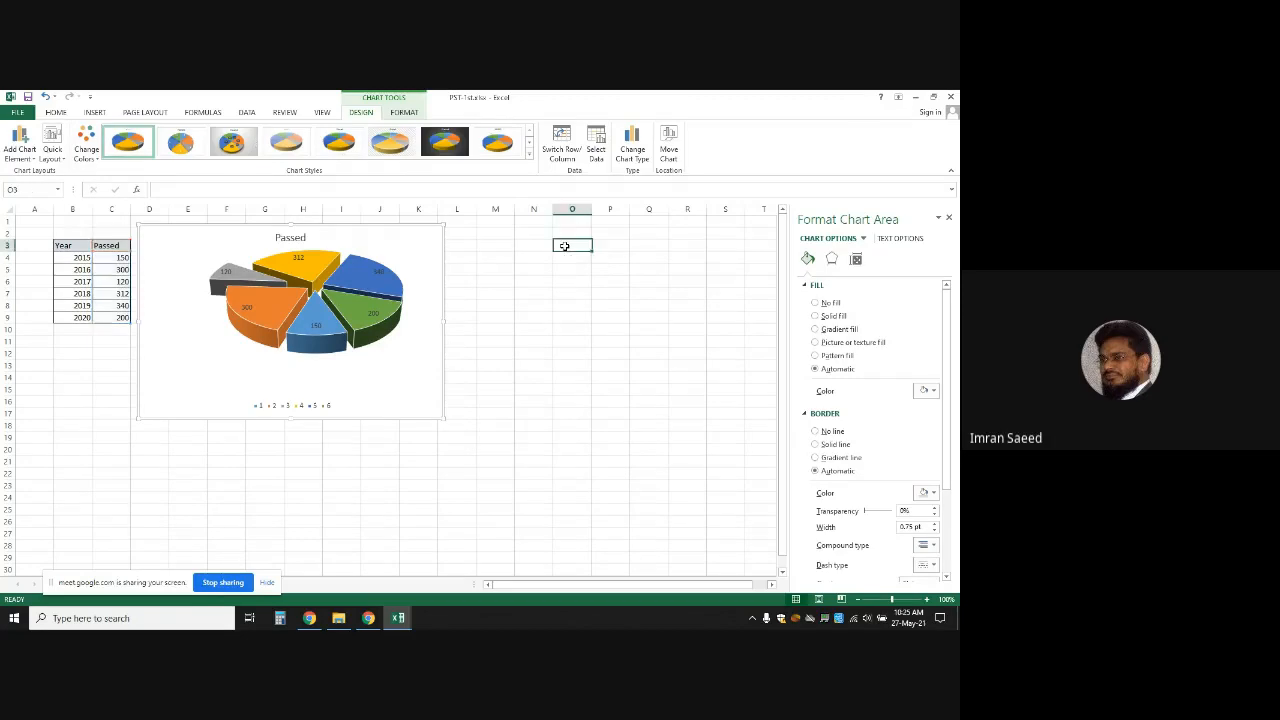
text(Pie Ch)
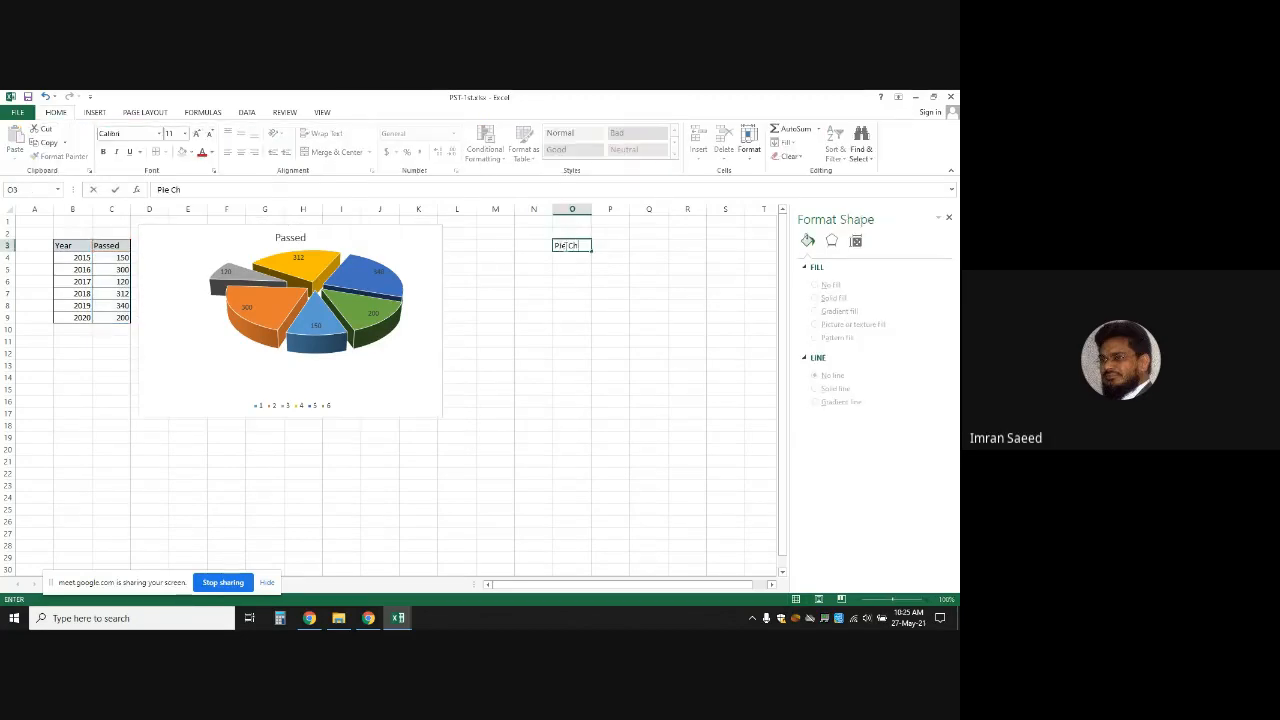
text(art)
key(Tab)
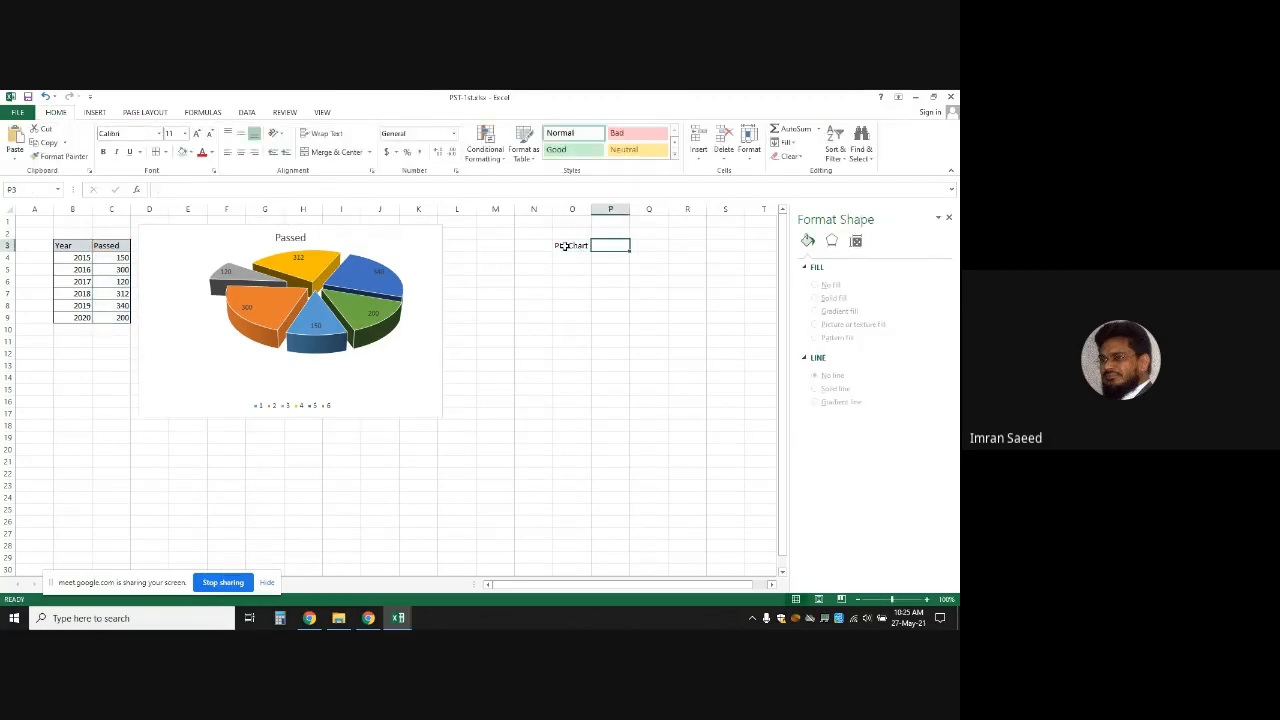
text(Select)
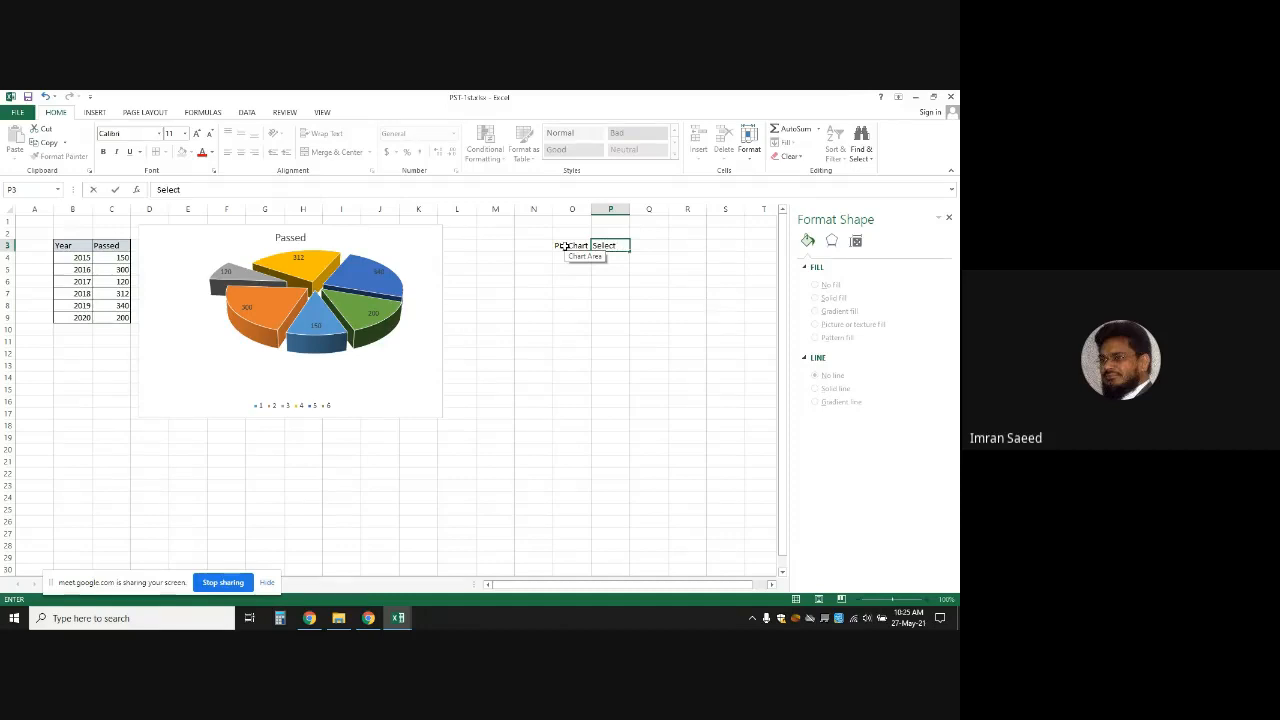
text( Data)
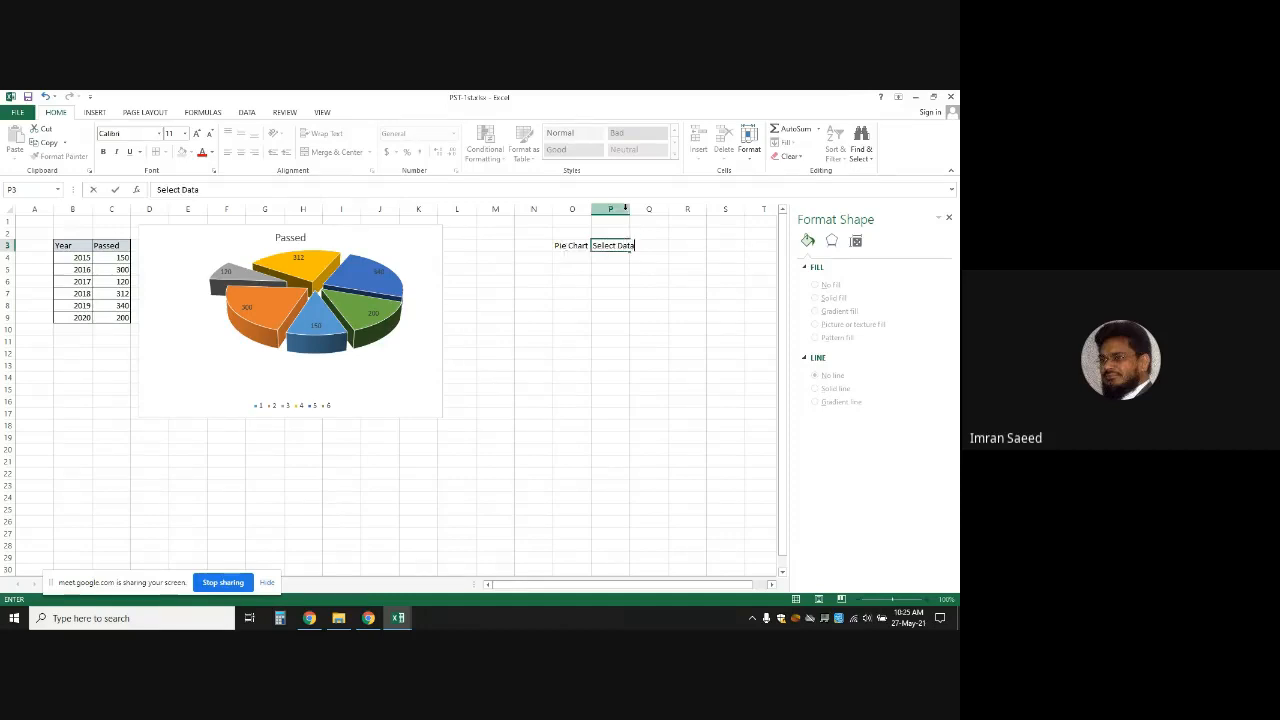
click(688, 257)
drag(630, 209, 648, 210)
Add notes 'Insert', 'Chart' and 'Chart Type (Pie)' in P4:P6 and autofit column P
click(622, 256)
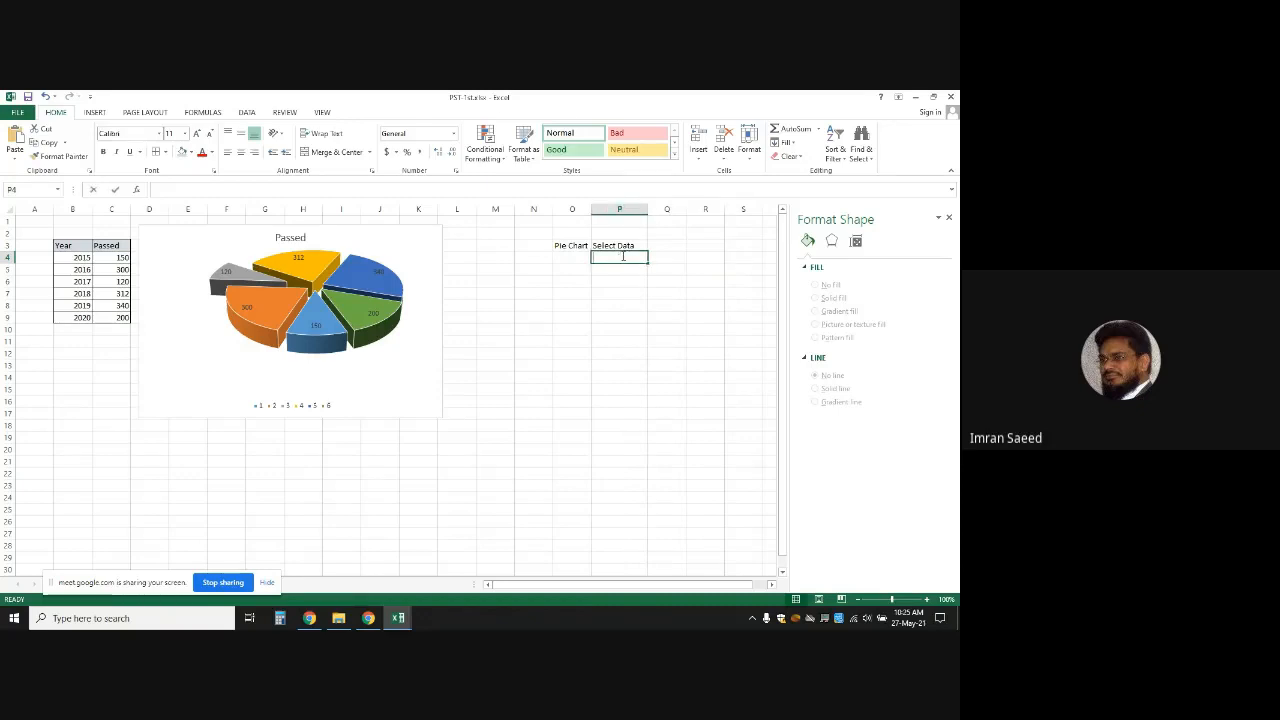
text(Insert)
key(Return)
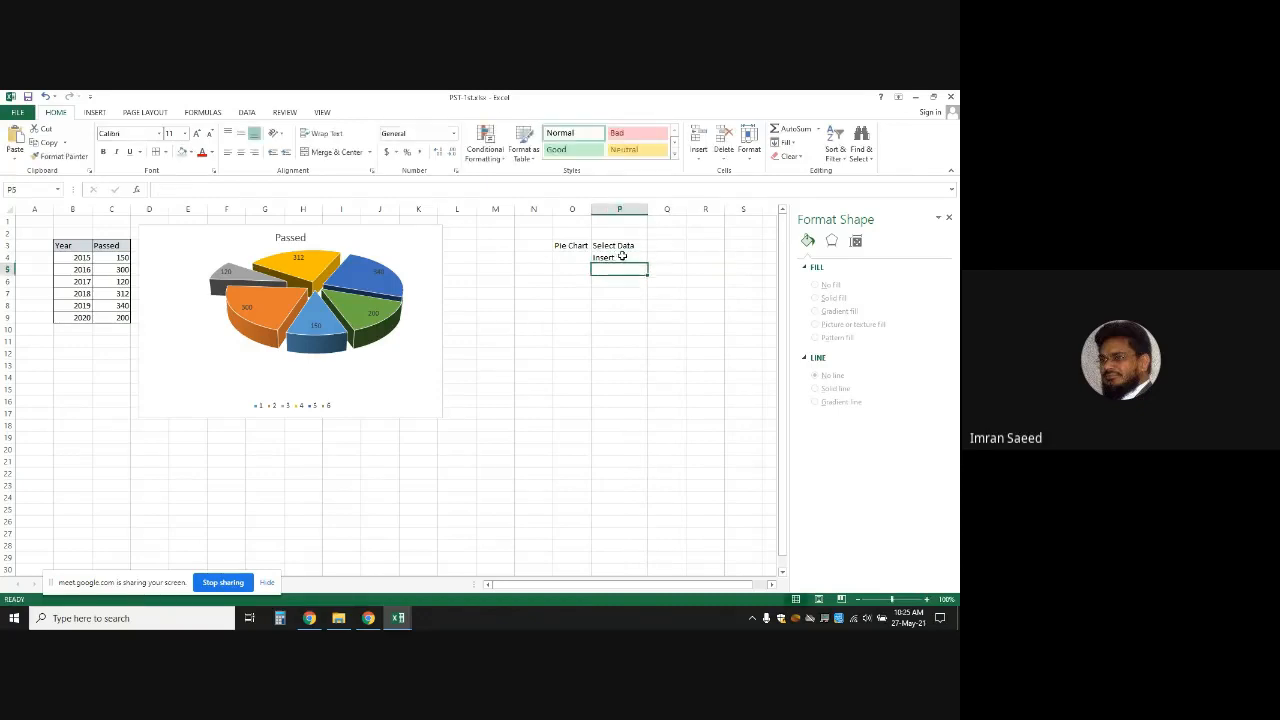
text(Chart)
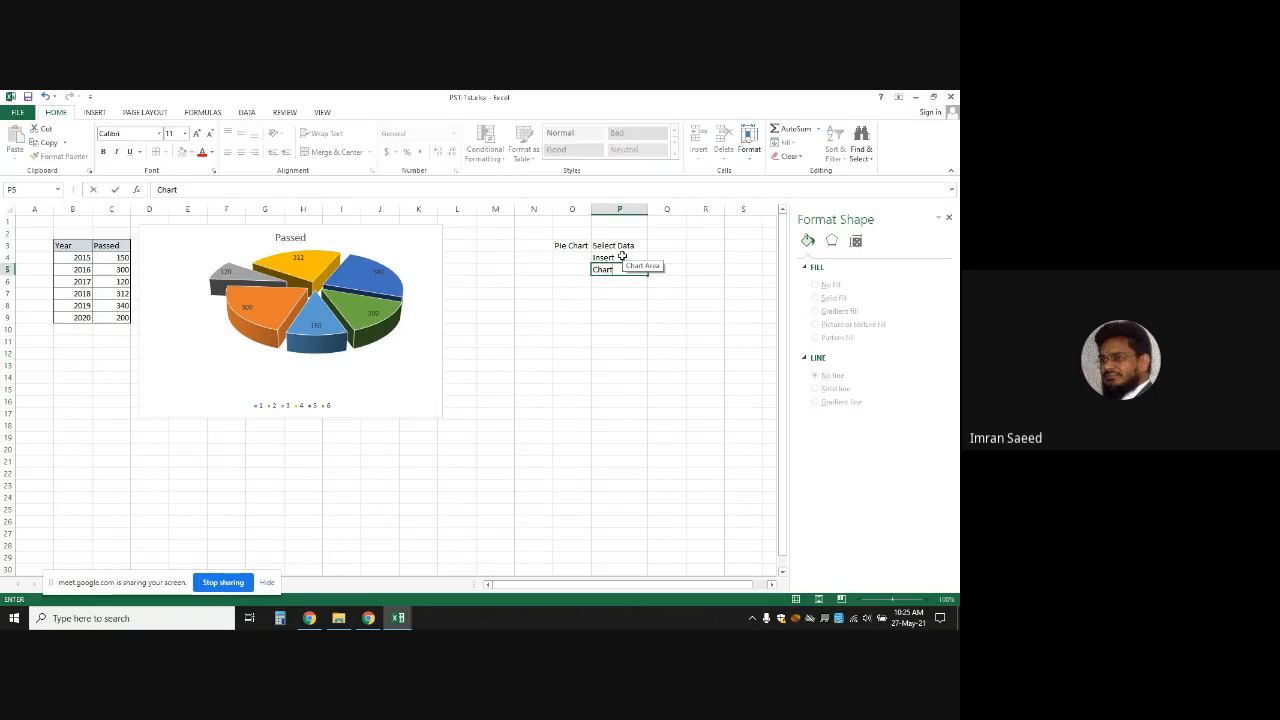
key(Return)
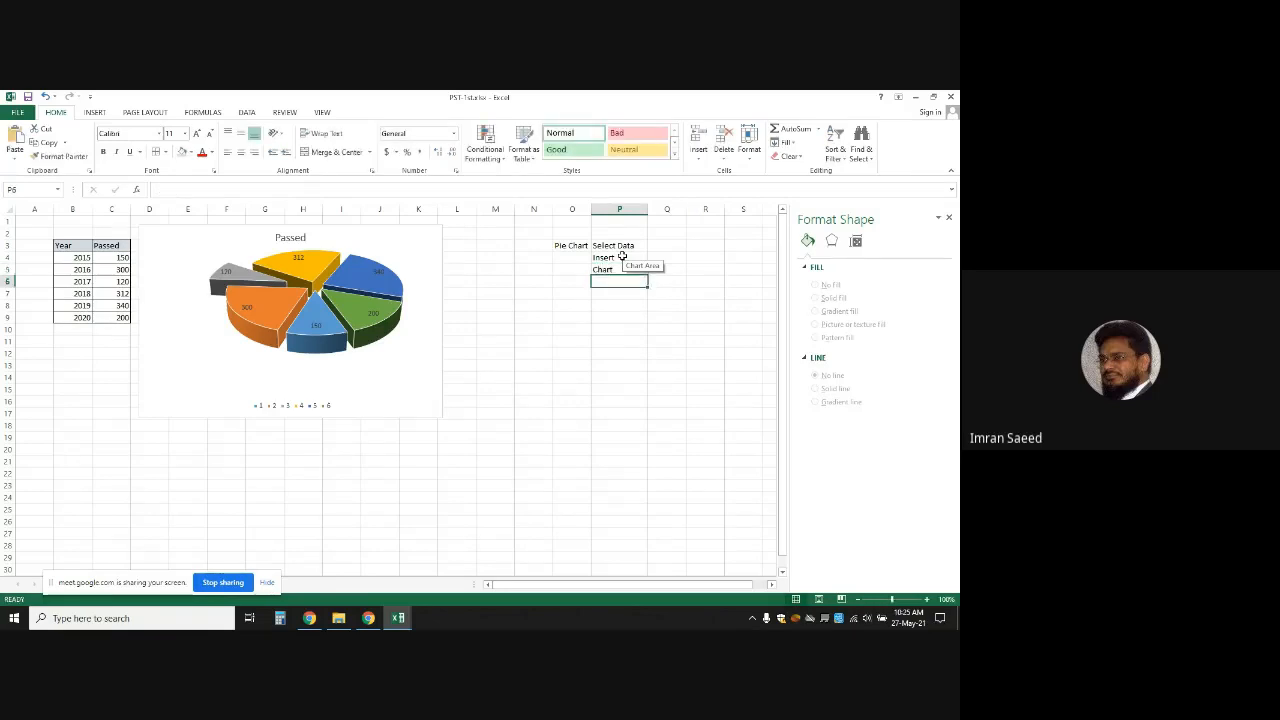
text(Charthart)
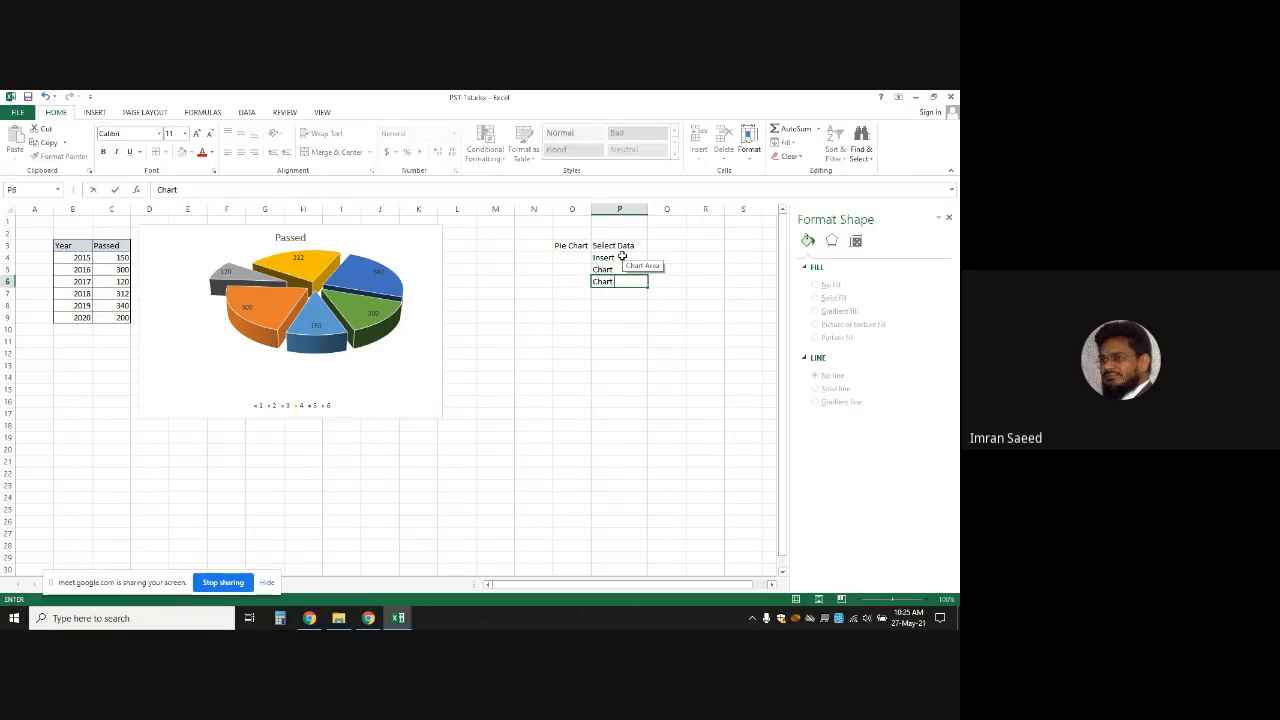
text( Type (Pie)
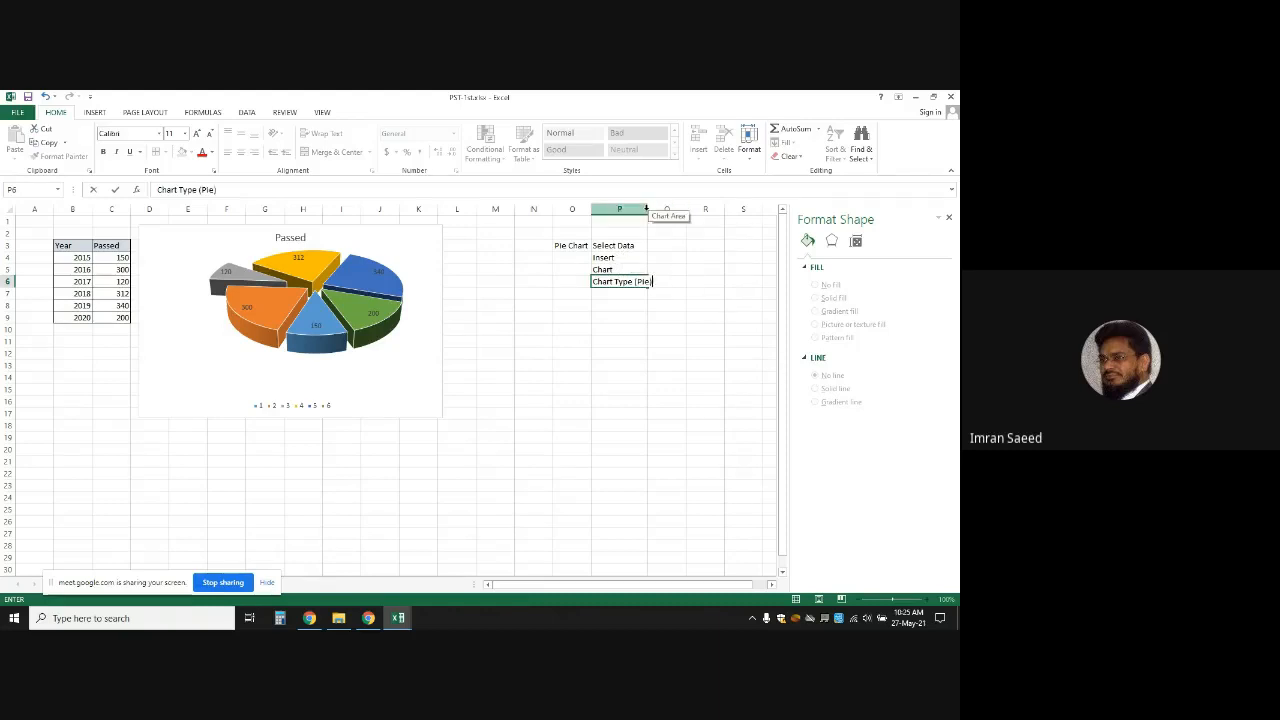
text())
click(670, 257)
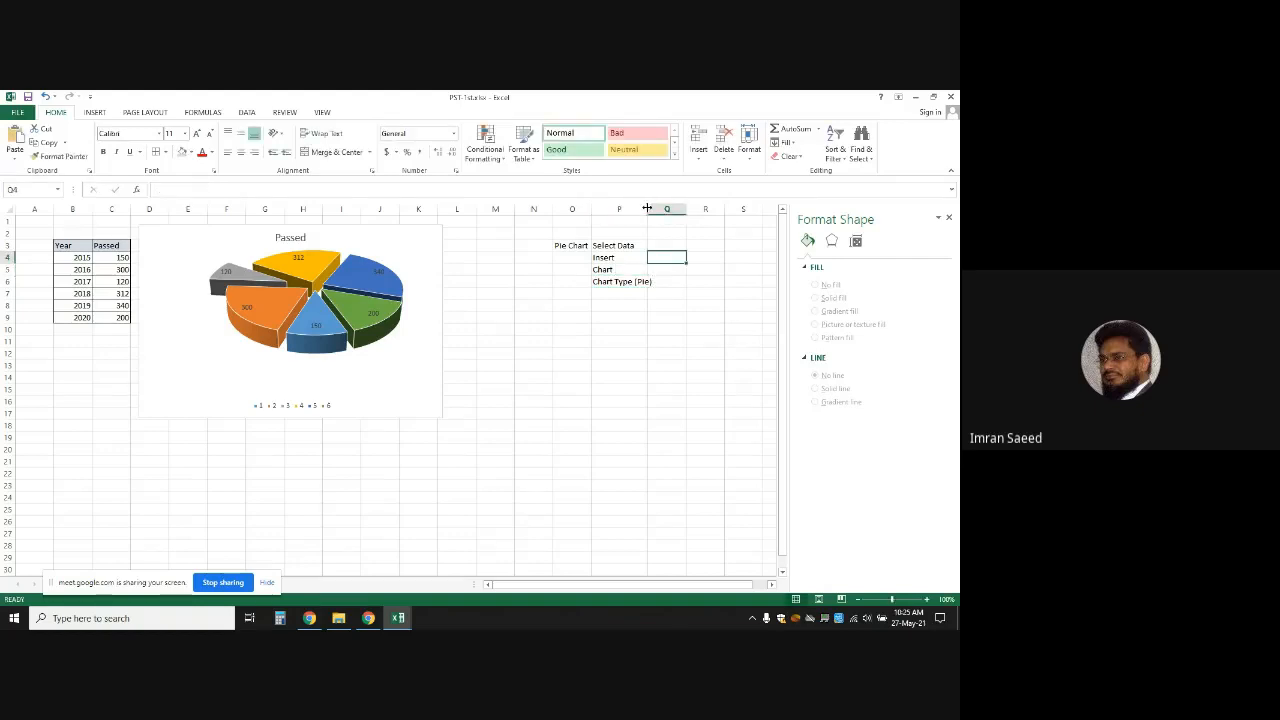
double_click(647, 208)
click(656, 357)
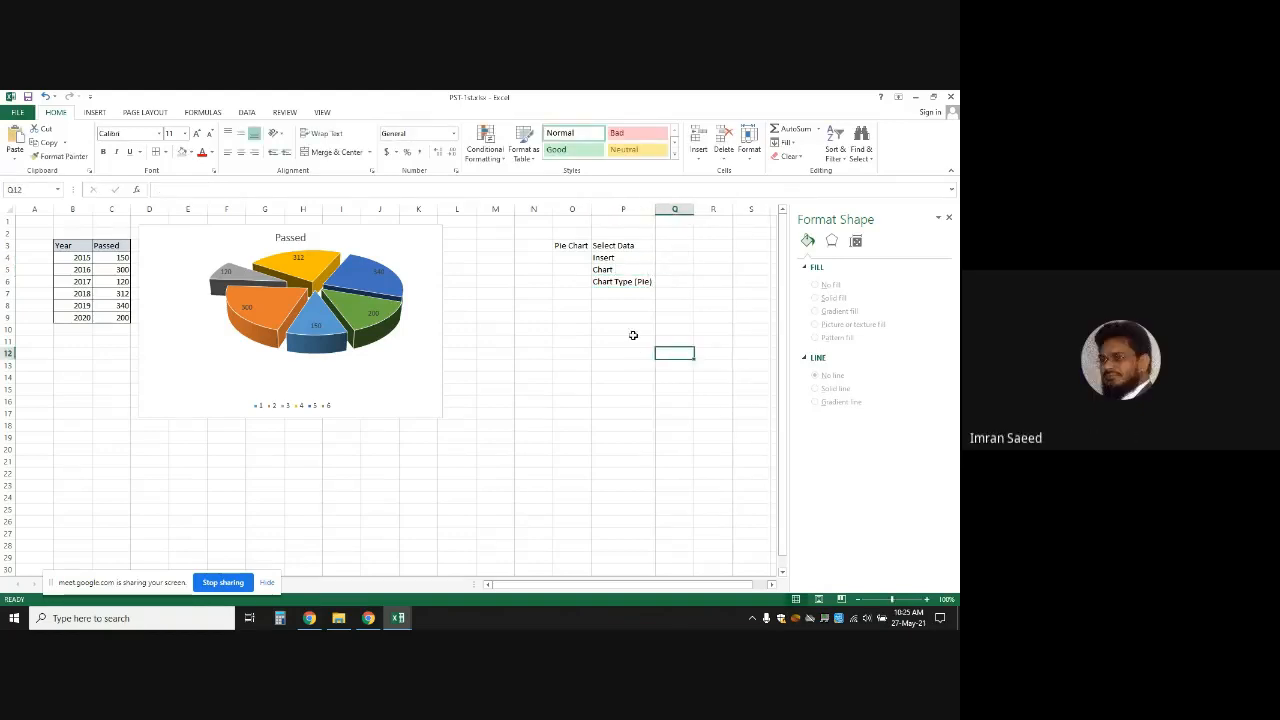
Select the pie chart and clear its data labels from the Chart Elements list
click(680, 280)
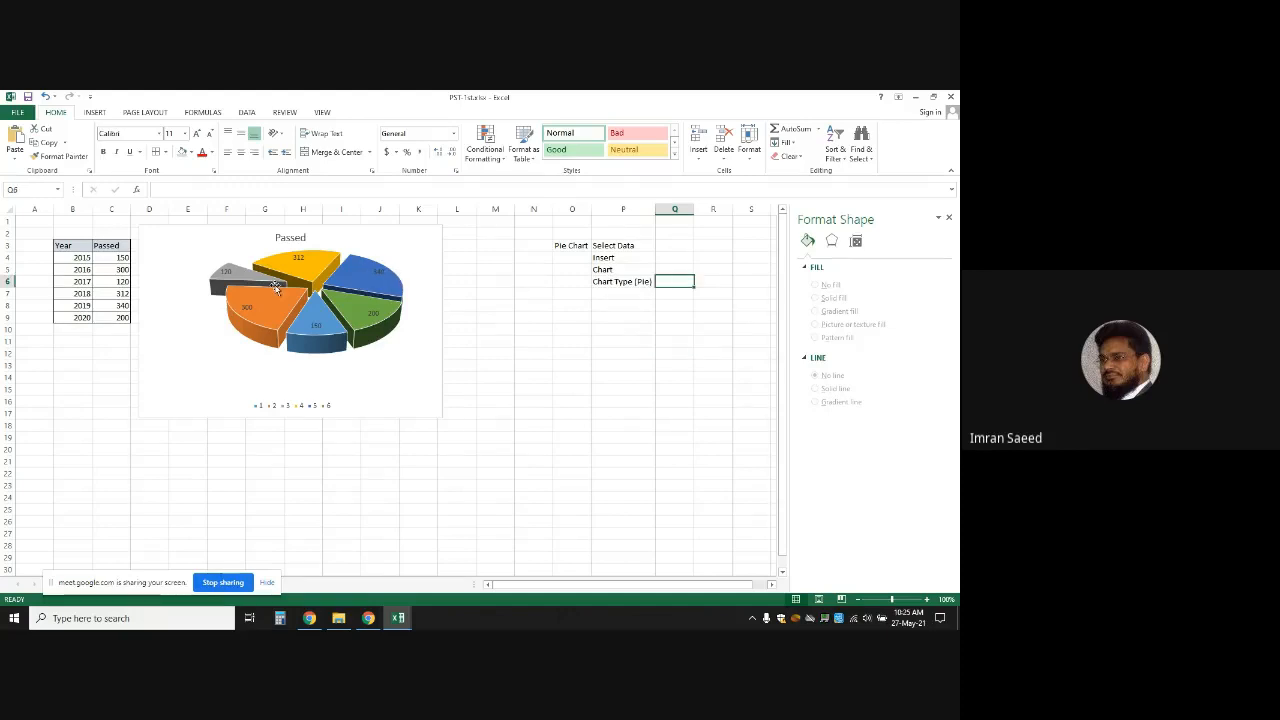
click(375, 298)
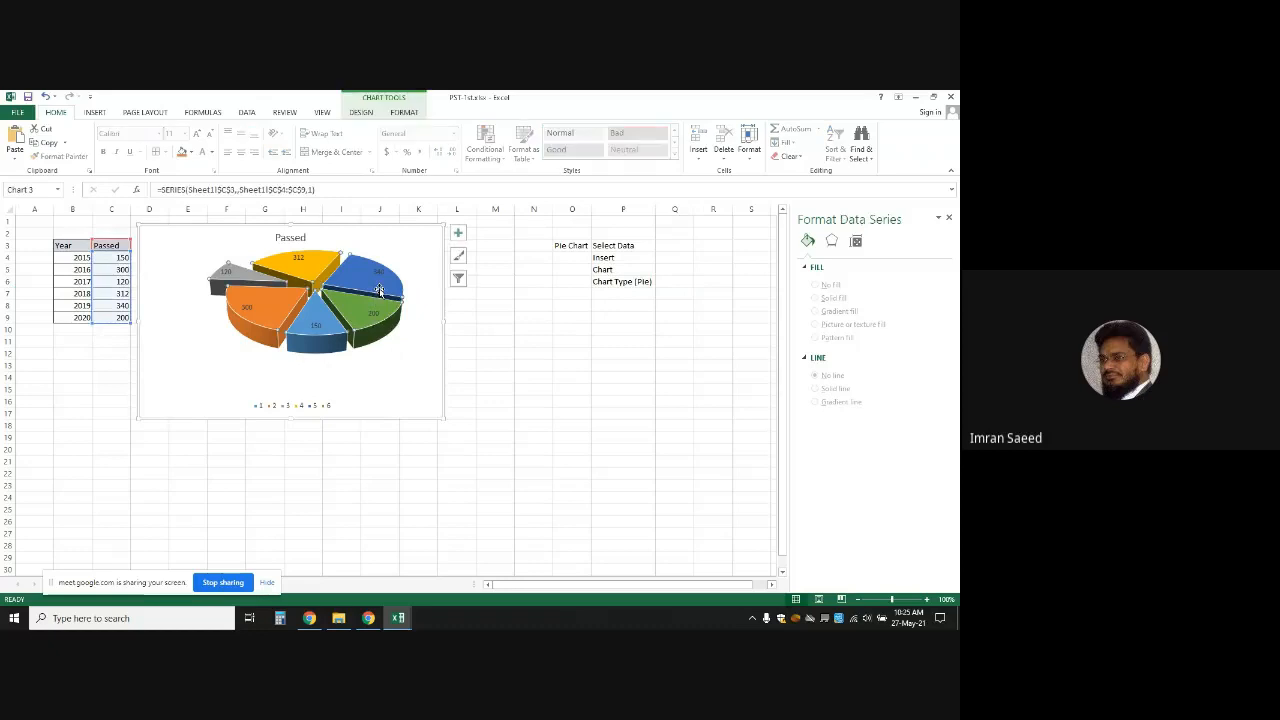
click(458, 236)
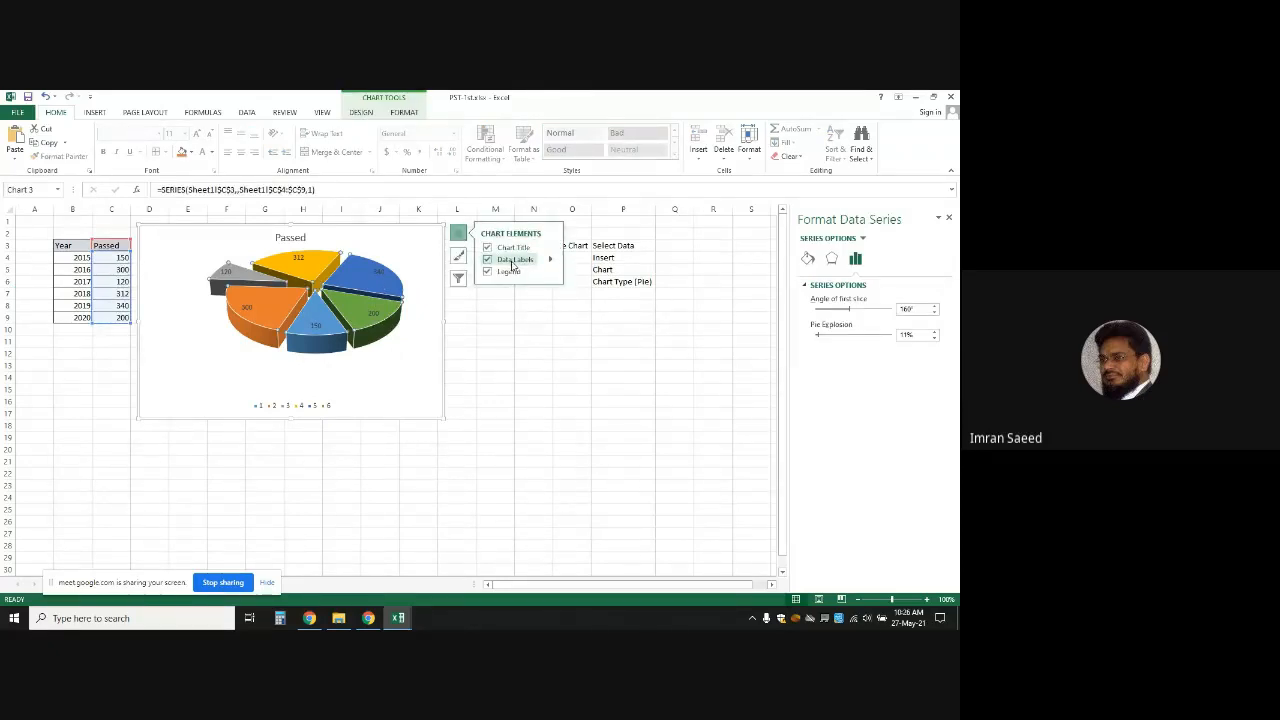
click(512, 262)
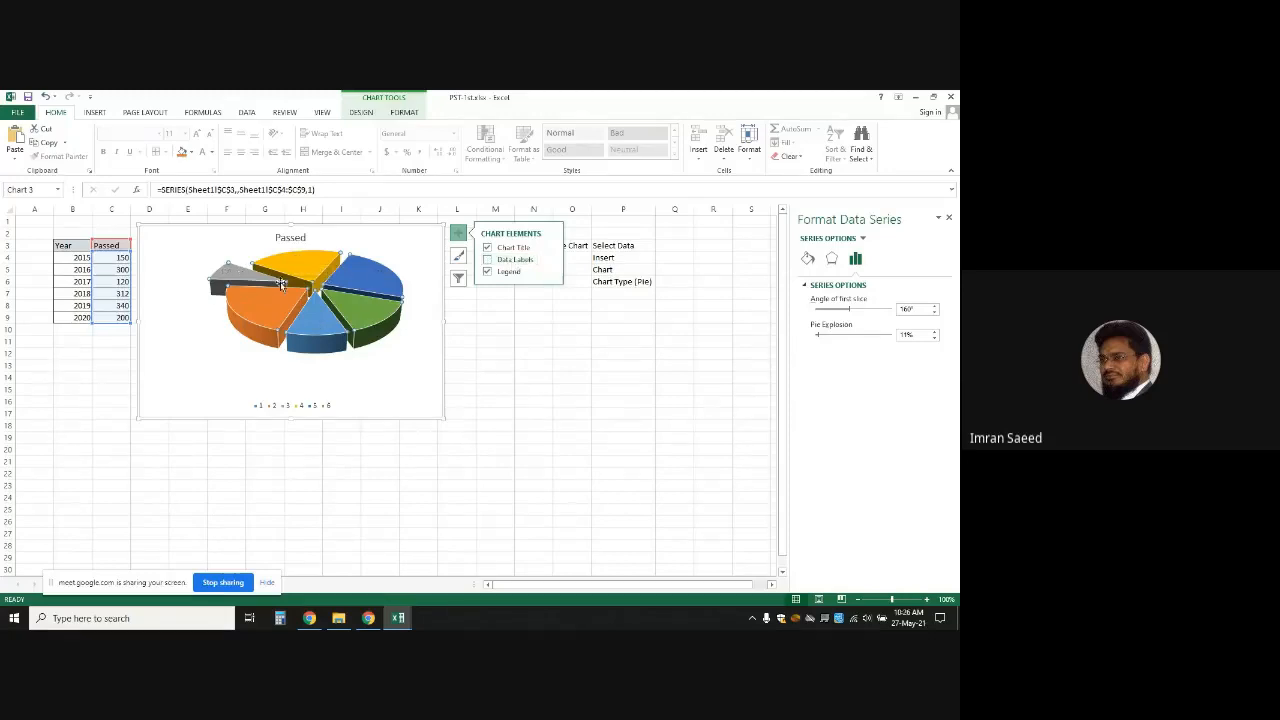
click(208, 350)
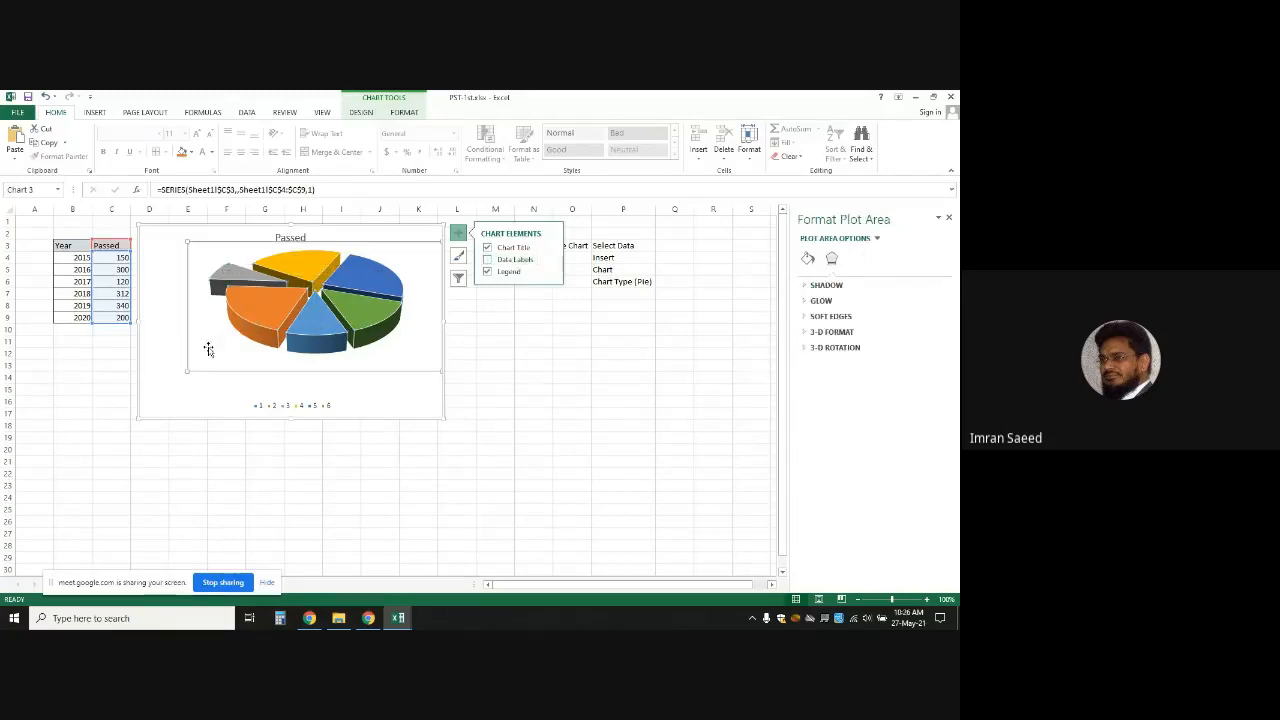
click(382, 408)
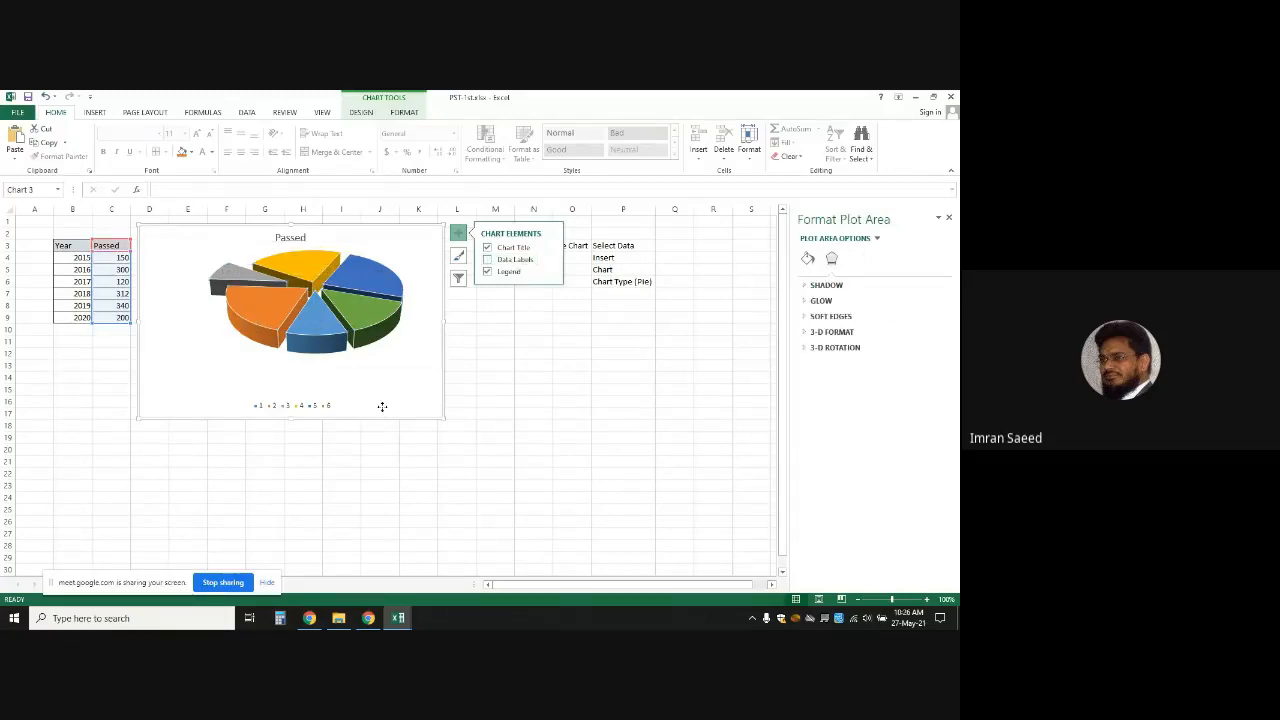
click(355, 332)
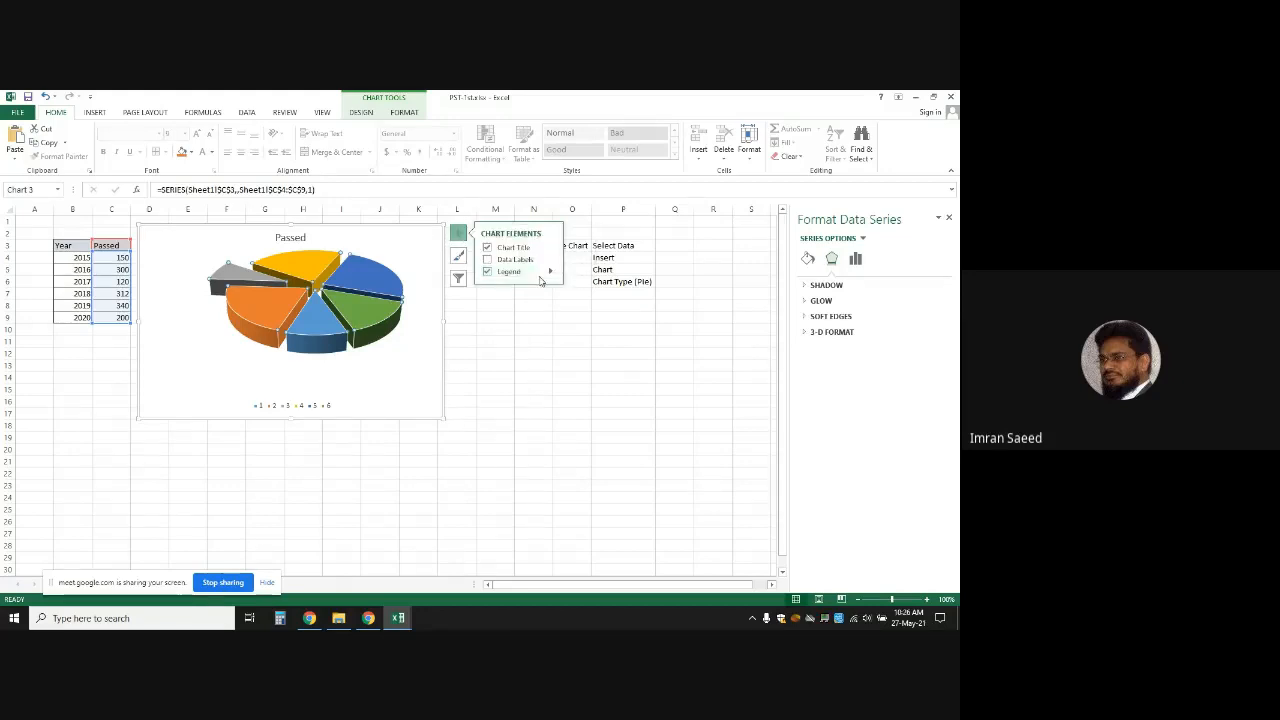
Turn on Data Labels so slices show 150, 300, 120, 312, 340, 200, then deselect the chart
click(488, 262)
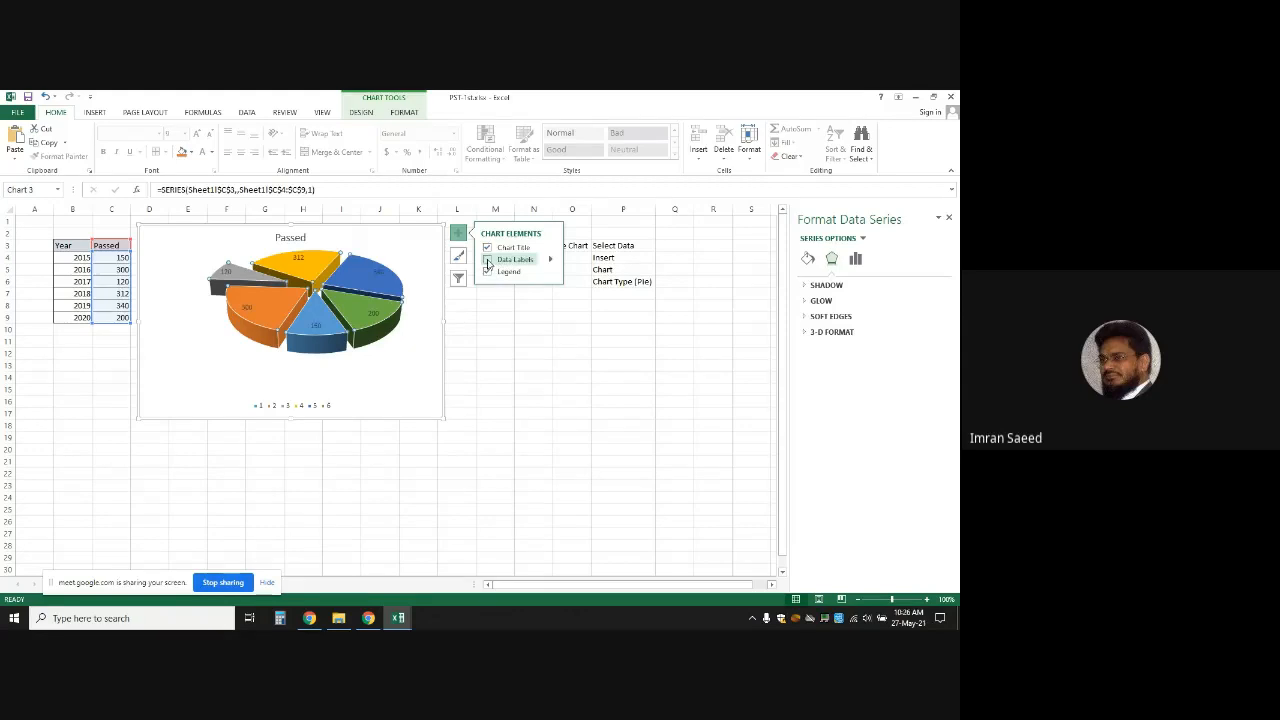
click(488, 260)
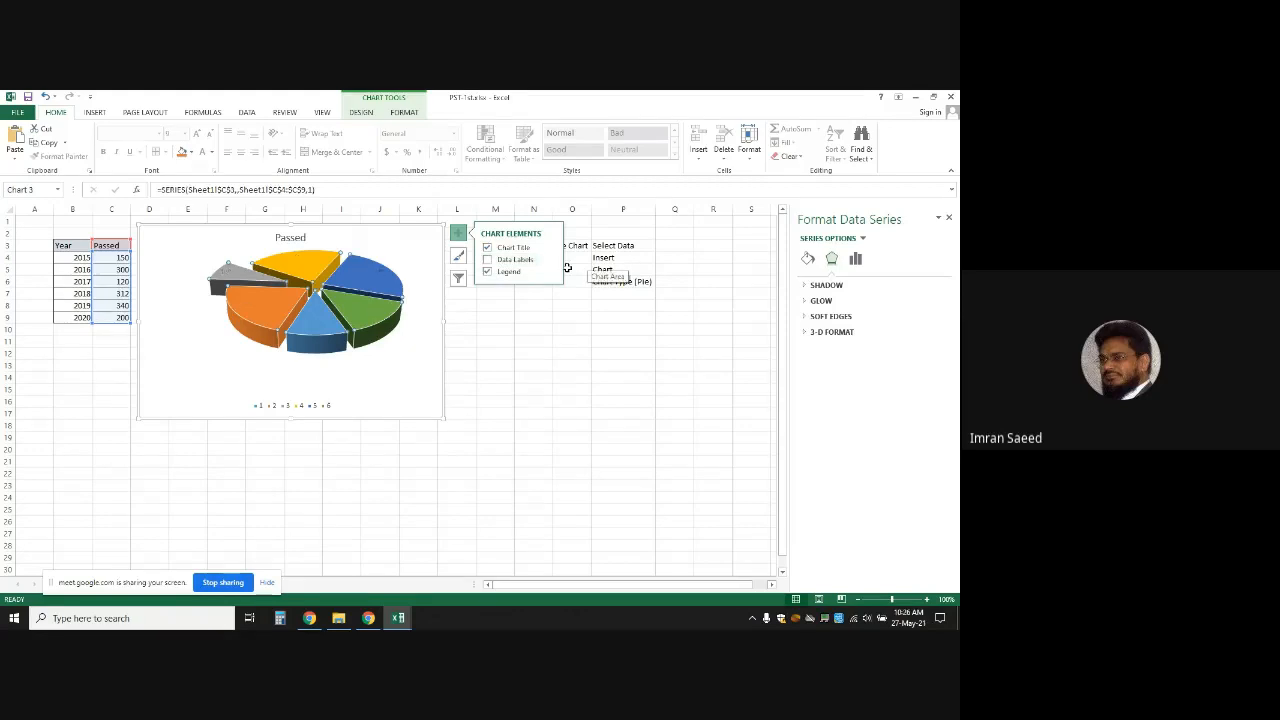
click(488, 261)
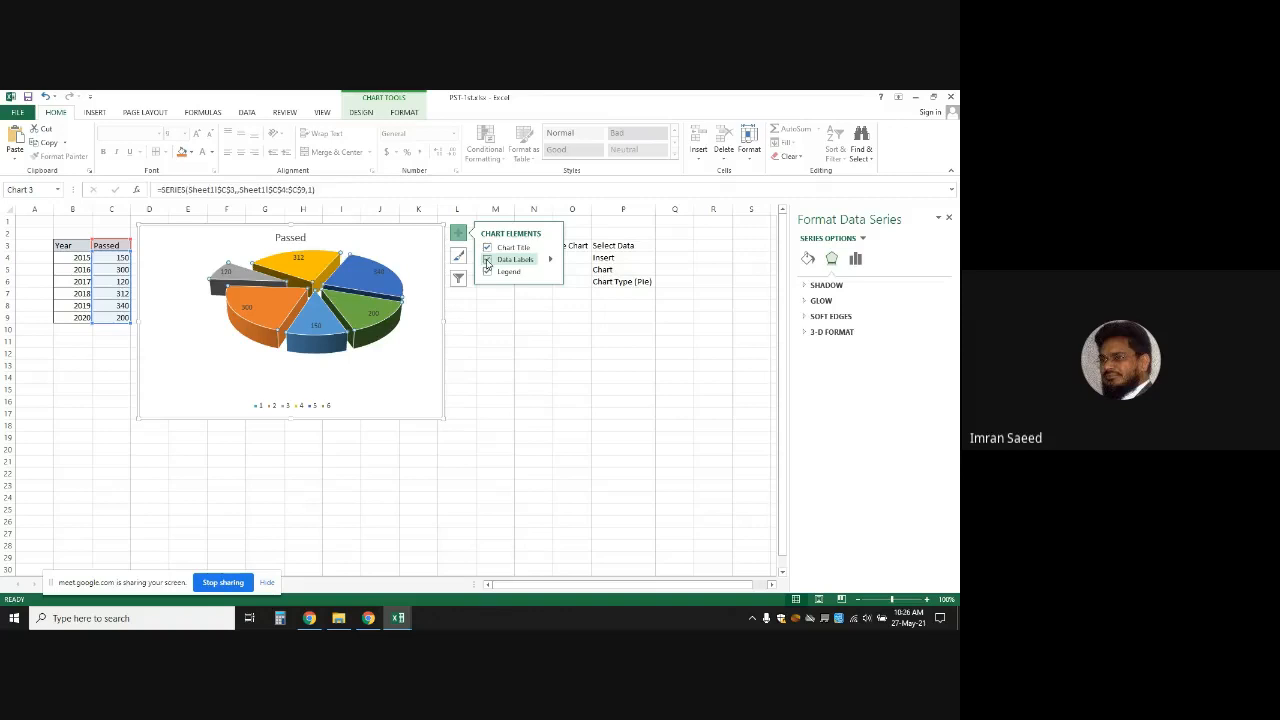
click(180, 352)
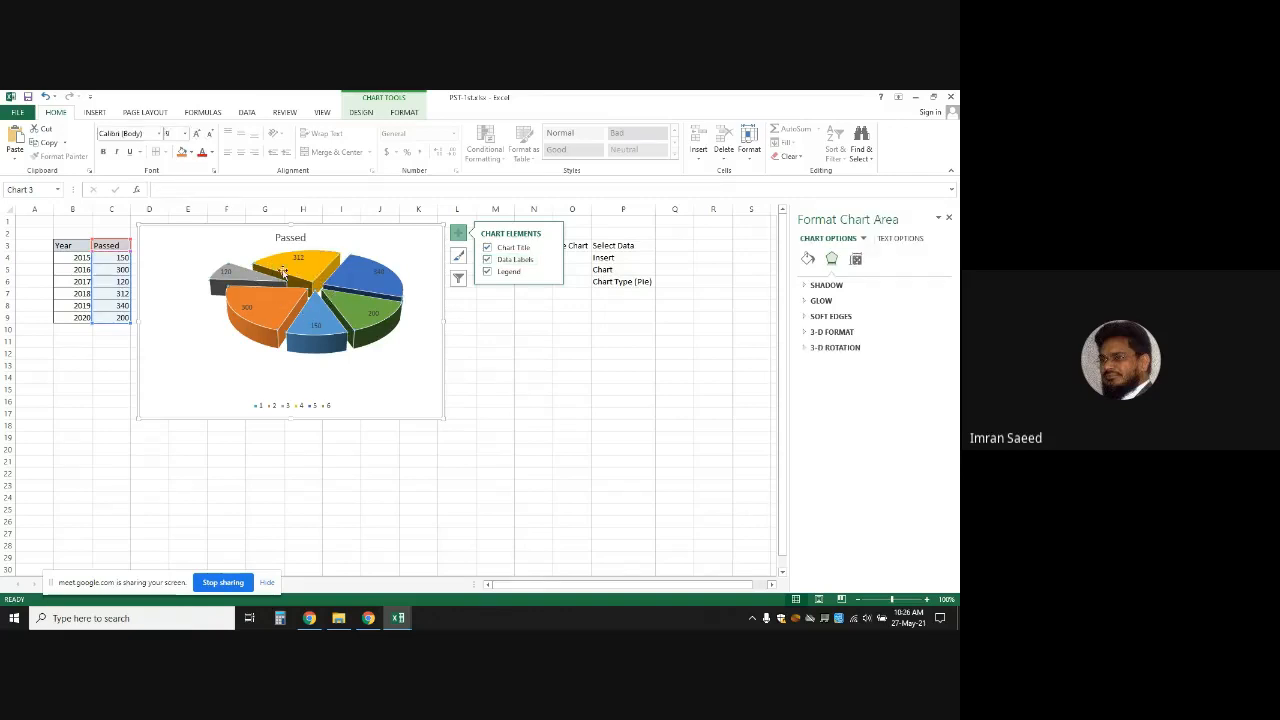
mouse_move(301, 266)
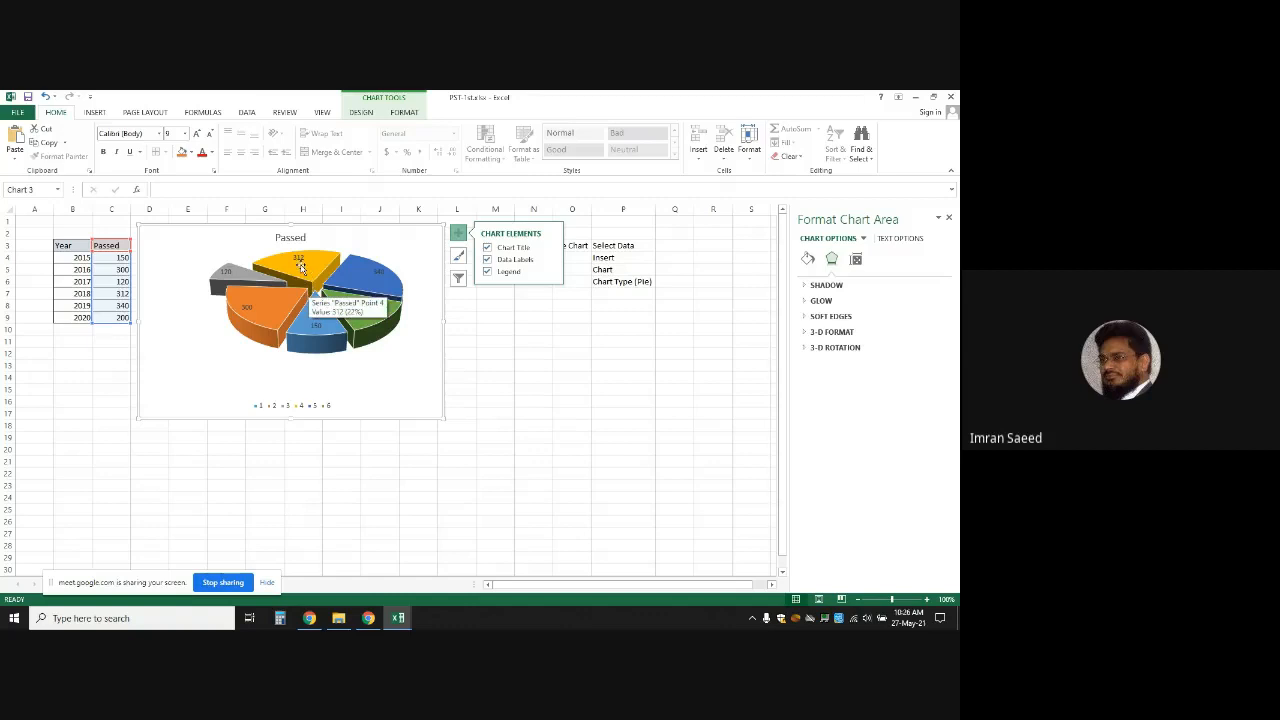
click(679, 282)
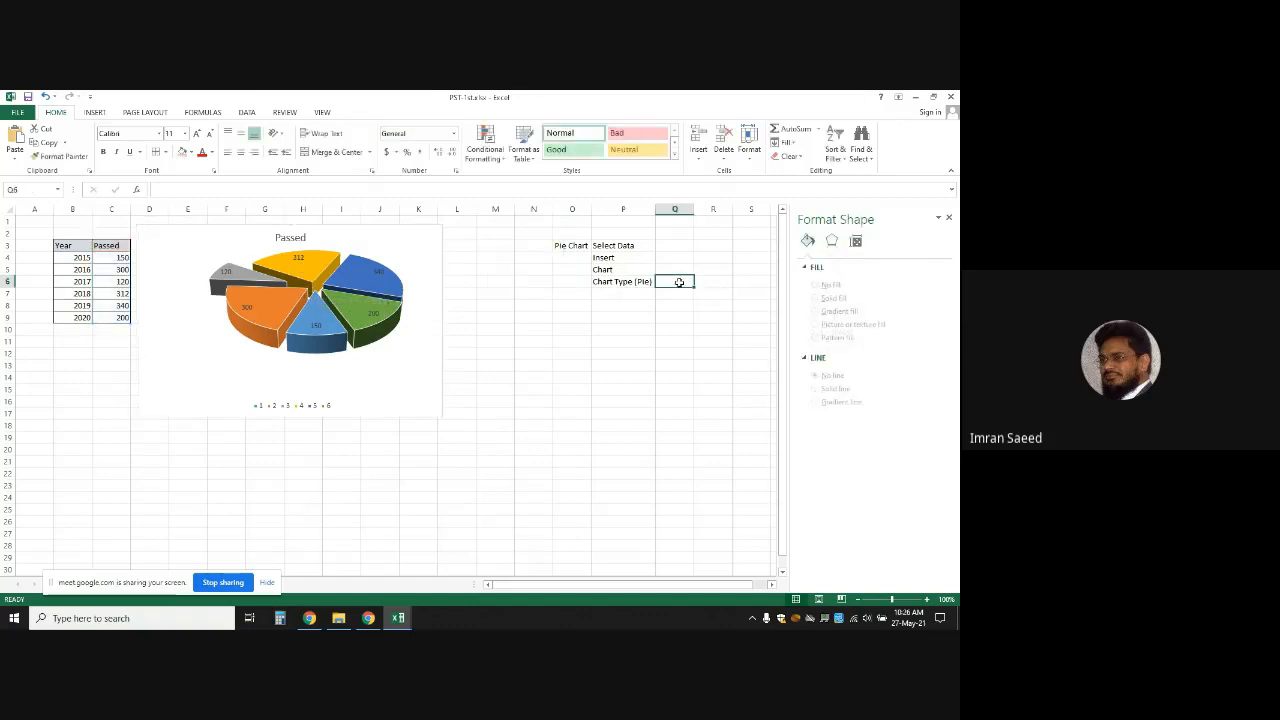
Enter 'Chart Element' in Q6, autofit column Q, and enter 'Label (Check)' in Q7
text(Chart E)
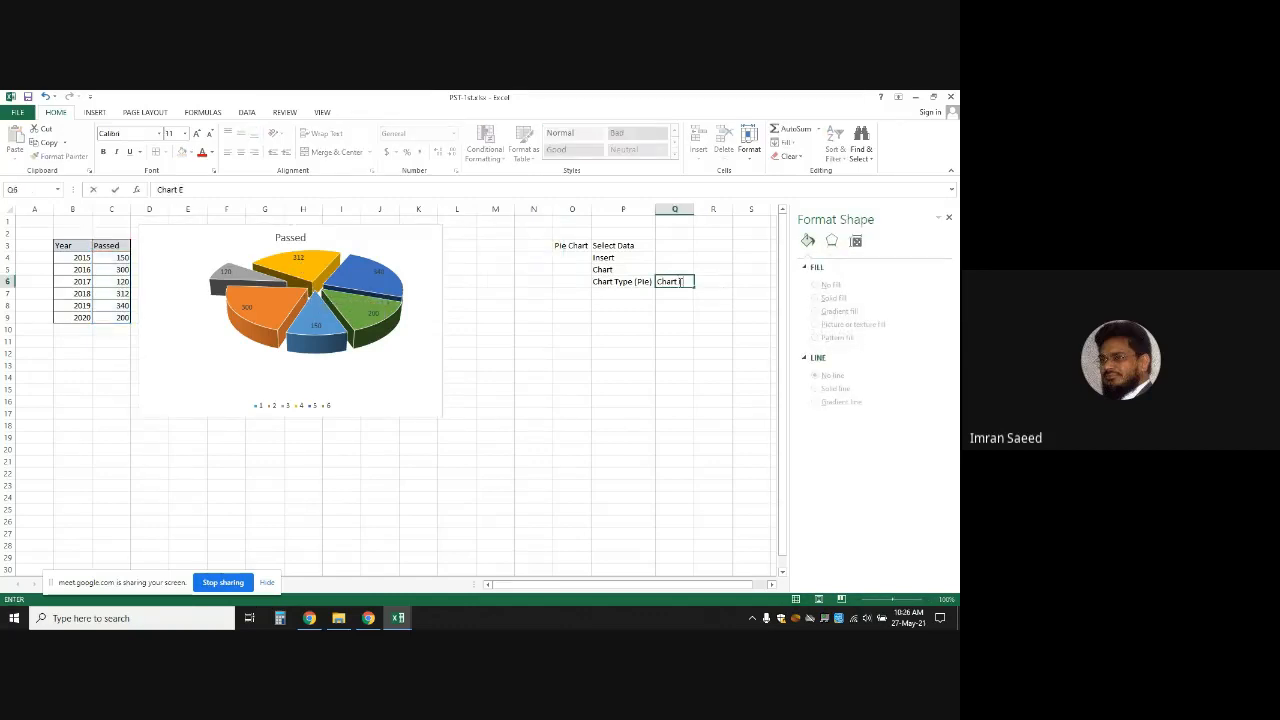
text(lement)
click(704, 251)
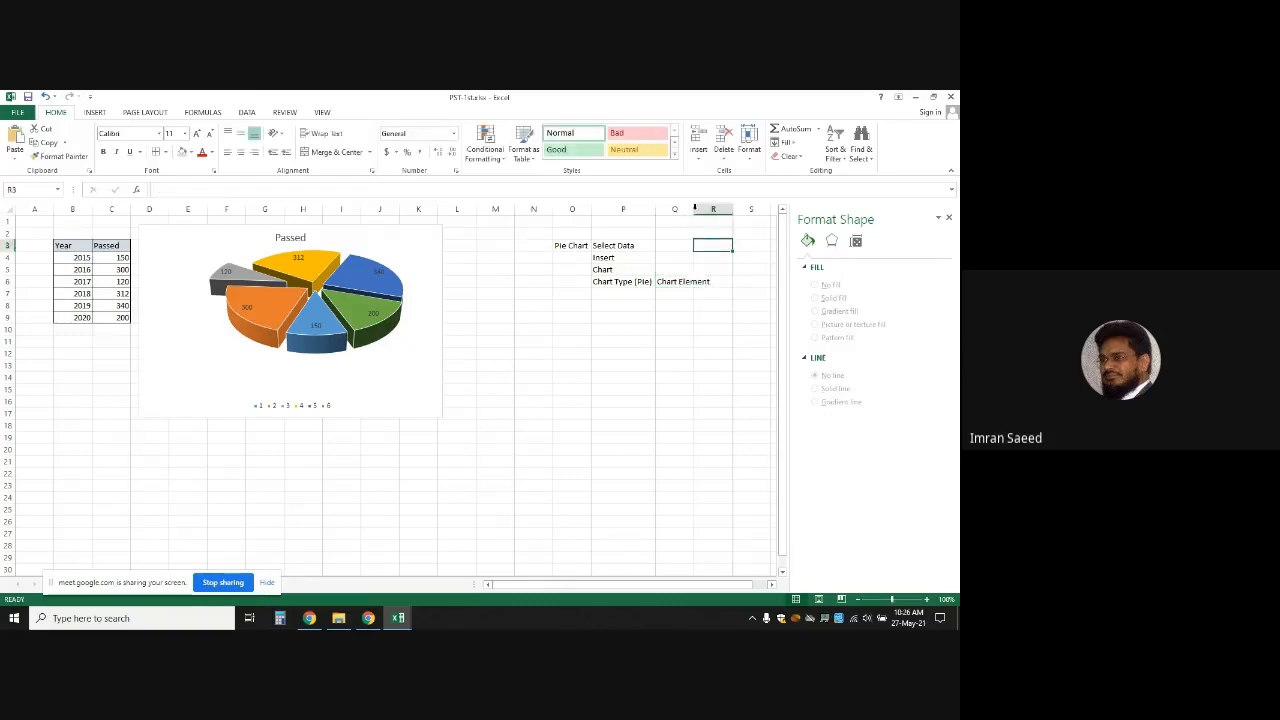
double_click(694, 208)
click(673, 293)
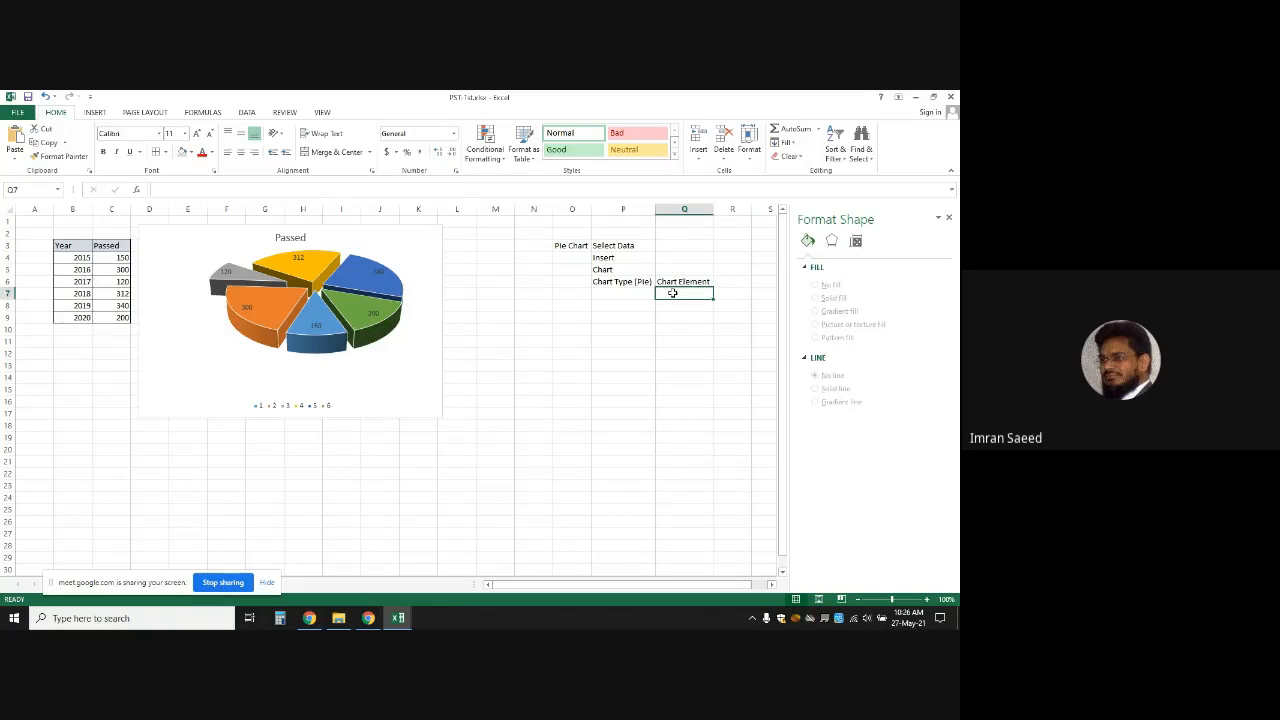
text(Label)
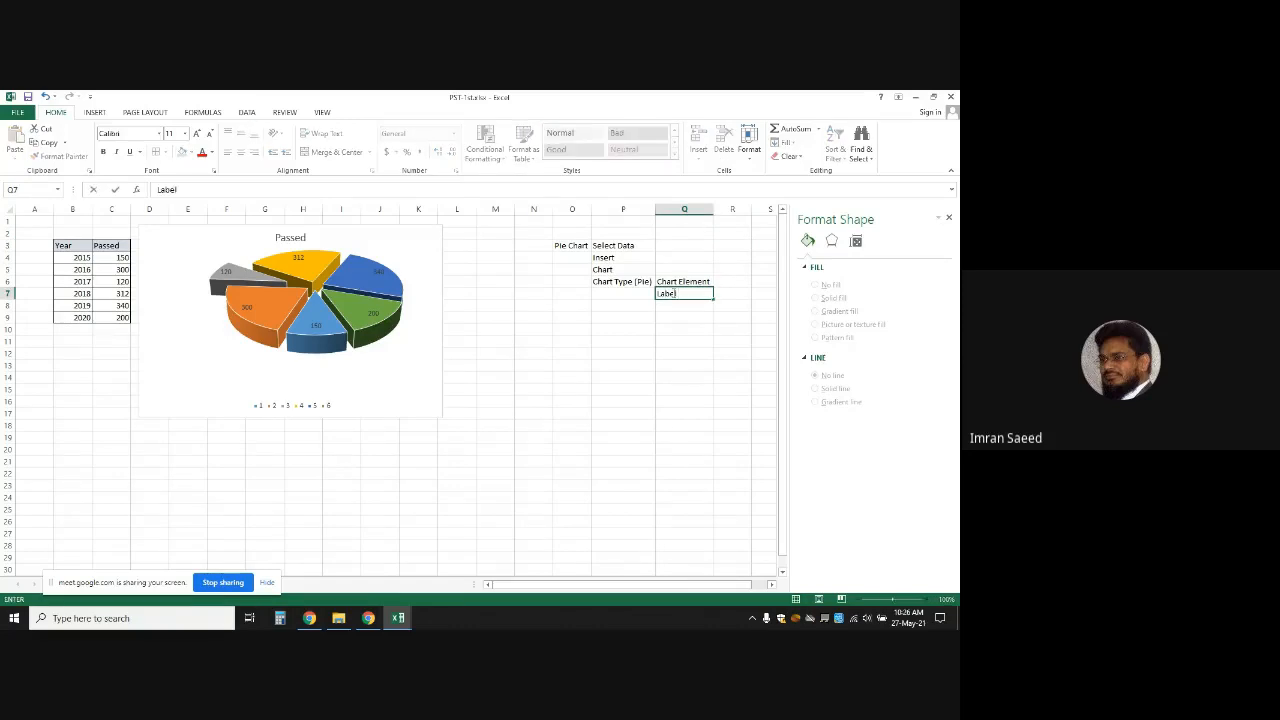
text( 9Ch)
key(BackSpace)
key(BackSpace)
text((Che)
click(620, 375)
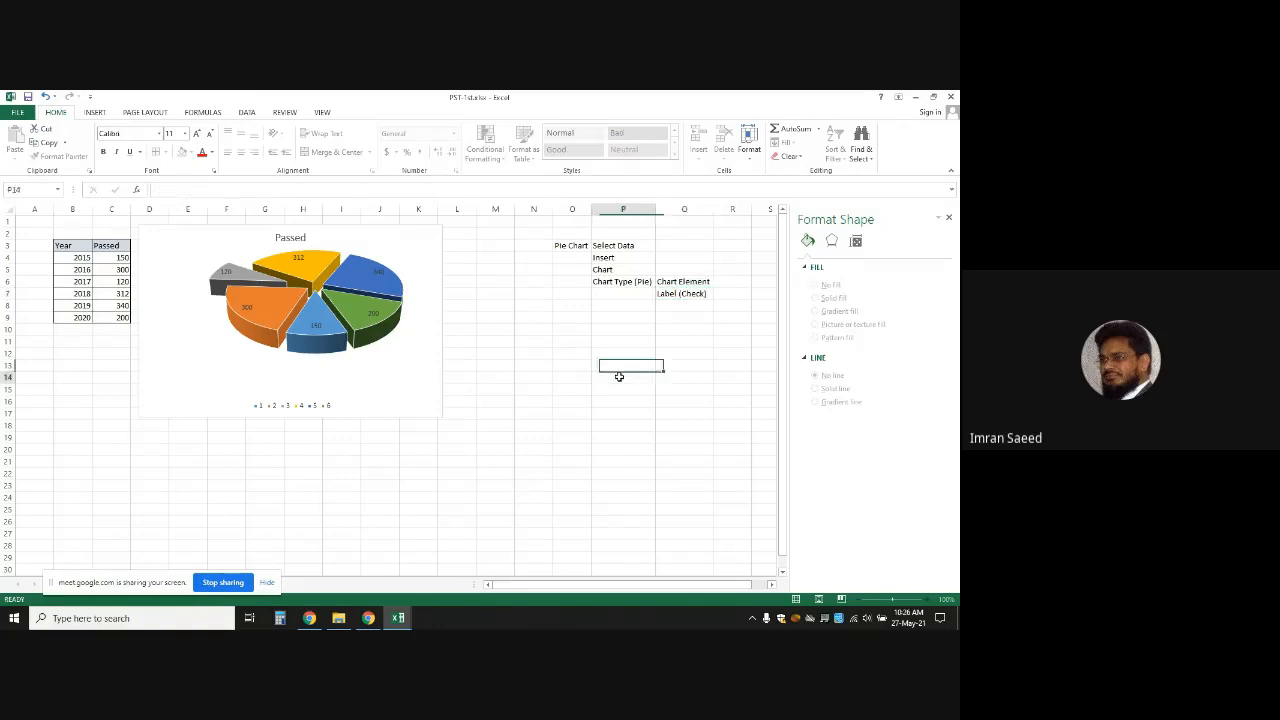
Select the pie's data series and reopen the Chart Elements list
click(408, 263)
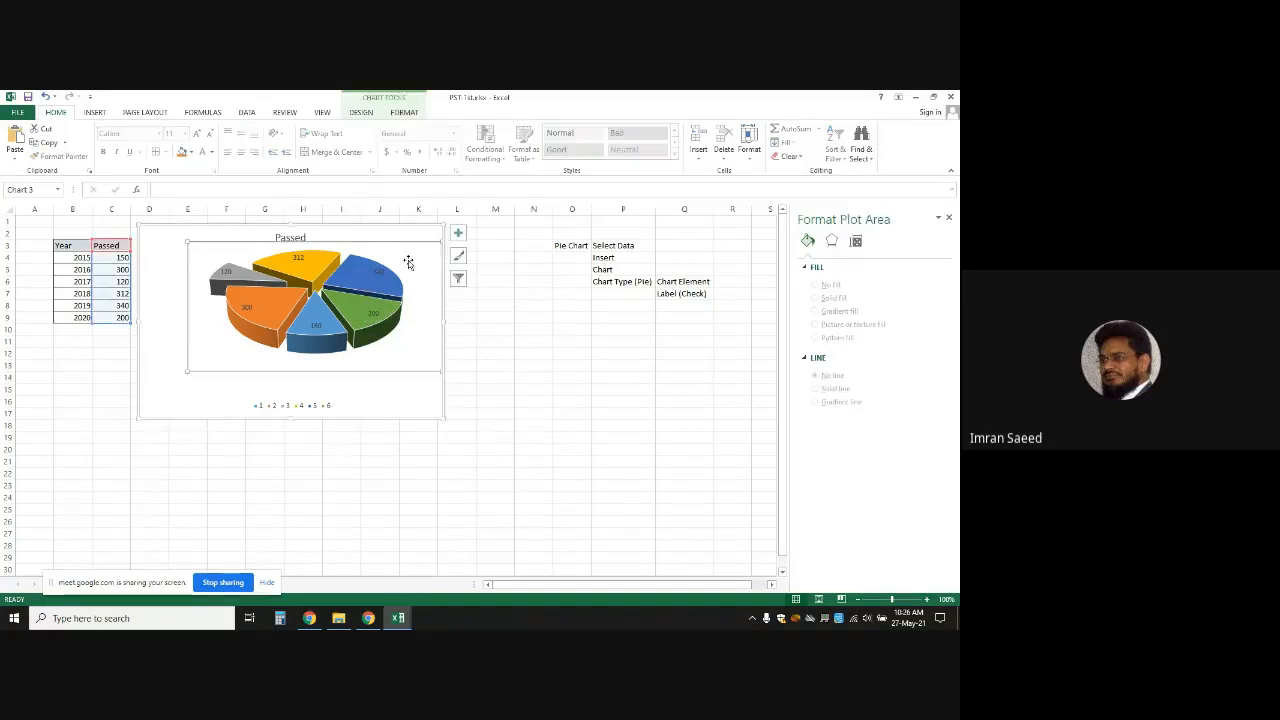
click(458, 234)
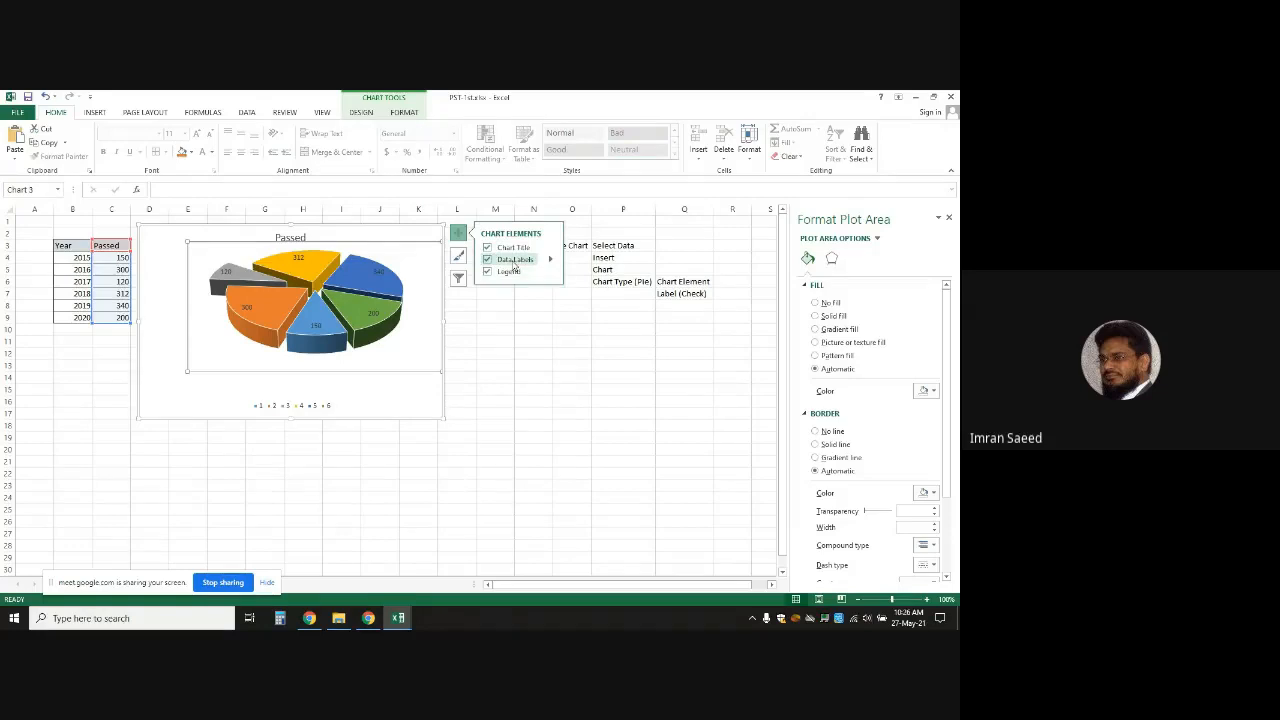
click(555, 401)
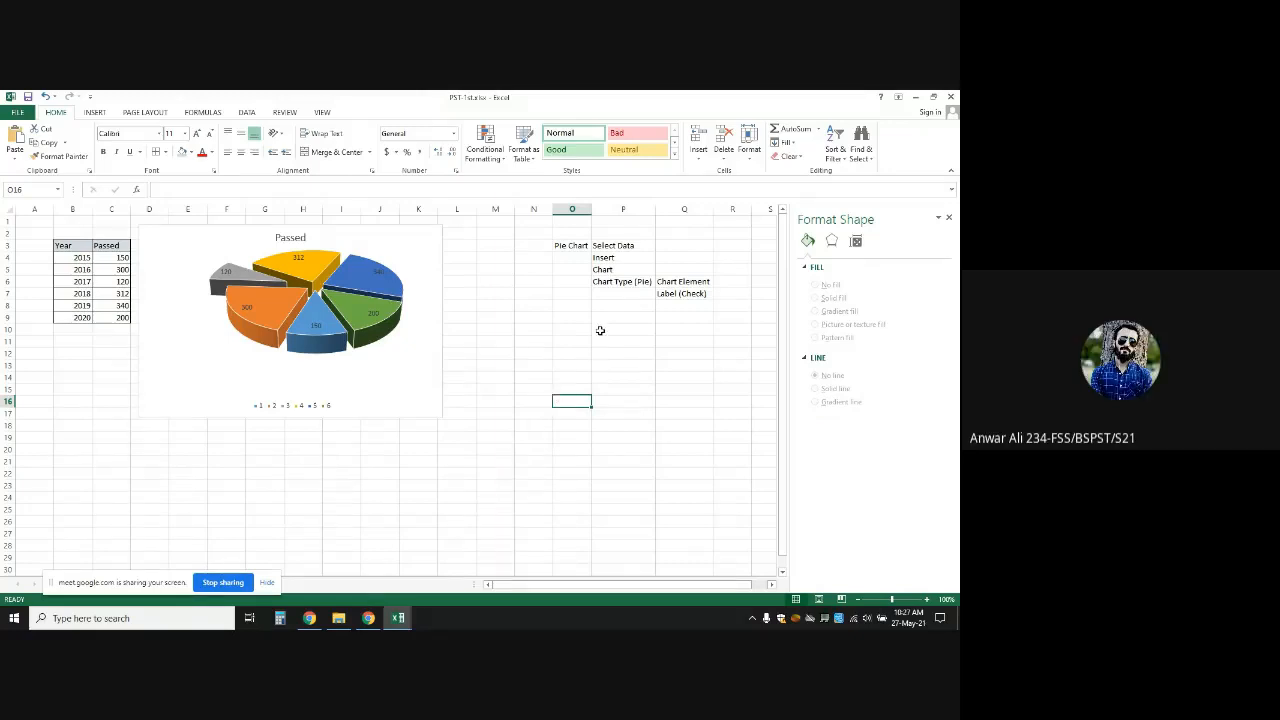
click(400, 290)
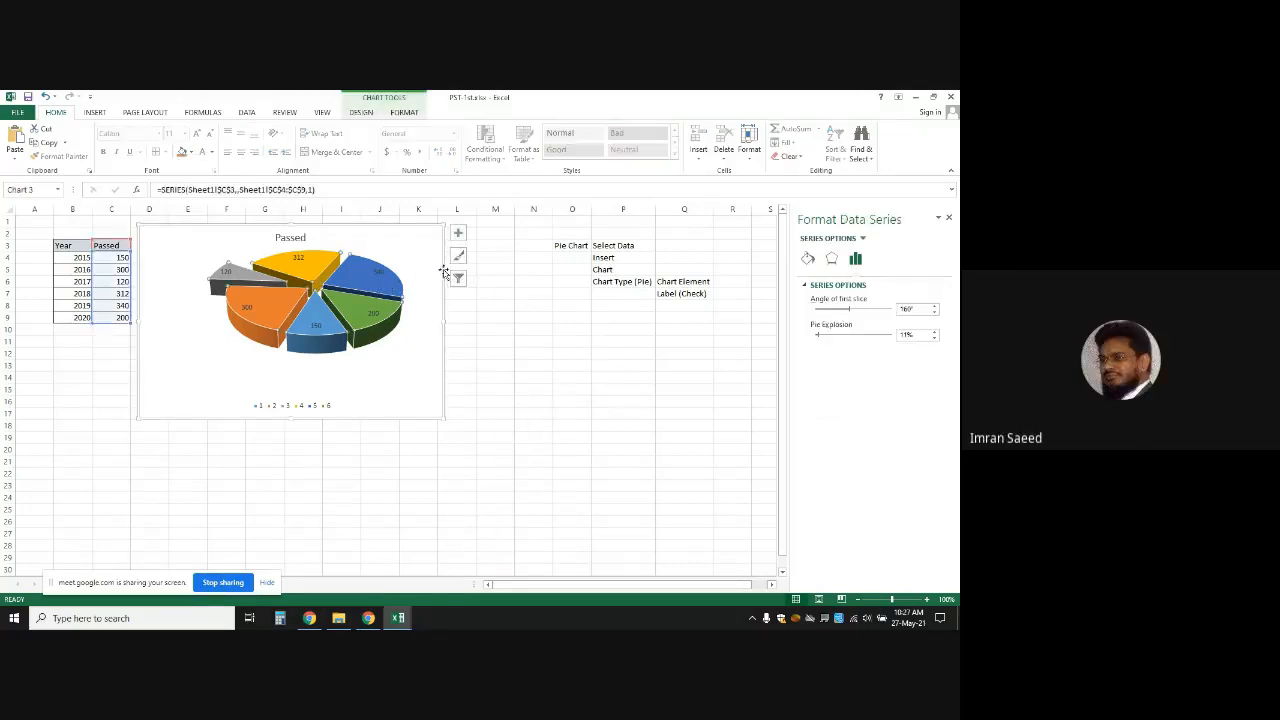
click(458, 232)
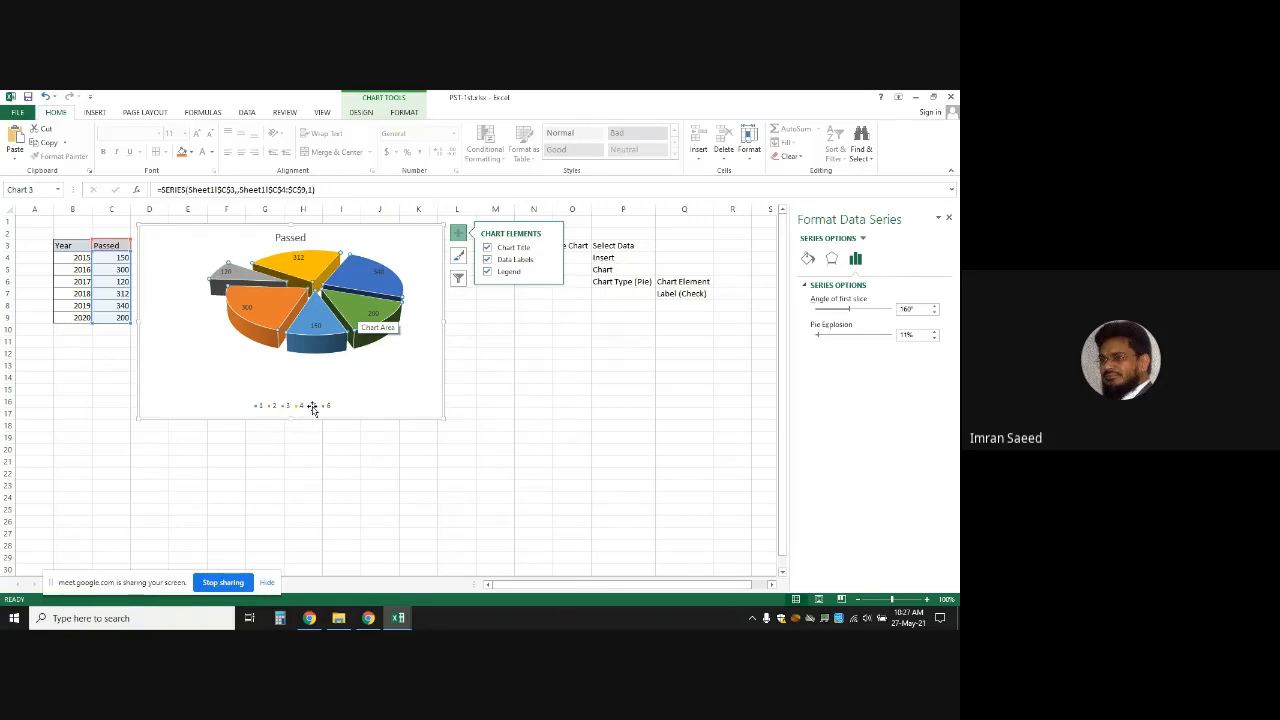
click(488, 273)
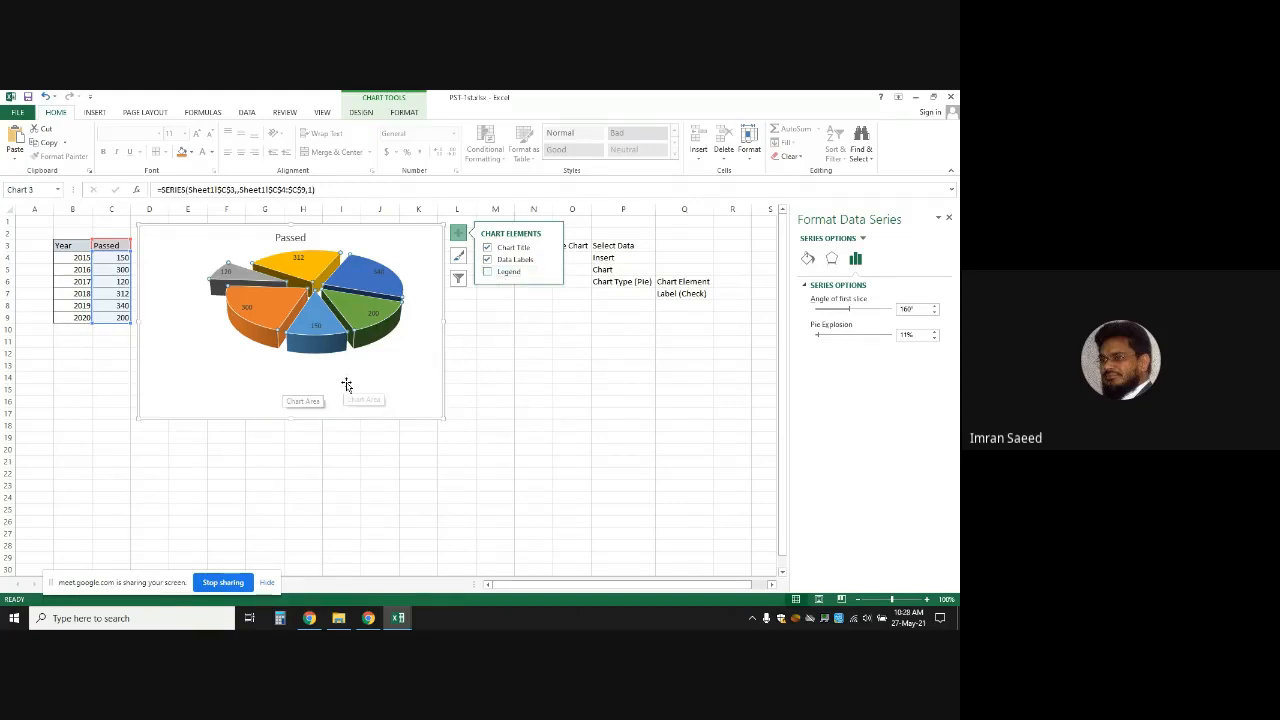
click(488, 272)
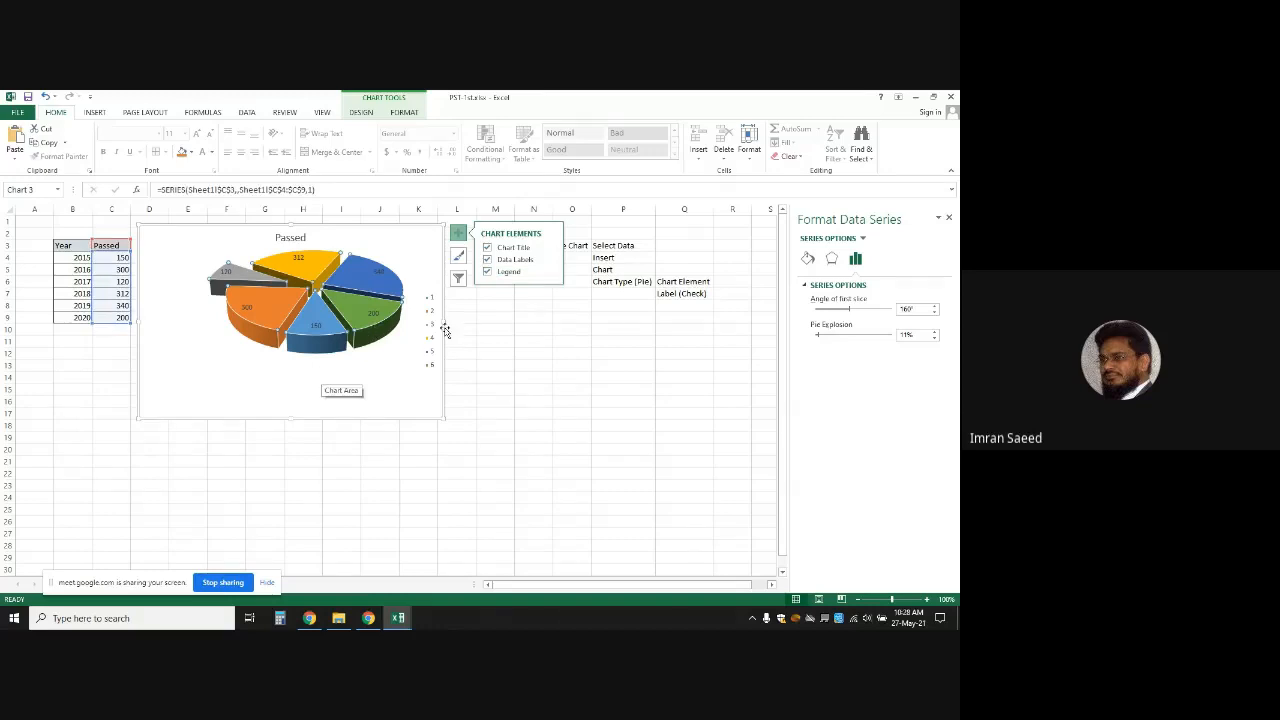
click(486, 248)
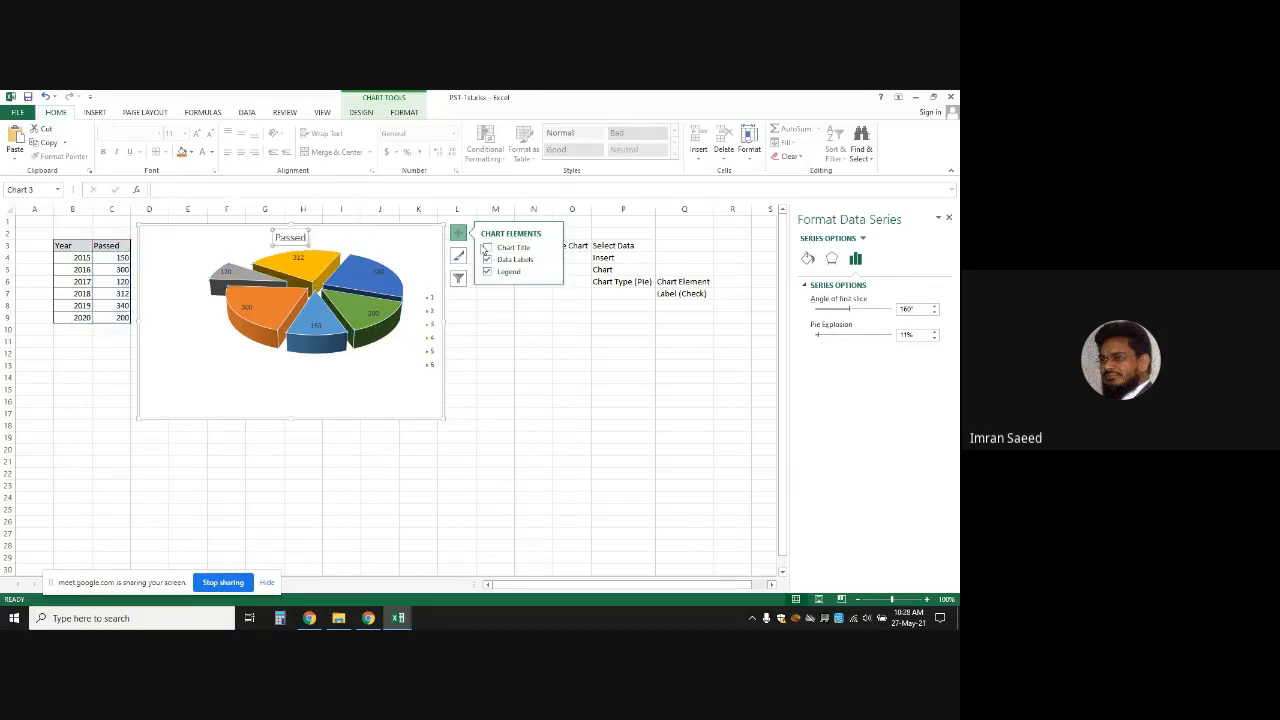
click(486, 248)
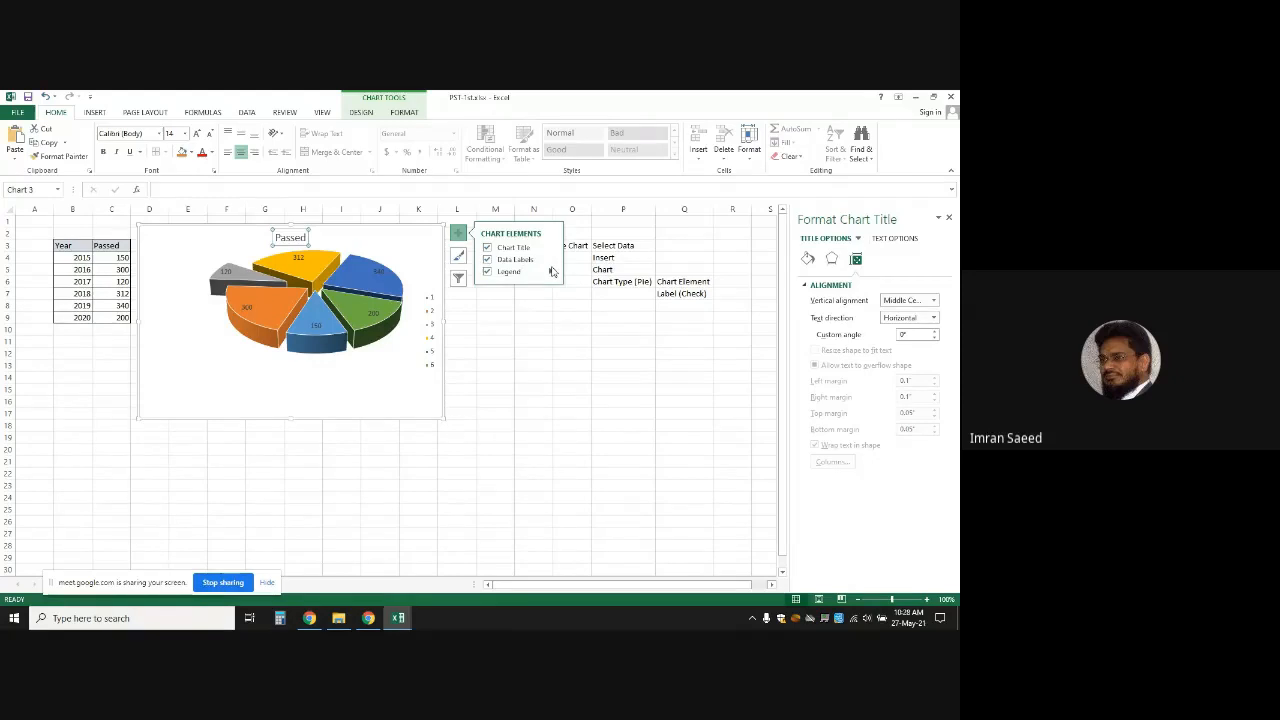
mouse_move(552, 272)
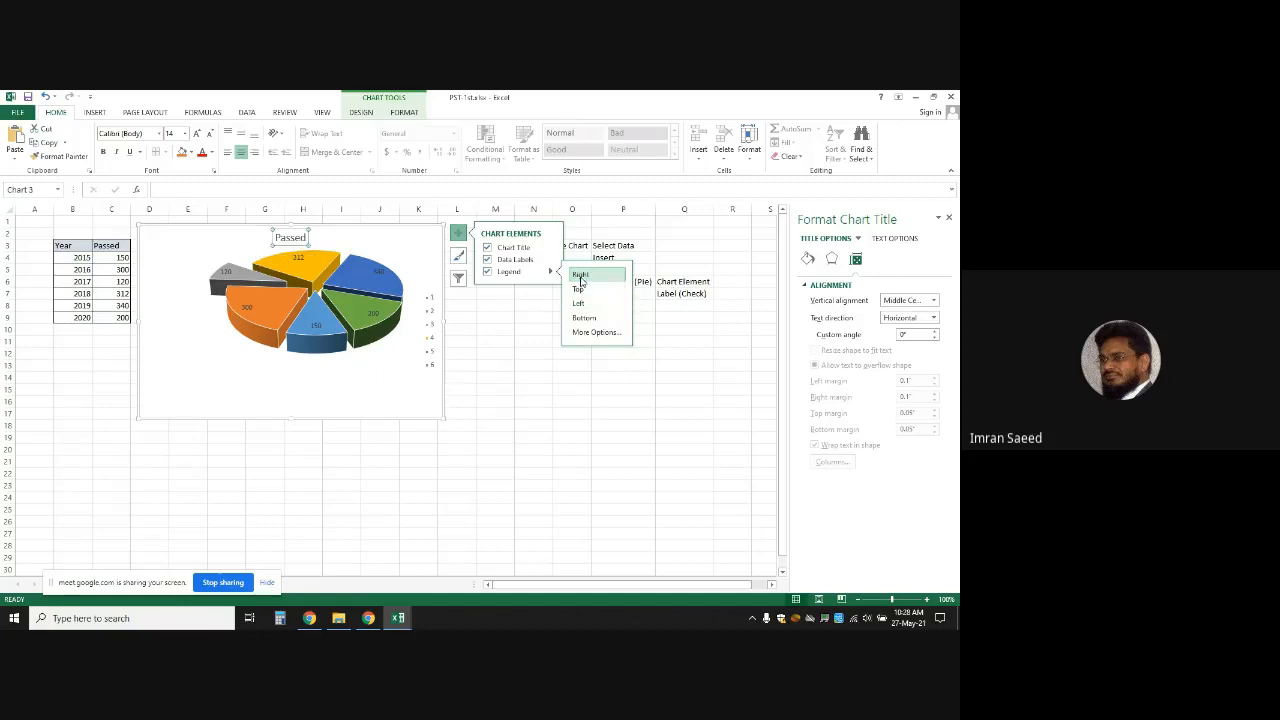
click(581, 319)
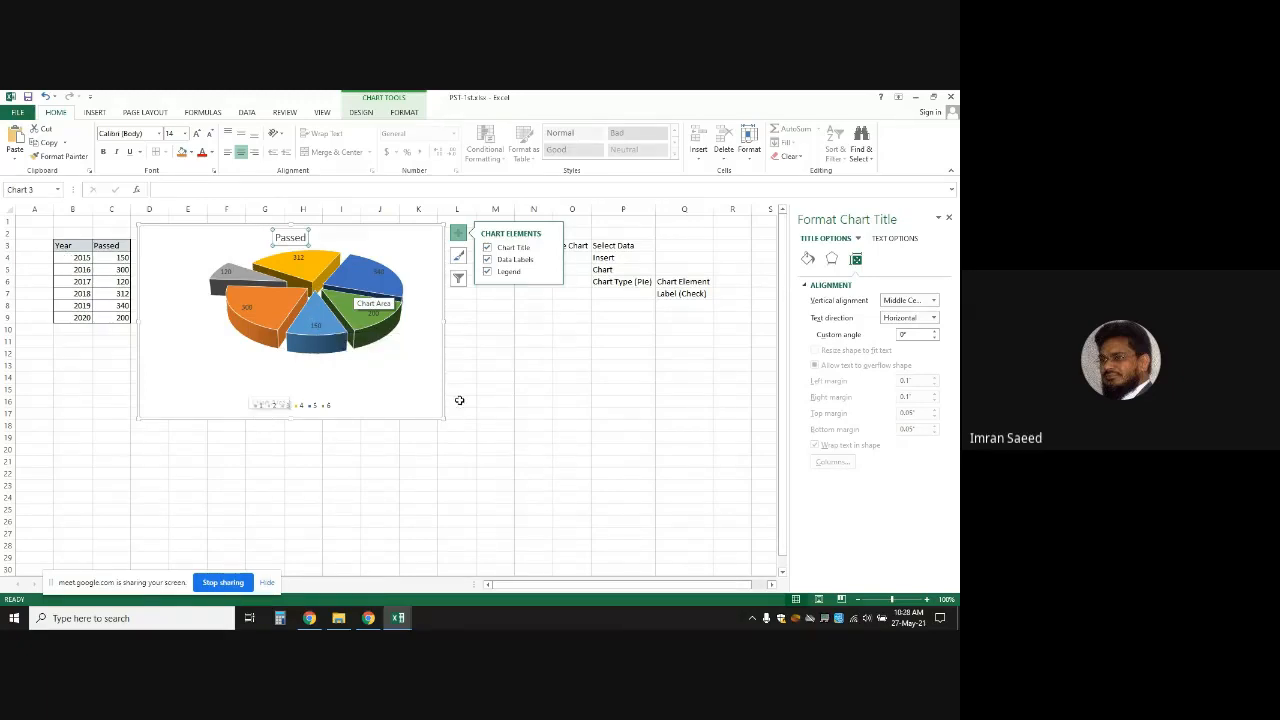
click(376, 365)
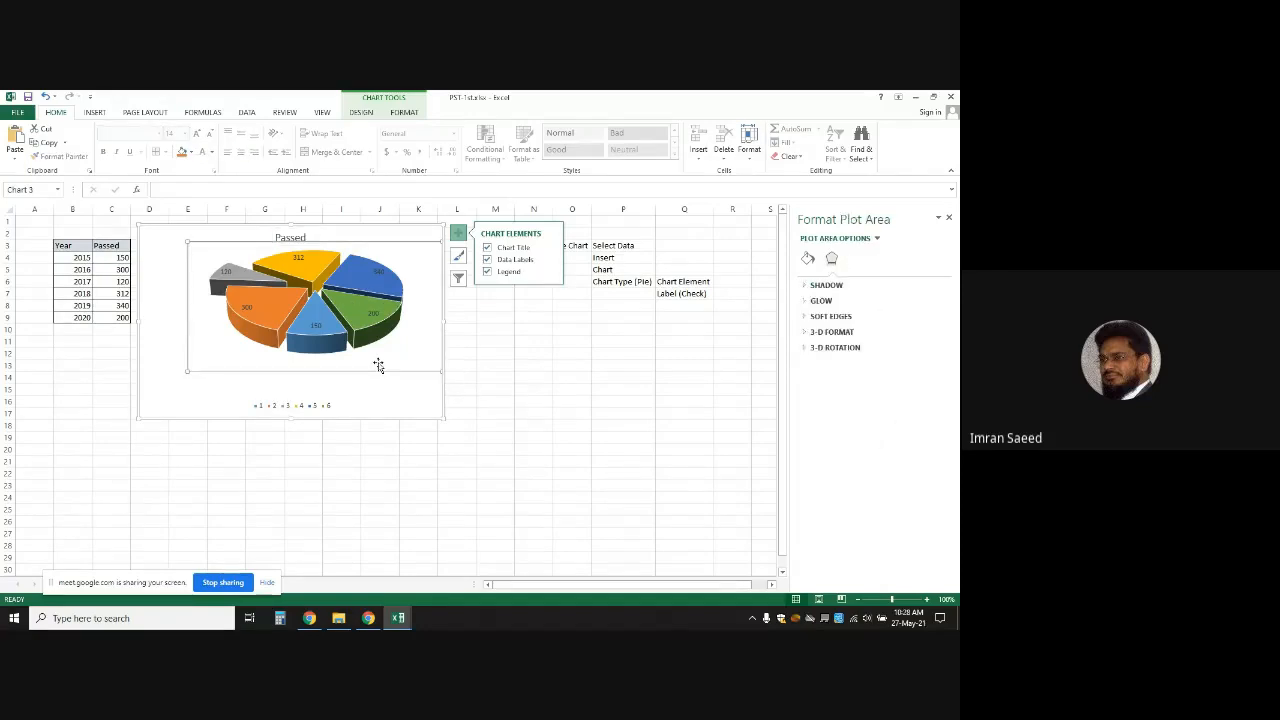
Enter 'Double Click' in Q9 and 'Form Data Series' in Q10
click(534, 403)
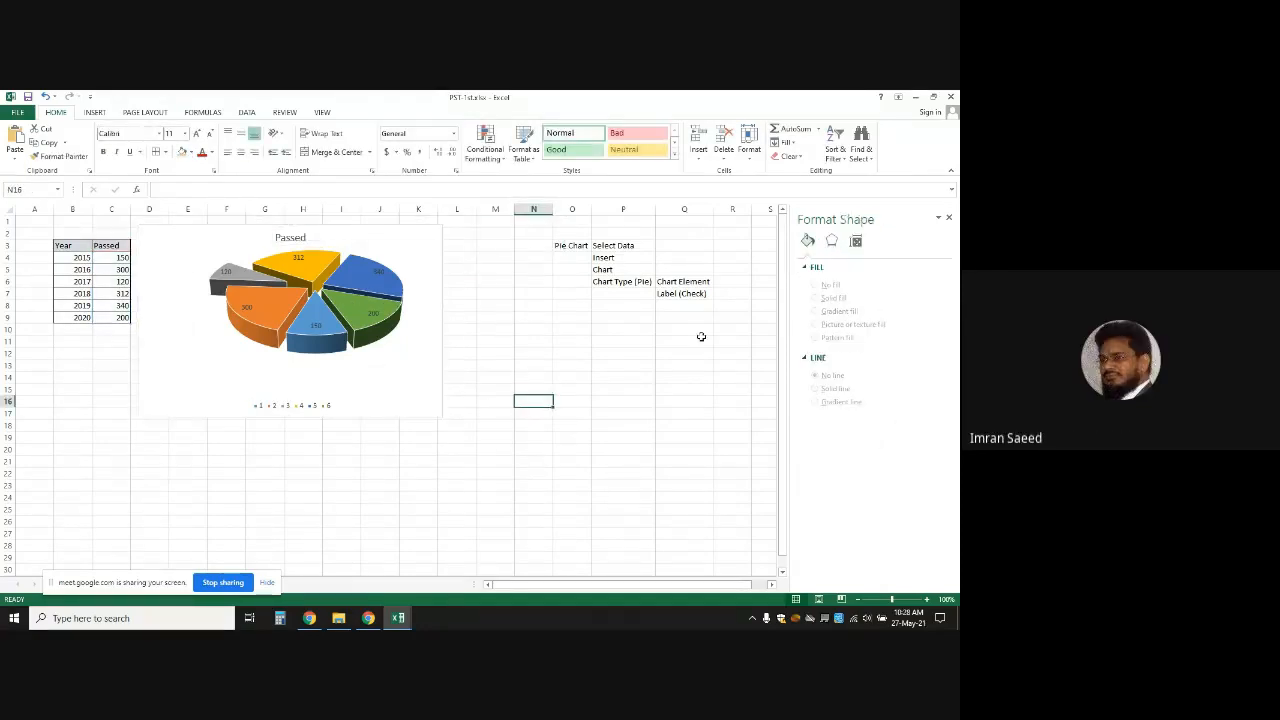
click(677, 315)
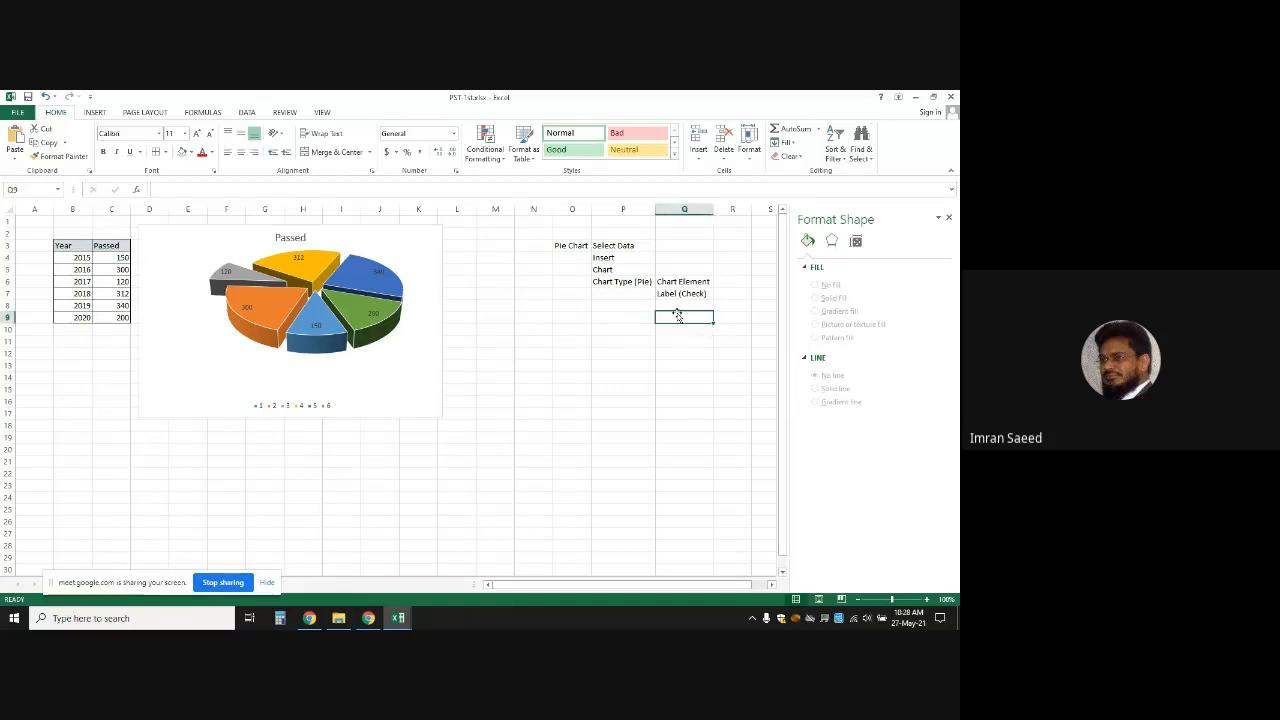
click(344, 291)
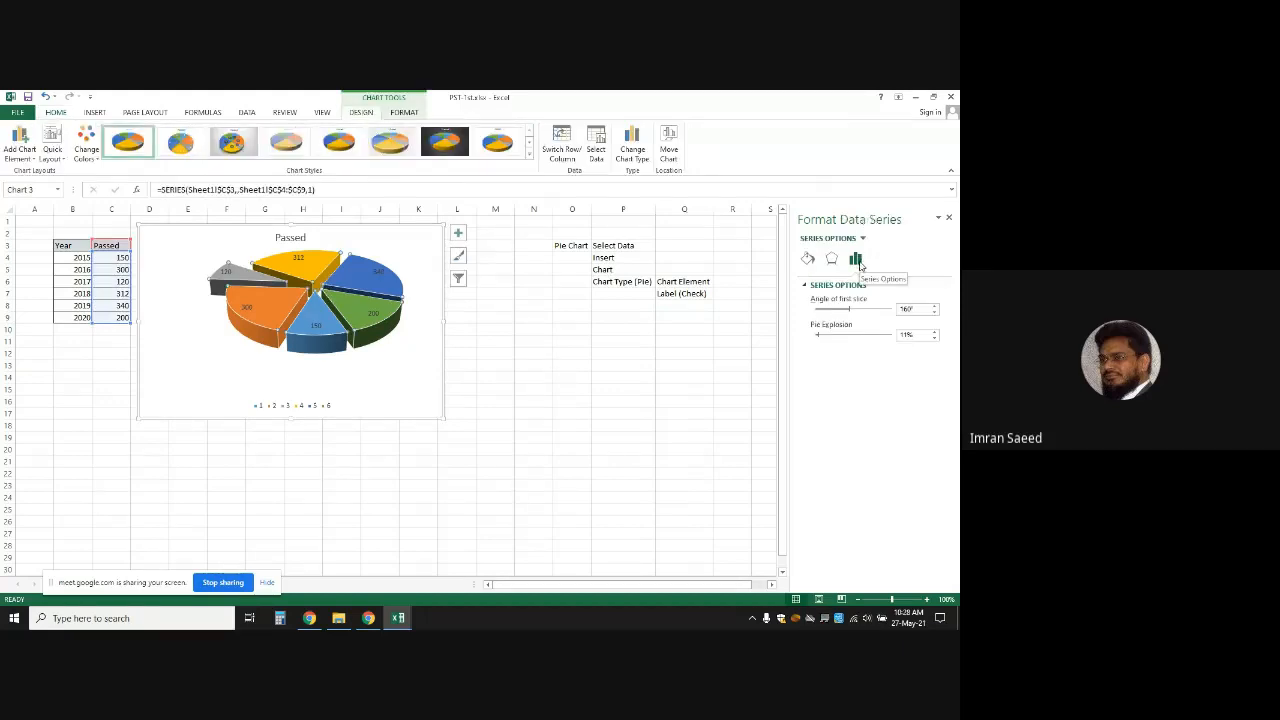
click(684, 318)
text(Double Cli)
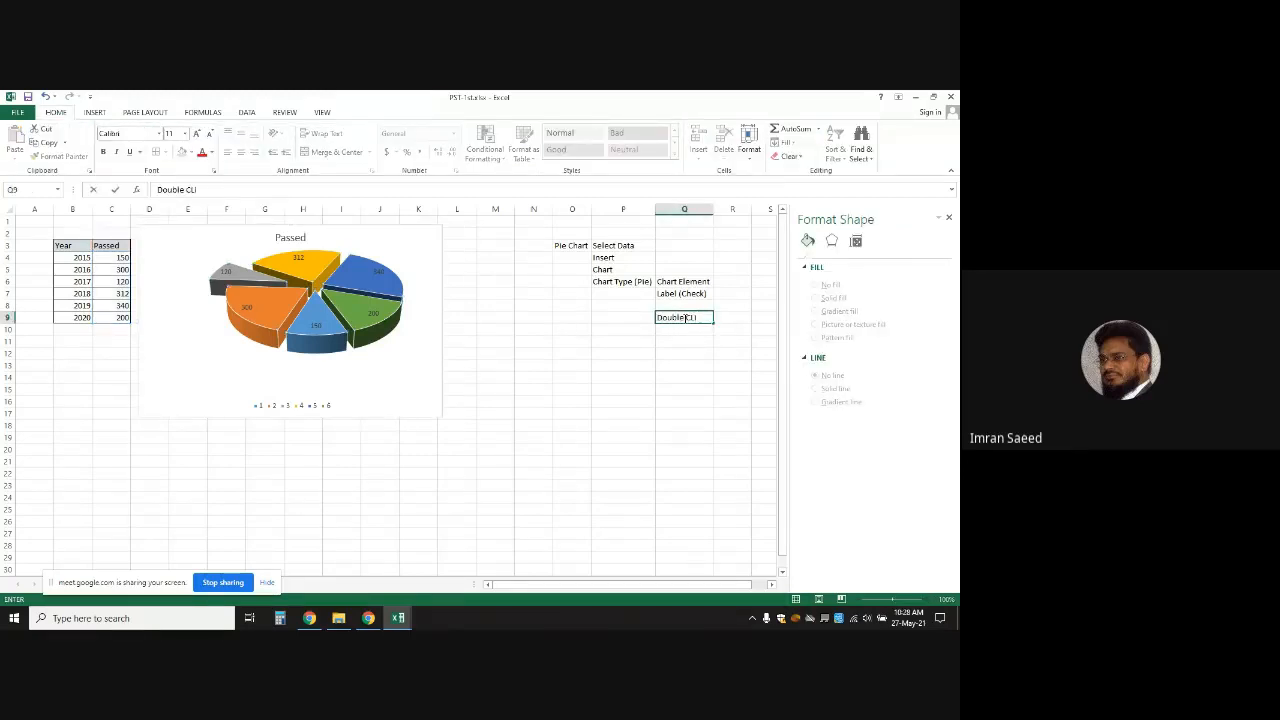
text(ck)
key(Return)
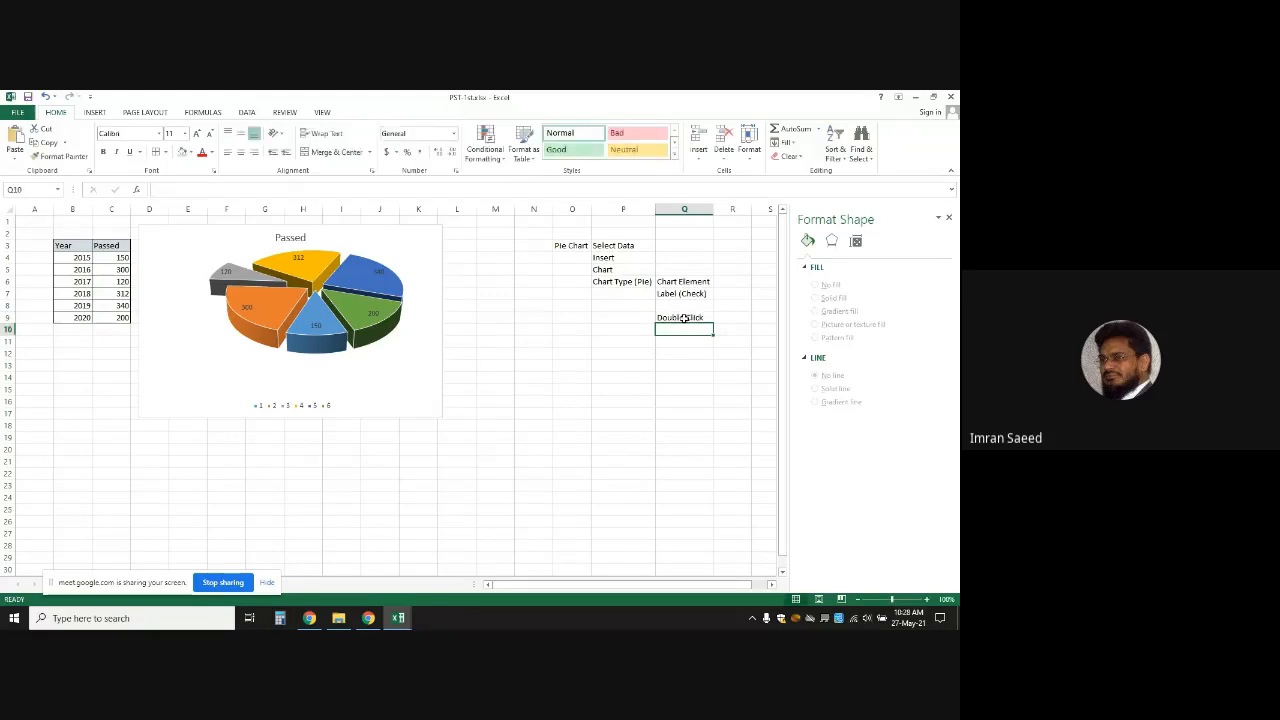
text(F)
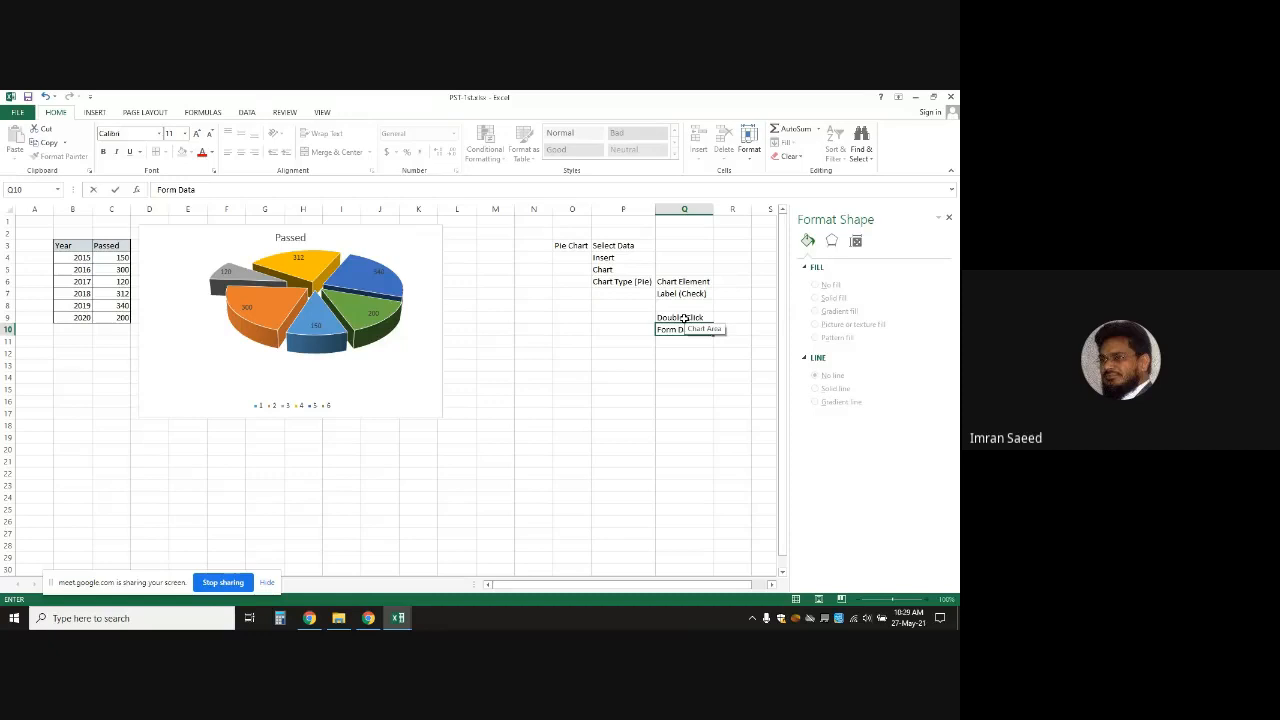
text(orm Data)
click(345, 289)
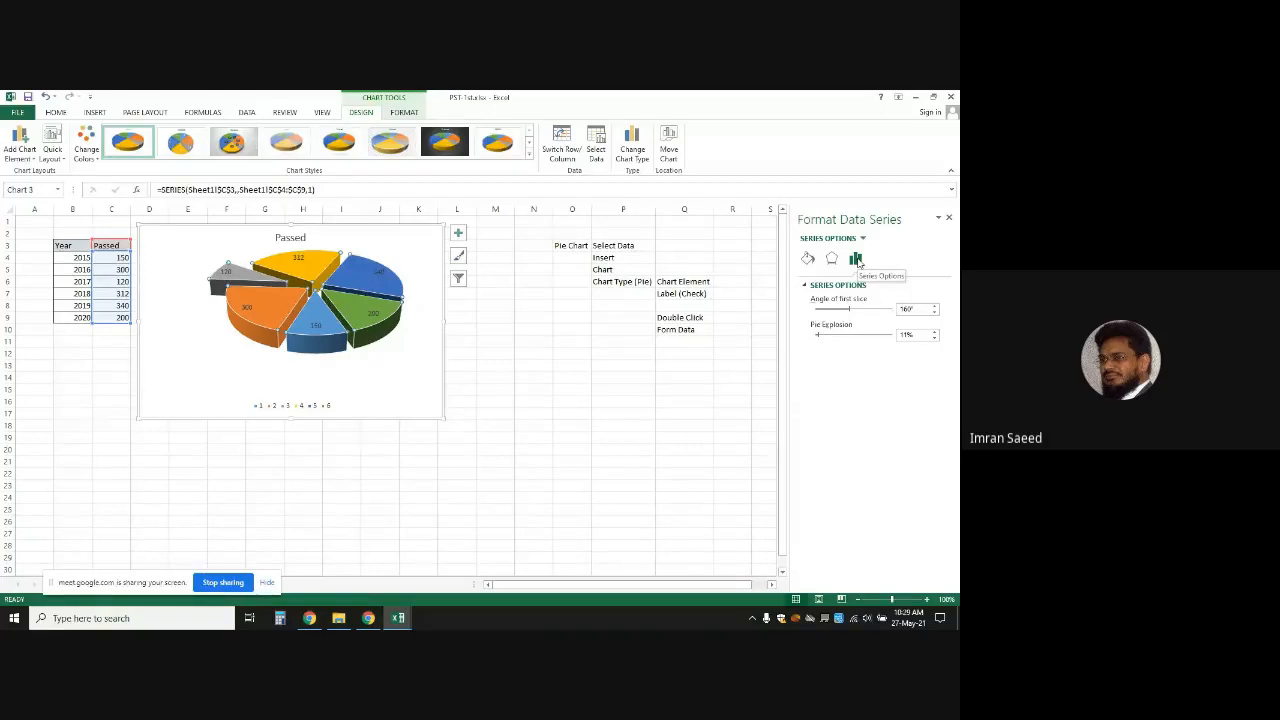
click(698, 330)
double_click(698, 330)
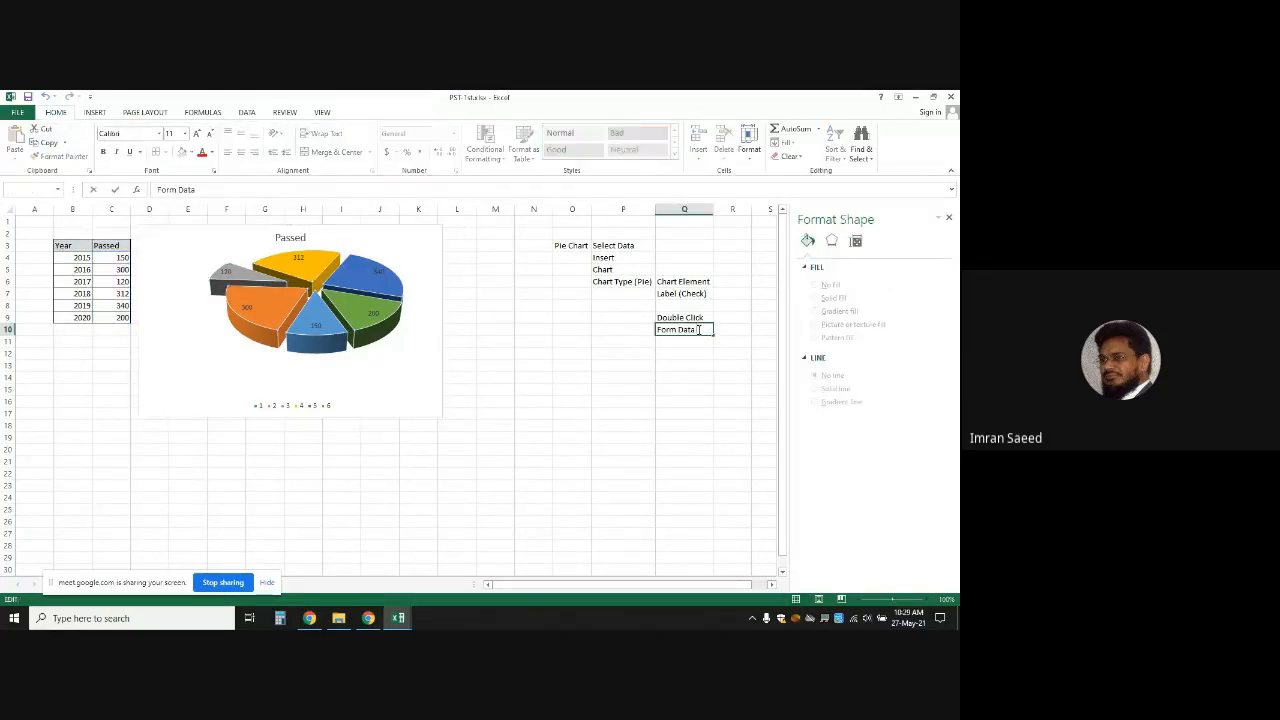
text(Series)
key(Return)
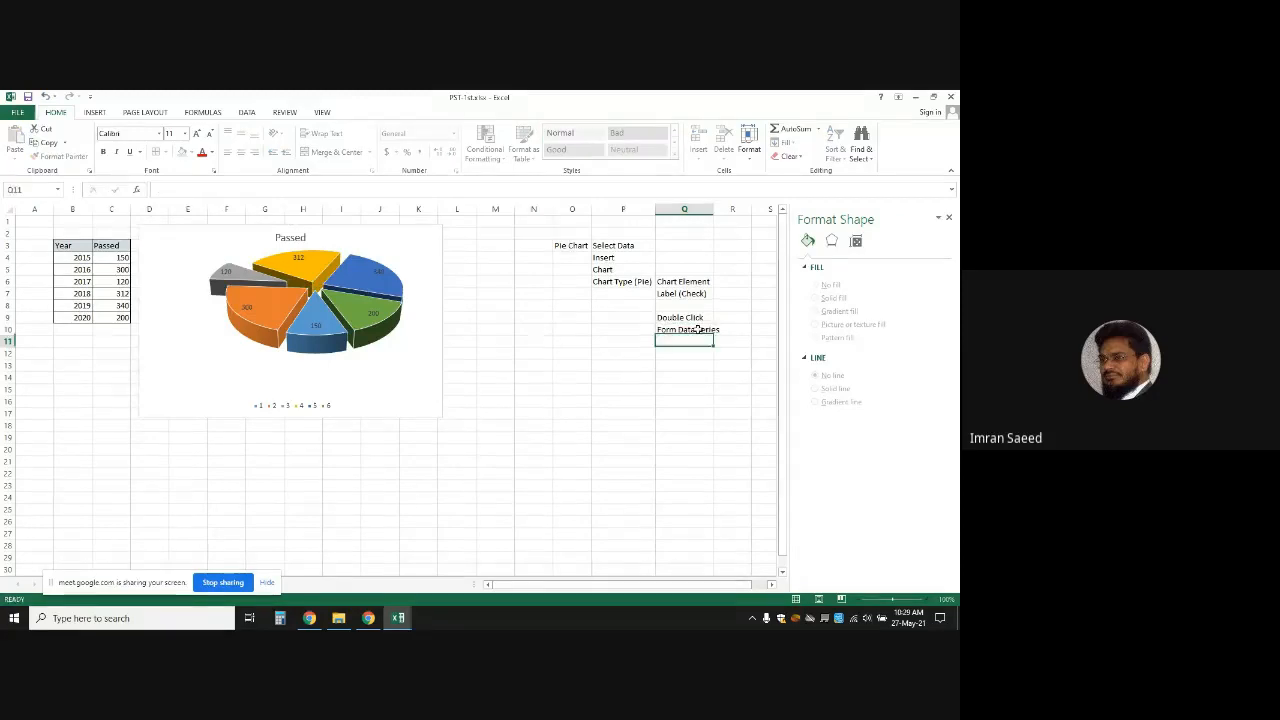
Add 'Series Option', 'Angle', 'Explosion' and '(Single Slice)' in Q11:Q14, then select the pie chart
text(Series)
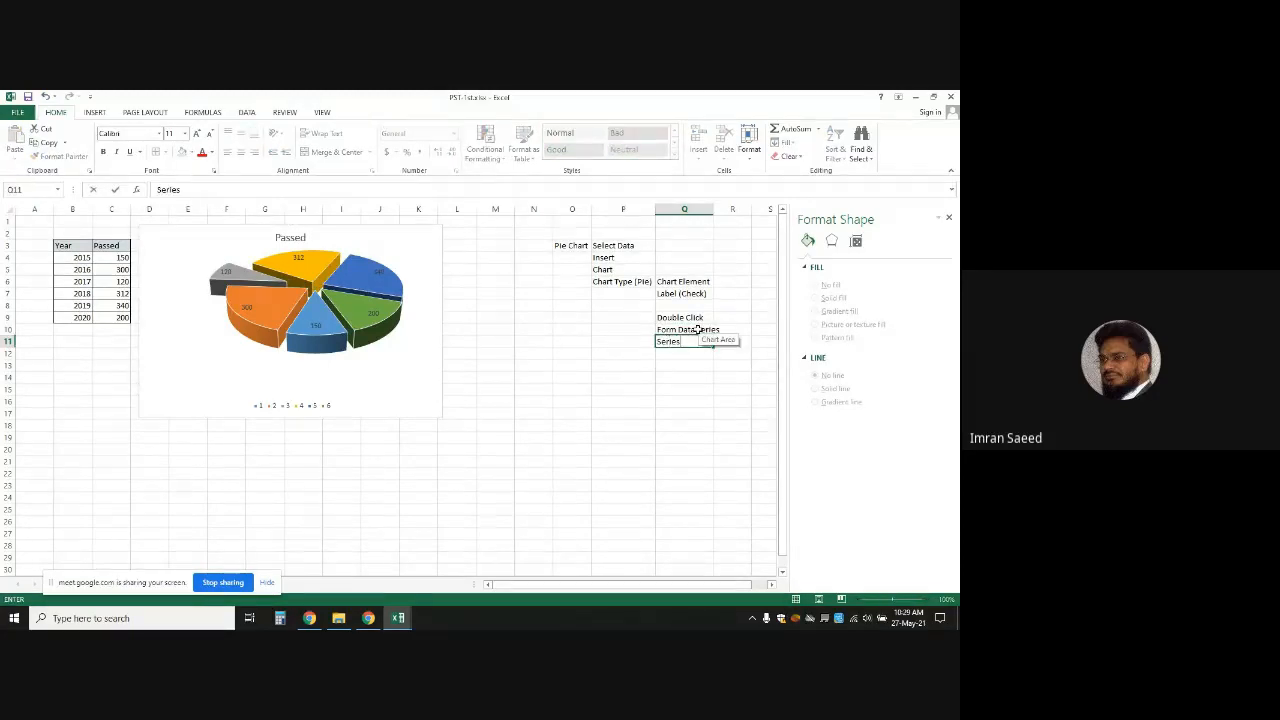
text( Options)
key(Return)
text(Angle)
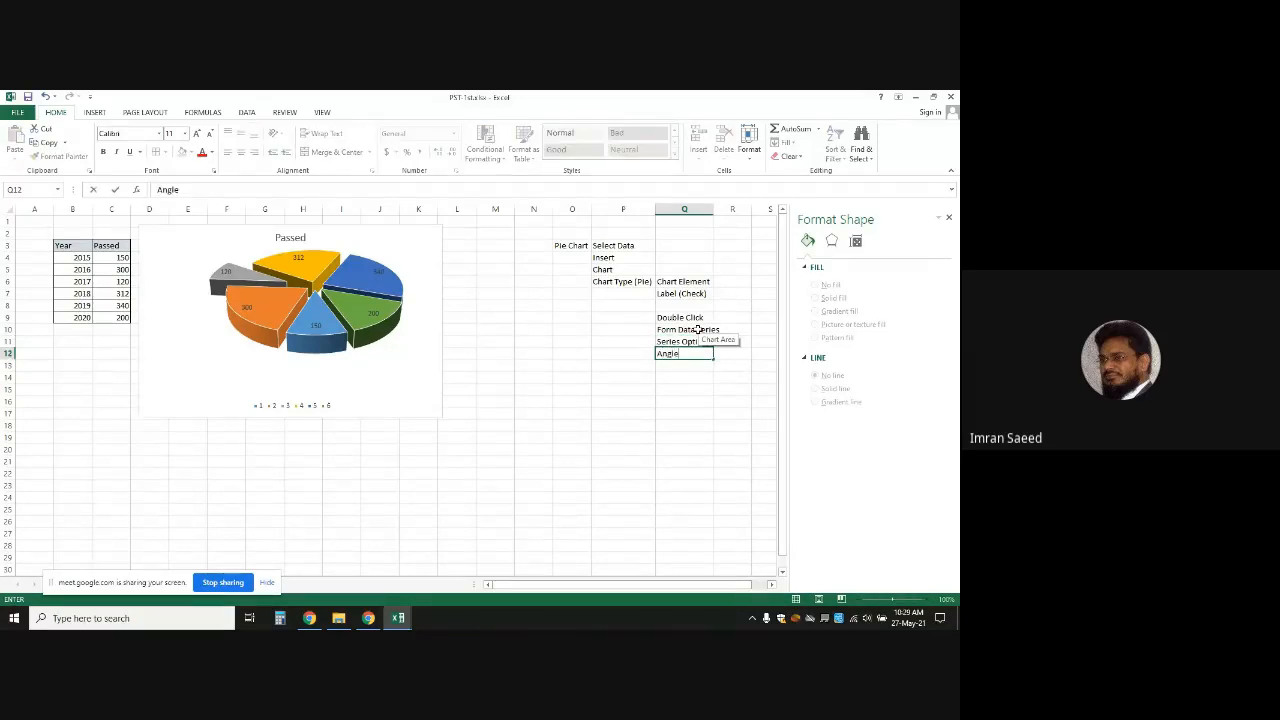
key(Return)
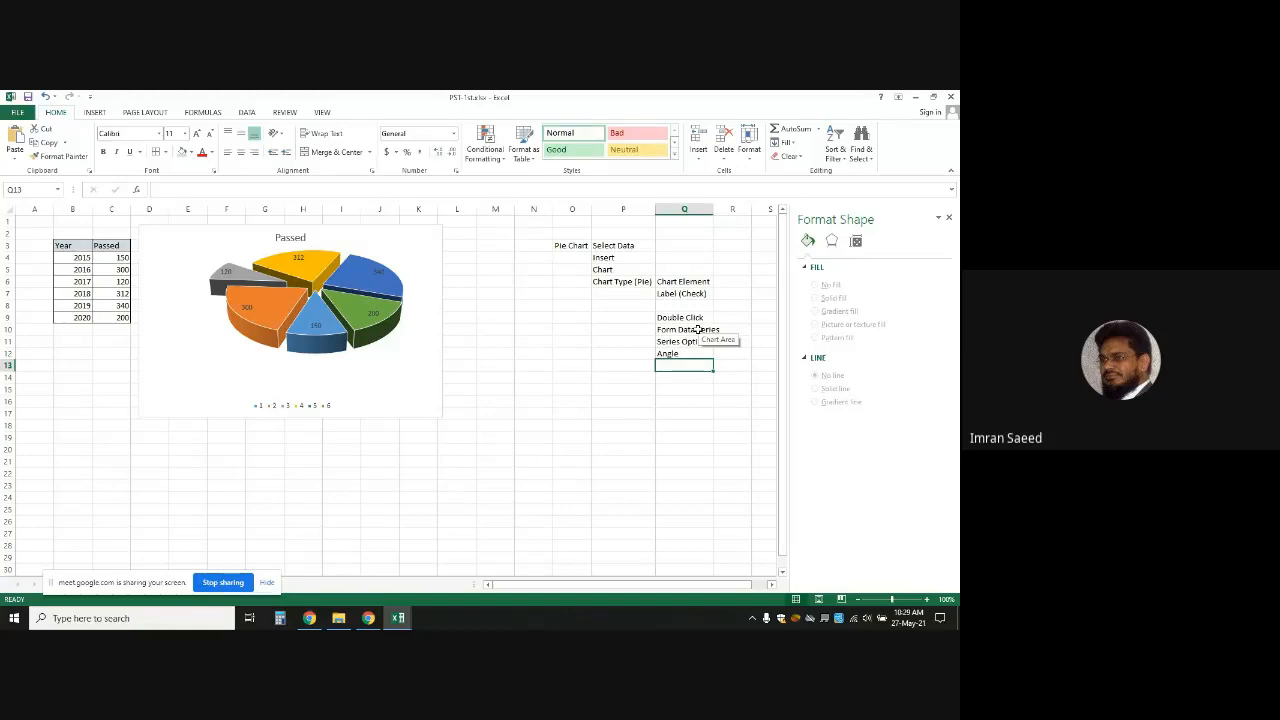
text(Expl)
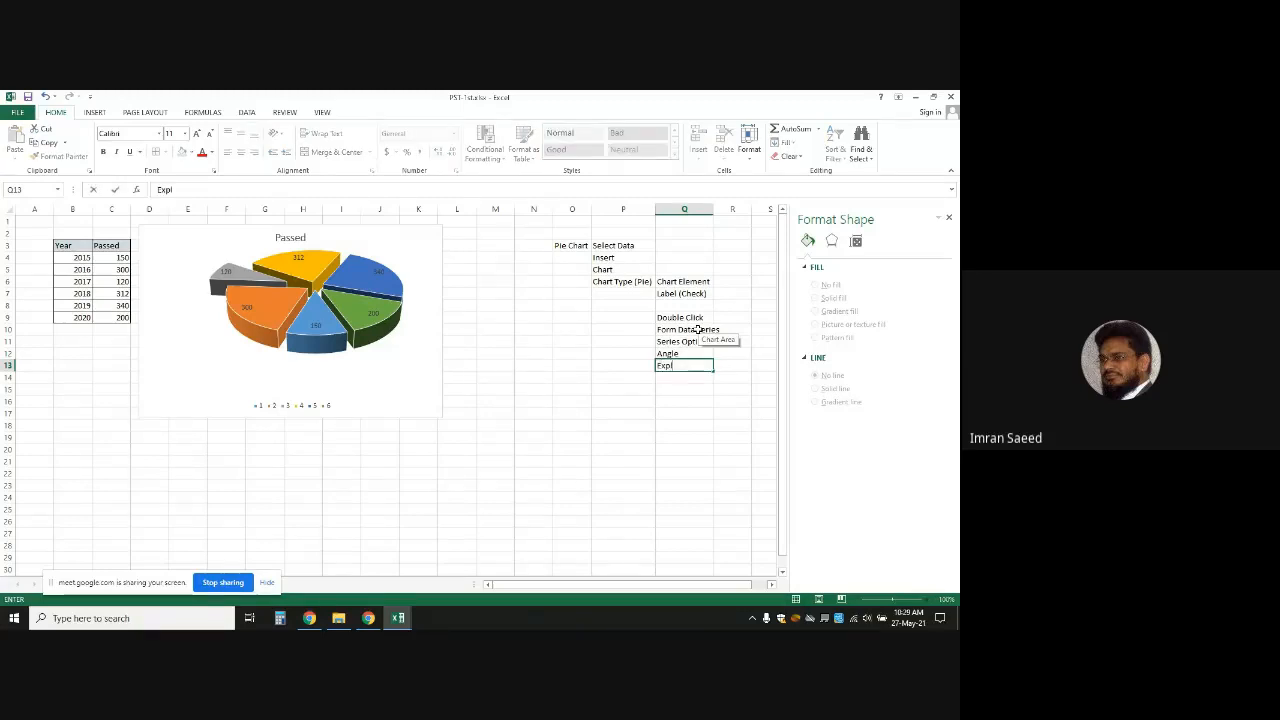
text(osion)
click(669, 399)
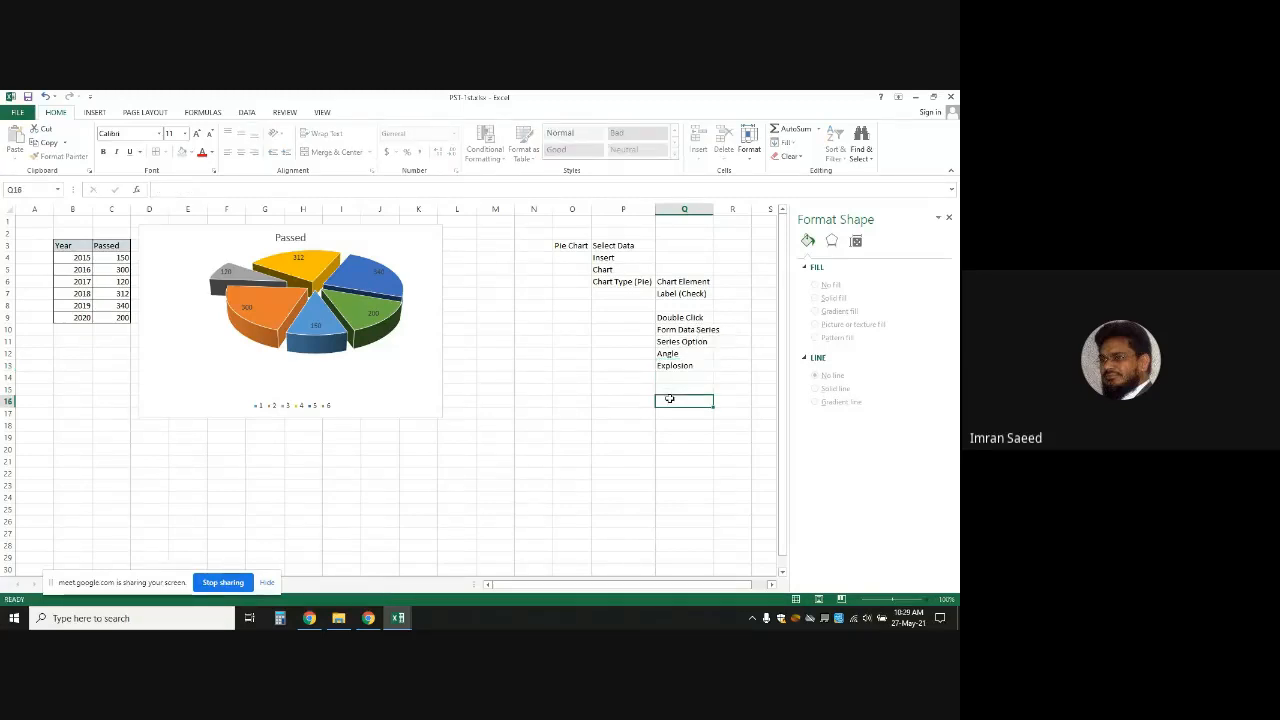
click(672, 379)
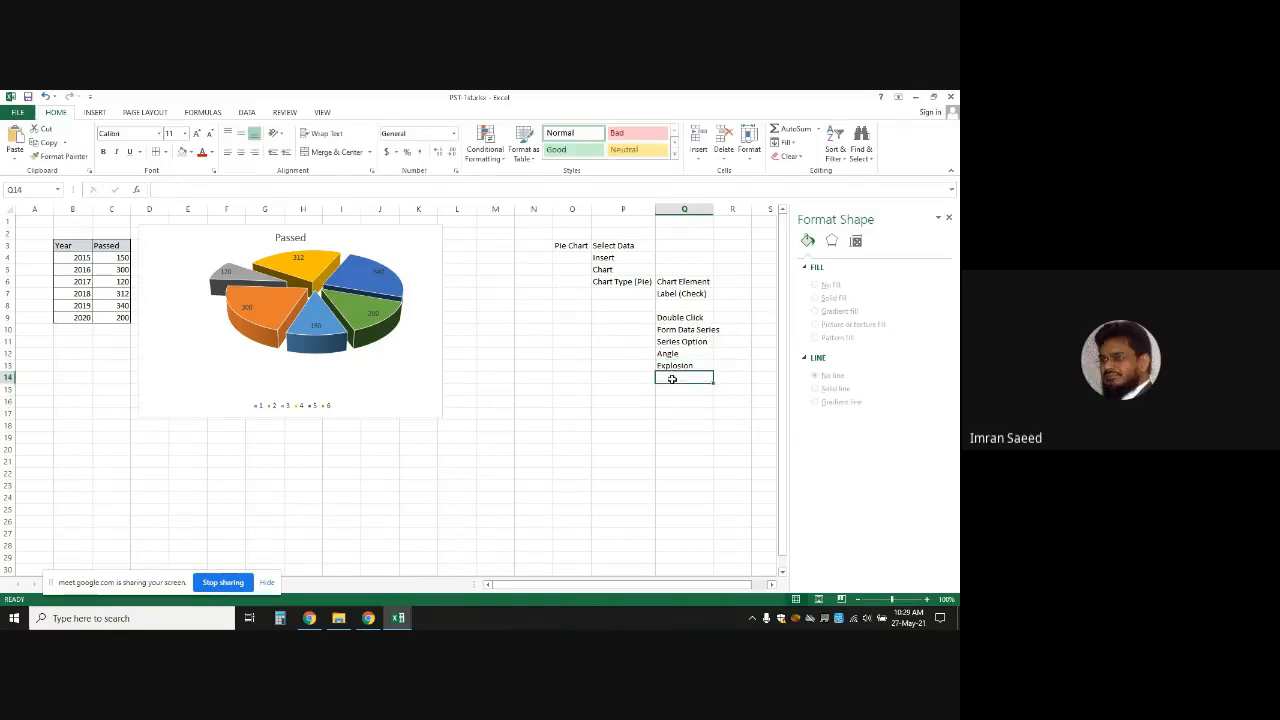
text((Sing)
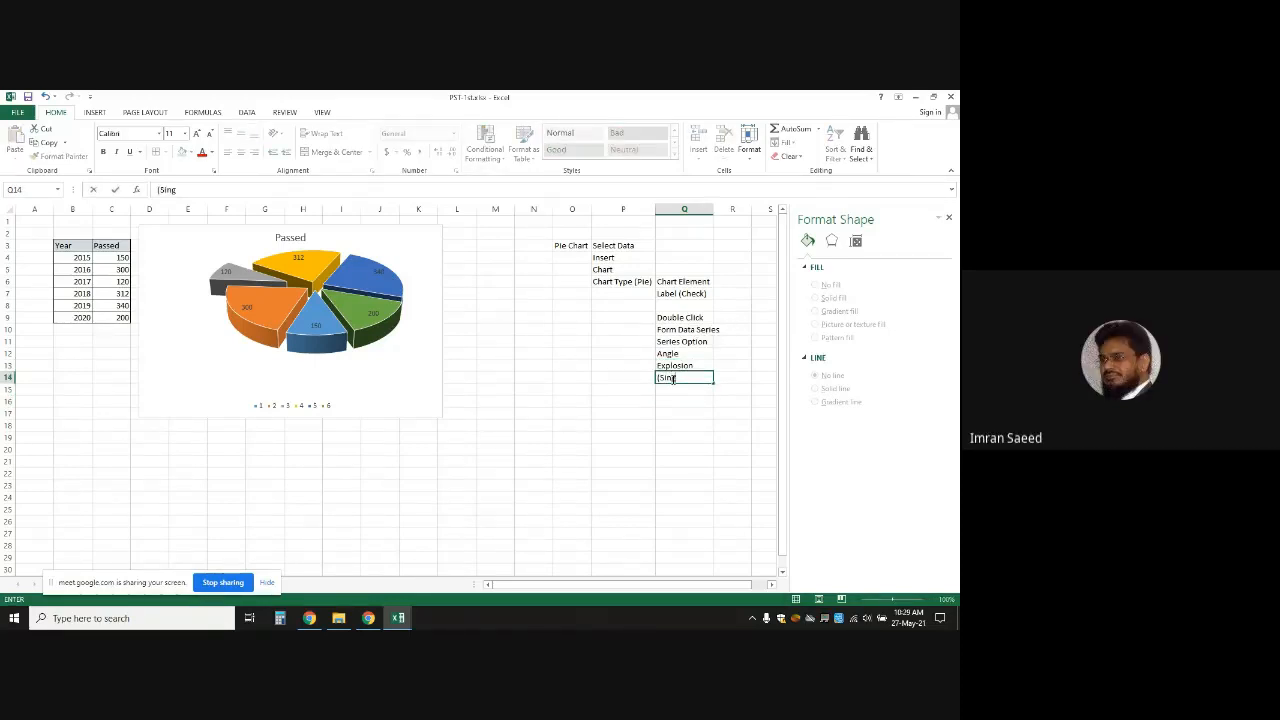
text(le Slice))
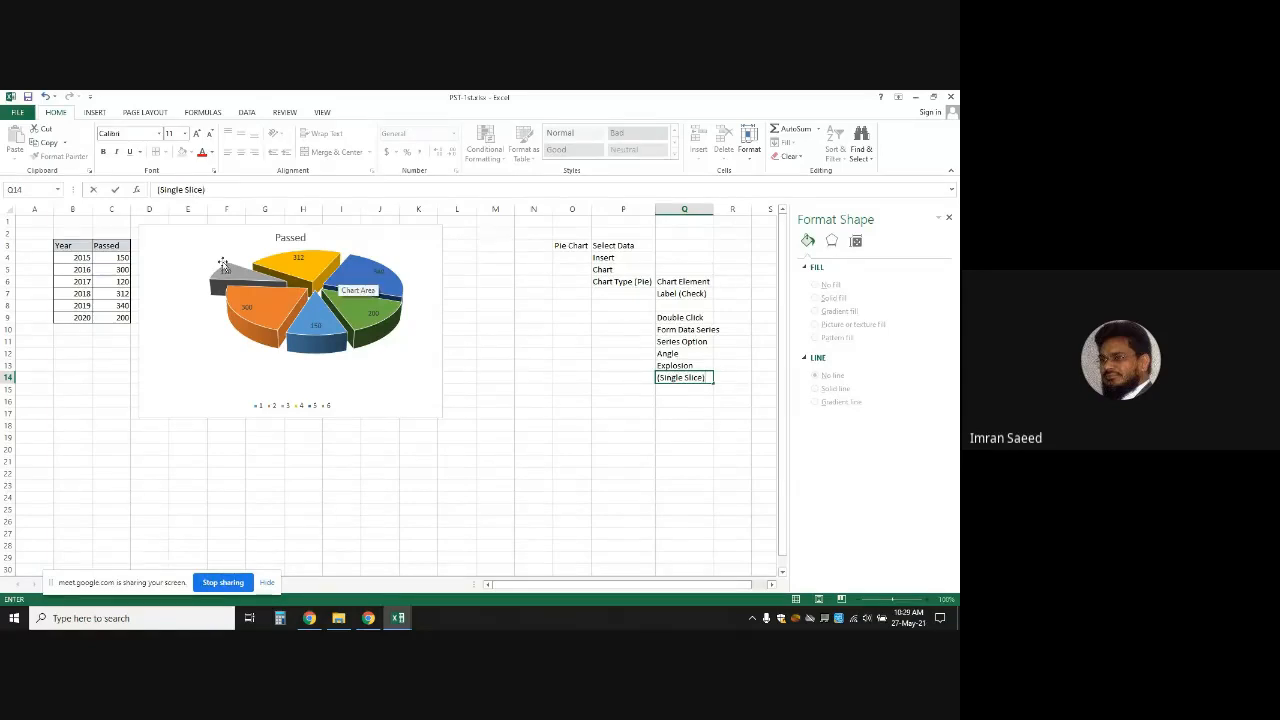
click(228, 273)
click(228, 273)
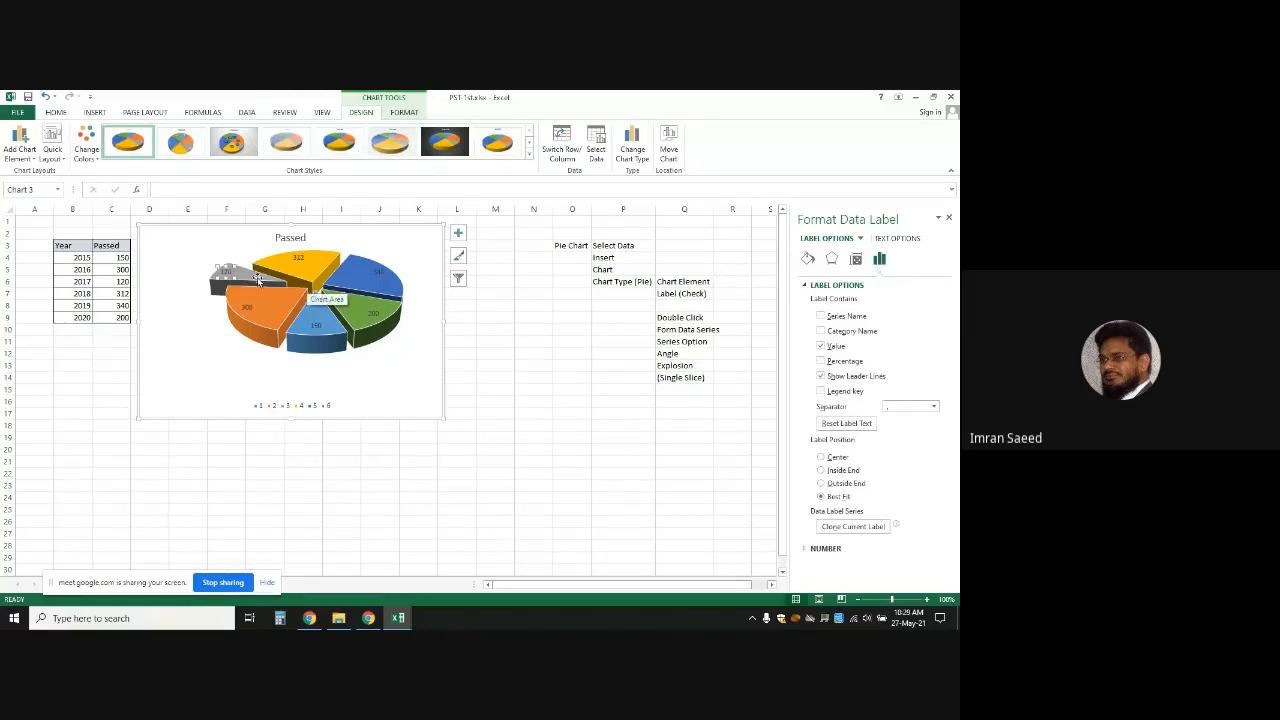
Raise the series Pie Explosion to spread all slices apart
click(258, 281)
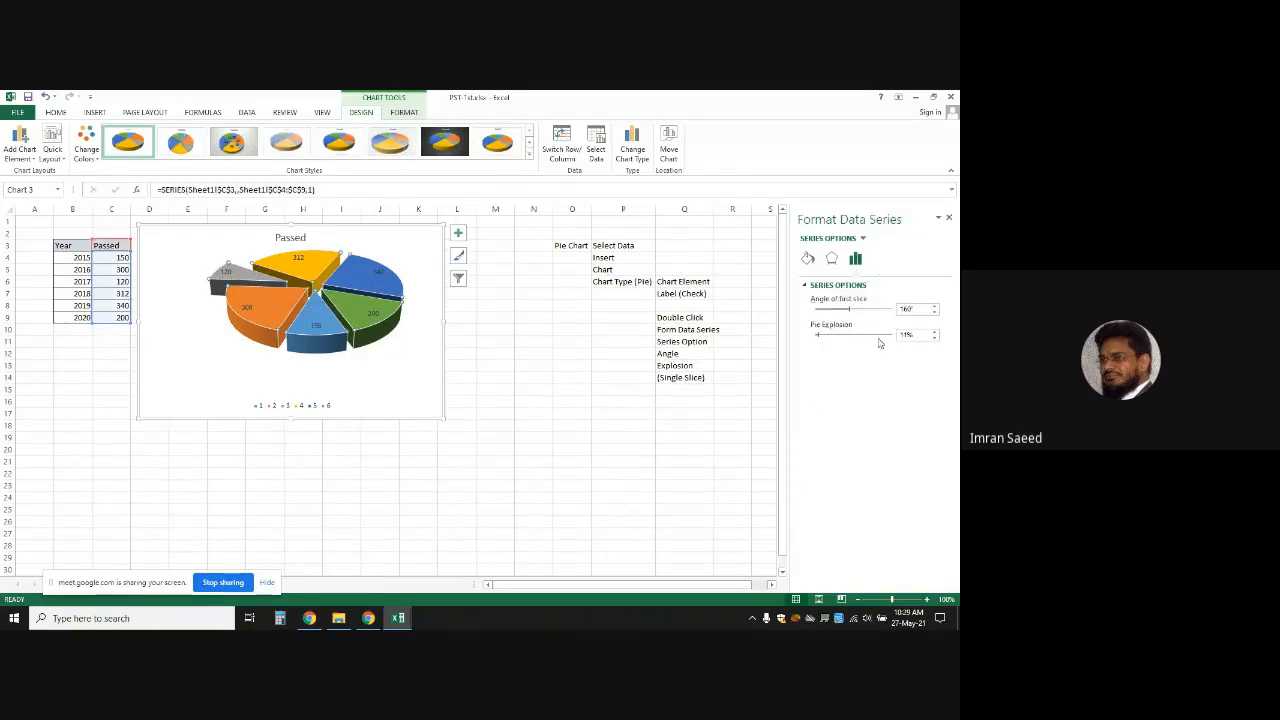
click(936, 333)
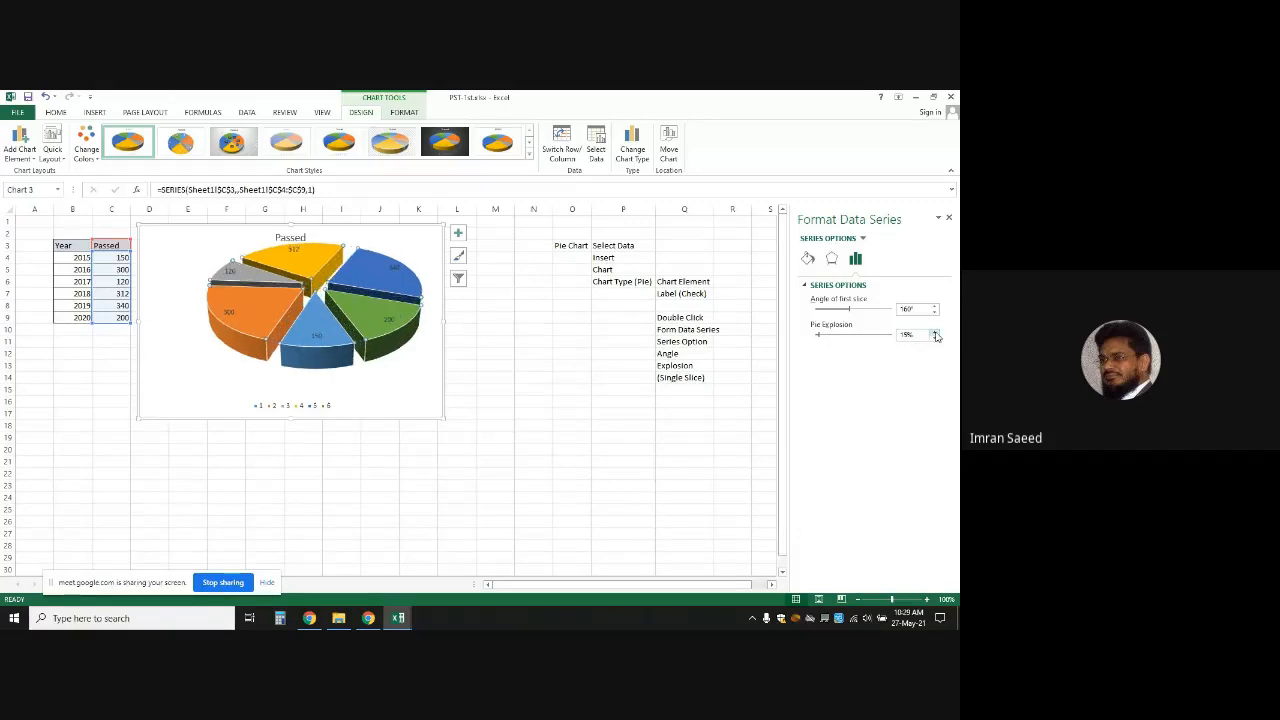
click(936, 333)
drag(530, 316, 412, 358)
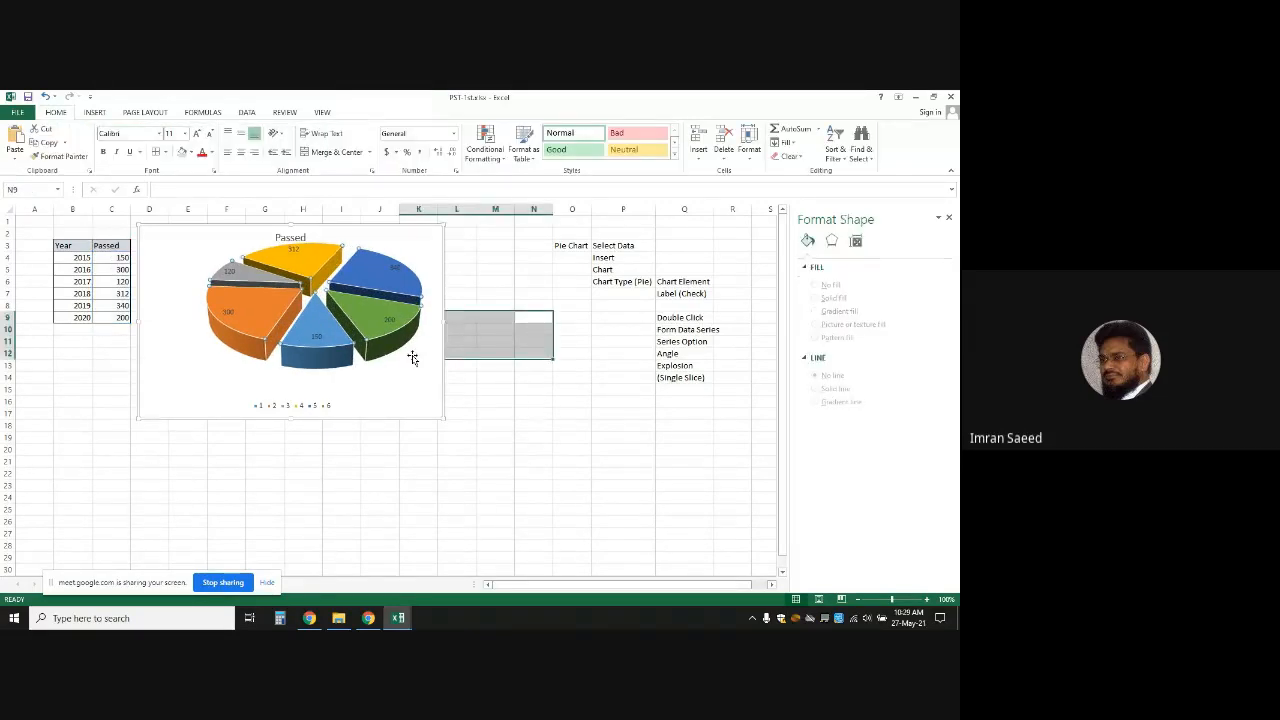
Pull the orange 300 slice out alone with Point Explosion 43%
click(263, 323)
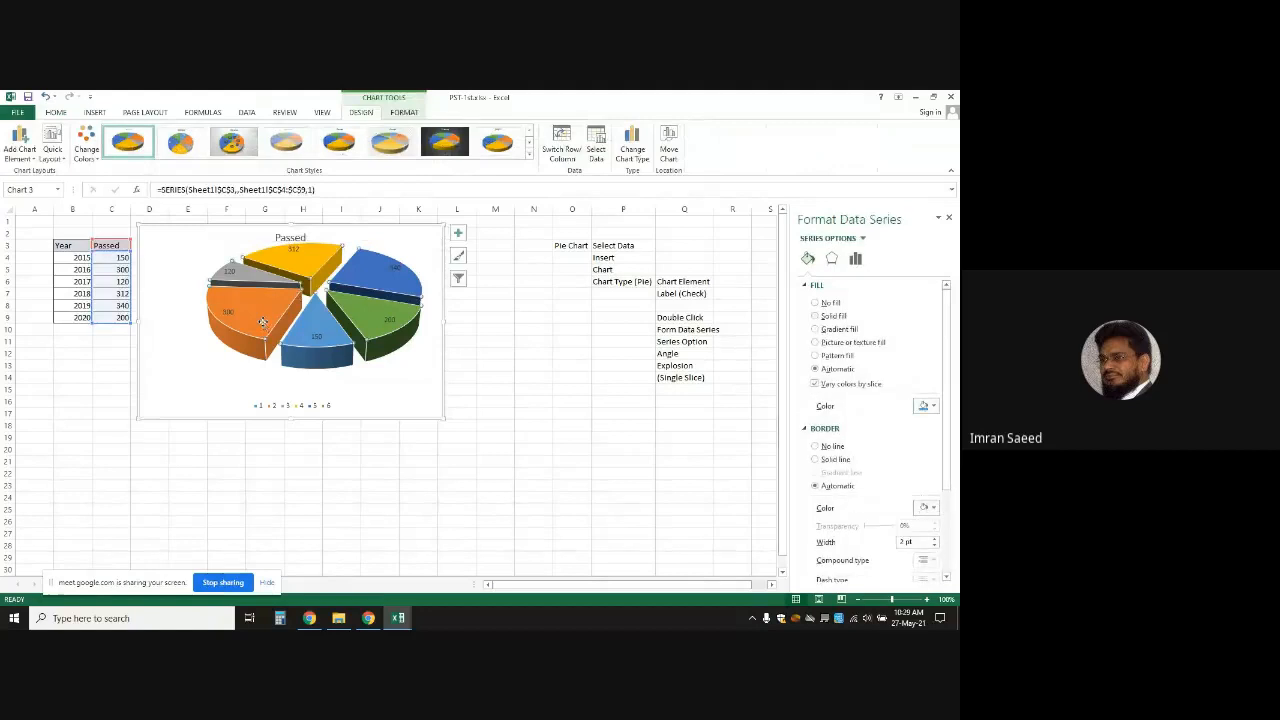
click(263, 322)
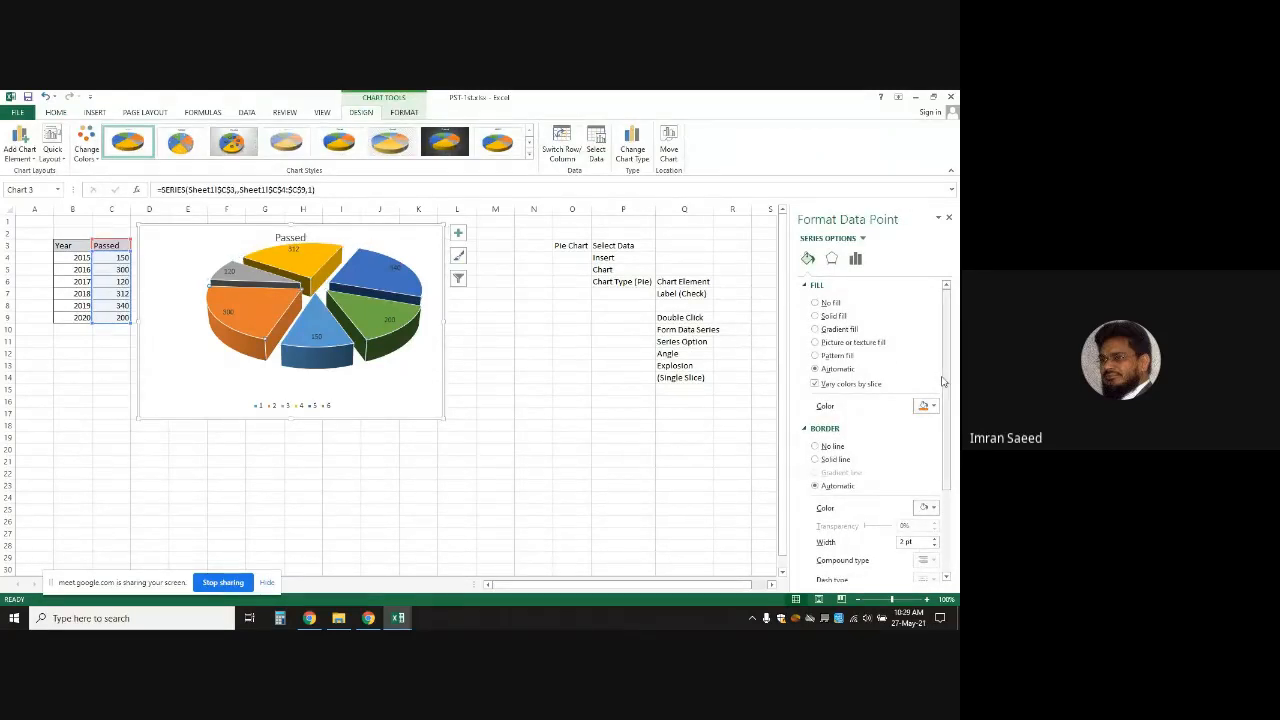
click(856, 260)
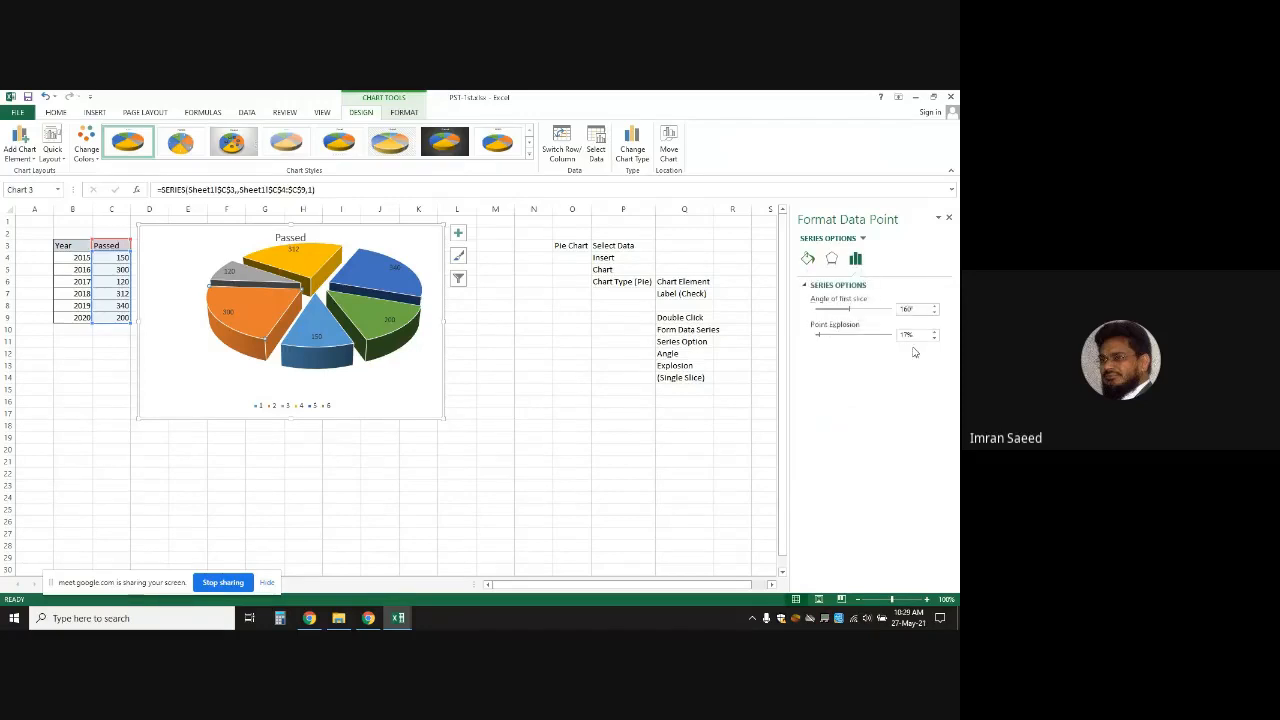
click(935, 333)
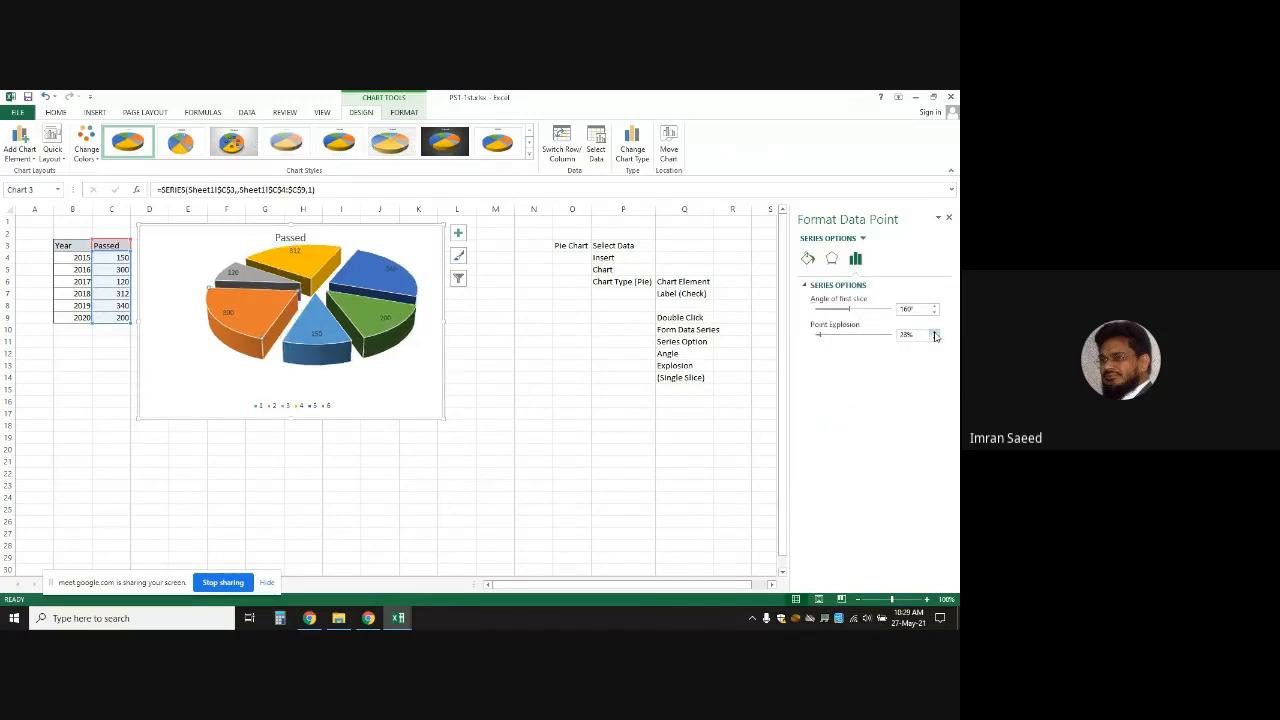
click(935, 333)
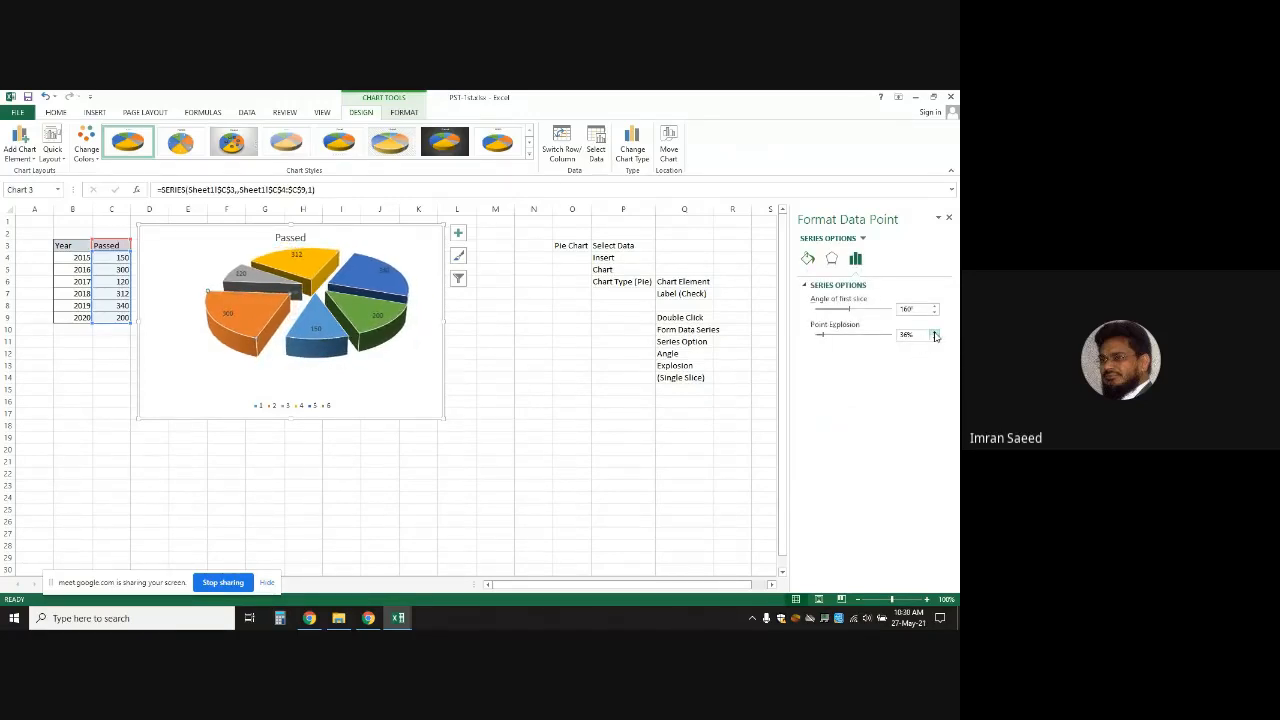
click(493, 376)
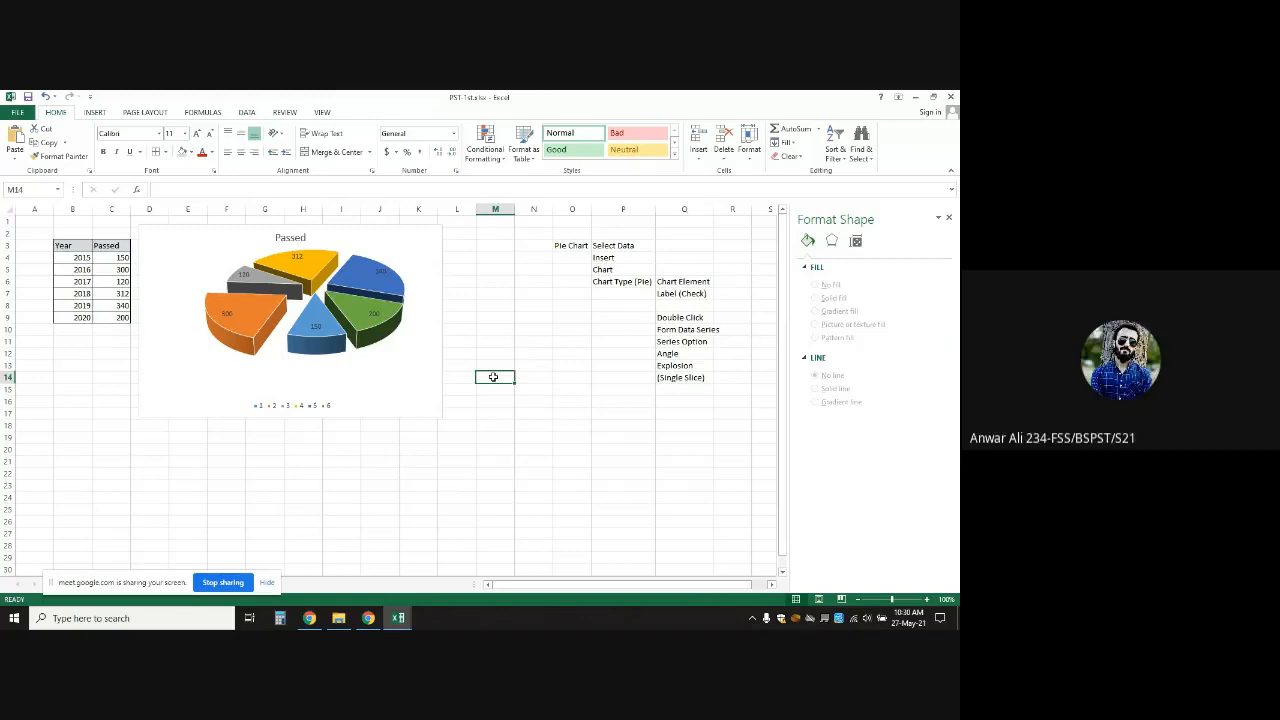
Resize the pie chart to about half its size
click(401, 371)
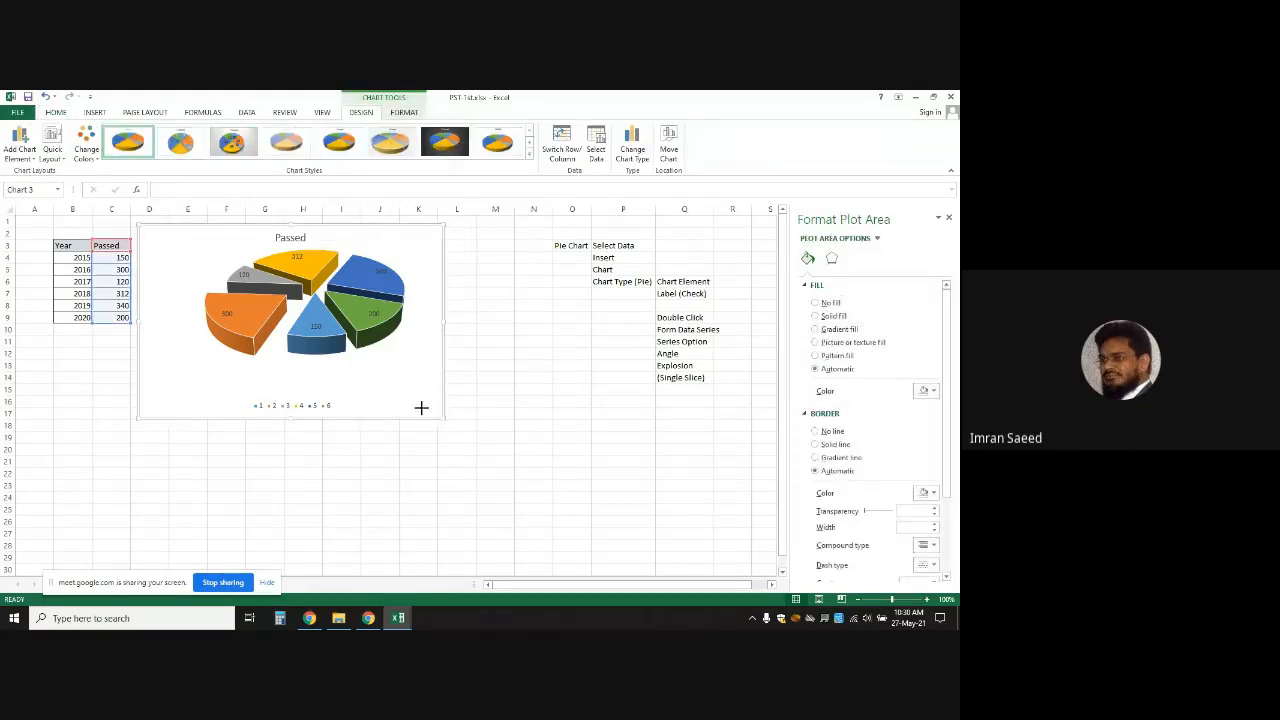
click(319, 343)
drag(320, 344, 320, 344)
click(429, 346)
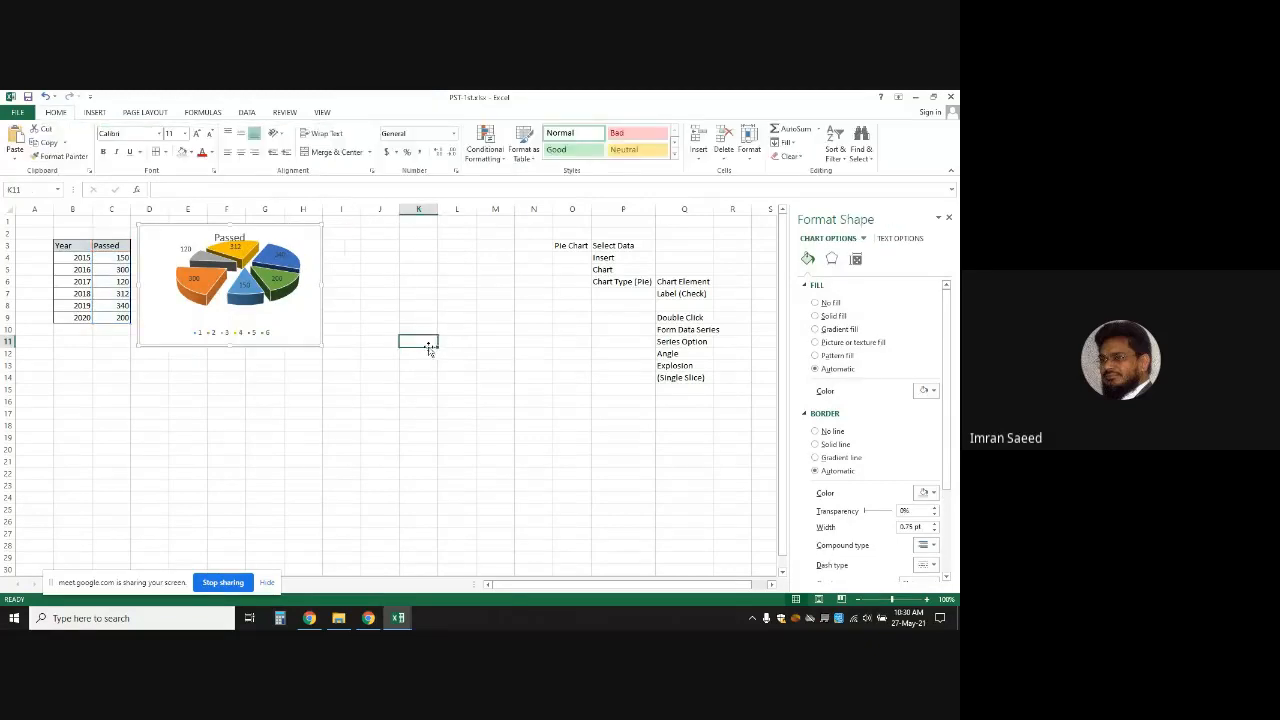
Copy the Year/Passed table B3:C9 and paste it at B17:C23
click(96, 281)
drag(70, 246, 118, 322)
key(ctrl+c)
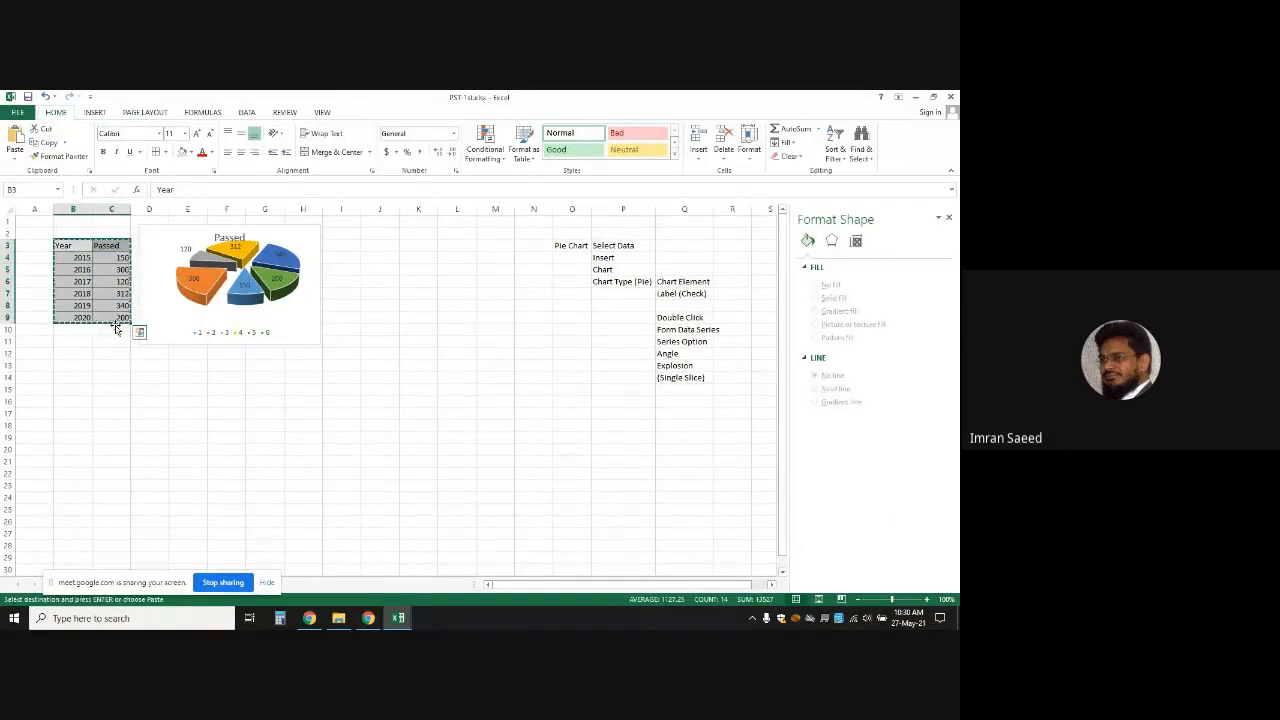
click(68, 410)
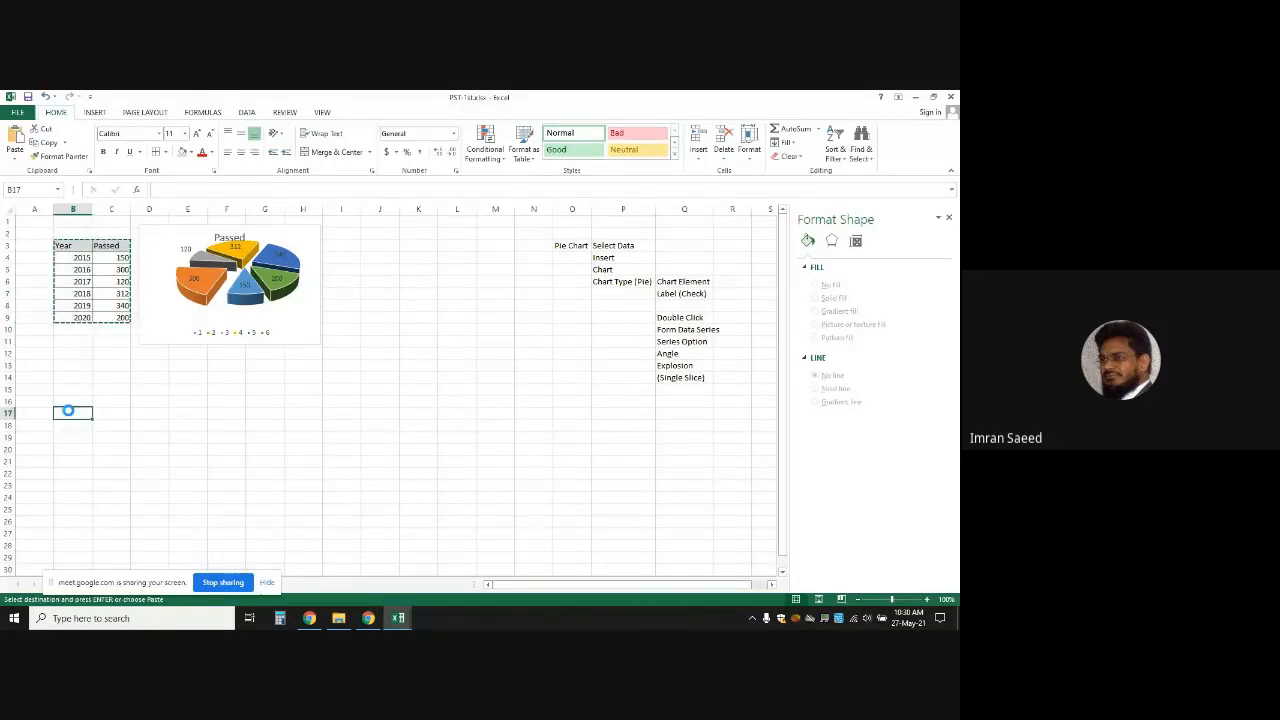
key(ctrl+v)
click(226, 430)
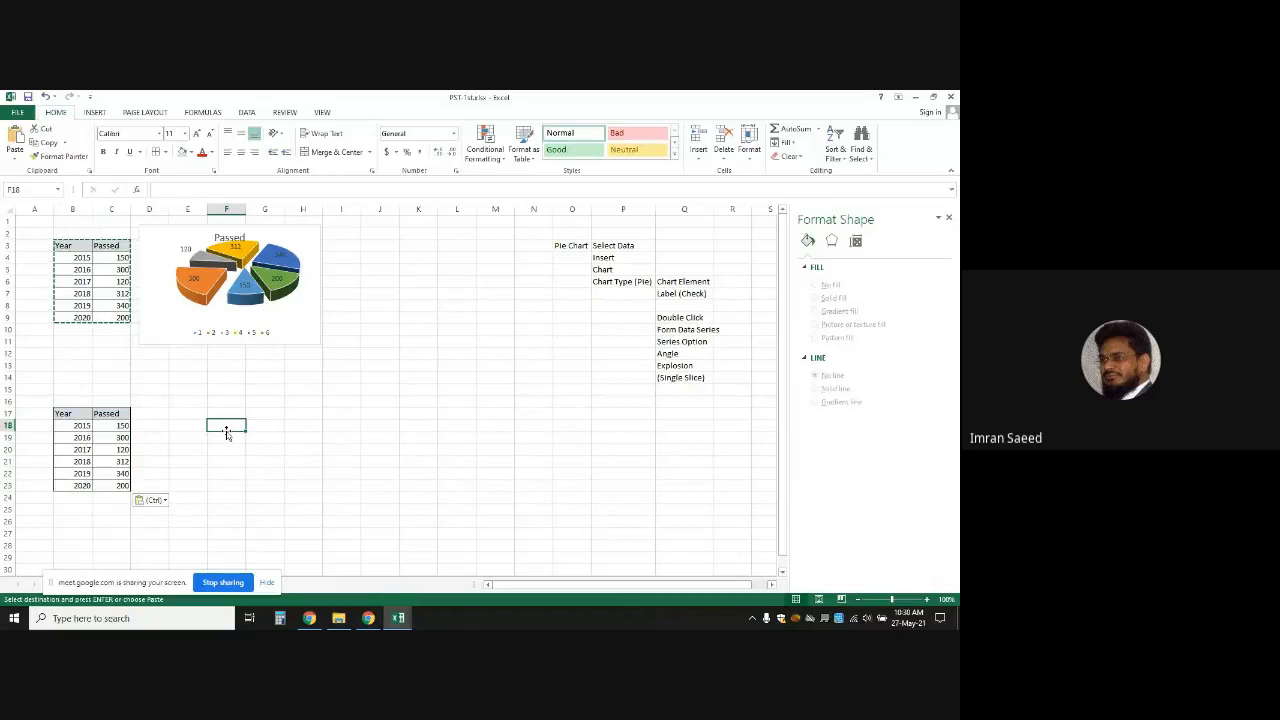
key(Escape)
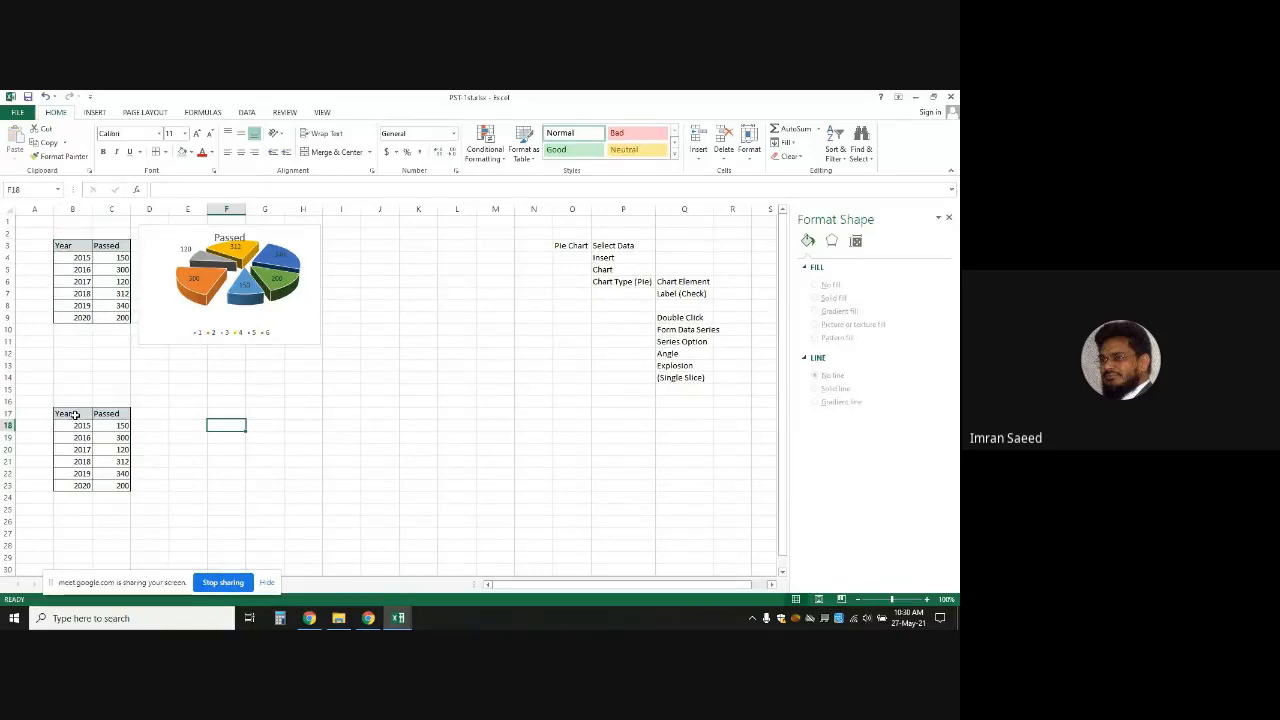
click(255, 387)
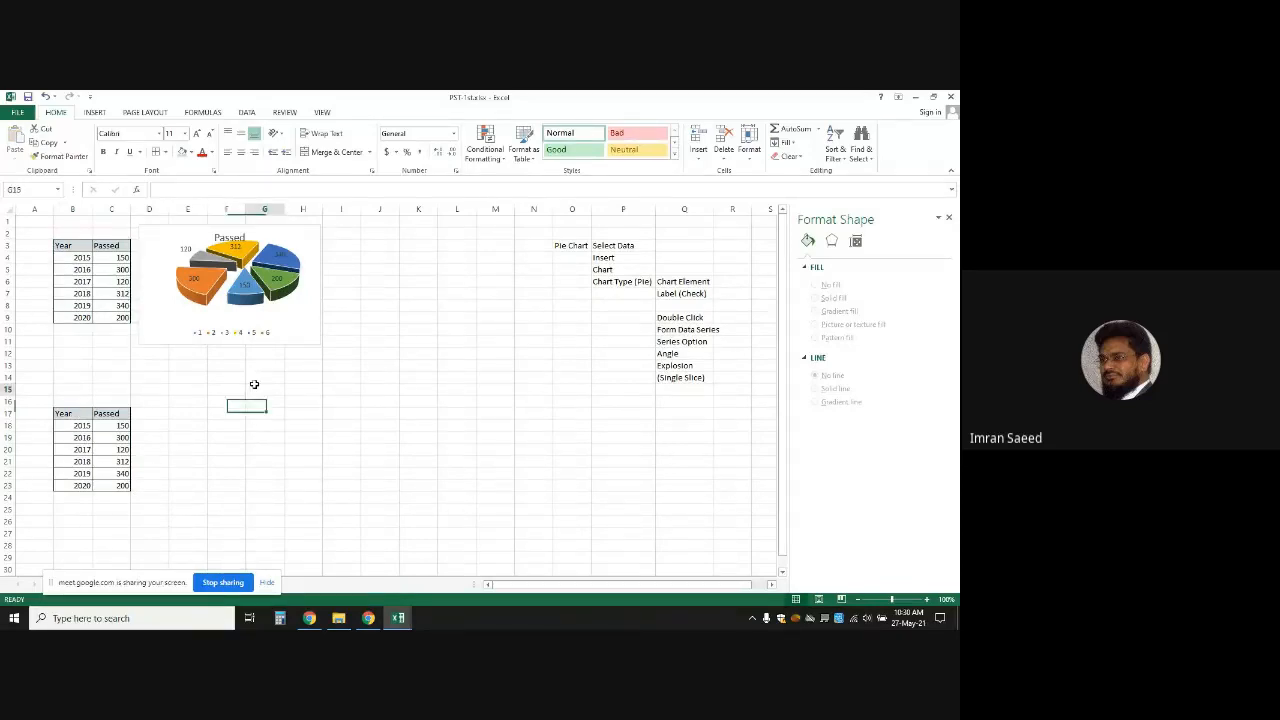
drag(65, 413, 116, 483)
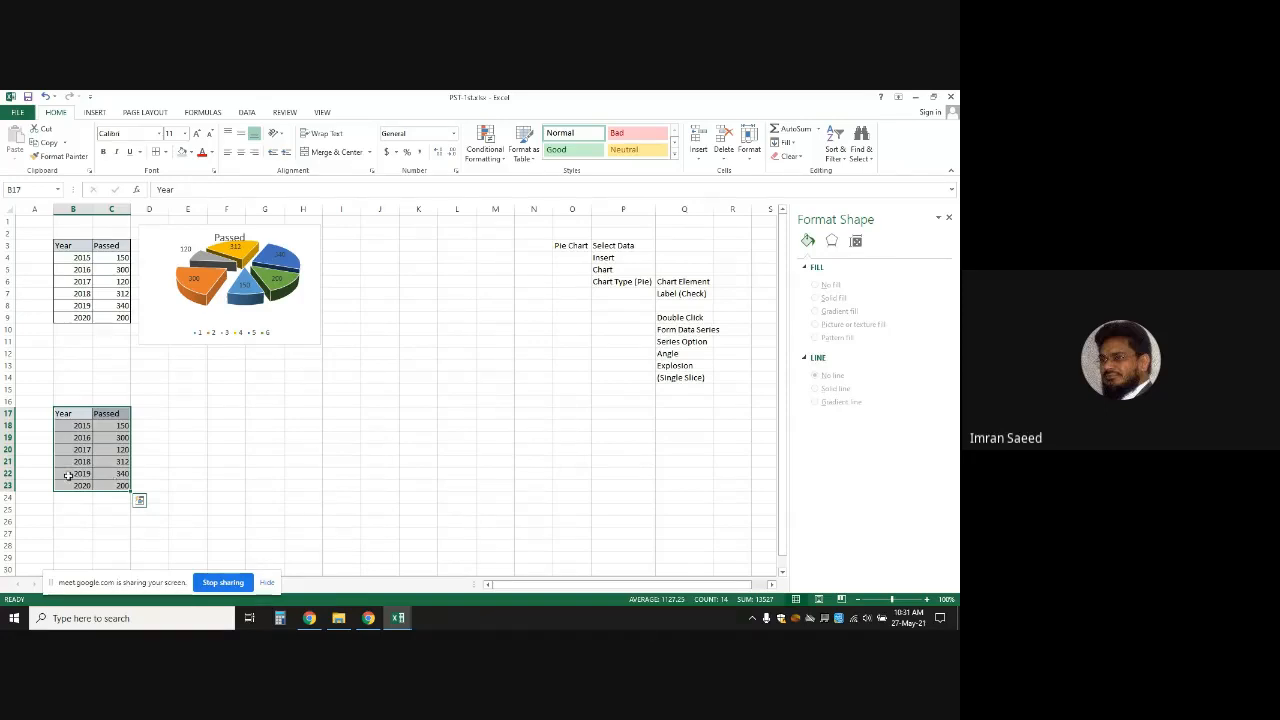
Insert a trial 3-D Clustered Column chart and move it, then undo it and the pasted table
click(95, 112)
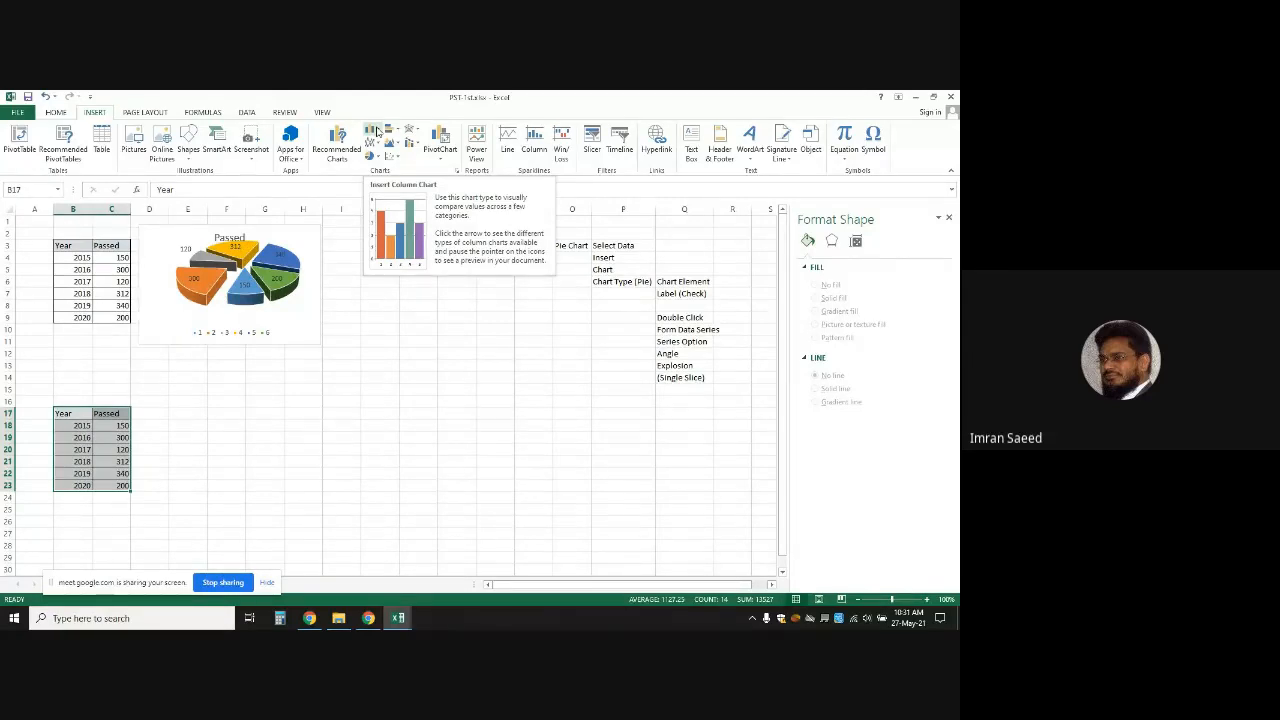
click(377, 133)
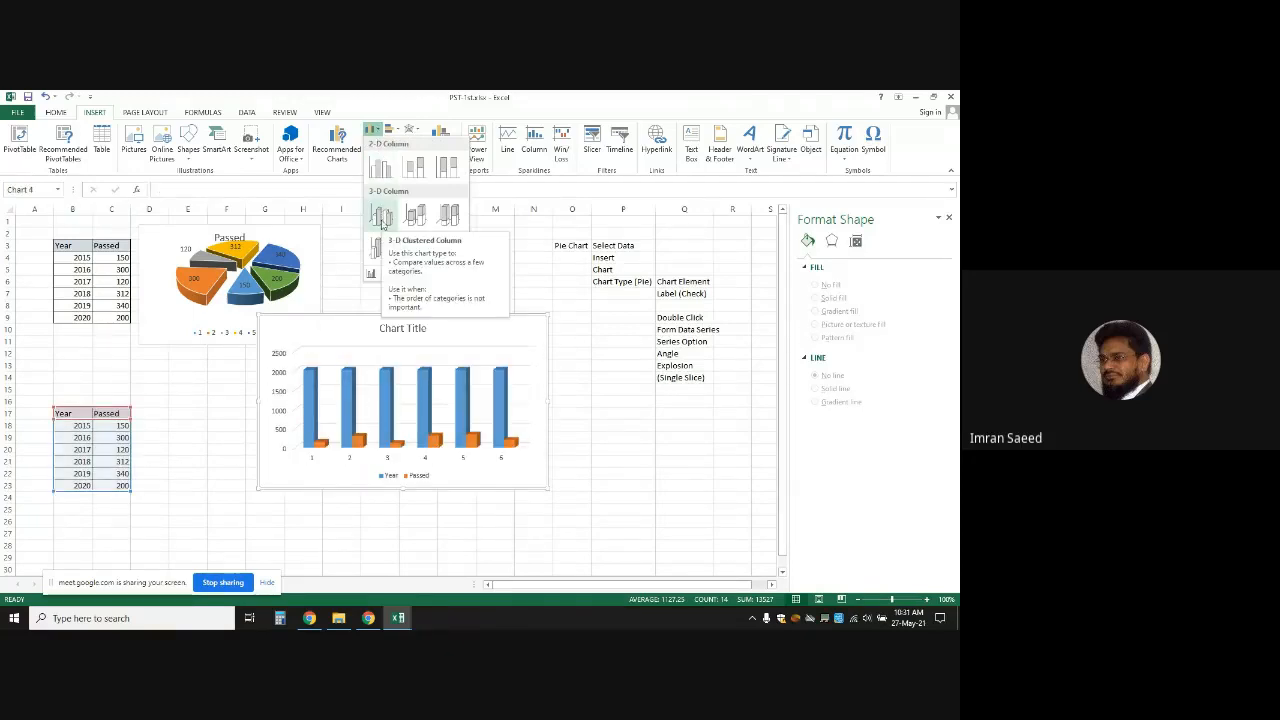
click(381, 217)
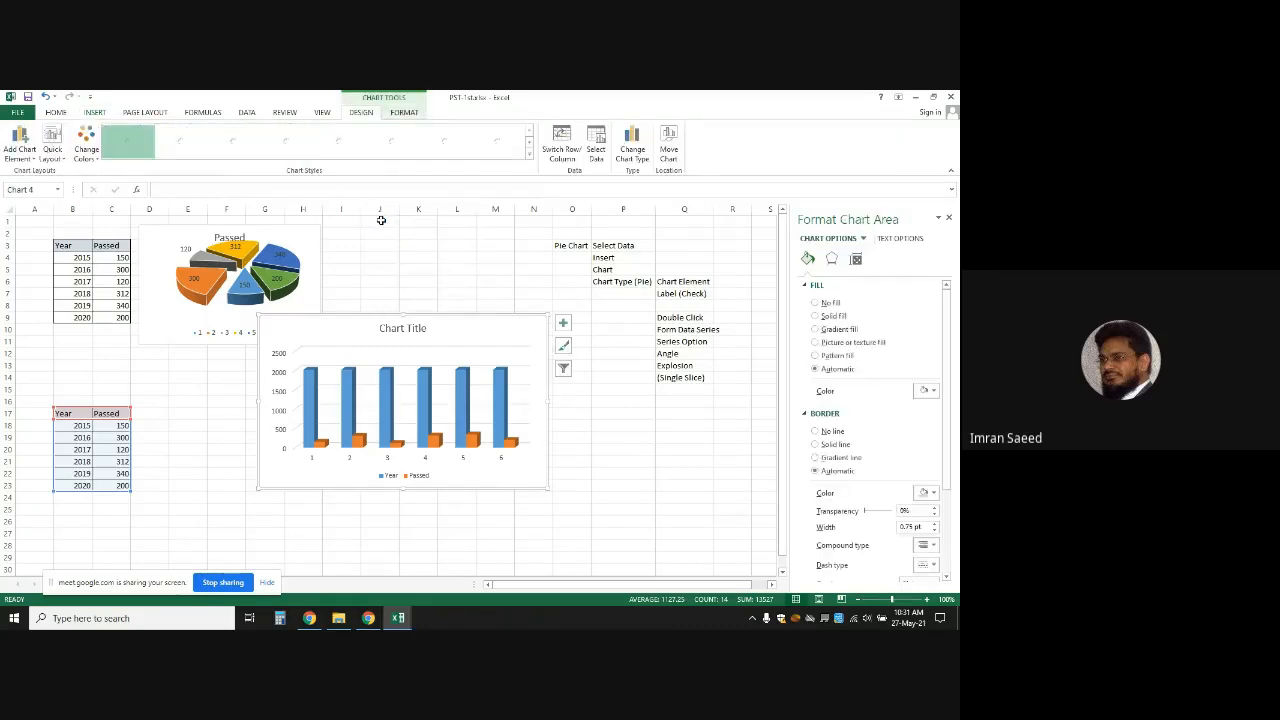
drag(492, 327, 439, 362)
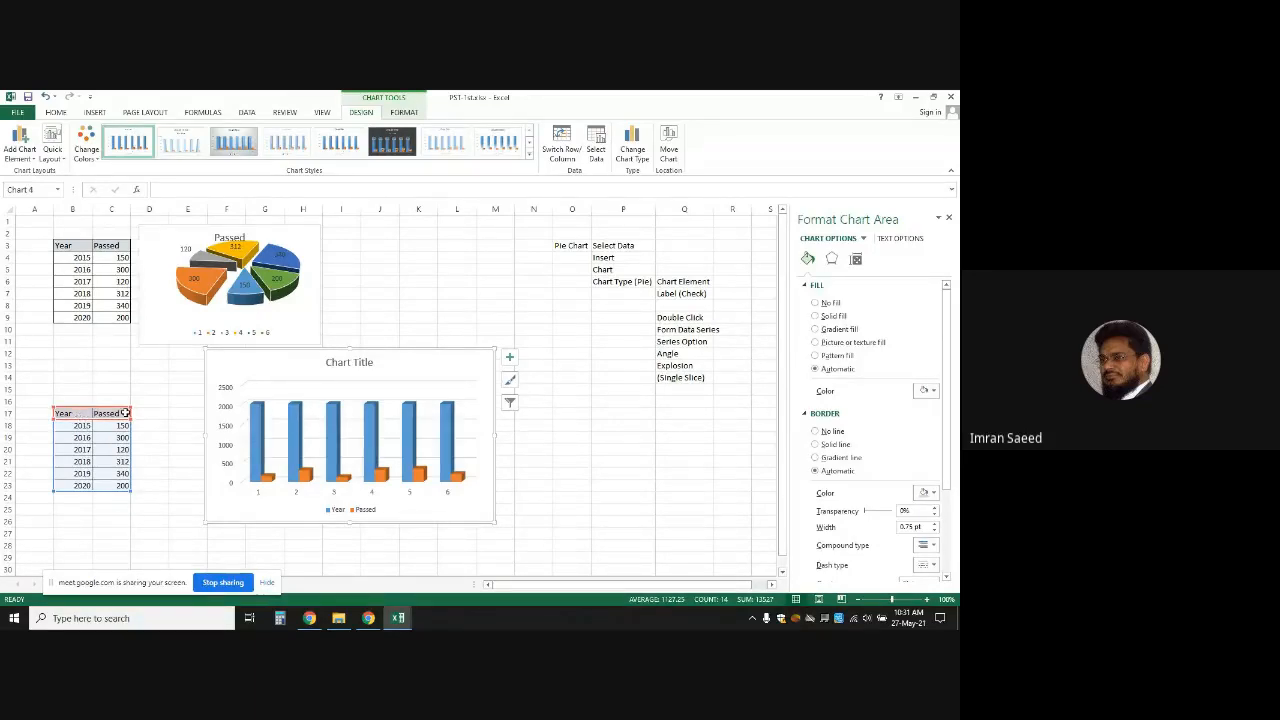
key(ctrl+z)
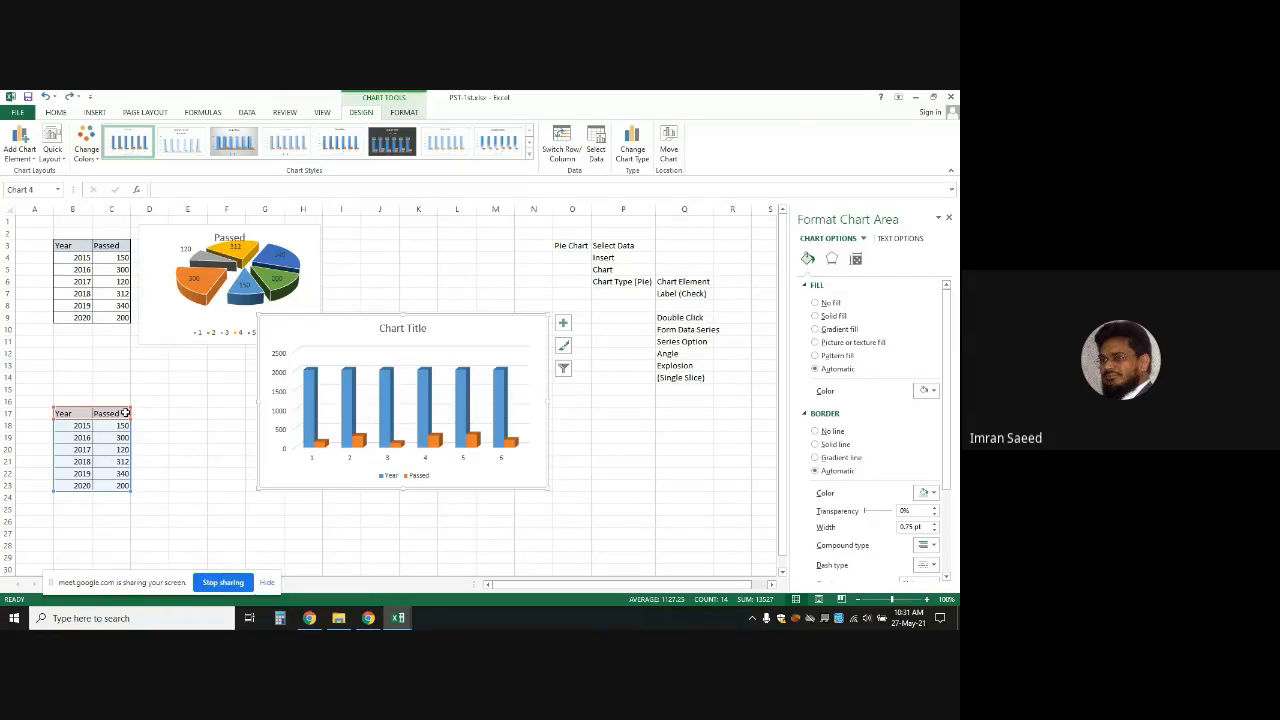
key(ctrl+z)
key(ctrl+z)
key(ctrl+z)
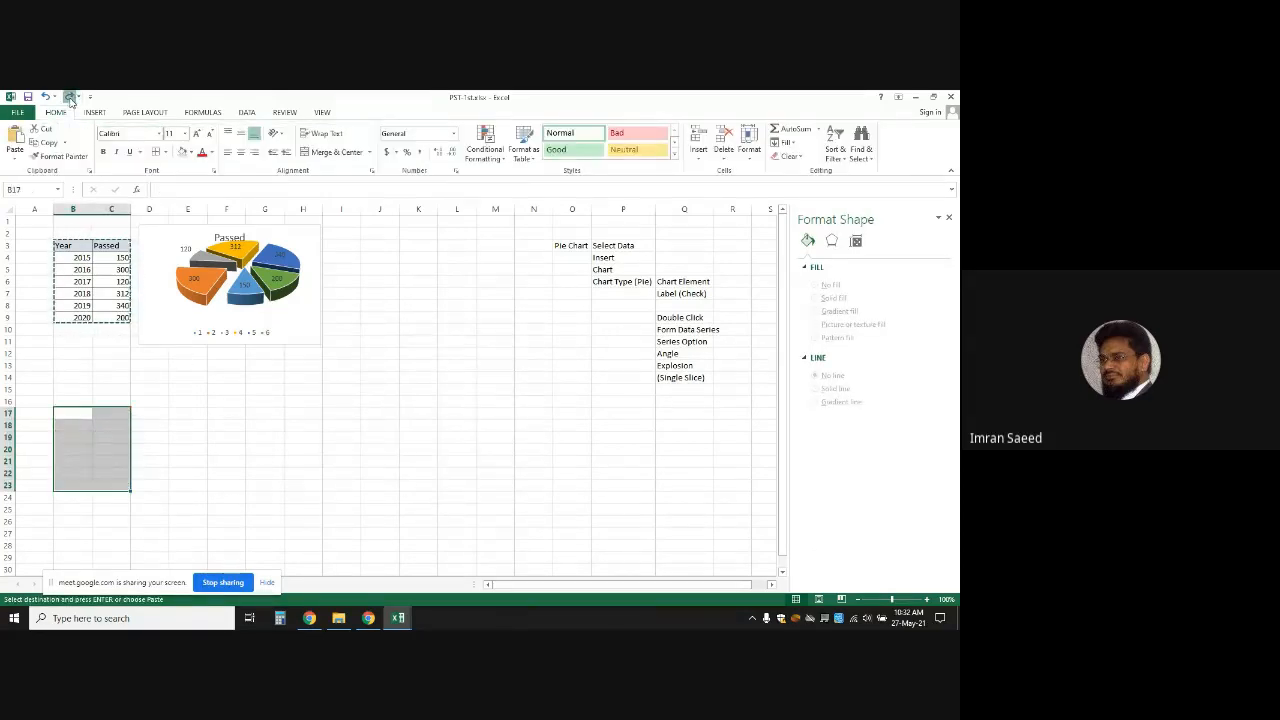
Redo the pasted Year/Passed table and select its Passed column C17:C23
click(70, 99)
click(286, 426)
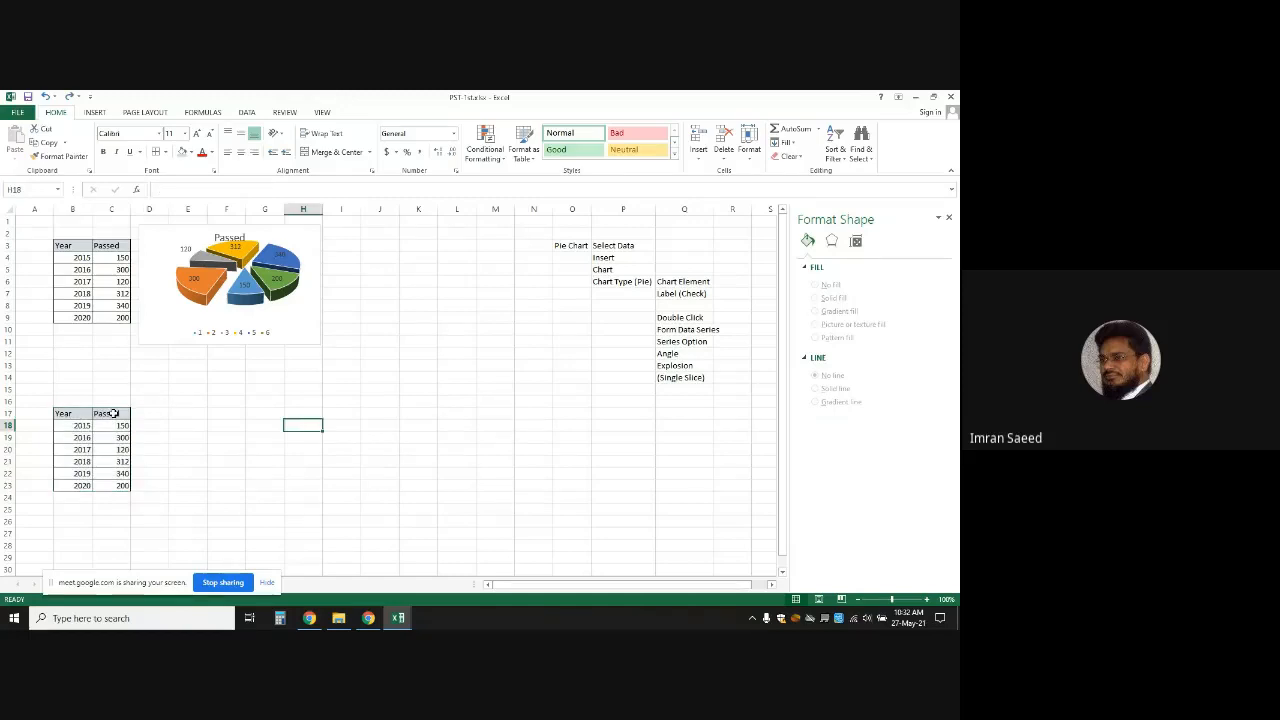
drag(76, 425, 113, 466)
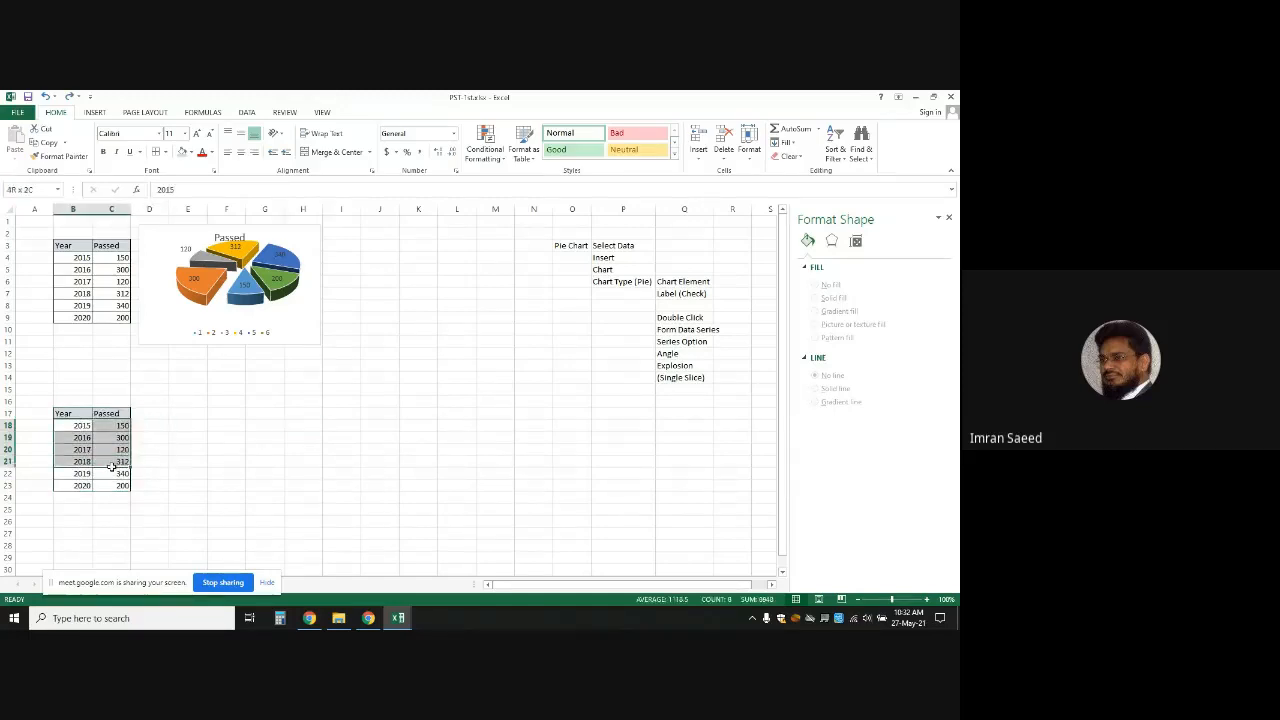
drag(113, 415, 116, 487)
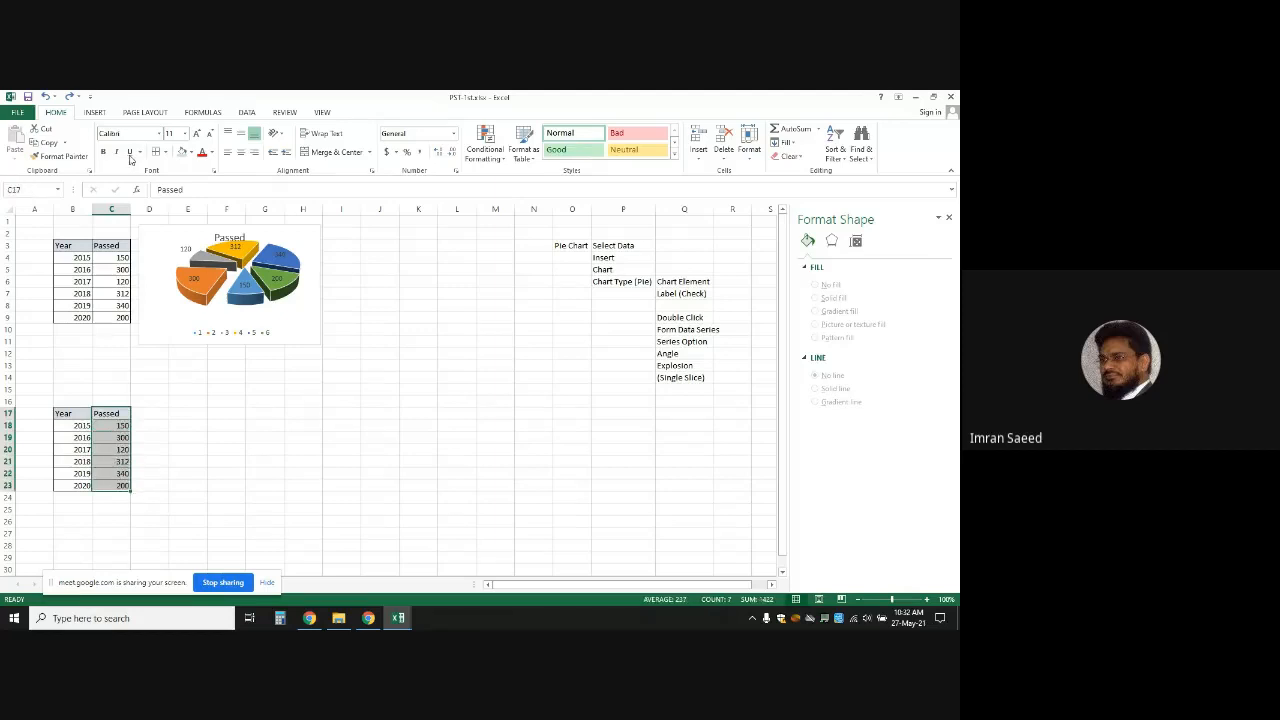
Insert a 3-D Clustered Column chart of Passed and move it beside the lower table
click(95, 113)
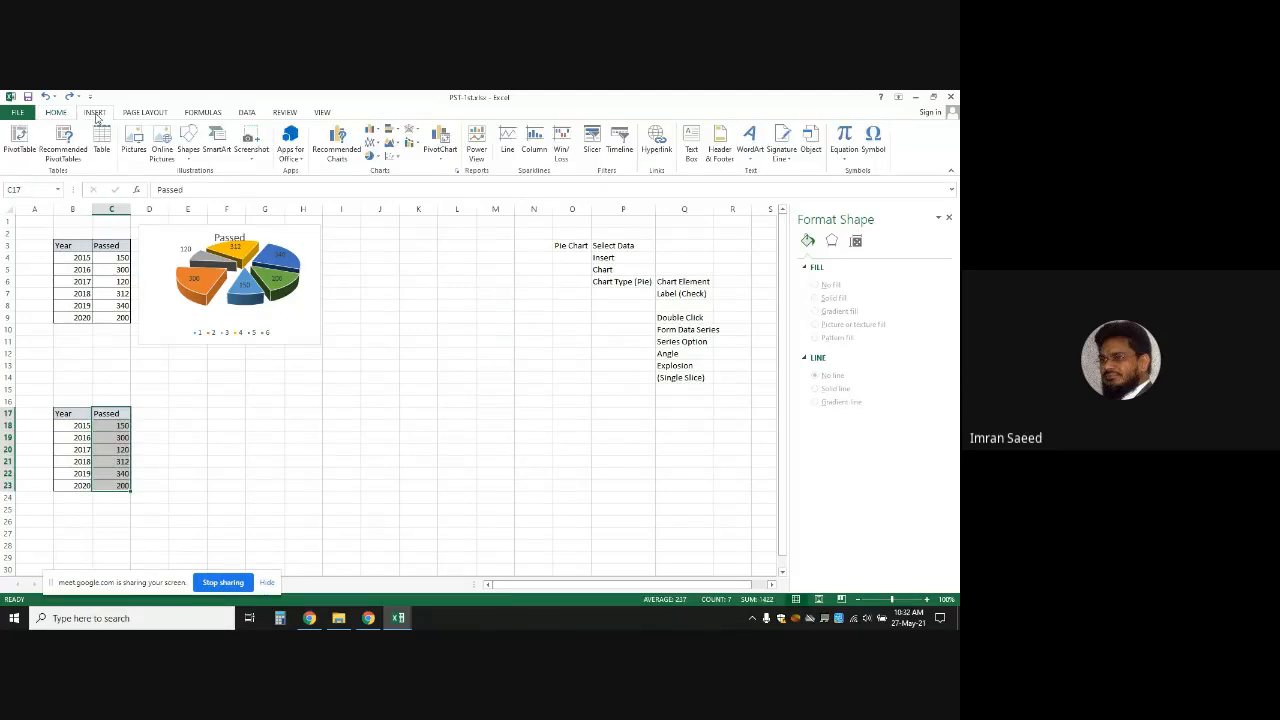
click(377, 131)
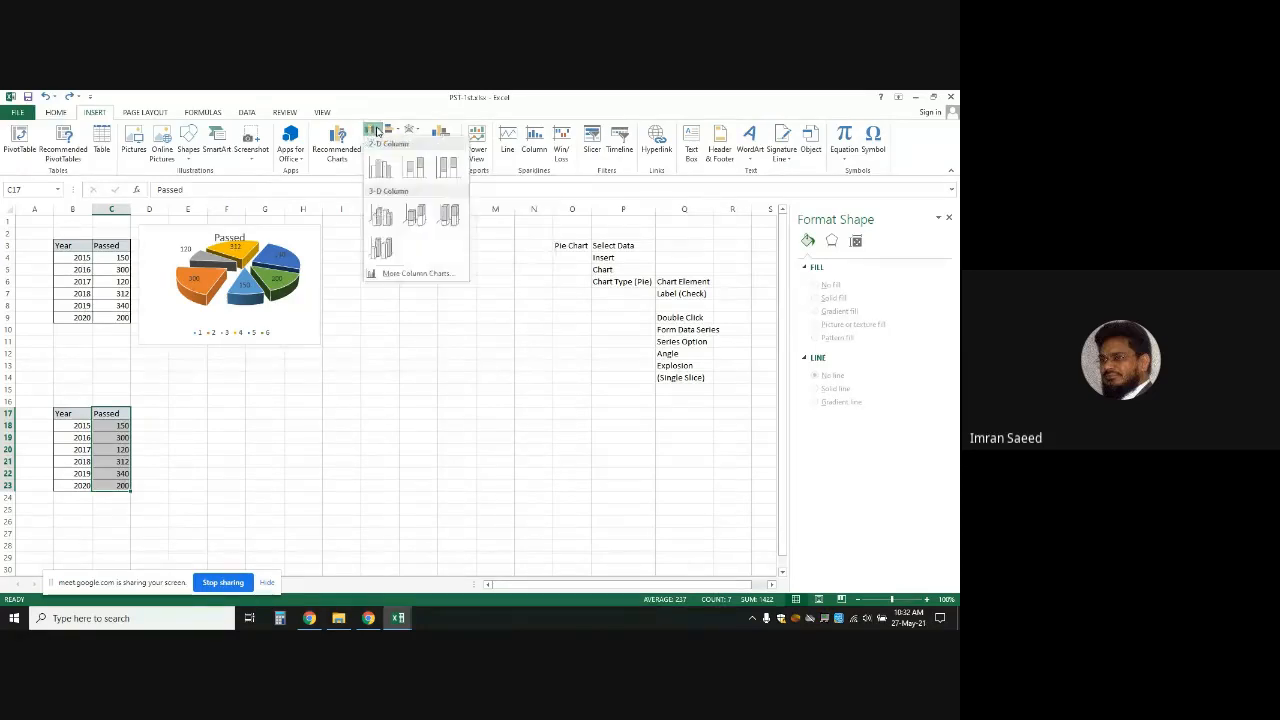
click(396, 216)
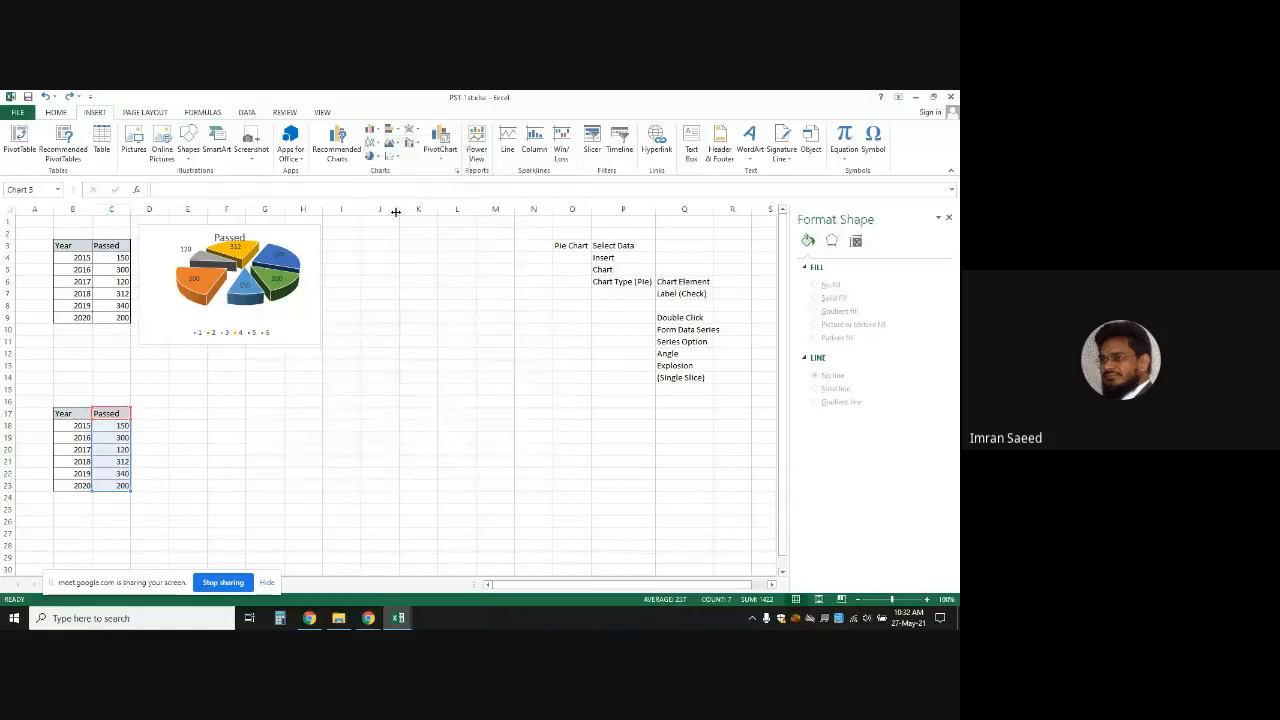
drag(460, 312, 386, 366)
click(351, 318)
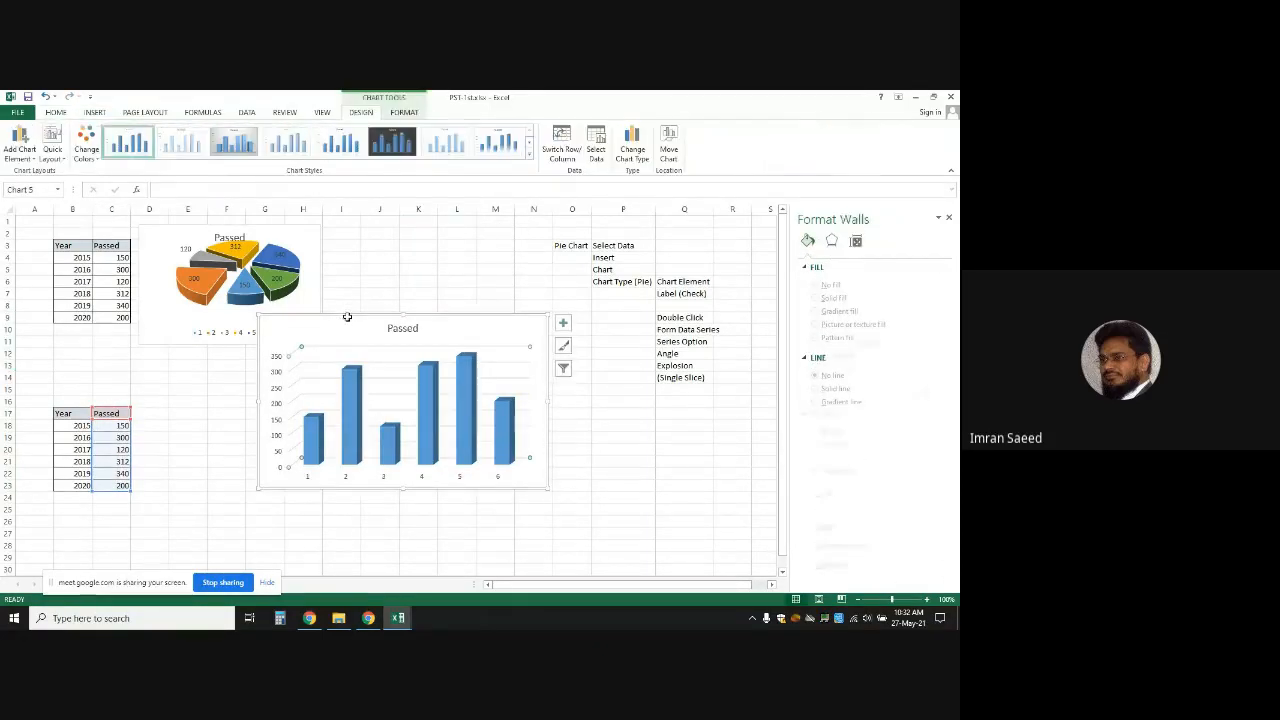
drag(345, 316, 246, 376)
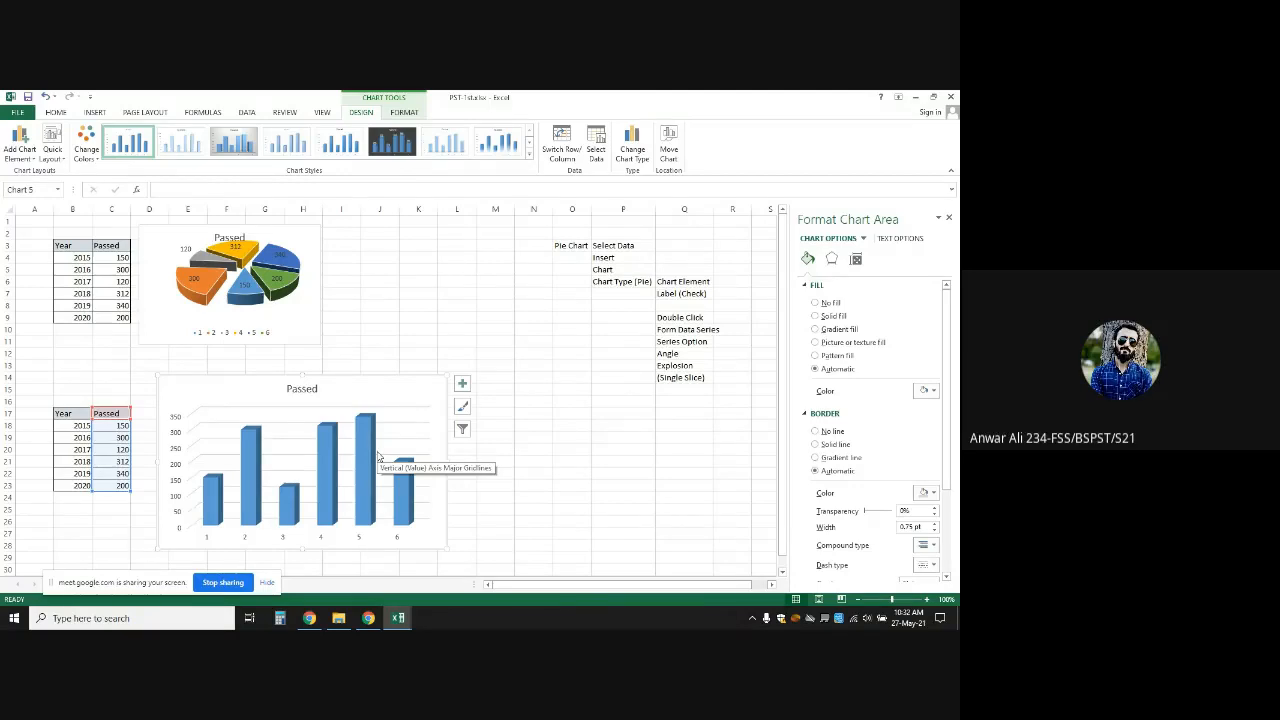
Enter the note 'Column Chart' in cell Q17, correcting the mistyped start
click(666, 413)
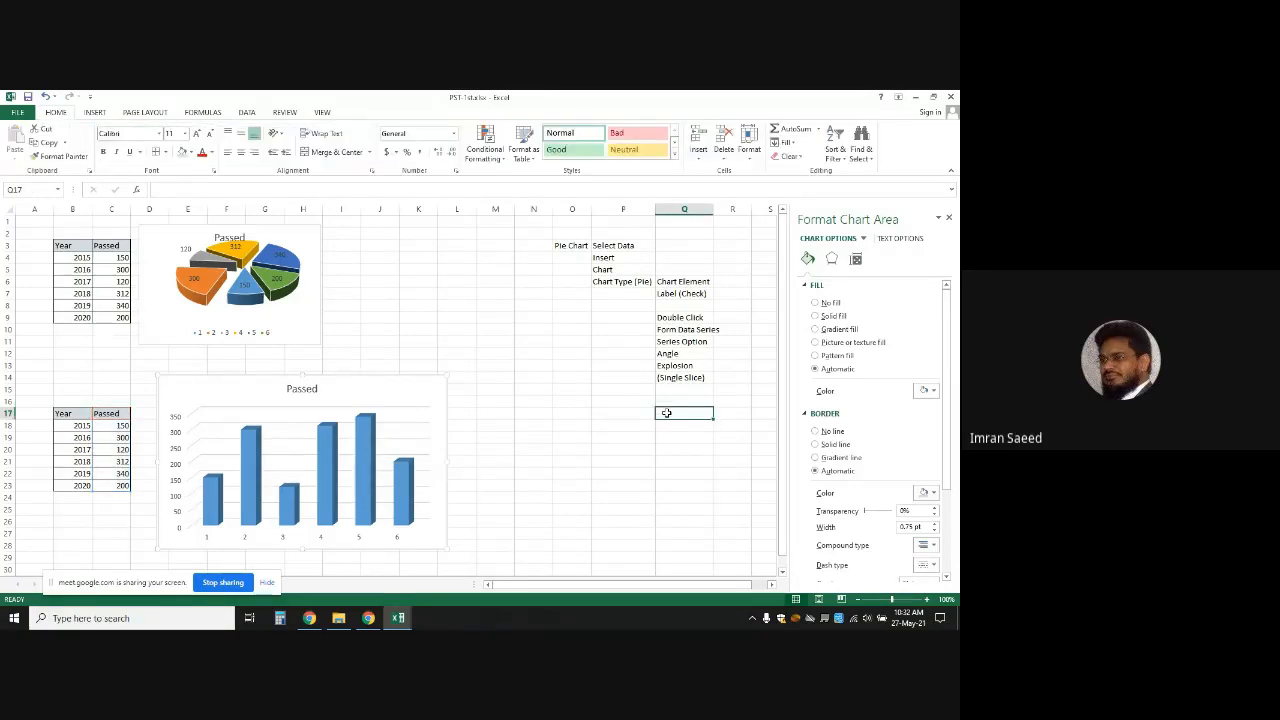
text(Bar)
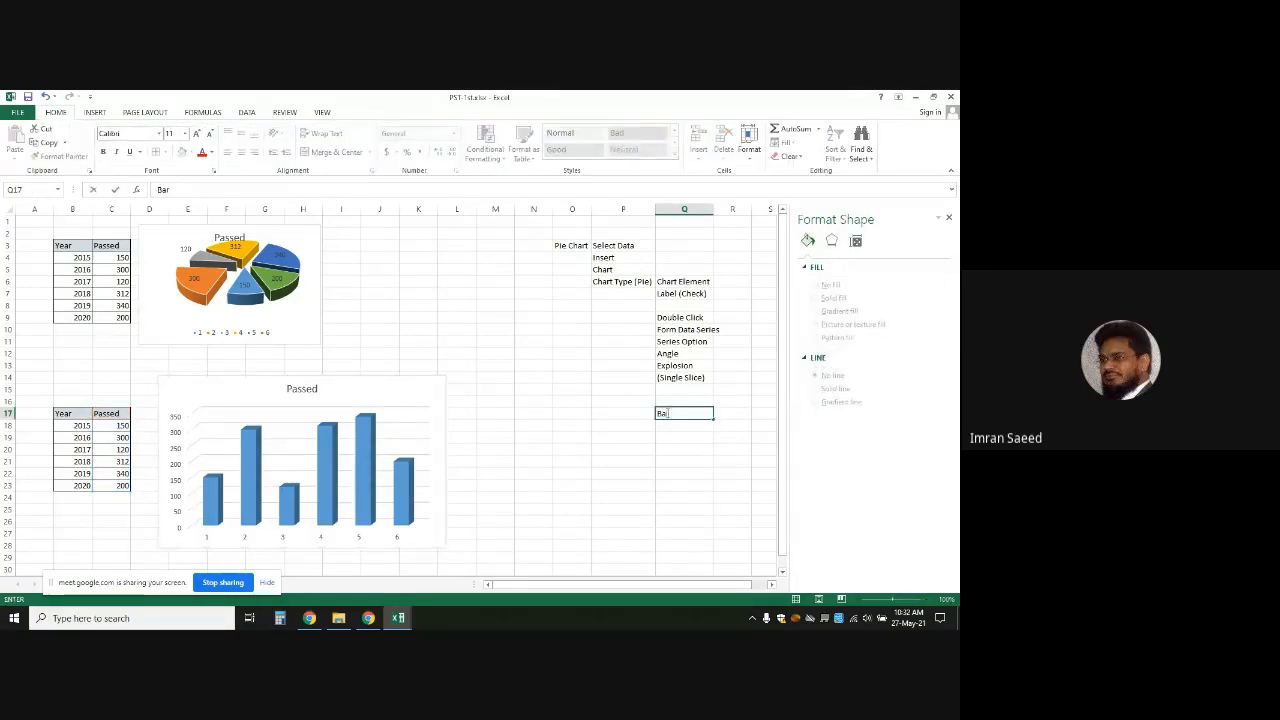
key(BackSpace)
key(BackSpace)
key(BackSpace)
text(Column Cha)
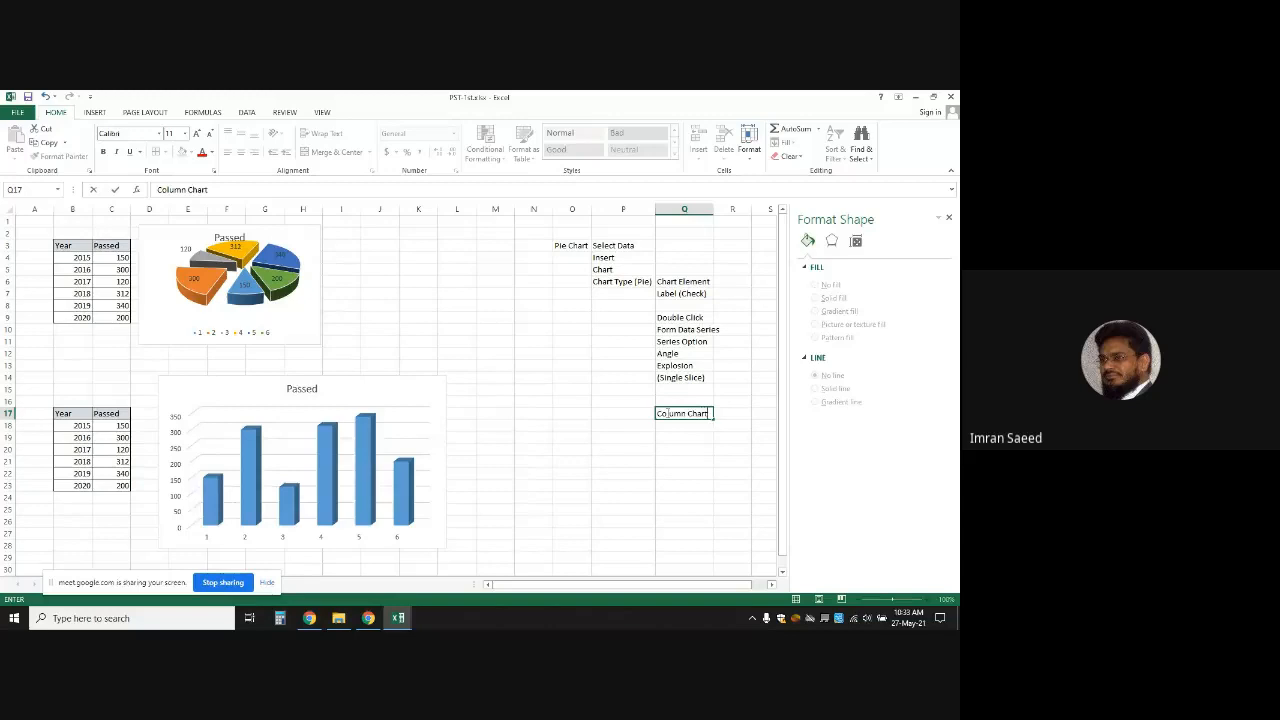
text(rt)
click(90, 112)
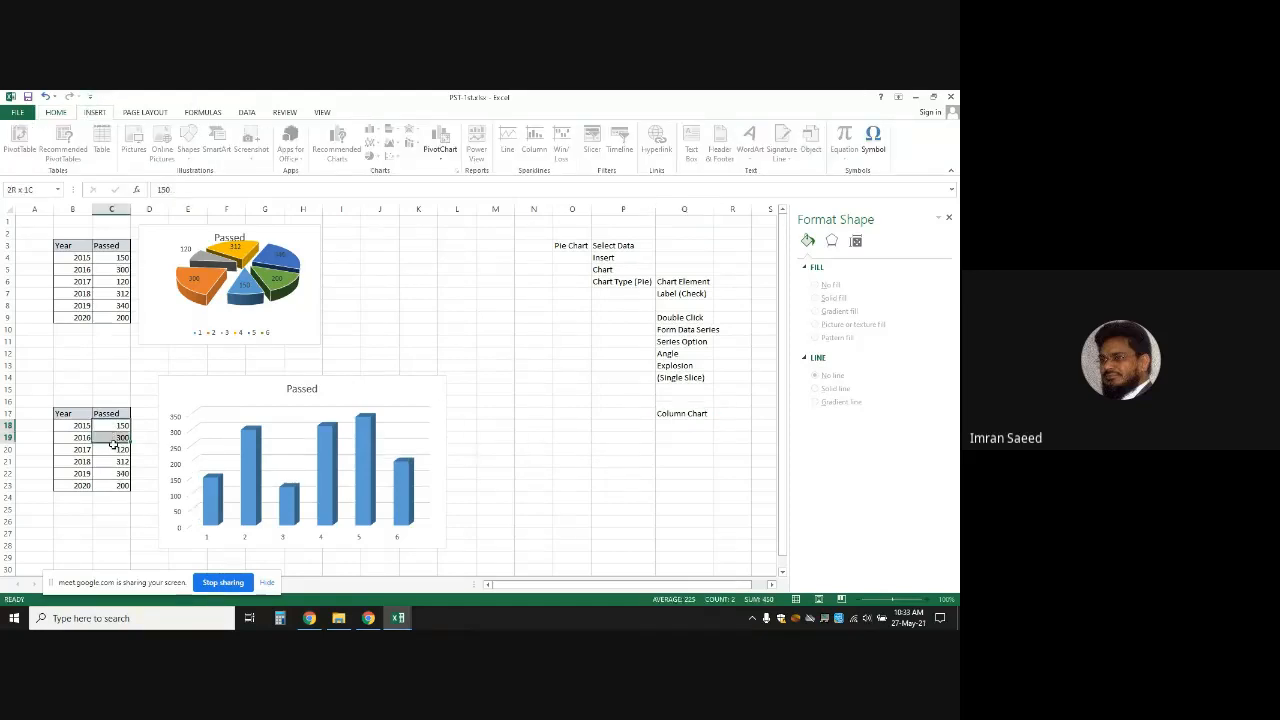
Select the Passed values C18:C23, then select the column chart's whole chart area for formatting
drag(112, 426, 116, 486)
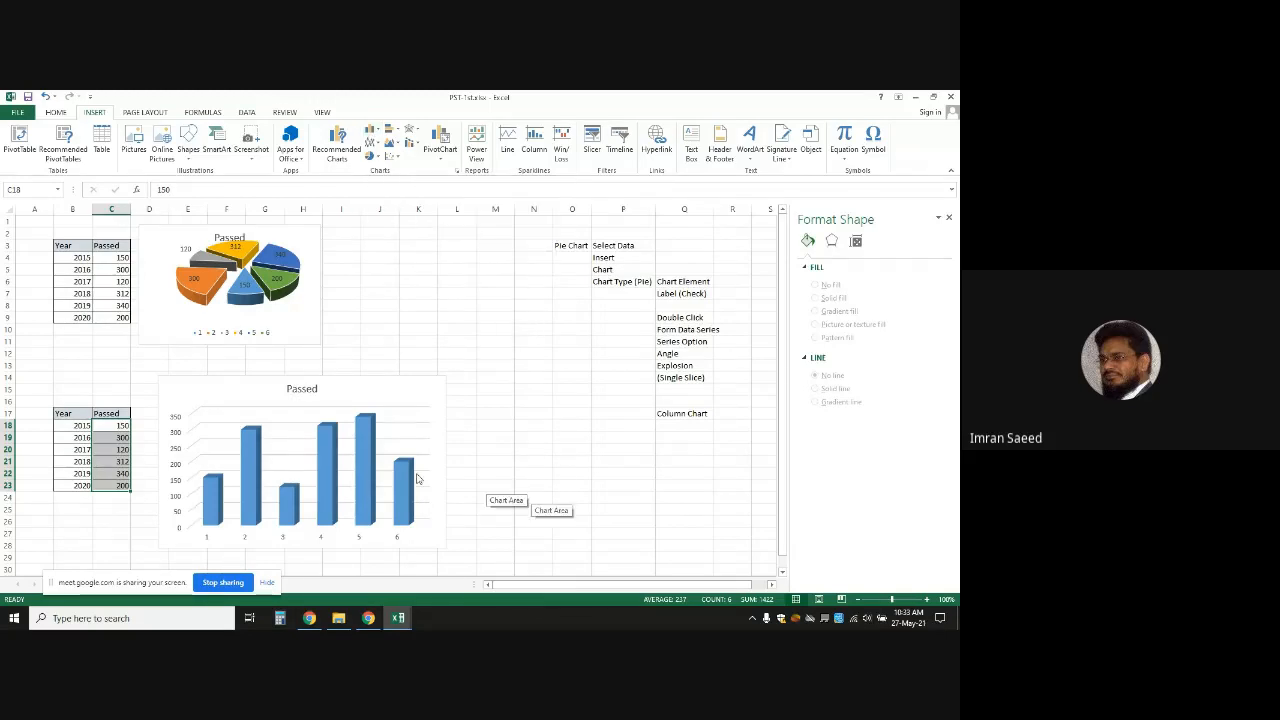
click(689, 424)
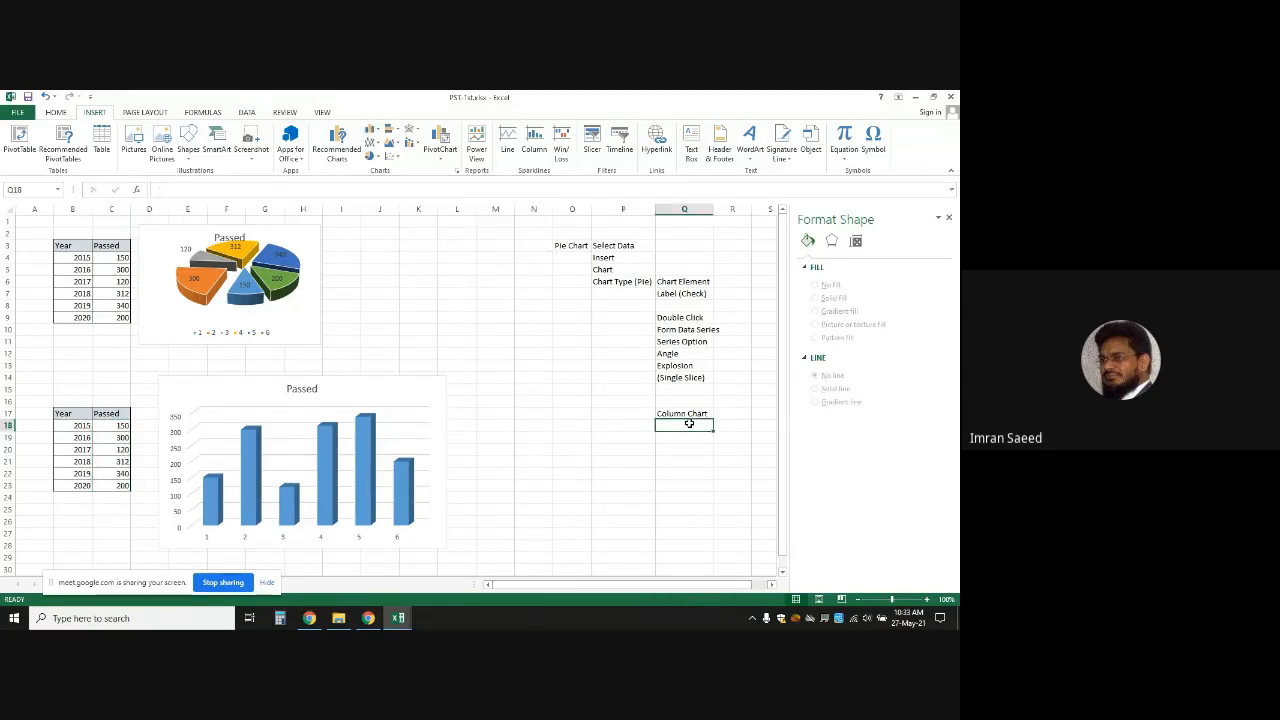
click(406, 463)
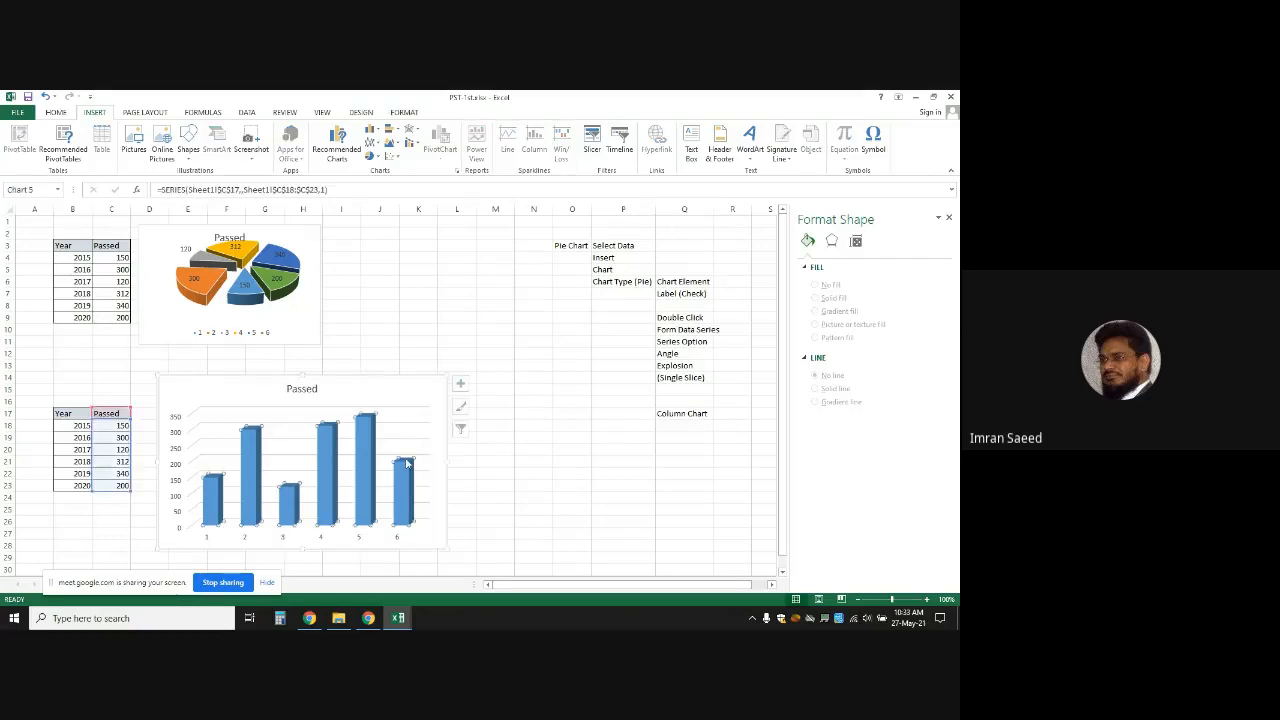
click(260, 402)
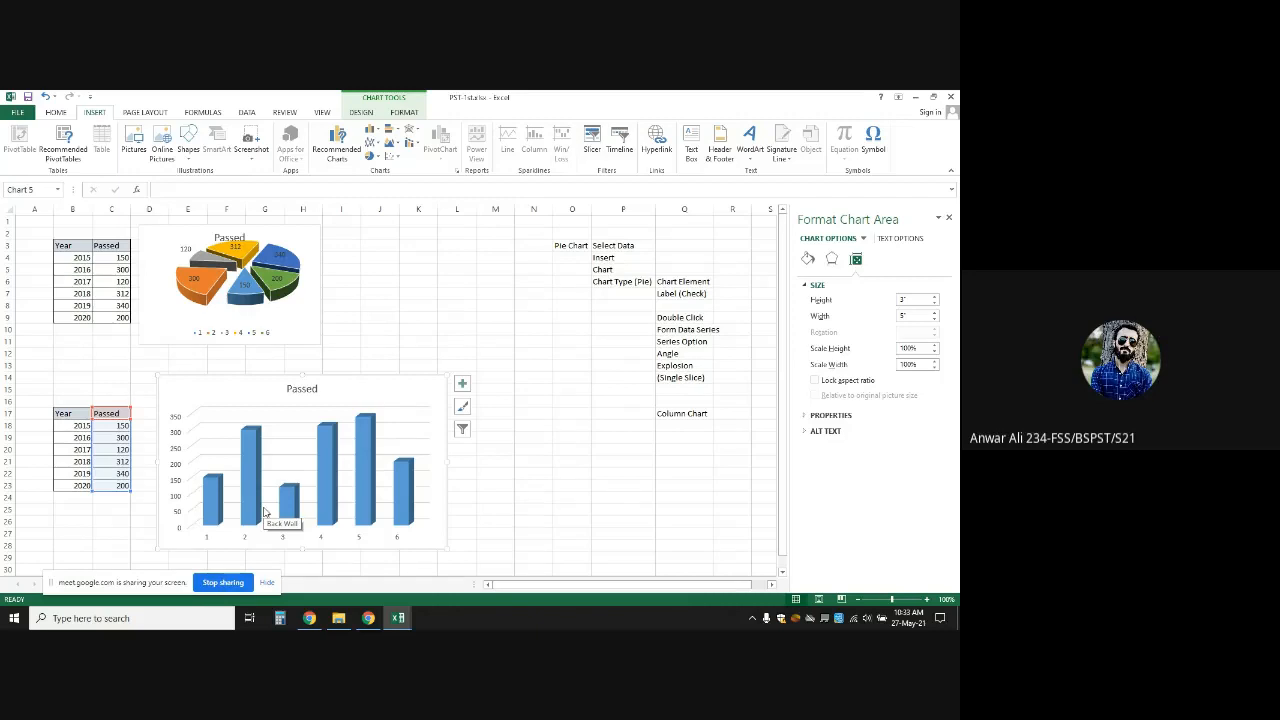
click(338, 440)
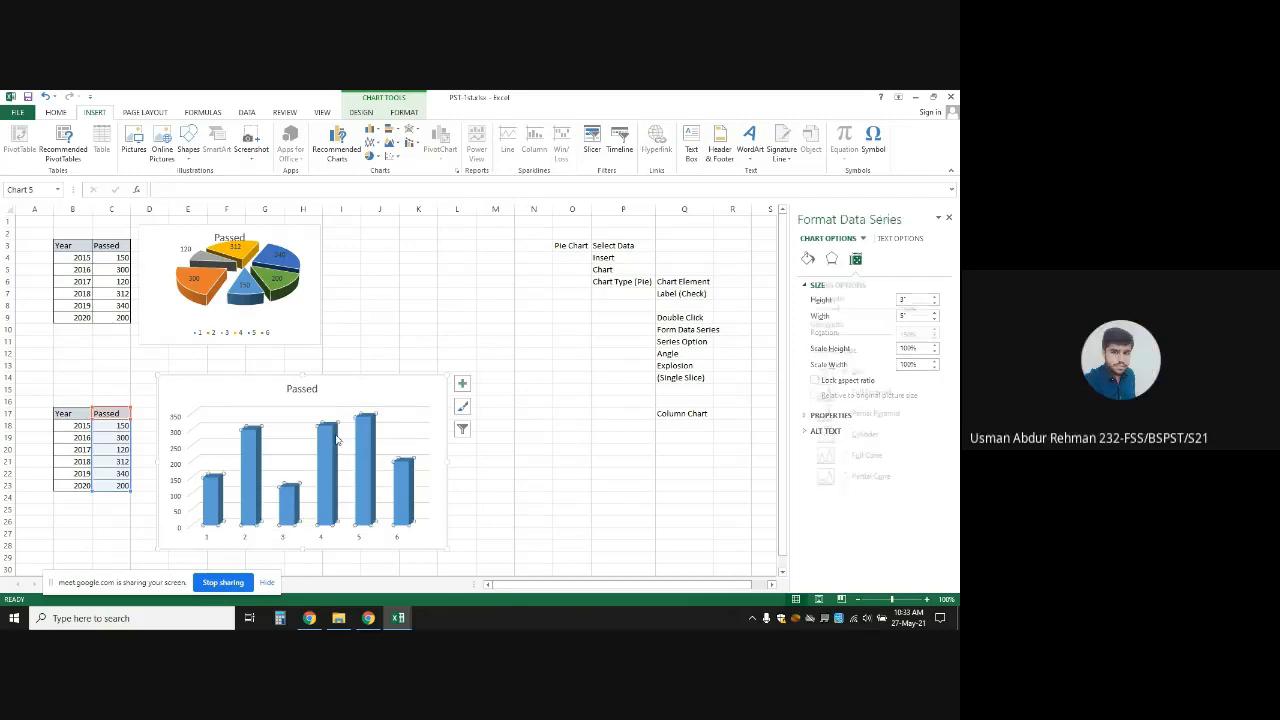
click(284, 399)
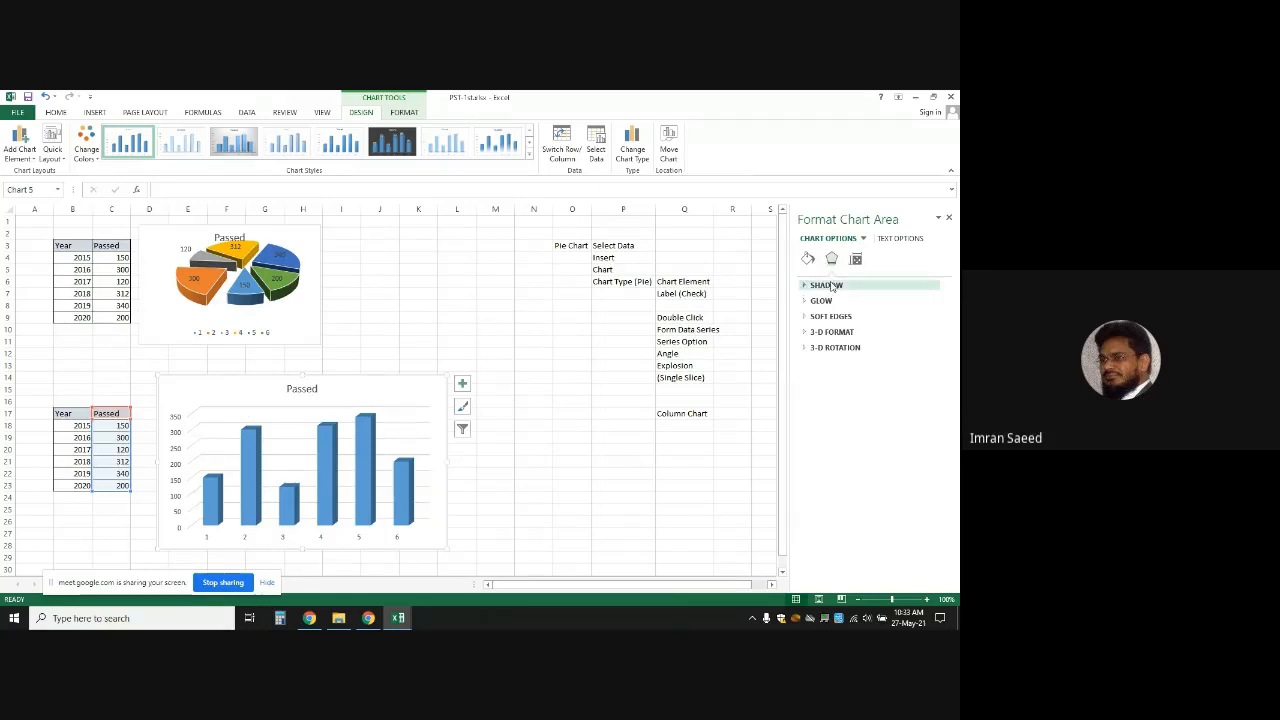
Set the column chart's Height to 2.8 inches with the size spinner, then reselect the chart area
click(855, 259)
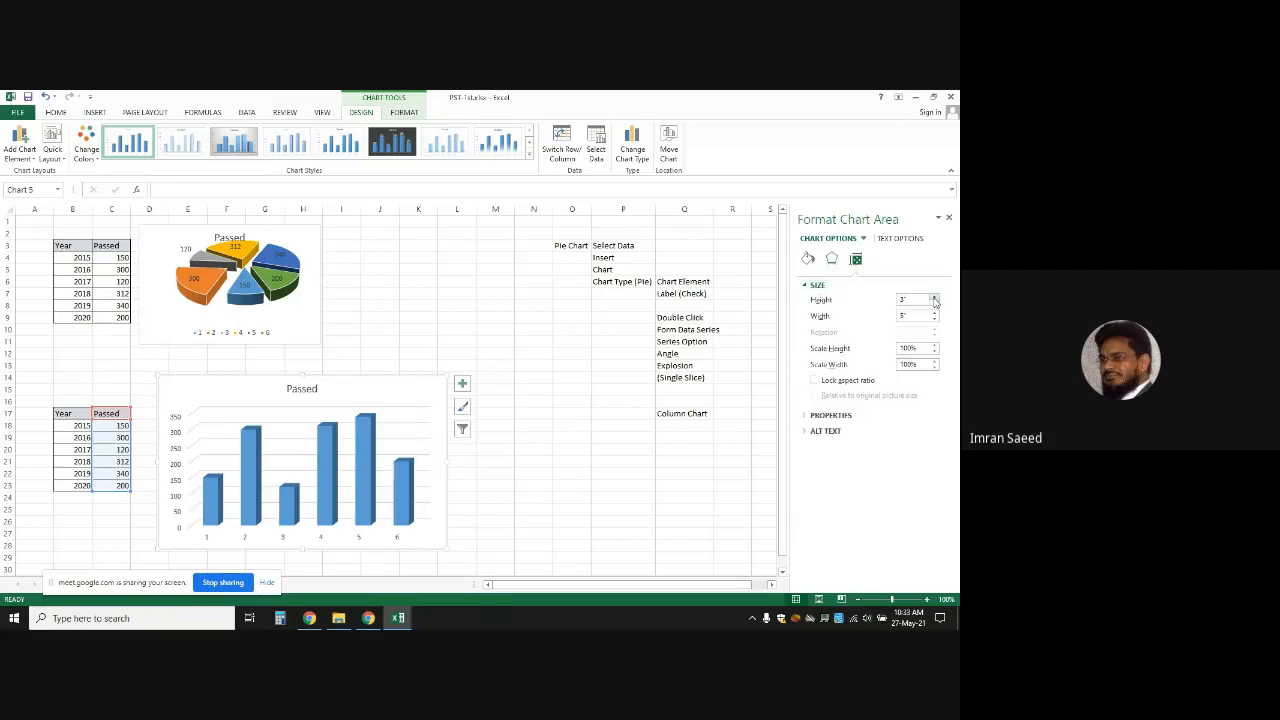
click(934, 298)
click(934, 298)
click(934, 298)
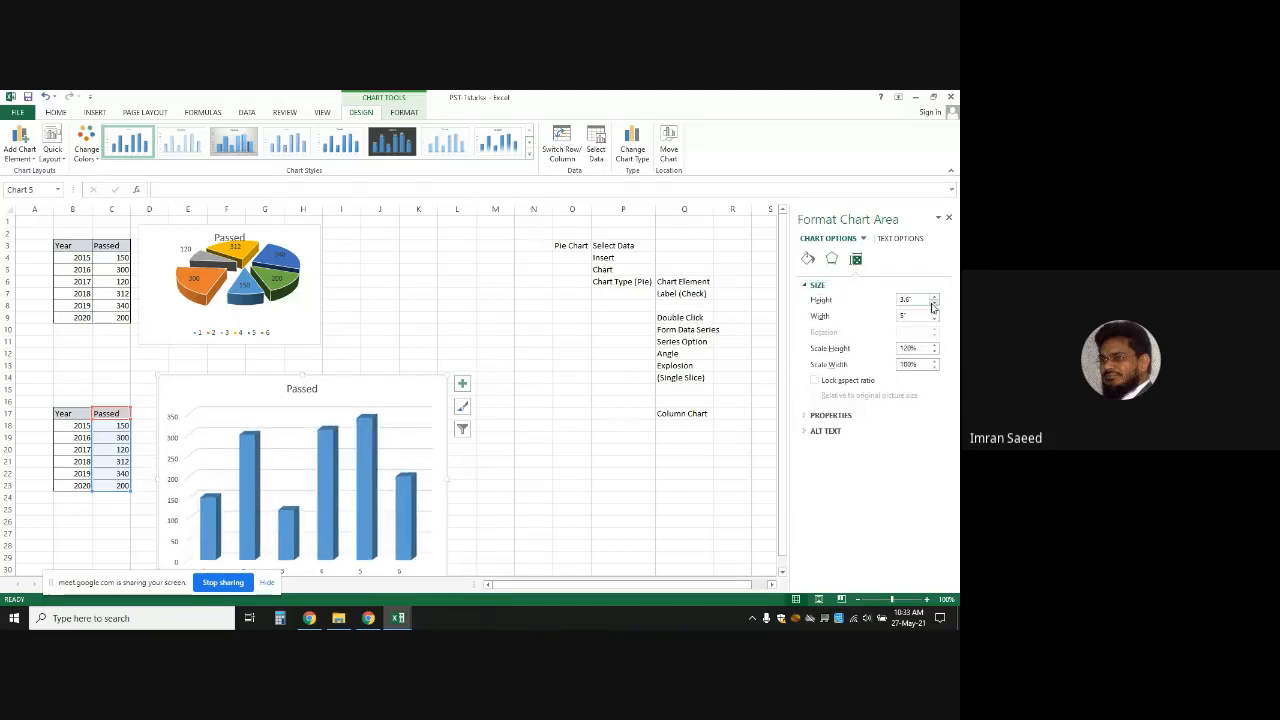
click(933, 306)
click(933, 306)
click(933, 306)
click(933, 306)
click(933, 306)
click(933, 306)
click(933, 306)
click(933, 306)
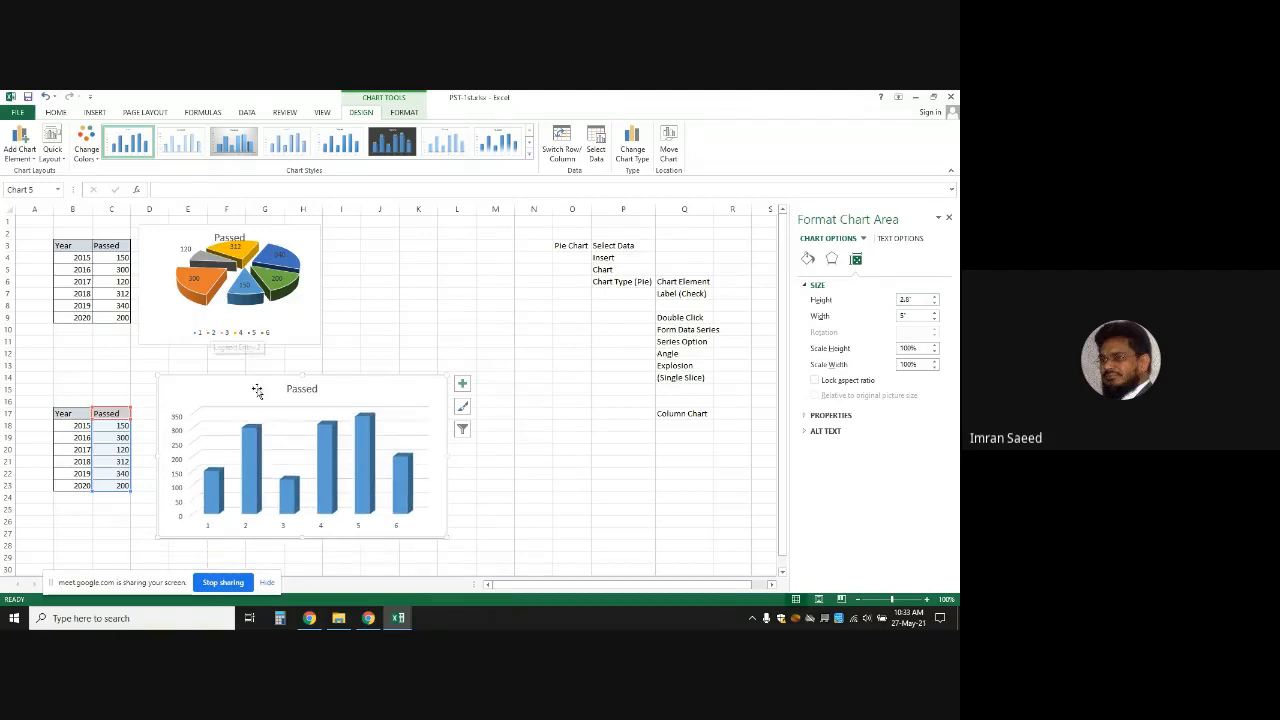
click(400, 406)
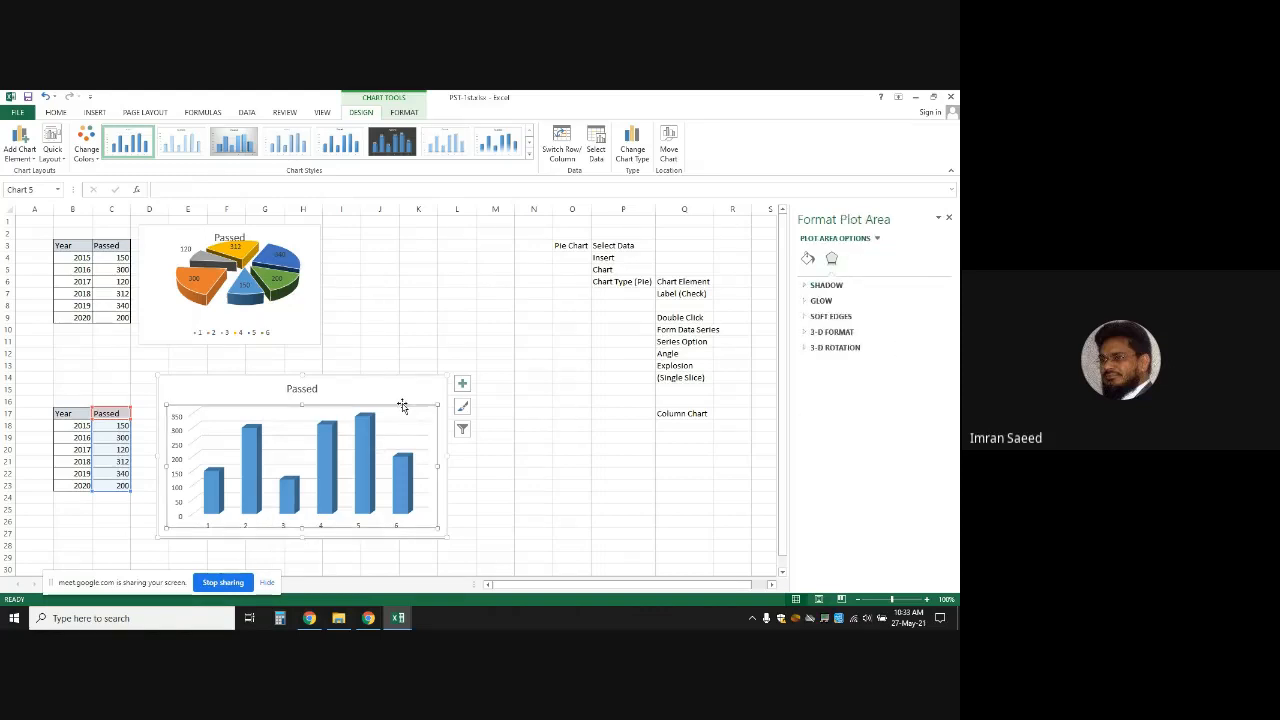
click(392, 394)
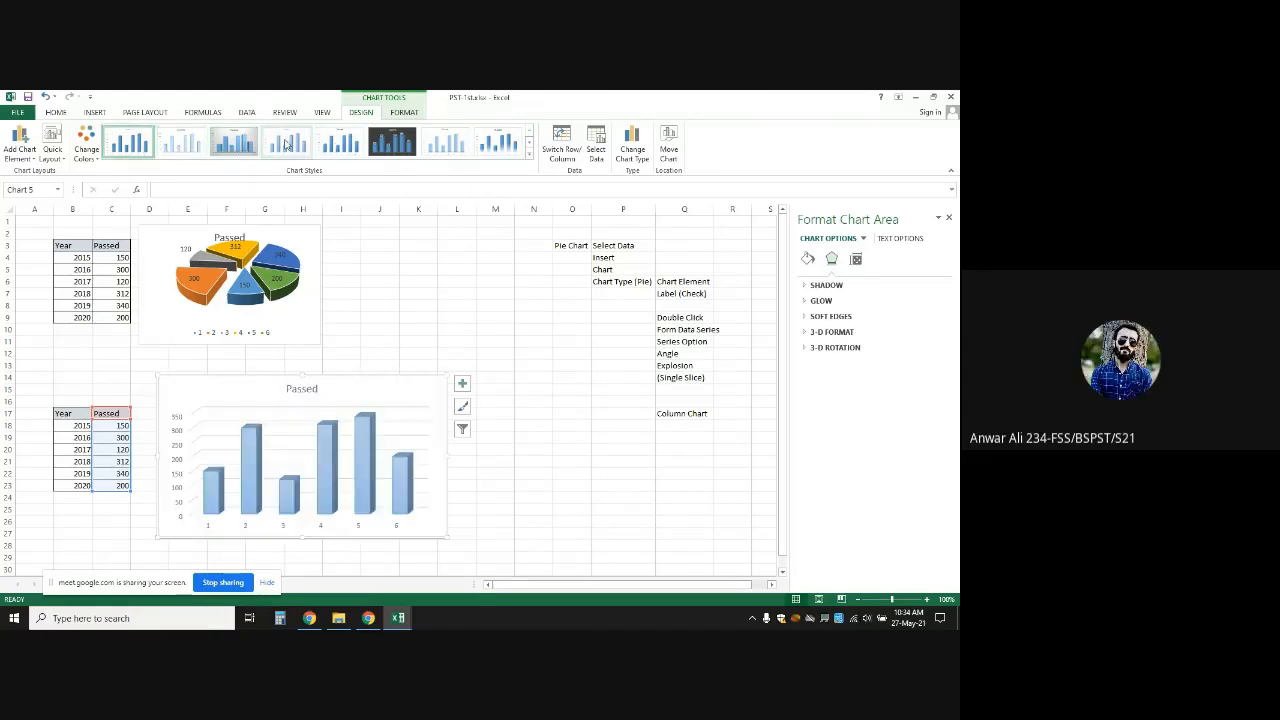
Keep the first Colorful palette for the column chart and open Select Data
click(88, 152)
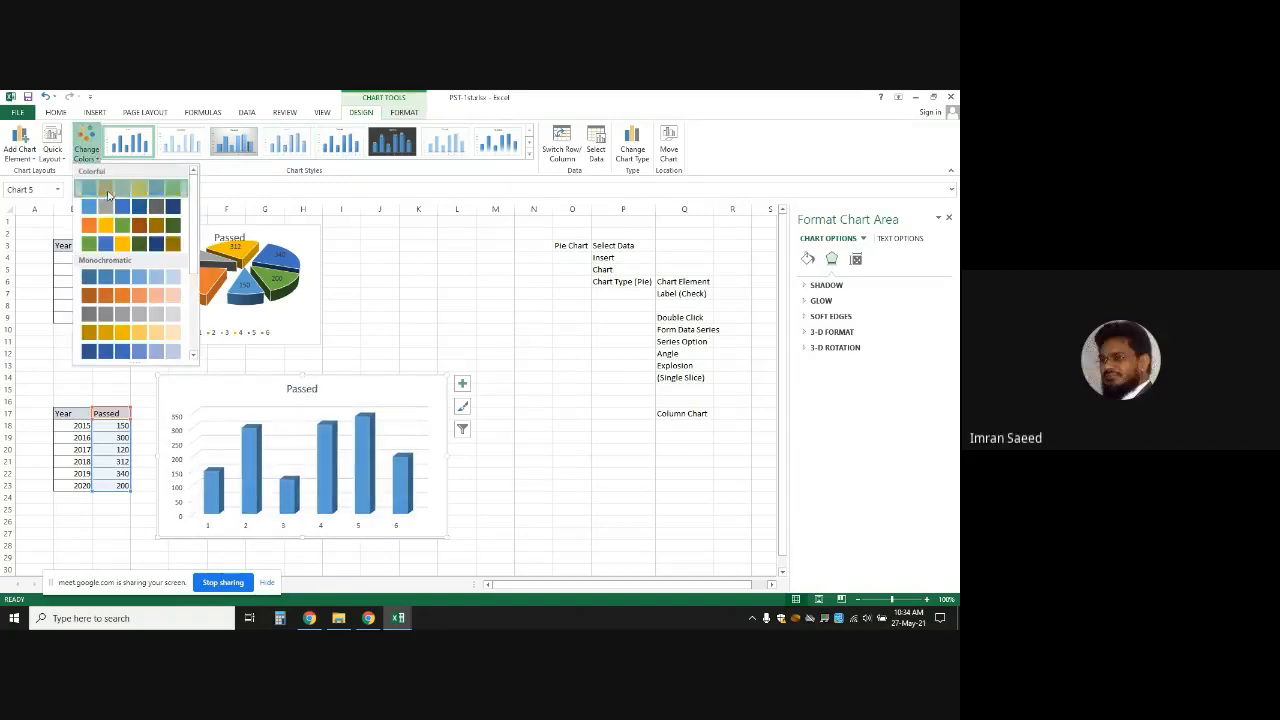
click(108, 194)
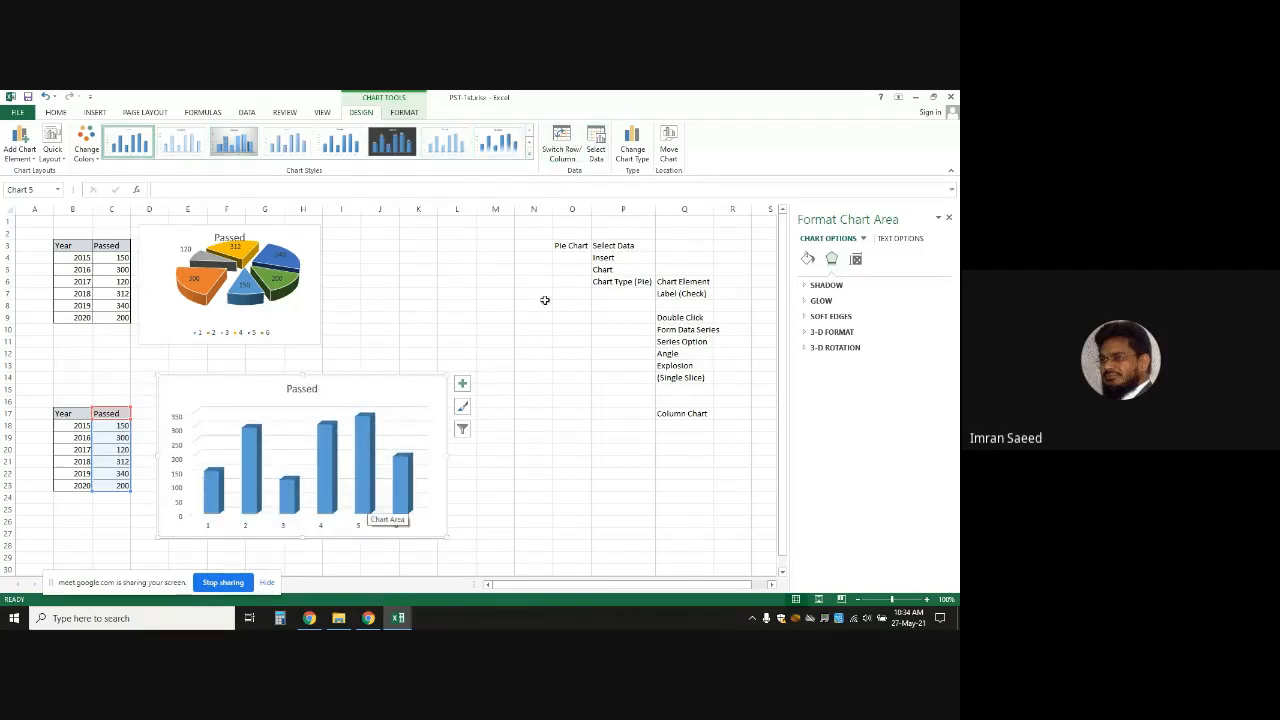
click(597, 153)
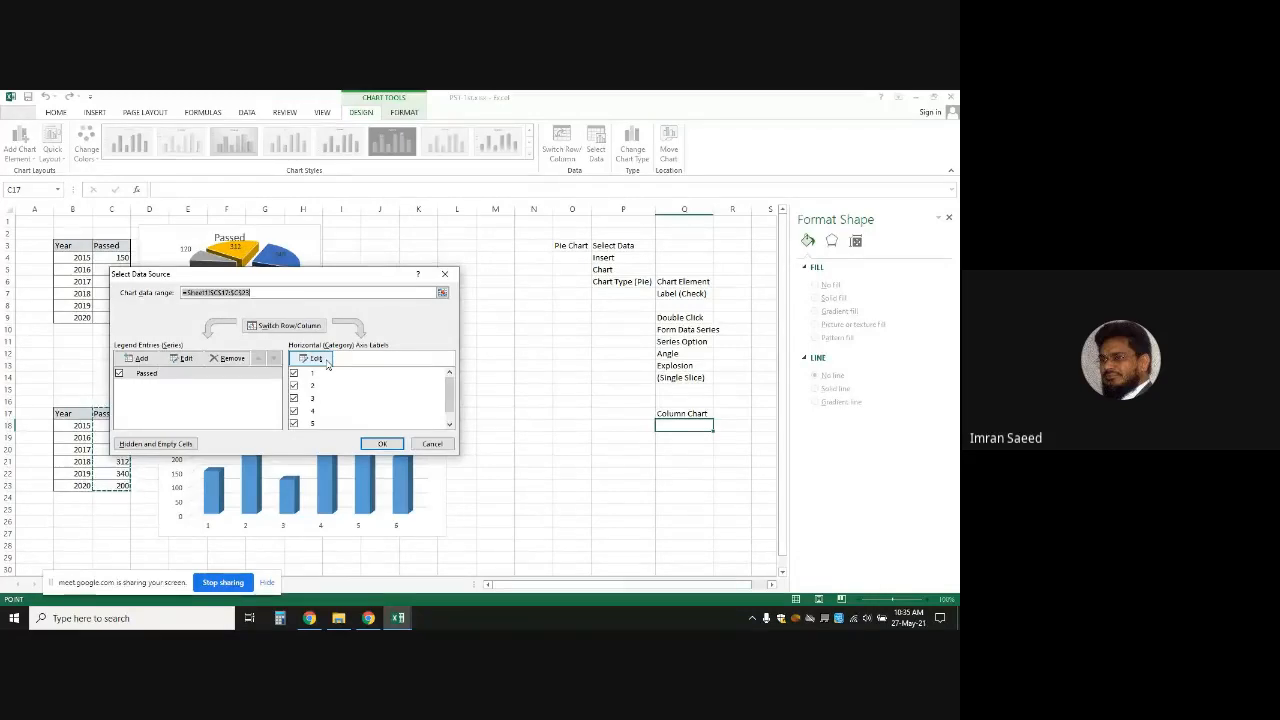
Set the horizontal axis labels to the years in B18:B23 and confirm both dialogs
click(324, 361)
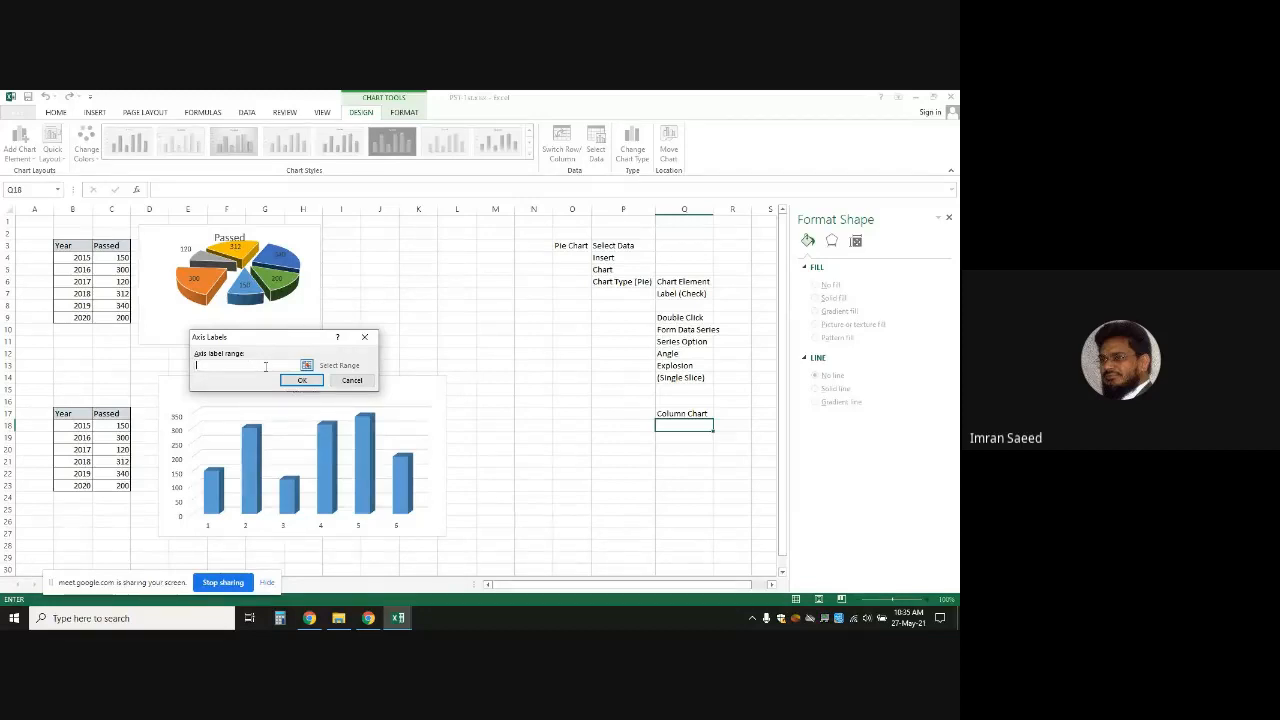
click(78, 426)
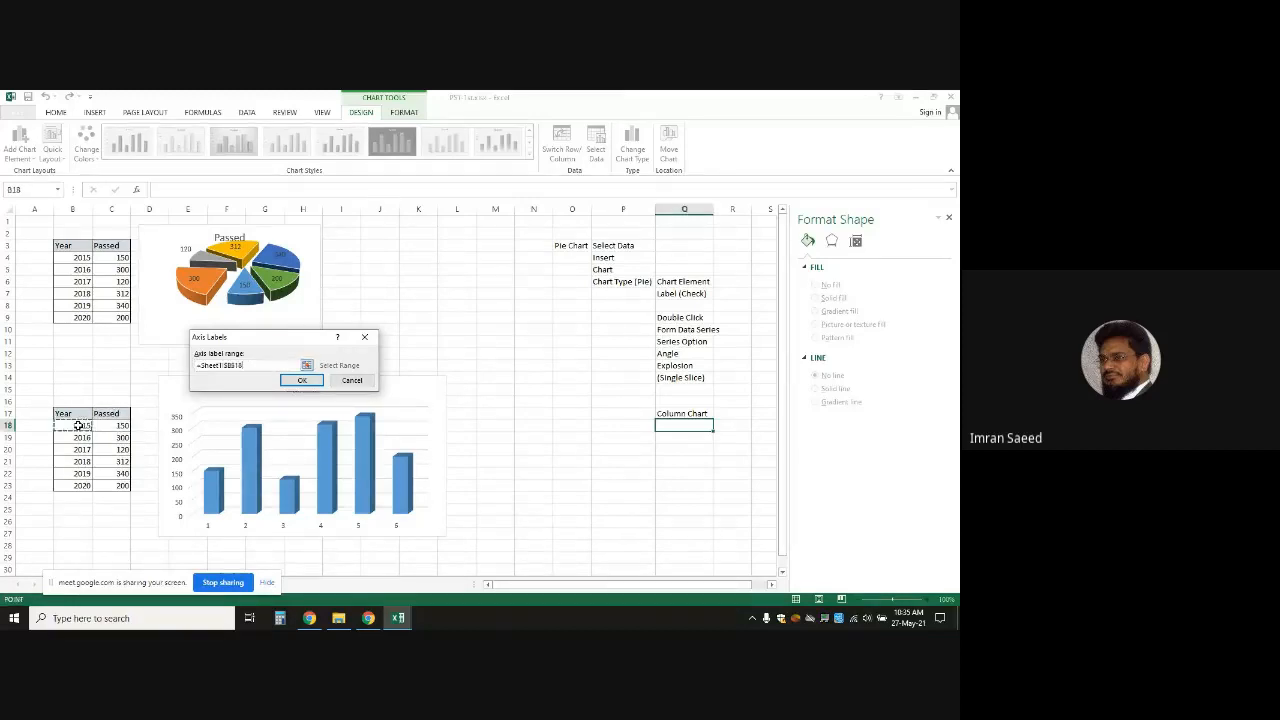
drag(78, 426, 78, 484)
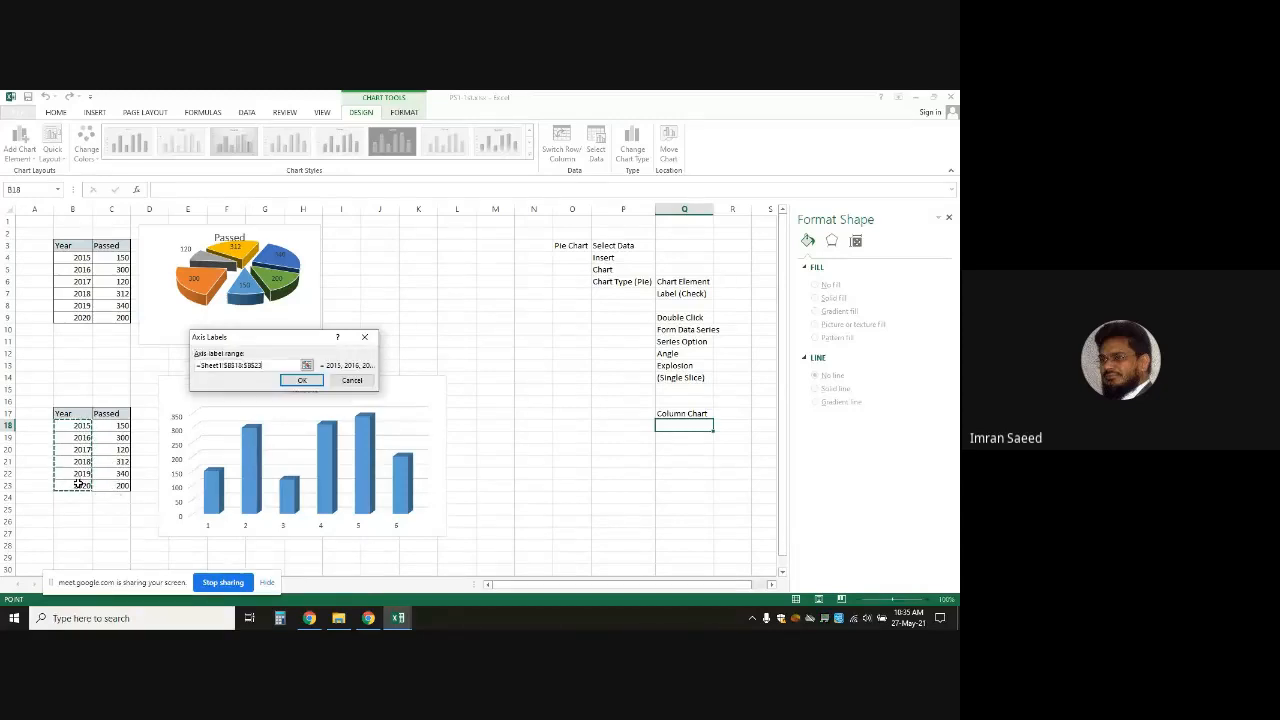
click(310, 383)
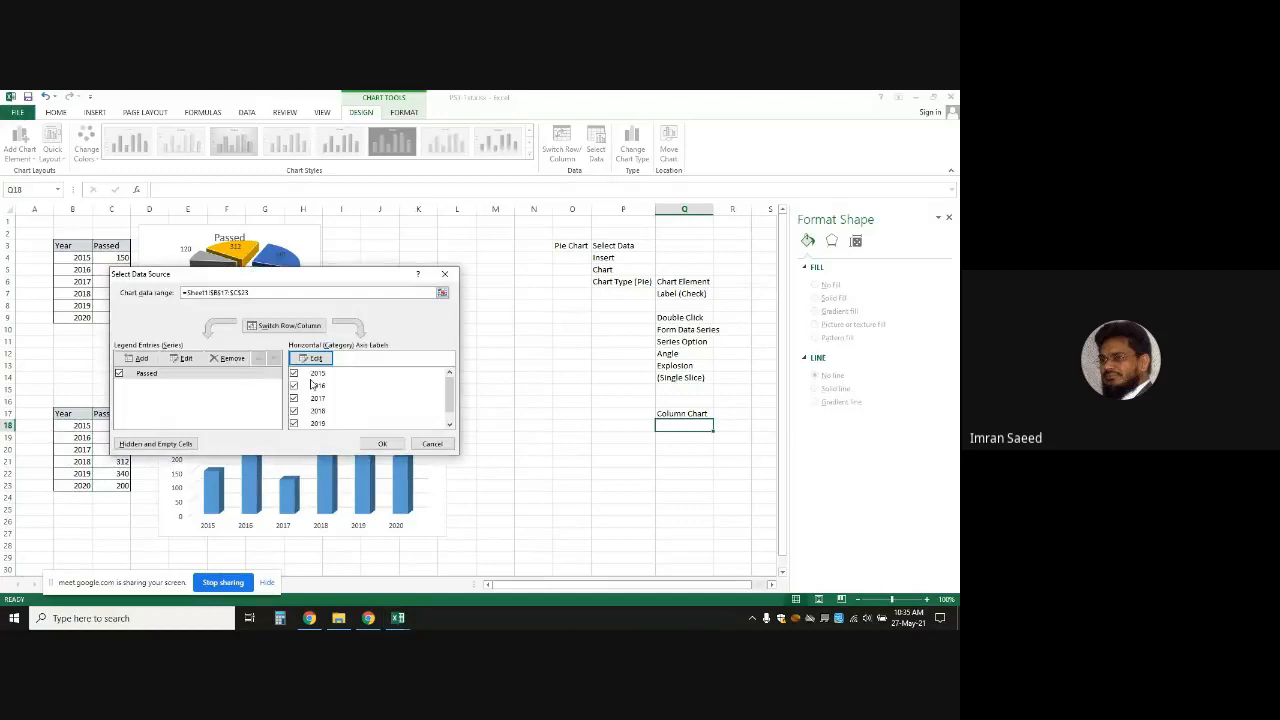
click(382, 443)
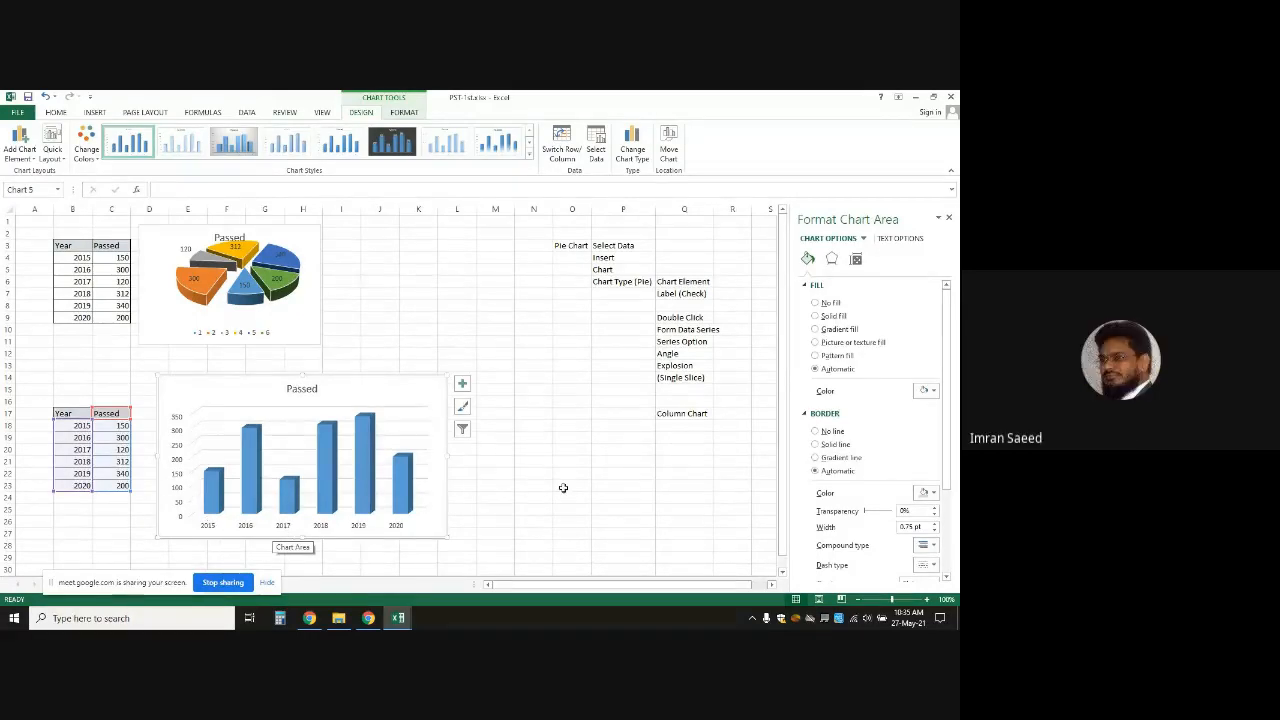
Undo the axis label change, reselect the column chart, and open its Select Data settings
key(ctrl+z)
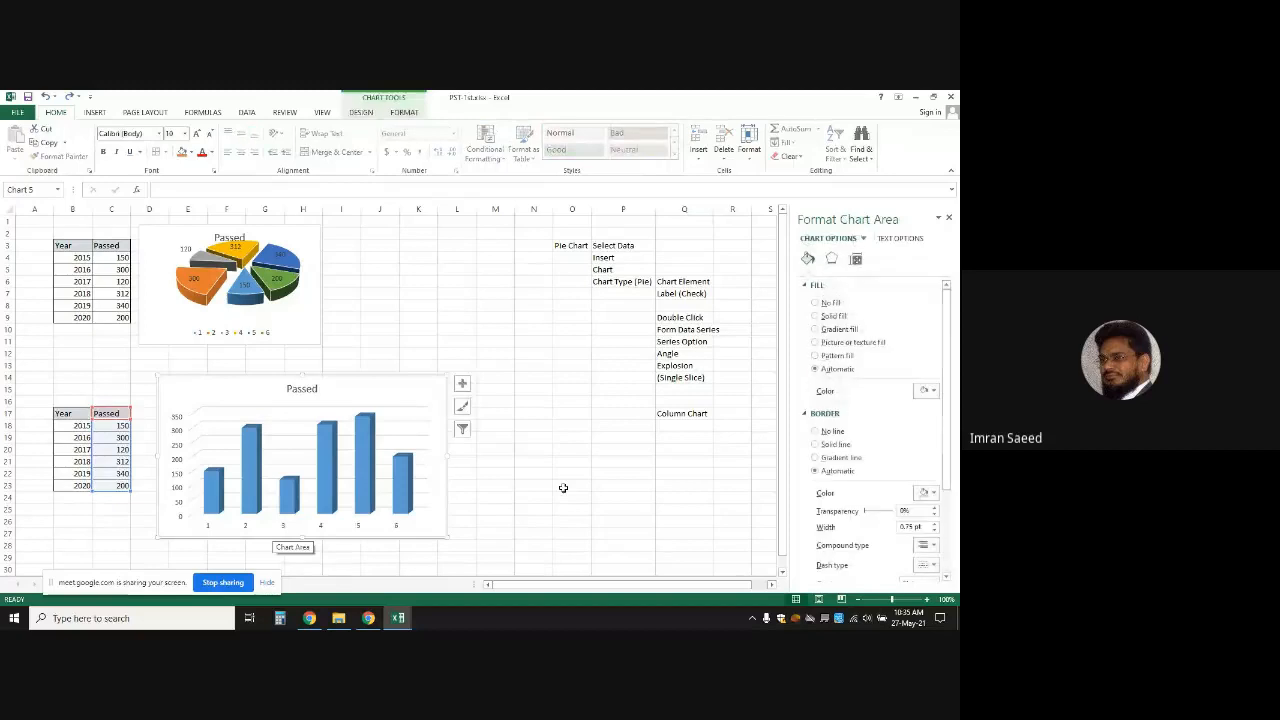
click(563, 426)
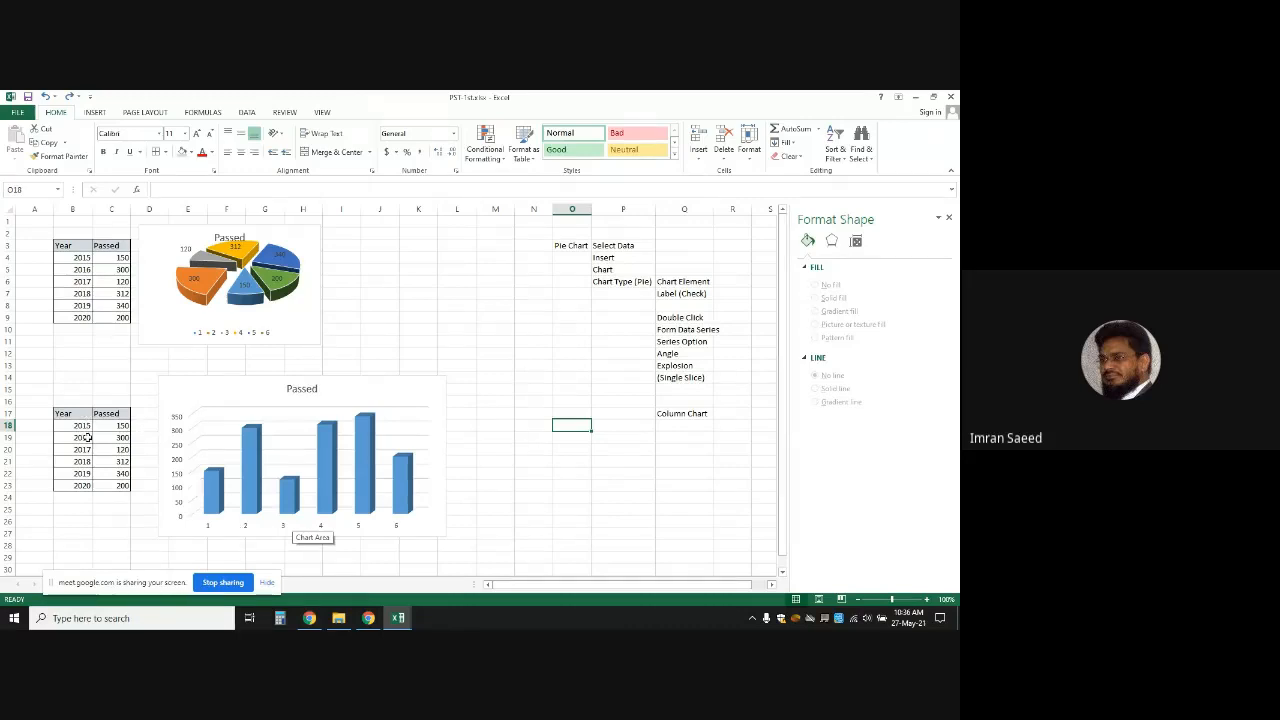
click(357, 397)
click(92, 113)
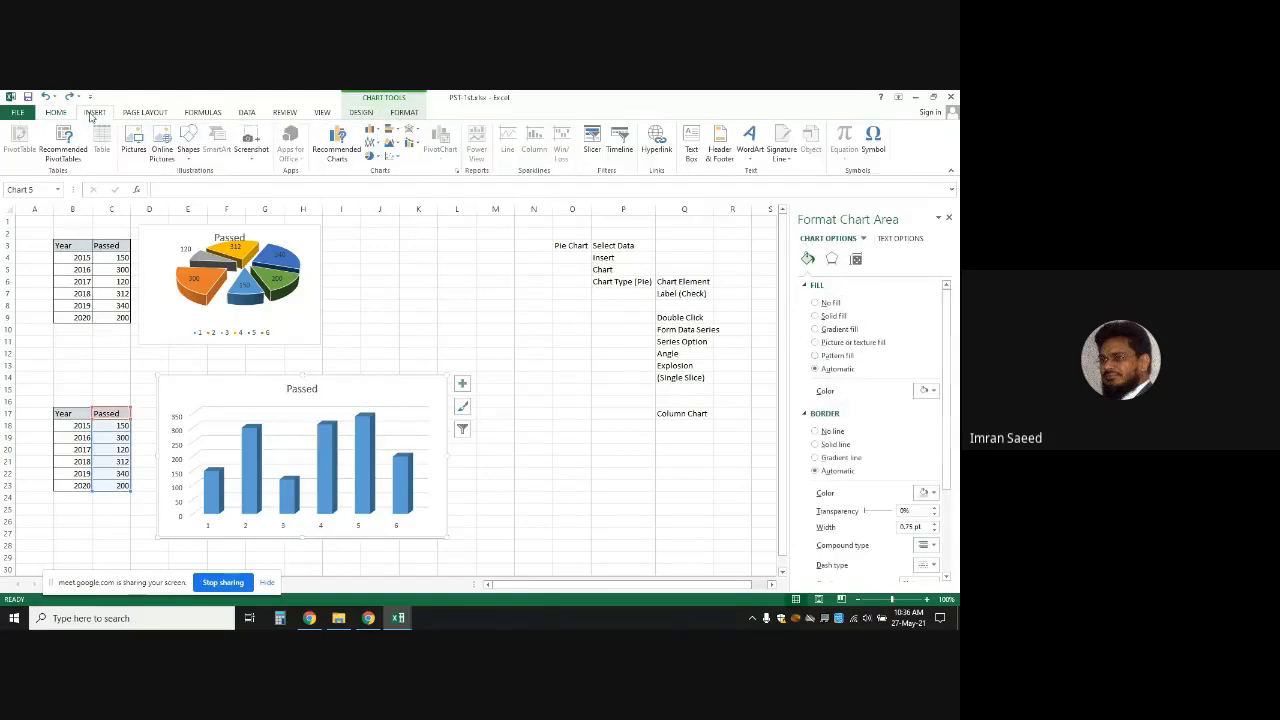
click(372, 392)
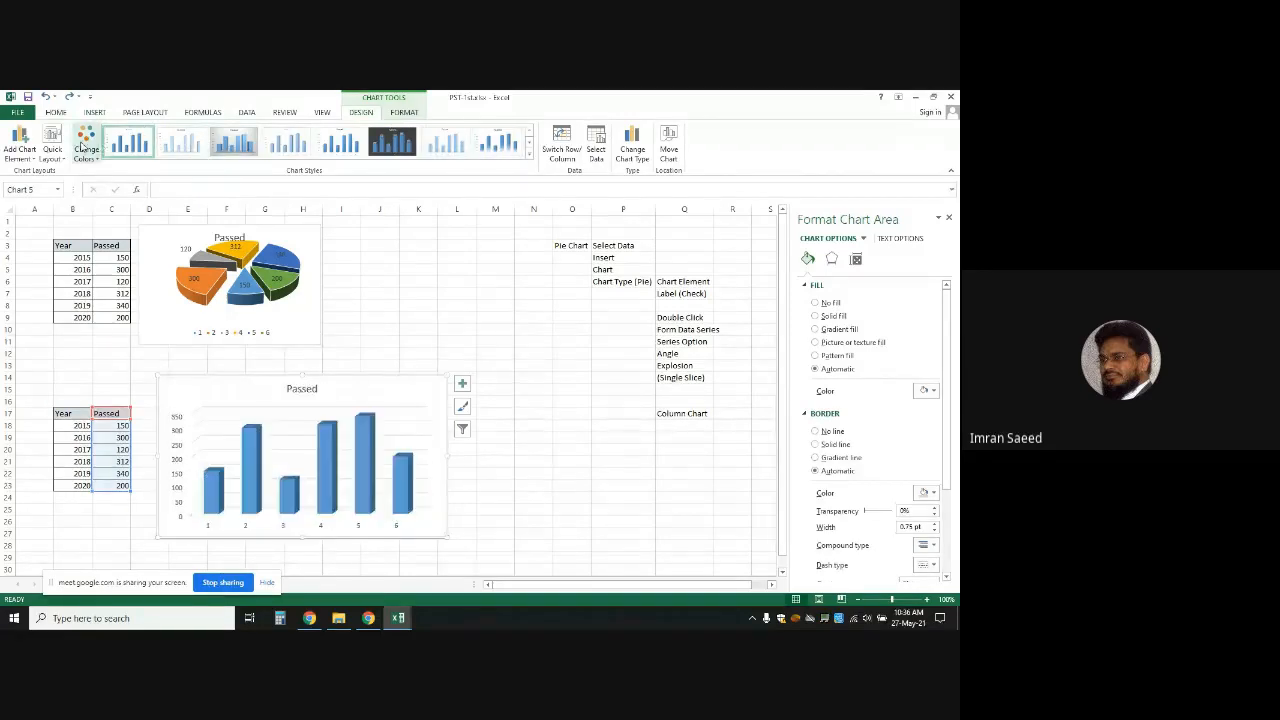
click(597, 152)
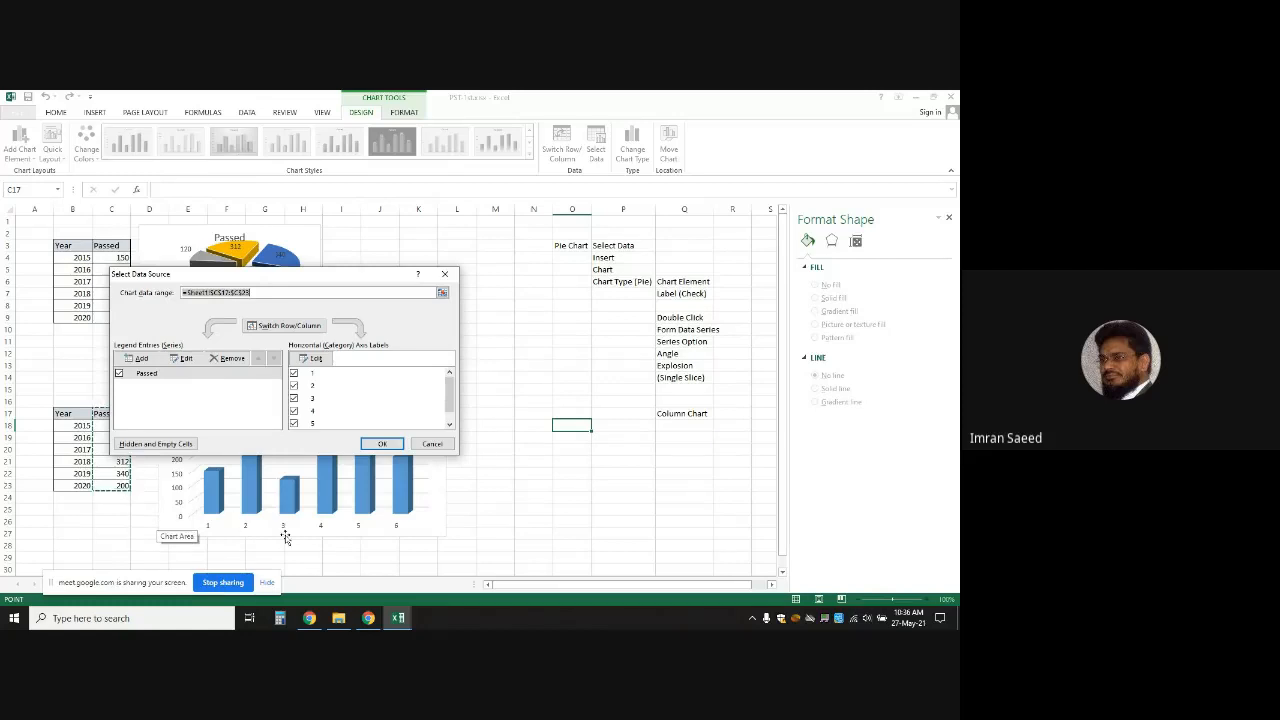
Replace the axis label range with the years B18:B23 and confirm both dialogs
click(316, 359)
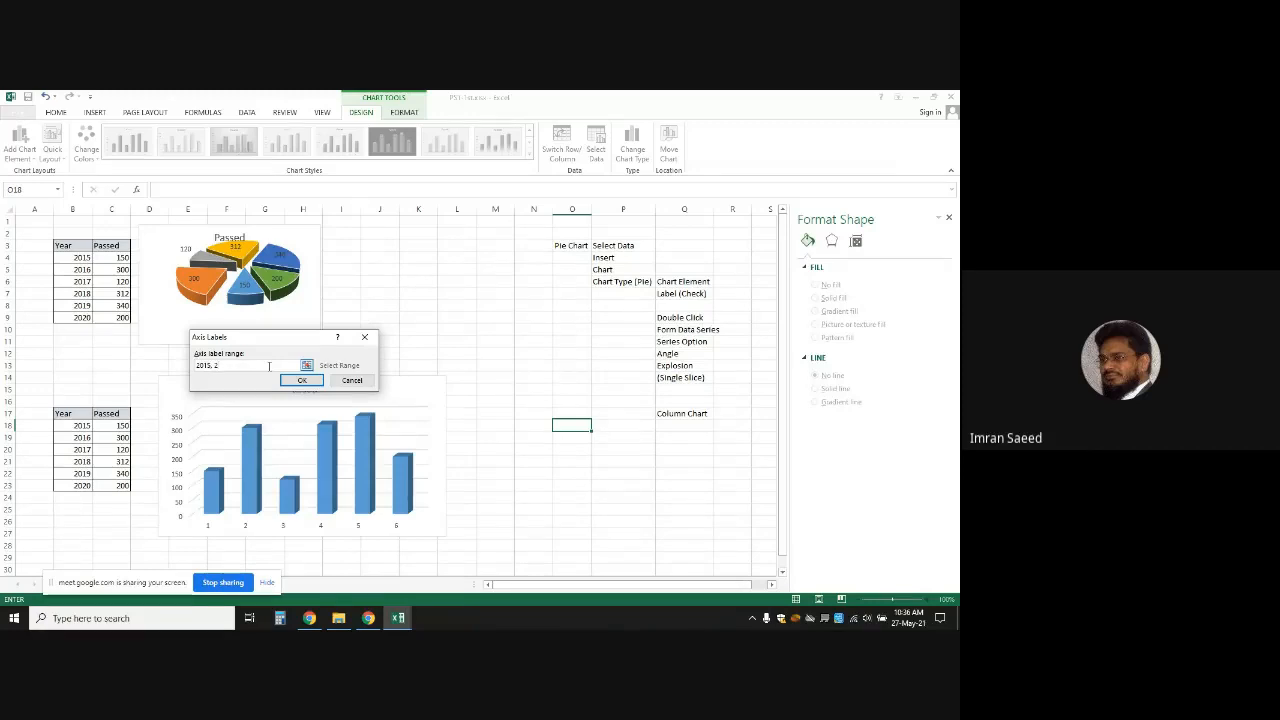
key(BackSpace)
key(BackSpace)
key(BackSpace)
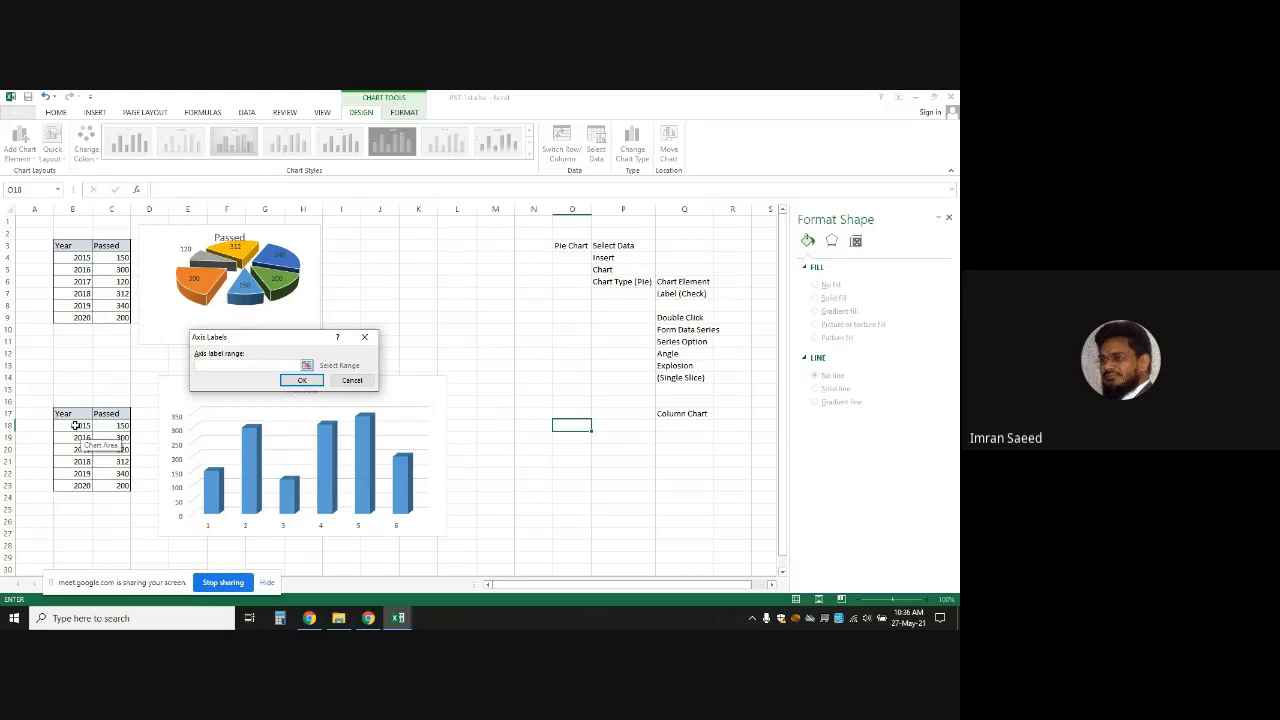
drag(75, 425, 77, 485)
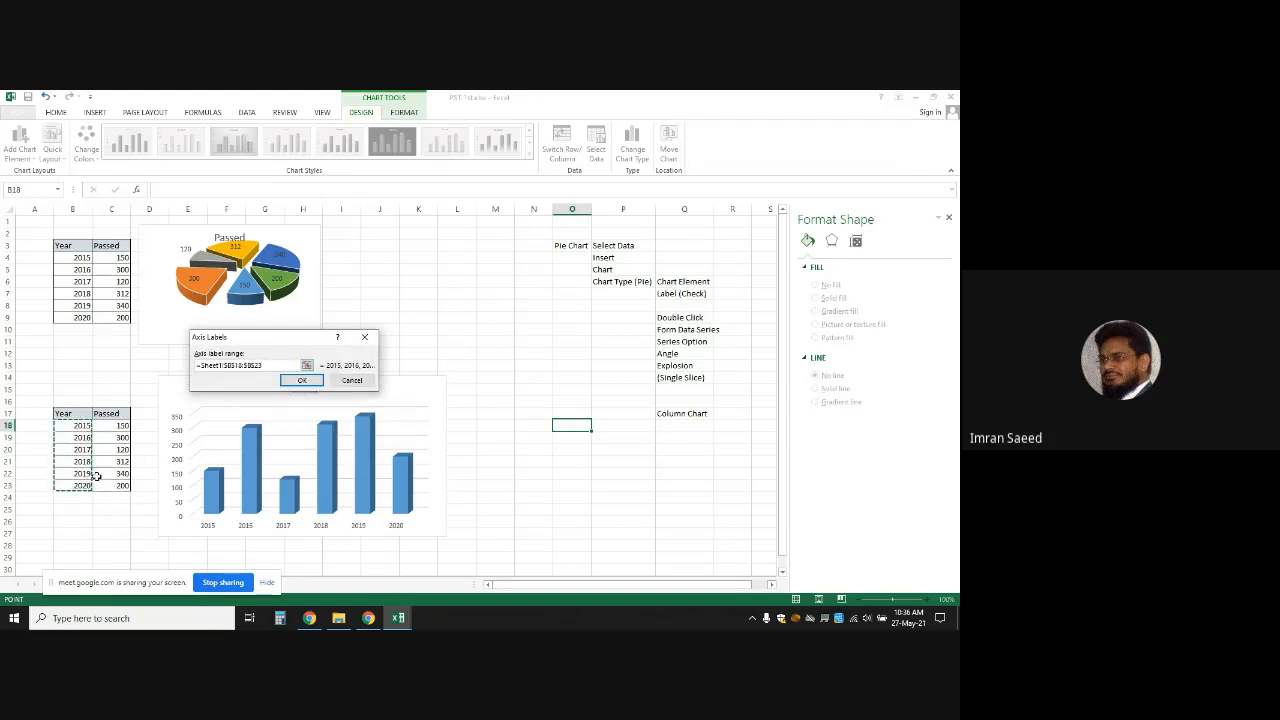
click(301, 380)
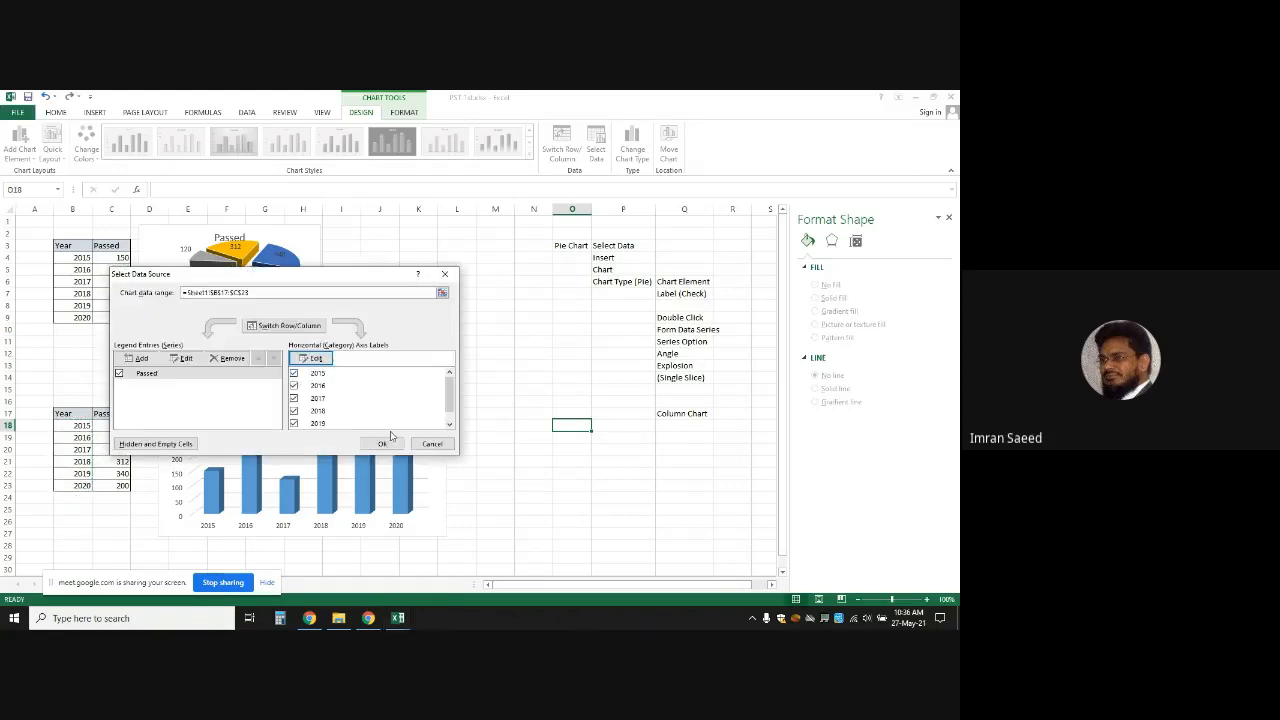
click(390, 444)
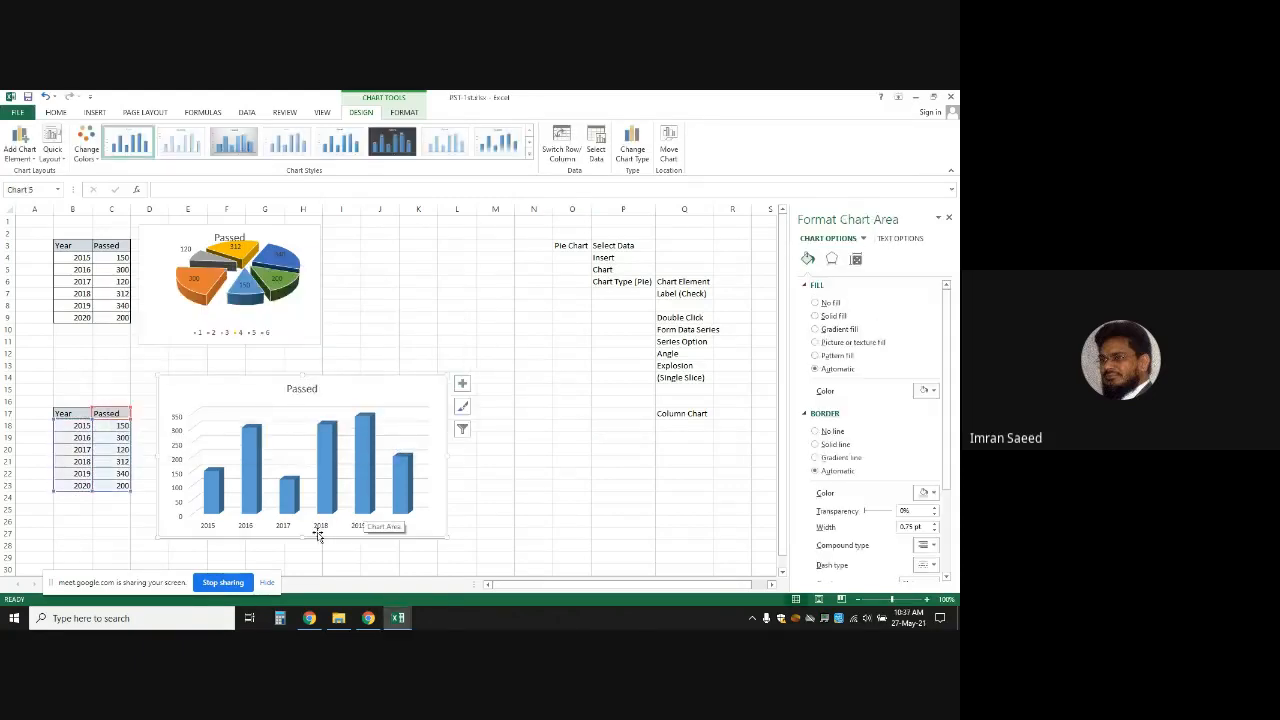
click(550, 498)
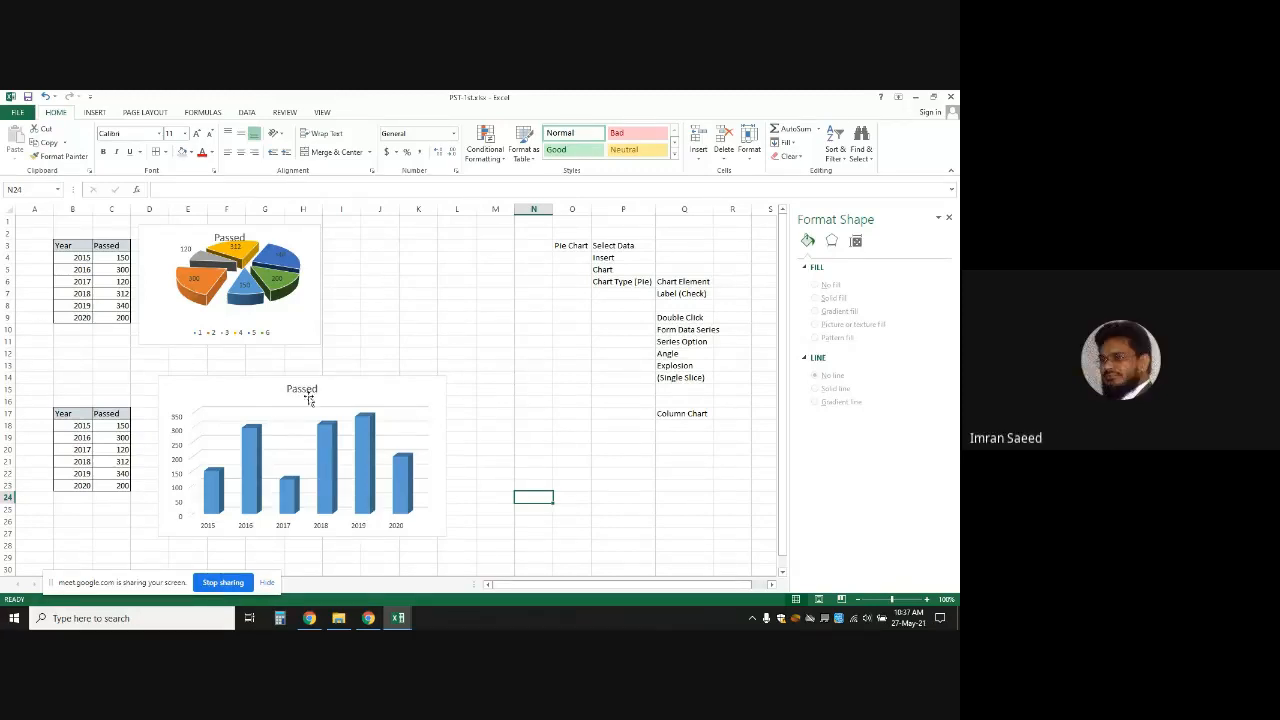
click(394, 391)
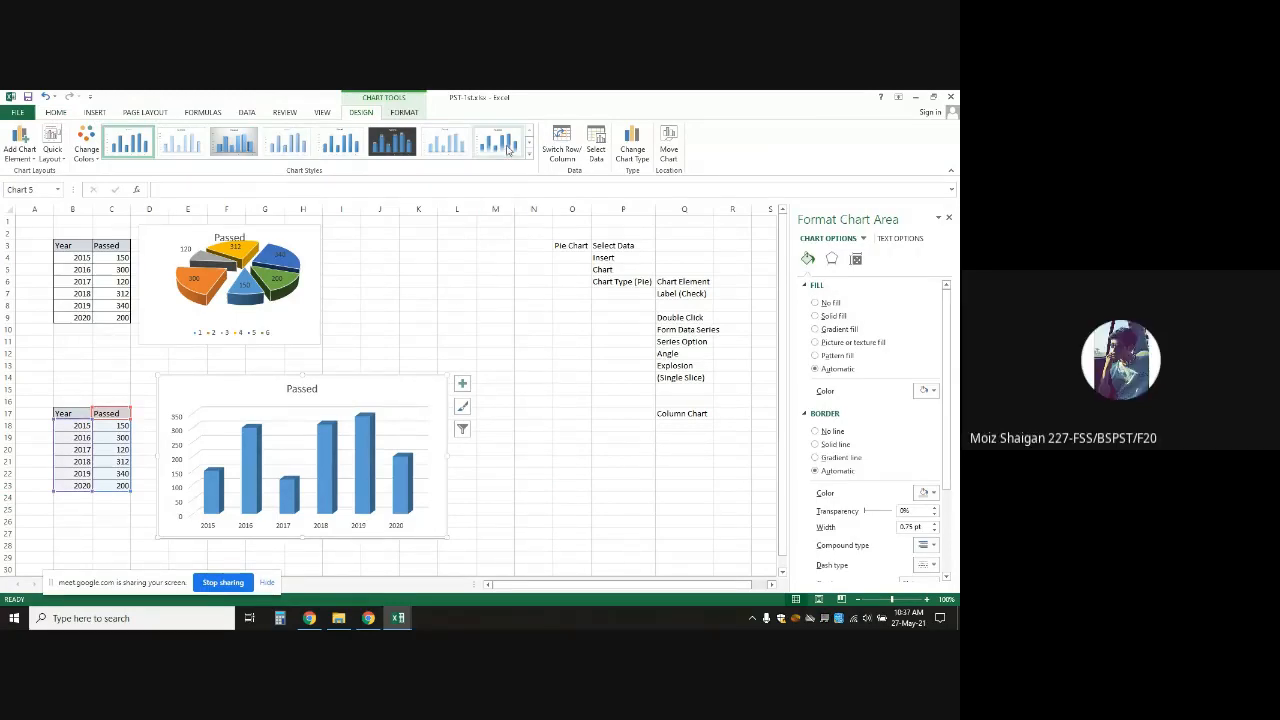
click(559, 495)
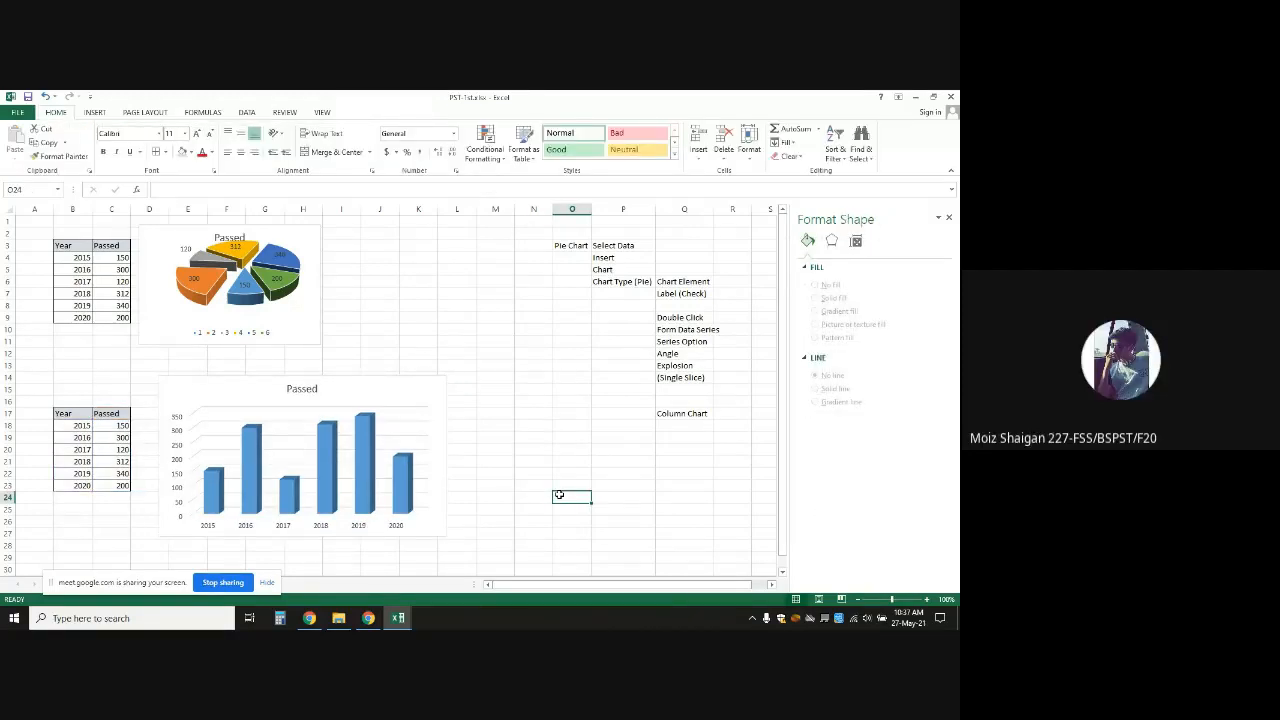
Admit the waiting participant into the Google Meet call
click(368, 618)
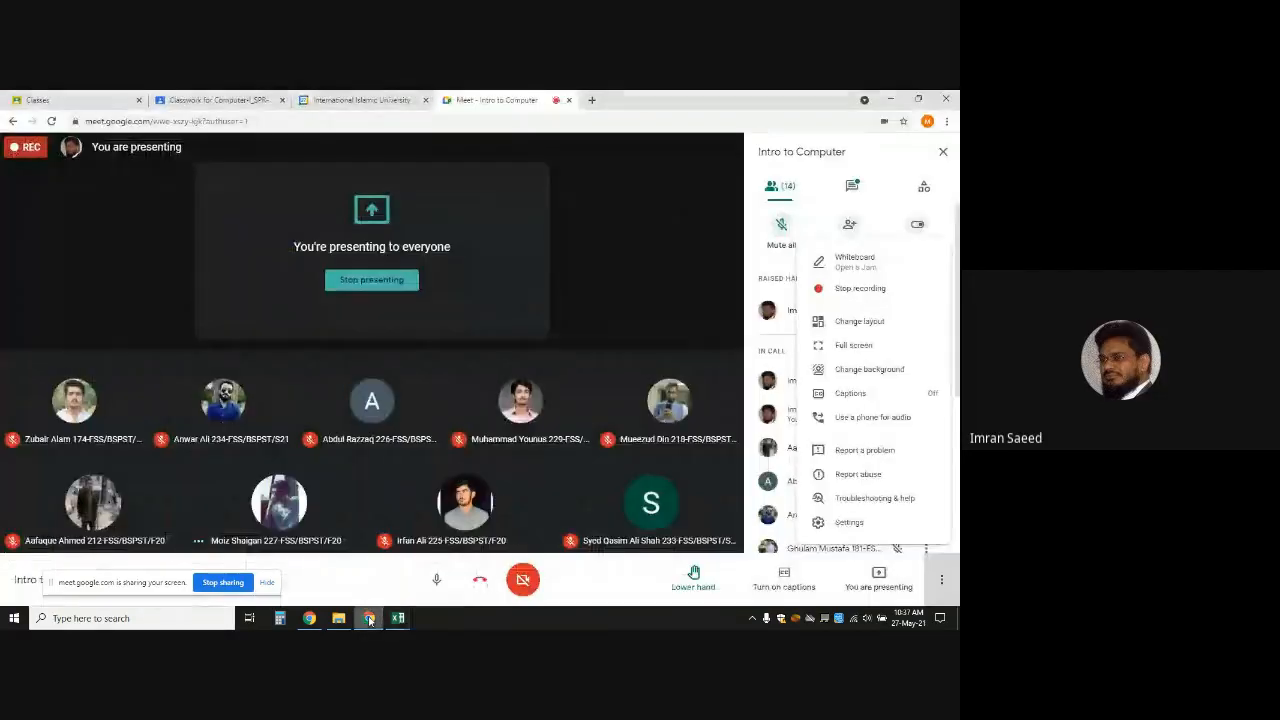
click(601, 233)
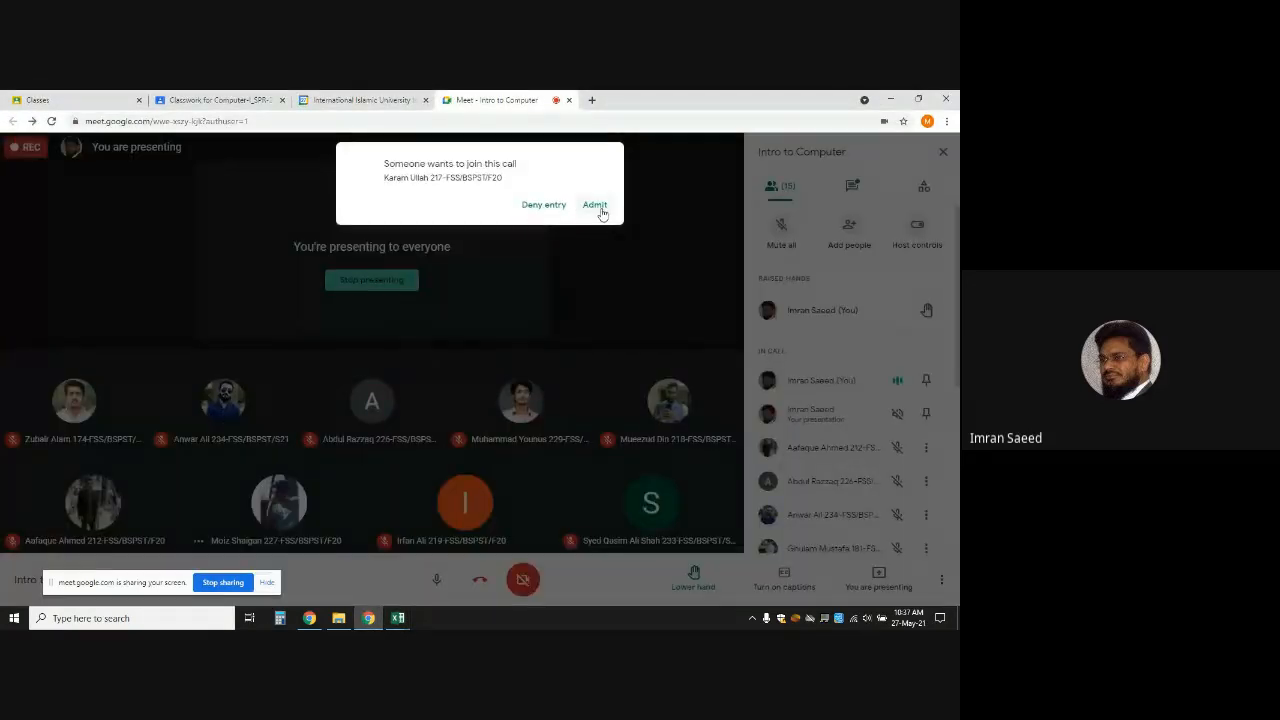
click(595, 205)
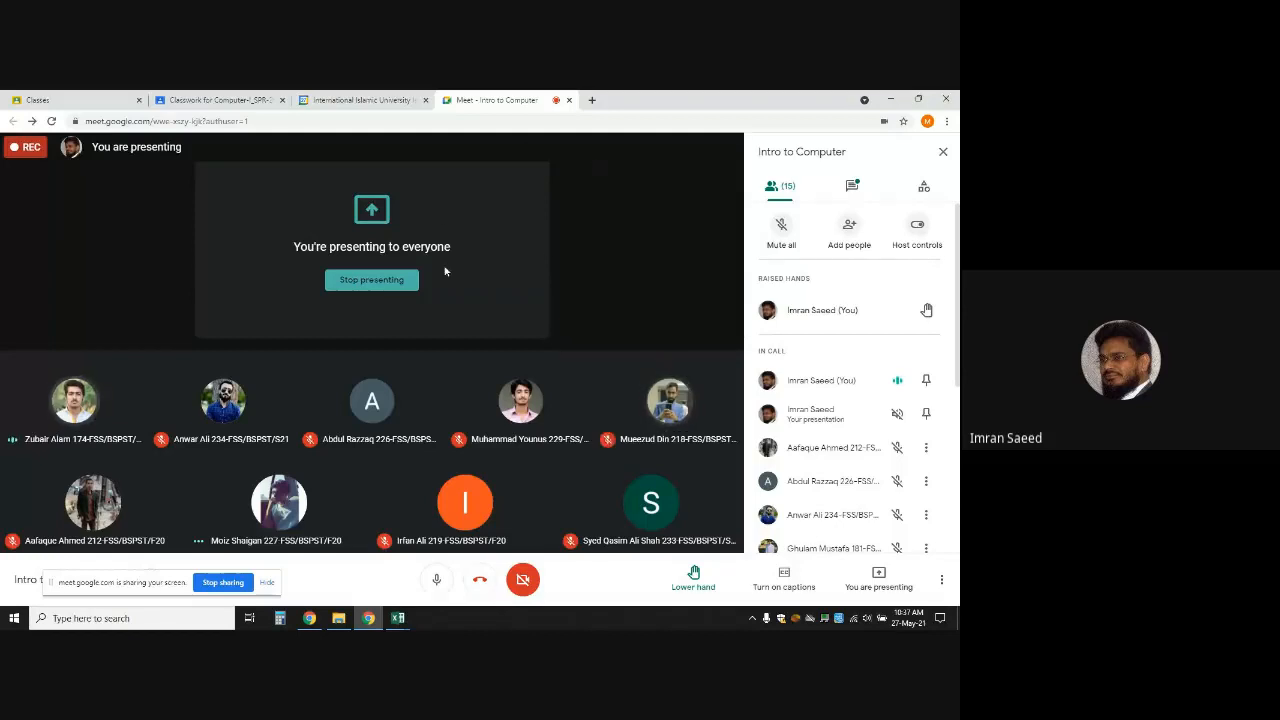
Return to the PST-1st.xlsx workbook with the charts and select cell N20
mouse_move(391, 623)
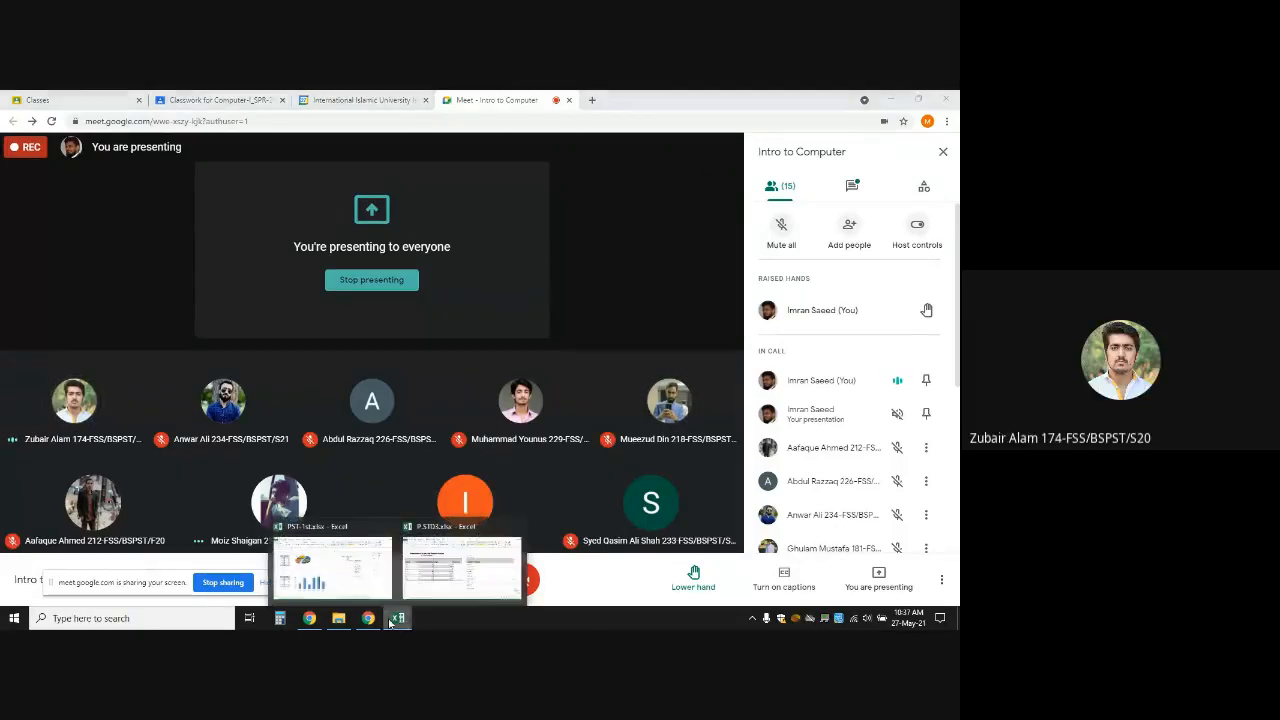
click(452, 565)
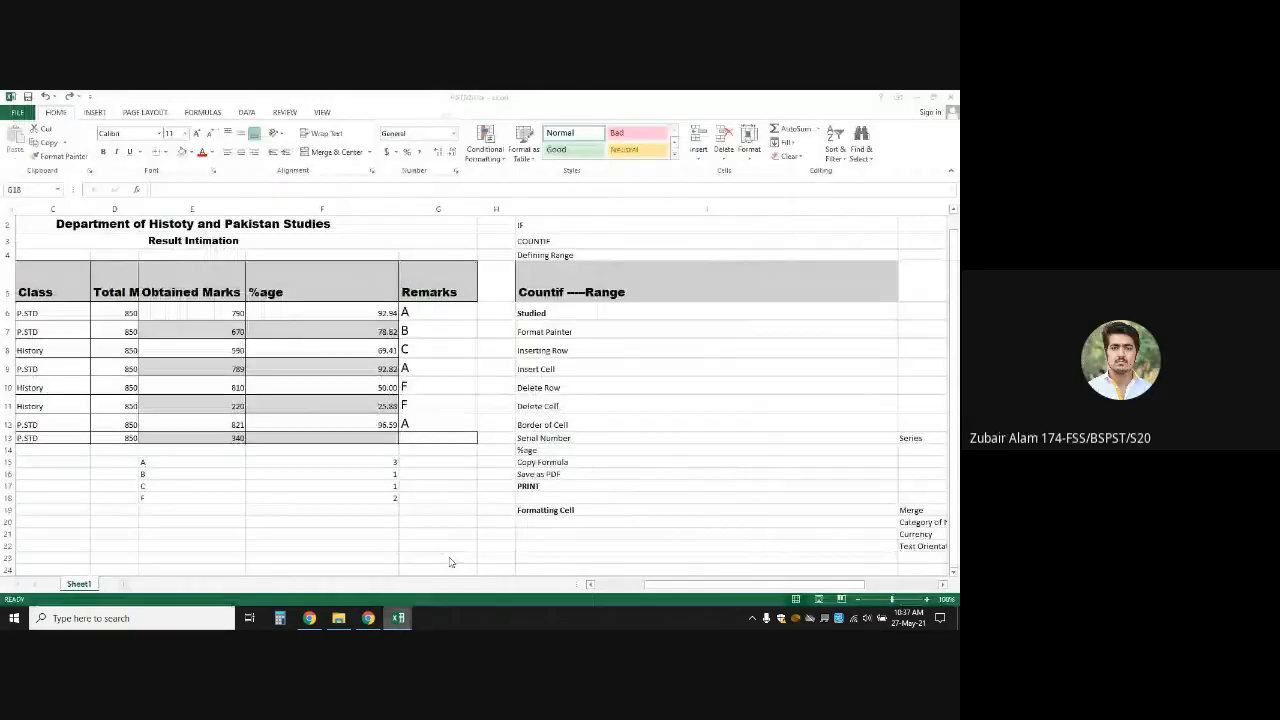
mouse_move(398, 616)
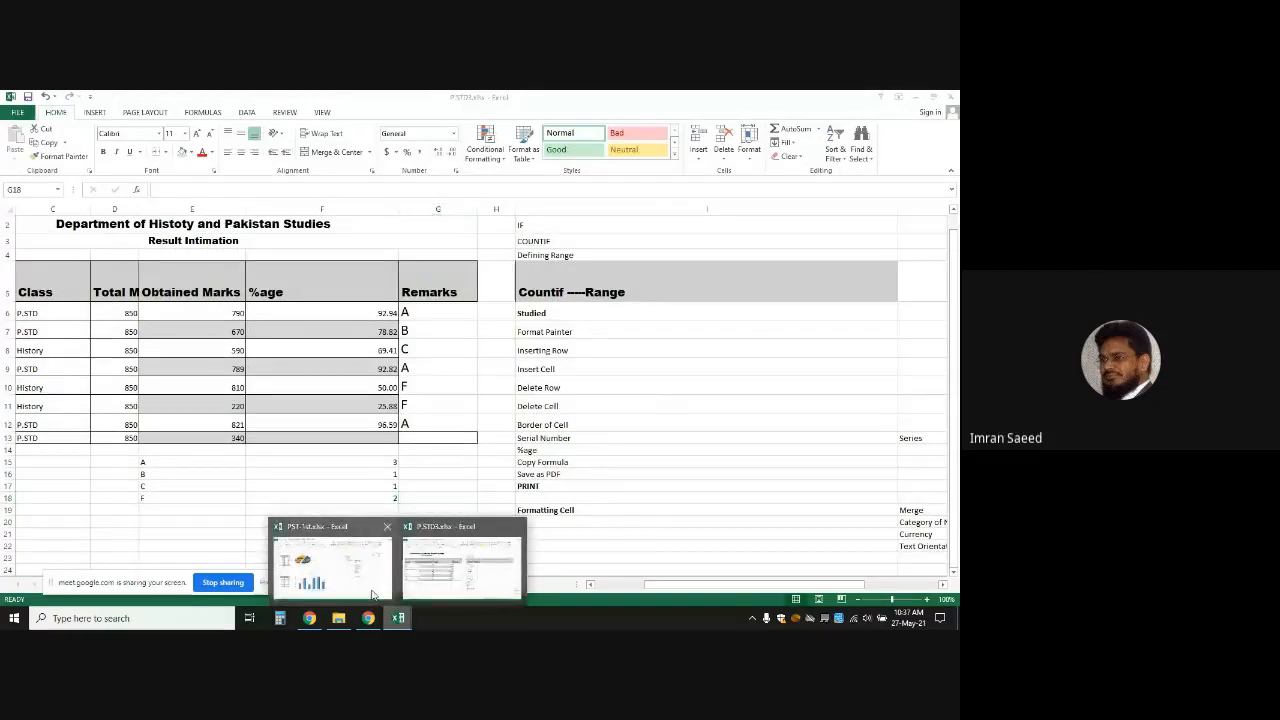
click(372, 590)
click(548, 450)
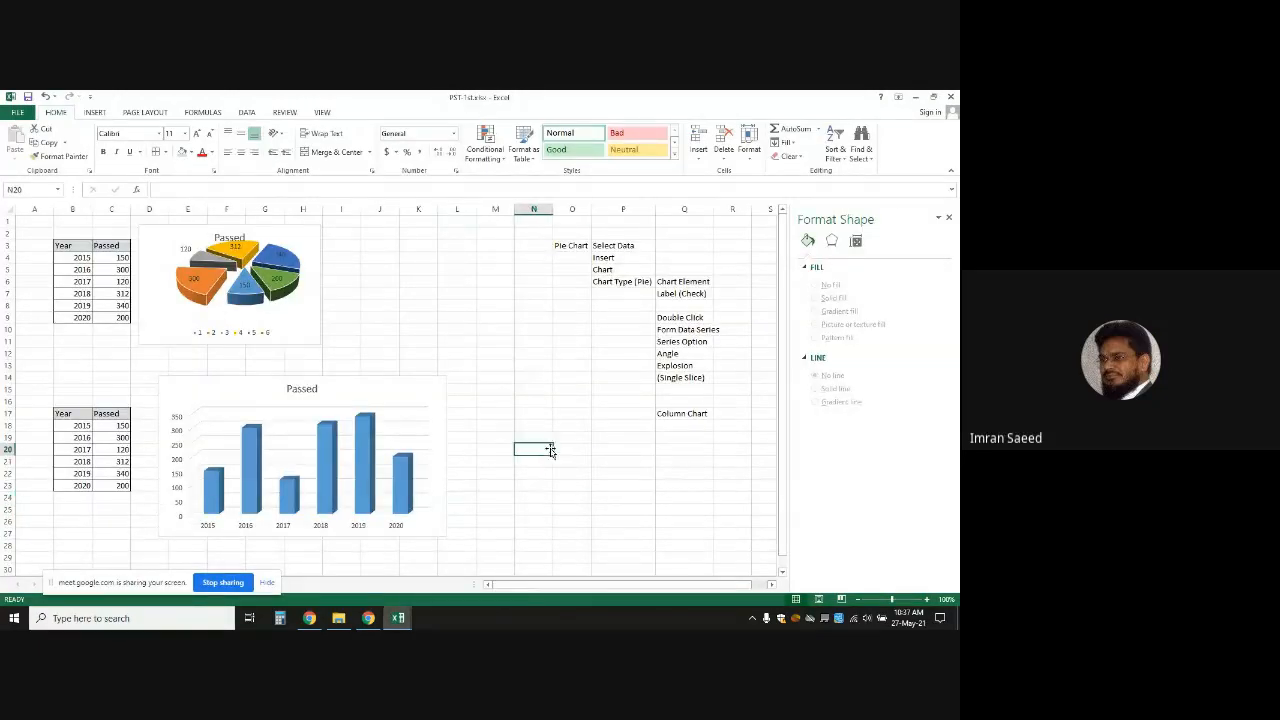
click(353, 455)
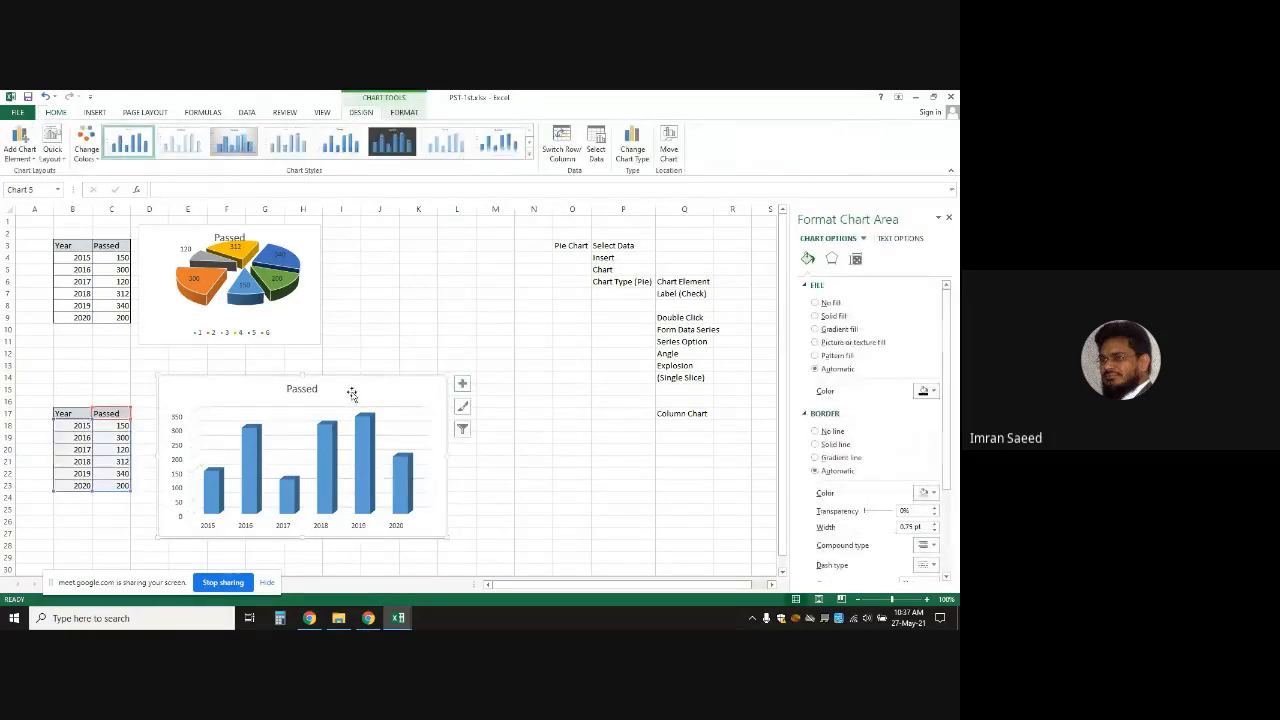
click(529, 155)
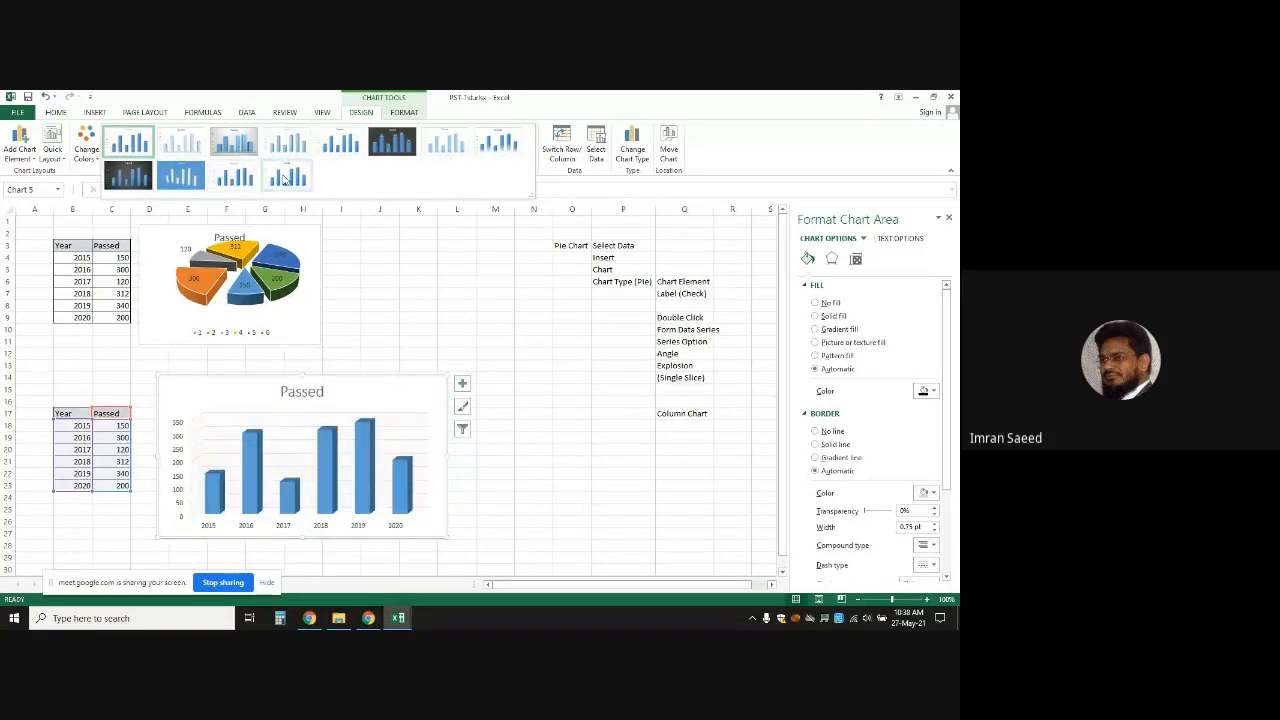
click(779, 138)
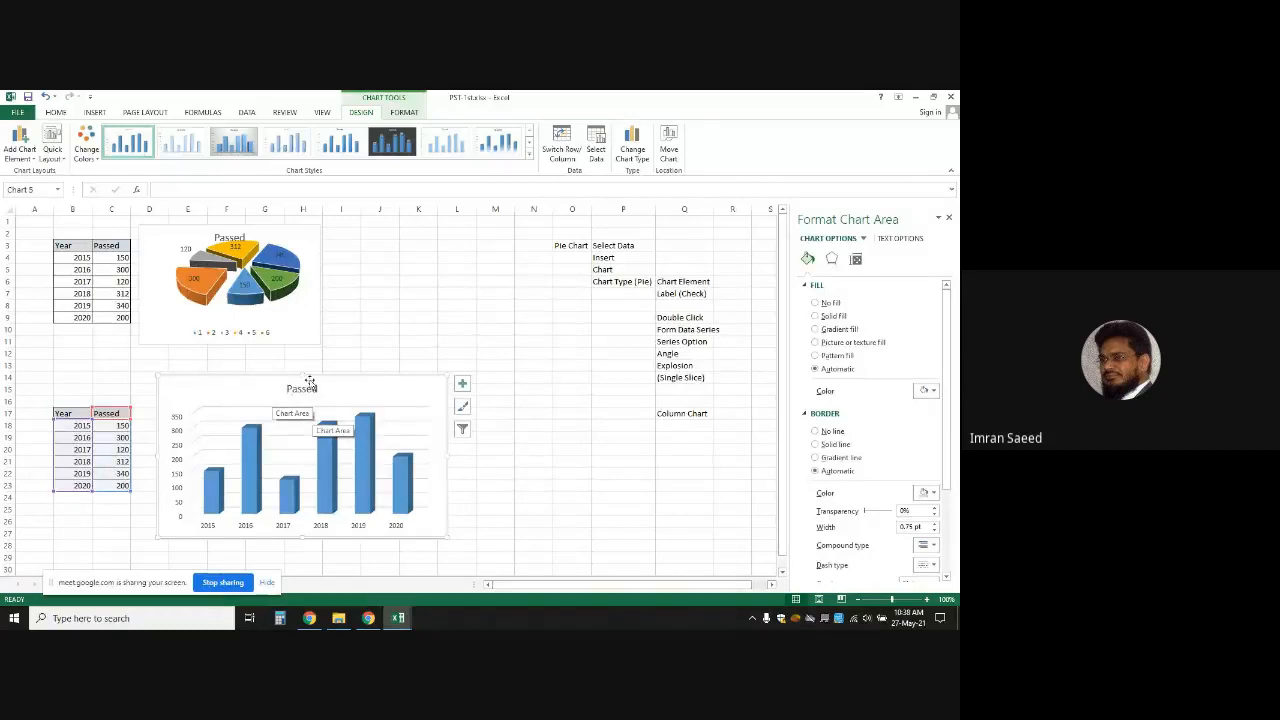
click(684, 424)
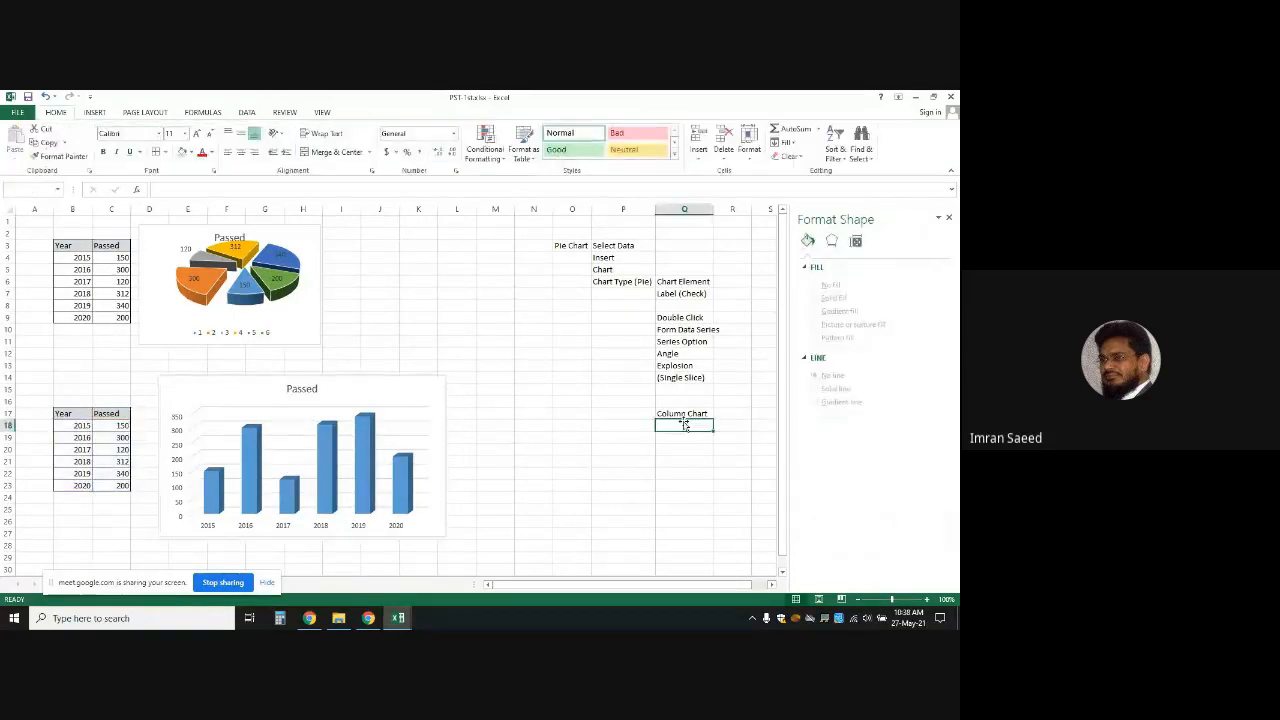
Begin the note 'Design-' in cell Q18, cancelling a stray keystroke on the chart
key(Up)
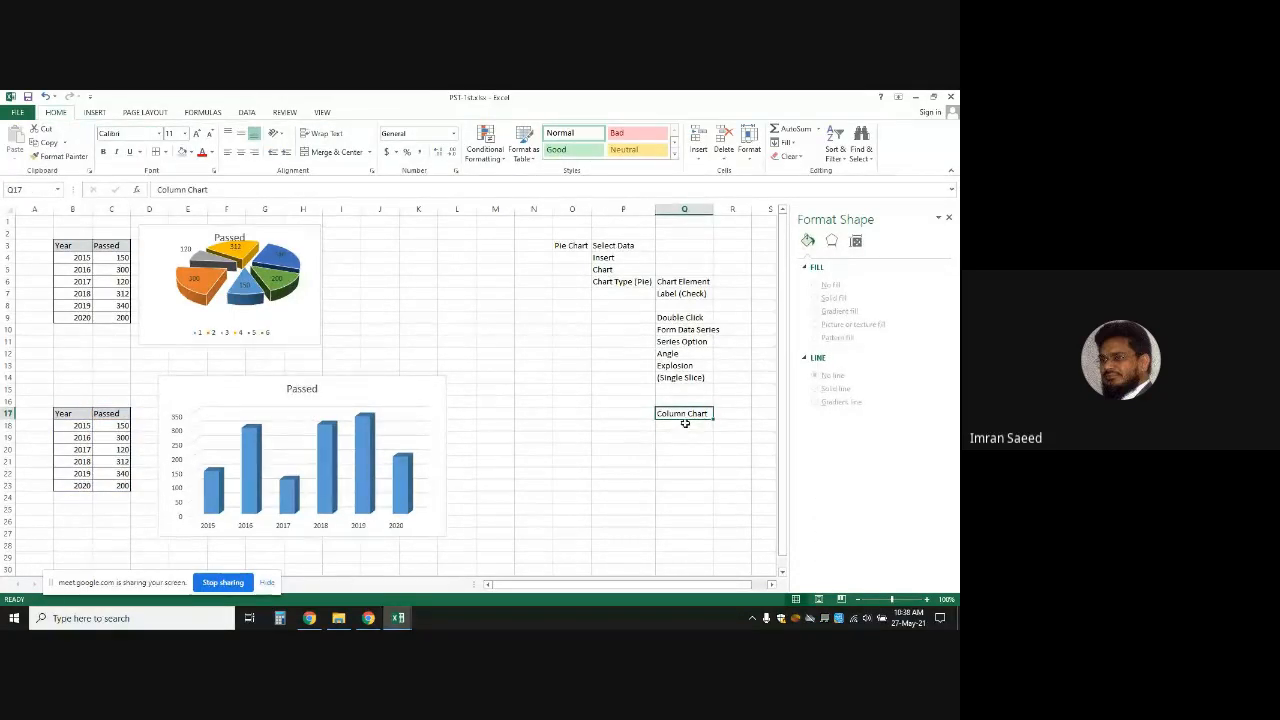
click(687, 426)
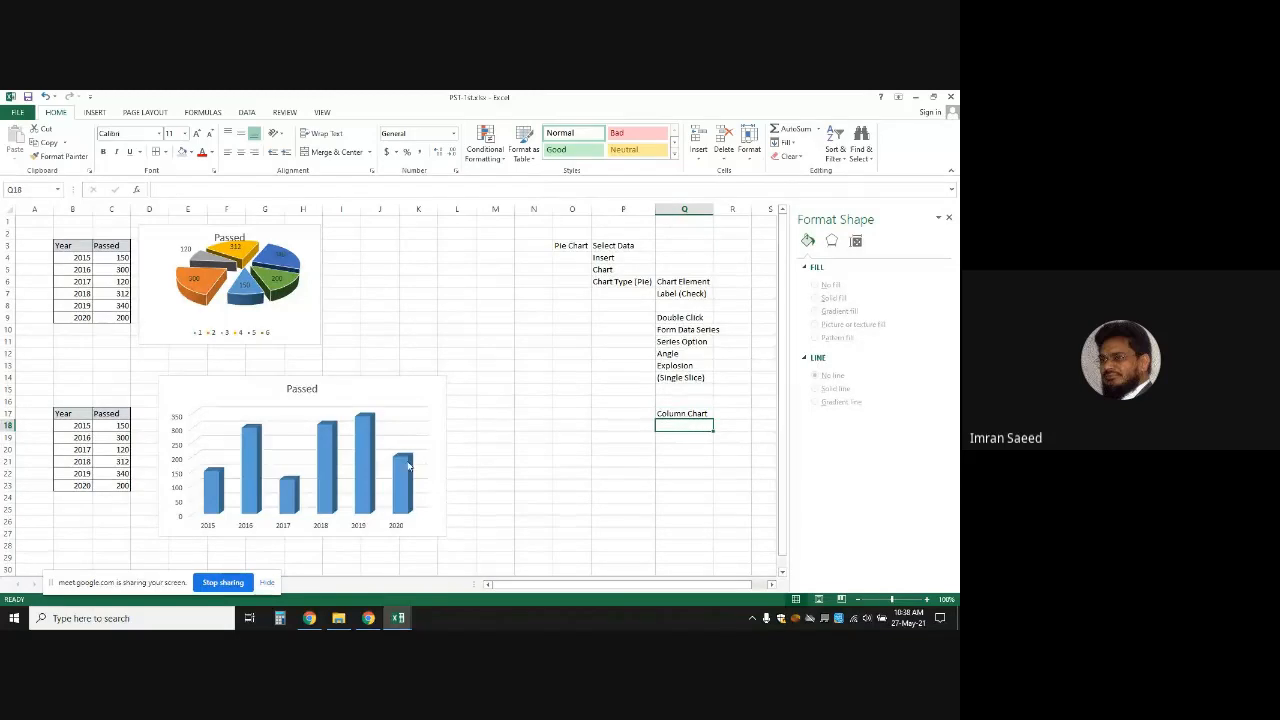
click(344, 398)
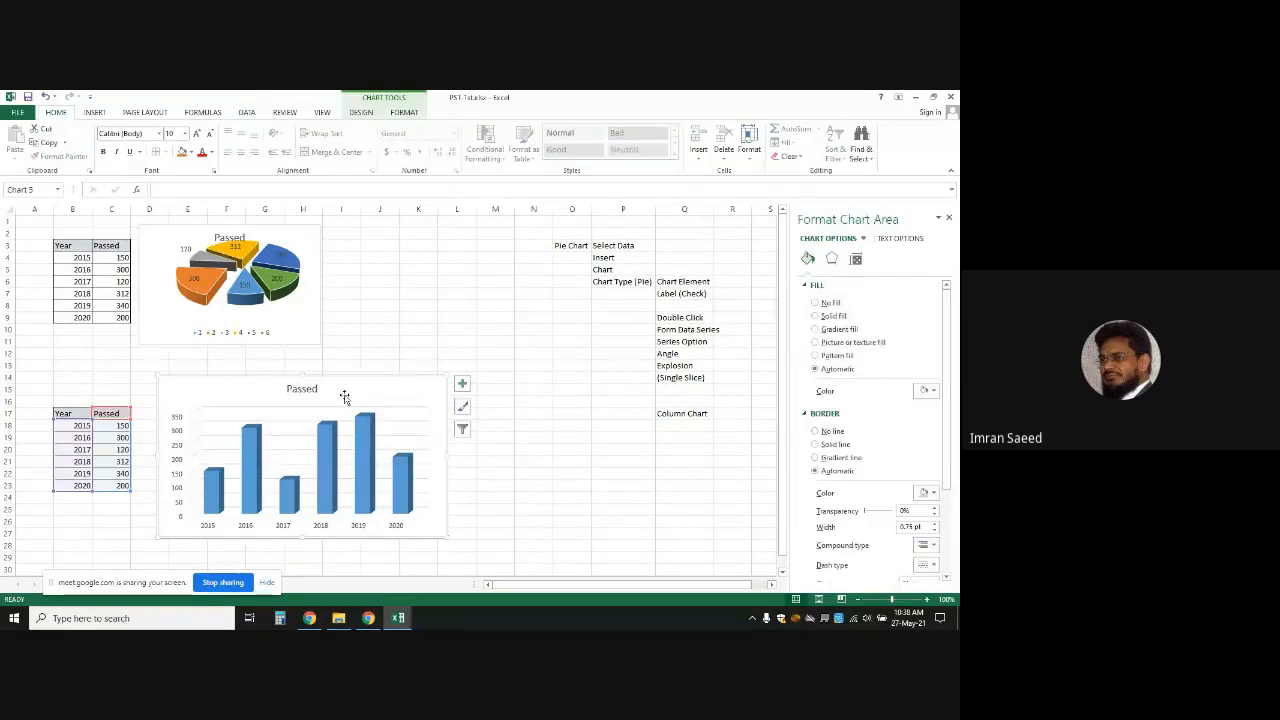
double_click(344, 398)
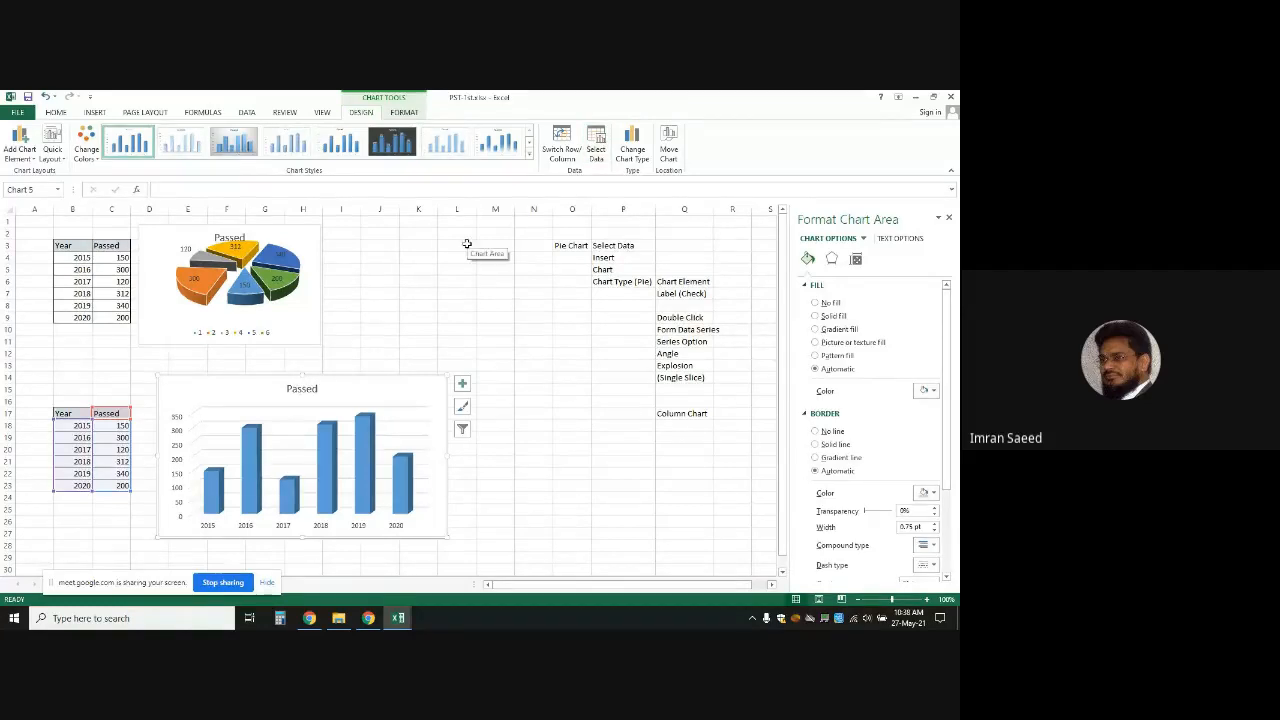
text(De)
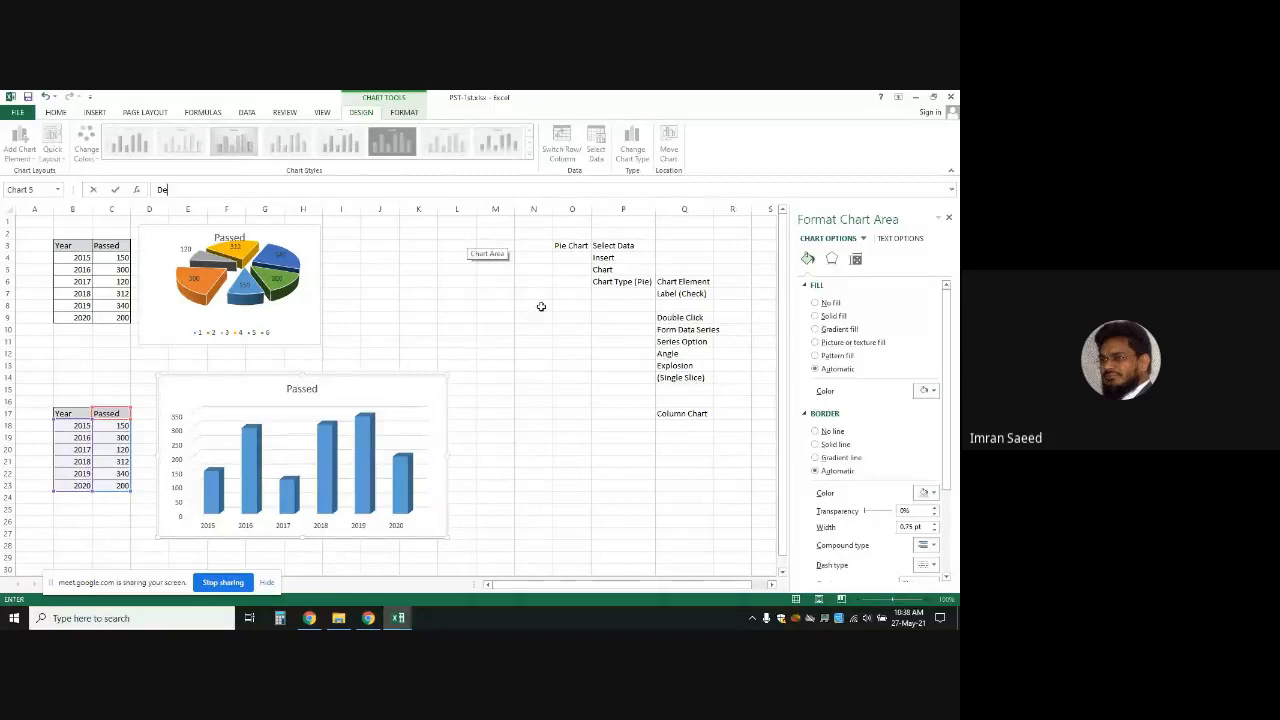
key(Escape)
click(682, 425)
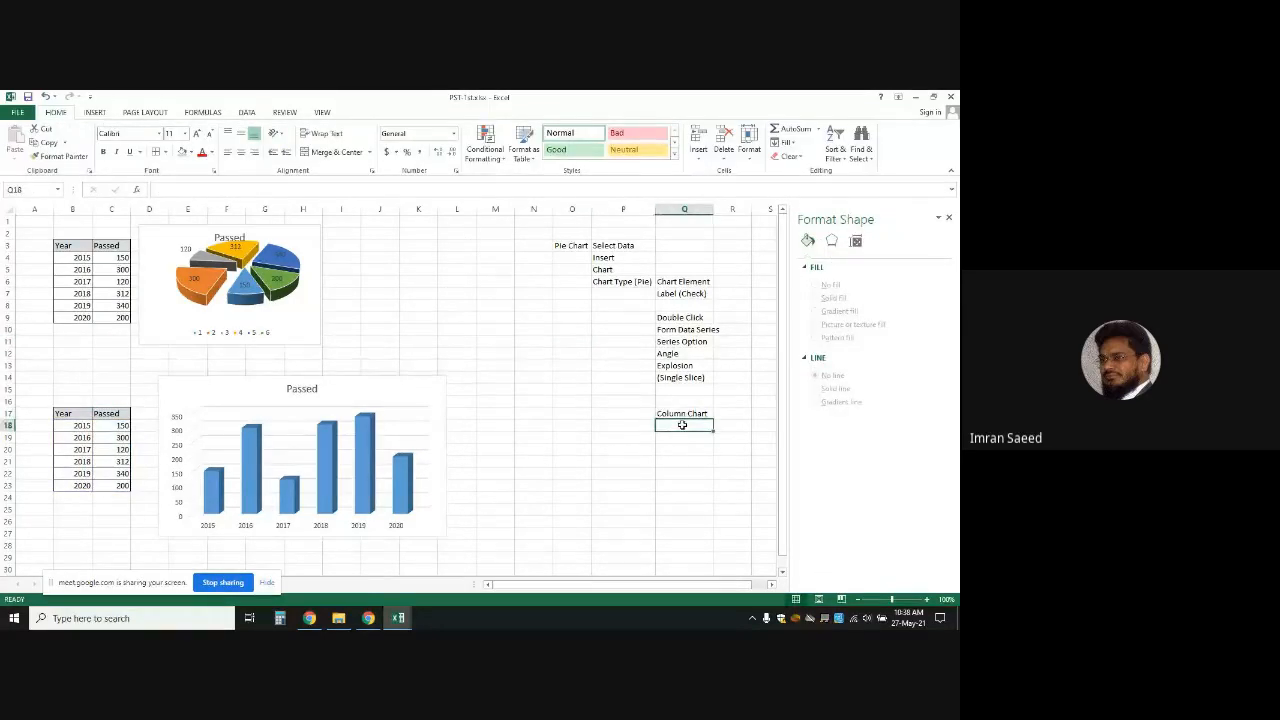
text(Design)
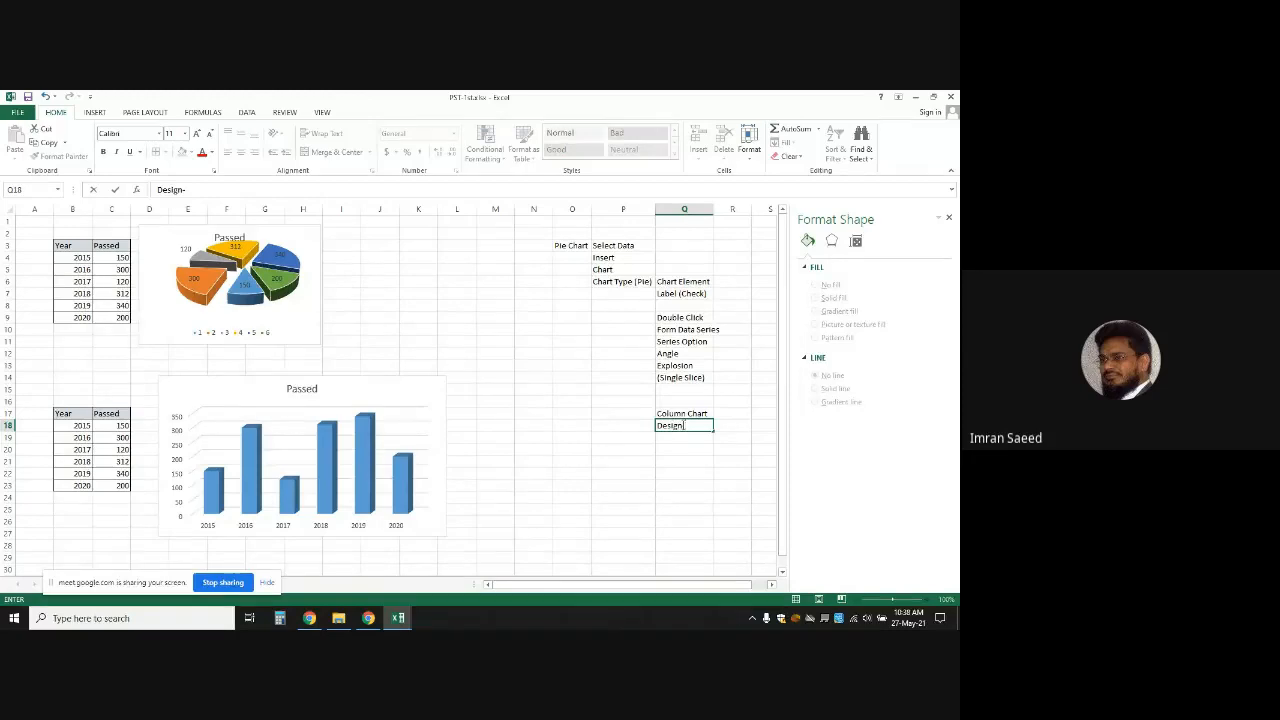
text(-)
Extend the Q18 note to read 'Design-Select Data-Edit-Select Range' and commit it
click(253, 401)
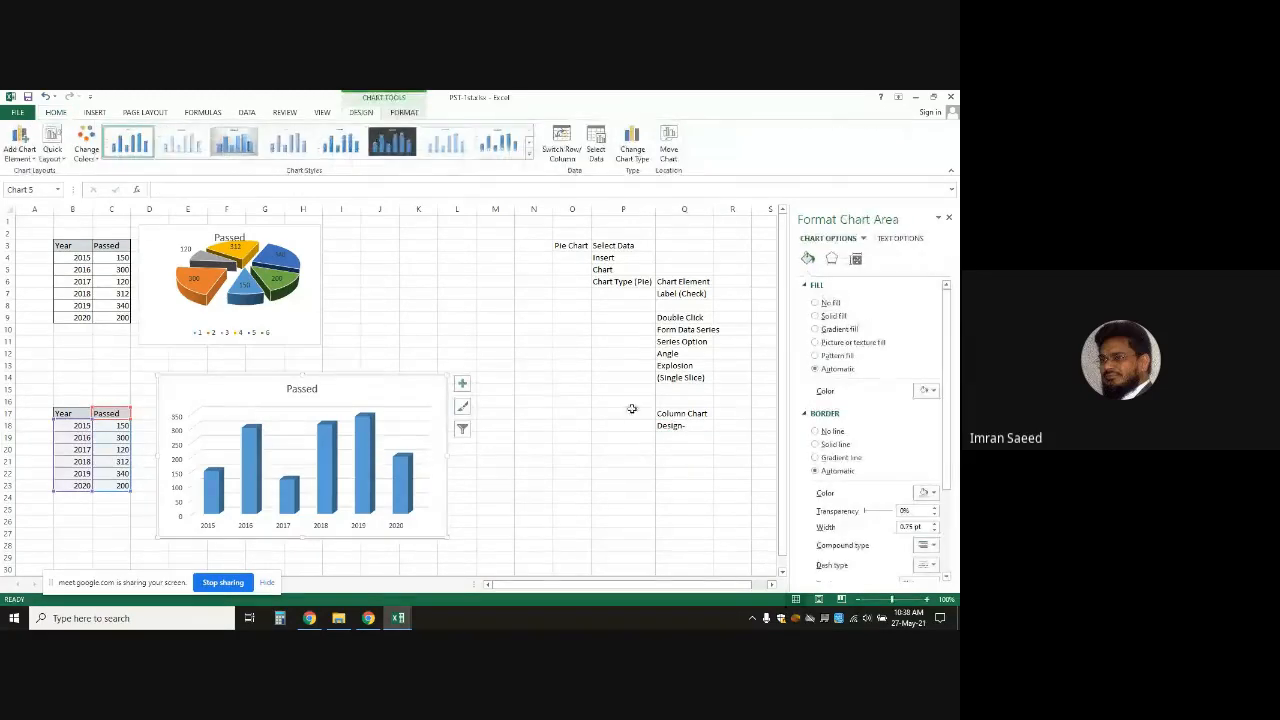
click(690, 426)
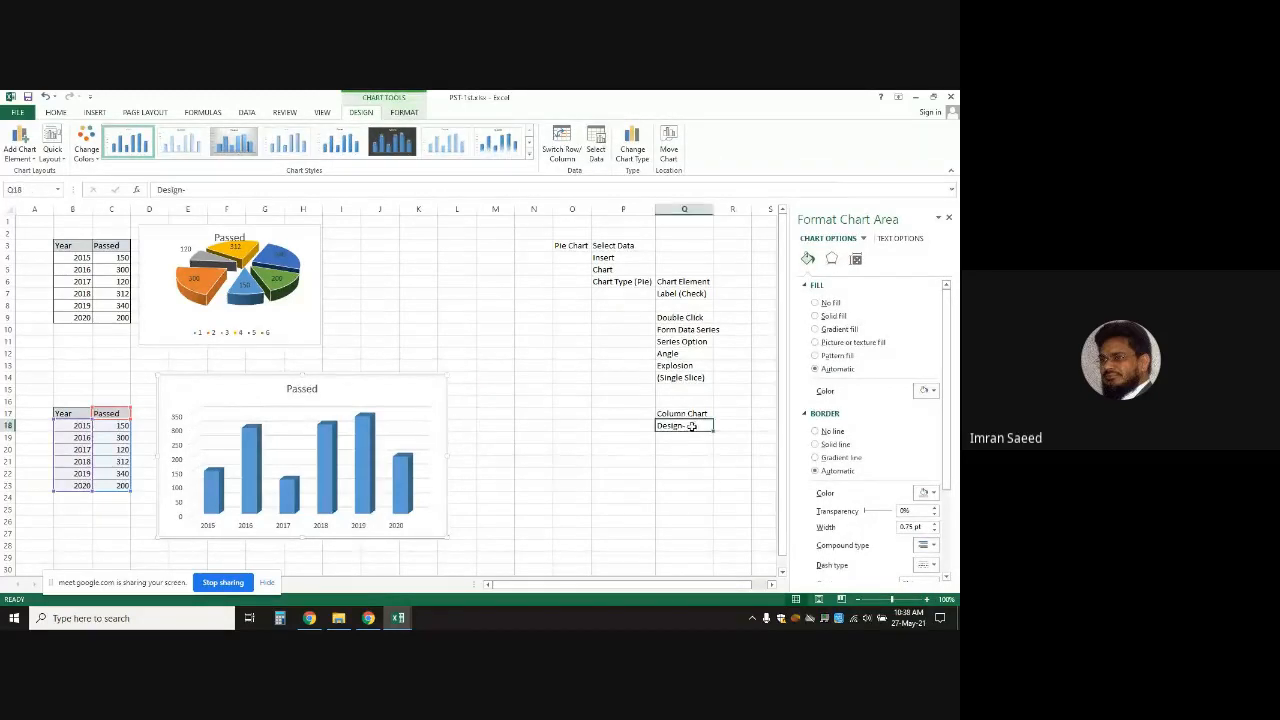
double_click(690, 426)
text(5)
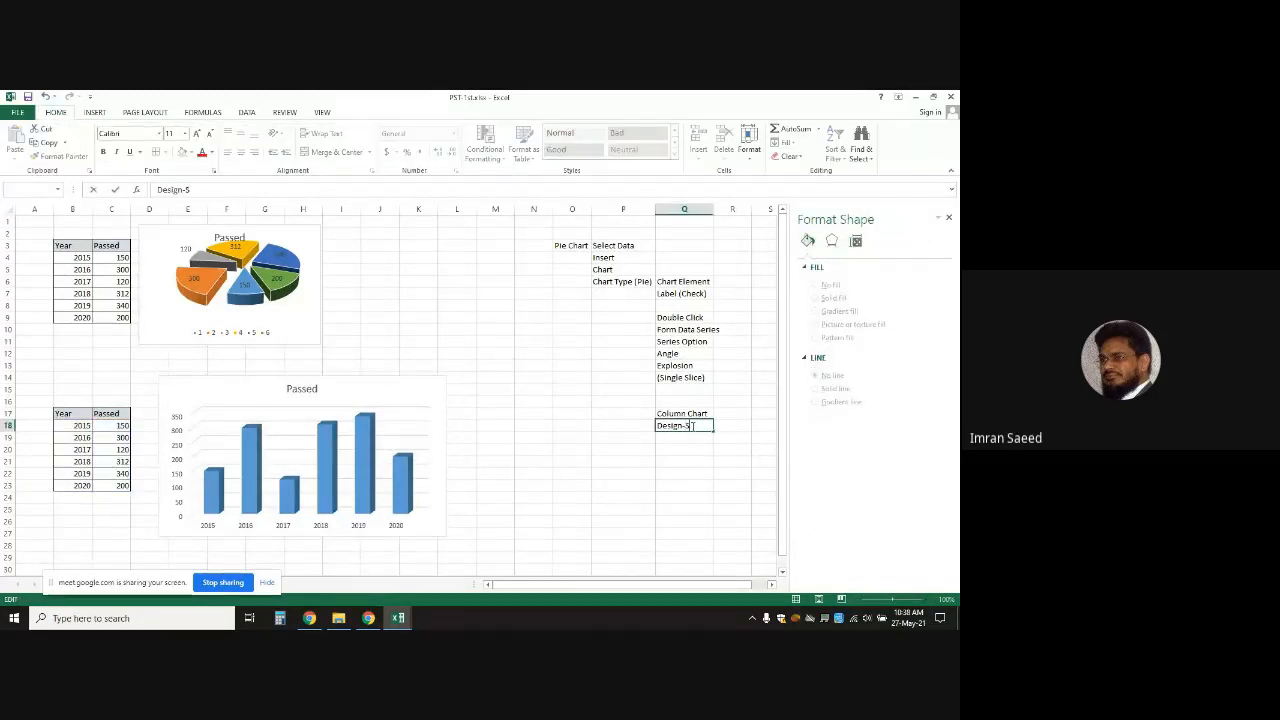
key(BackSpace)
text(Select Data)
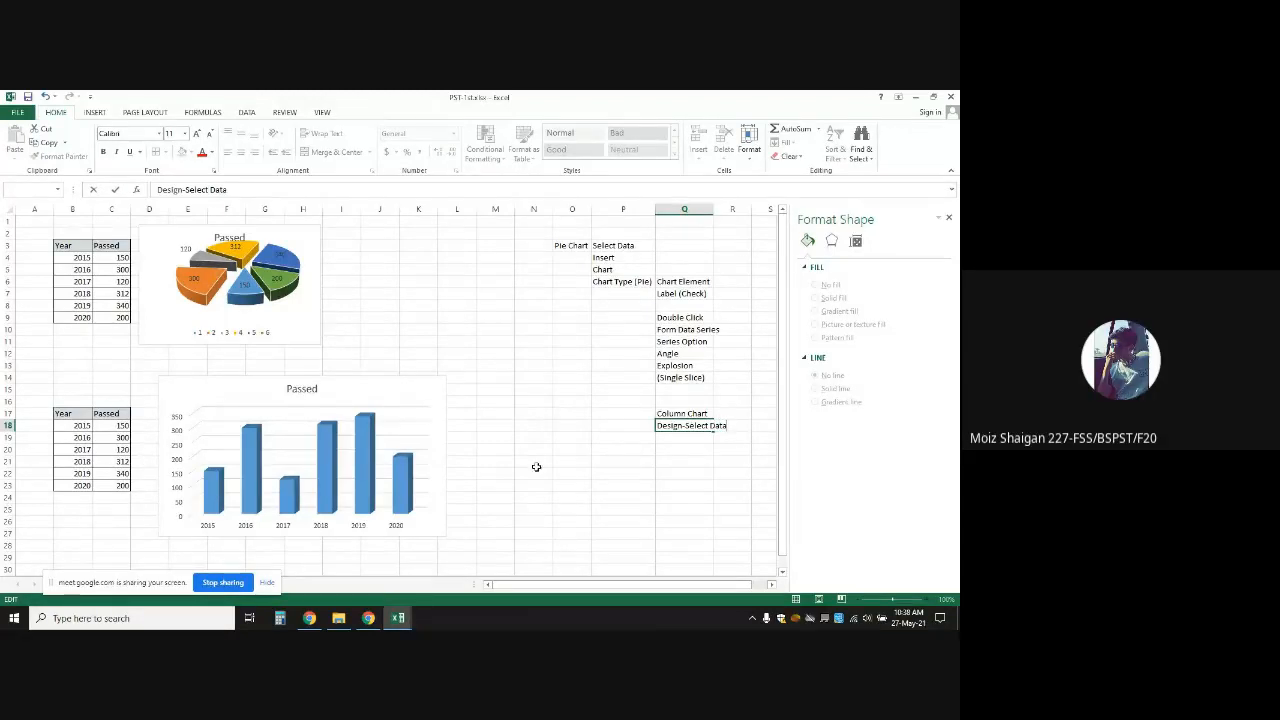
click(299, 414)
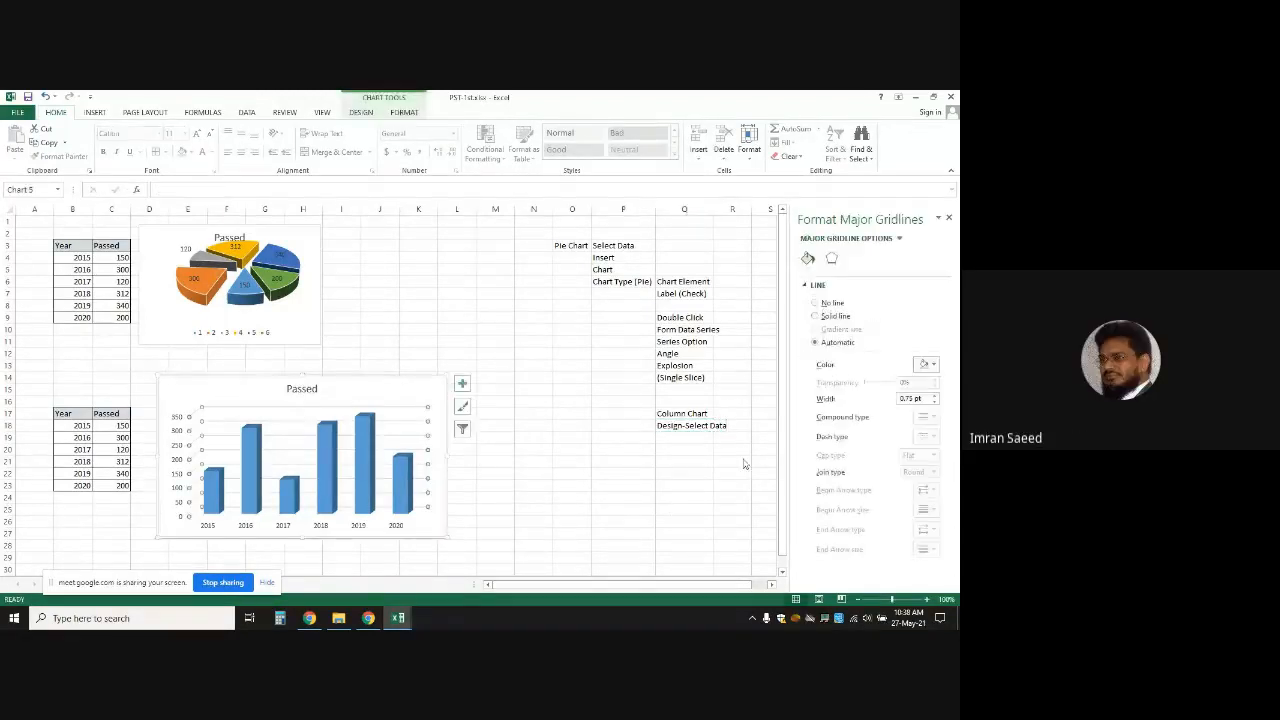
click(730, 425)
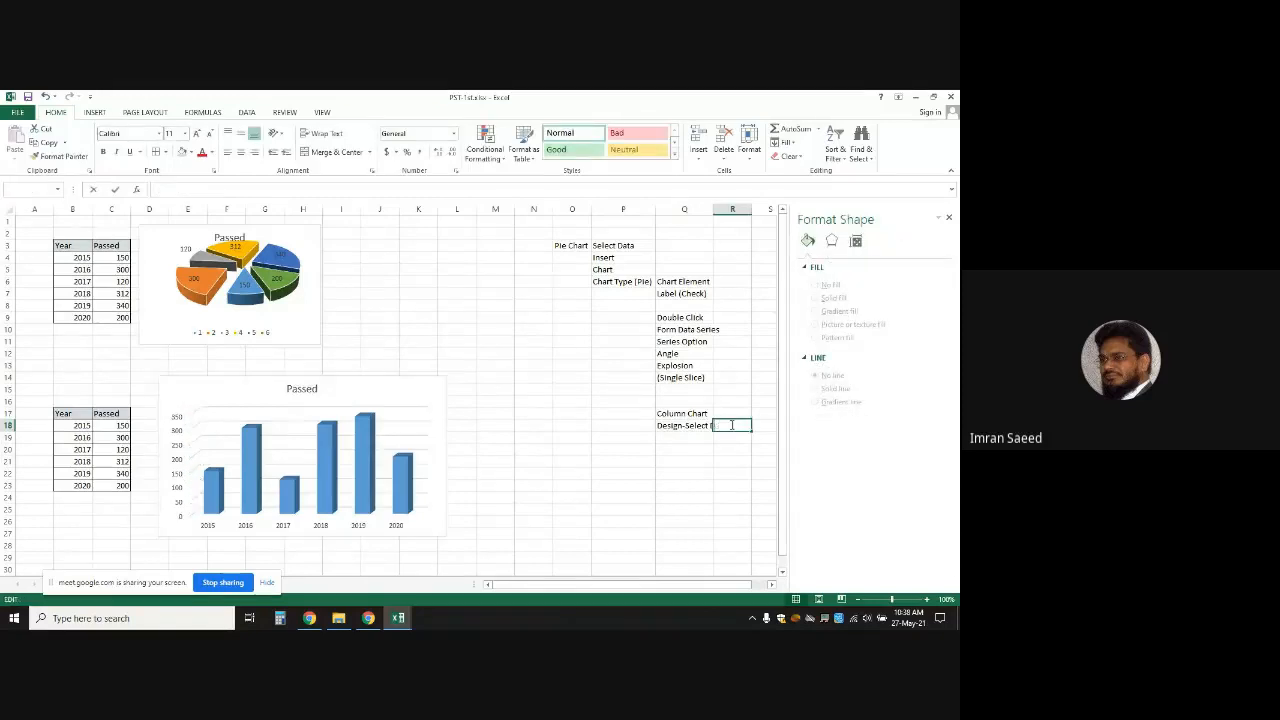
double_click(705, 425)
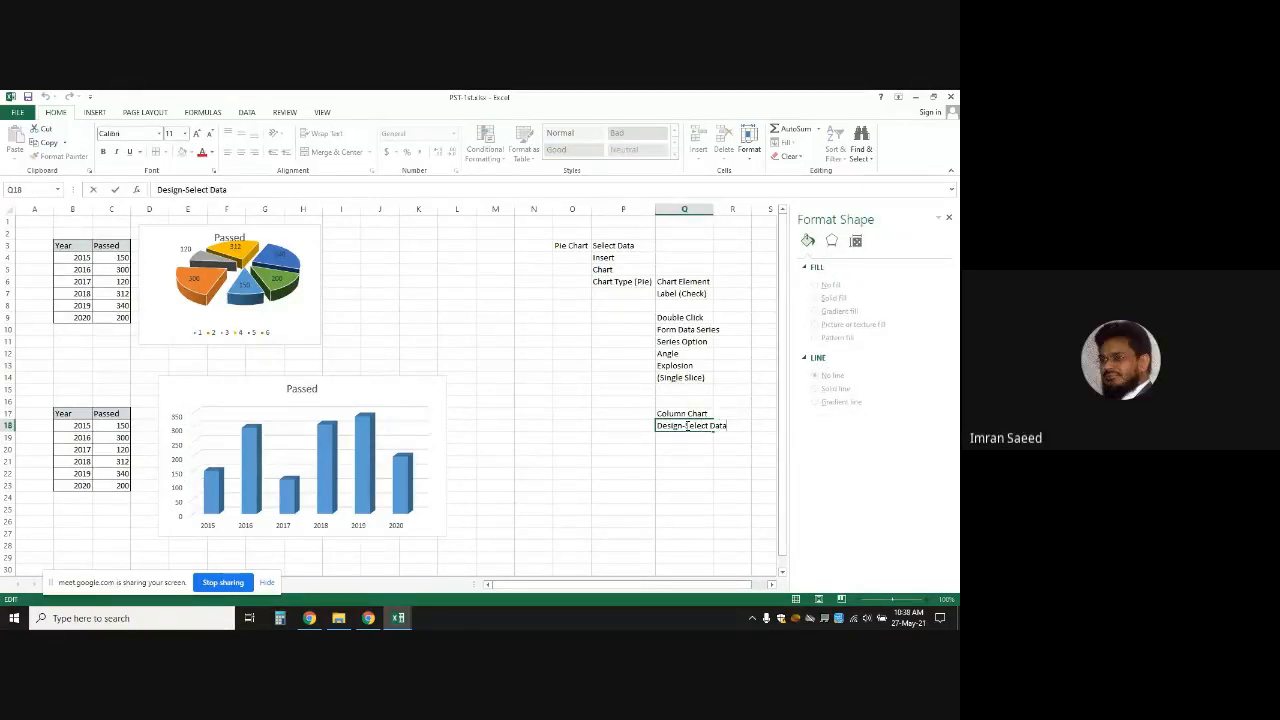
text(-)
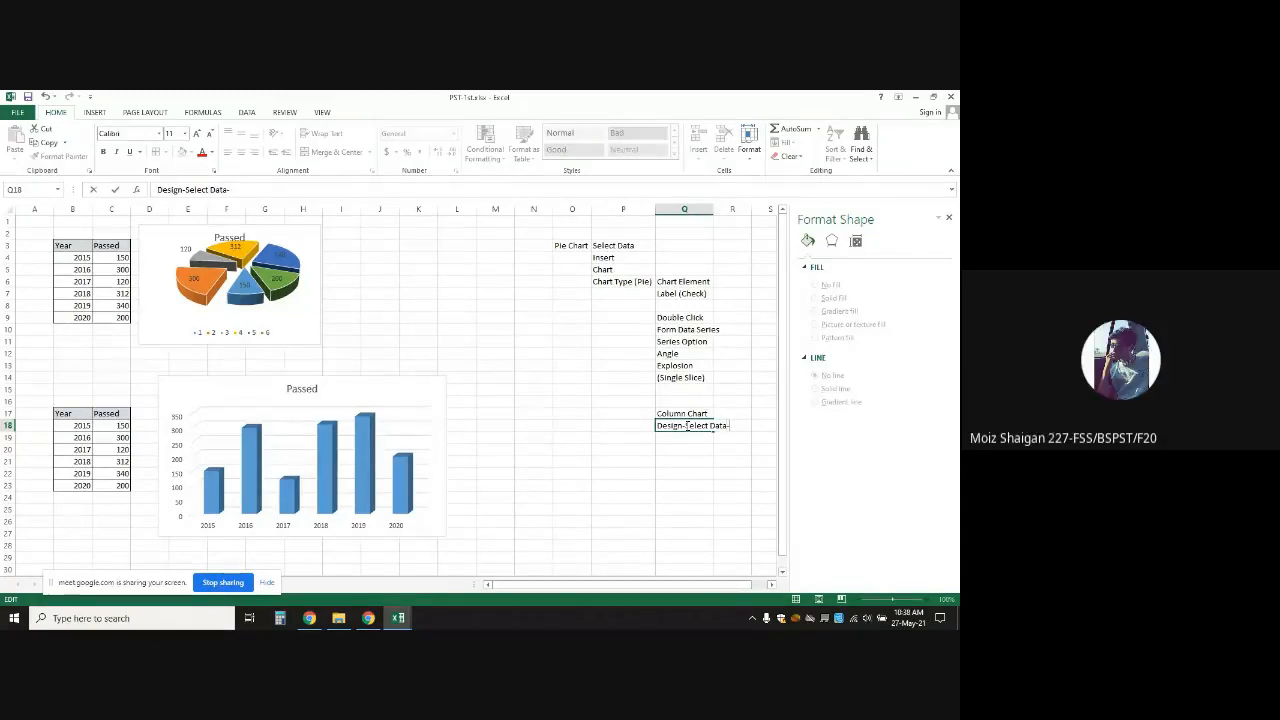
text(Edit)
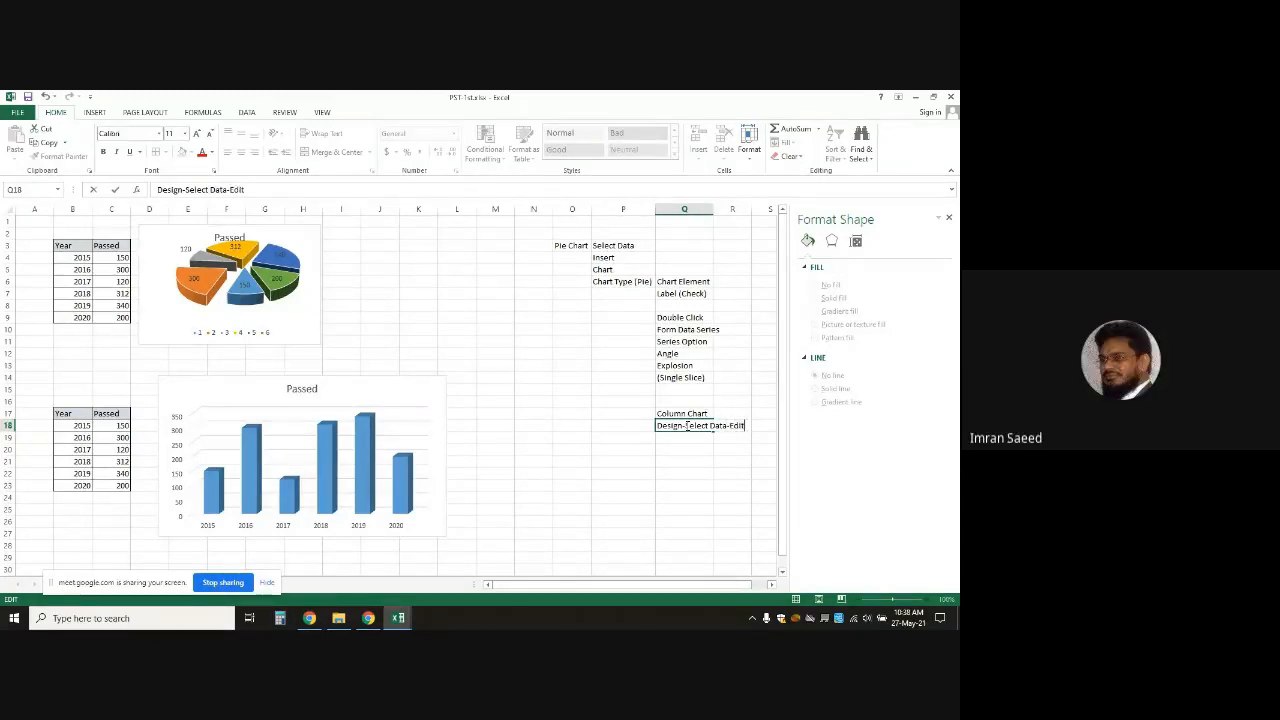
text(-Select Range)
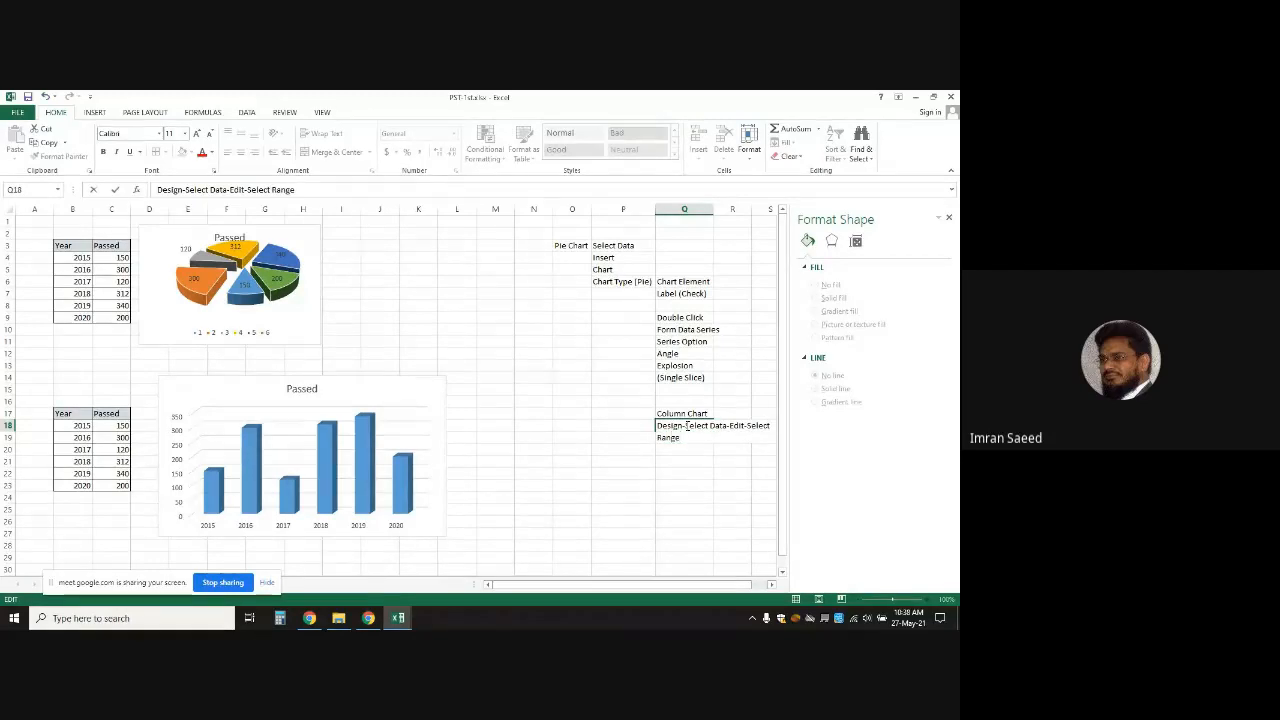
click(762, 471)
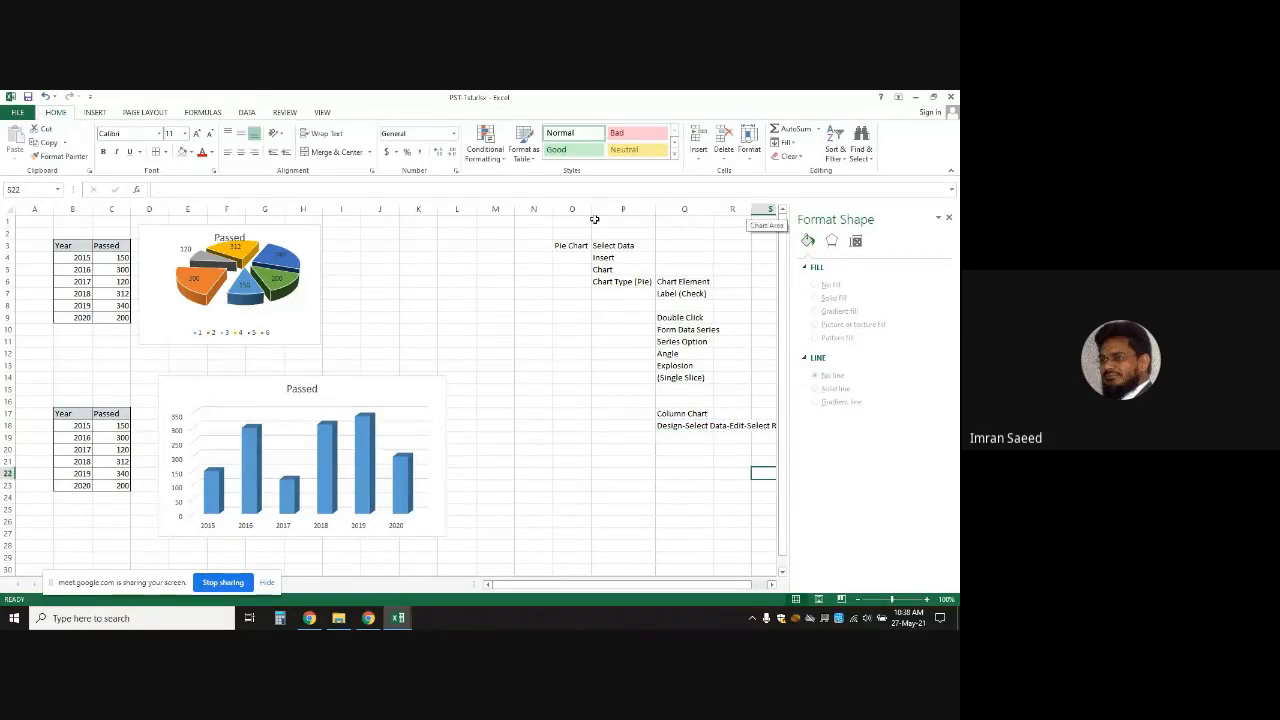
AutoFit column Q to the Design-Select Data-Edit-Select Range note and close the Format Shape pane
double_click(712, 213)
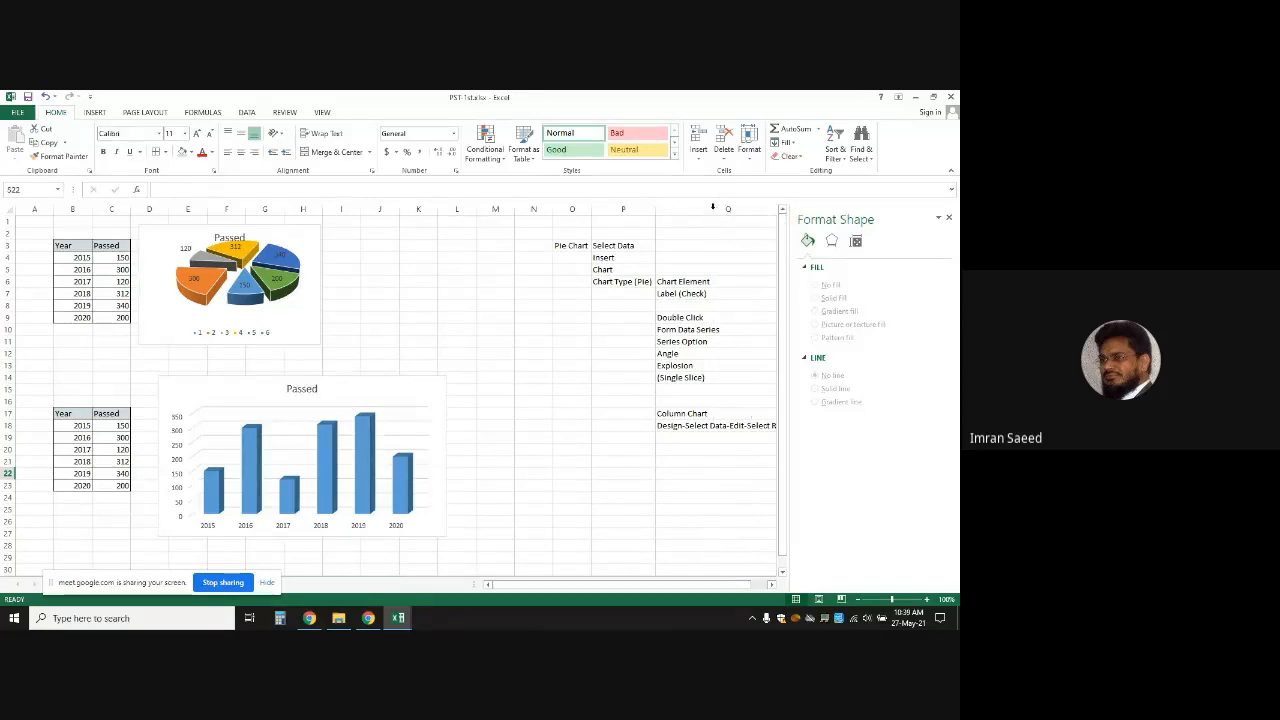
click(948, 218)
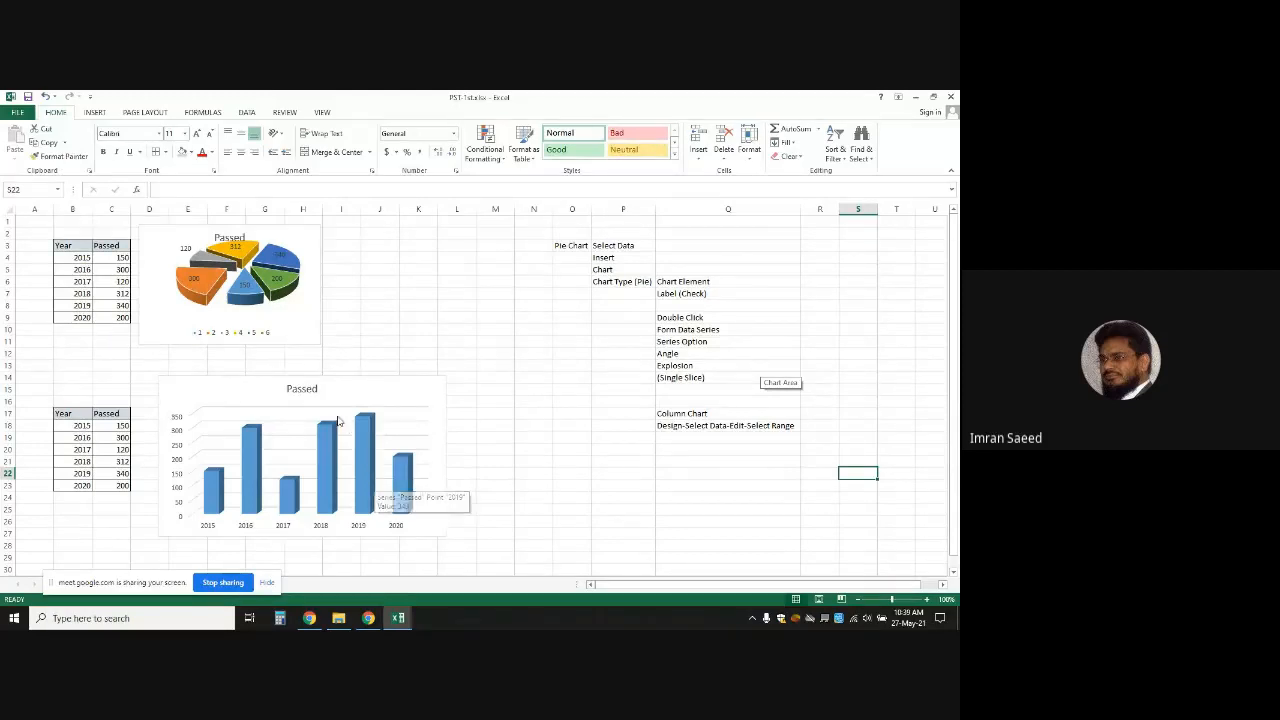
double_click(270, 398)
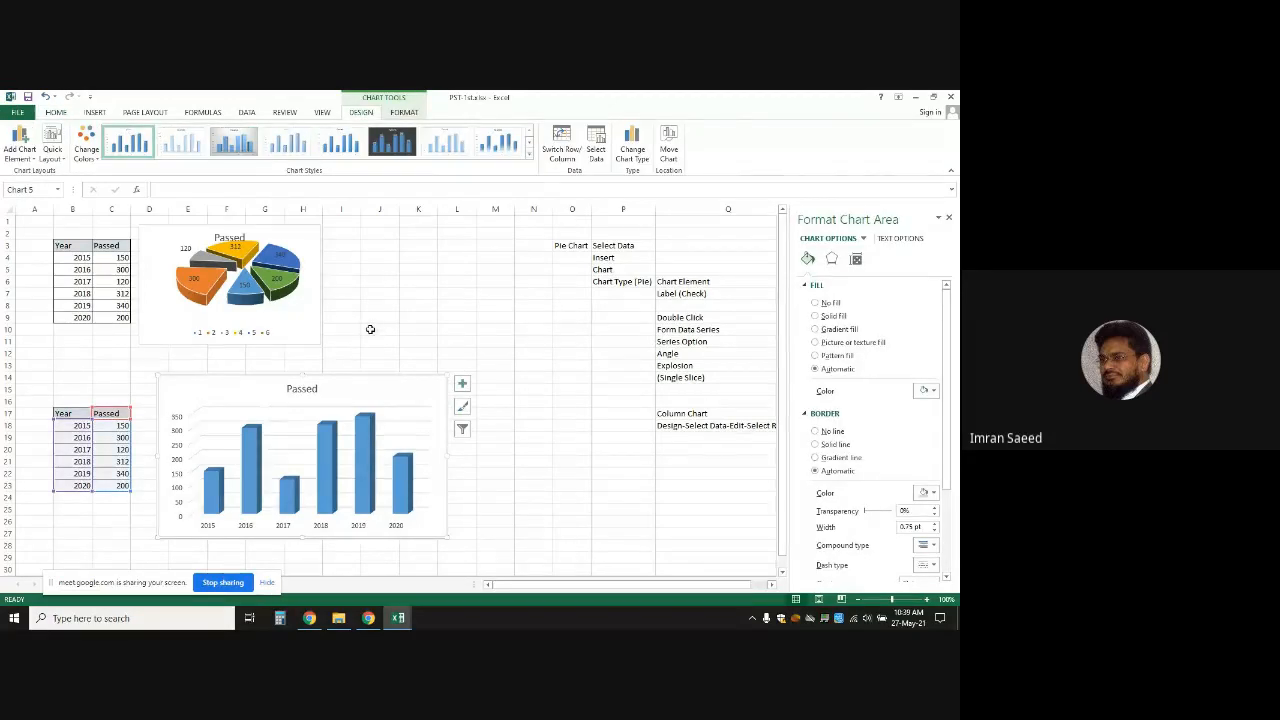
Convert the Passed column chart to a 2-D Clustered Bar chart
click(642, 148)
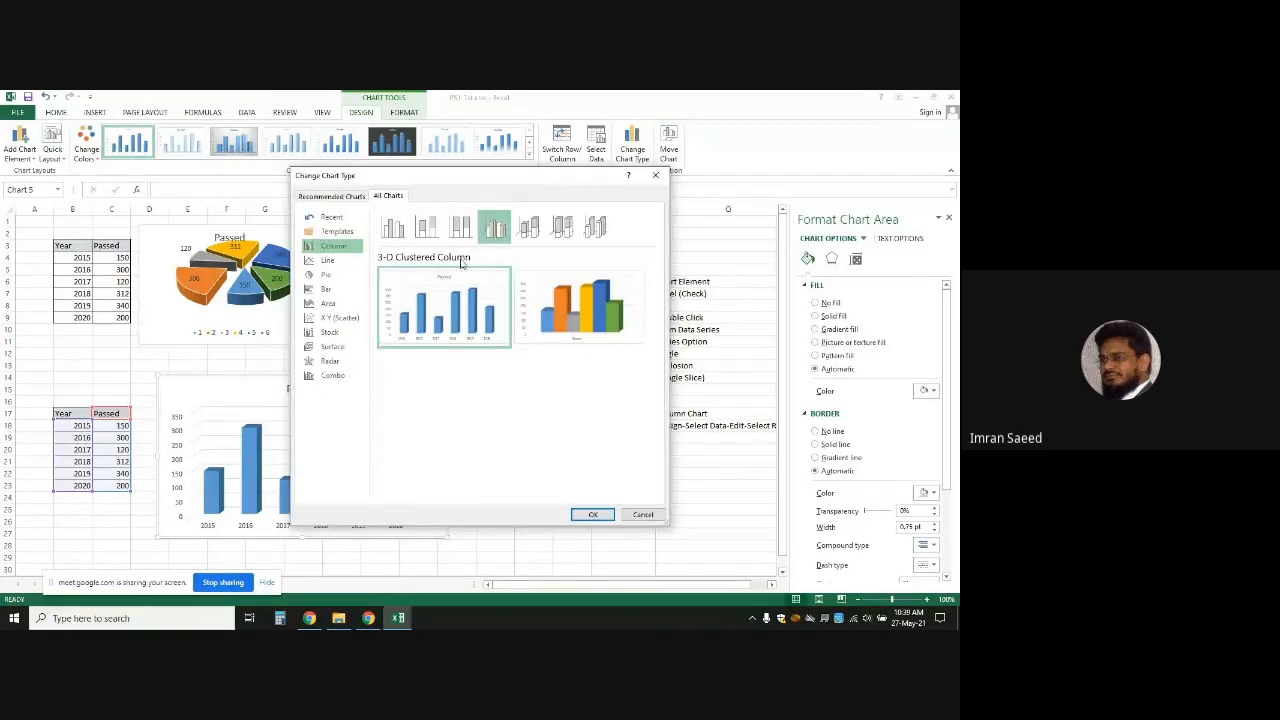
click(328, 289)
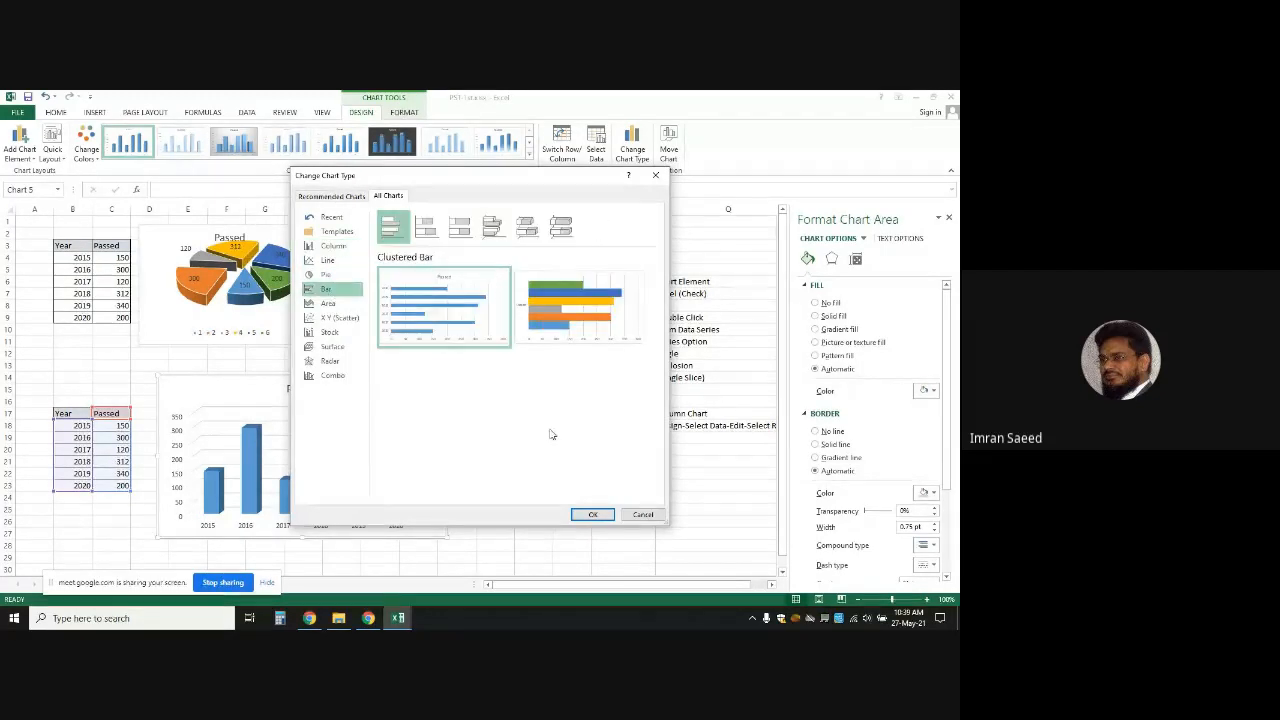
click(592, 515)
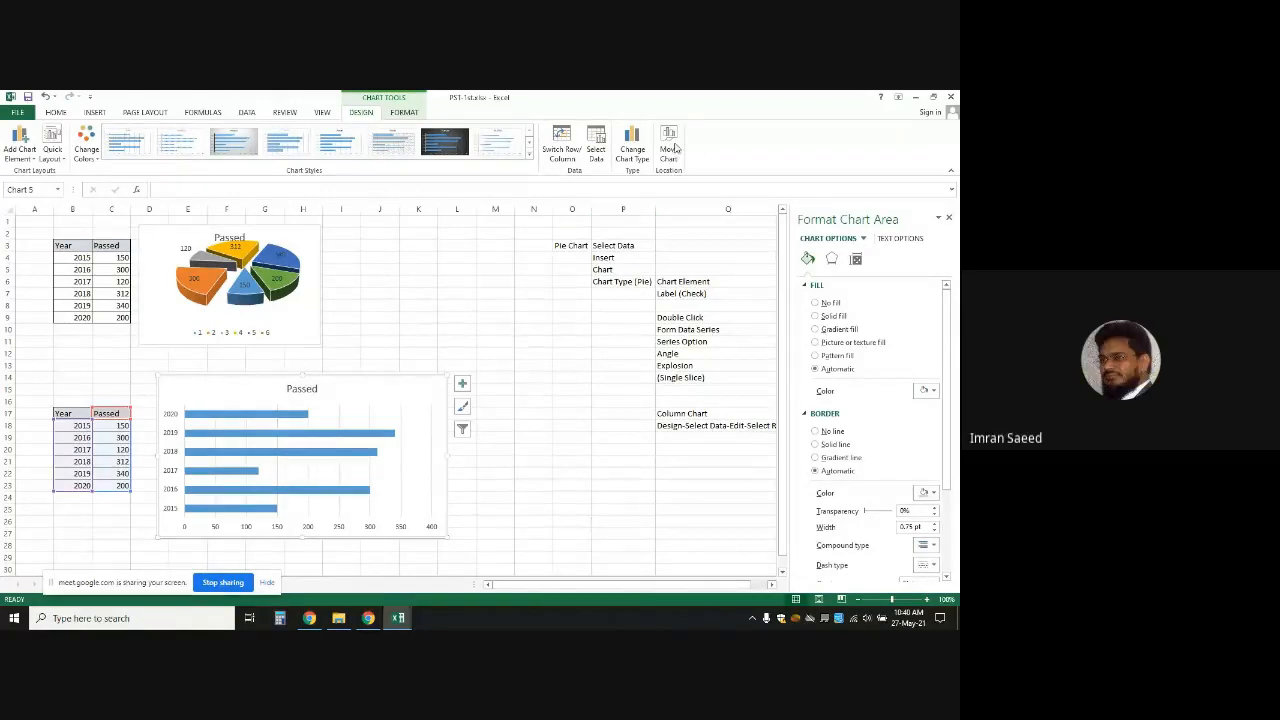
click(632, 150)
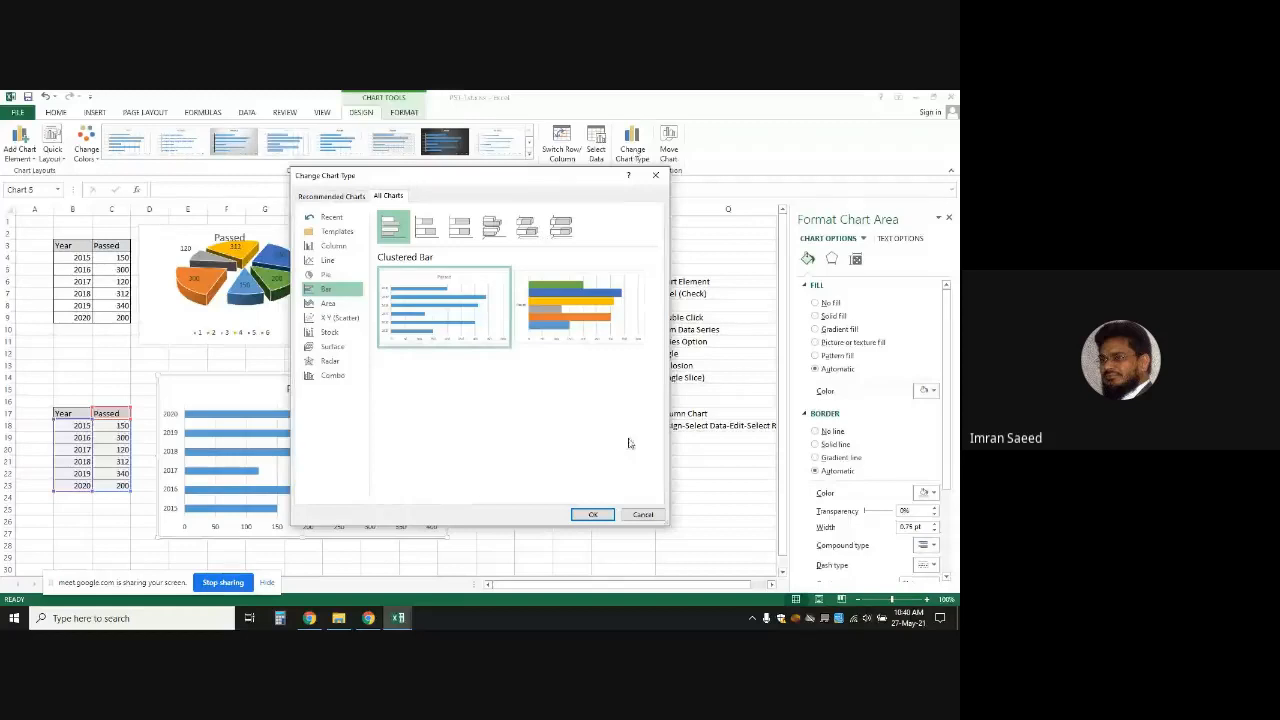
click(643, 514)
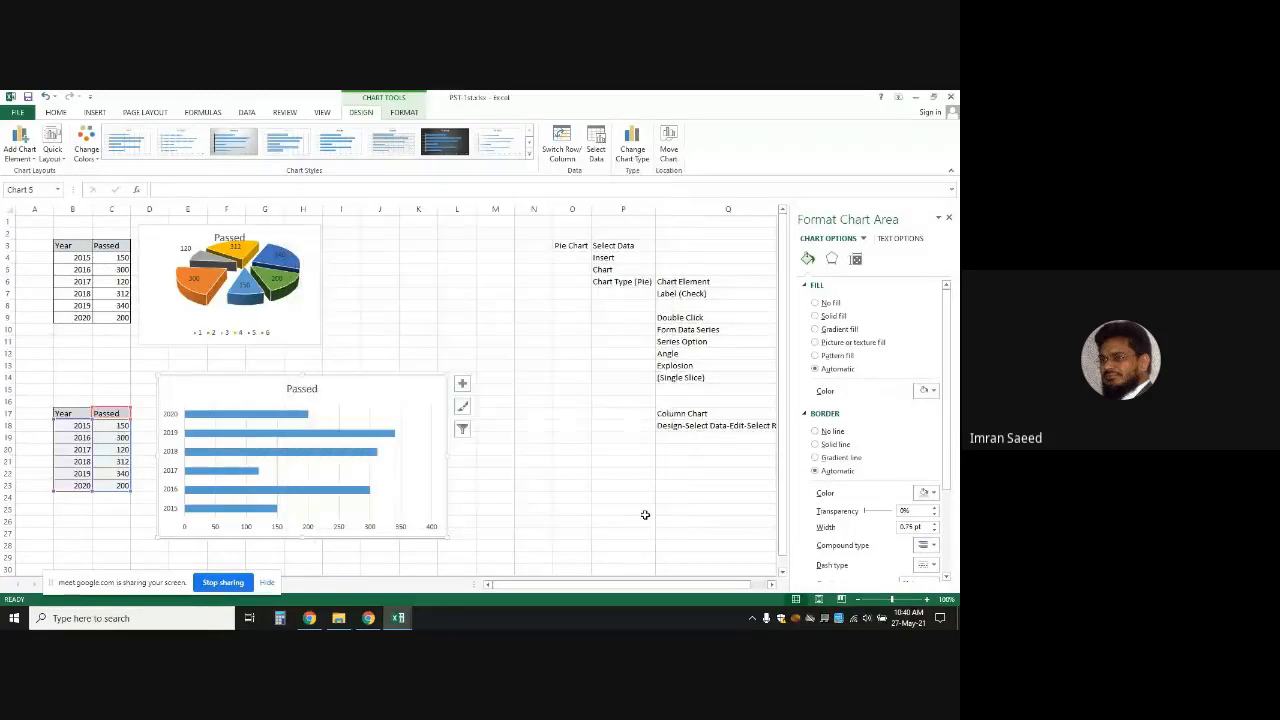
Preview the Pie, Stacked, 100% Stacked and 3-D bar variants, then cancel, keeping the clustered bar
right_click(235, 425)
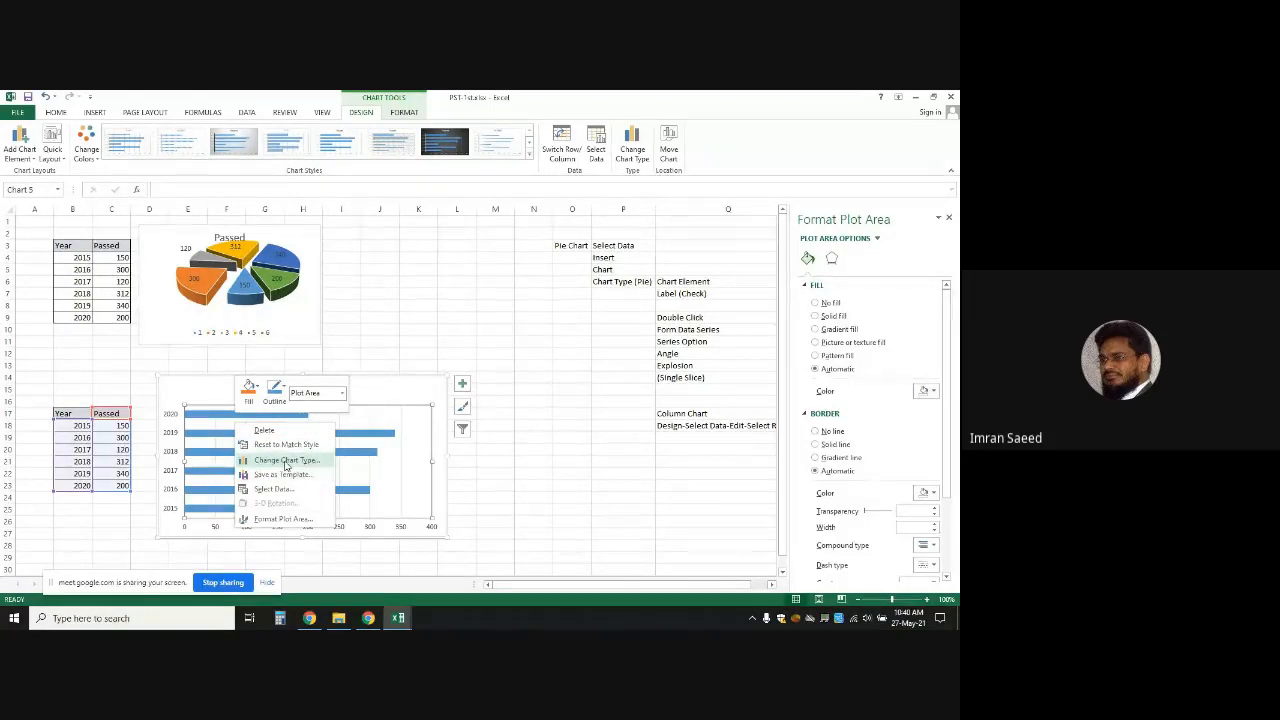
click(286, 461)
mouse_move(436, 332)
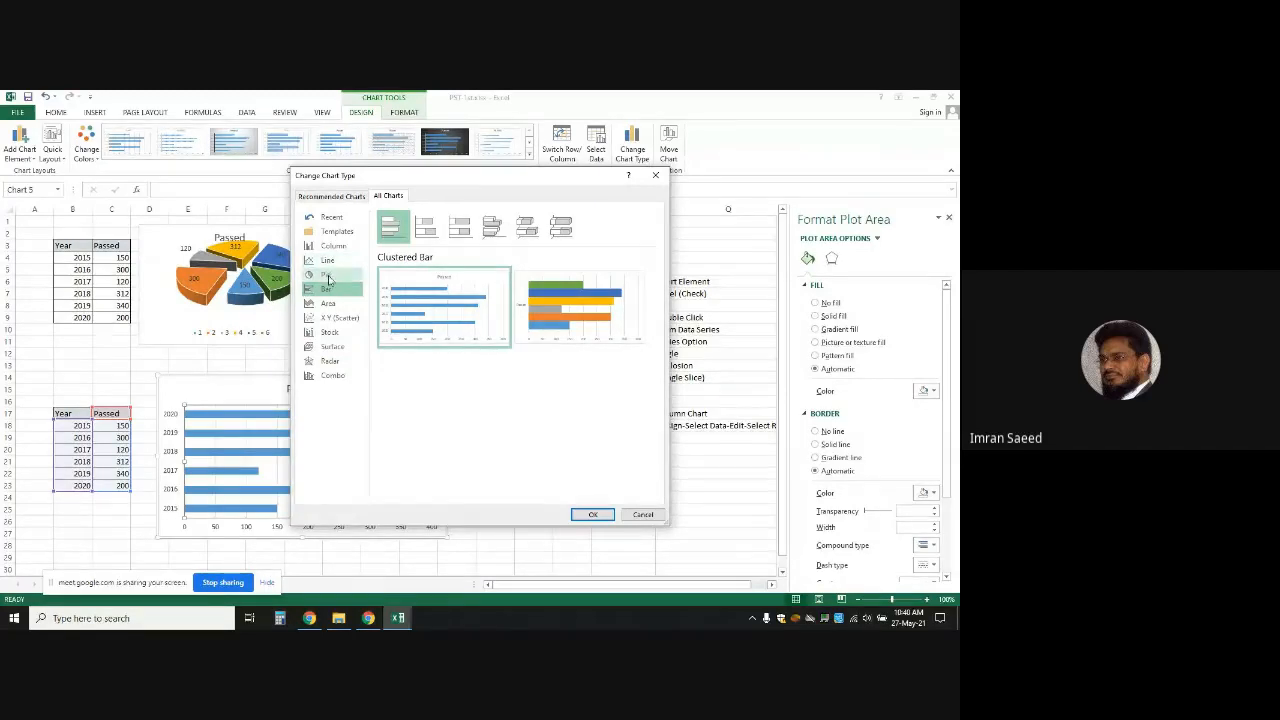
click(329, 276)
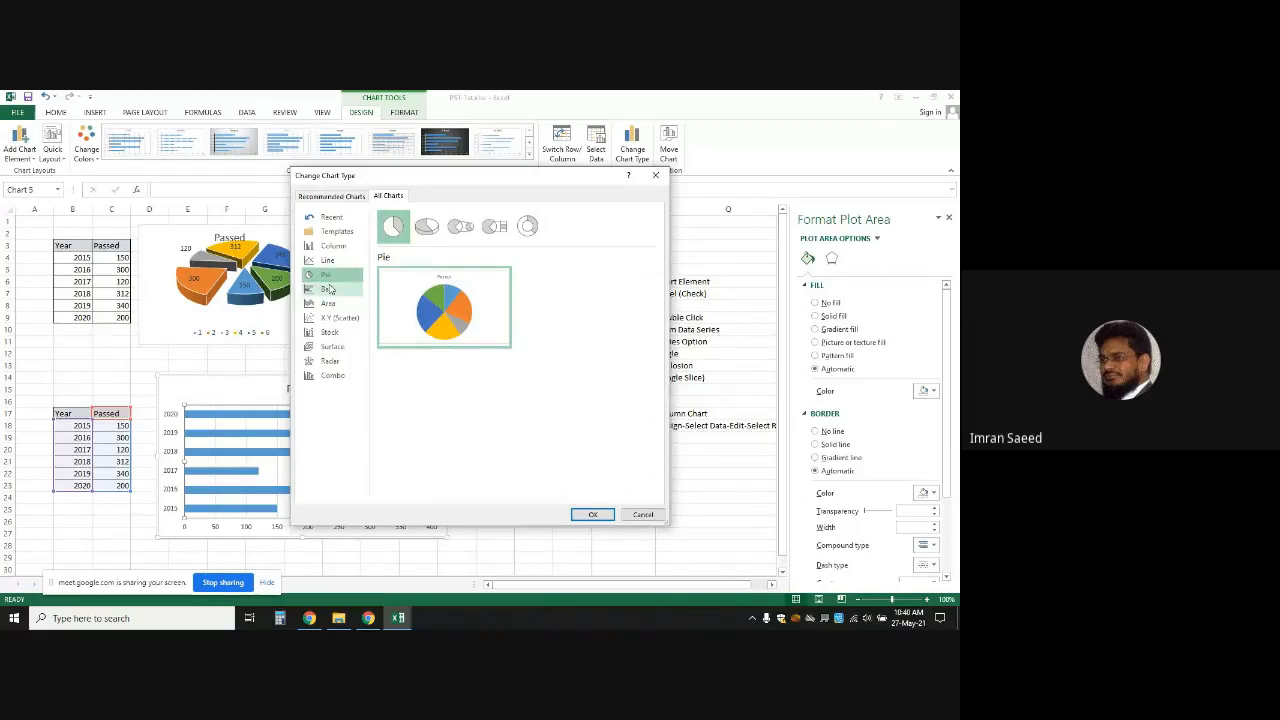
click(330, 289)
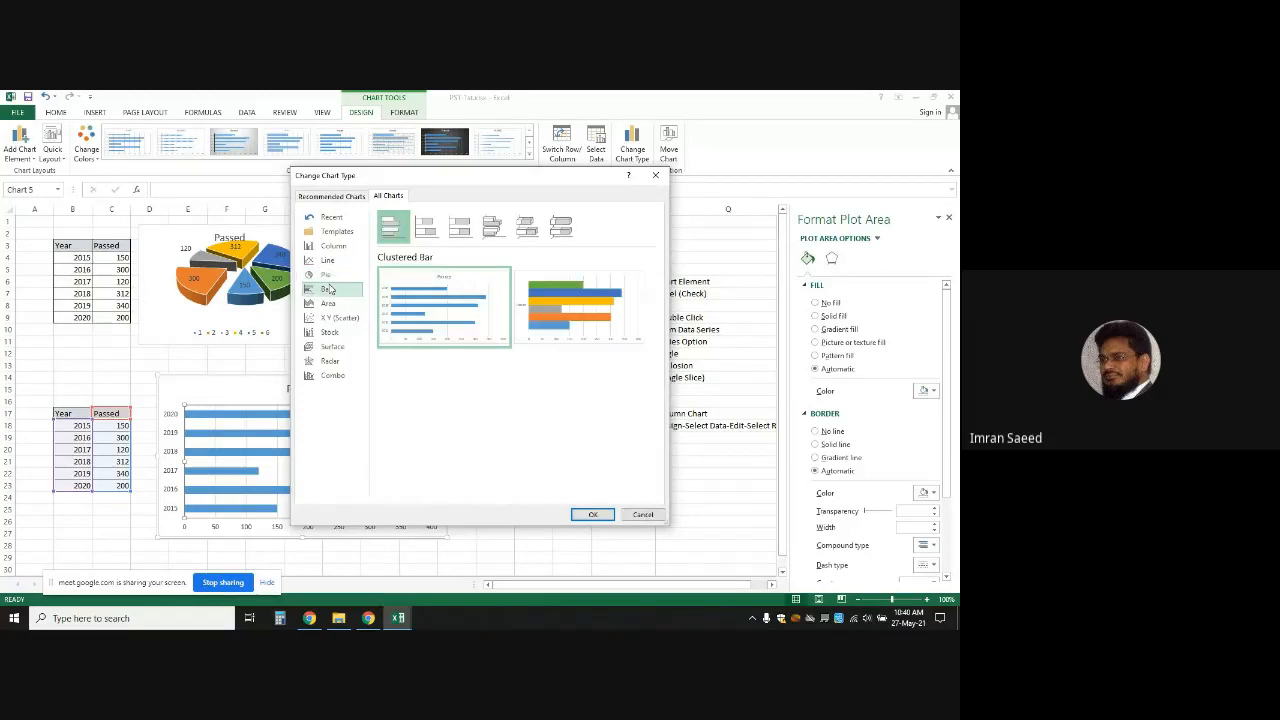
click(426, 227)
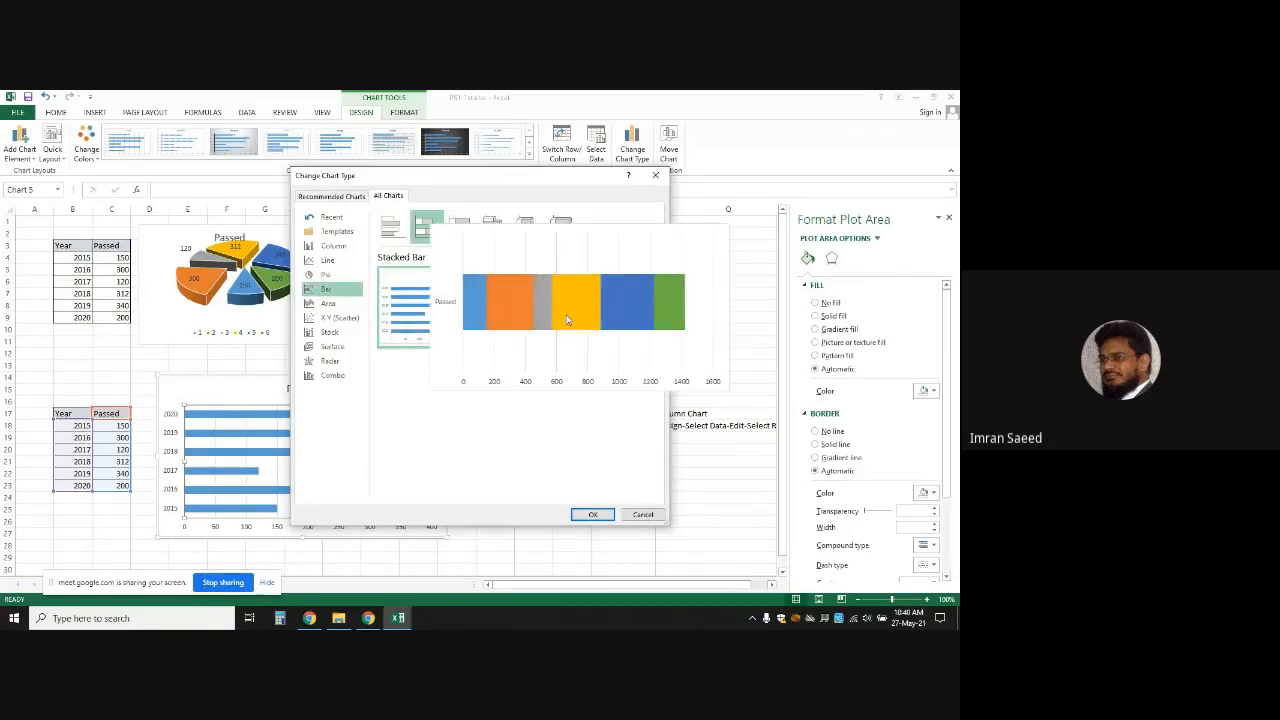
click(466, 221)
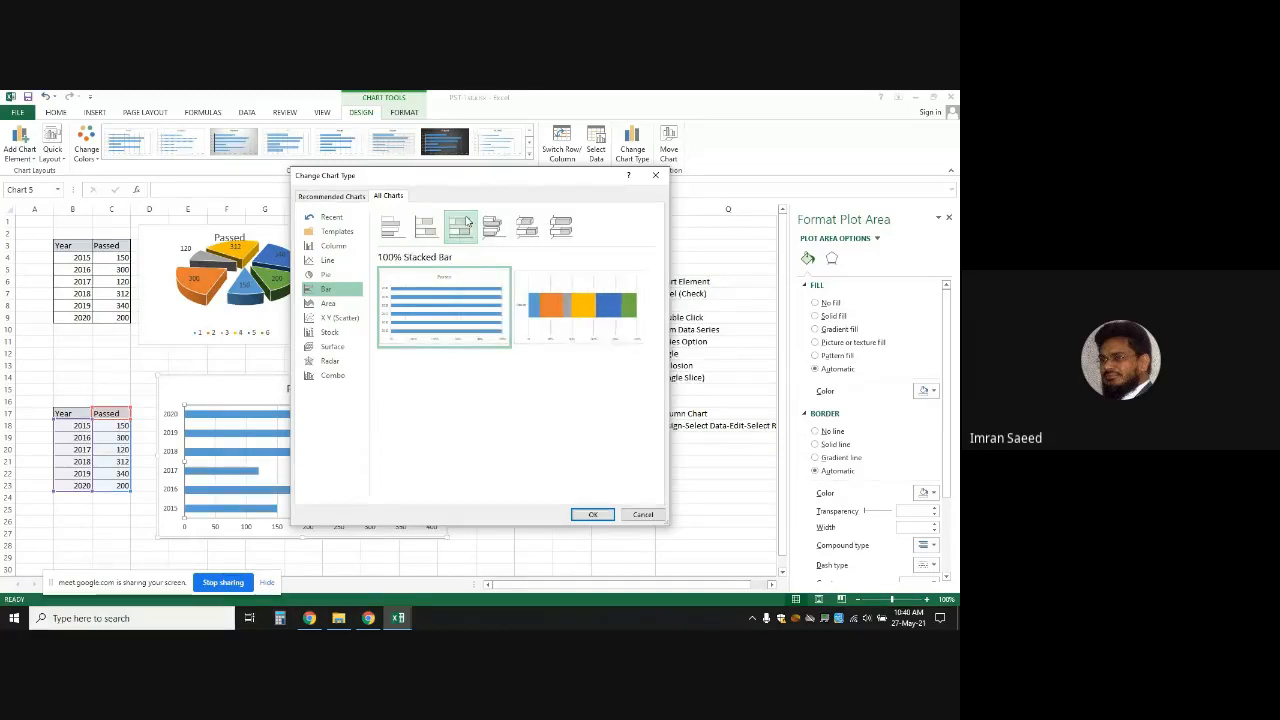
click(496, 226)
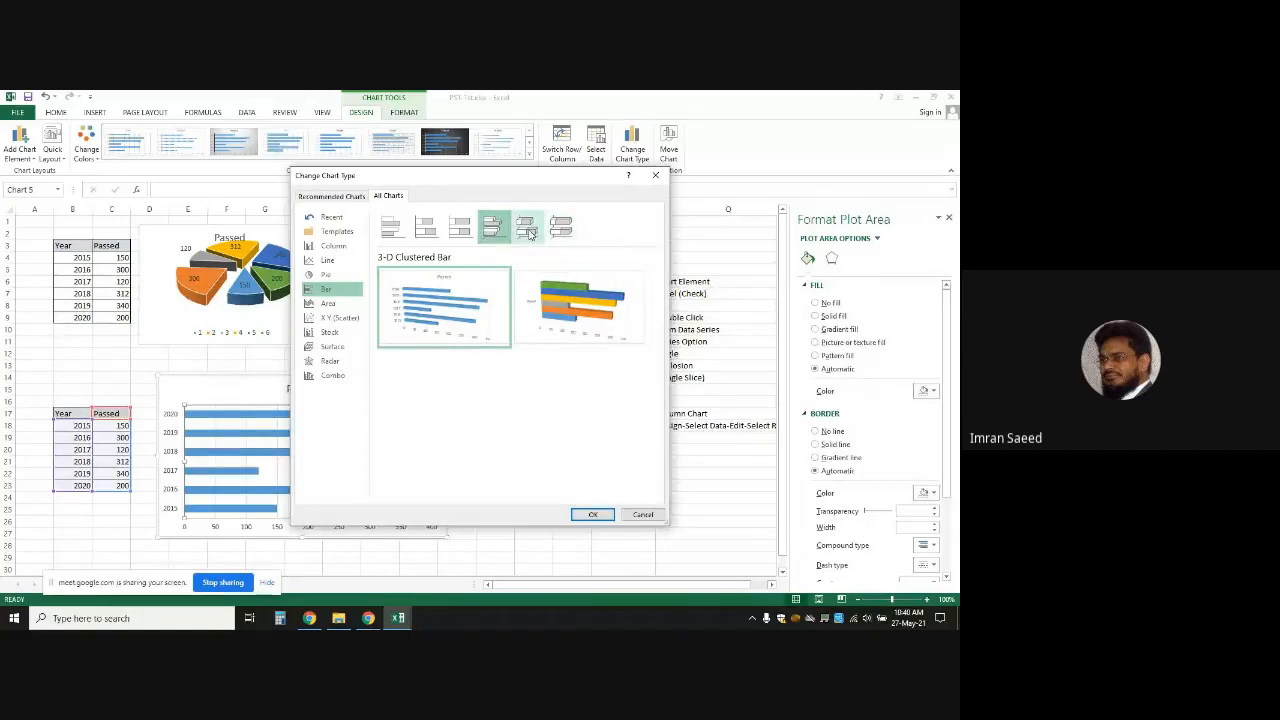
click(530, 232)
click(558, 231)
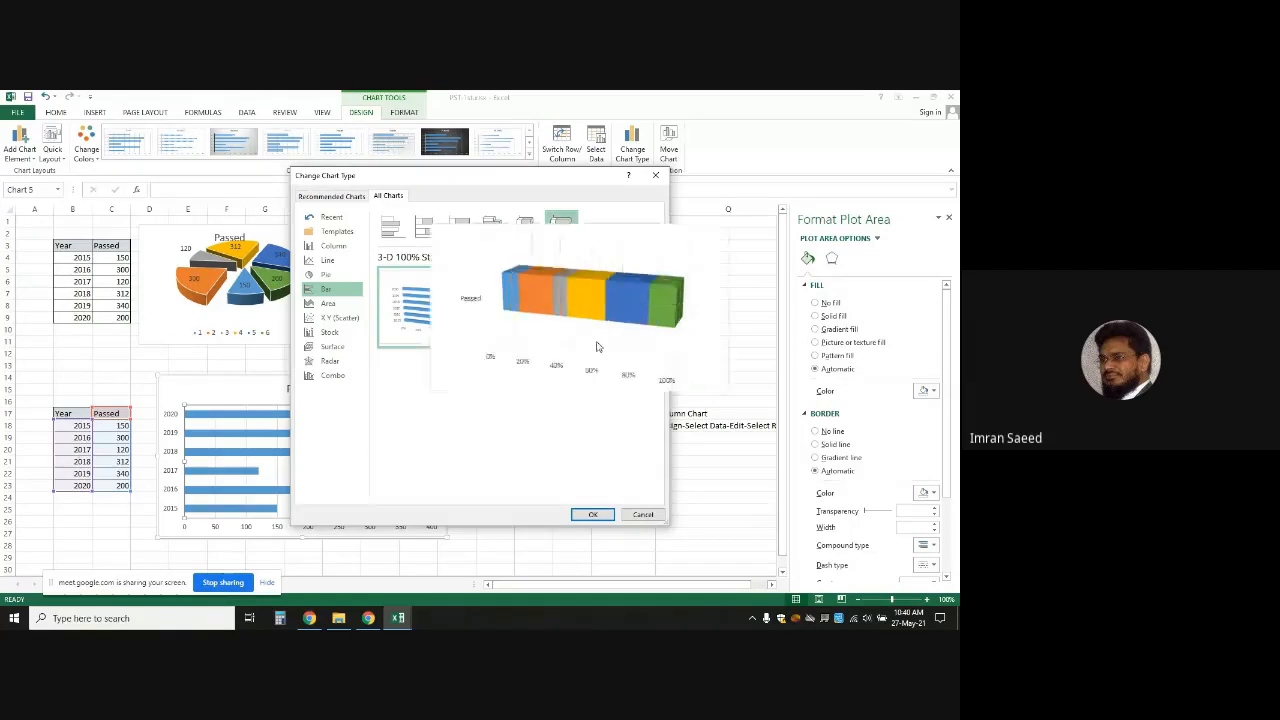
click(643, 515)
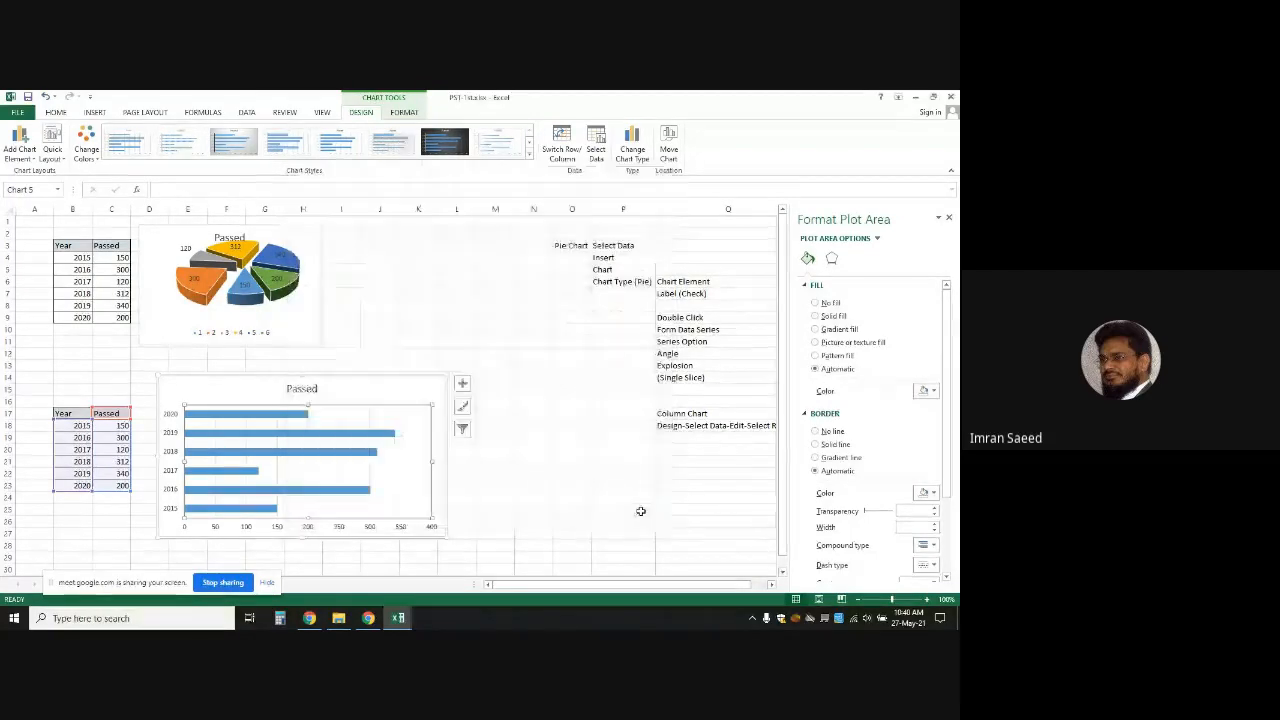
Apply the Clustered Bar layout that colours each year separately, then reopen Change Chart Type on the series
click(361, 400)
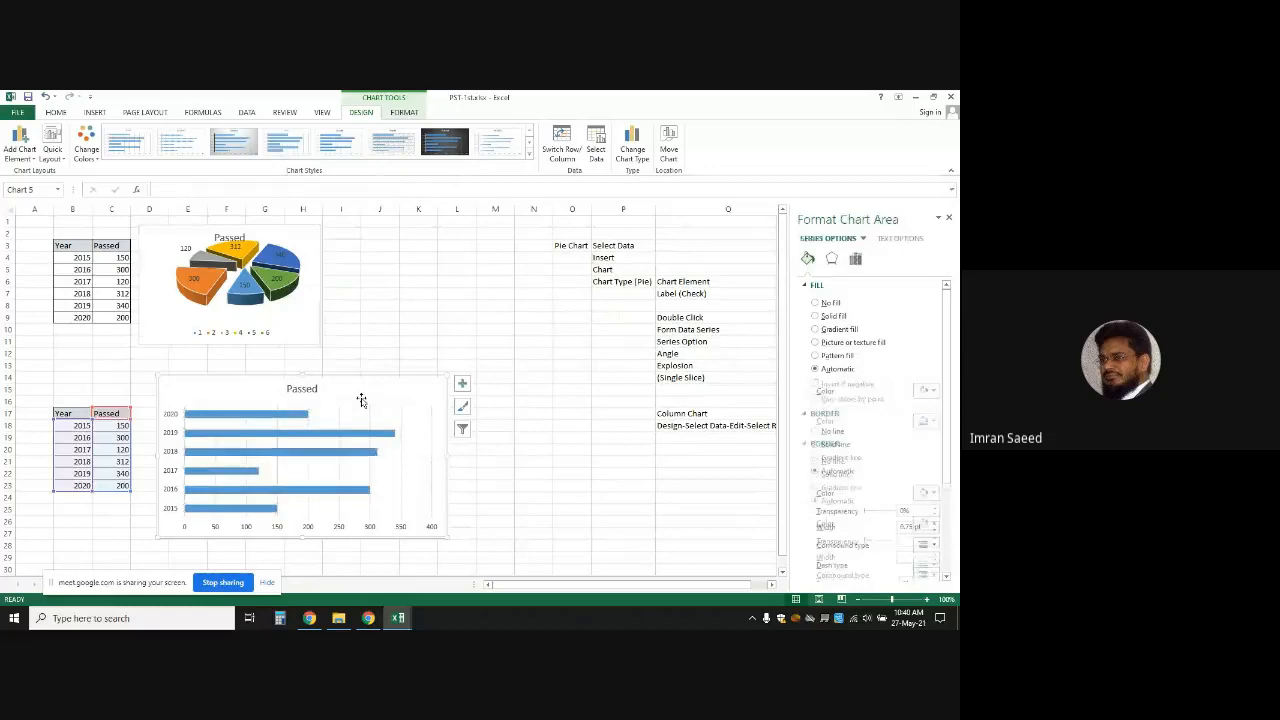
click(621, 158)
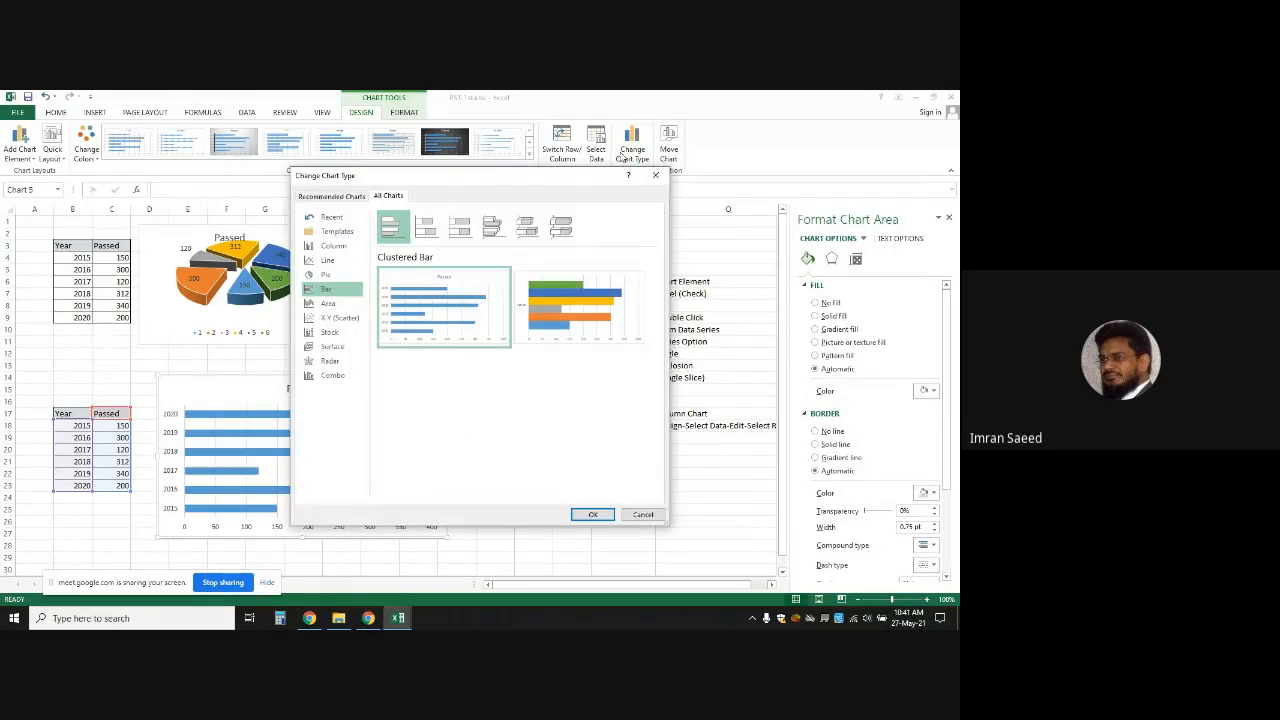
click(578, 306)
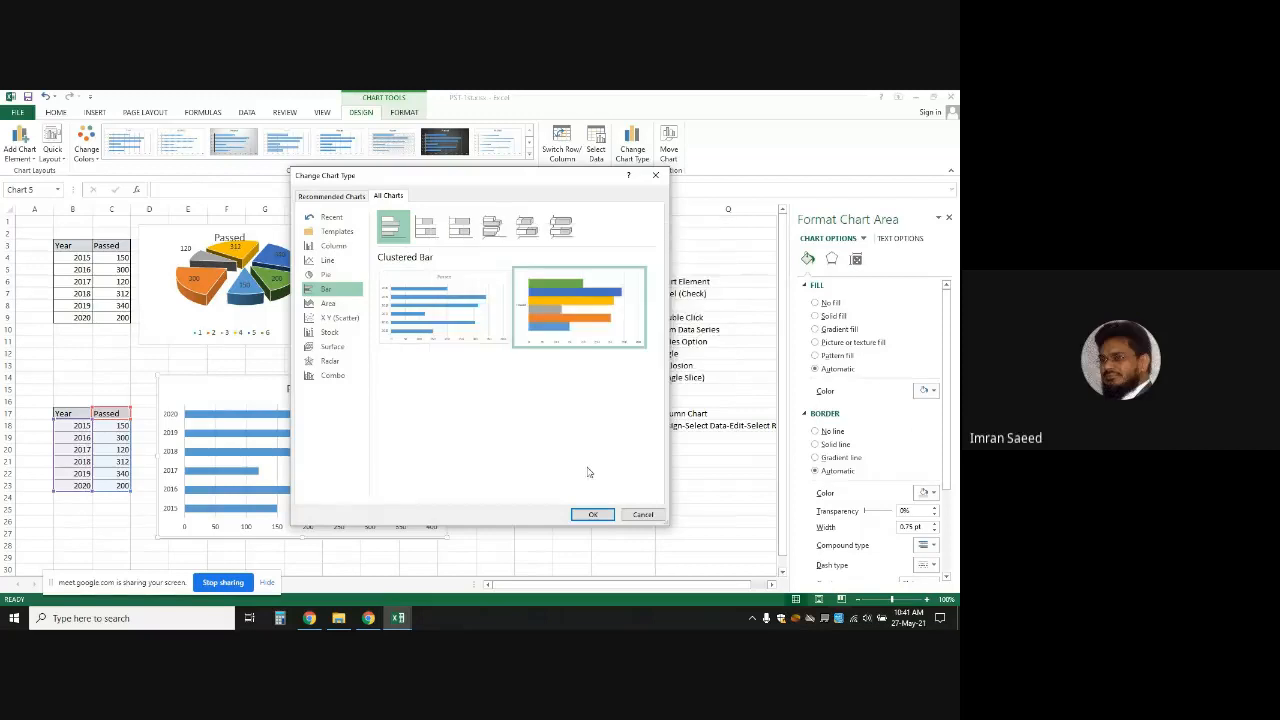
click(594, 516)
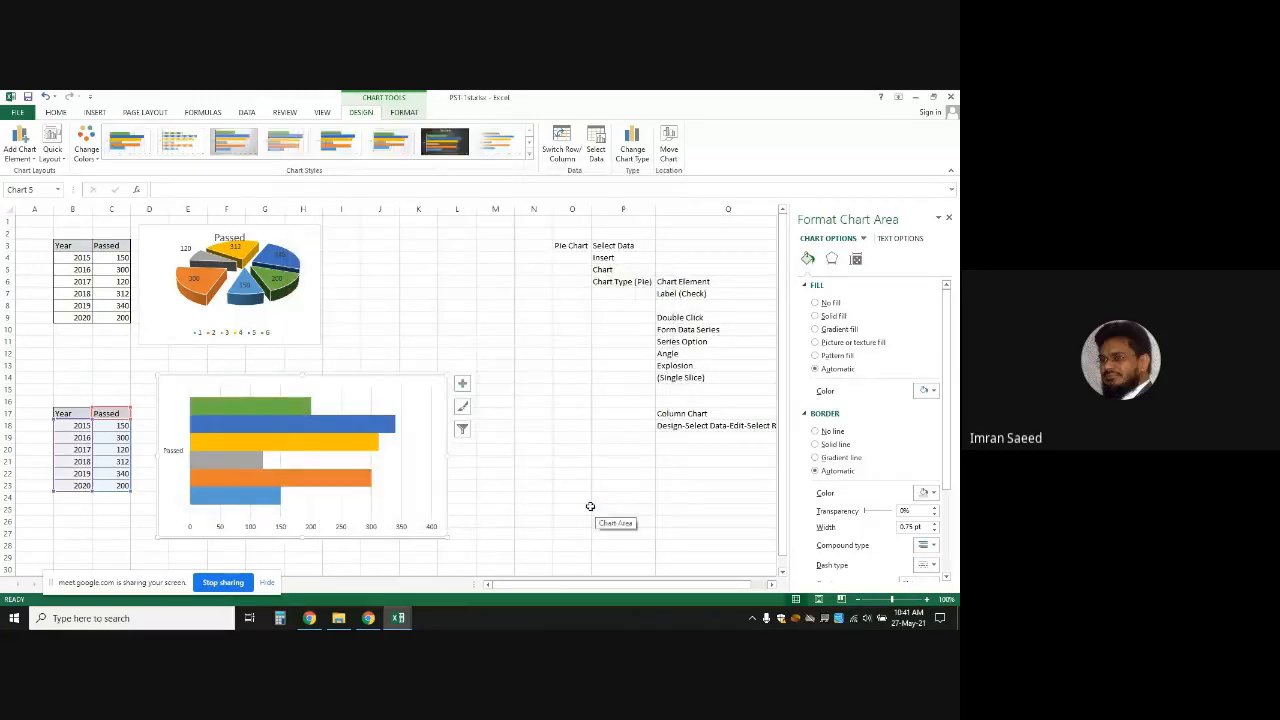
click(571, 484)
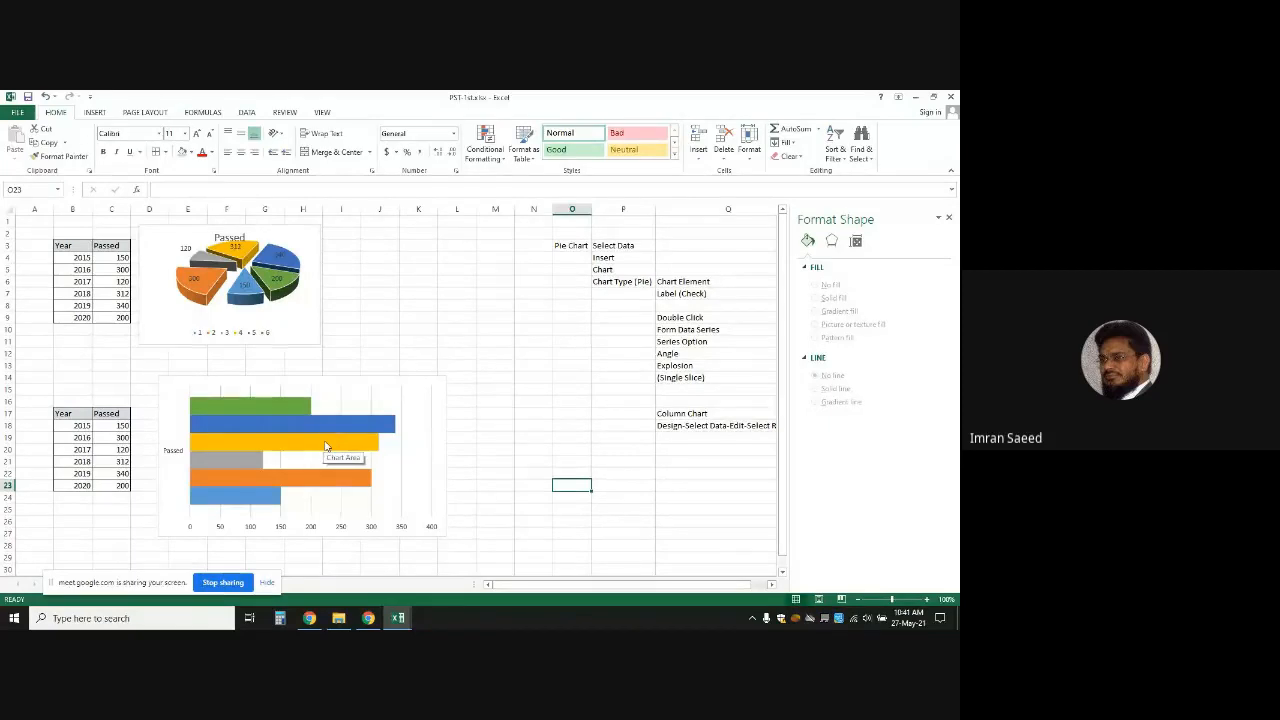
click(277, 416)
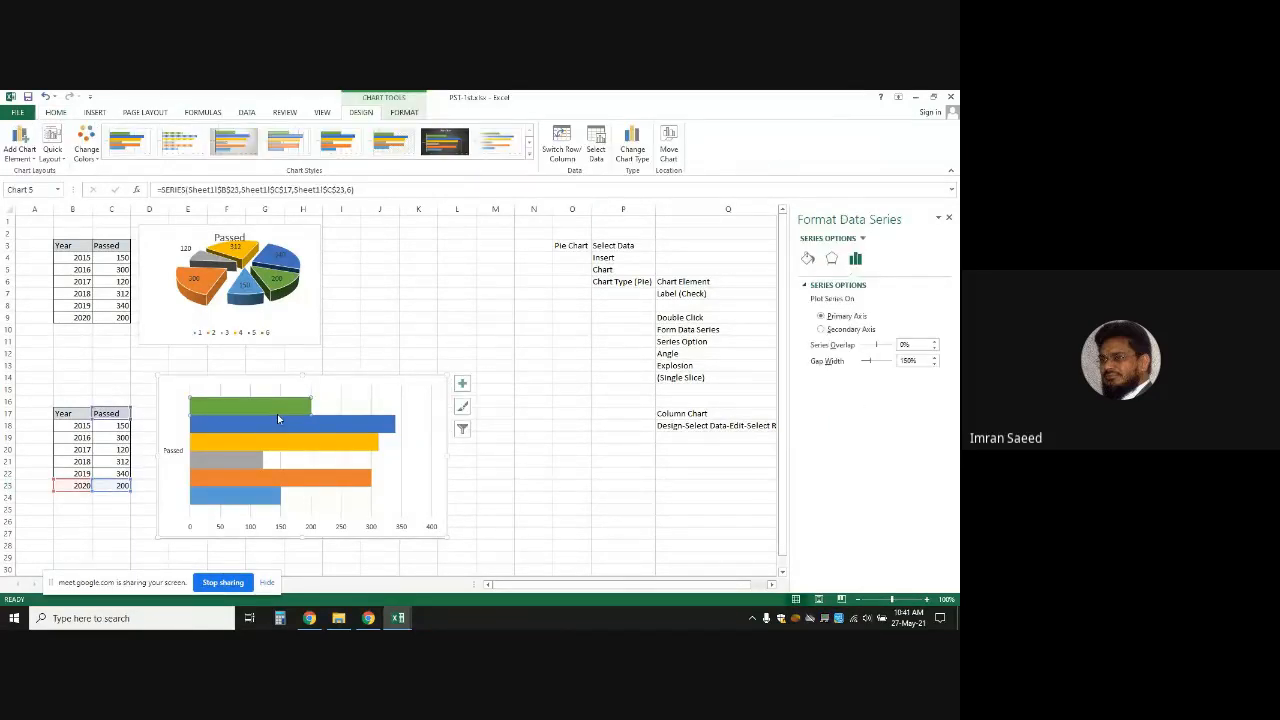
click(631, 150)
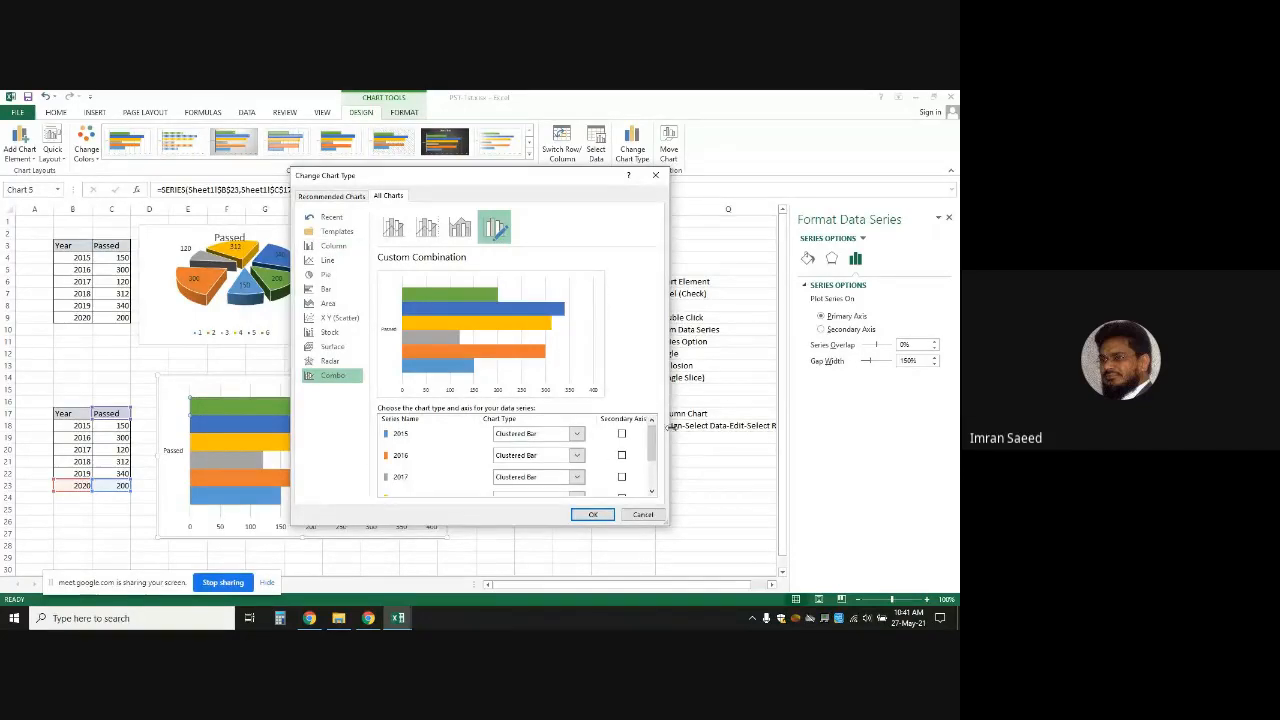
Tick Secondary Axis for the 2015, 2016 and 2017 series in Combo, then cancel without applying
drag(653, 440, 650, 425)
click(388, 437)
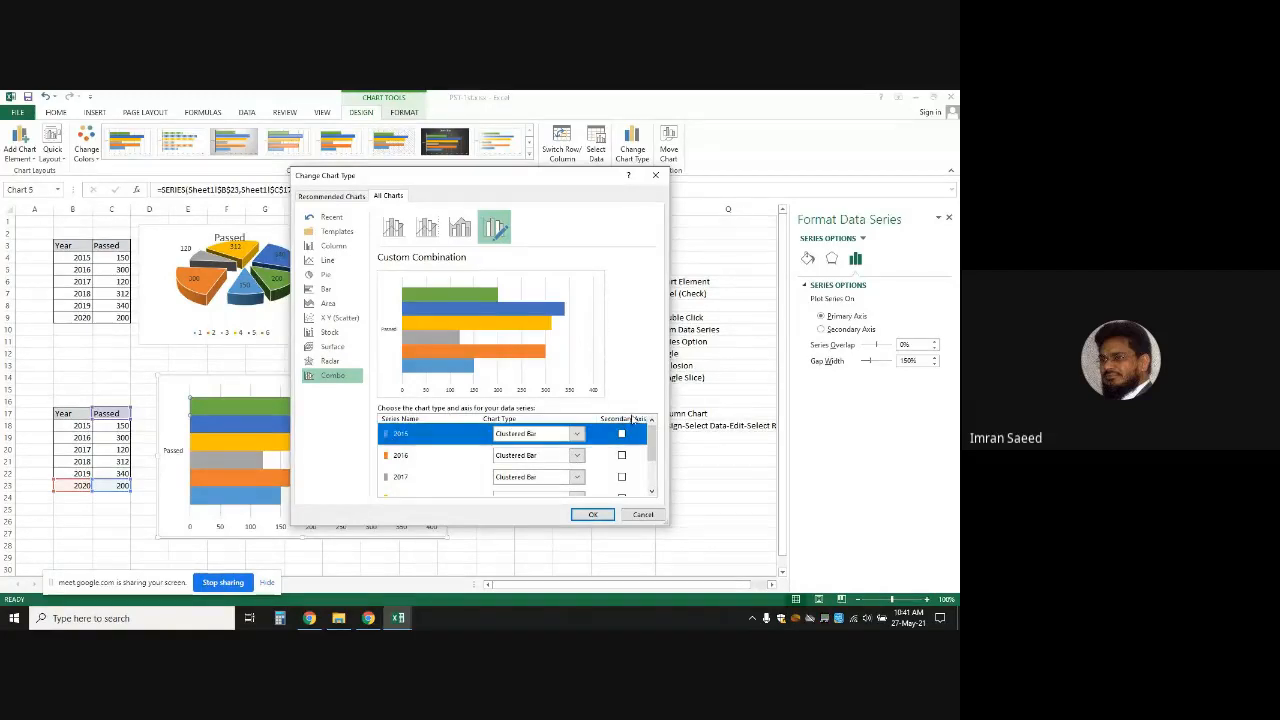
click(622, 434)
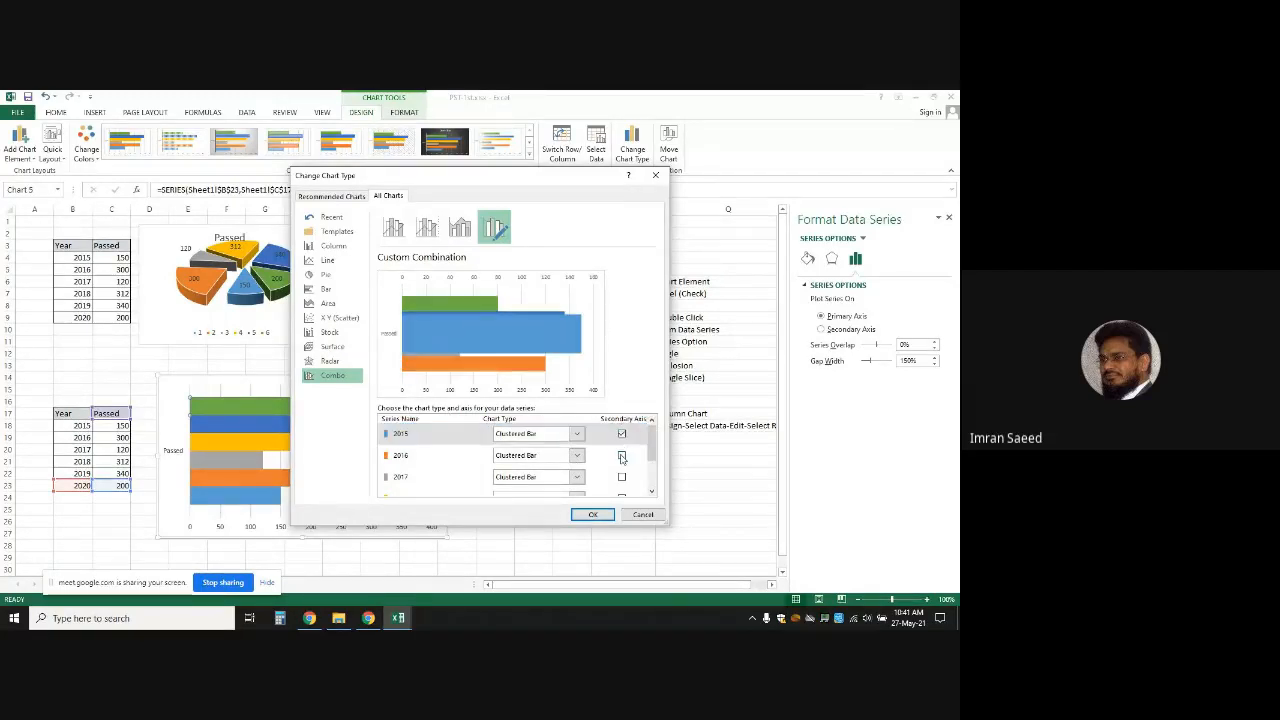
click(621, 455)
click(621, 477)
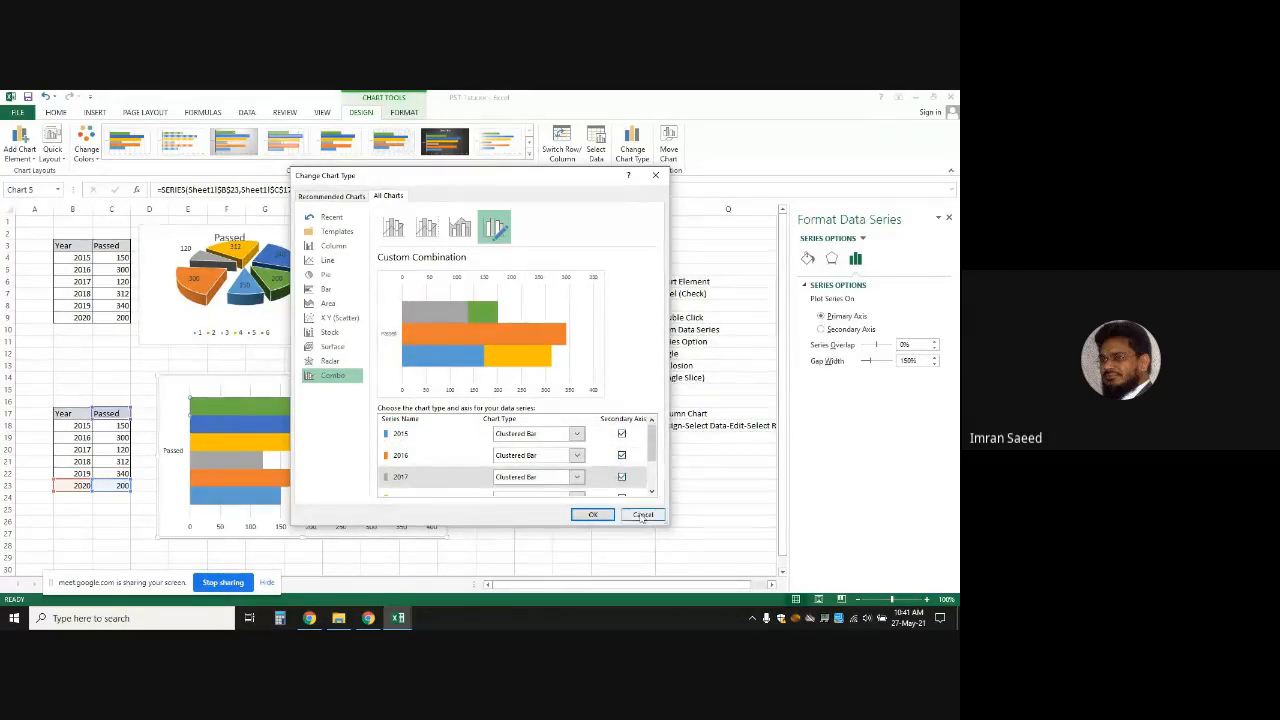
click(639, 511)
click(282, 422)
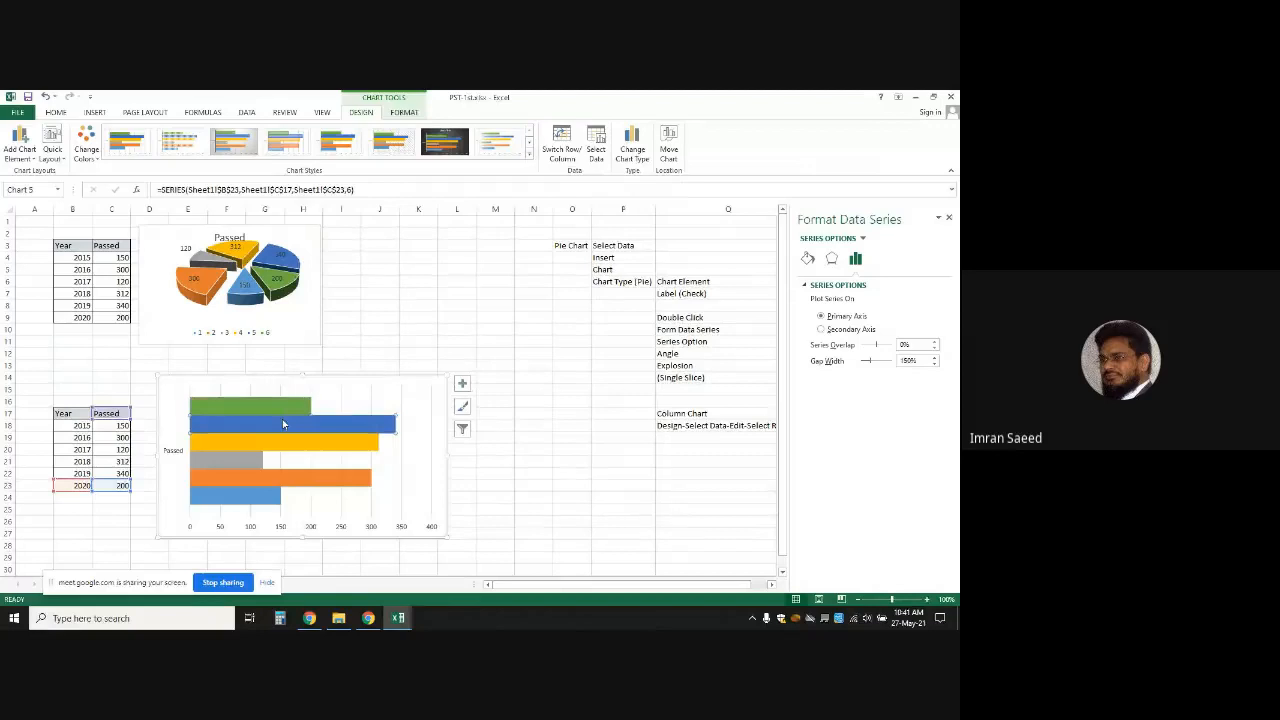
click(362, 400)
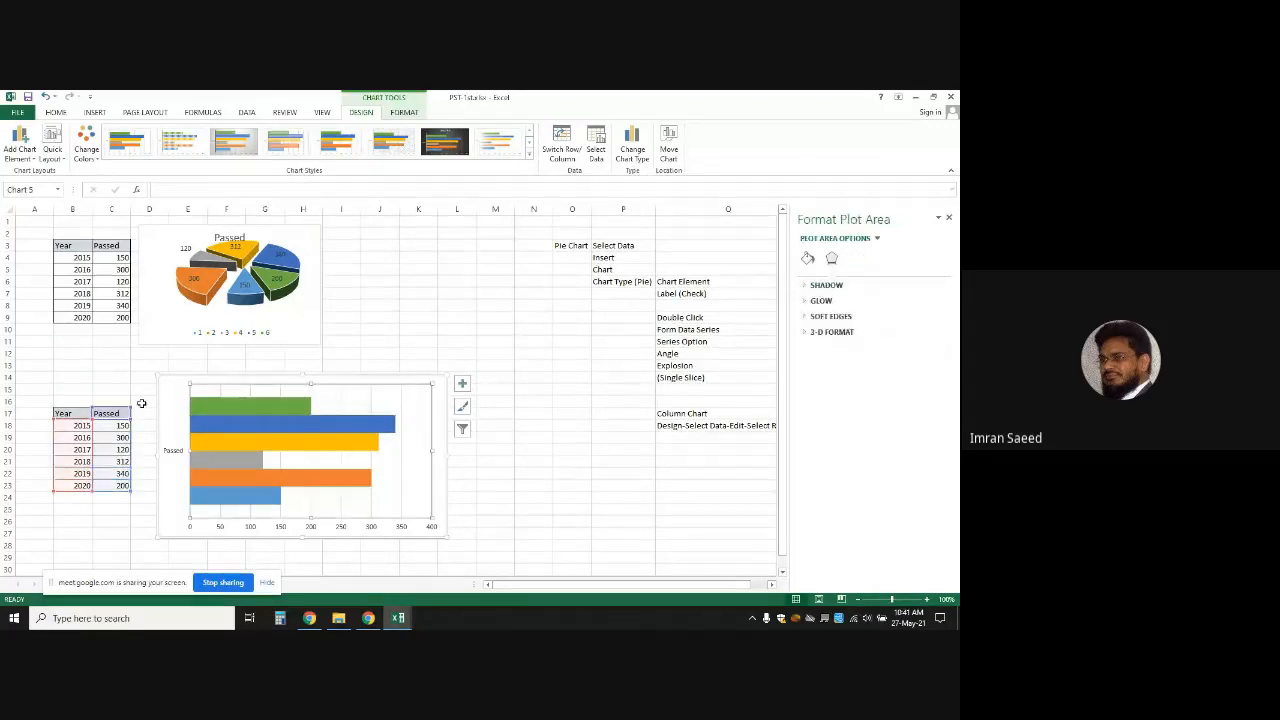
Add Axis Titles, a Chart Title and a year Legend to the Passed bar chart
click(160, 411)
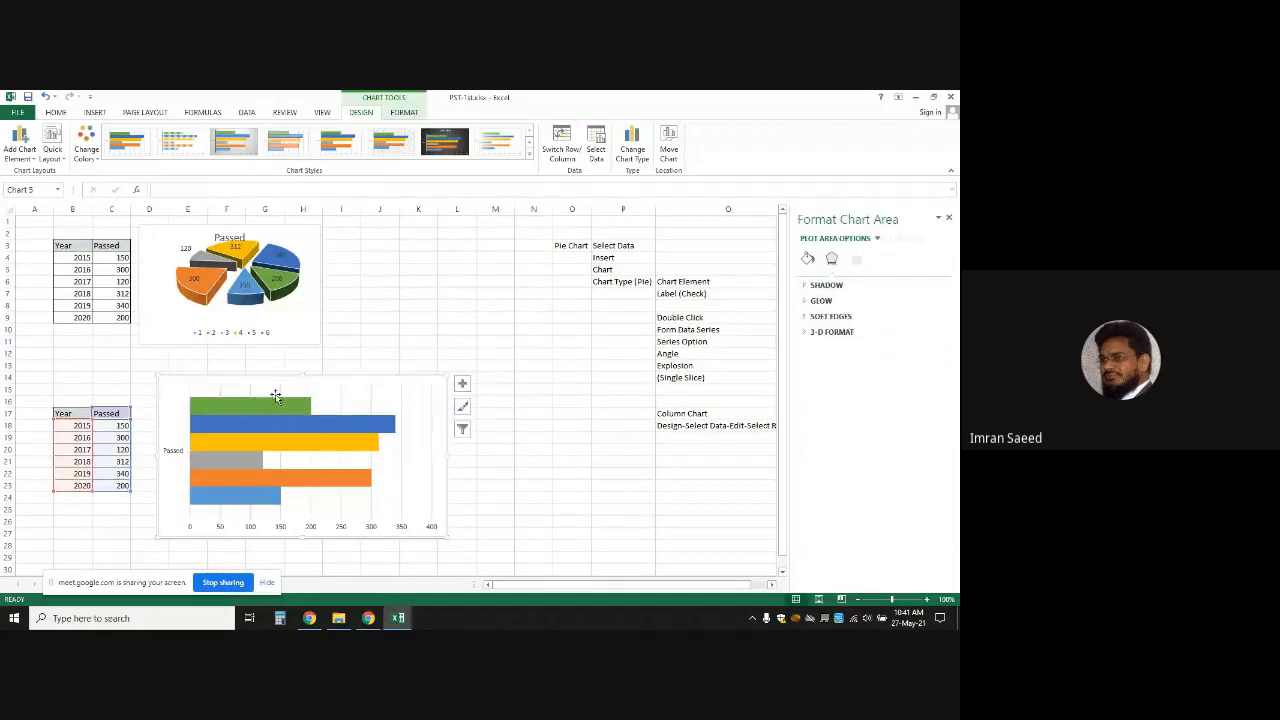
click(462, 385)
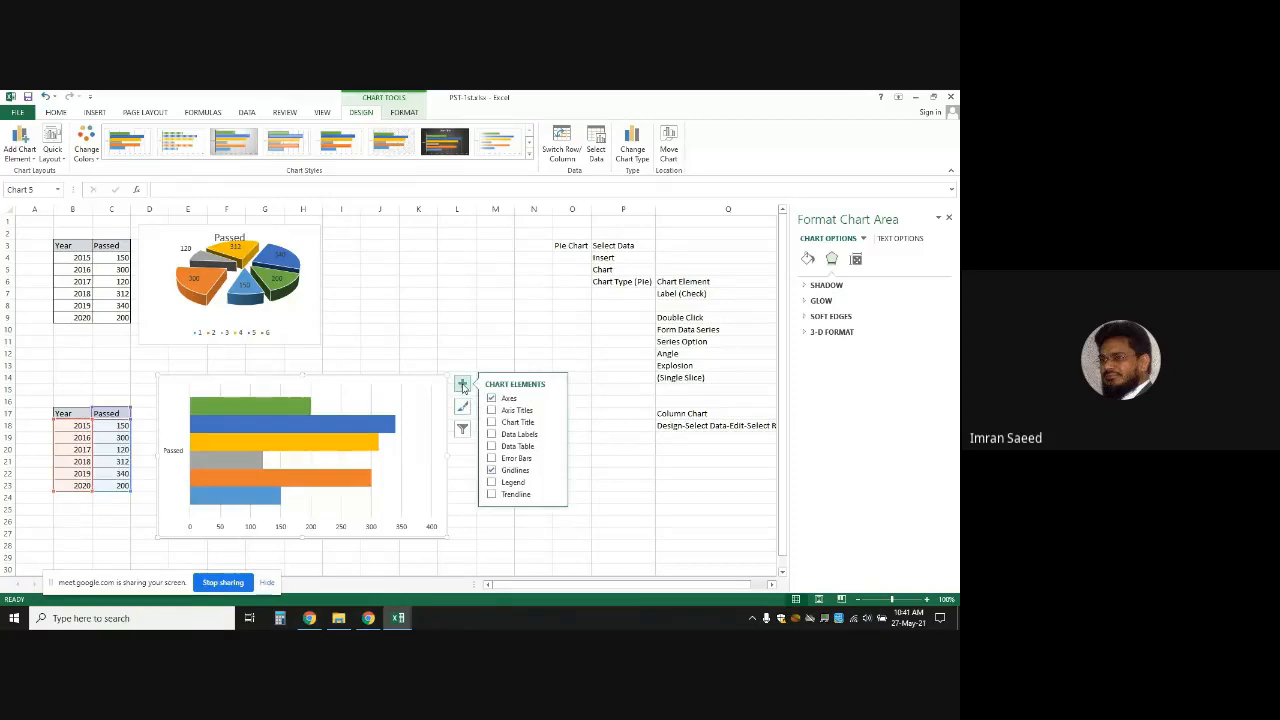
click(491, 410)
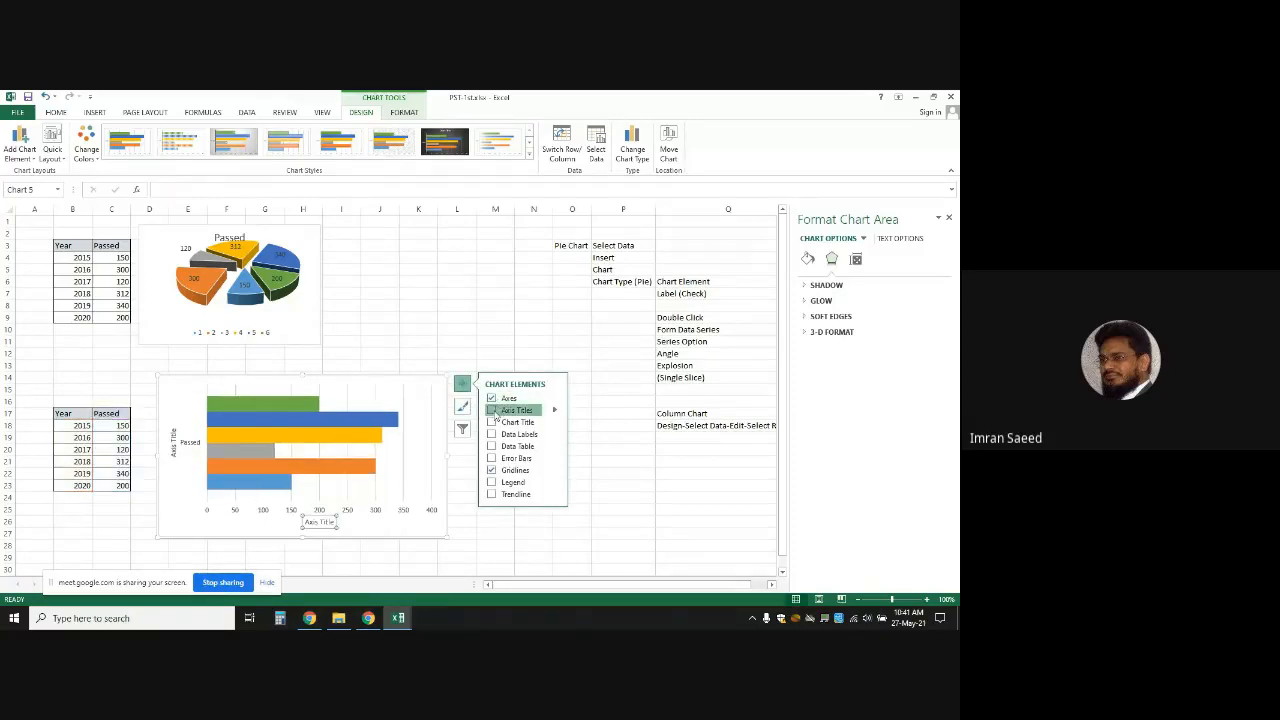
click(491, 422)
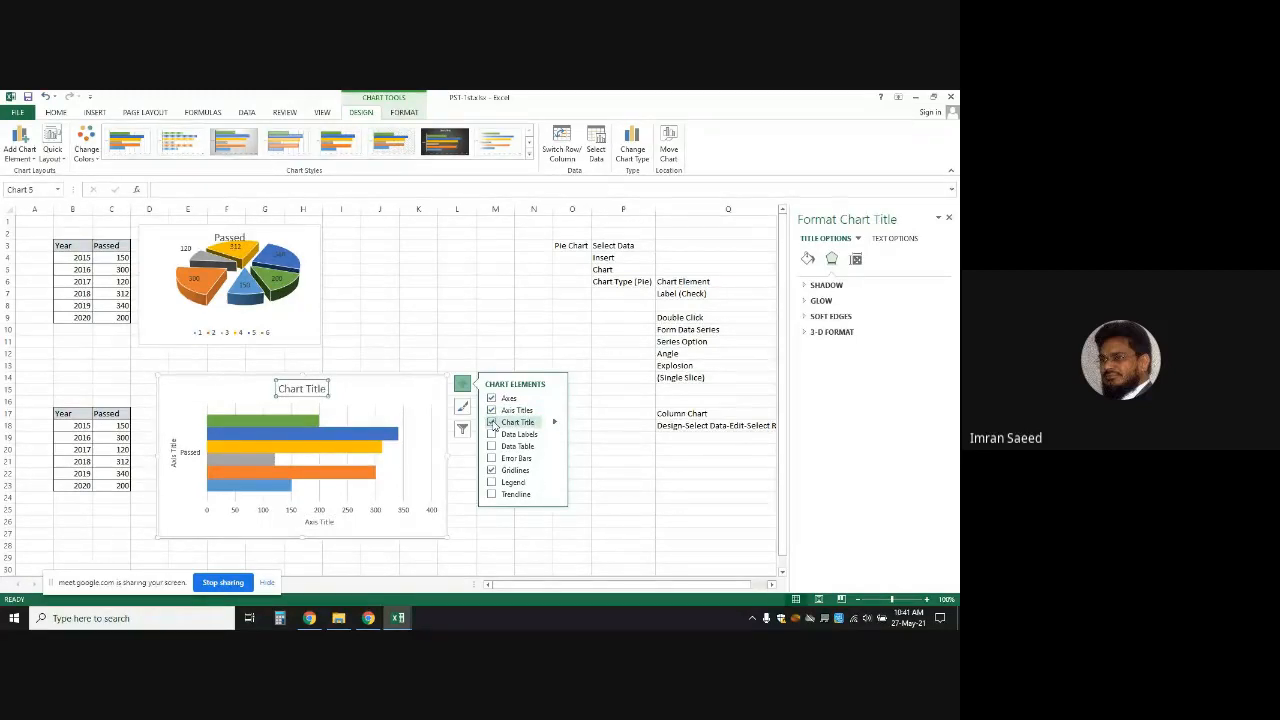
click(491, 482)
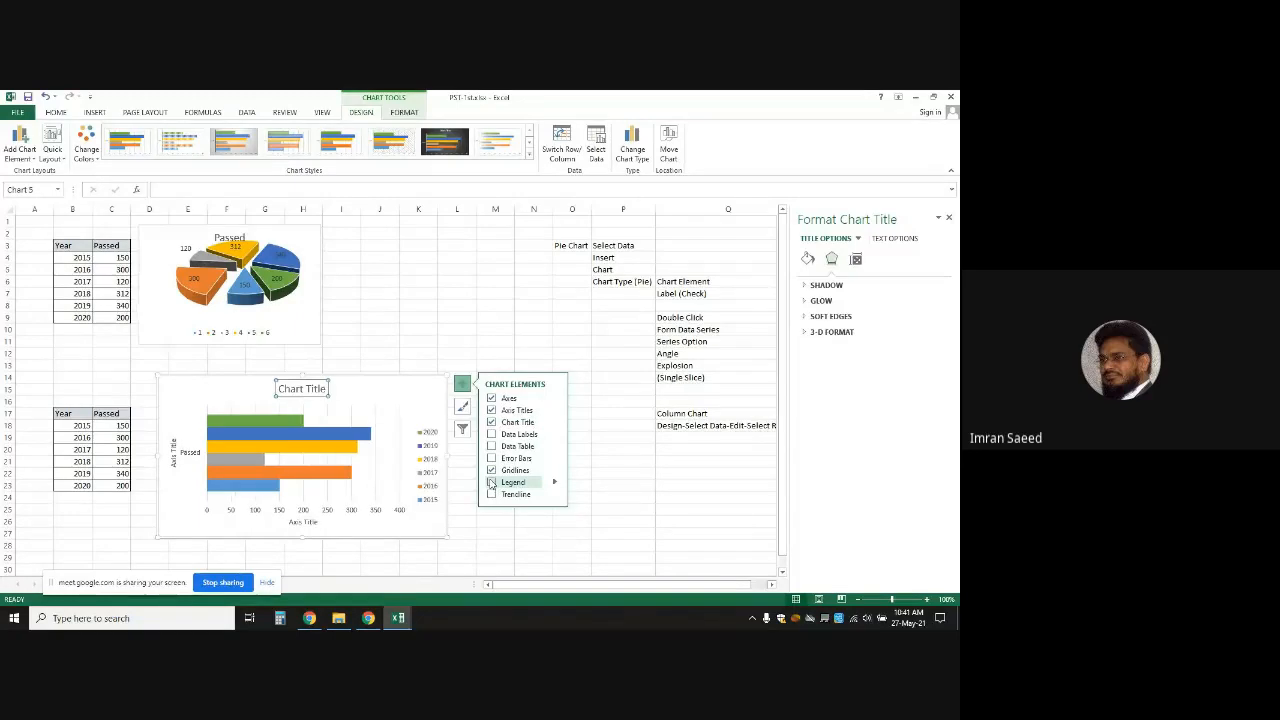
click(576, 456)
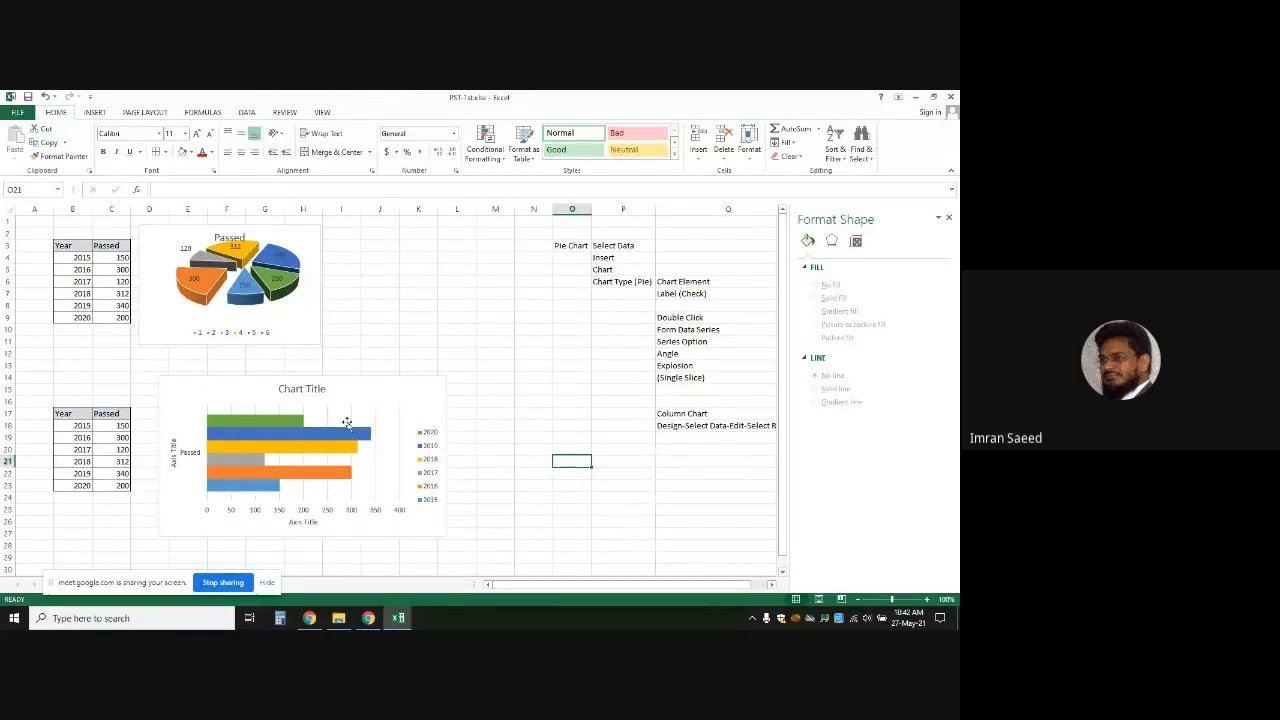
Try showing Data Labels and hiding the Legend, then restore the chart without labels and with the legend
click(404, 396)
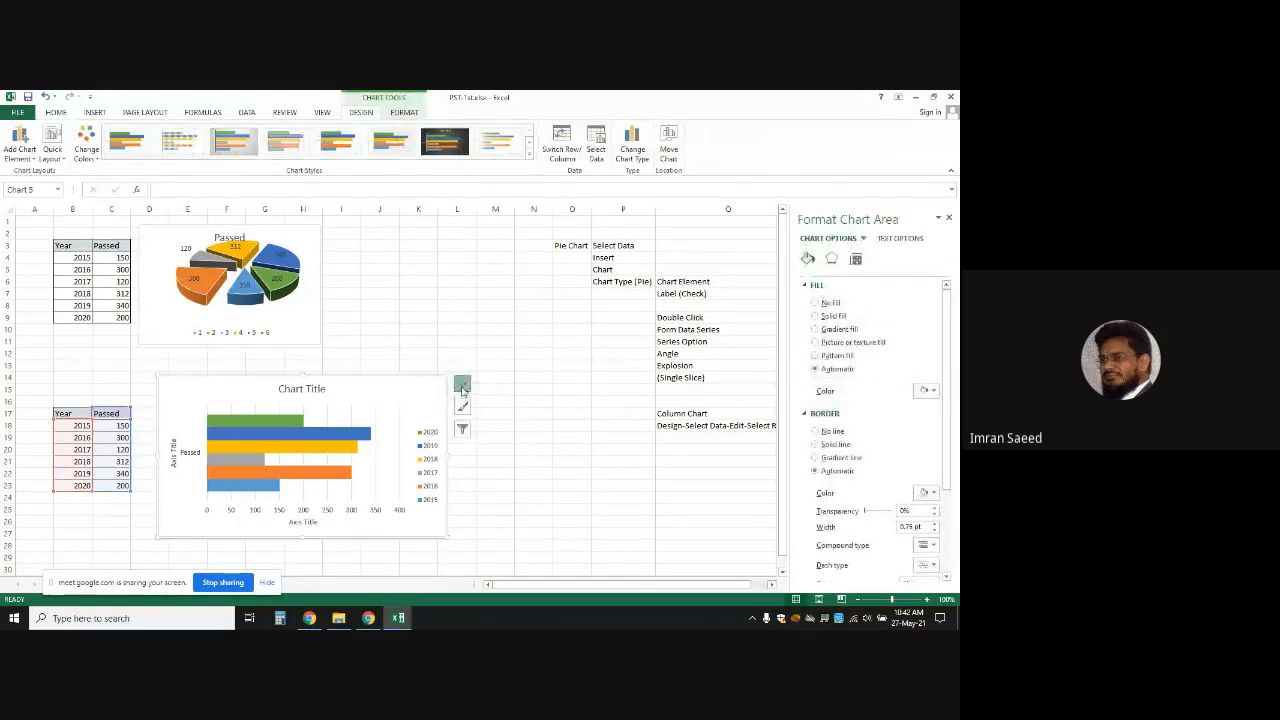
click(462, 384)
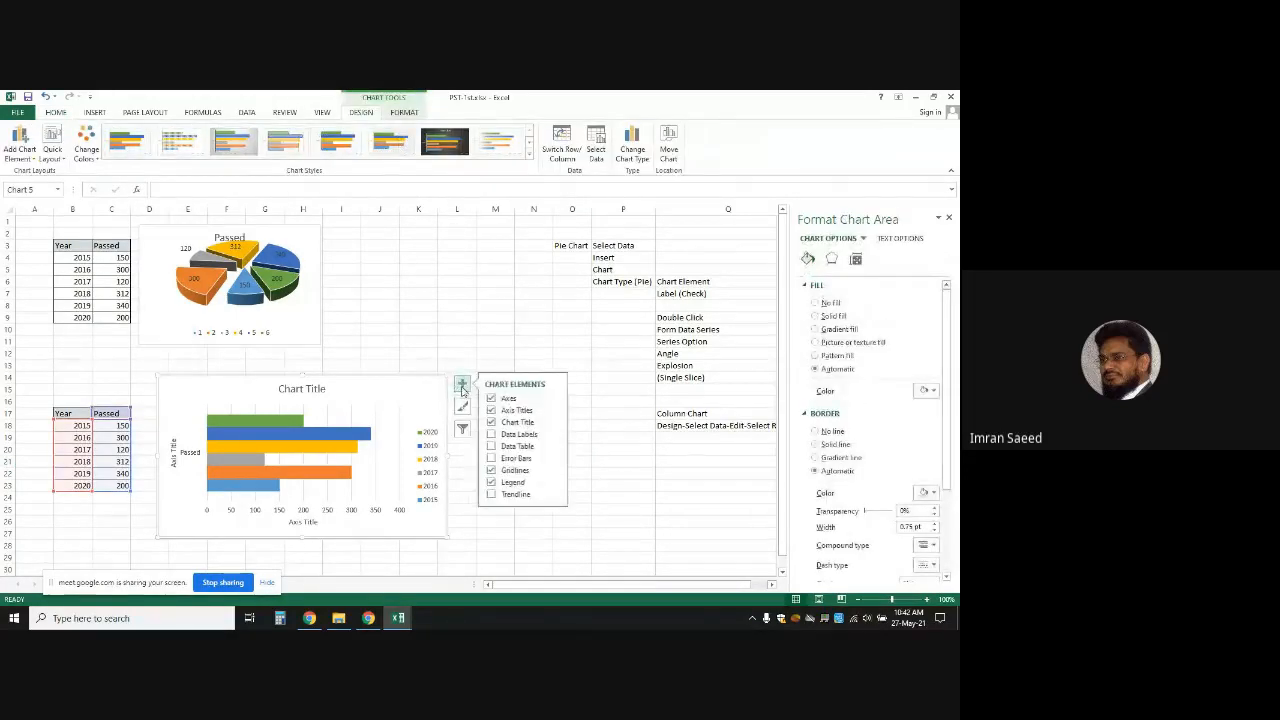
click(492, 434)
click(492, 434)
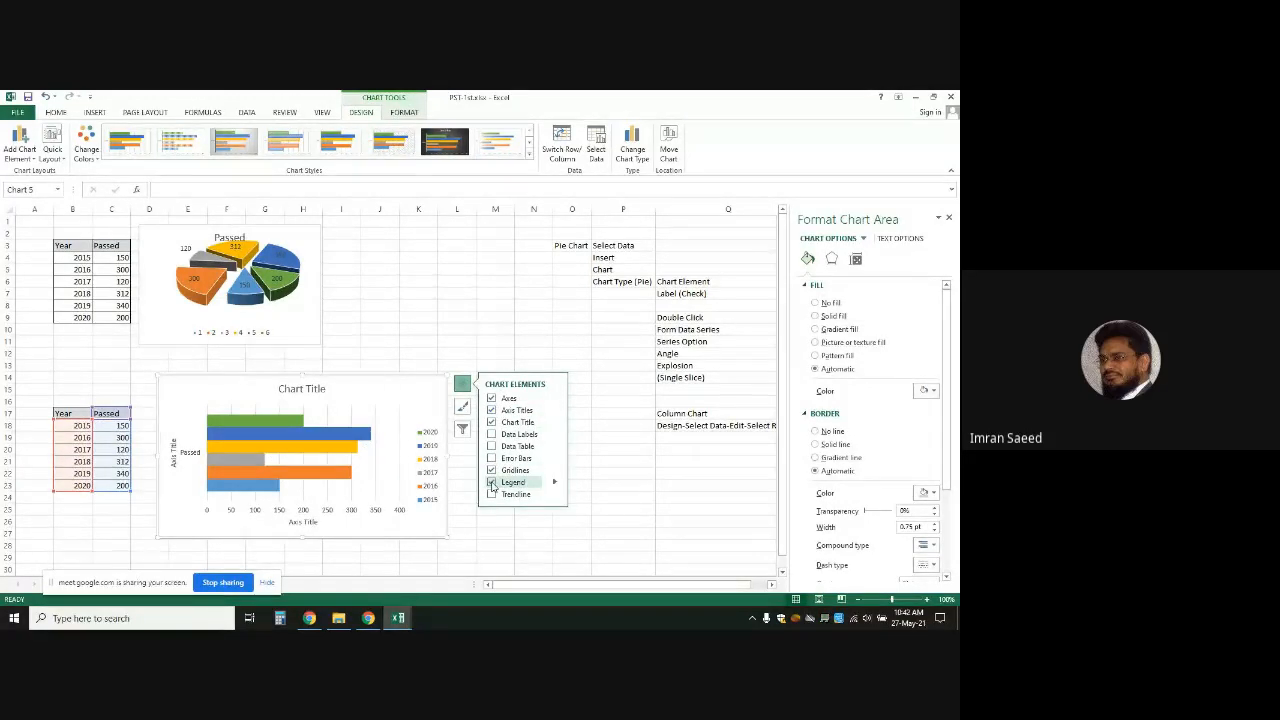
click(492, 483)
click(492, 483)
Reselect the clustered bar chart's chart area and bring up Change Chart Type on All Charts
click(624, 437)
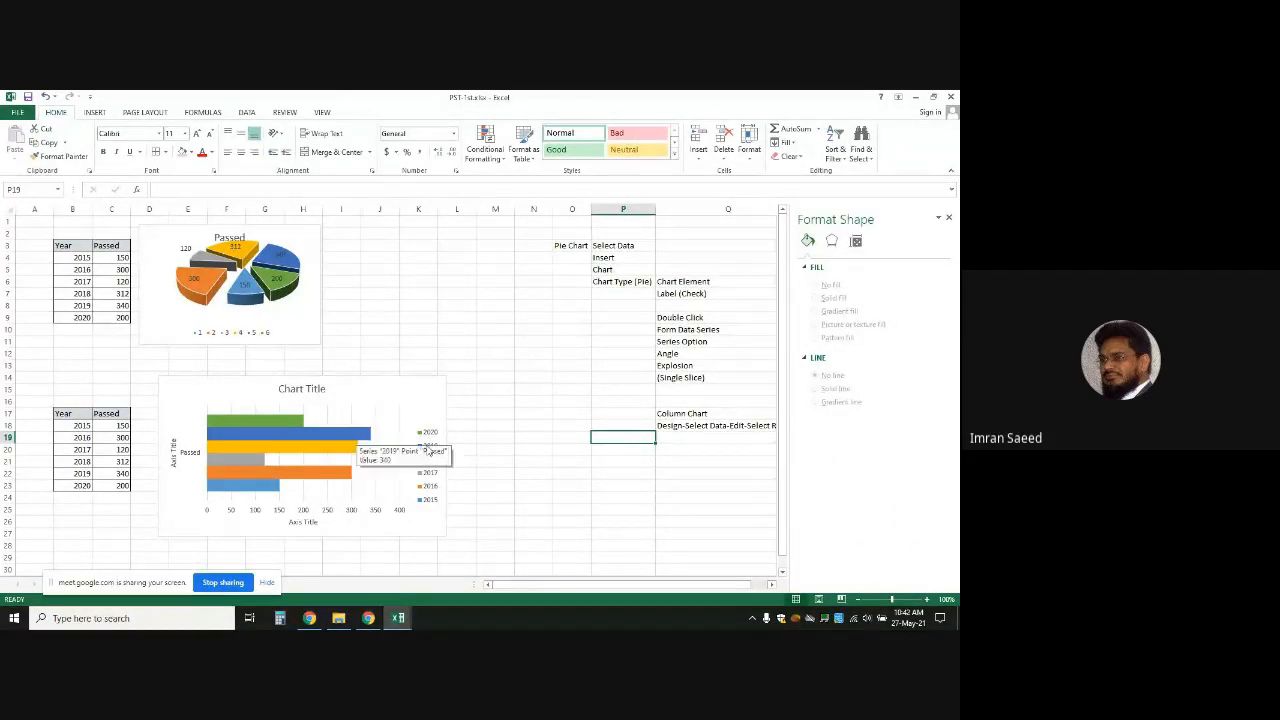
click(565, 484)
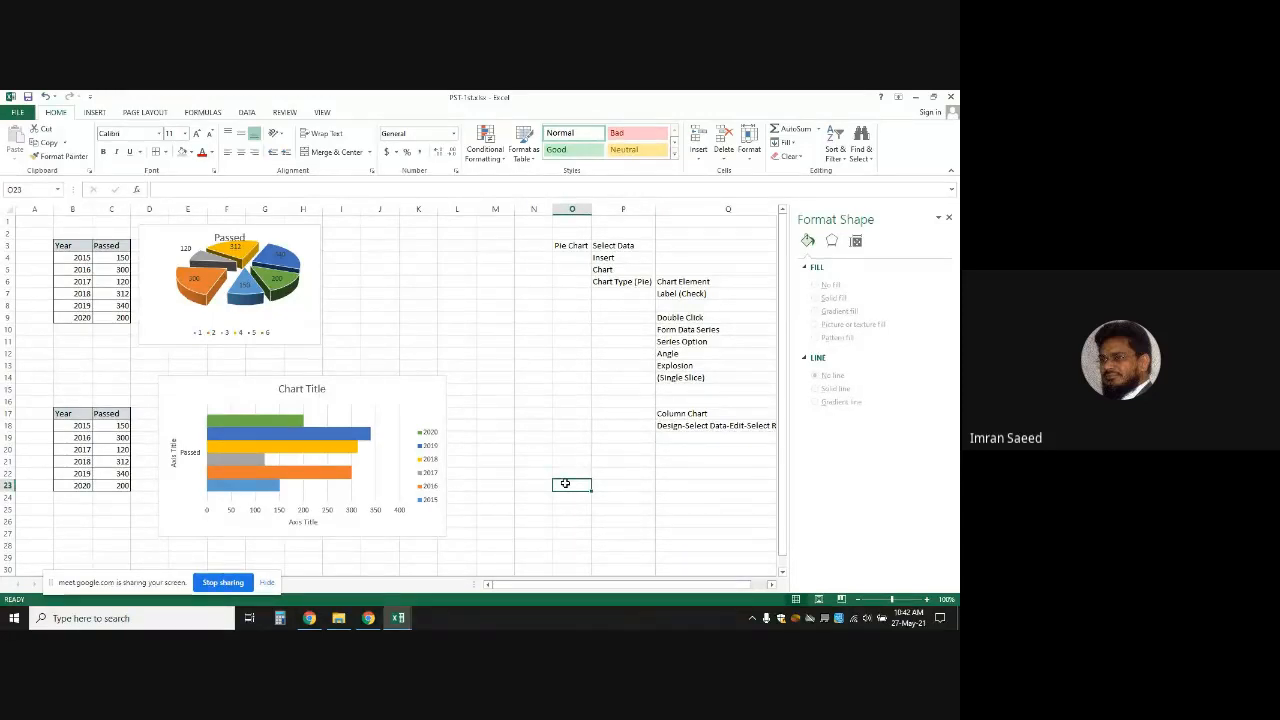
click(286, 401)
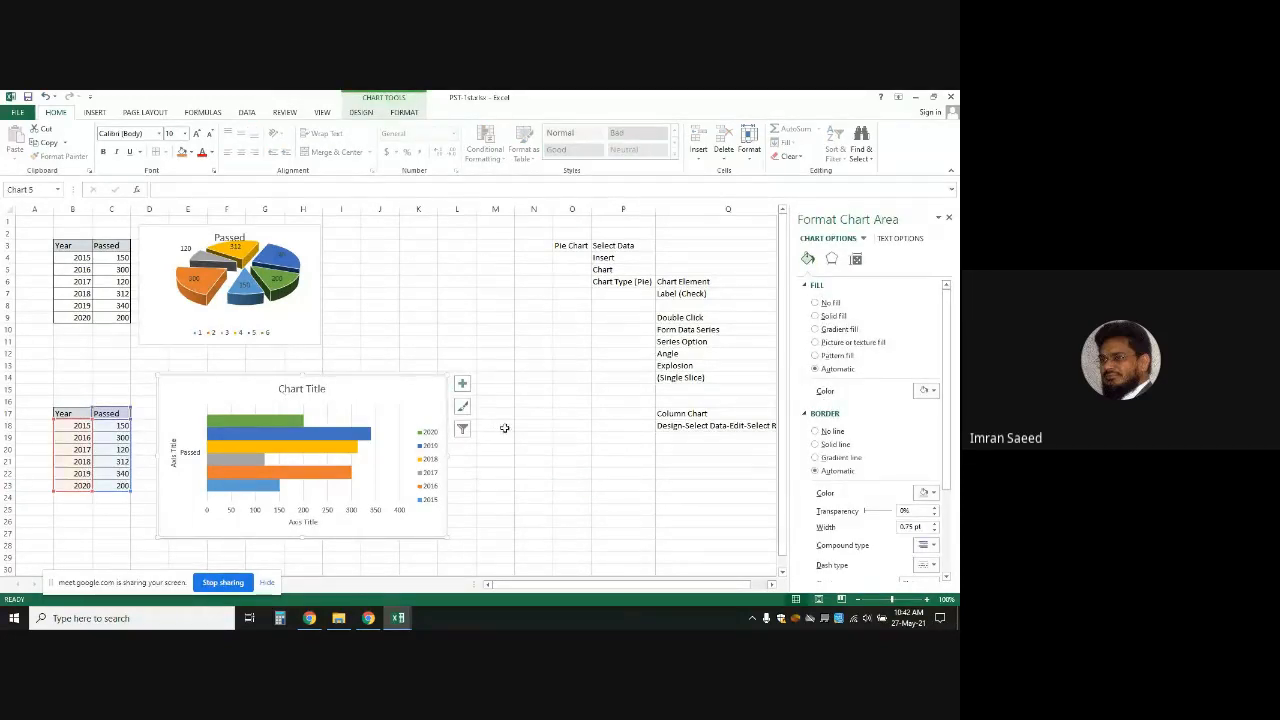
click(503, 425)
click(330, 429)
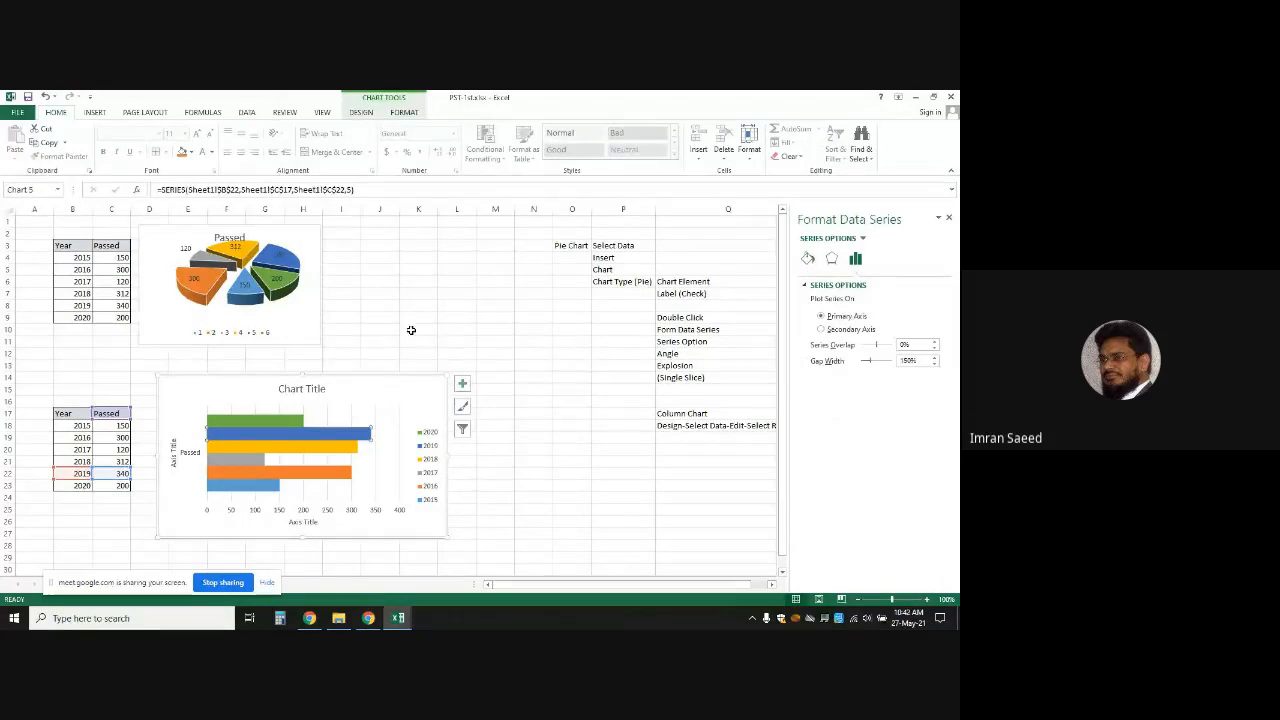
click(338, 392)
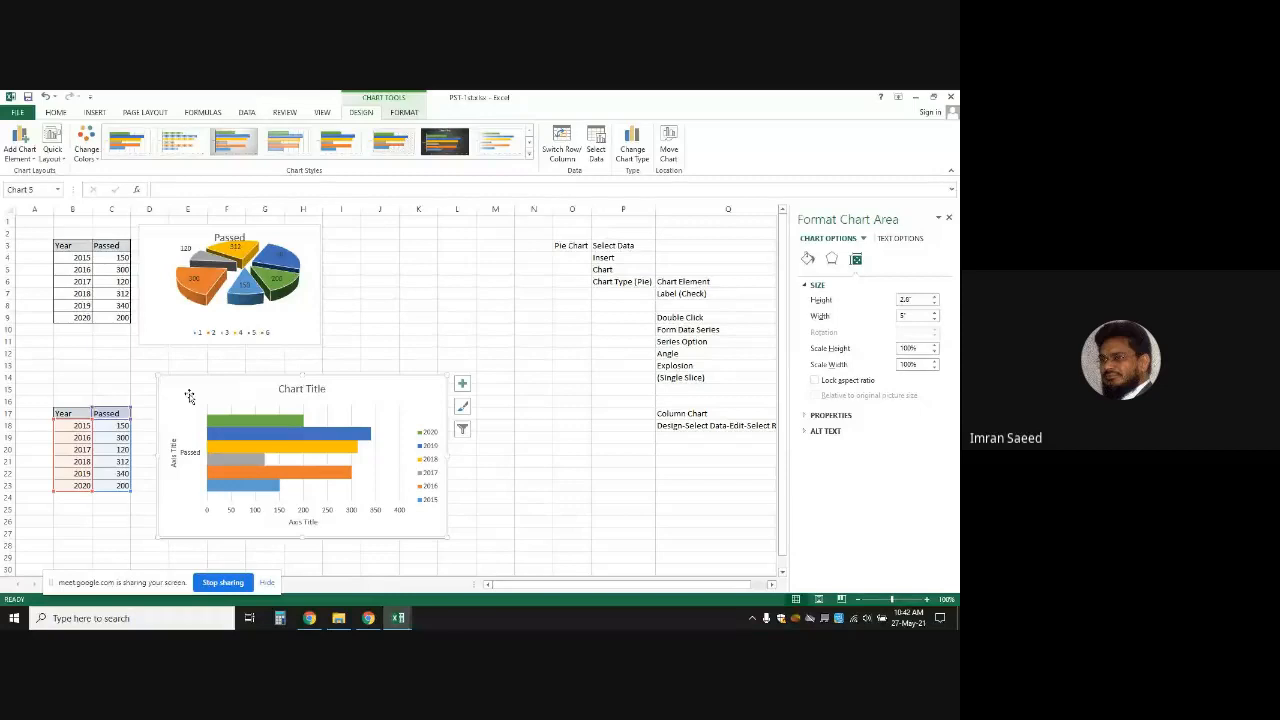
click(638, 146)
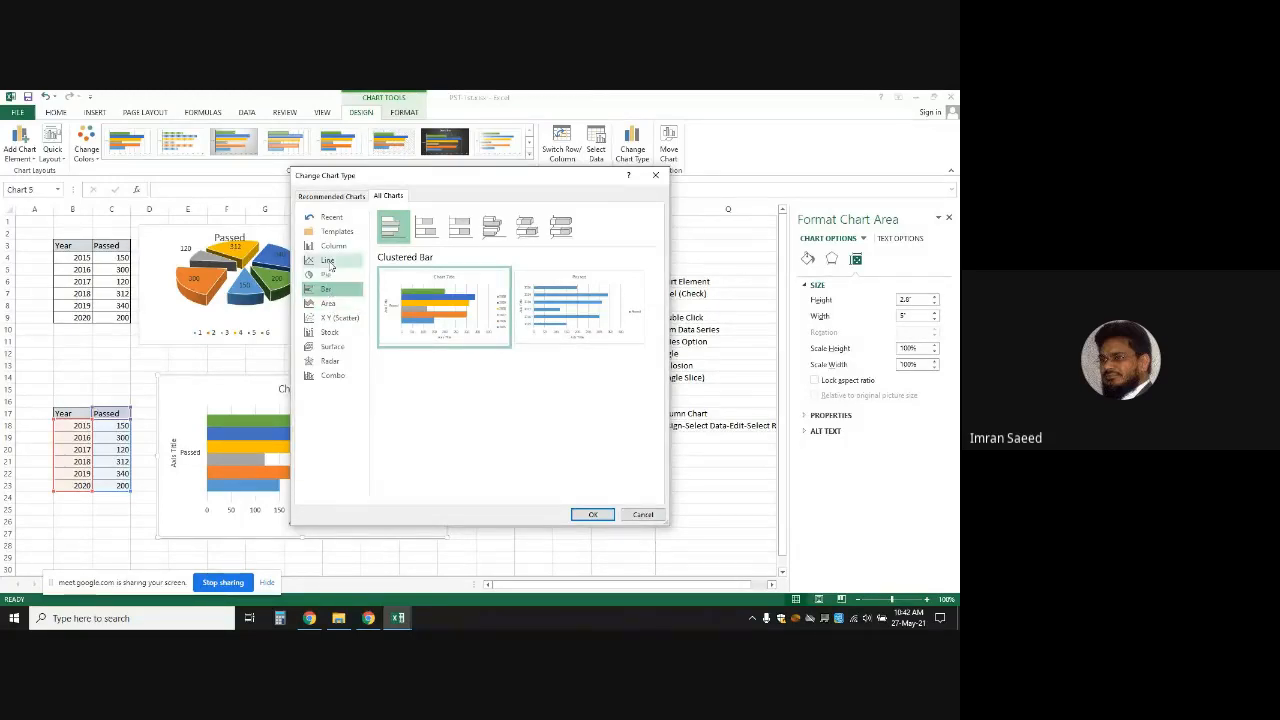
Change the Passed chart to the single-series 2-D Clustered Column layout for 2015–2020
click(332, 247)
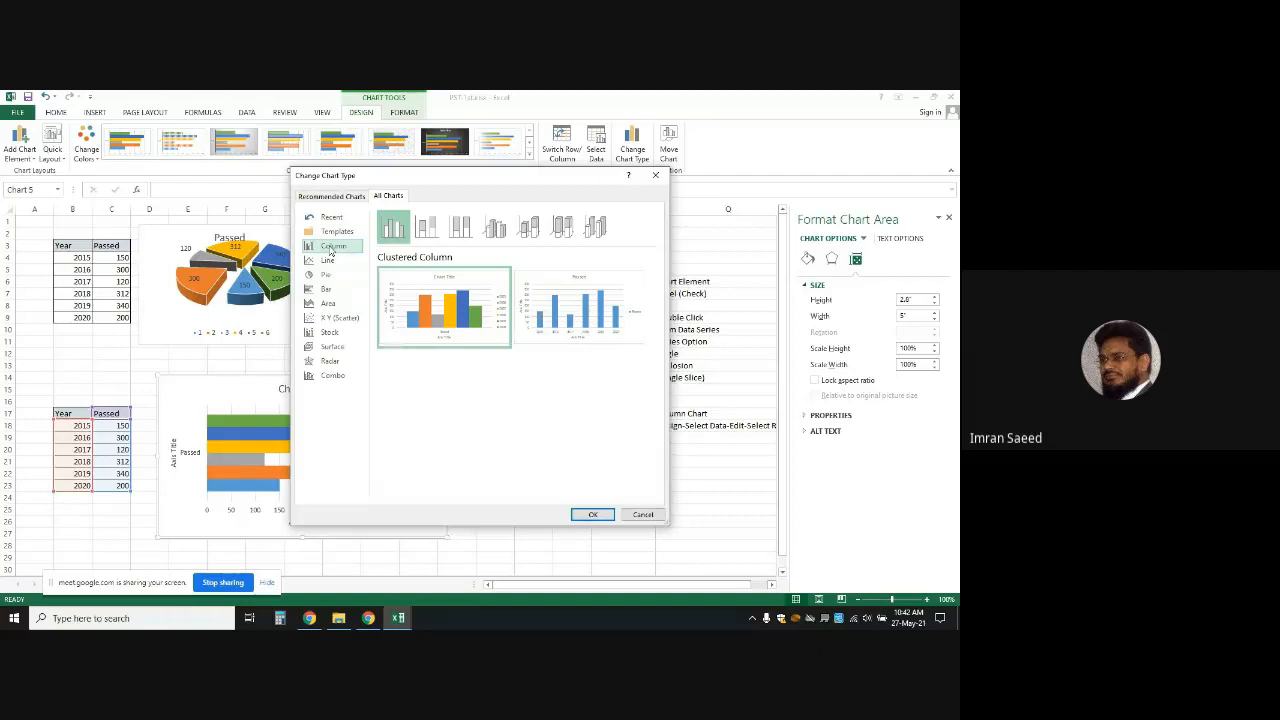
mouse_move(601, 321)
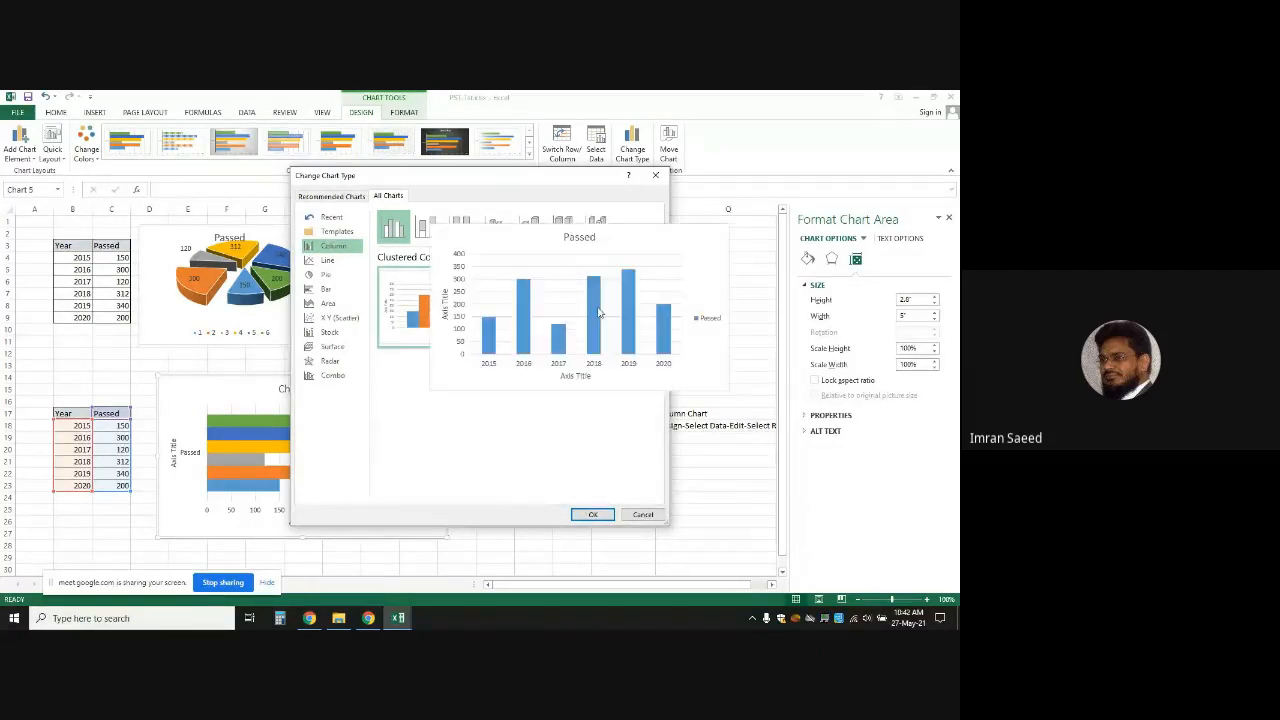
click(598, 313)
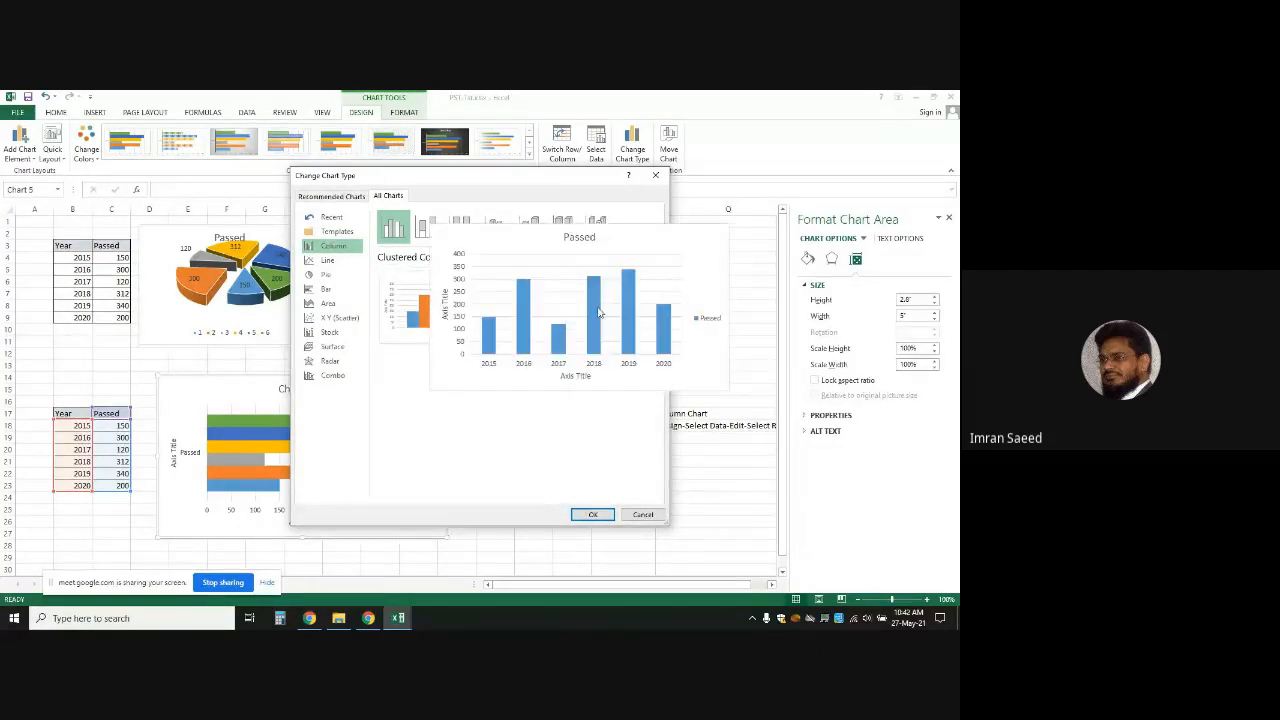
click(590, 514)
click(557, 492)
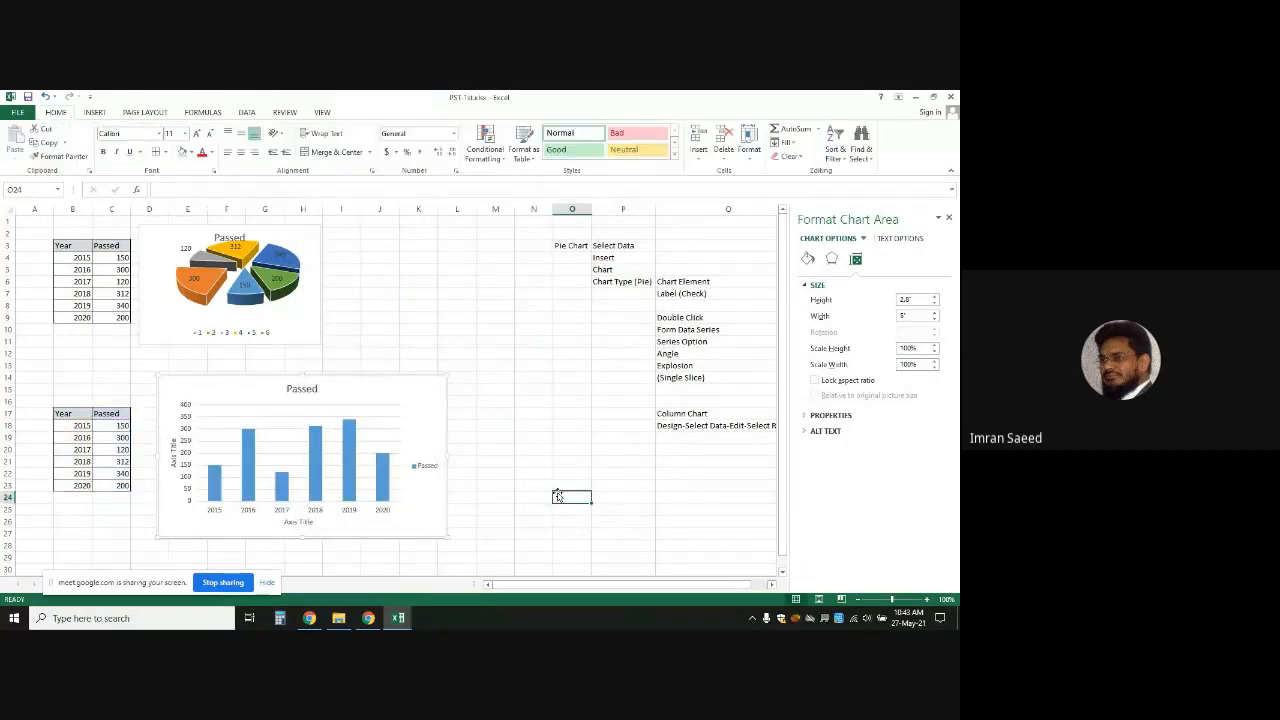
click(352, 461)
Enter the note 'Filters' in cell Q20 below the Design-Select Data-Edit-Select Range entry
mouse_move(352, 461)
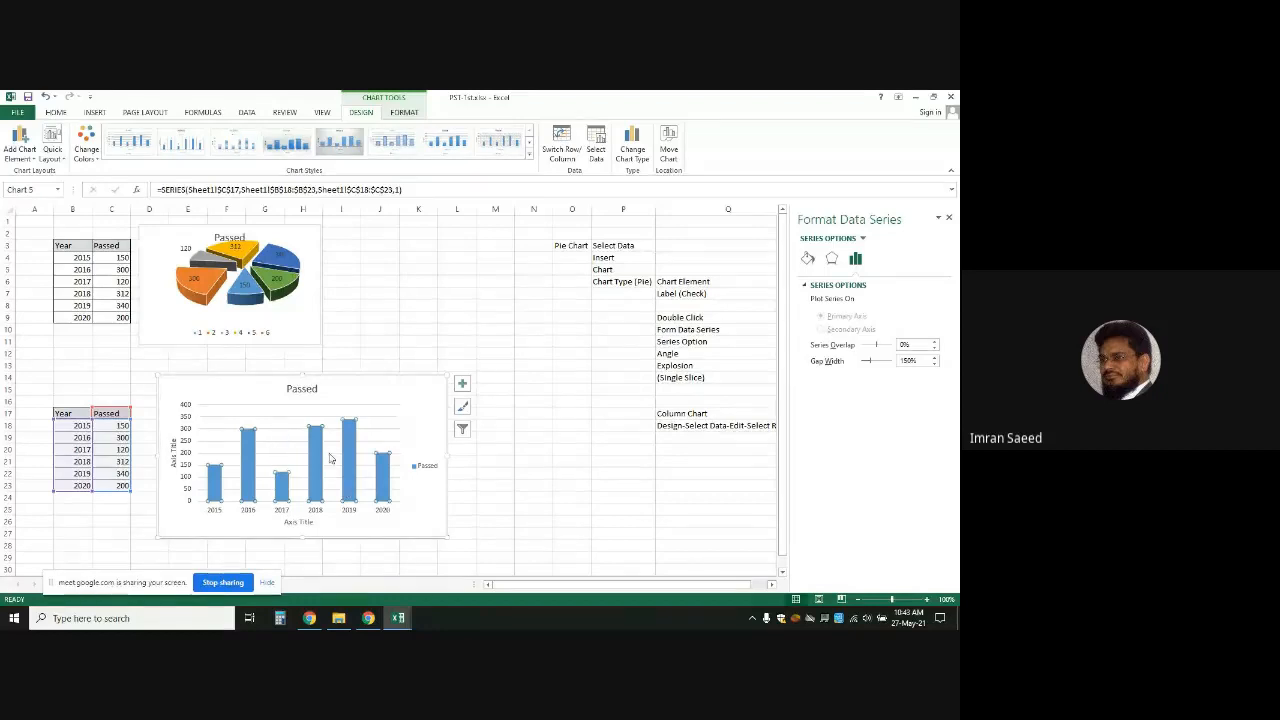
click(405, 411)
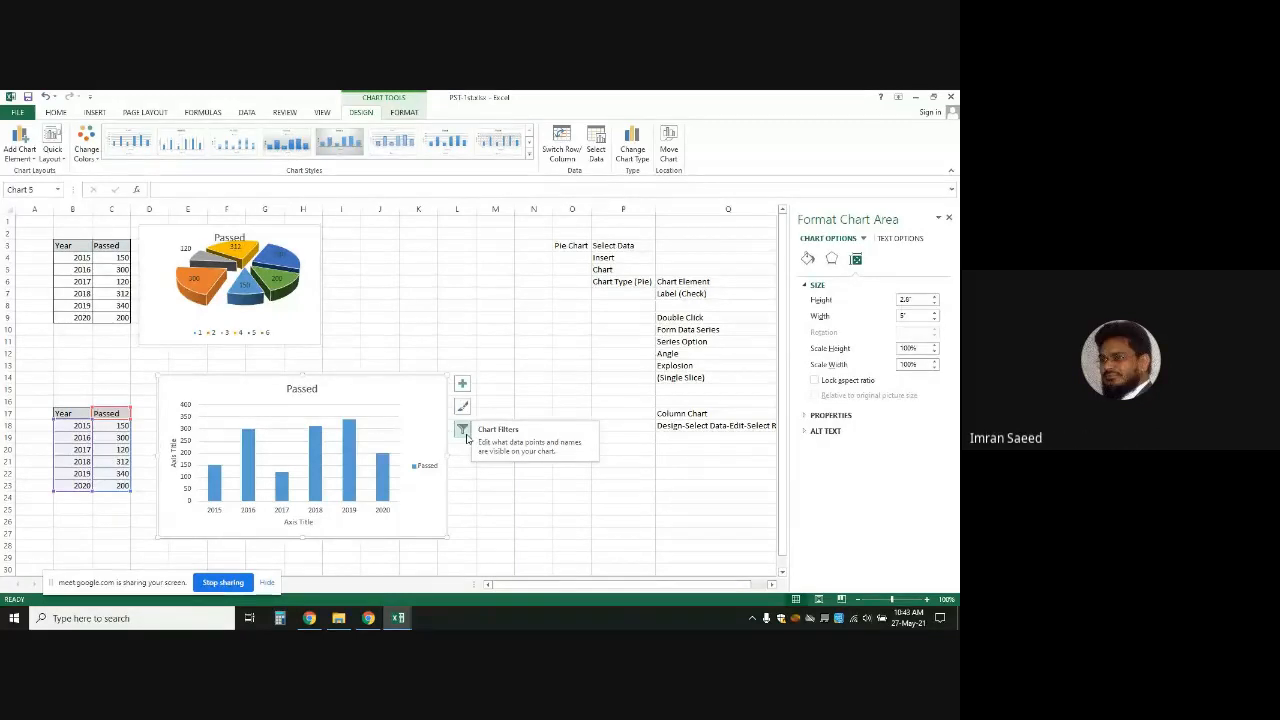
click(691, 447)
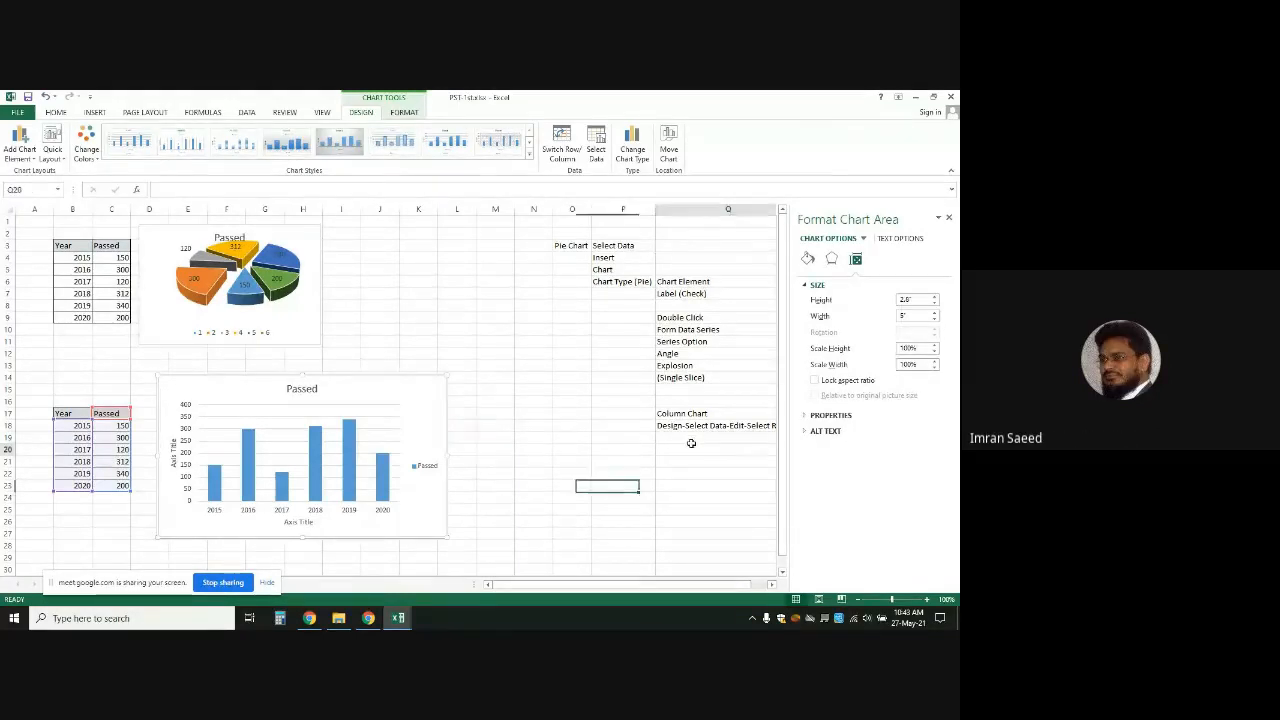
text(Fil)
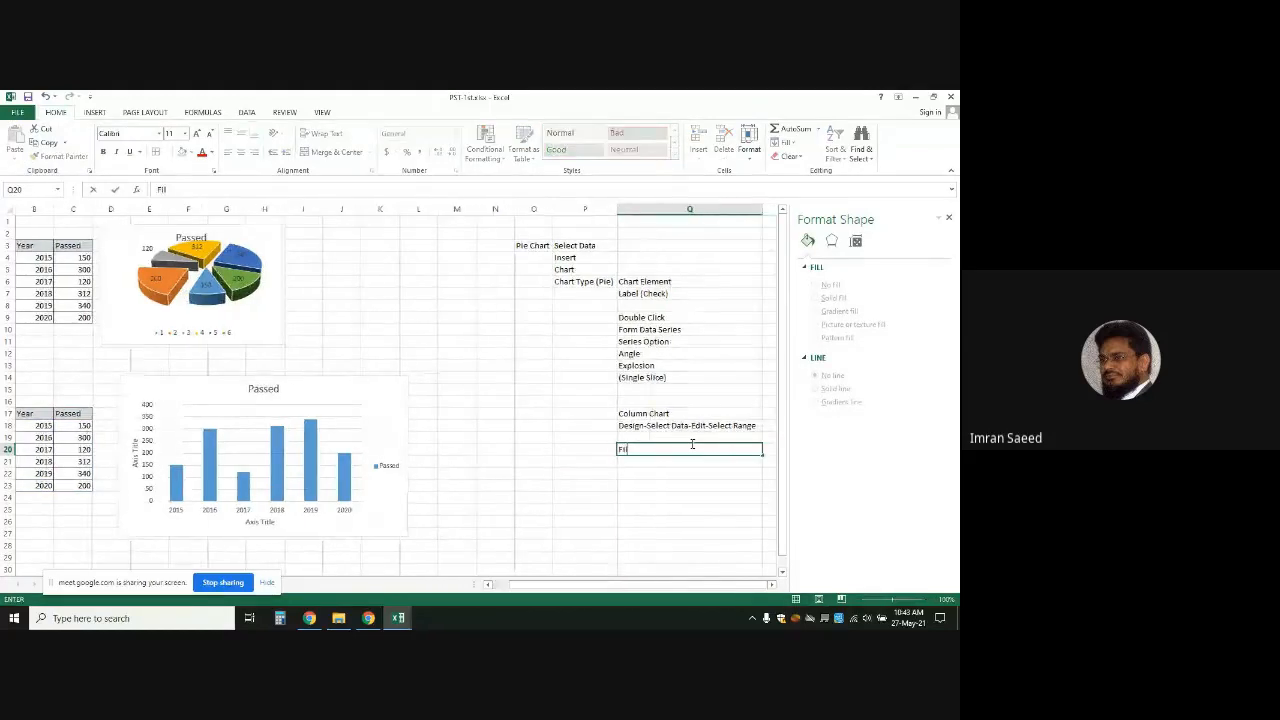
text(ters)
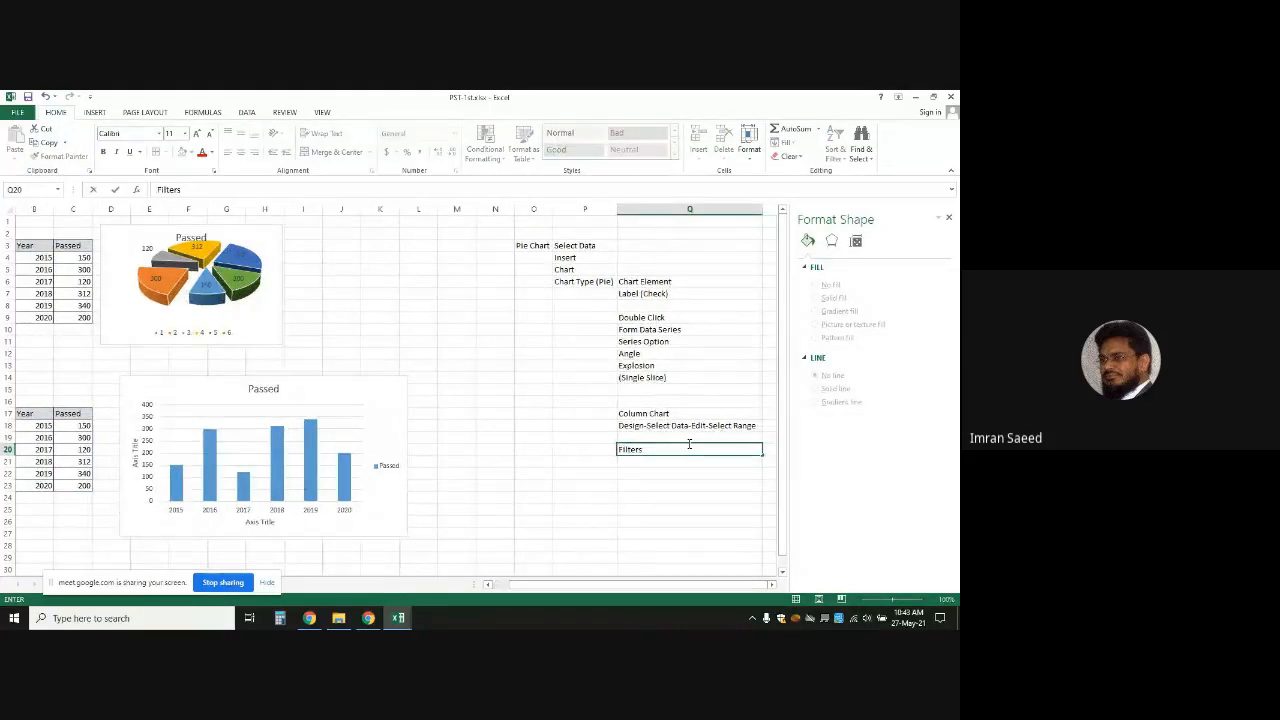
click(597, 458)
click(310, 465)
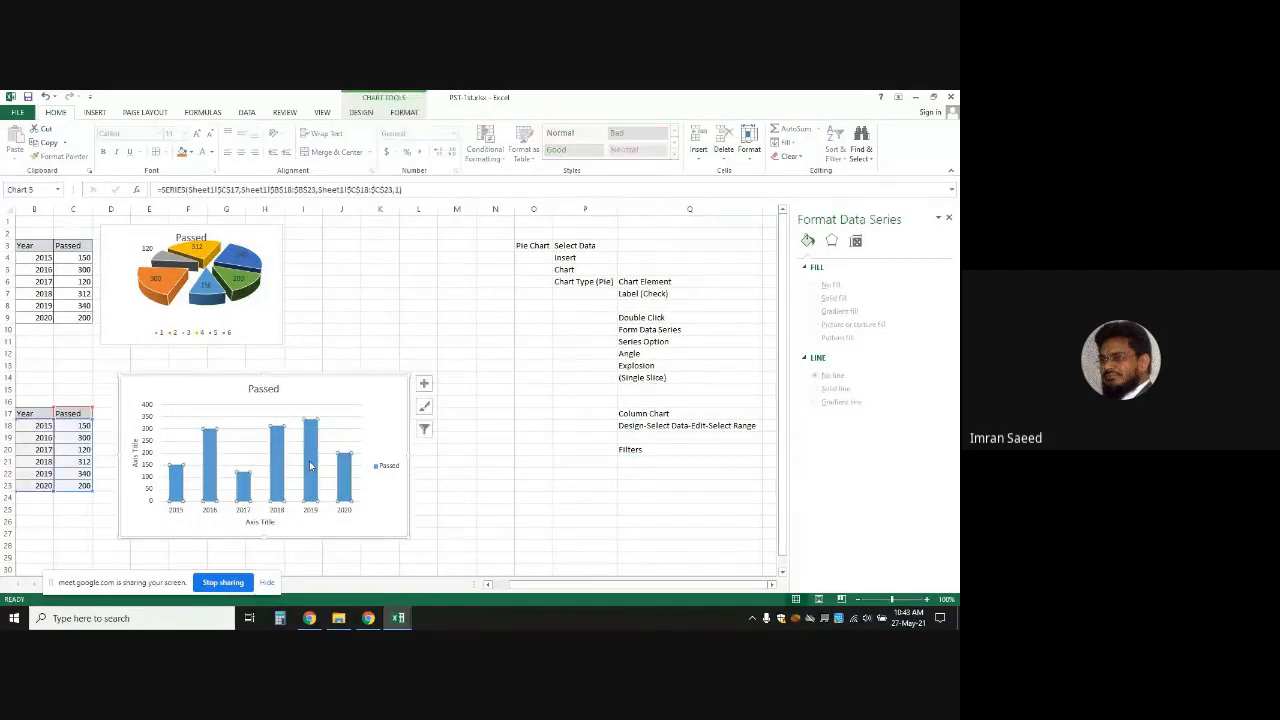
click(424, 430)
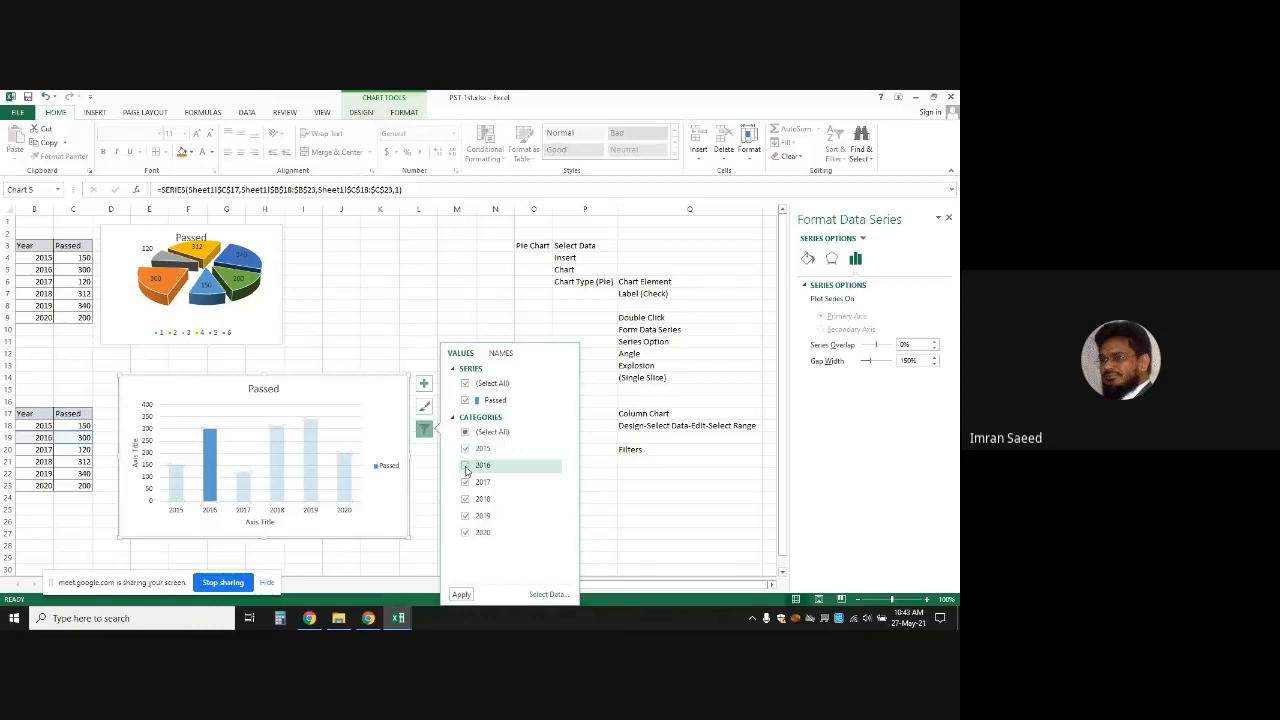
click(465, 466)
click(465, 482)
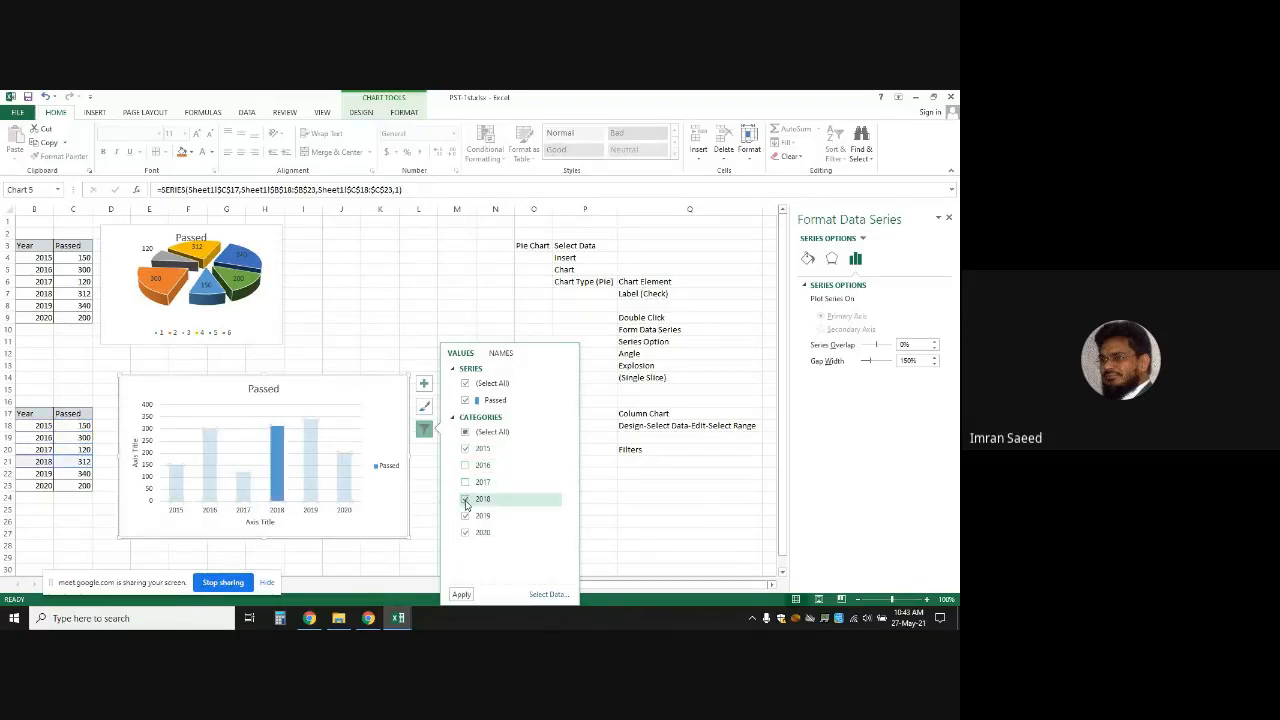
click(465, 499)
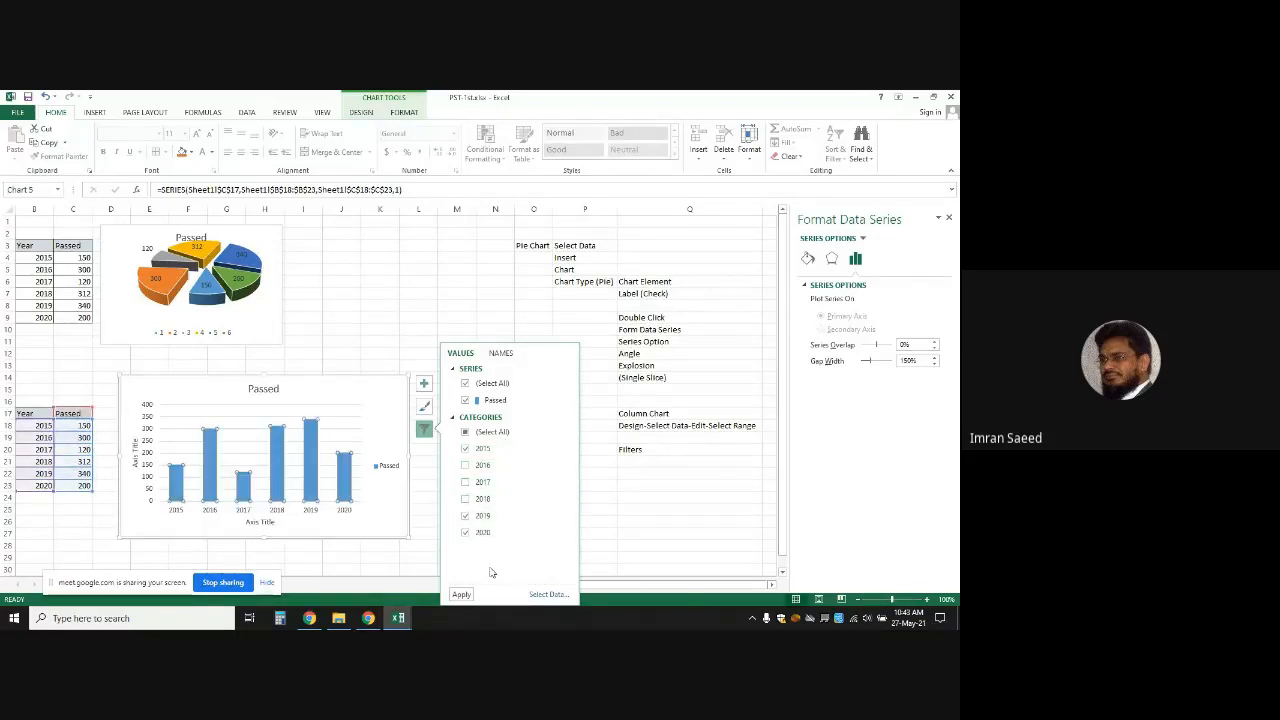
click(460, 595)
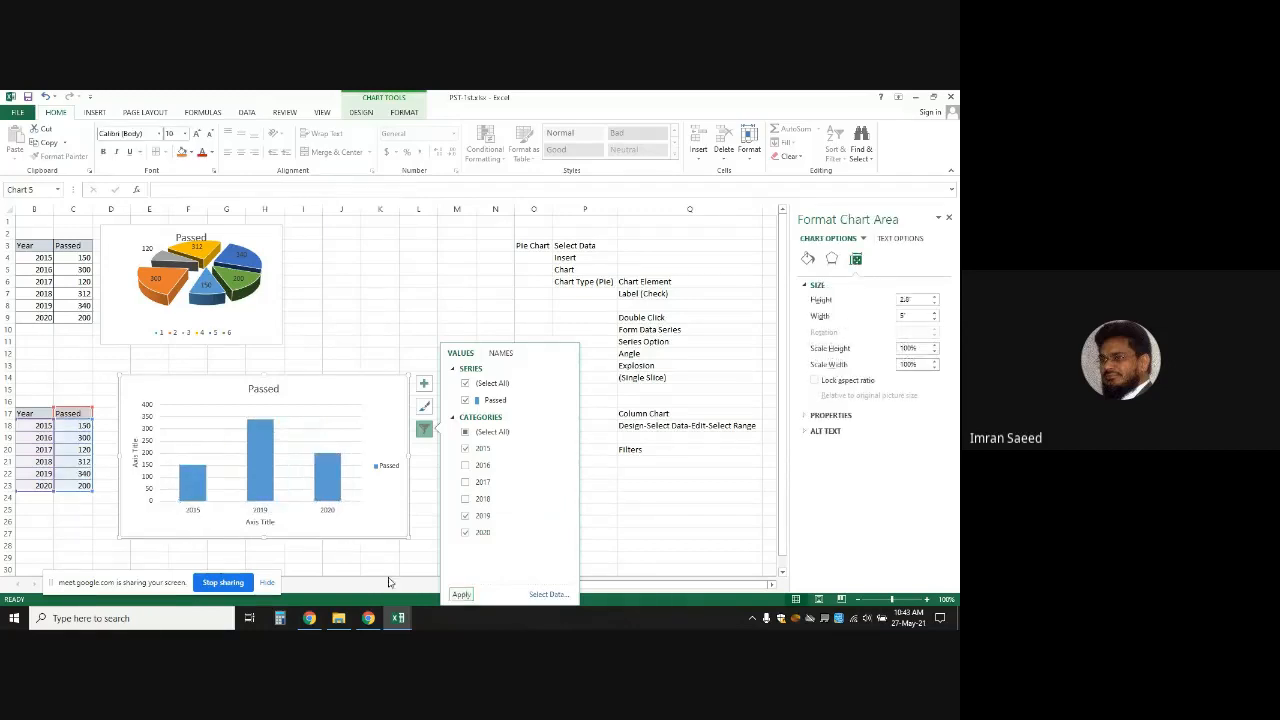
click(350, 557)
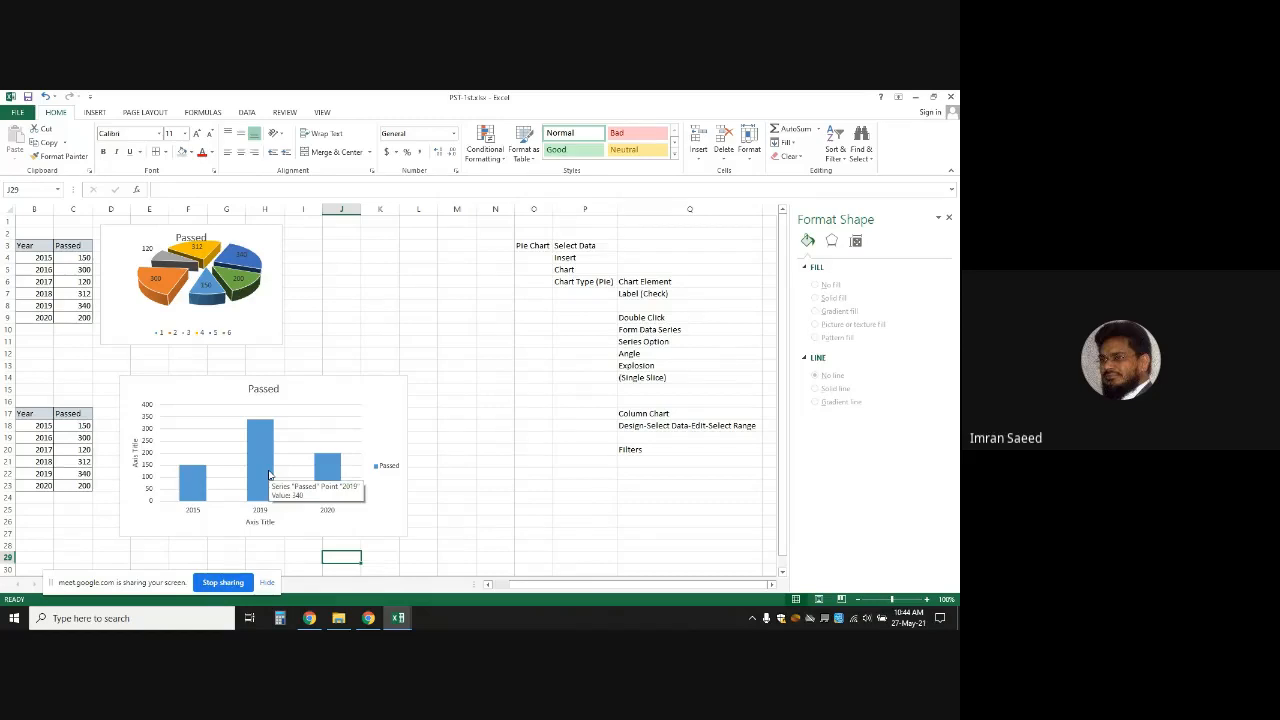
click(189, 378)
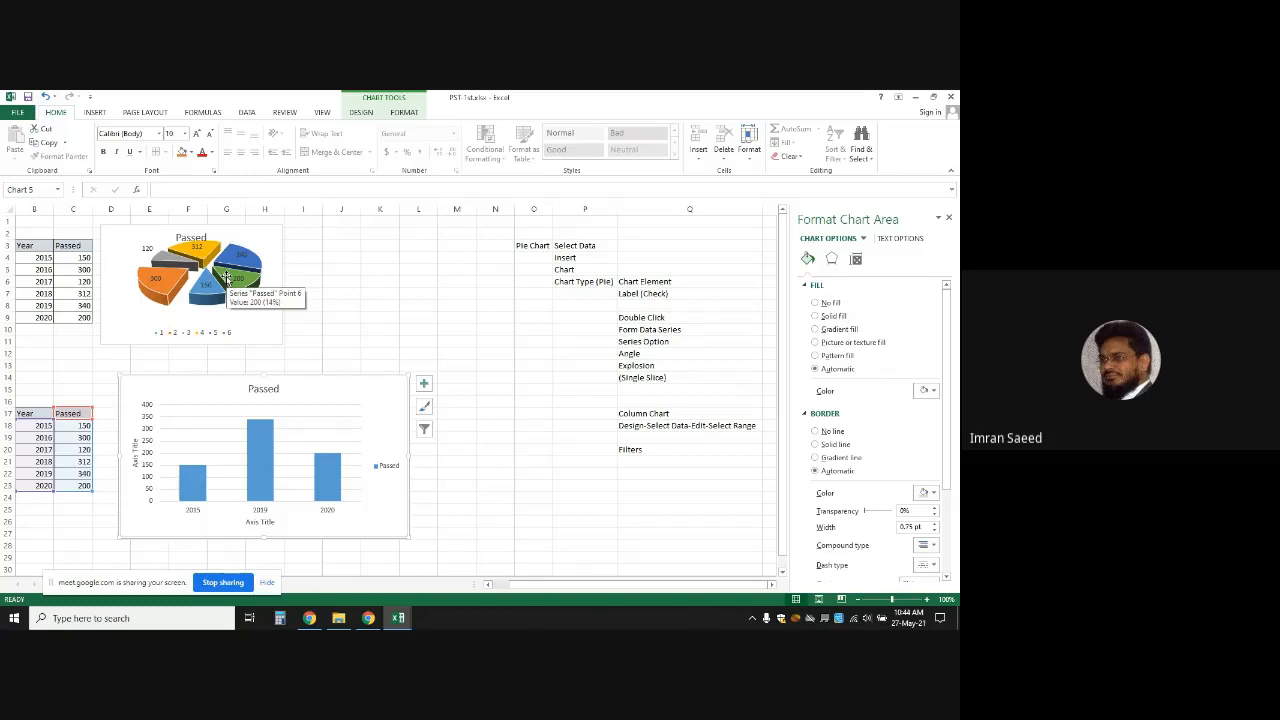
click(424, 432)
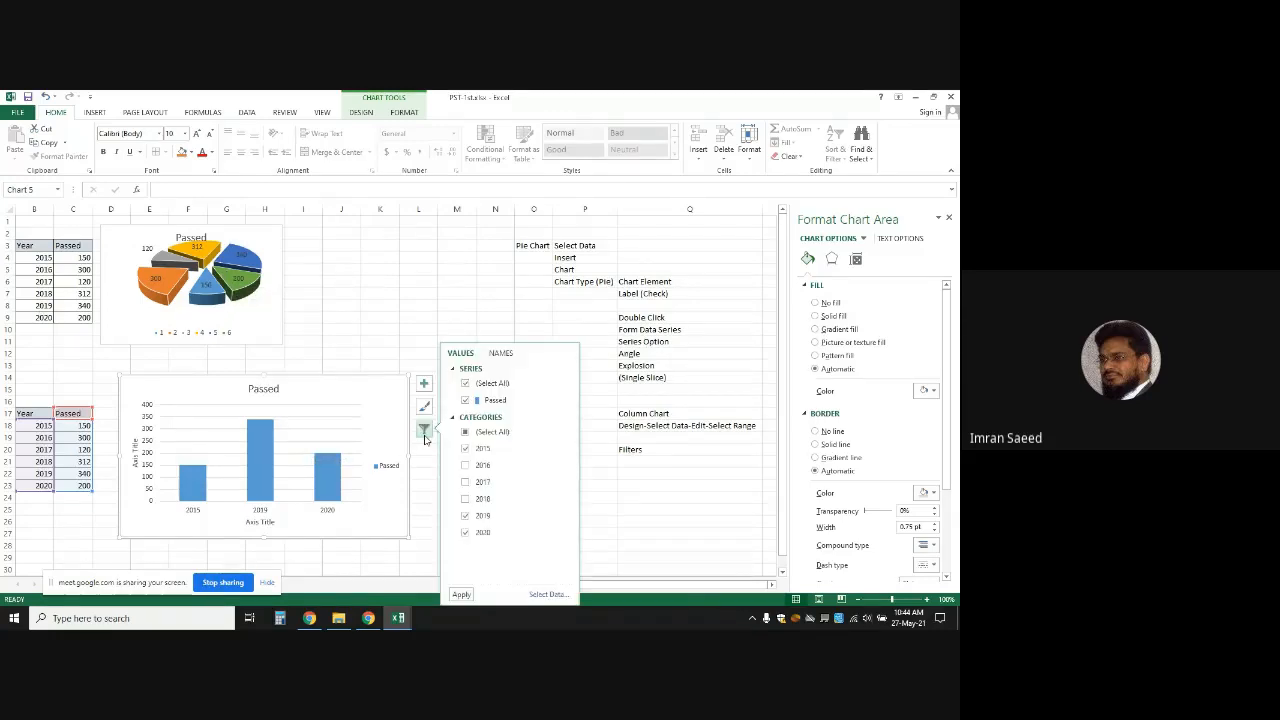
click(466, 466)
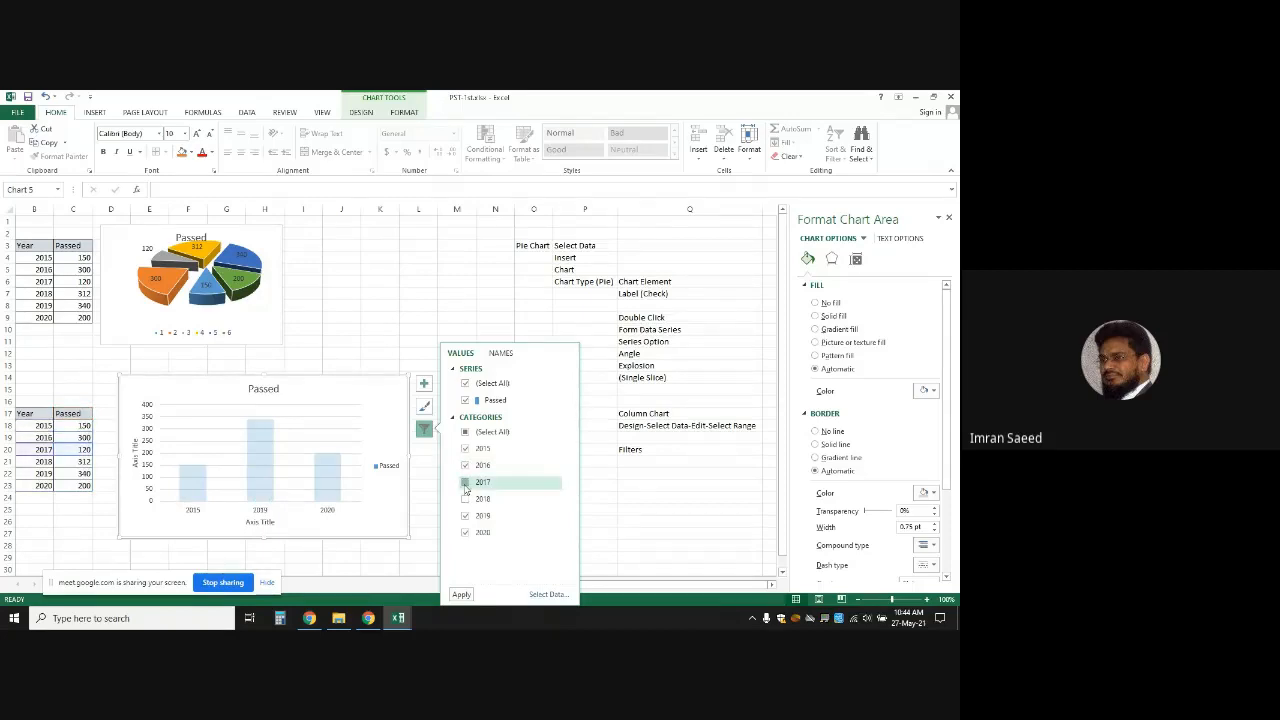
click(465, 482)
click(461, 594)
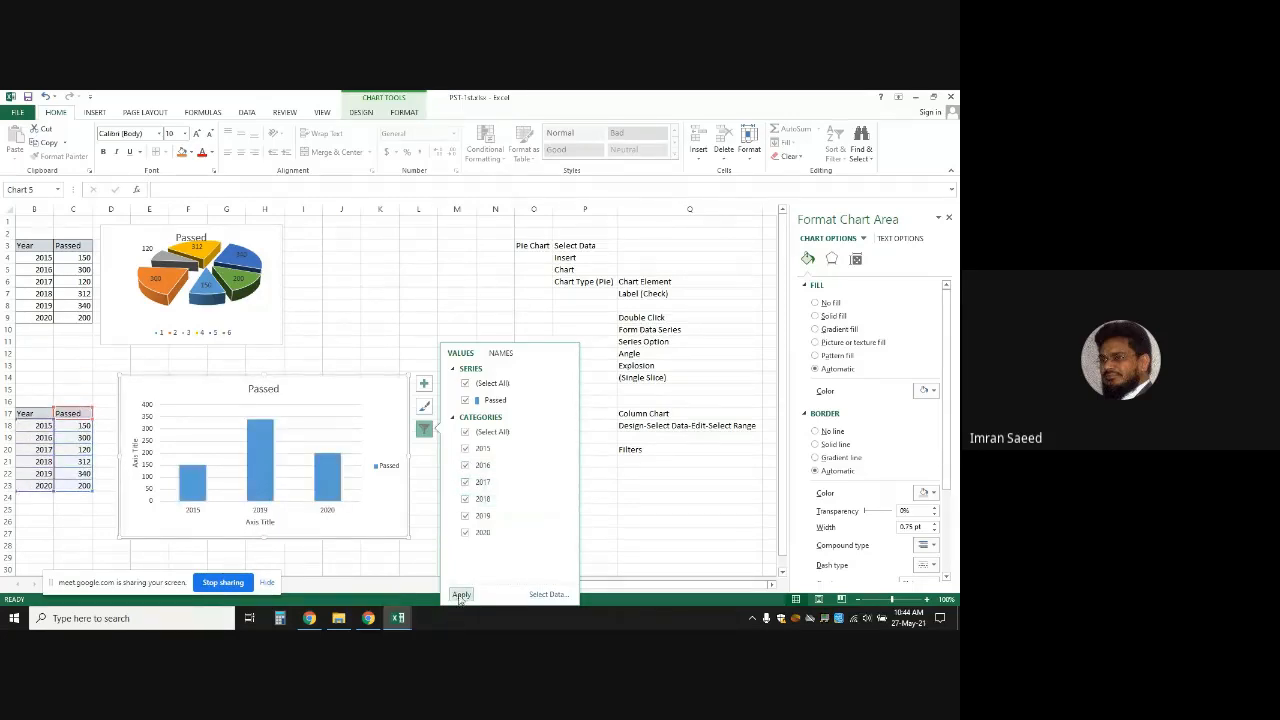
click(461, 594)
click(423, 321)
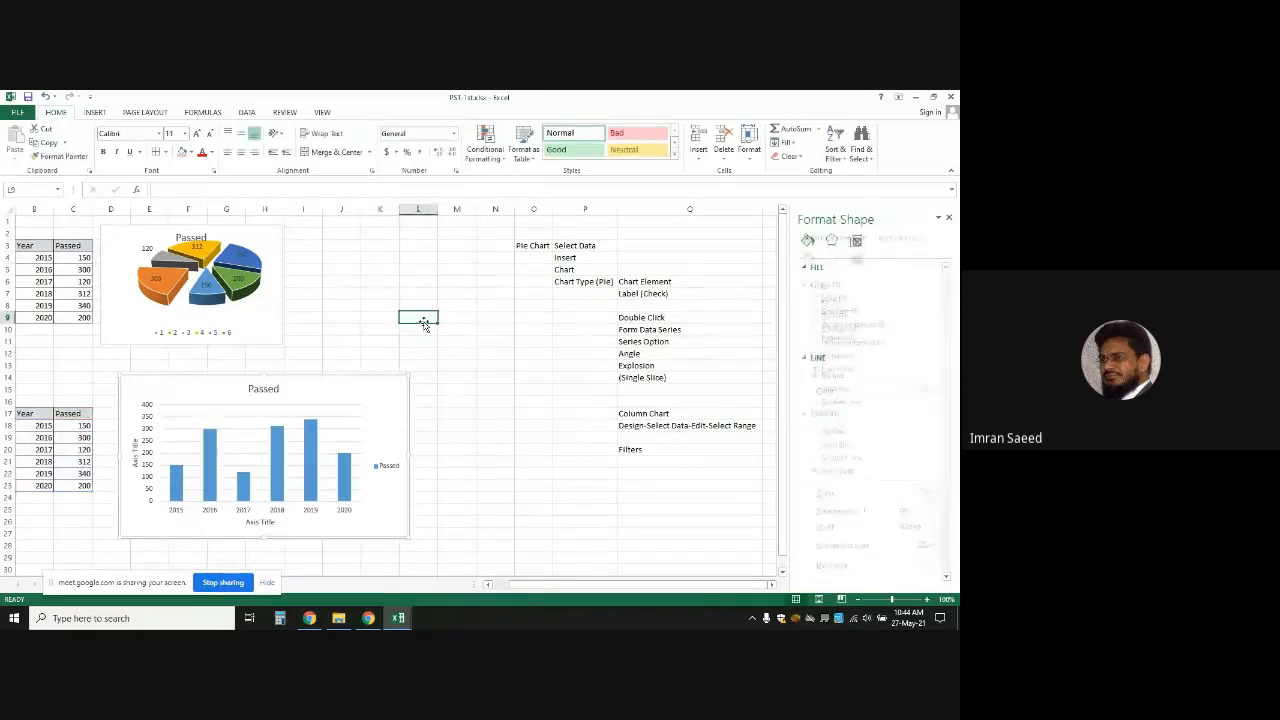
click(320, 404)
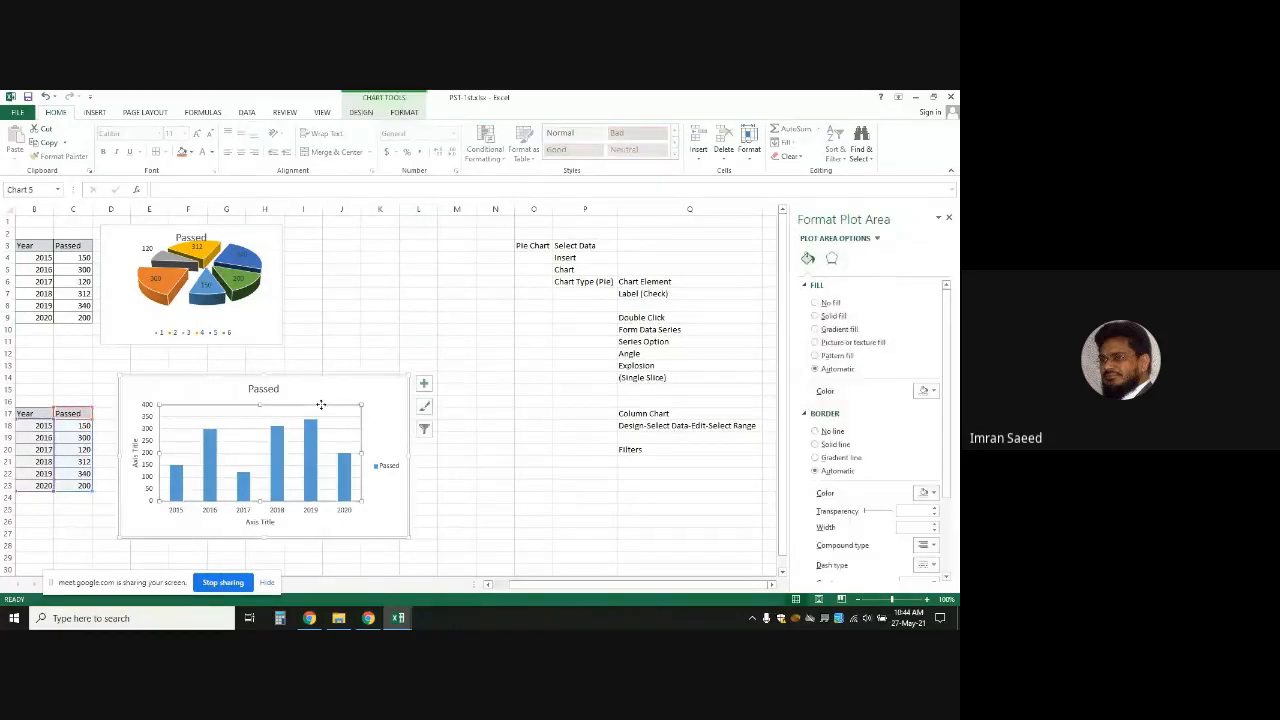
click(328, 394)
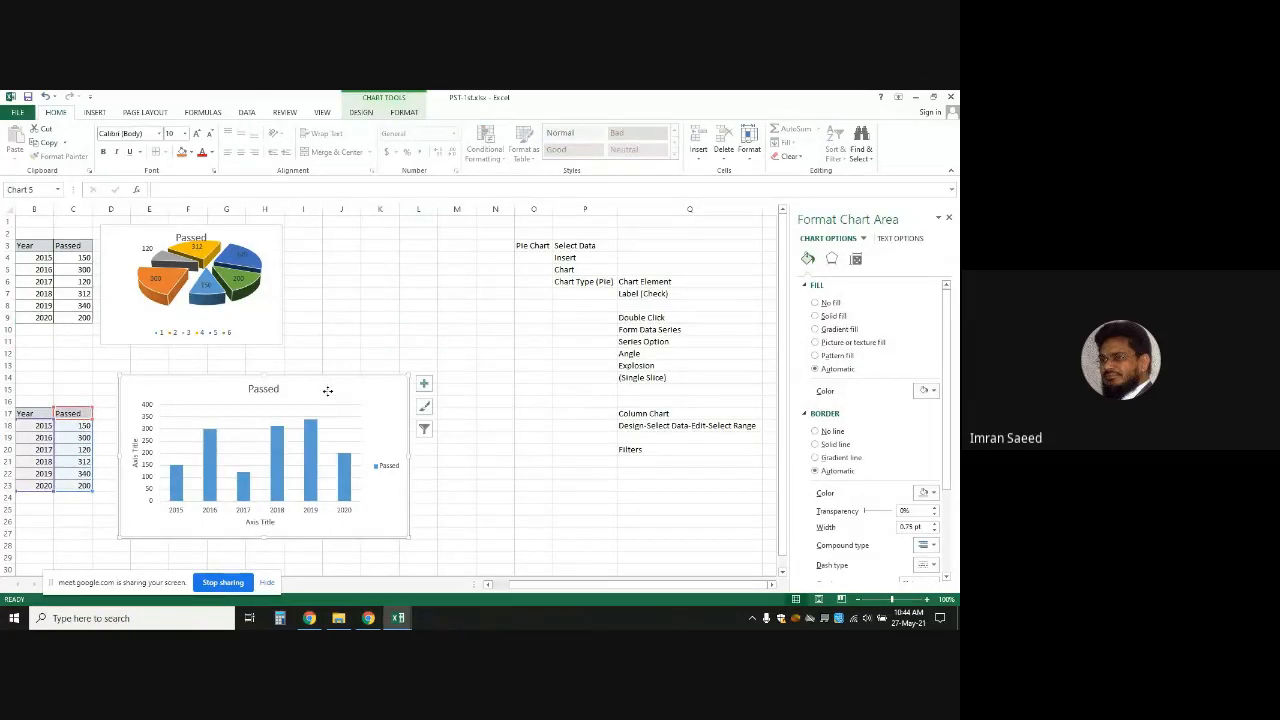
double_click(328, 394)
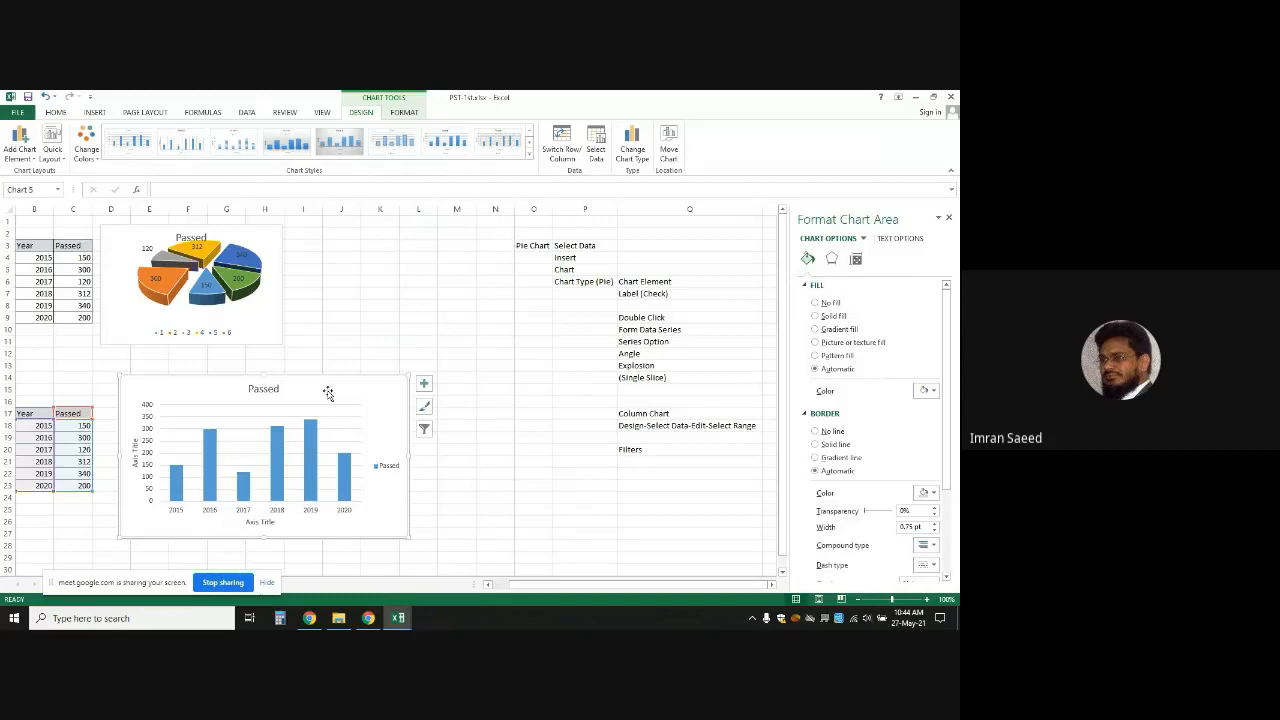
Convert the Passed column chart into a 2-D line chart across 2015–2020
click(636, 146)
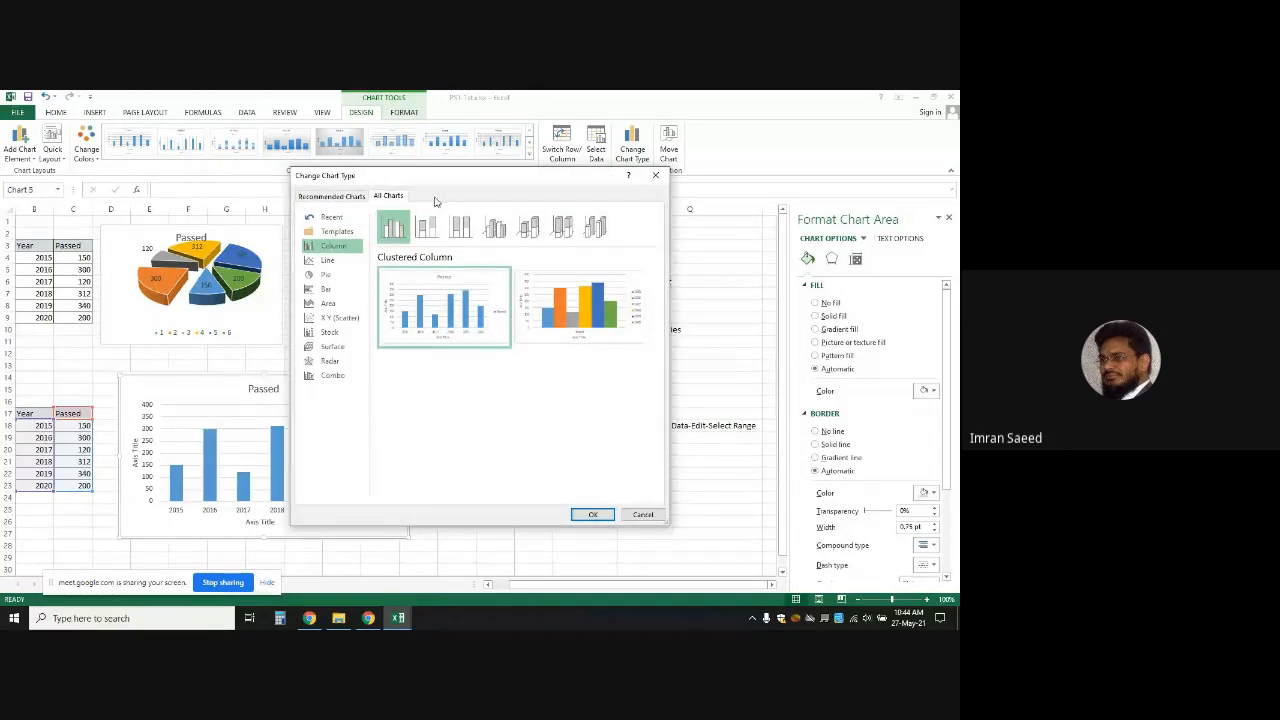
click(328, 262)
mouse_move(421, 327)
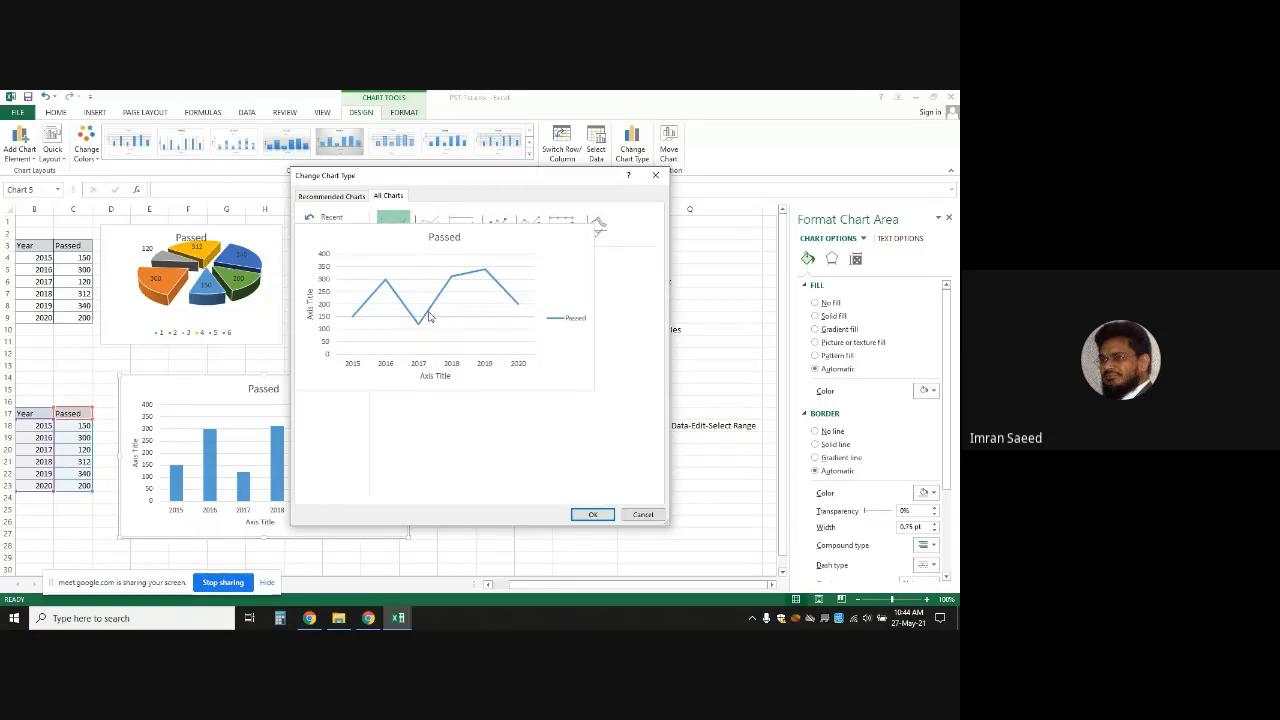
click(592, 514)
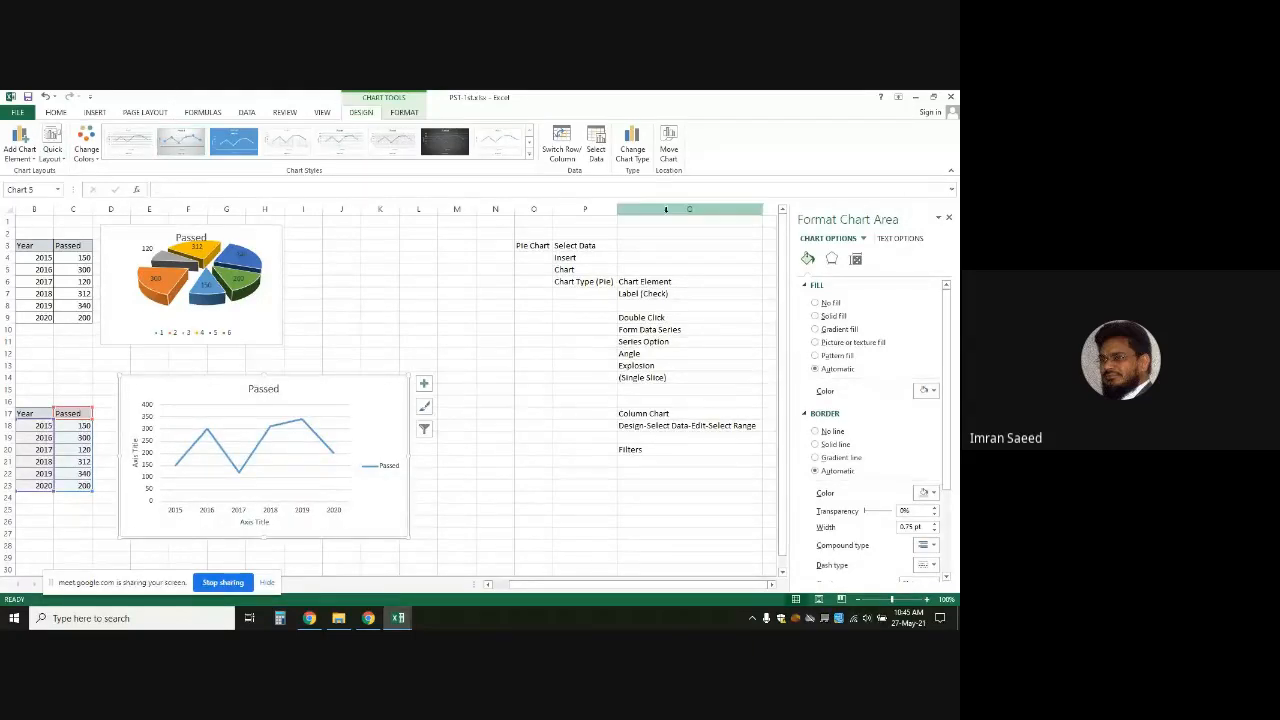
Change the lower Passed line chart to an X Y scatter chart of year markers from 2014 to 2021
click(628, 155)
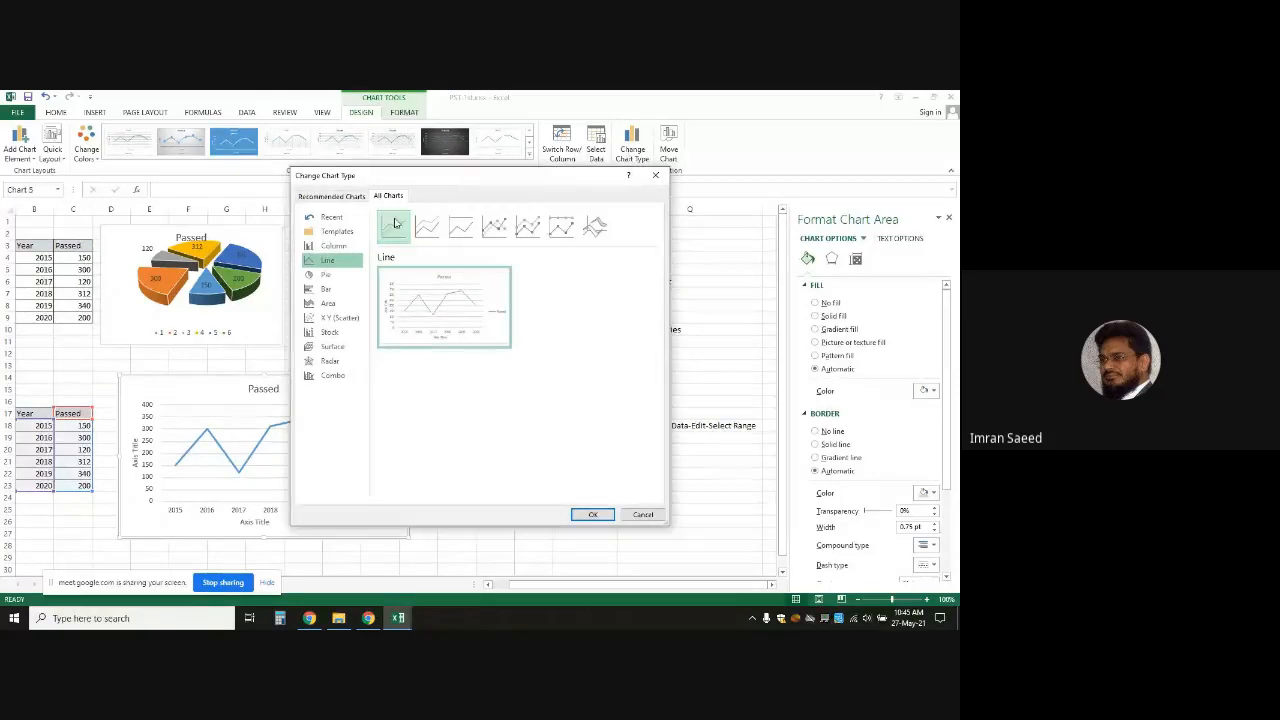
click(330, 320)
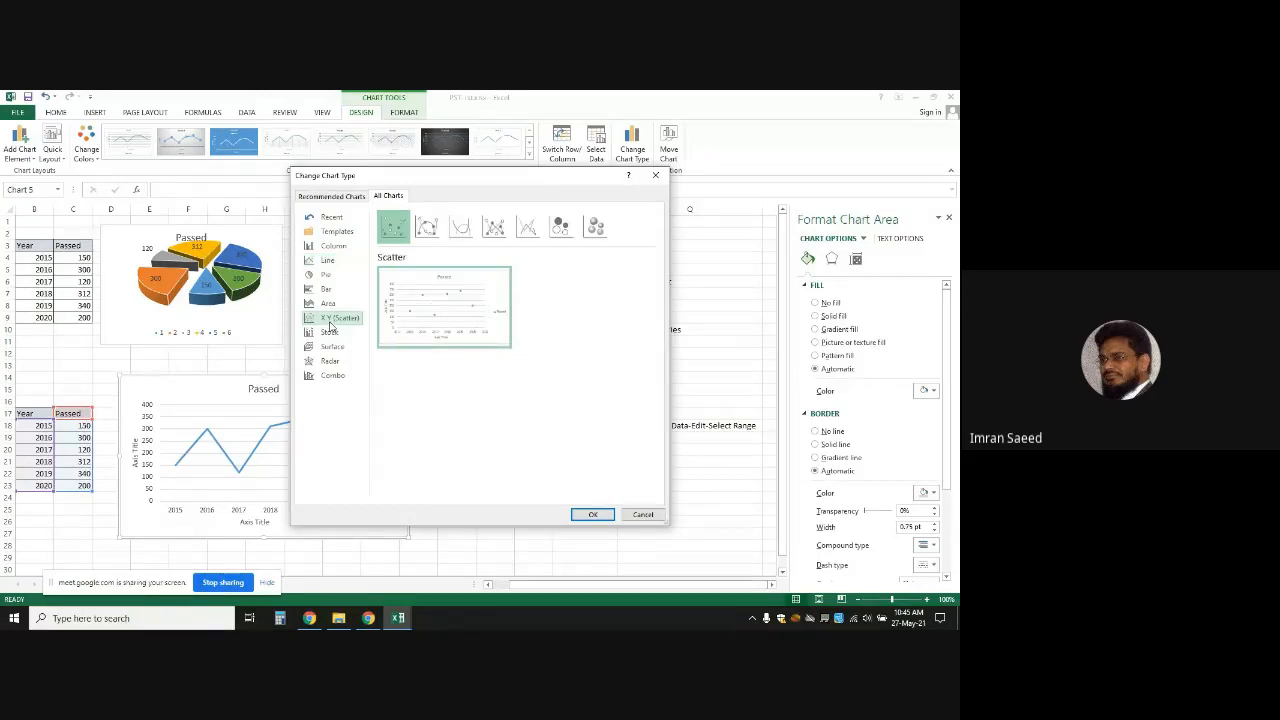
click(591, 515)
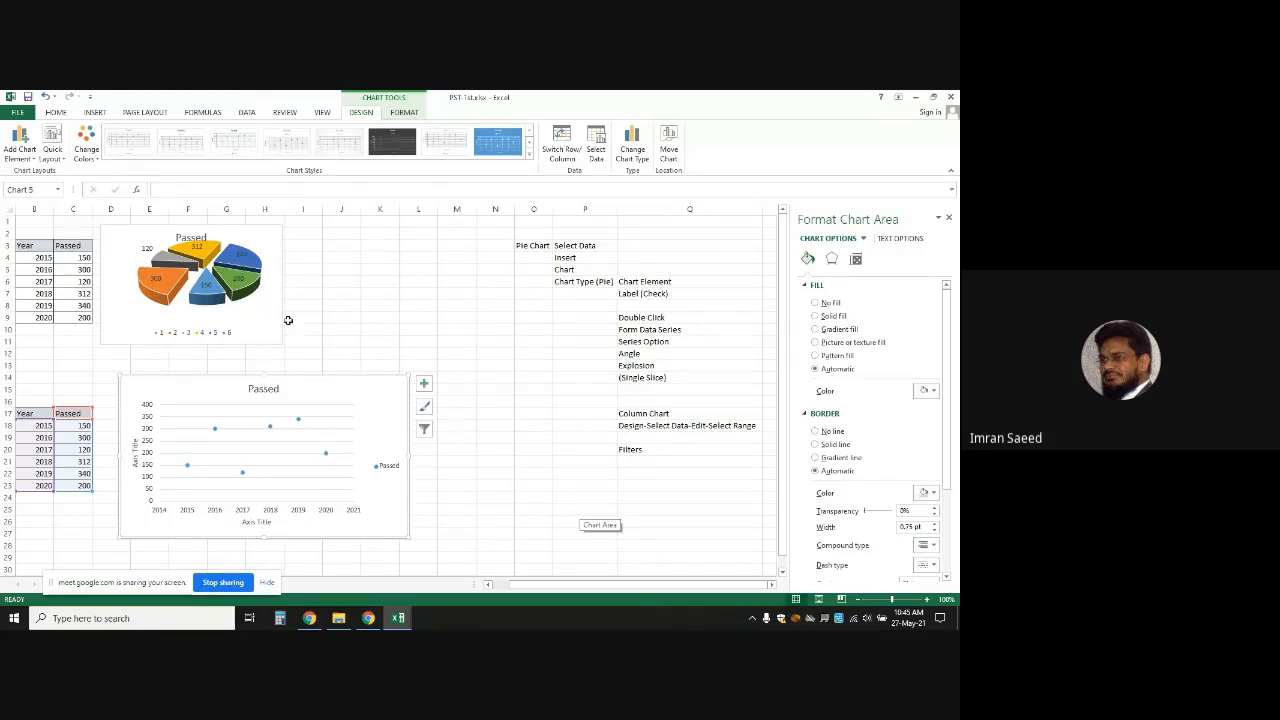
click(400, 318)
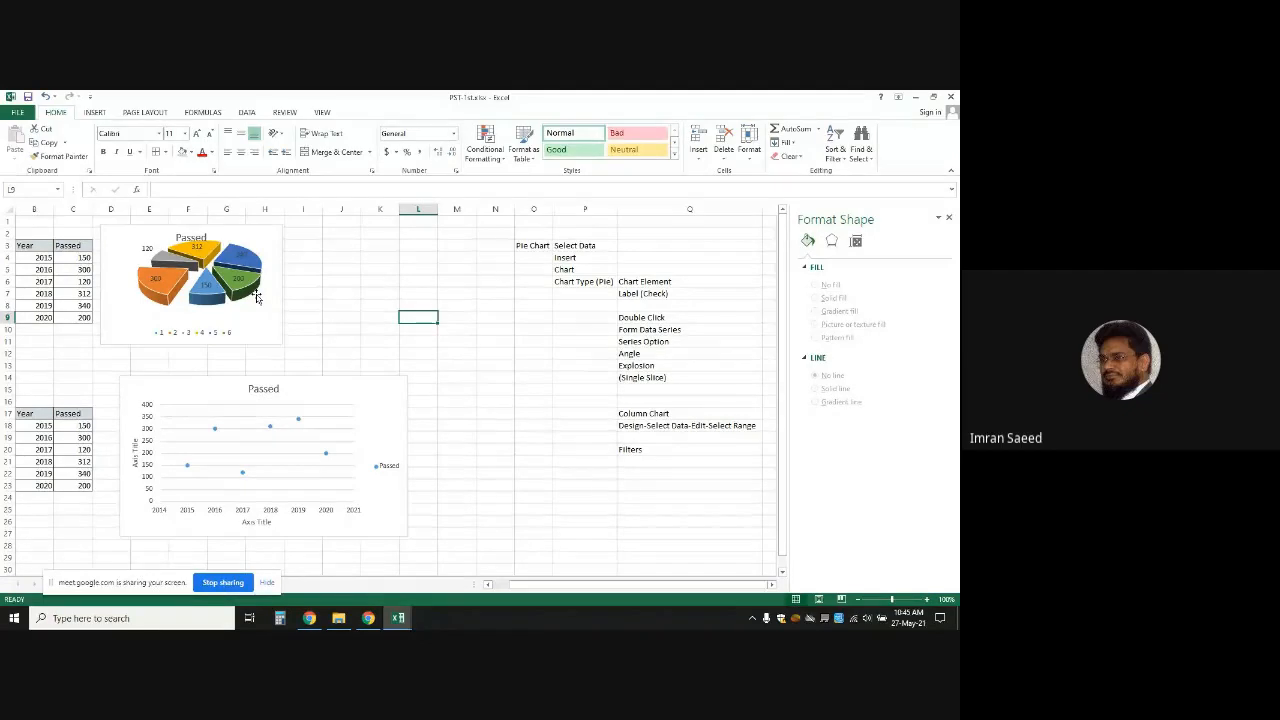
Copy the exploded 3-D Passed pie chart as a picture, as shown on screen, then minimize Excel
click(259, 301)
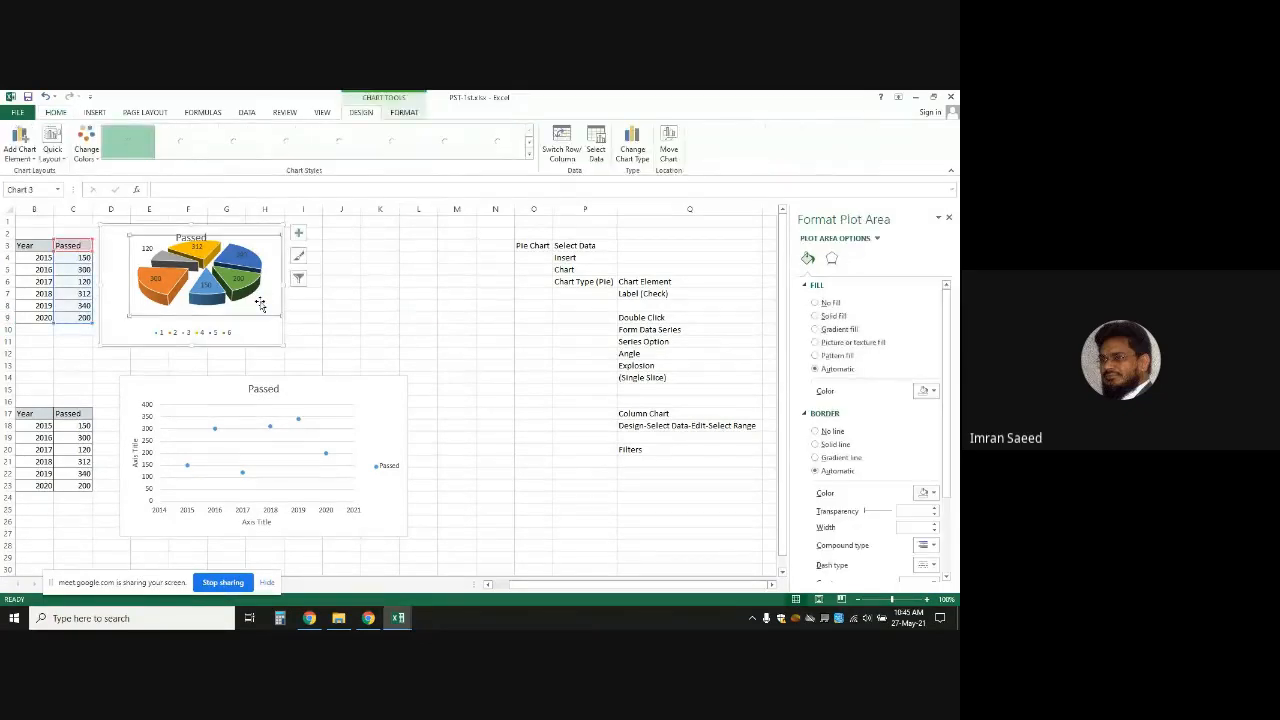
click(423, 340)
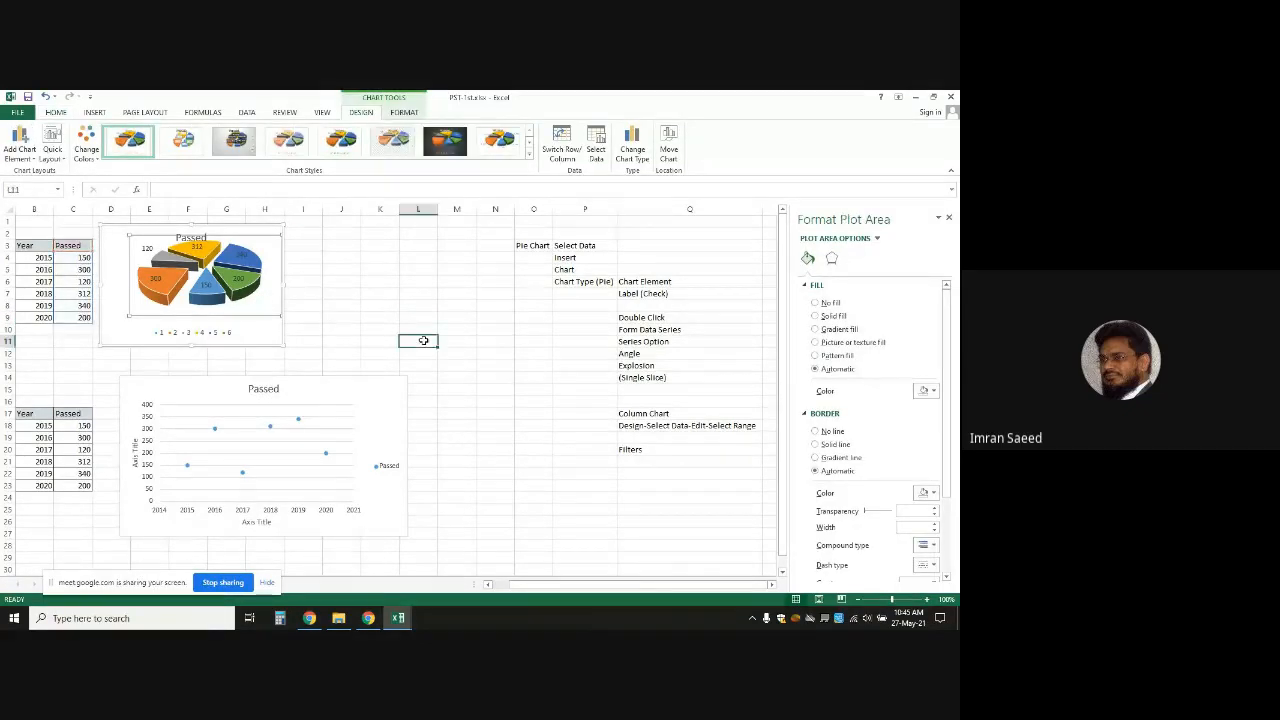
click(112, 227)
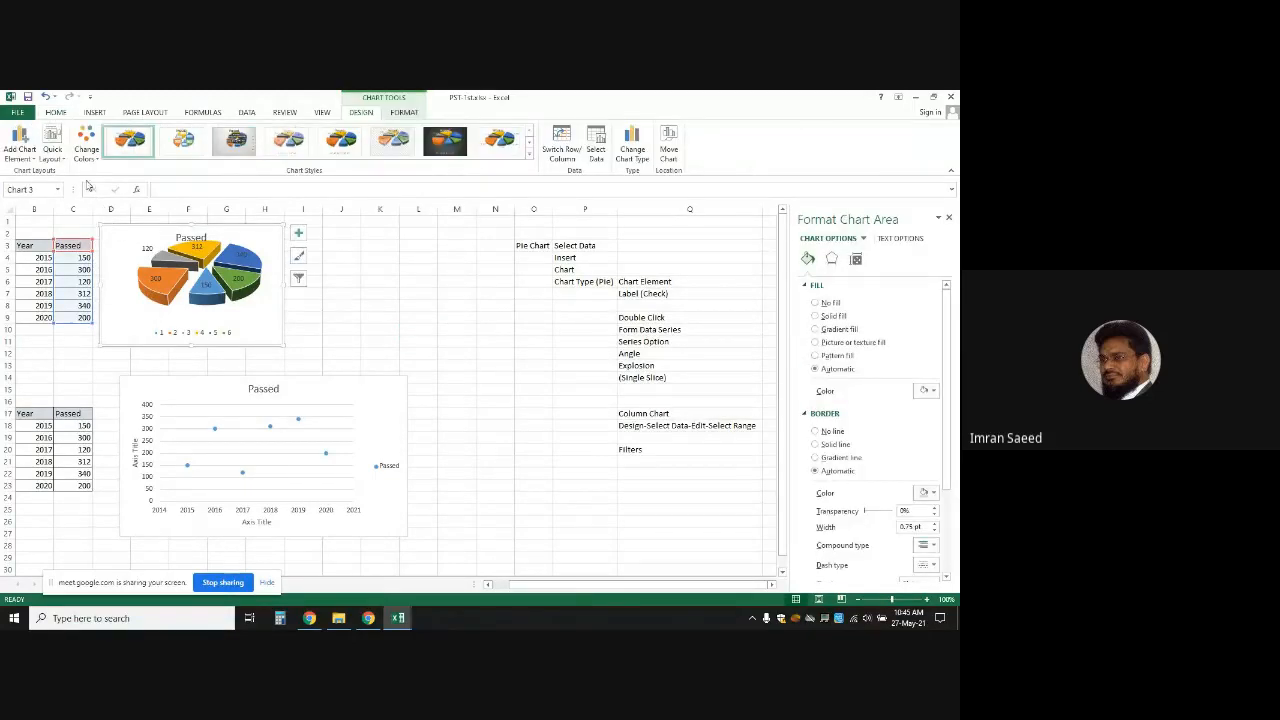
click(56, 113)
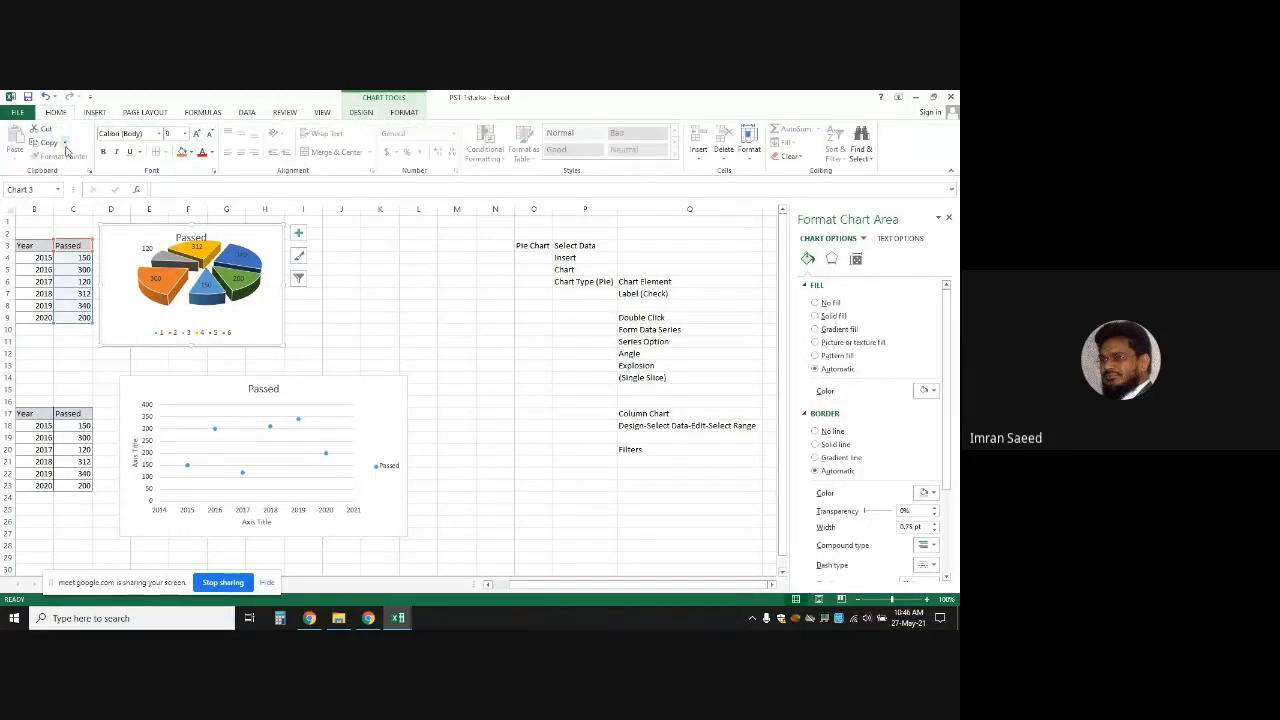
click(65, 143)
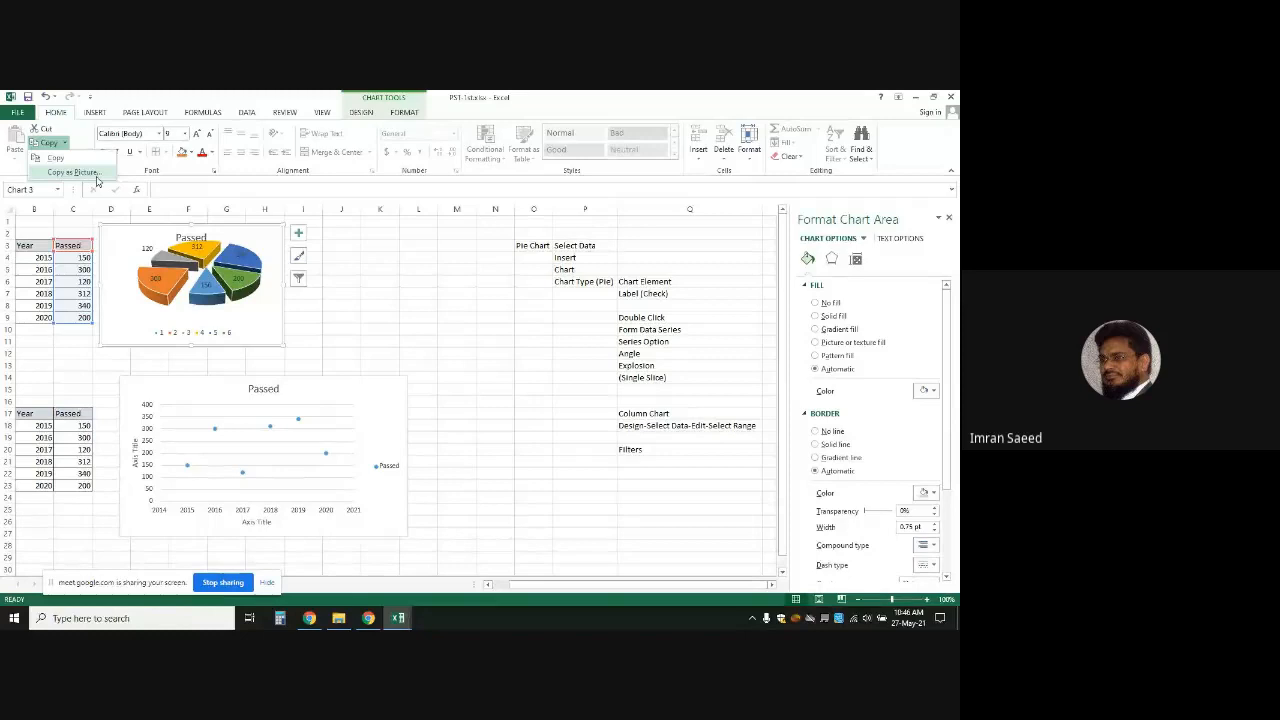
click(97, 179)
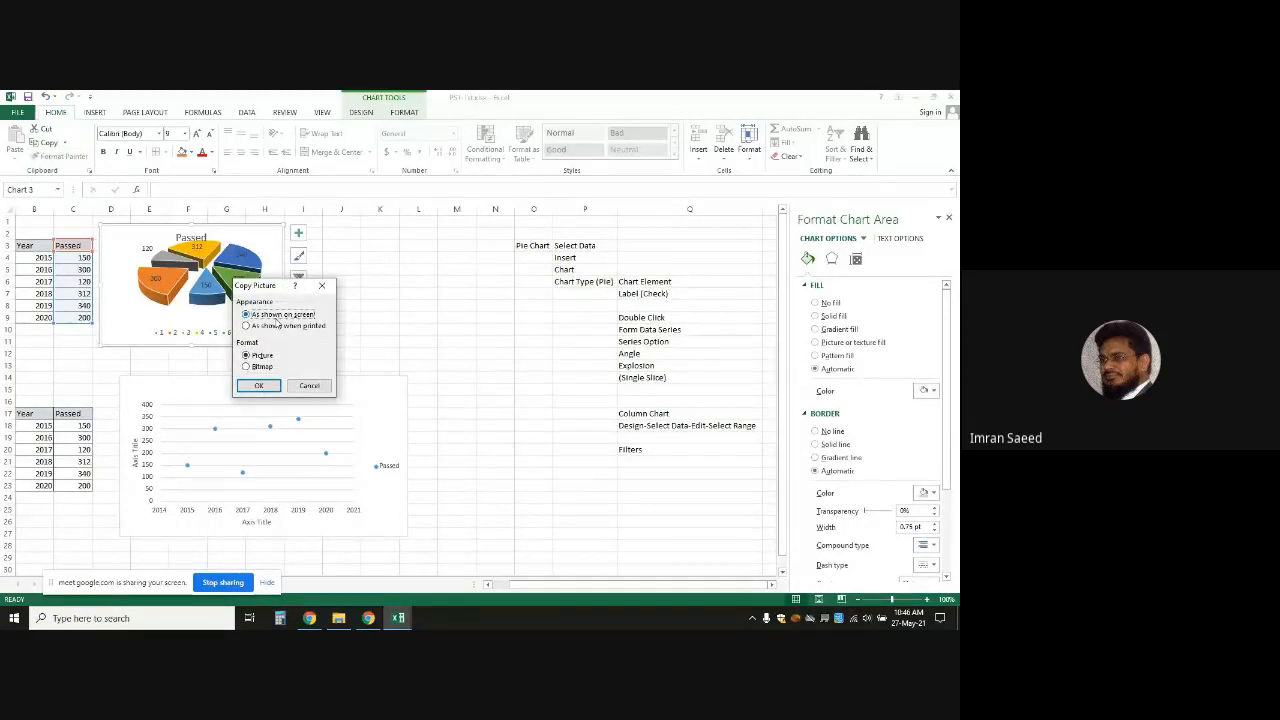
click(270, 386)
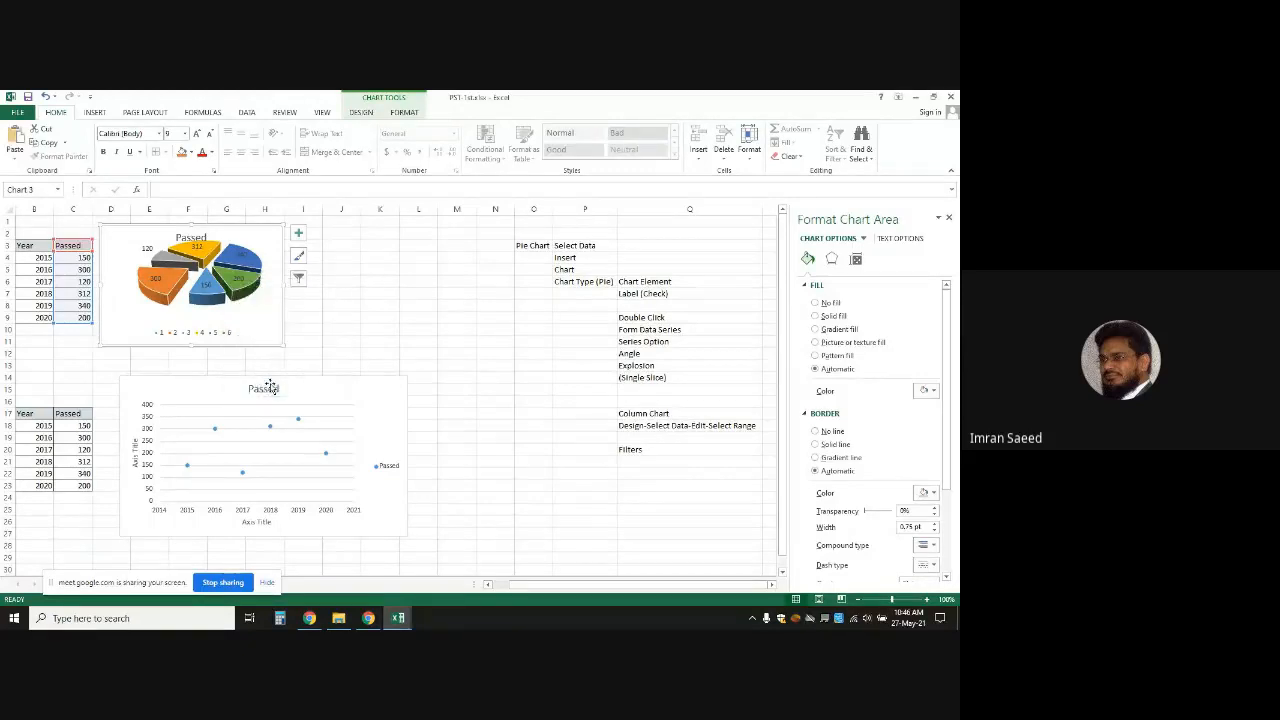
click(915, 97)
Minimize the open windows and open New Microsoft PowerPoint Presentation.pptx from the desktop
click(915, 100)
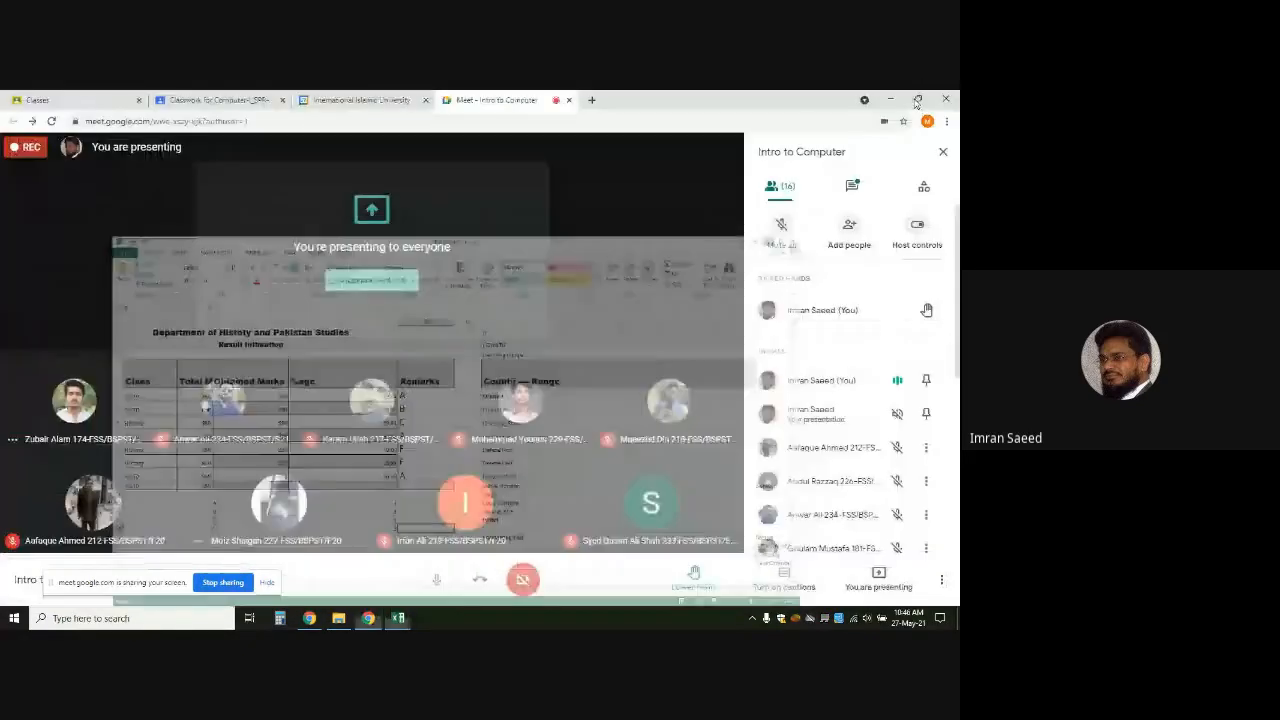
click(892, 100)
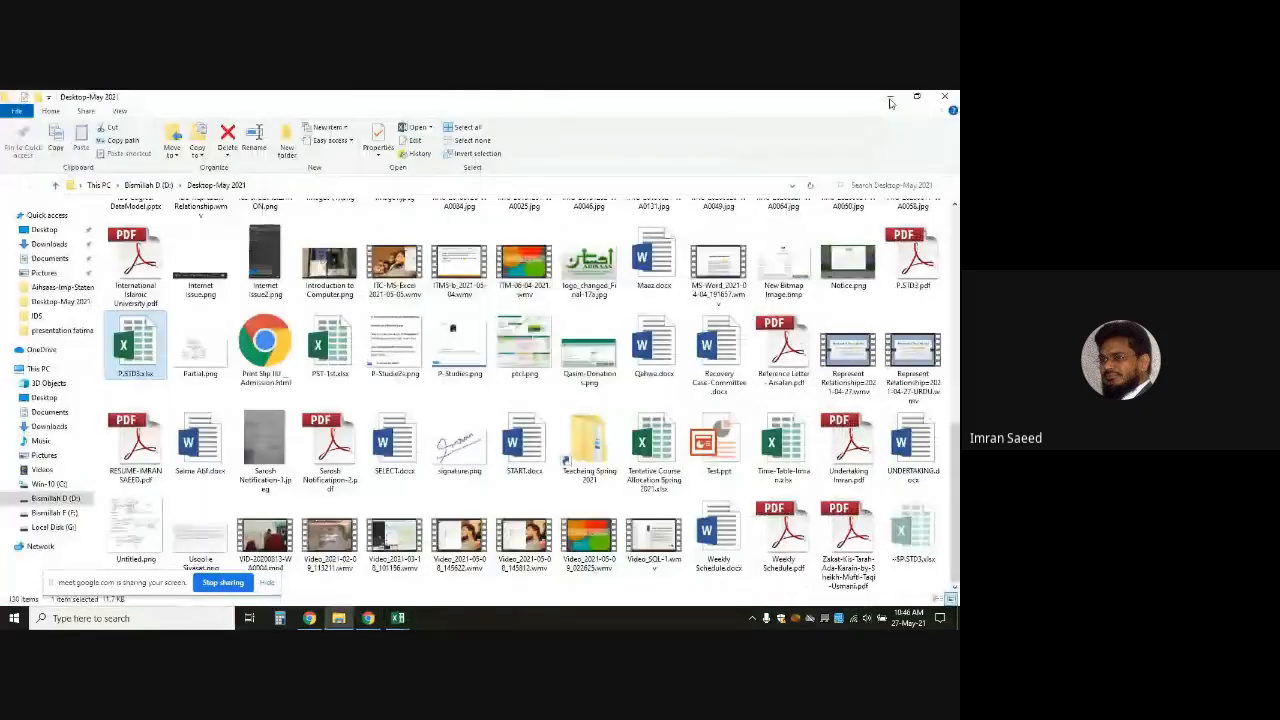
click(892, 98)
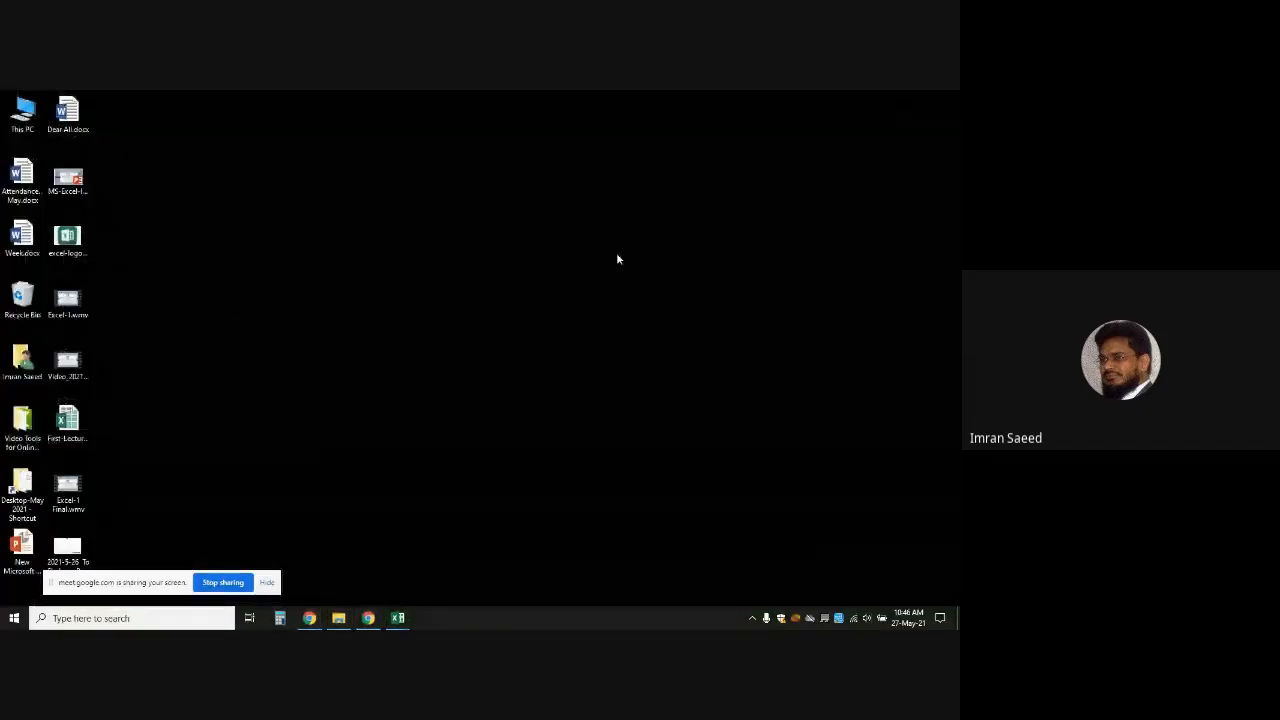
click(8, 558)
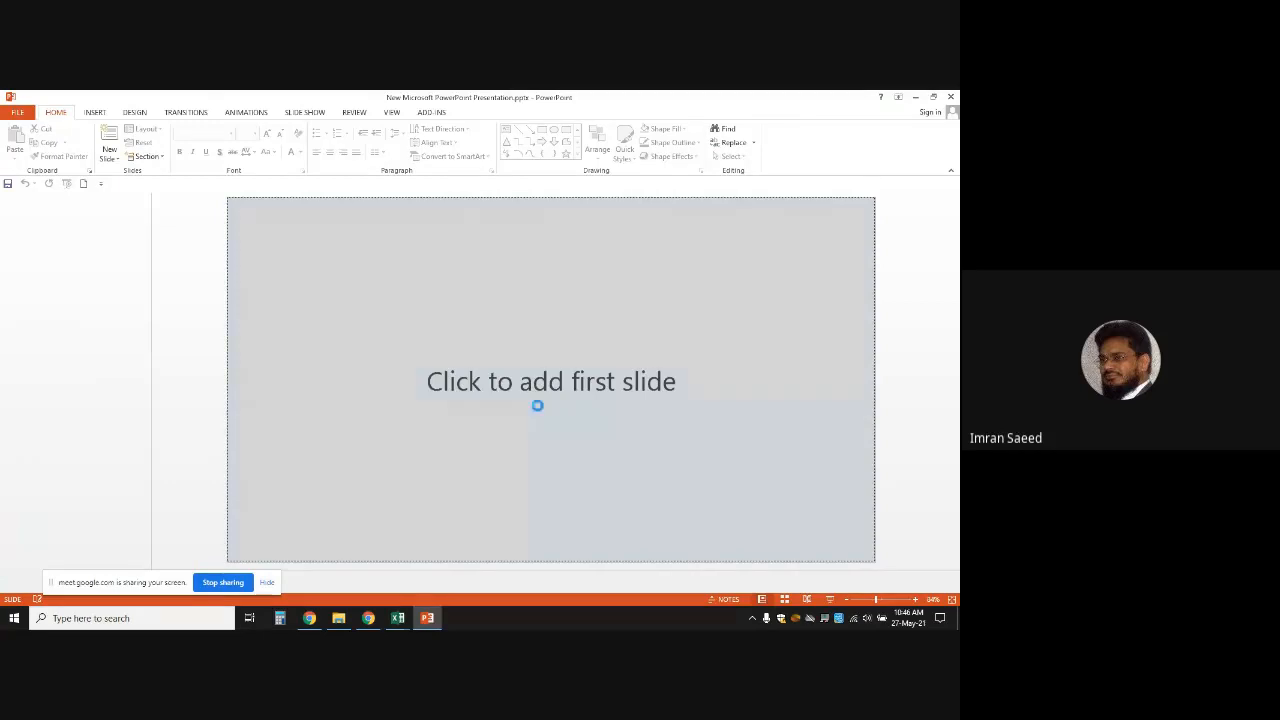
Add a first slide and a second slide with title and content placeholders
click(537, 403)
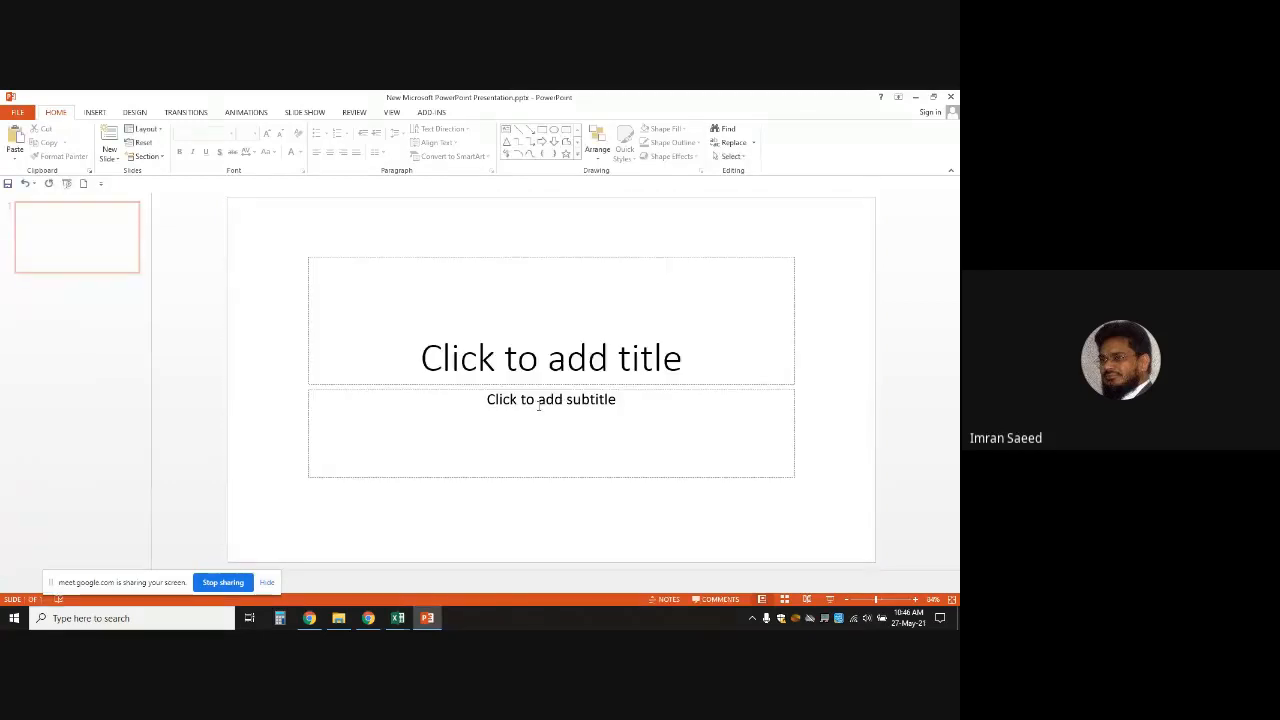
right_click(86, 222)
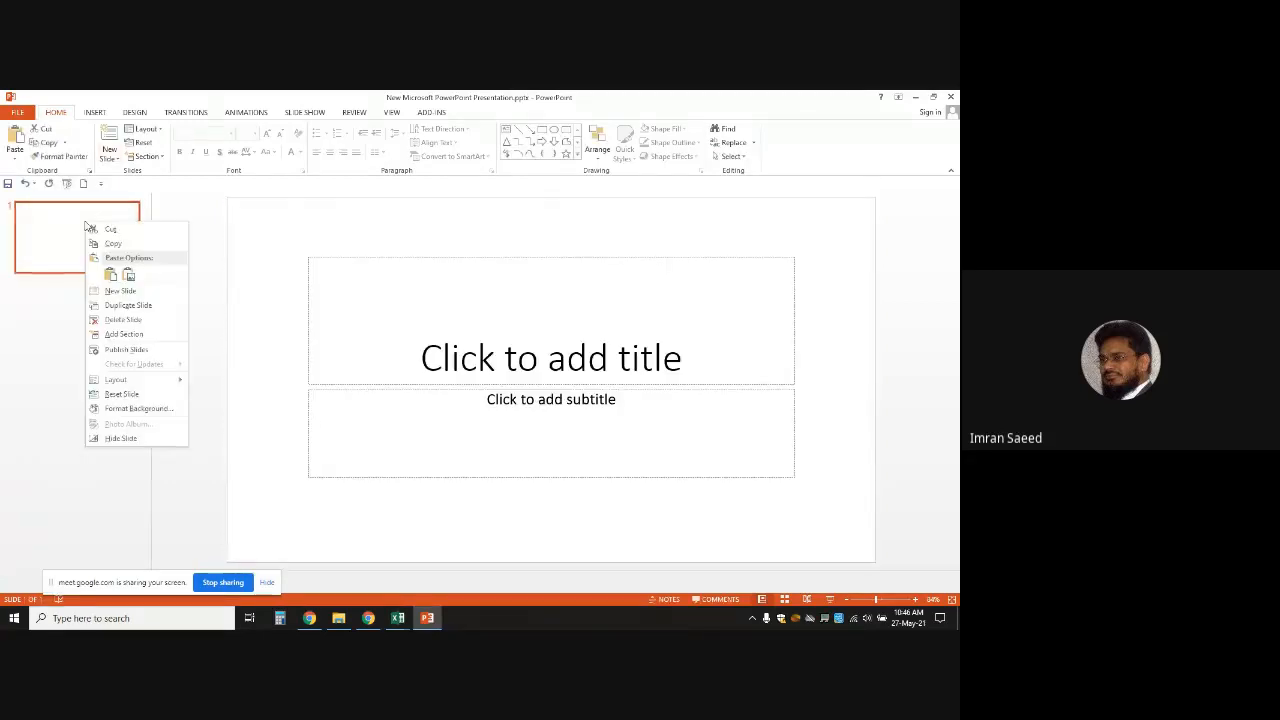
click(134, 290)
click(357, 334)
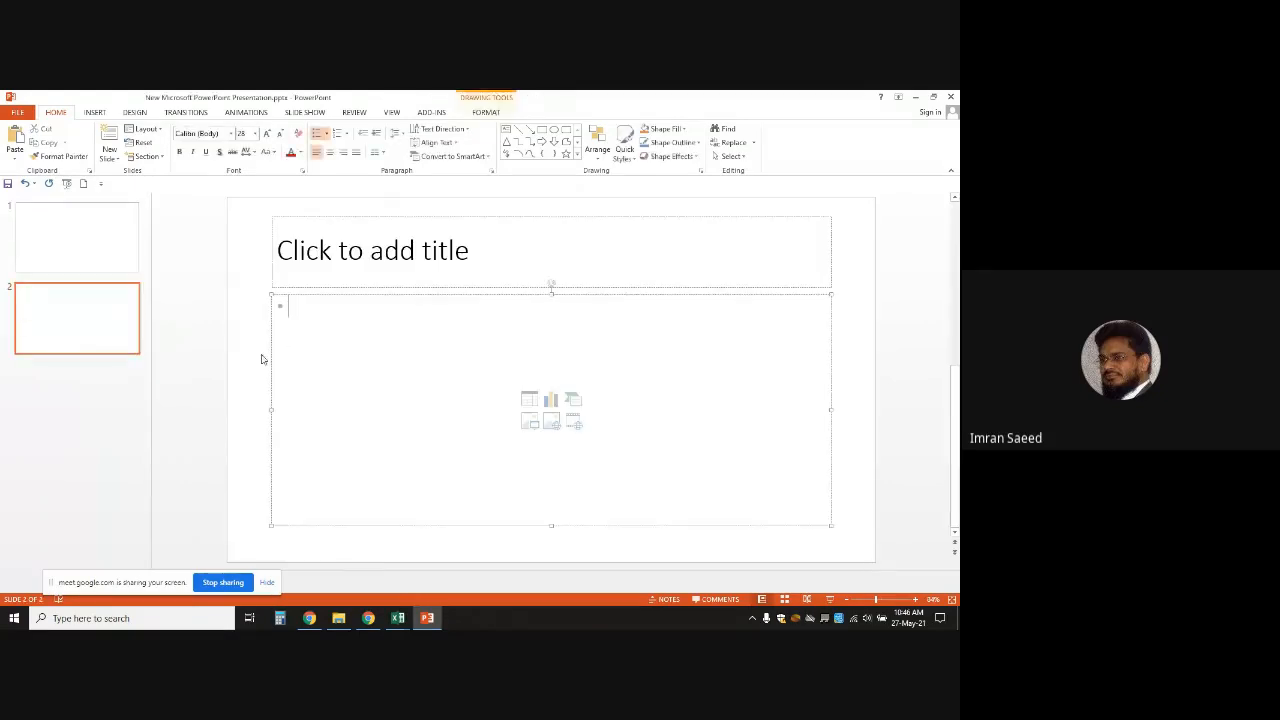
click(261, 358)
Paste the pie chart picture onto slide 2, enlarge it, and fit it into the content area
key(ctrl+v)
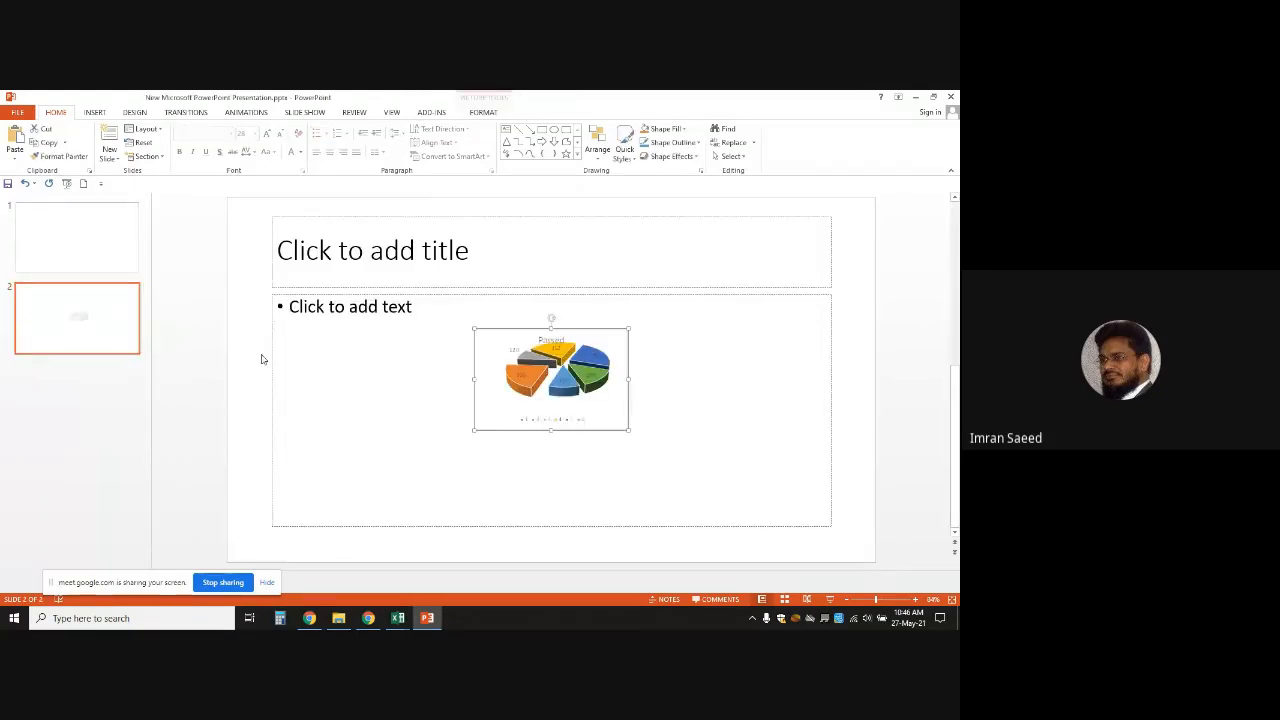
drag(528, 357, 431, 370)
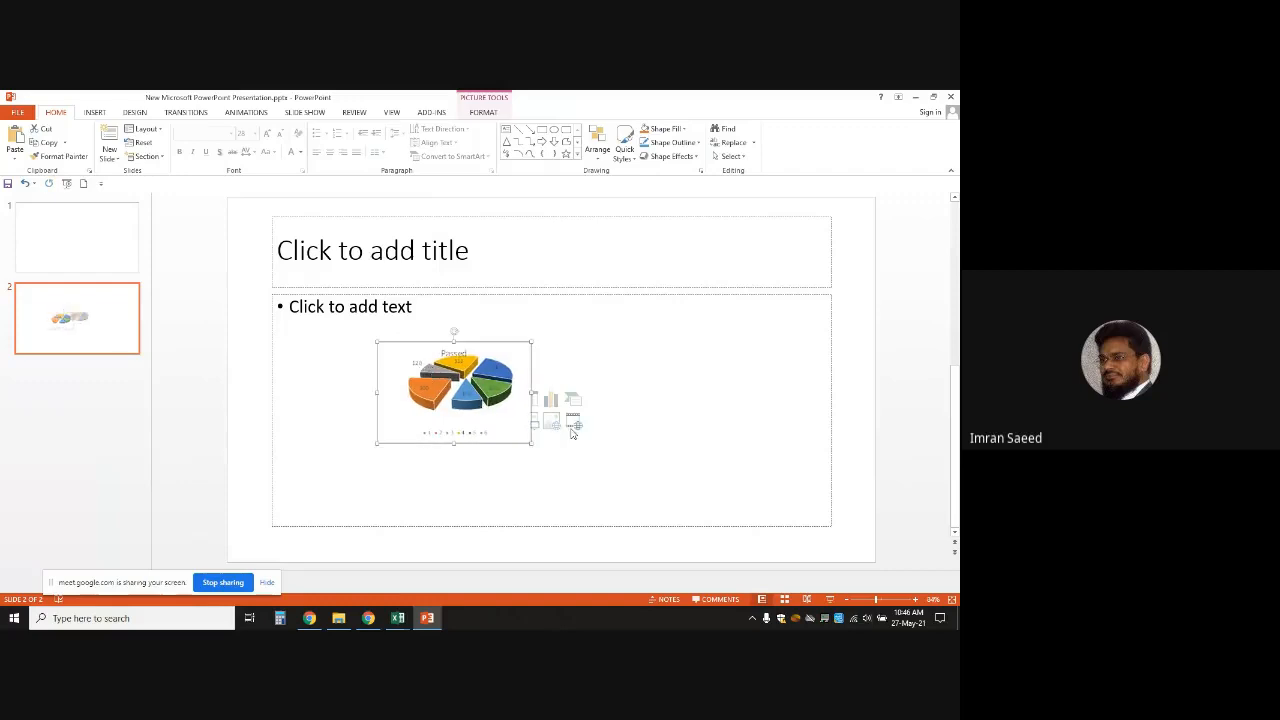
drag(531, 443, 716, 507)
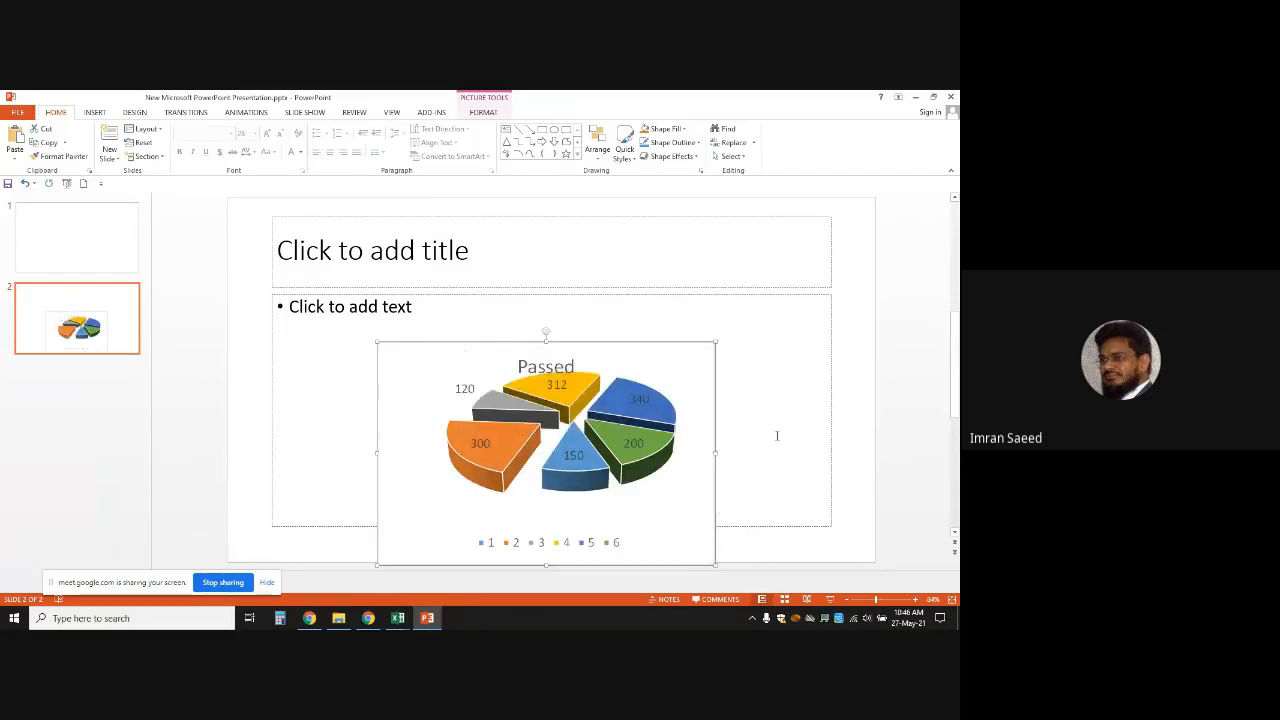
drag(633, 440, 654, 396)
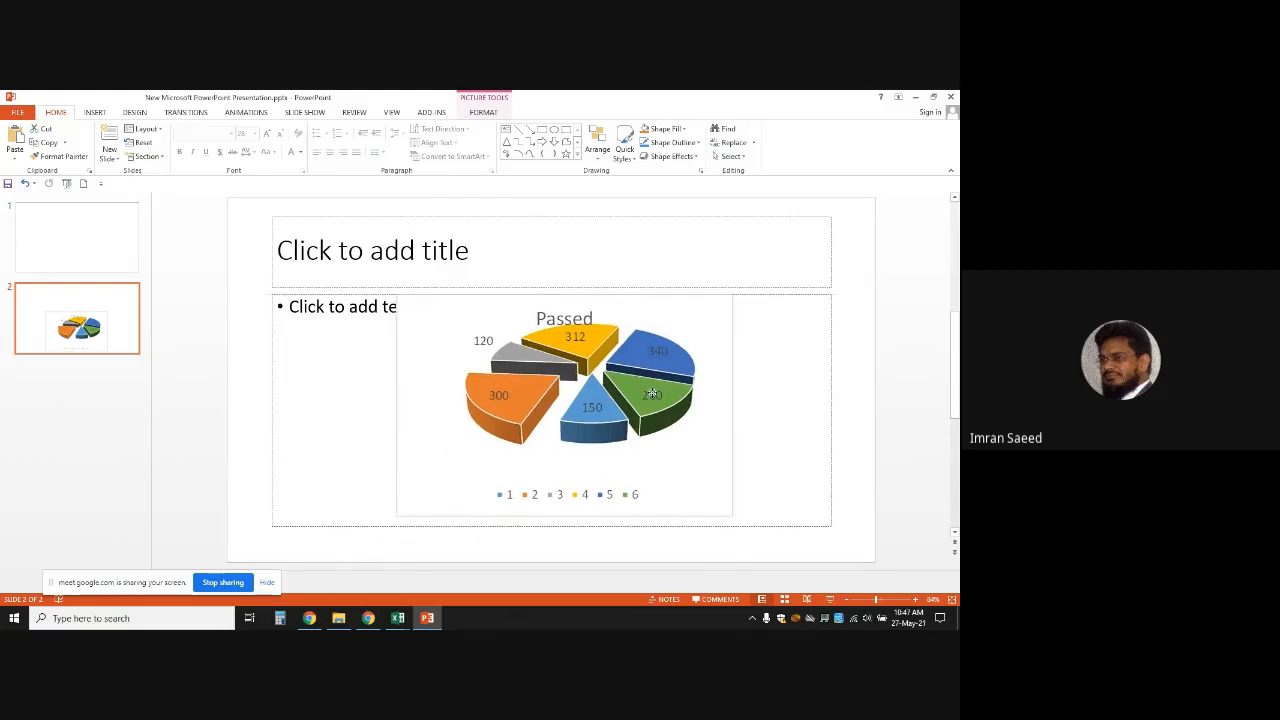
click(779, 383)
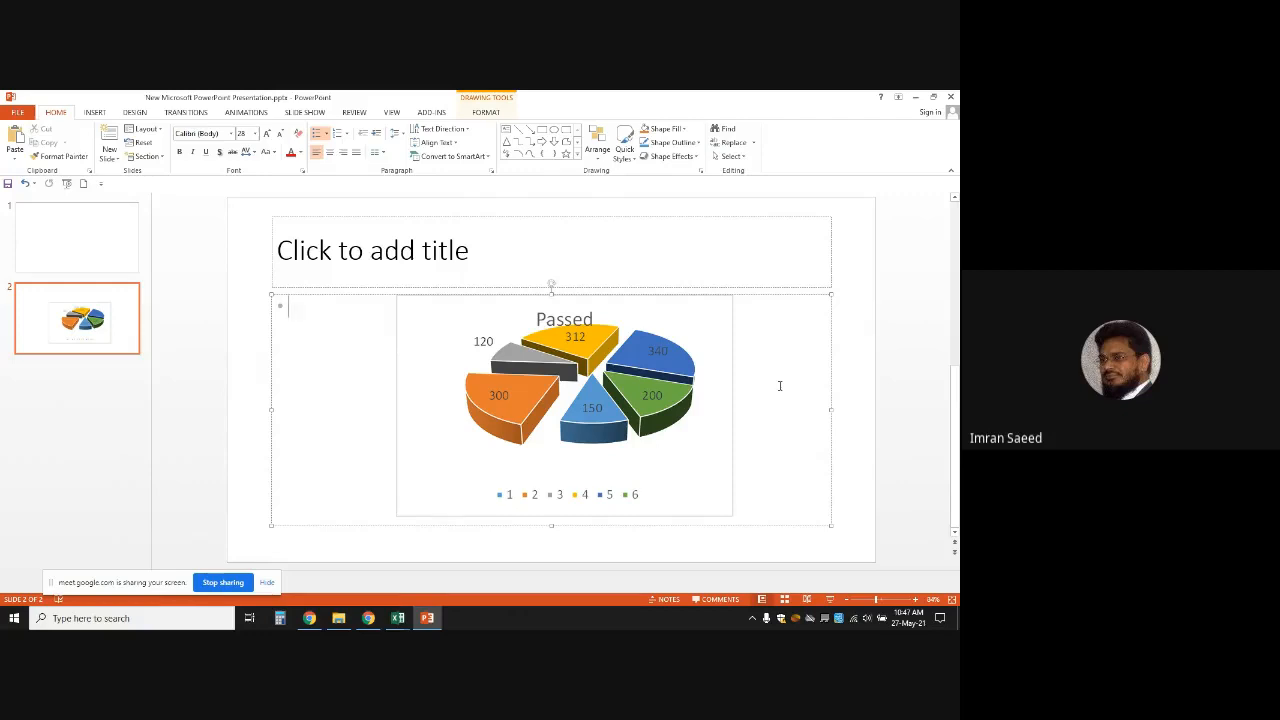
Switch to the PST-1st.xlsx workbook and select the Year/Passed table in B17:C23
click(399, 620)
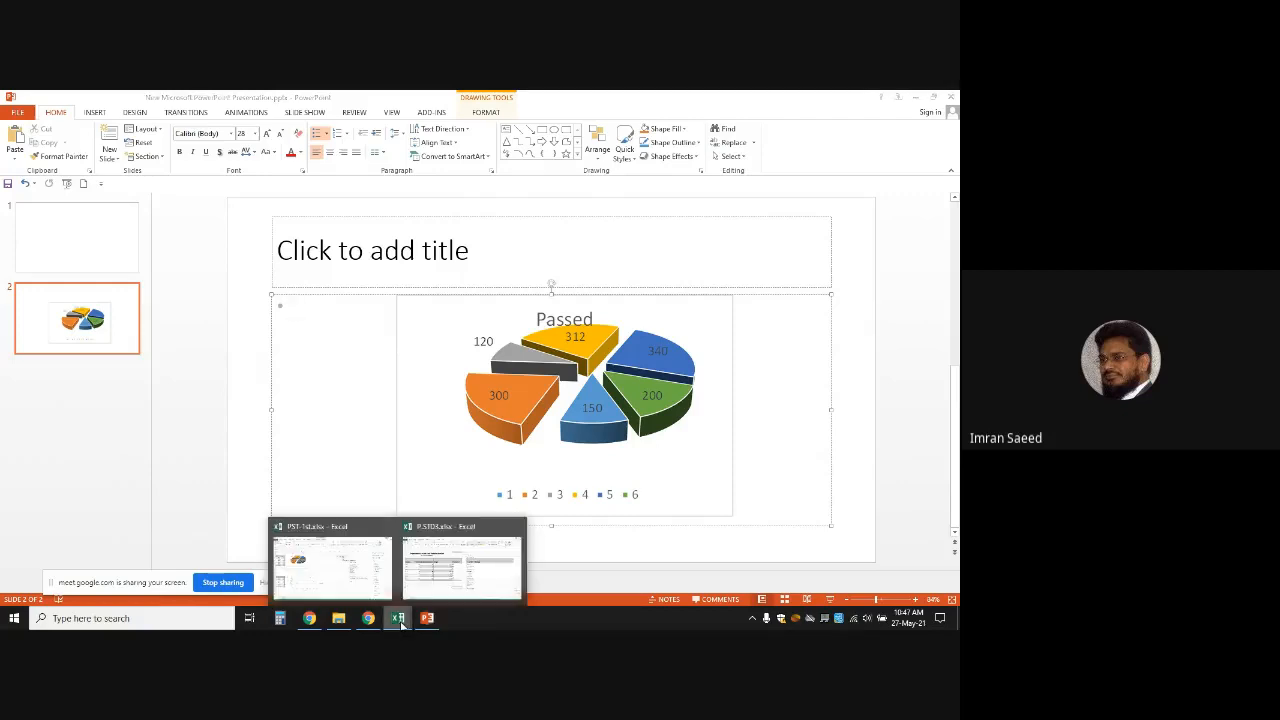
click(412, 580)
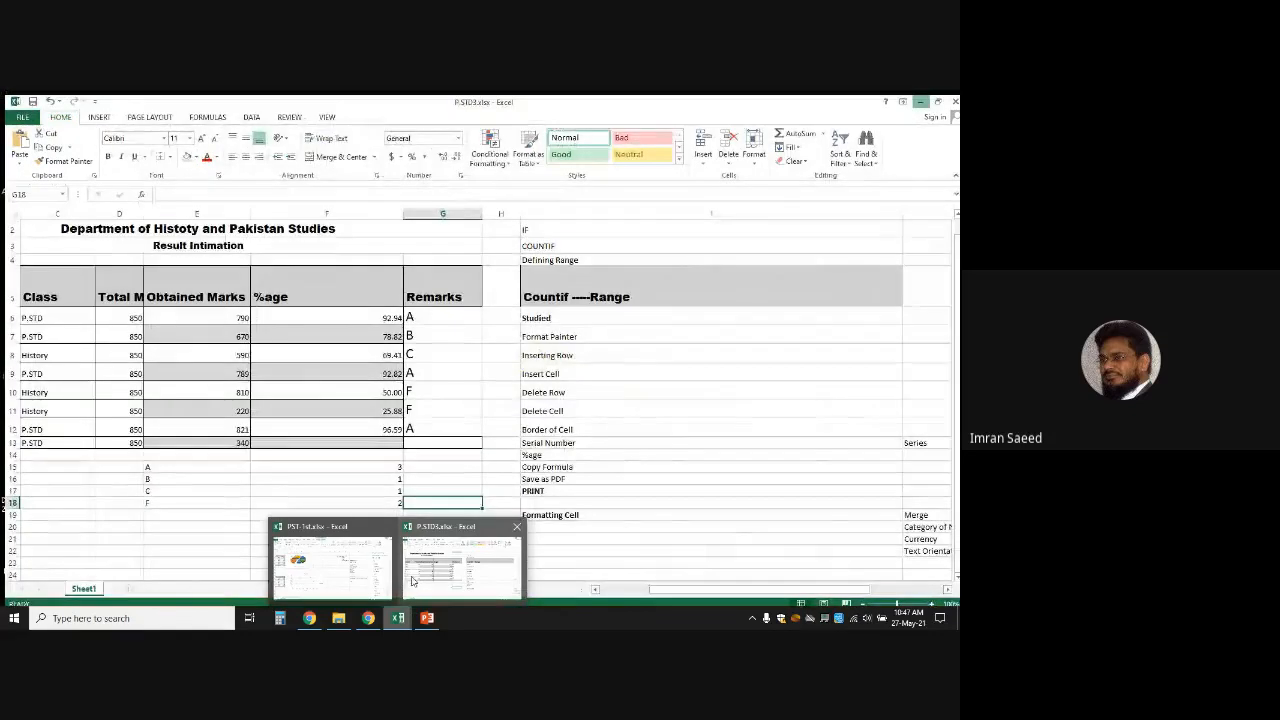
click(330, 565)
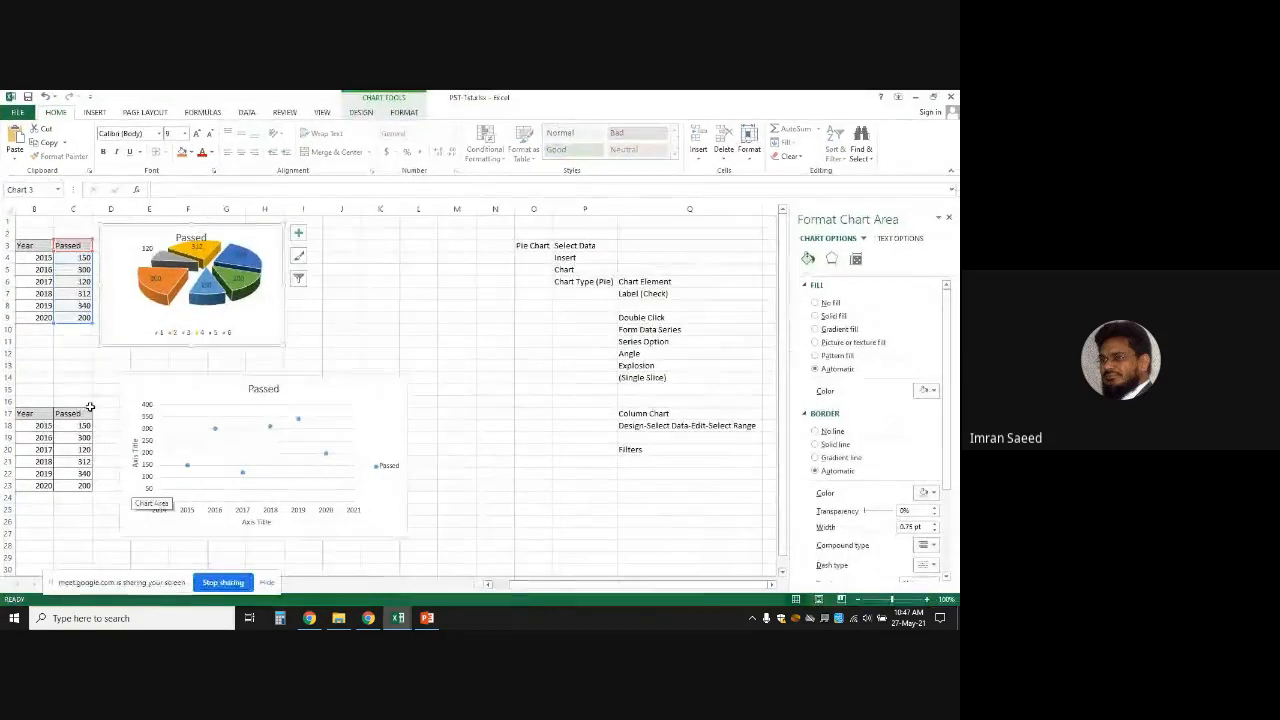
click(73, 377)
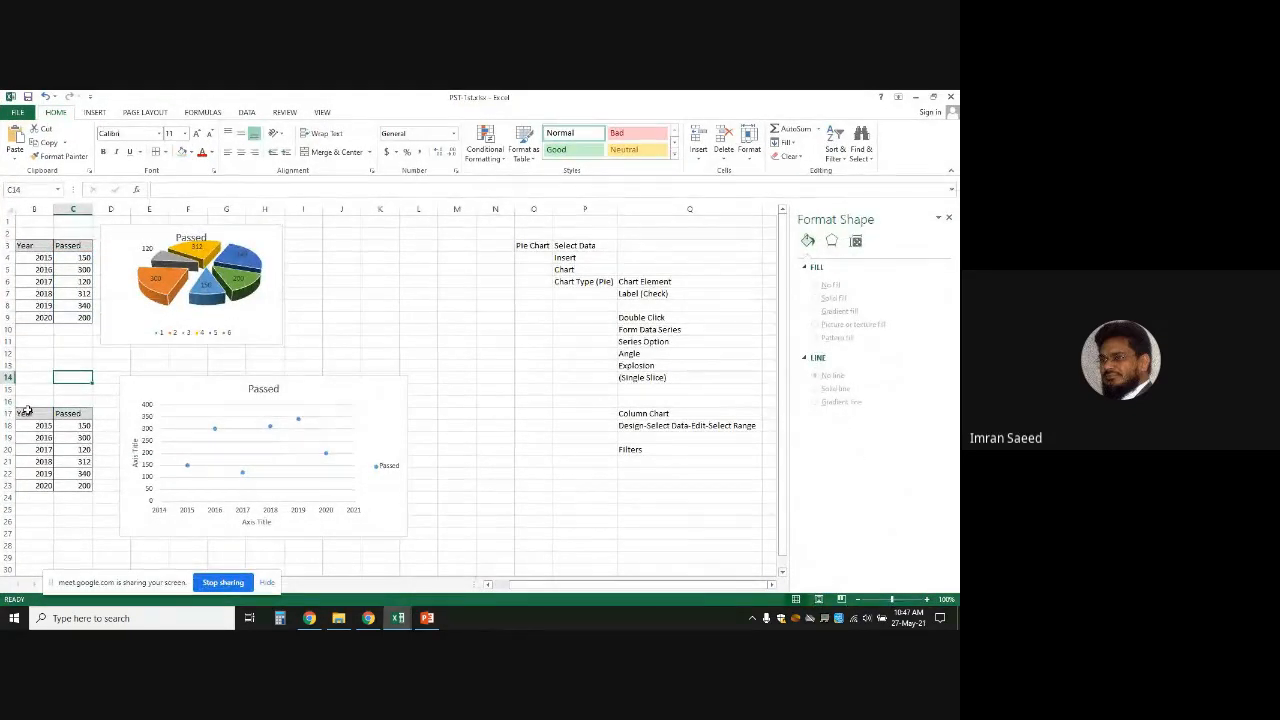
drag(27, 410, 73, 483)
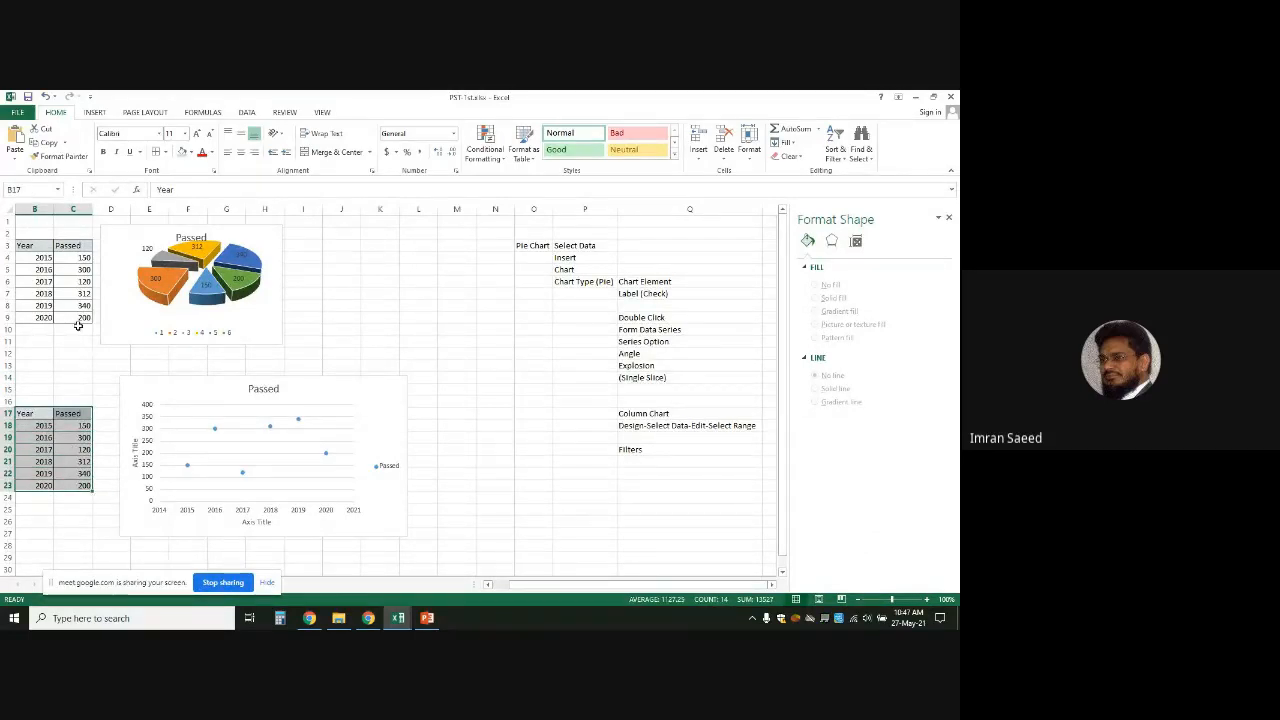
Copy the B17:C23 table as a picture and return to PowerPoint
click(64, 146)
click(64, 146)
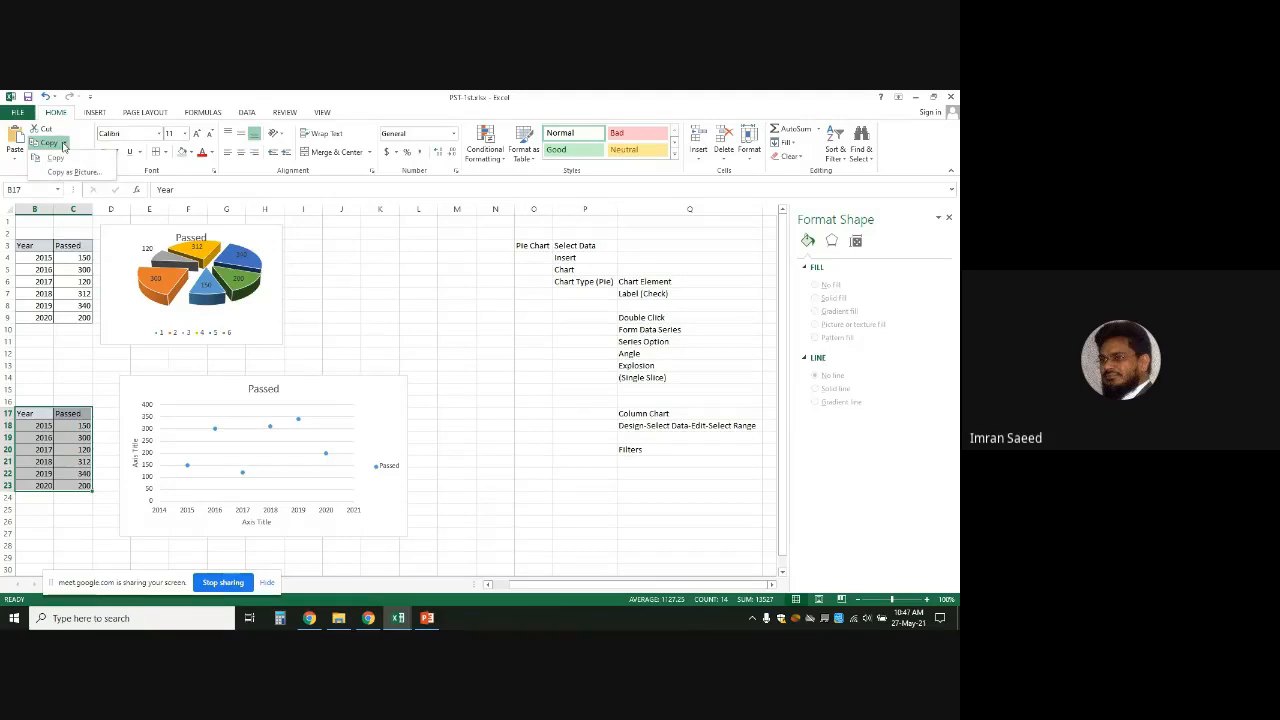
click(66, 174)
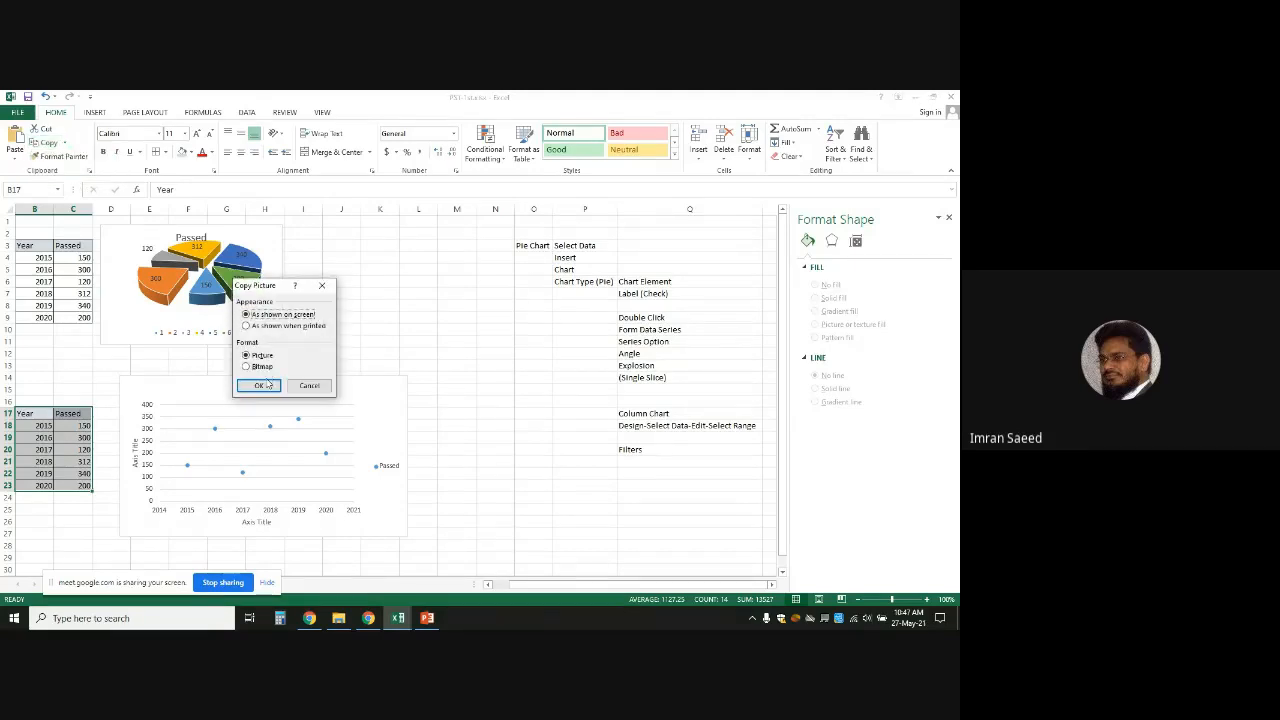
click(268, 384)
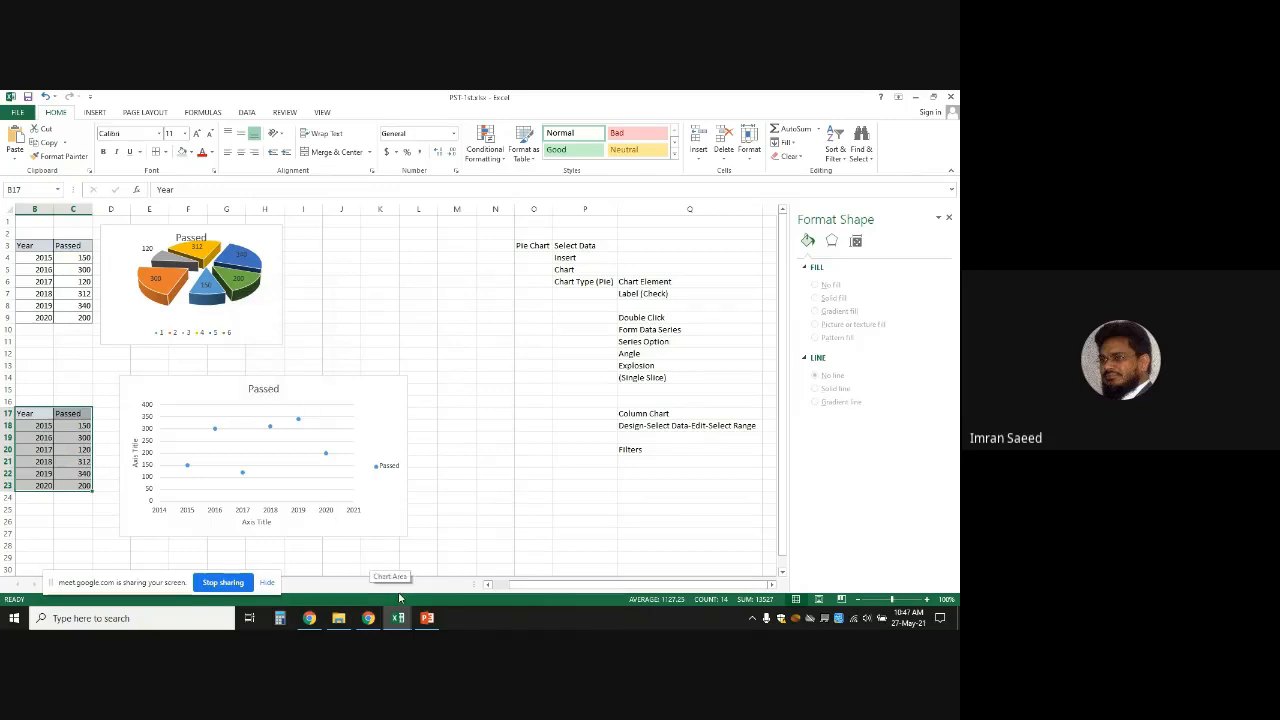
click(427, 618)
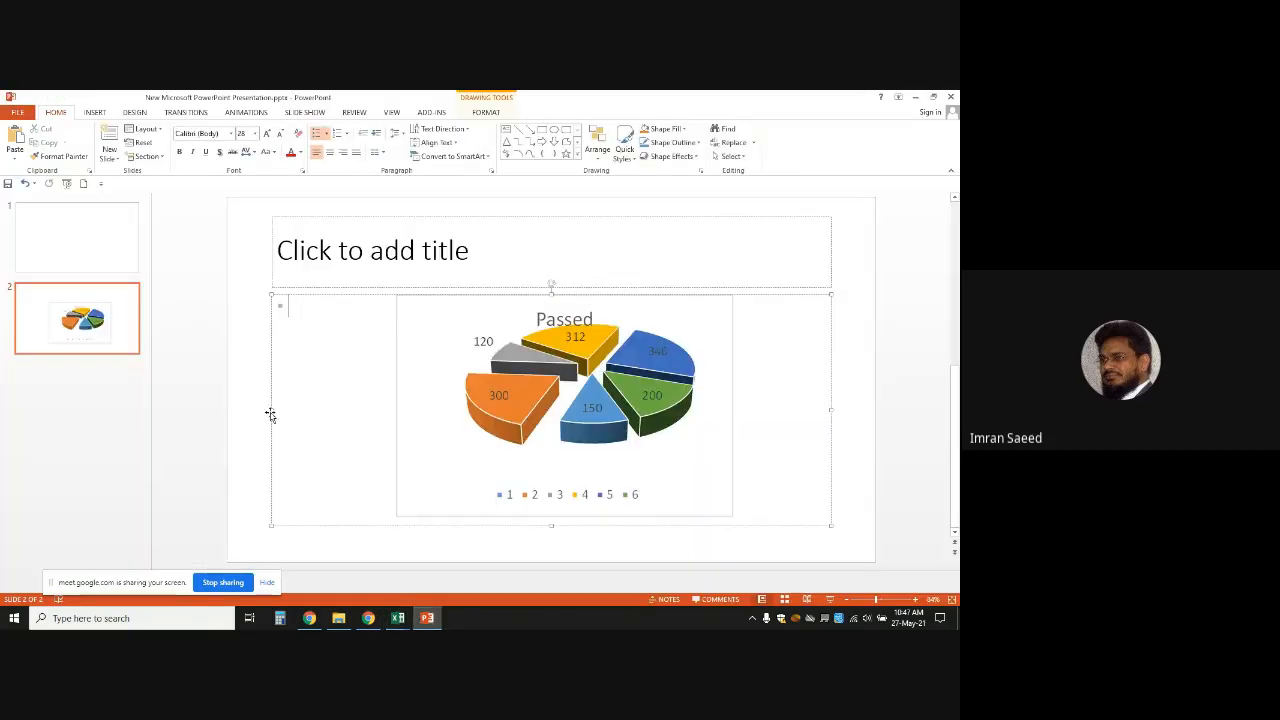
Paste the Year/Passed table picture on slide 2, left of the pie chart, and enlarge it
click(240, 410)
key(ctrl+v)
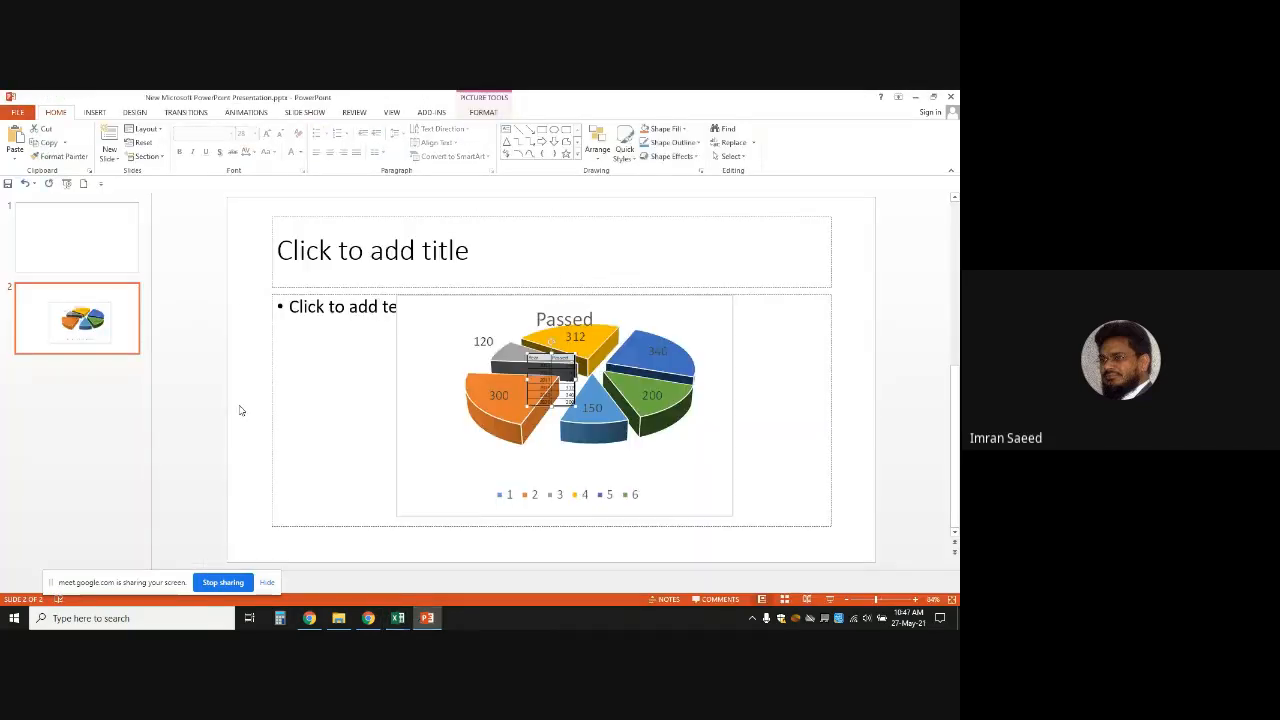
drag(541, 357, 303, 324)
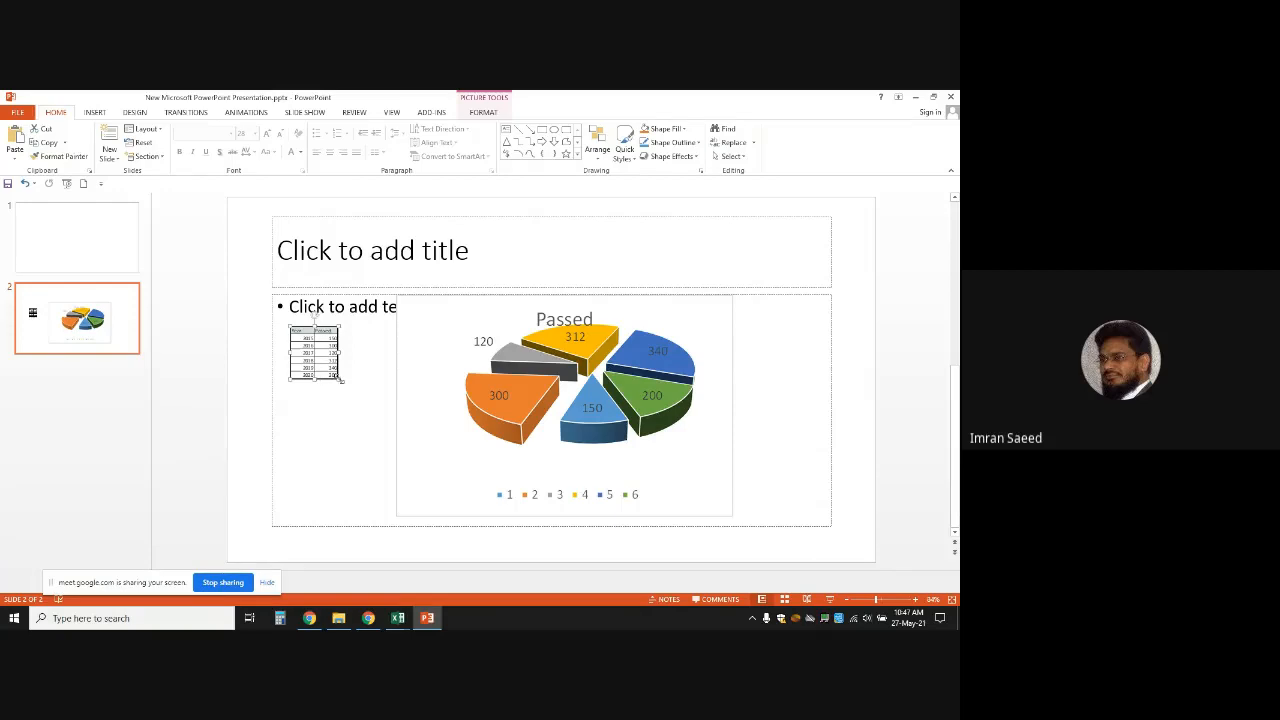
drag(342, 380, 377, 445)
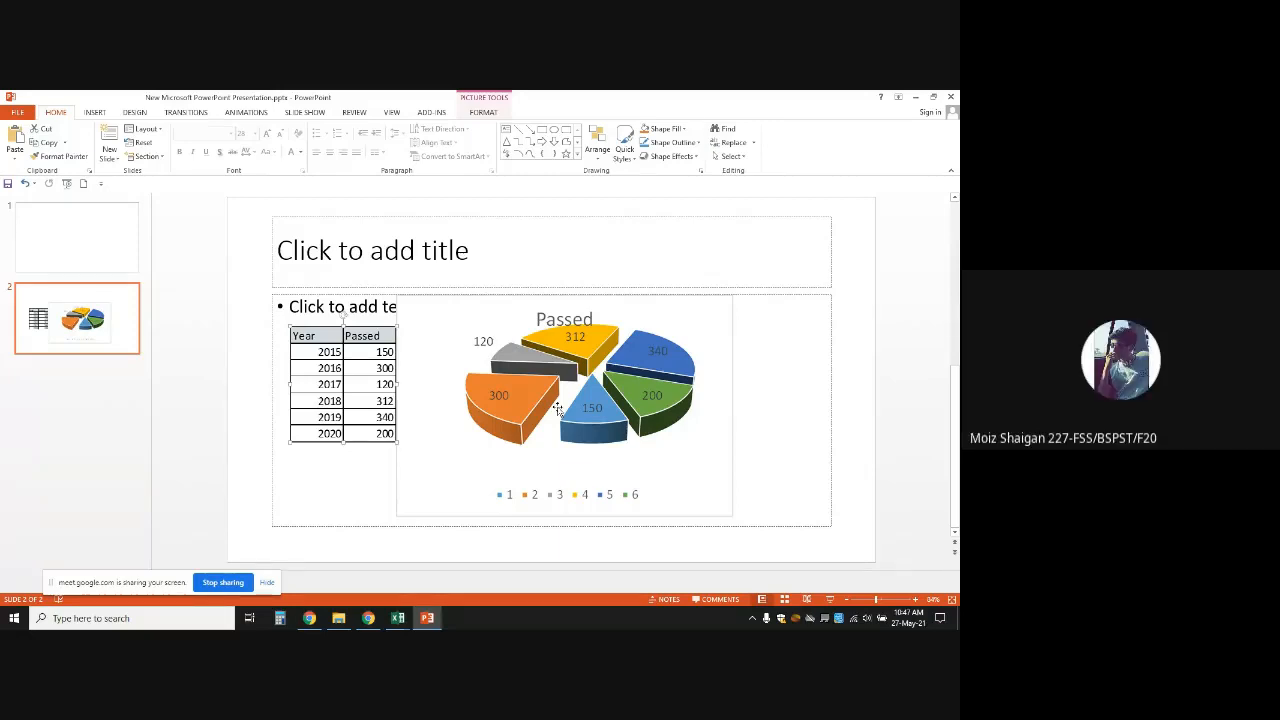
click(613, 379)
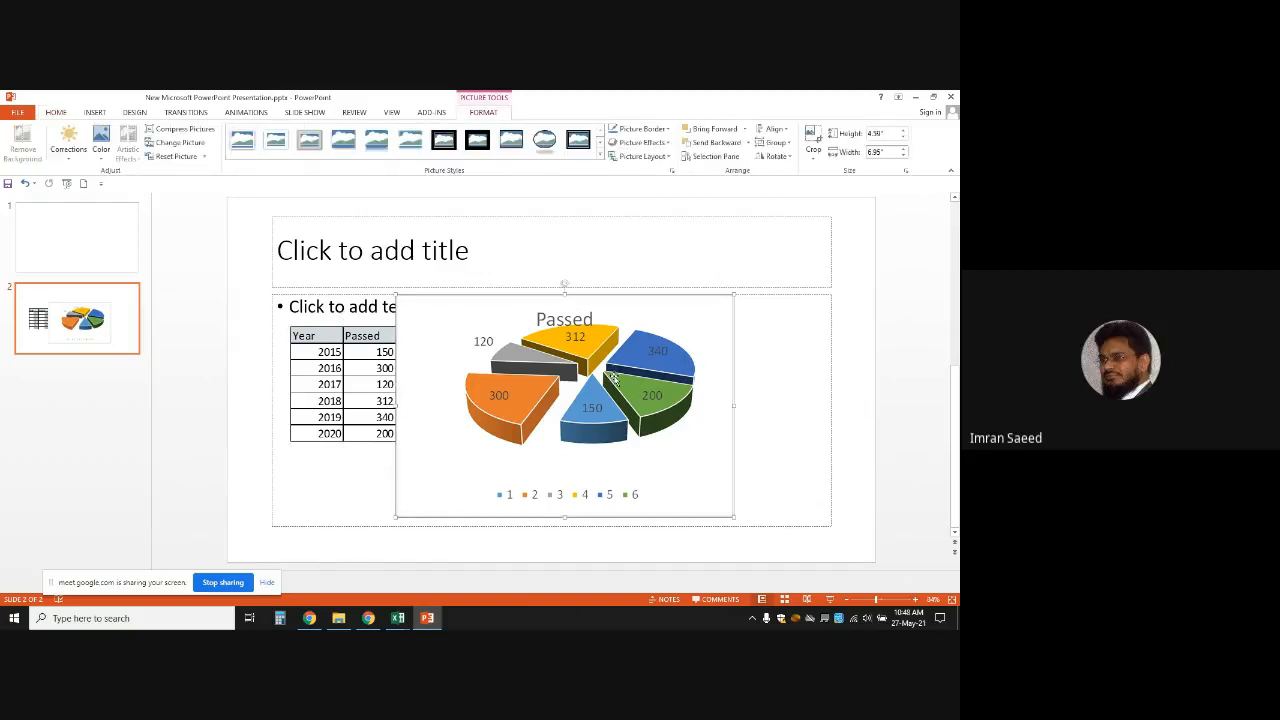
click(408, 606)
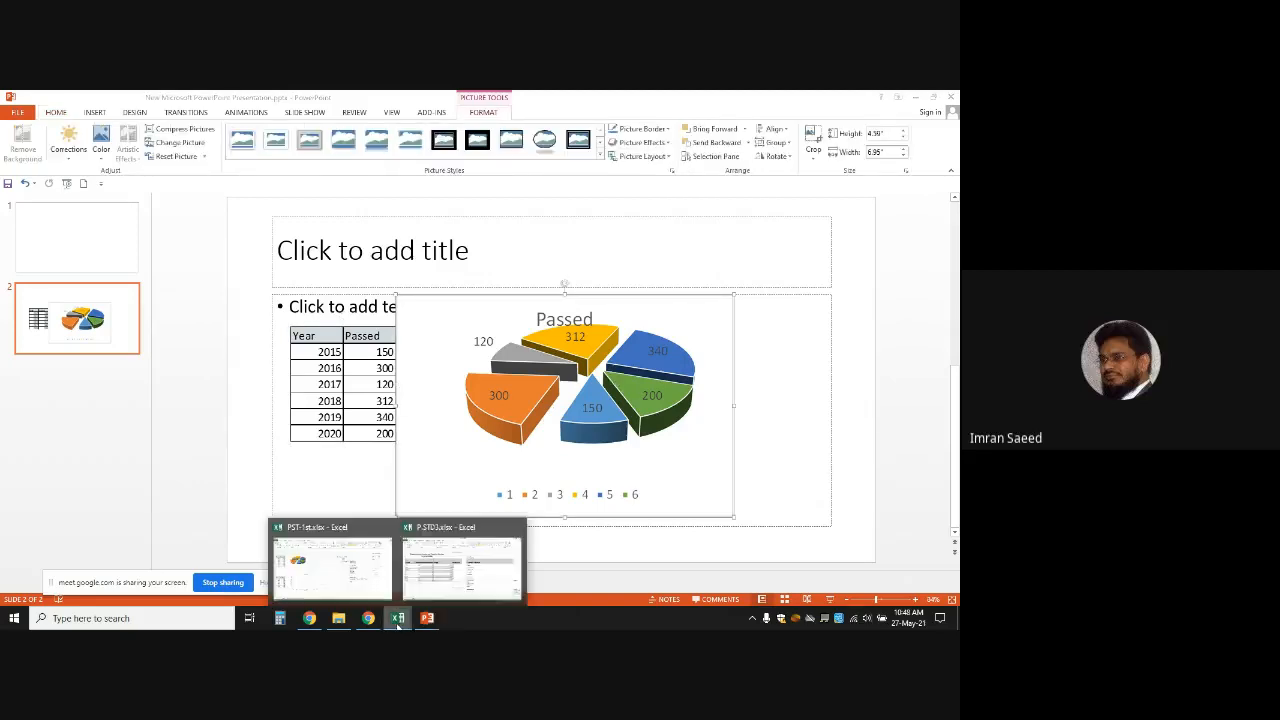
click(411, 596)
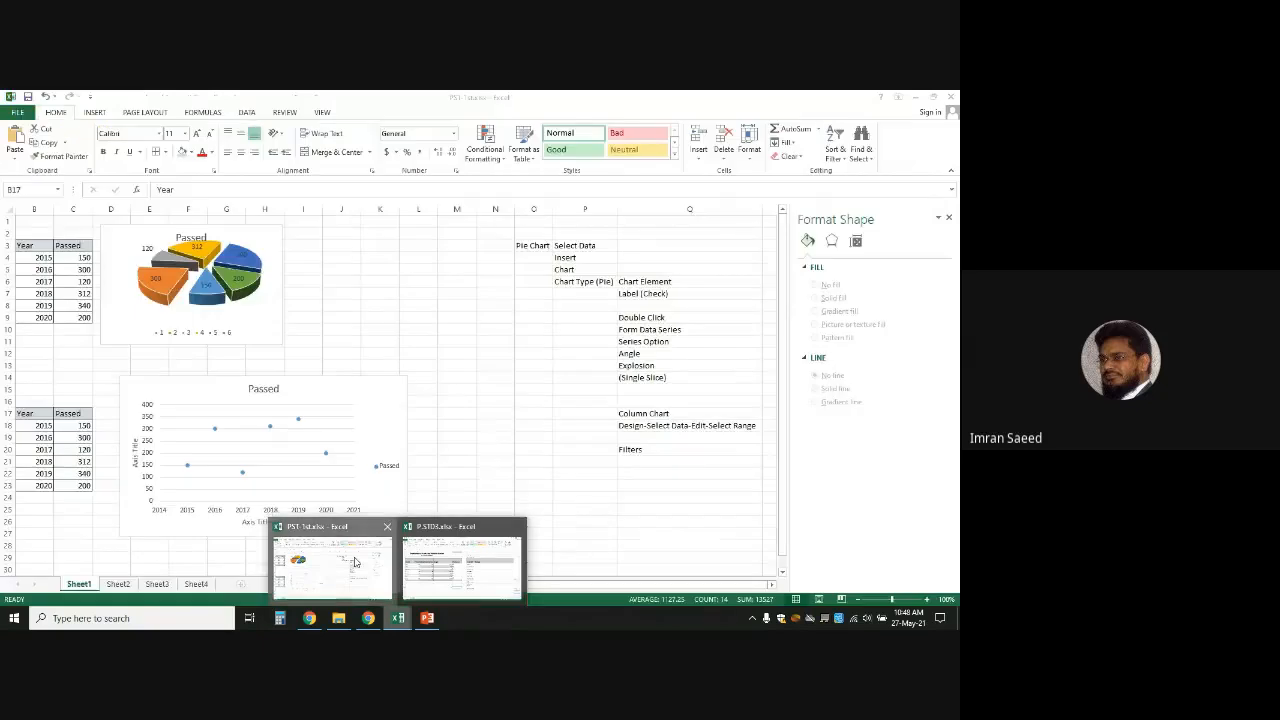
click(330, 560)
click(441, 333)
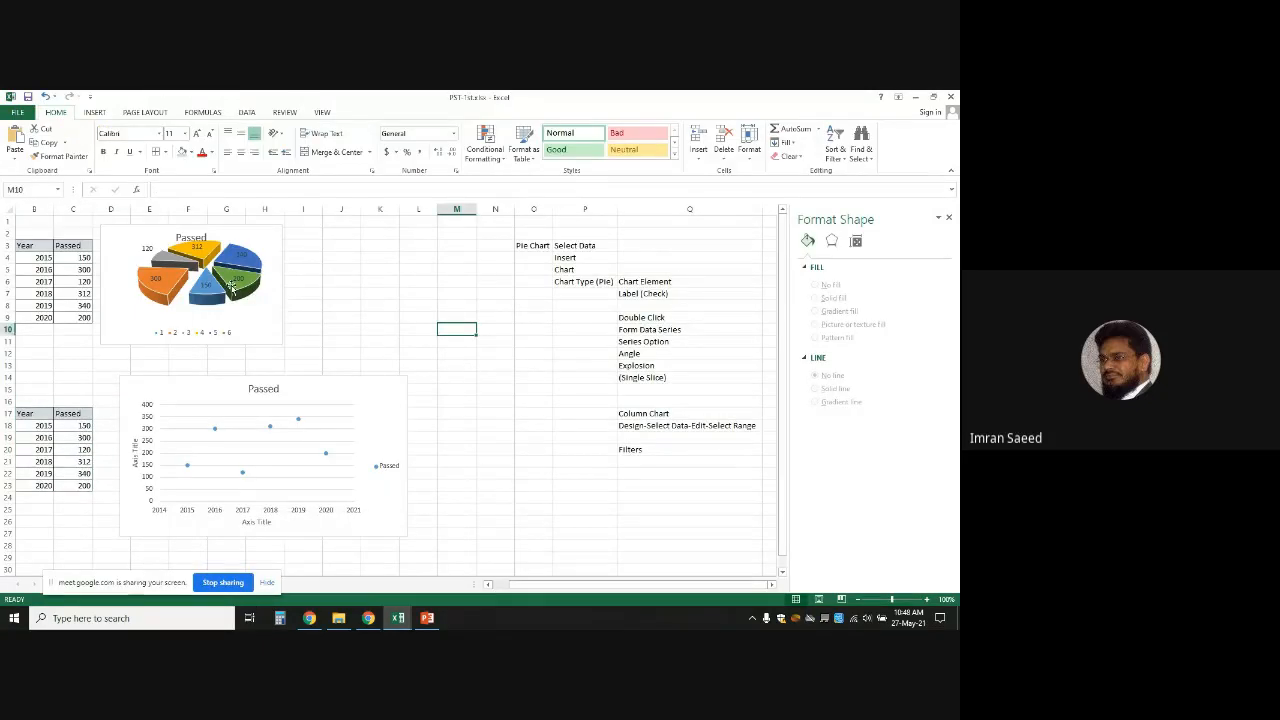
click(231, 287)
click(421, 342)
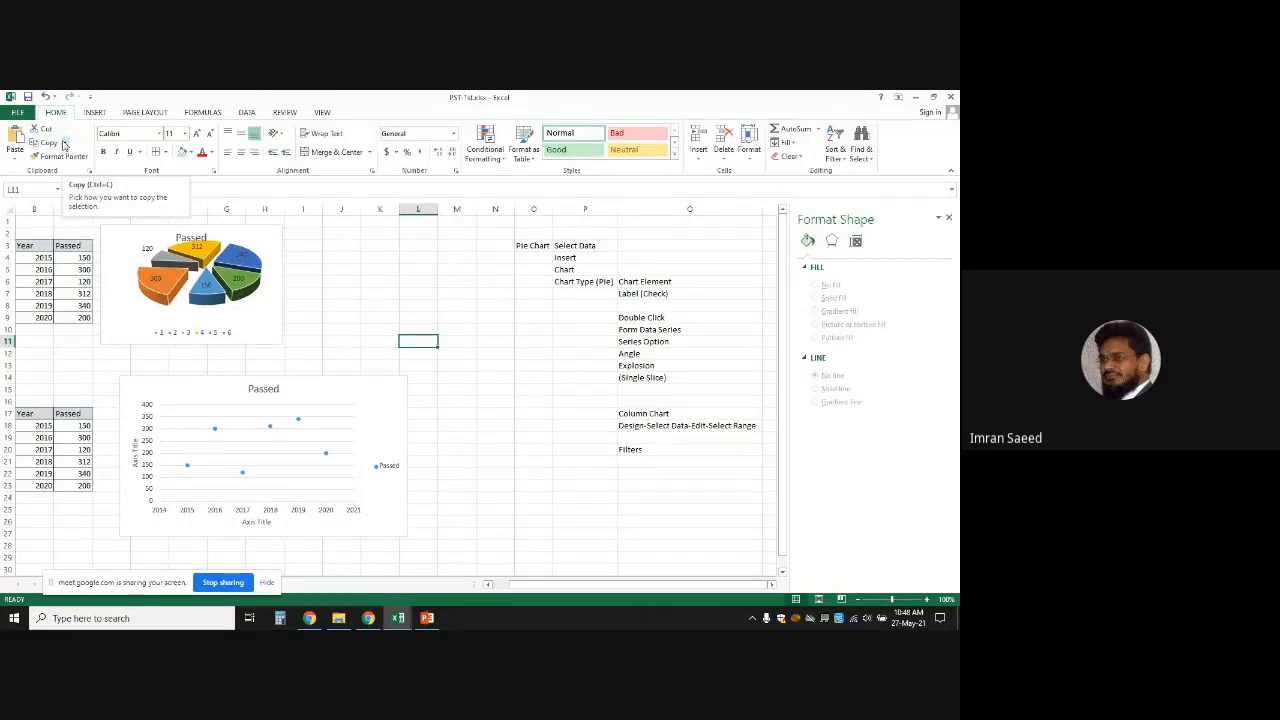
click(339, 248)
click(237, 268)
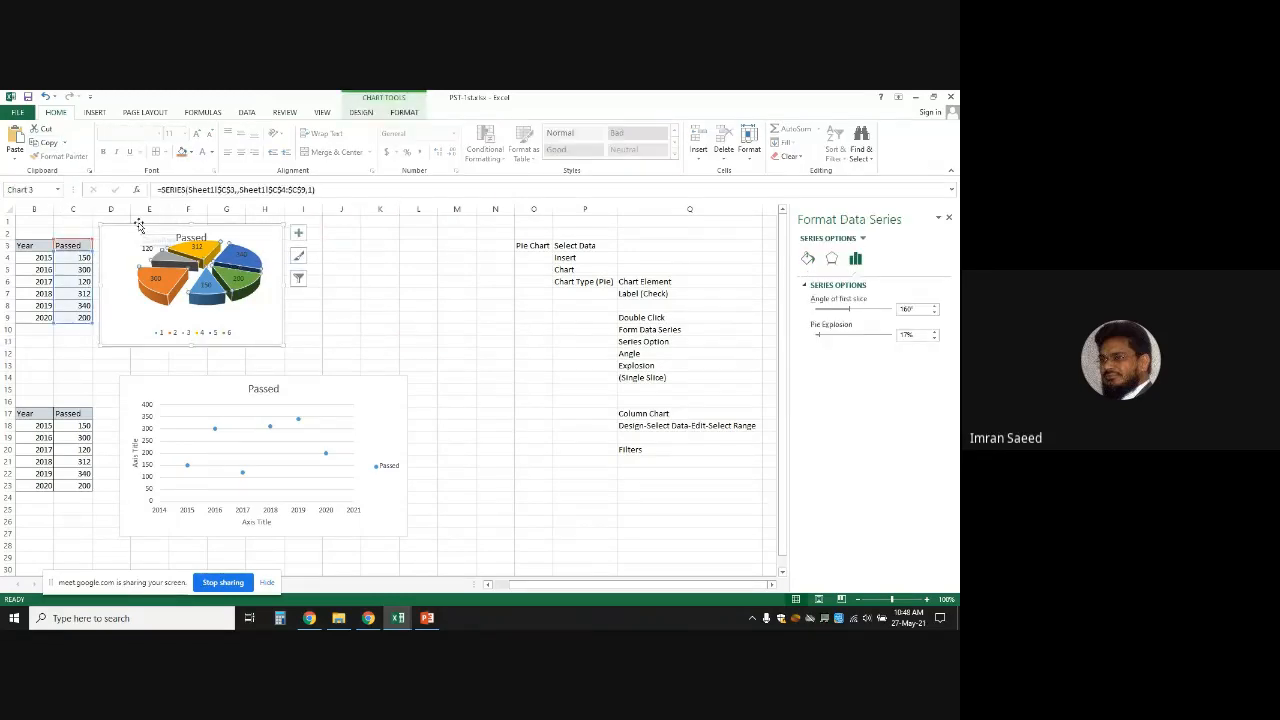
click(63, 145)
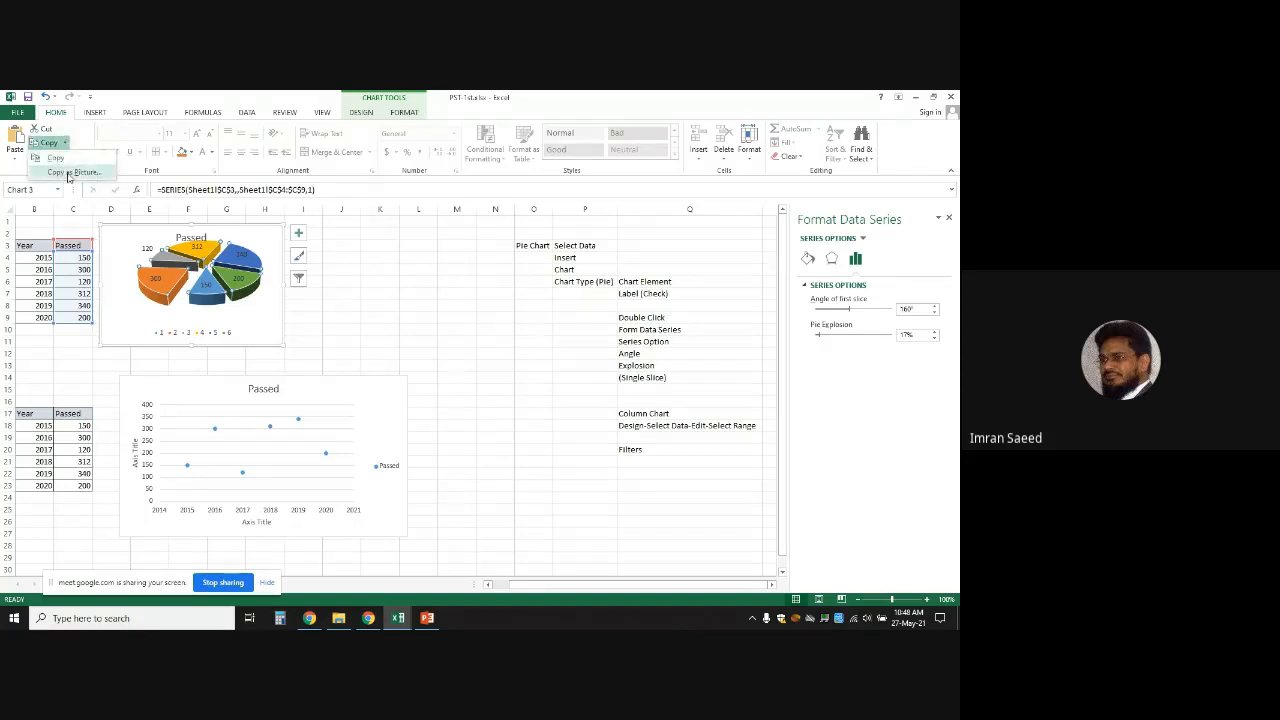
click(427, 618)
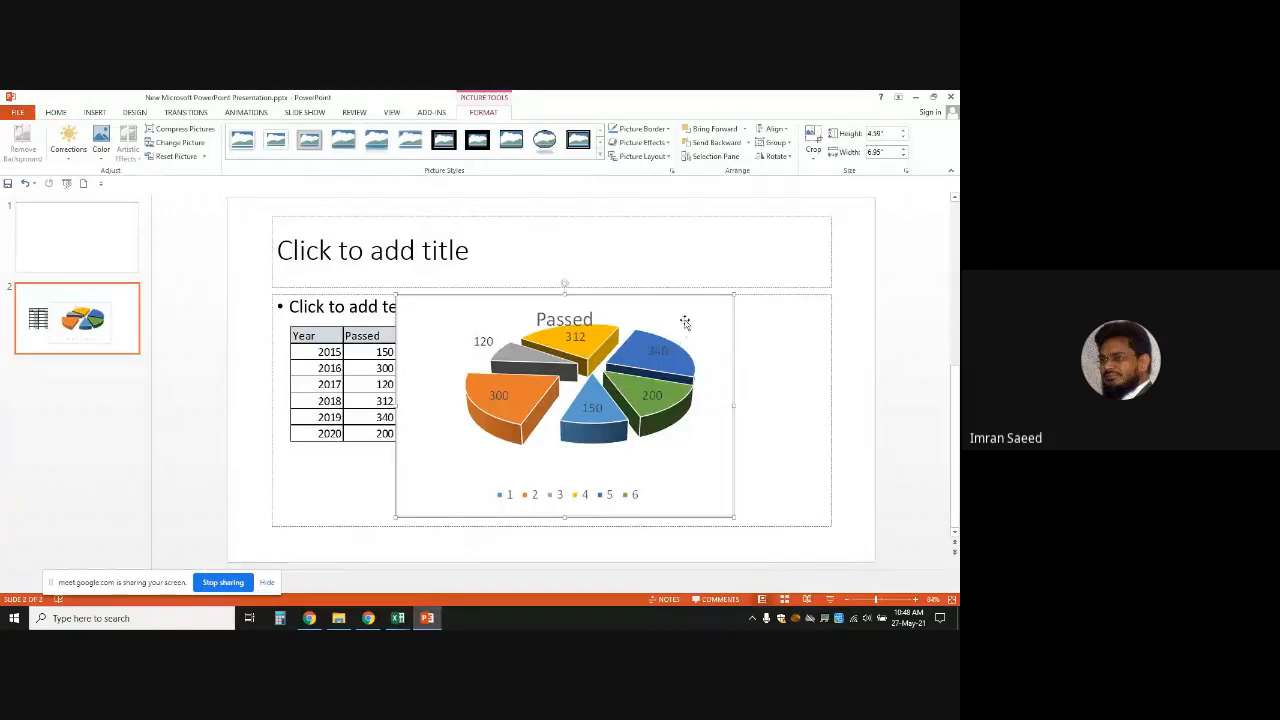
Shift the pie chart right beside the table, then minimize PowerPoint and Excel
drag(686, 323, 755, 317)
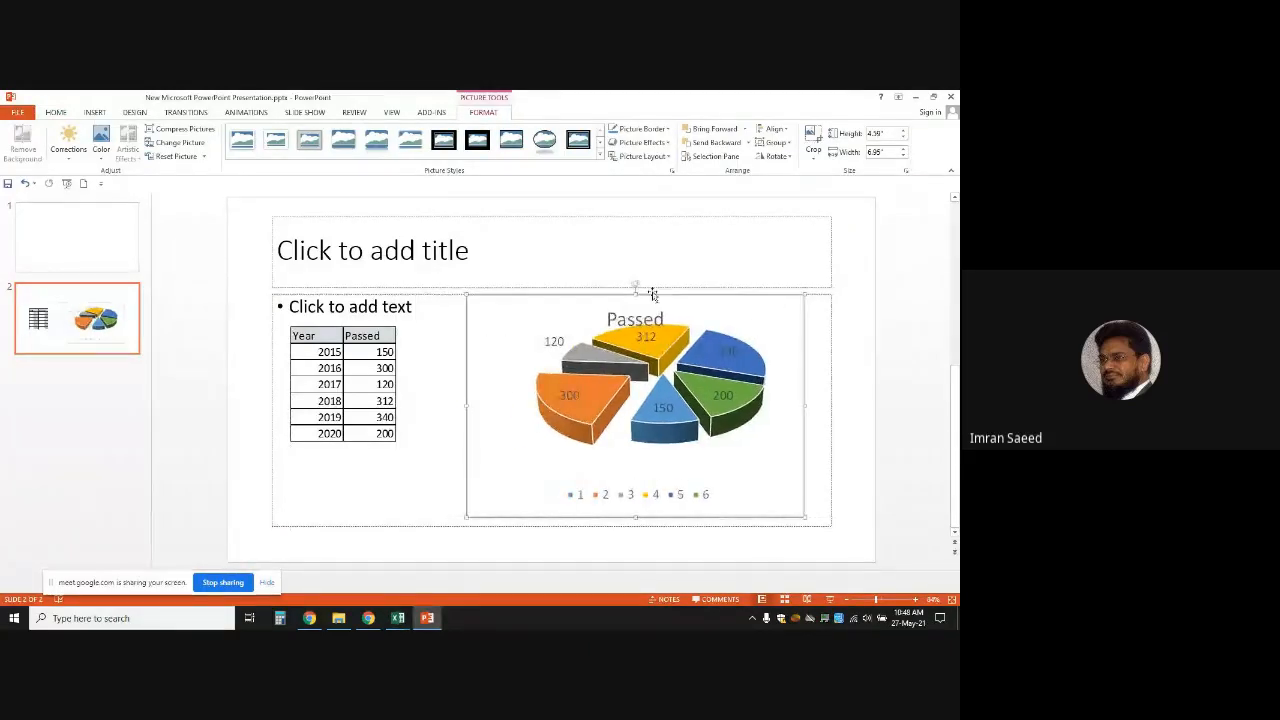
click(382, 413)
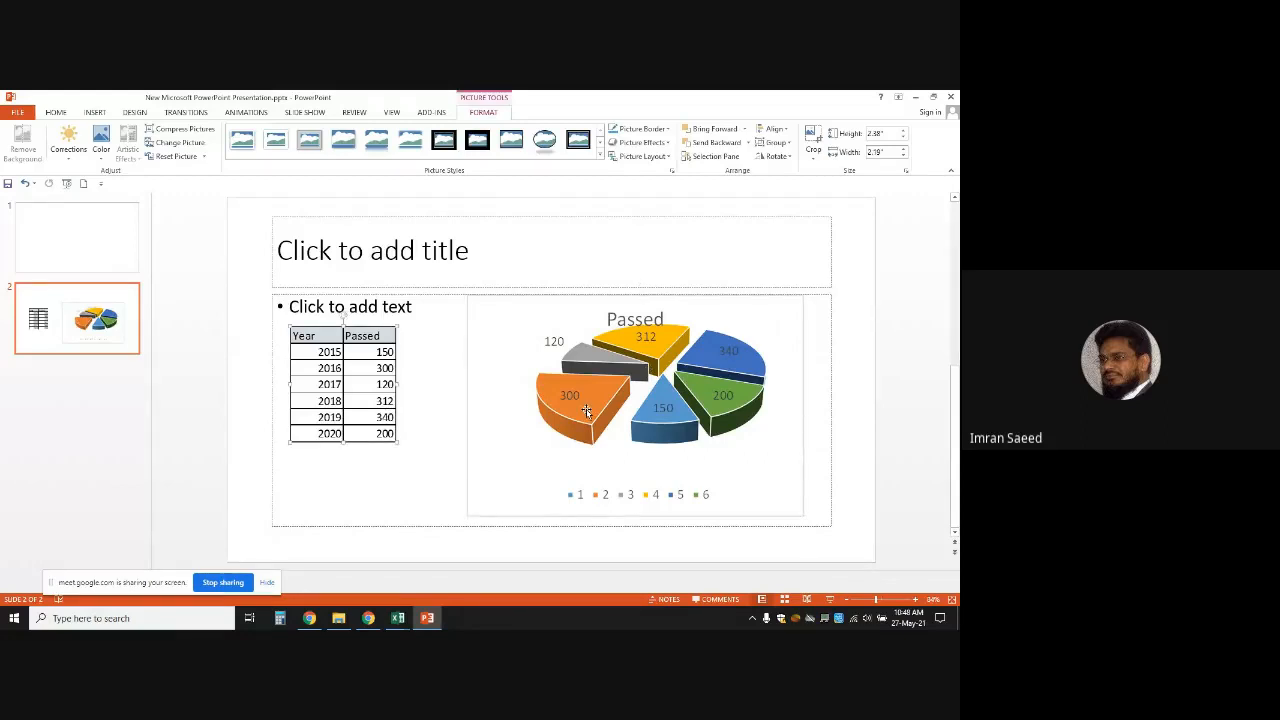
click(916, 97)
click(917, 96)
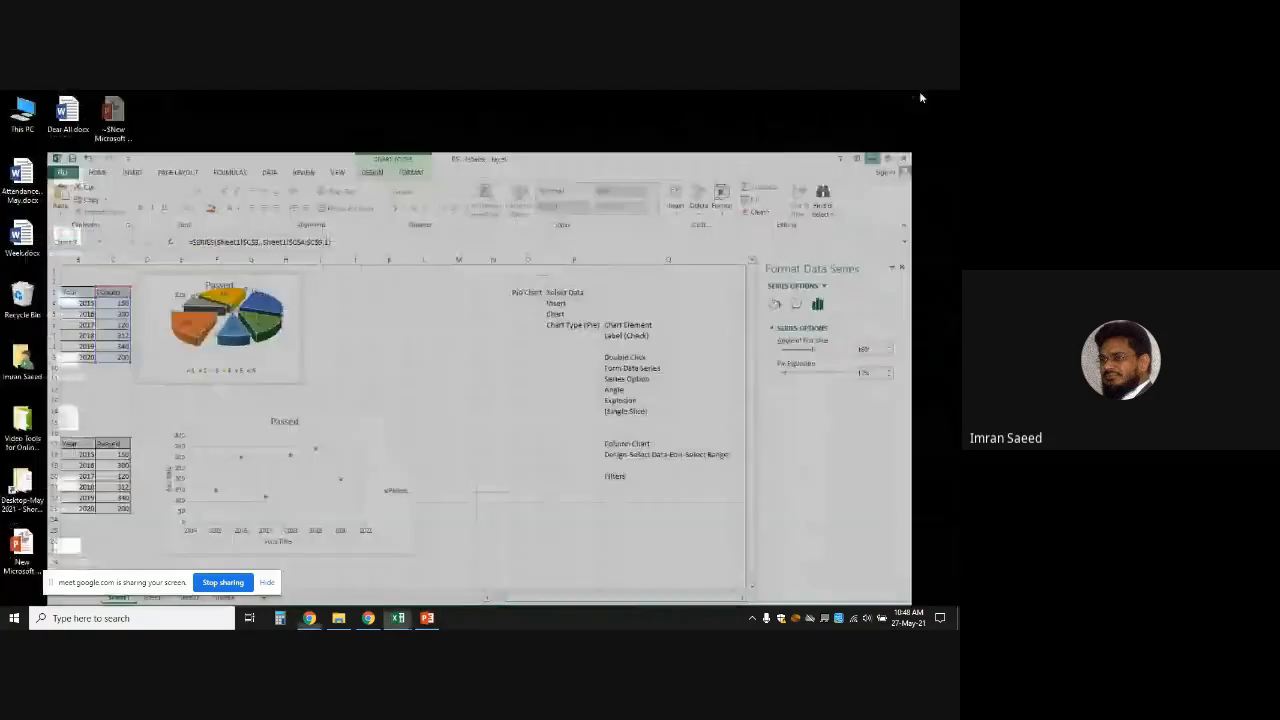
Open Week.docx from the desktop in Word
click(573, 172)
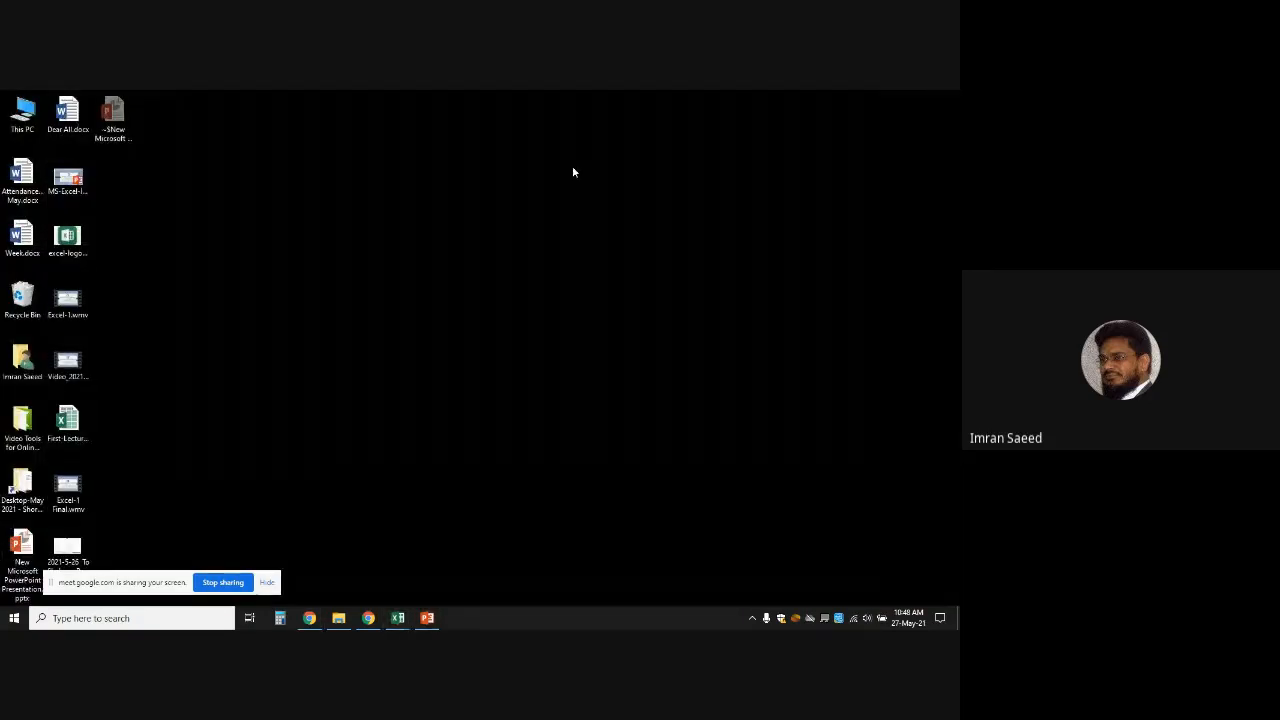
click(24, 238)
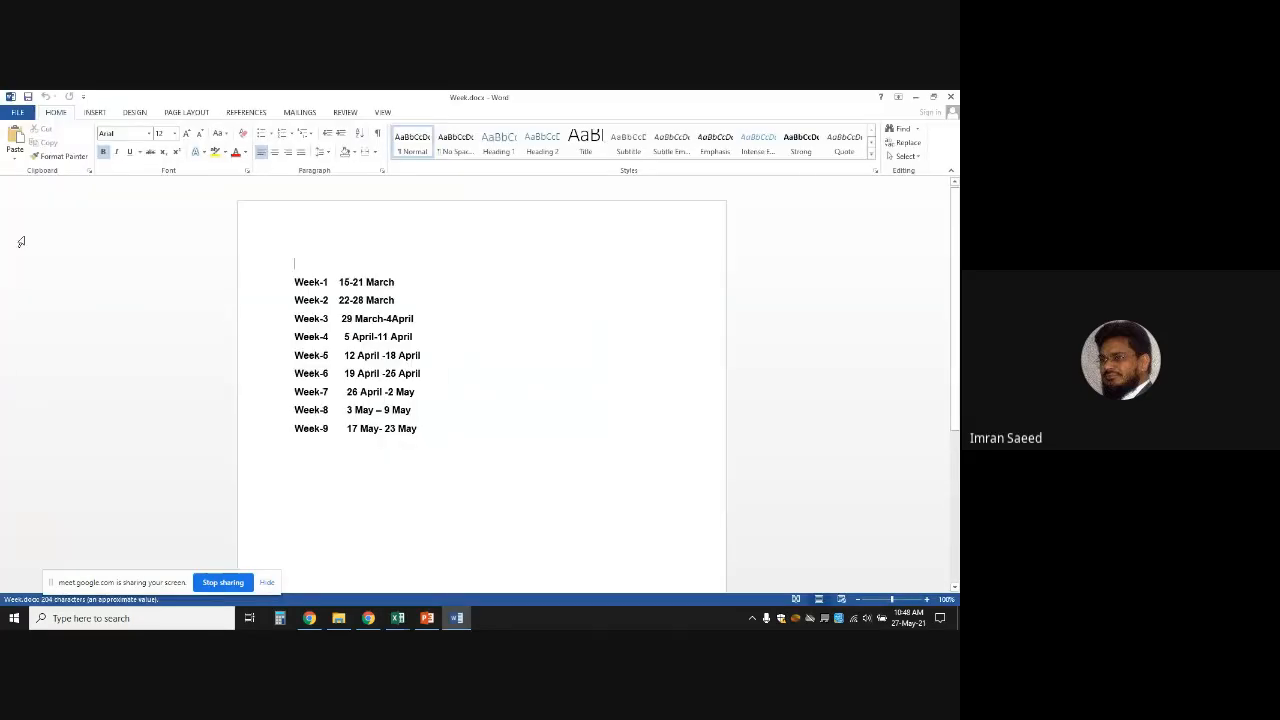
Create a new blank document and paste the Year/Passed table picture into it
click(12, 113)
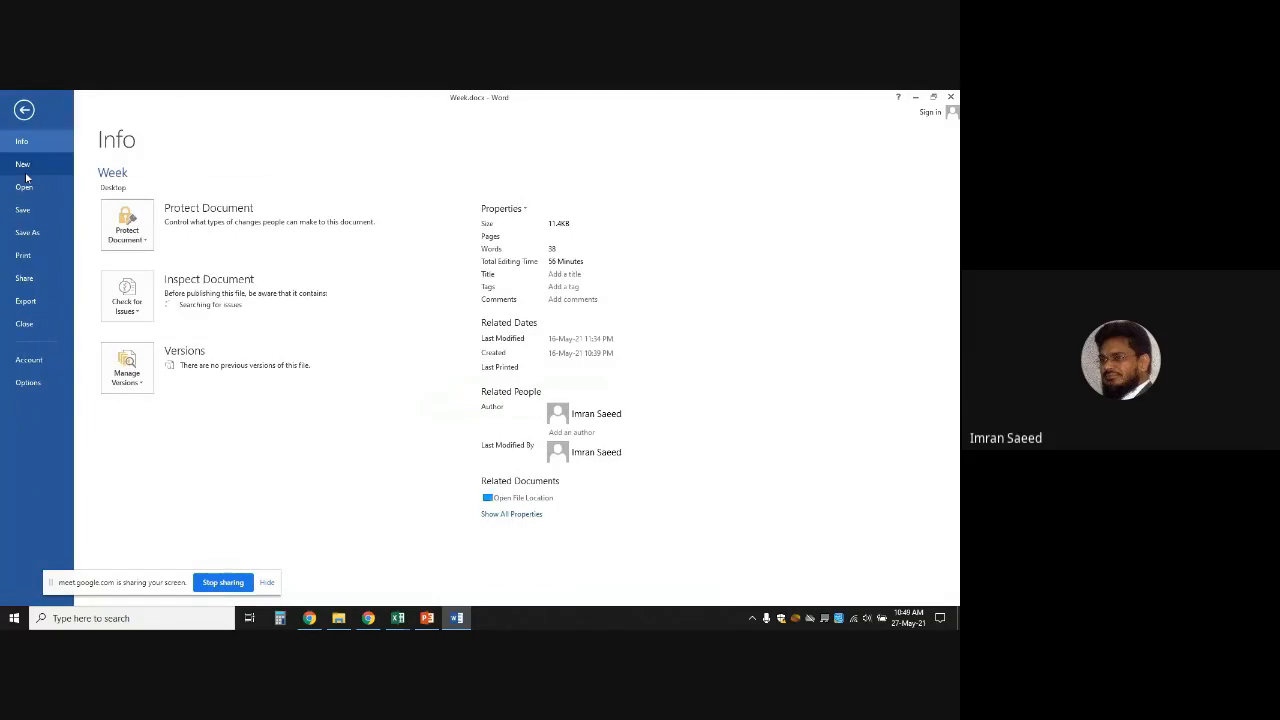
click(20, 164)
click(158, 292)
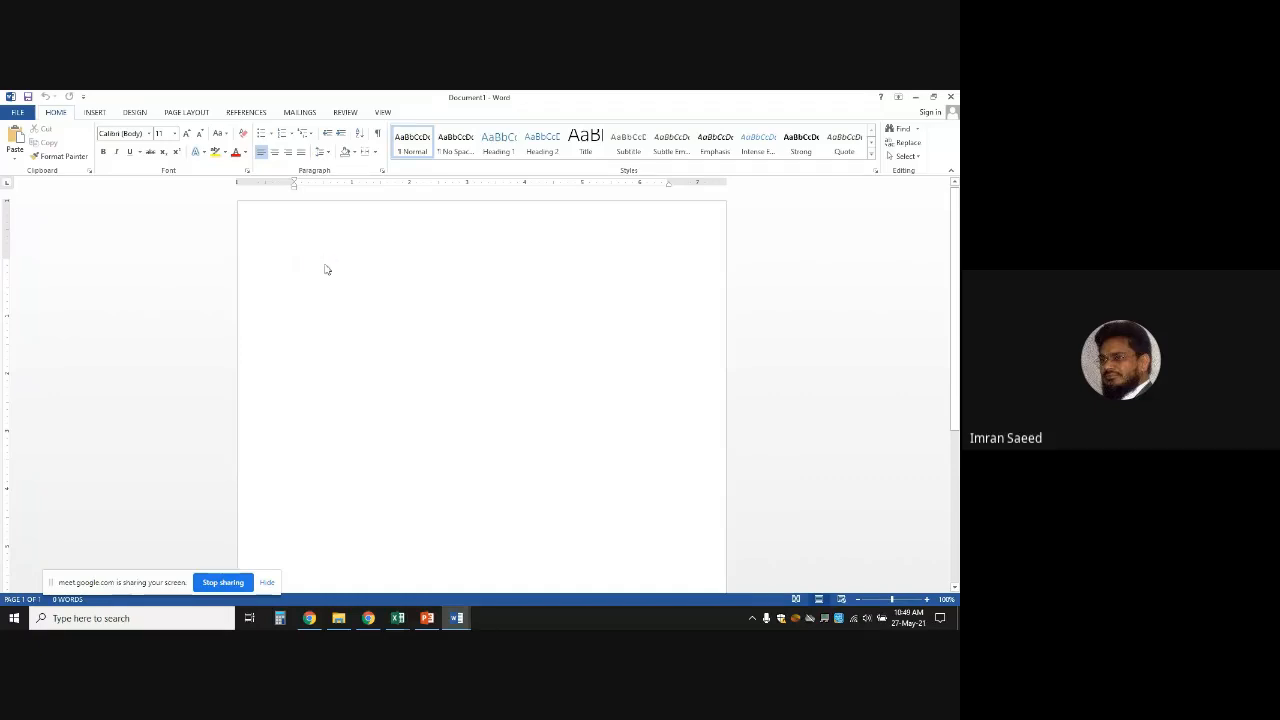
key(ctrl+v)
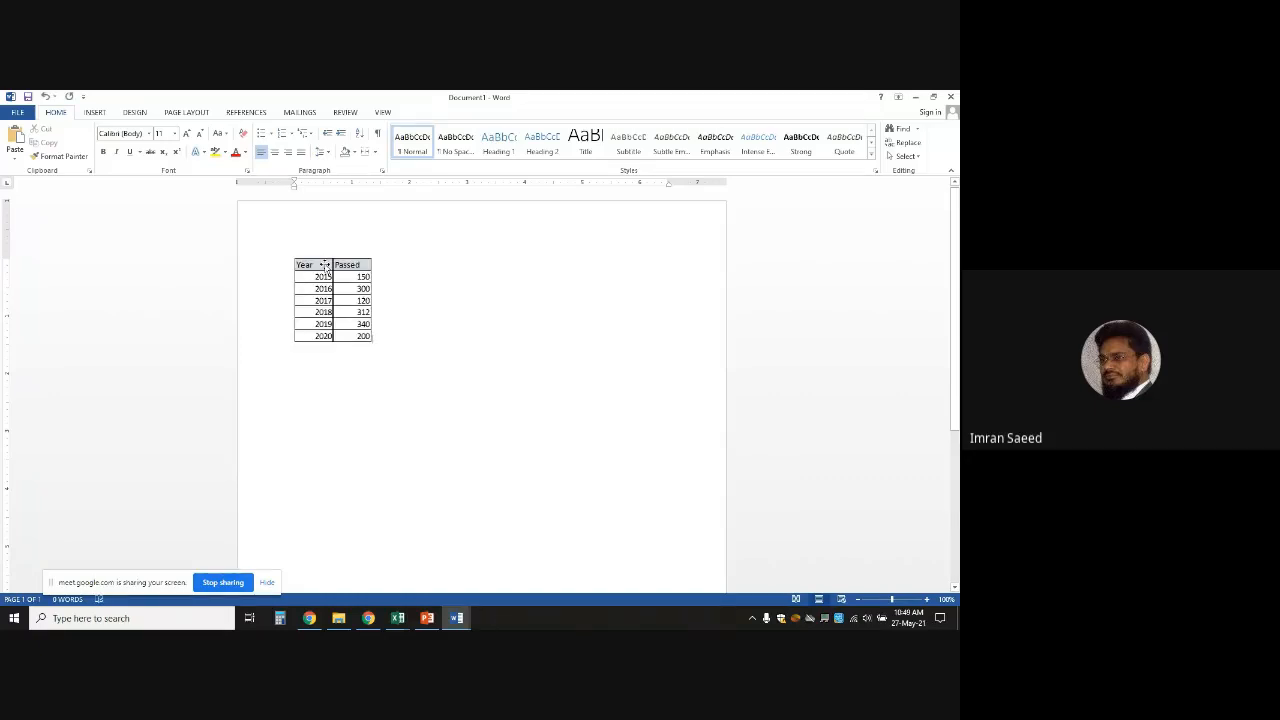
Set the table picture's text wrapping to Square and push it down a few lines
drag(390, 269, 557, 283)
click(394, 270)
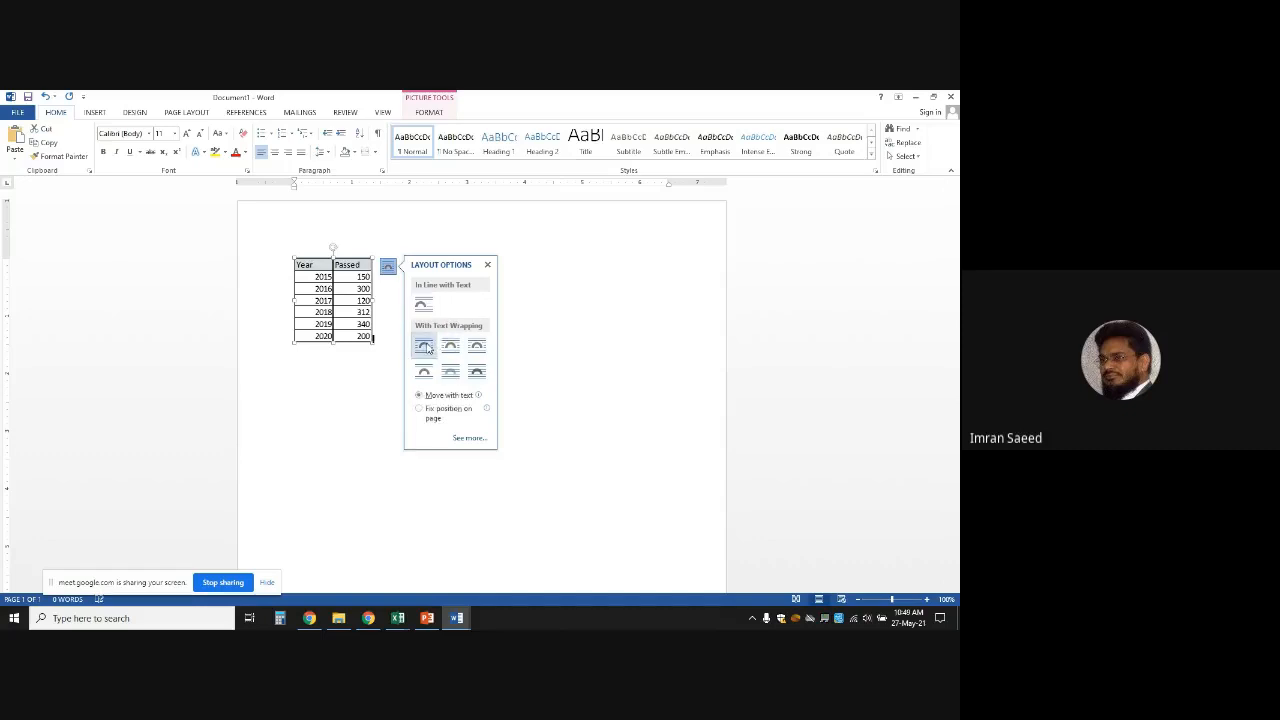
click(424, 346)
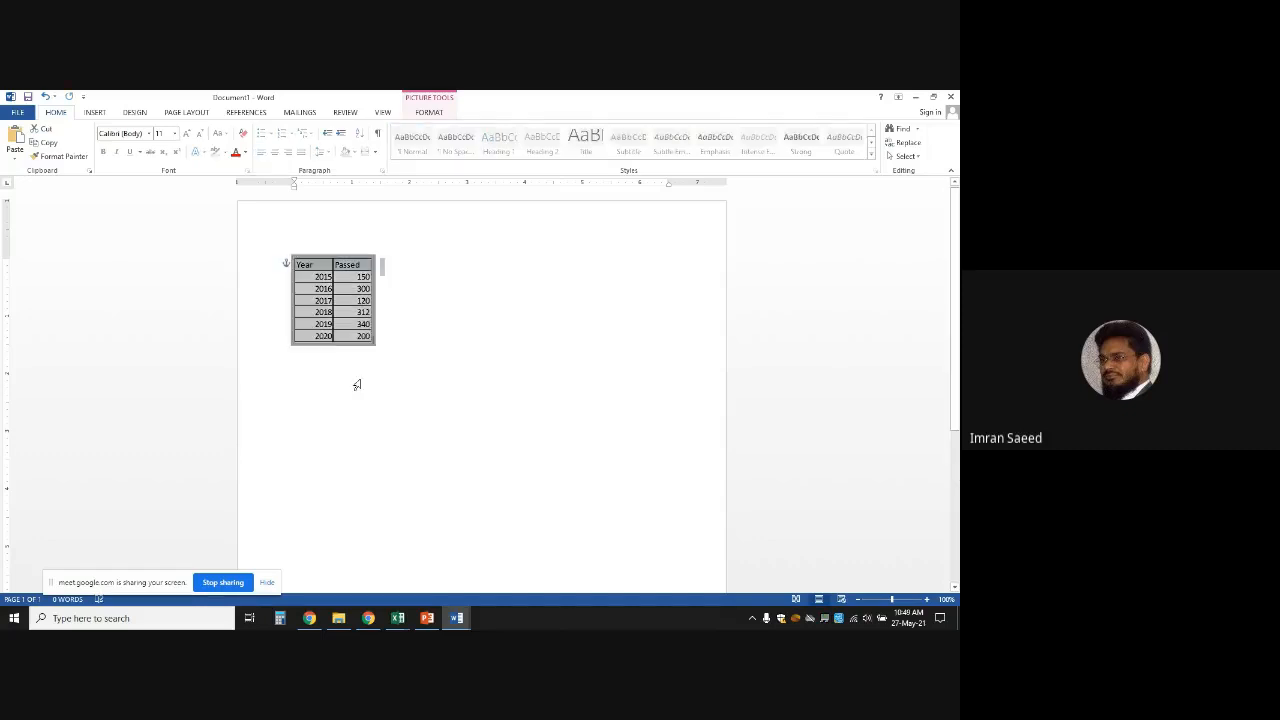
click(446, 297)
key(Return)
key(Return)
key(Return)
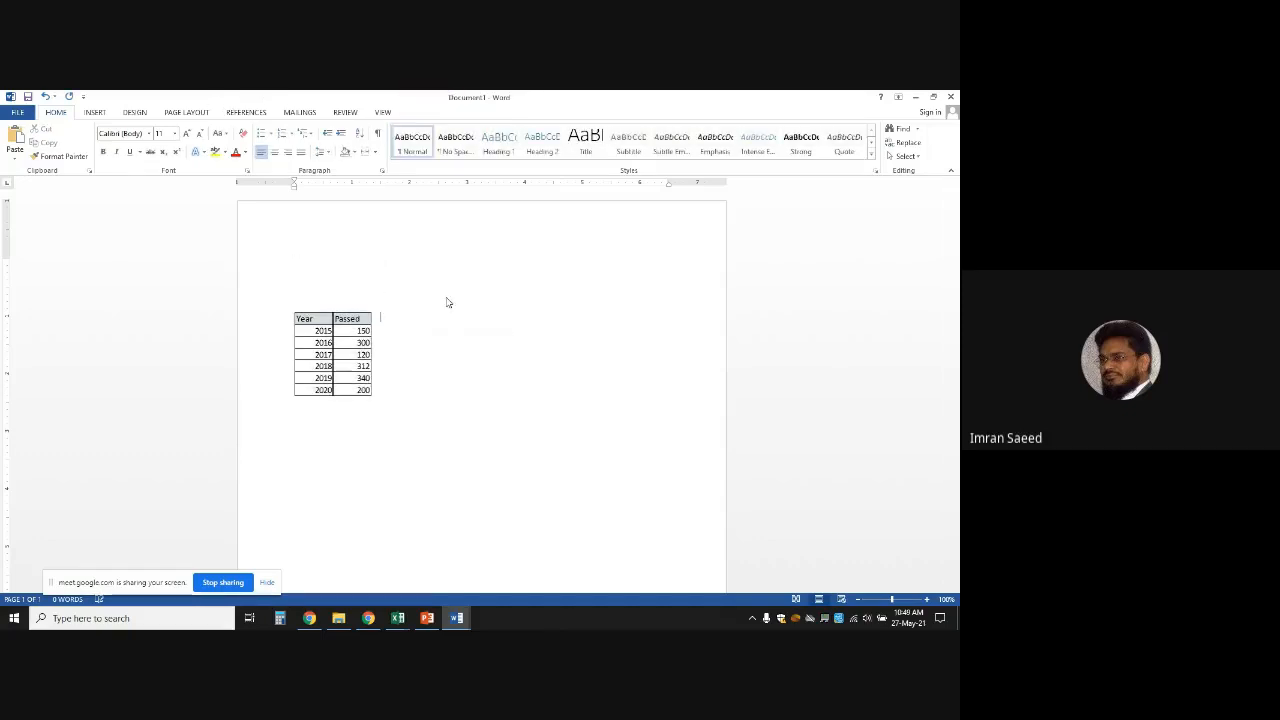
click(343, 274)
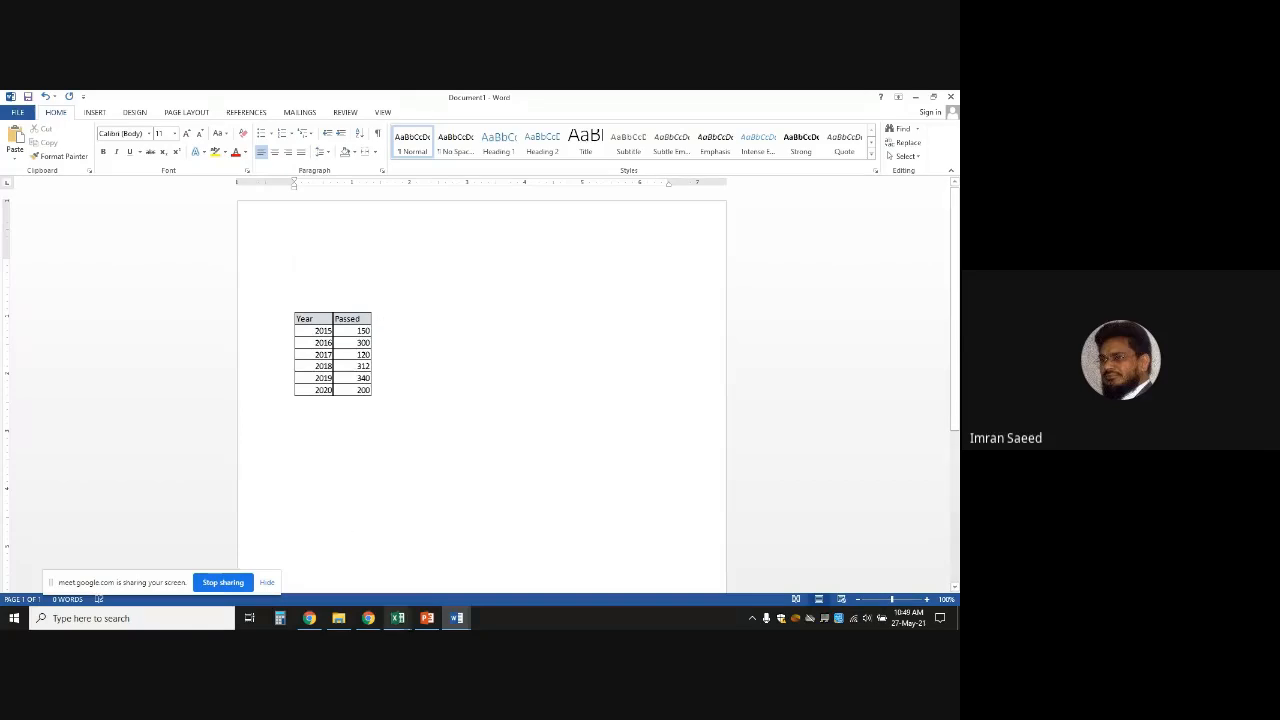
click(398, 618)
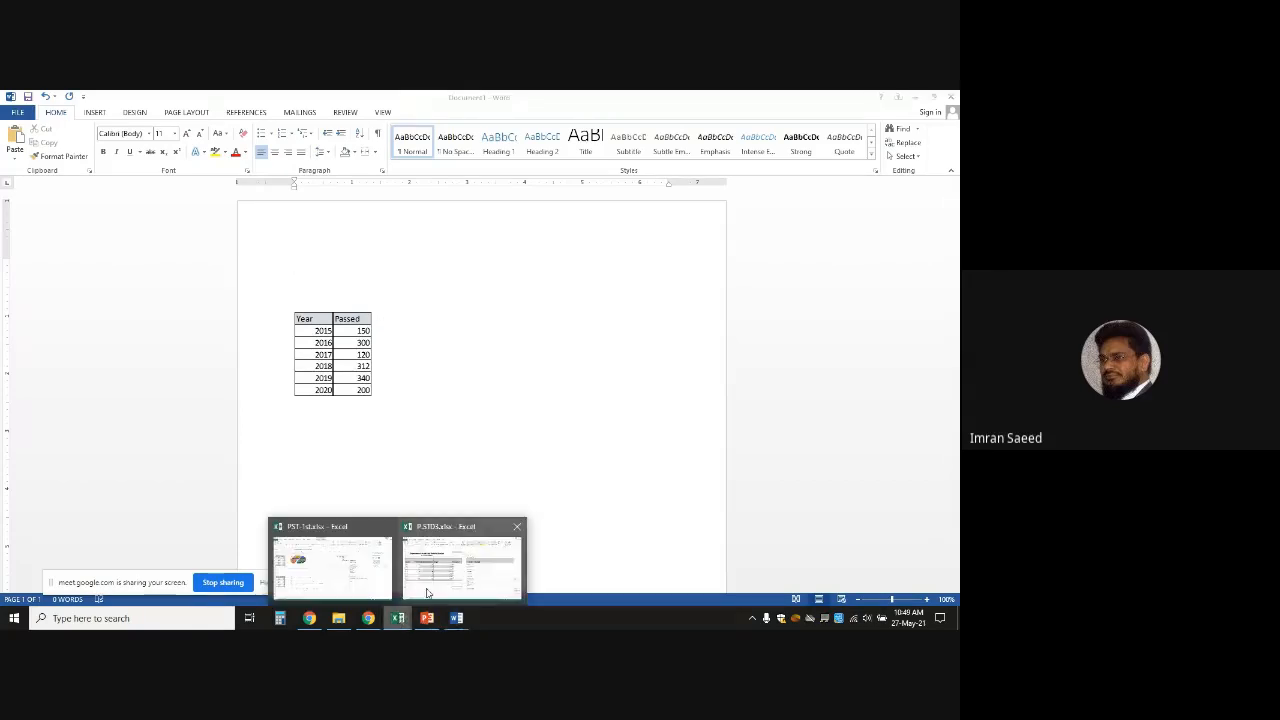
Switch to PST-1st.xlsx and copy the Passed pie chart as a picture
click(430, 594)
mouse_move(398, 618)
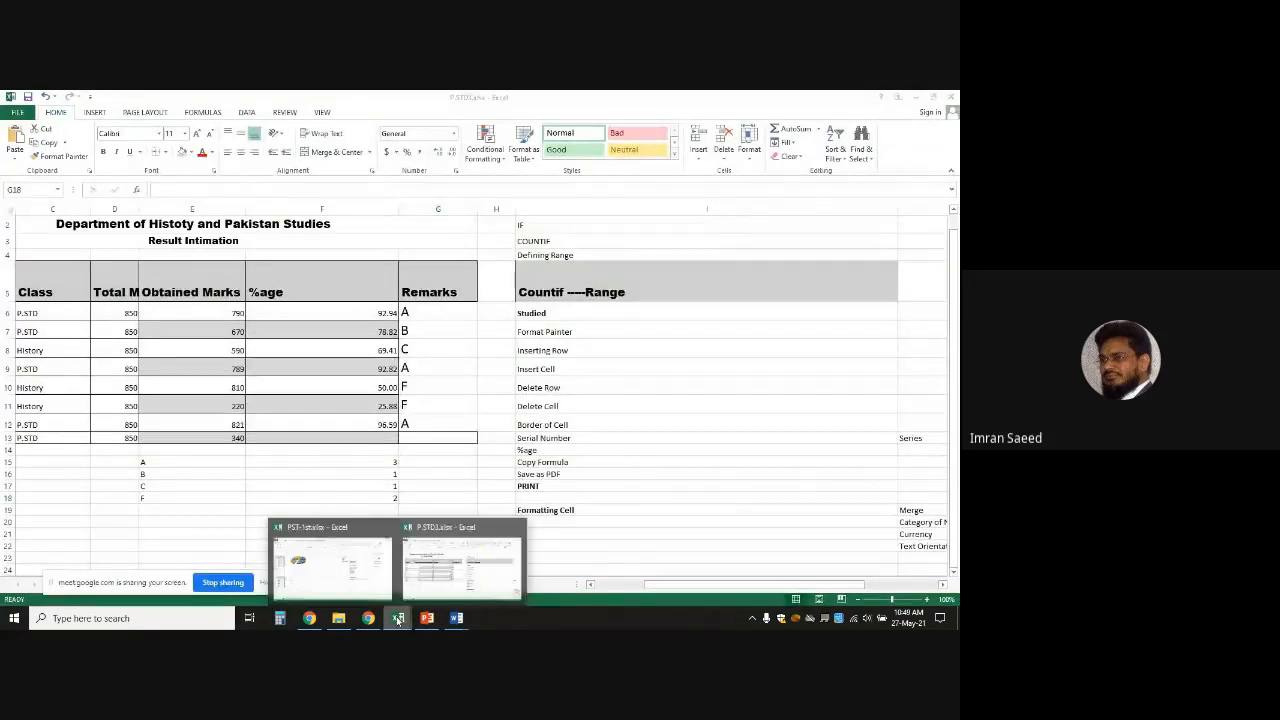
click(345, 560)
click(225, 305)
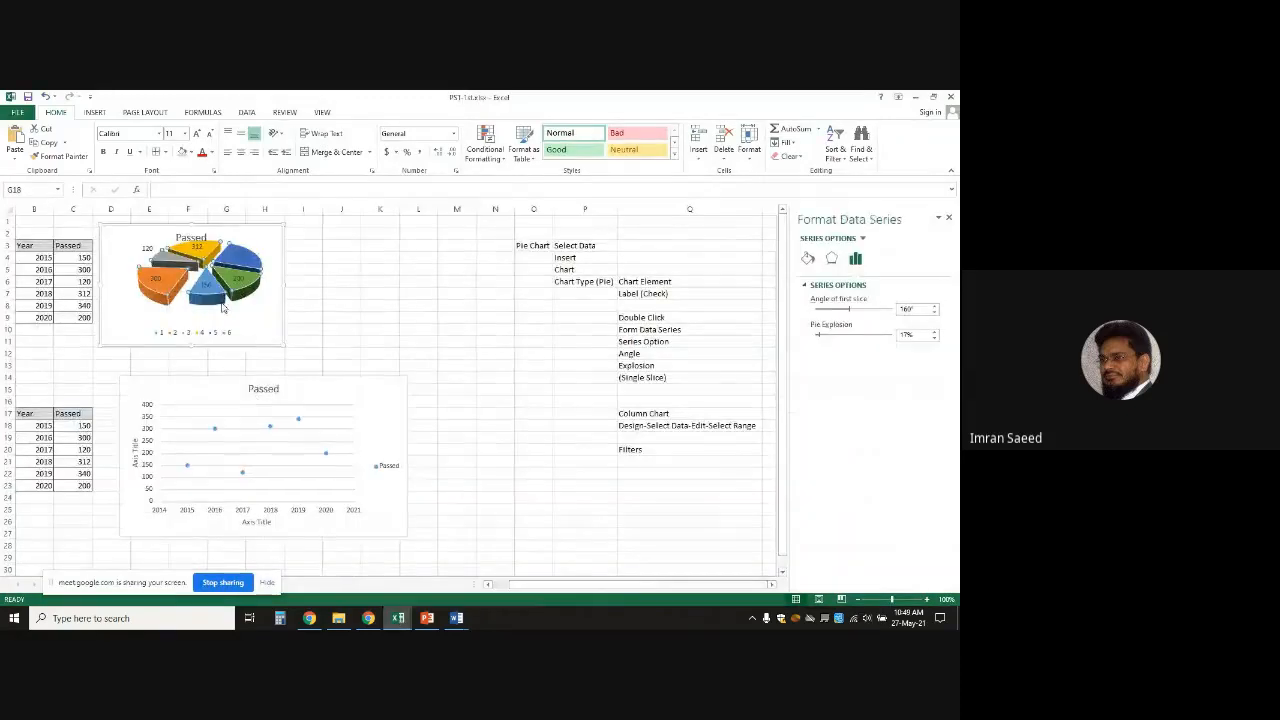
click(63, 145)
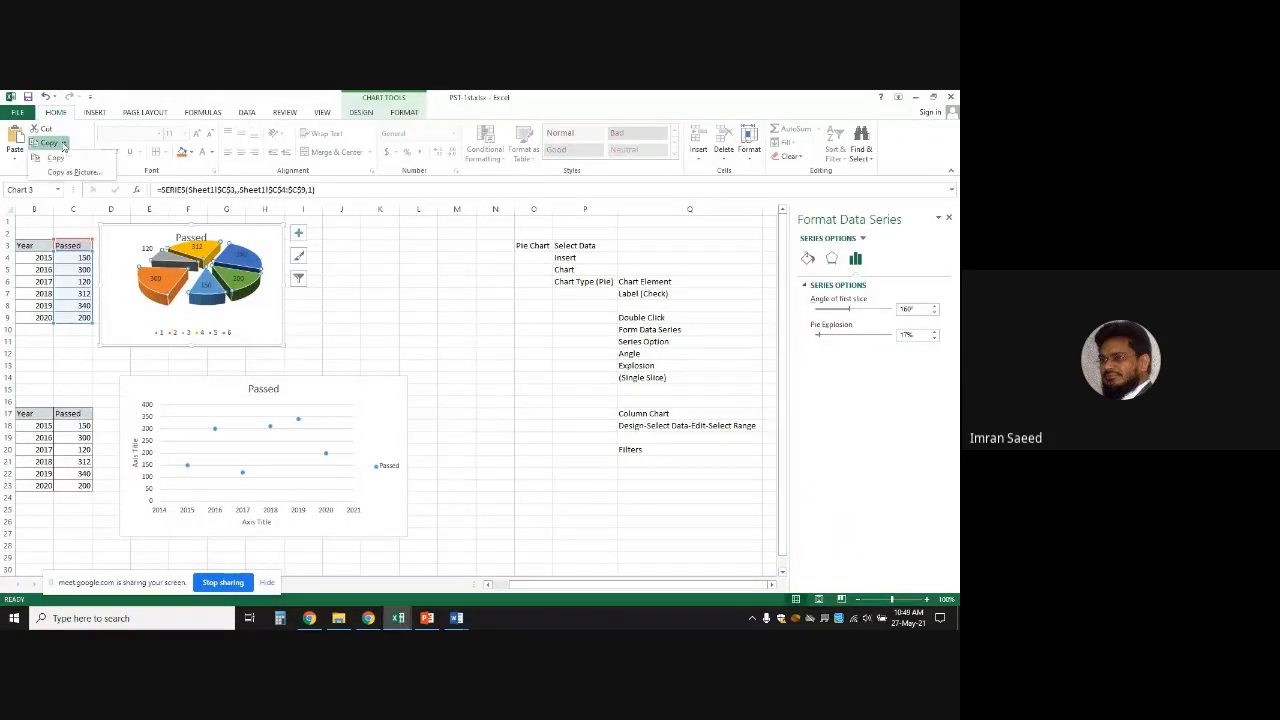
click(66, 168)
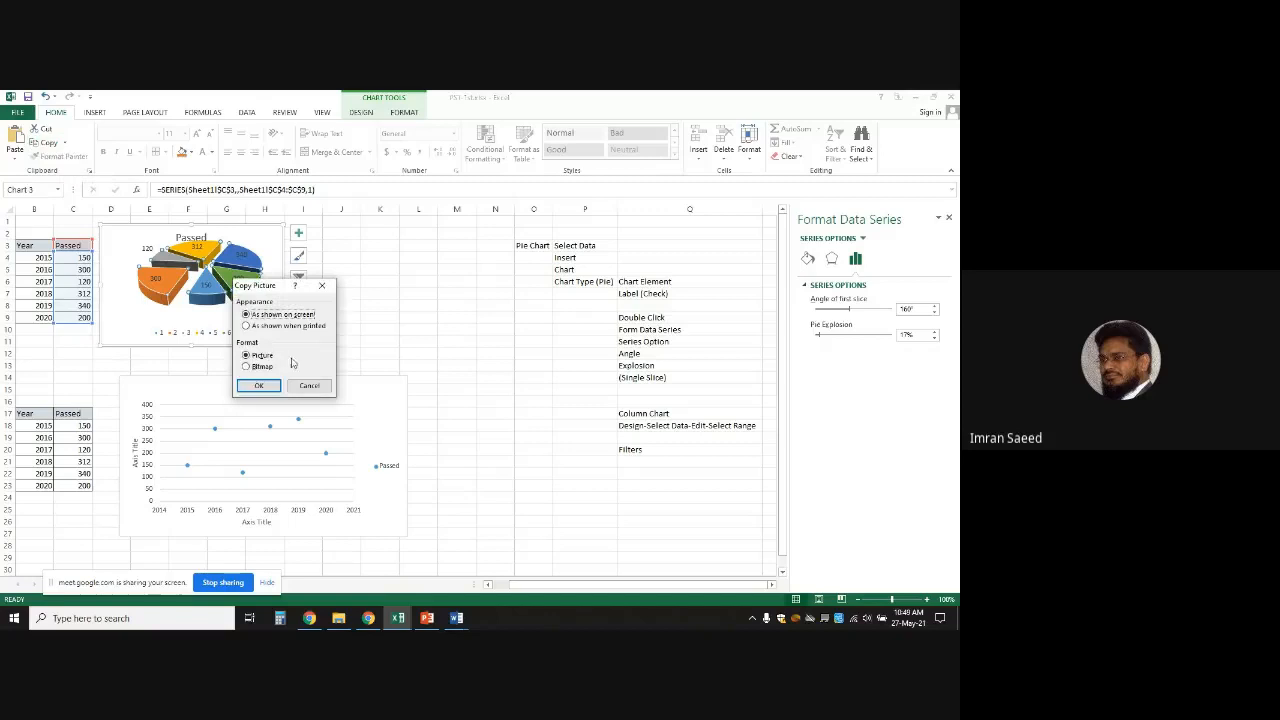
click(258, 385)
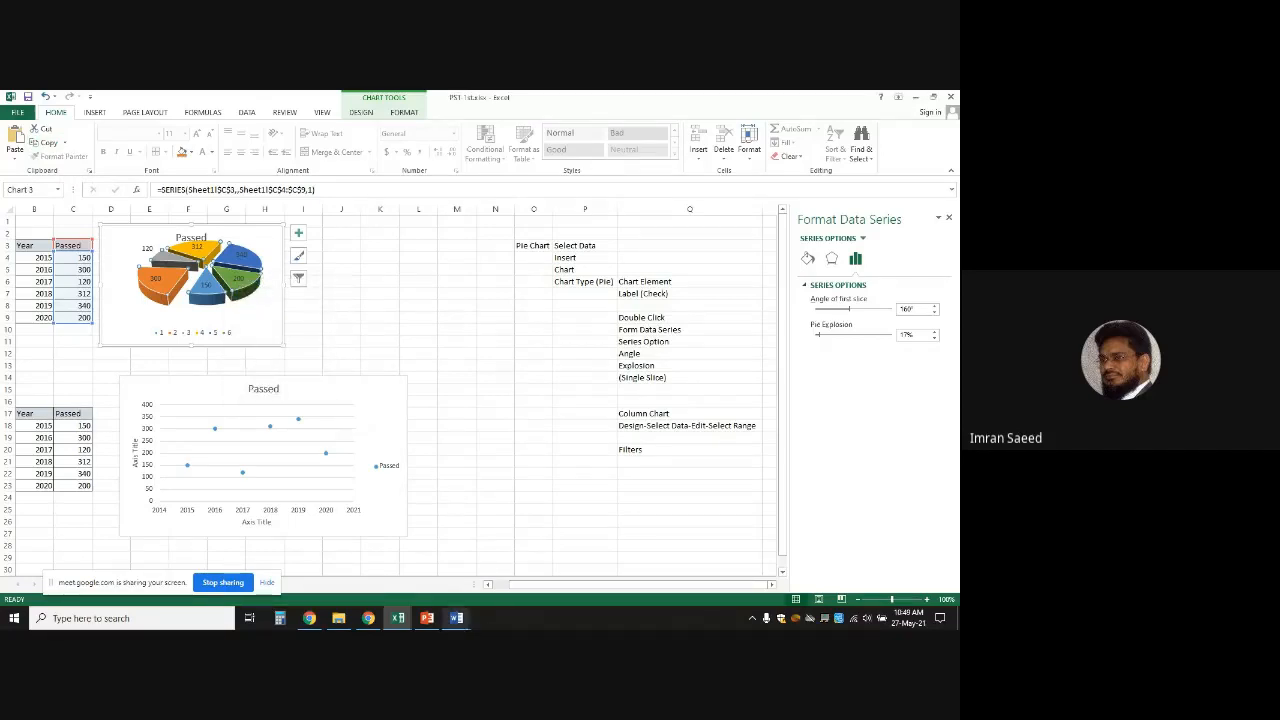
Paste the 3-D Passed pie chart into Word's Document1 above the Year/Passed table
mouse_move(456, 620)
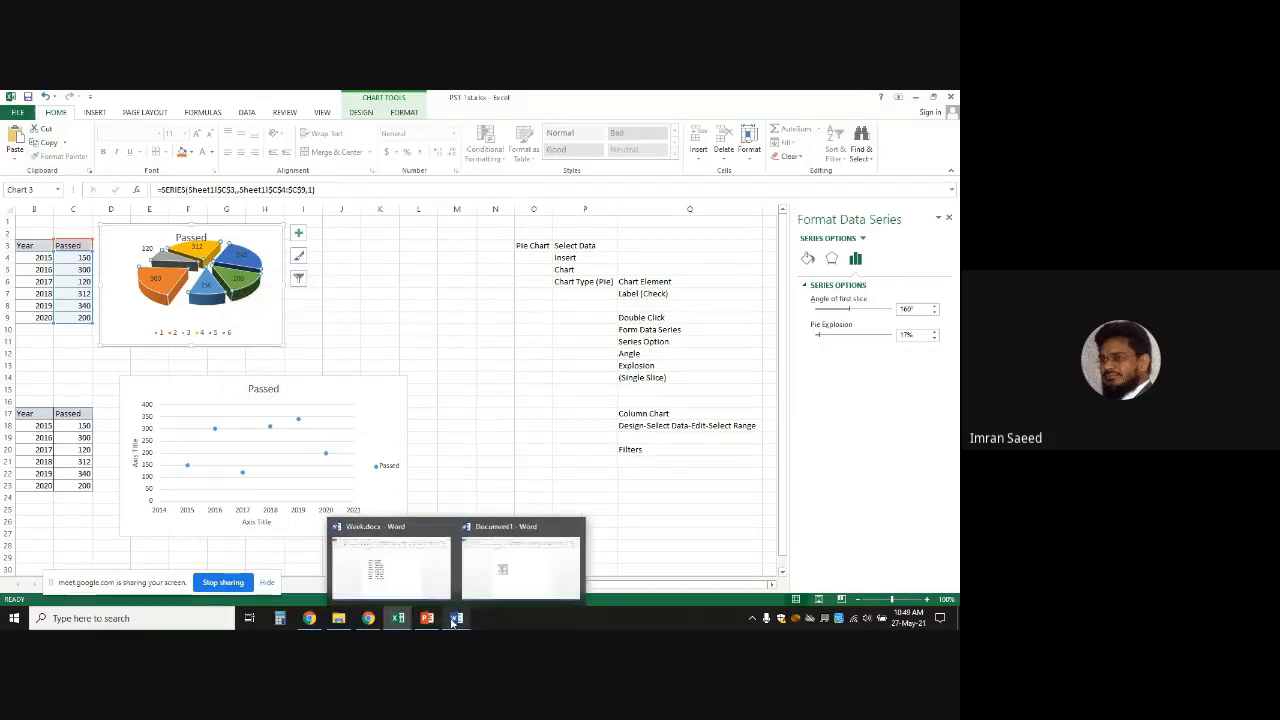
click(481, 592)
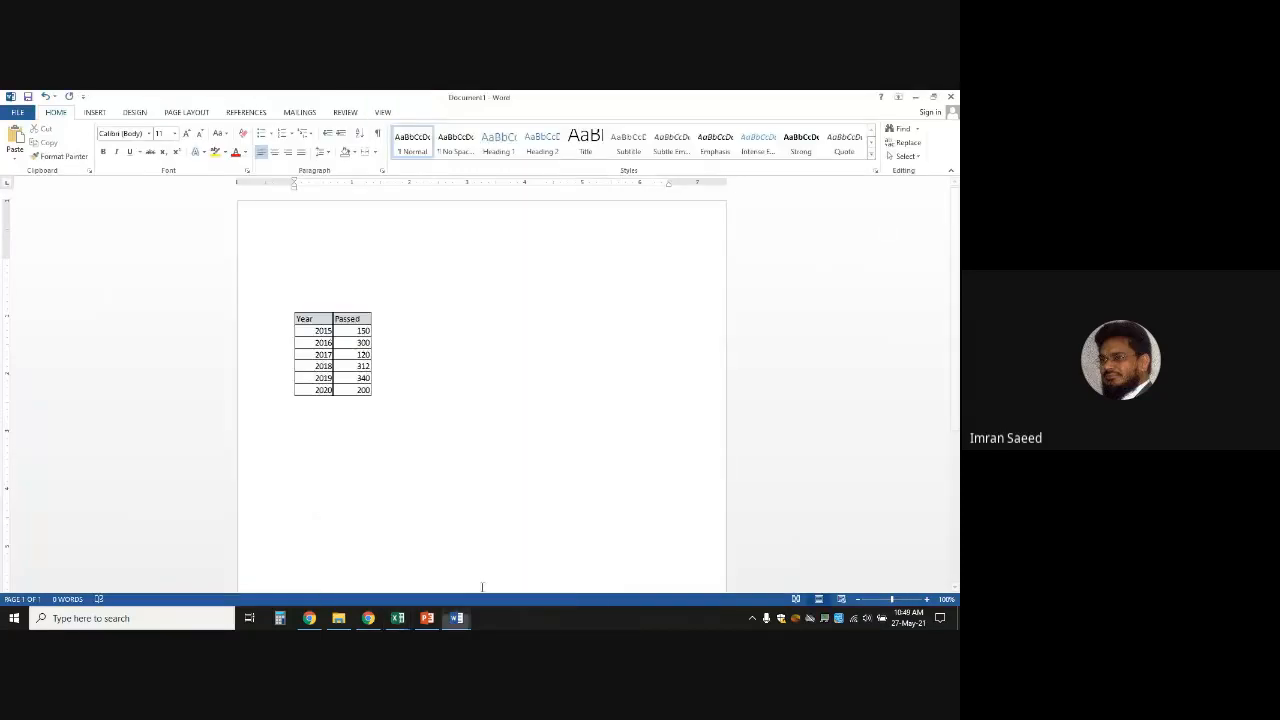
key(ctrl+v)
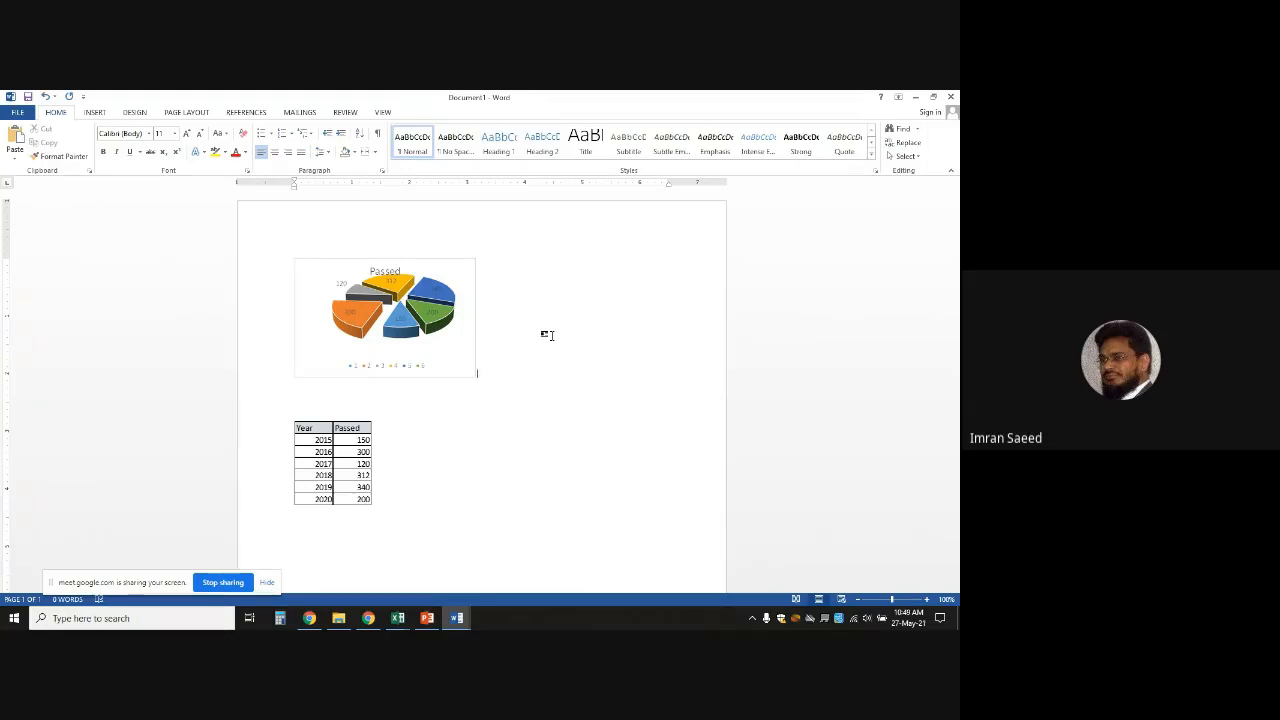
click(398, 618)
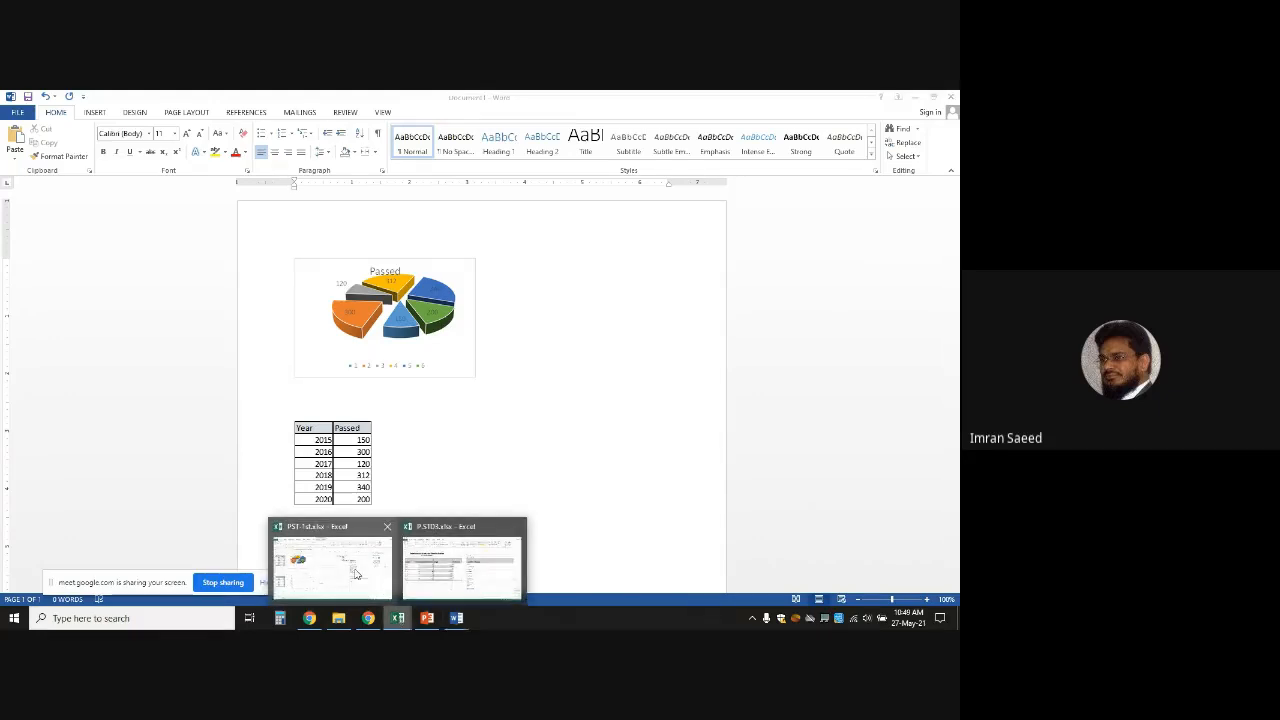
Copy the Year/Passed table B17:C23 from the PST-1st workbook
click(355, 572)
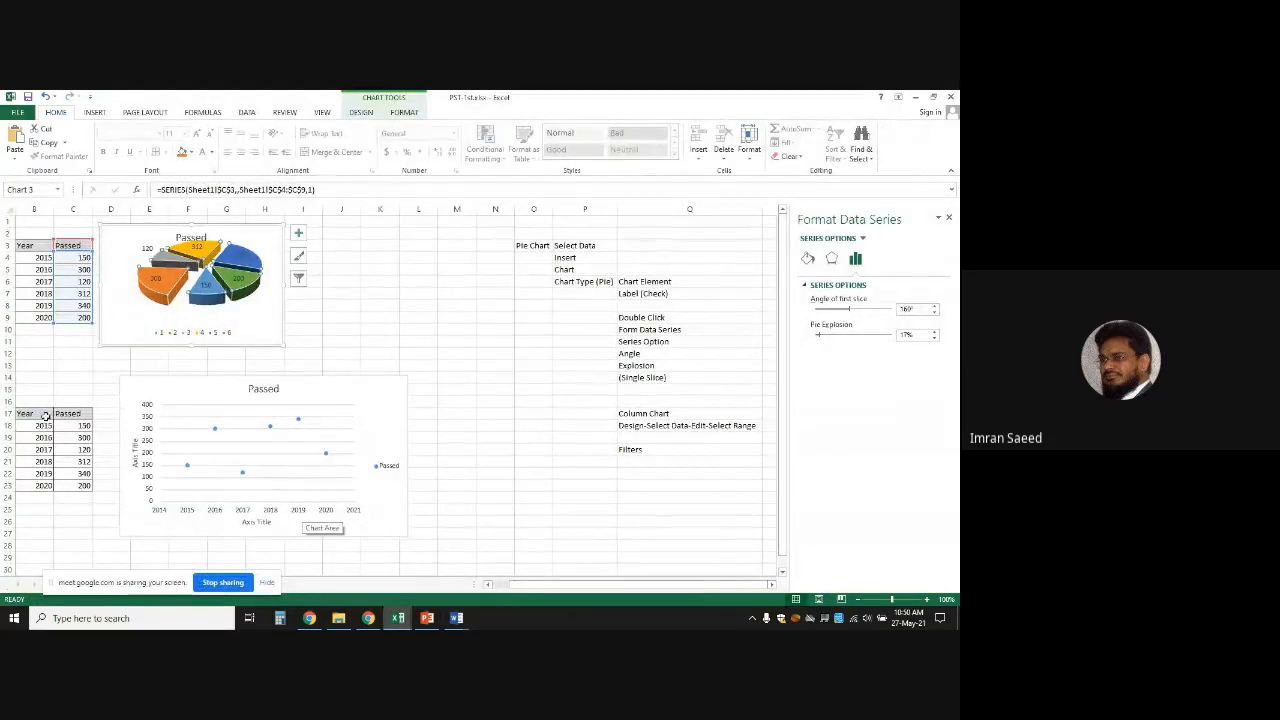
drag(45, 416, 85, 484)
key(ctrl+c)
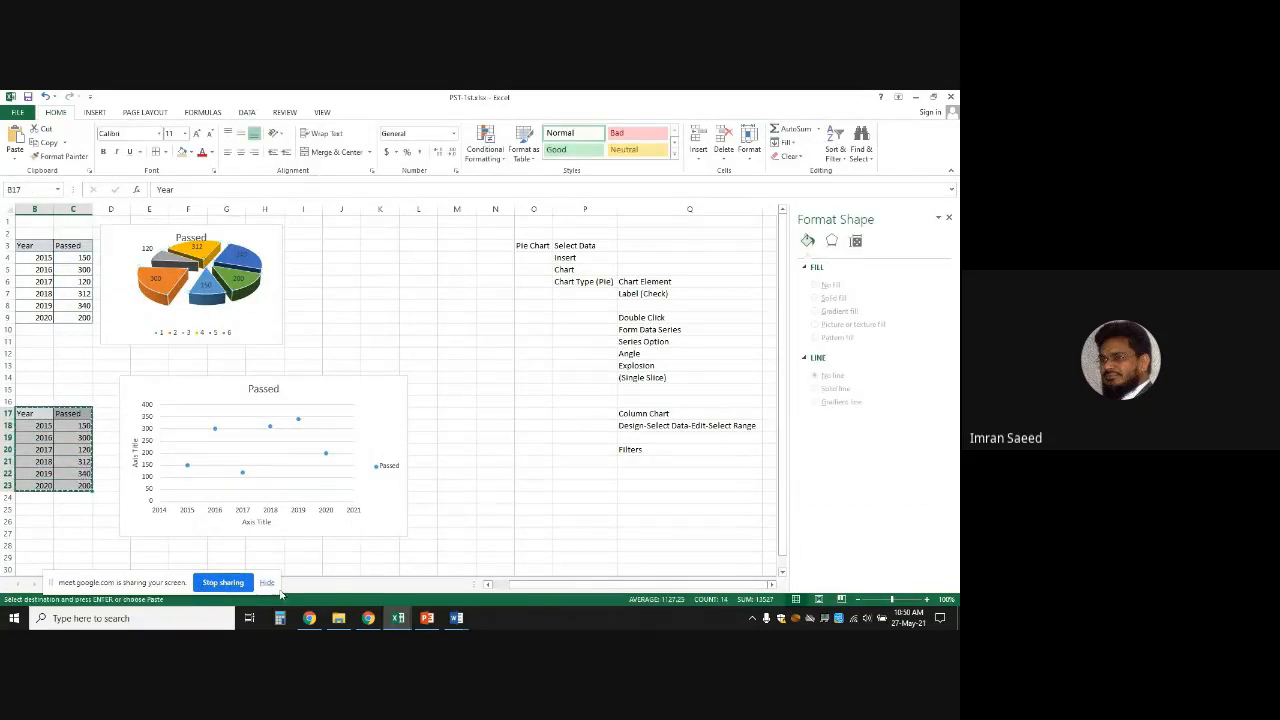
Paste it as an editable table under the pie chart in Document1, comparing it with the picture copy
click(460, 619)
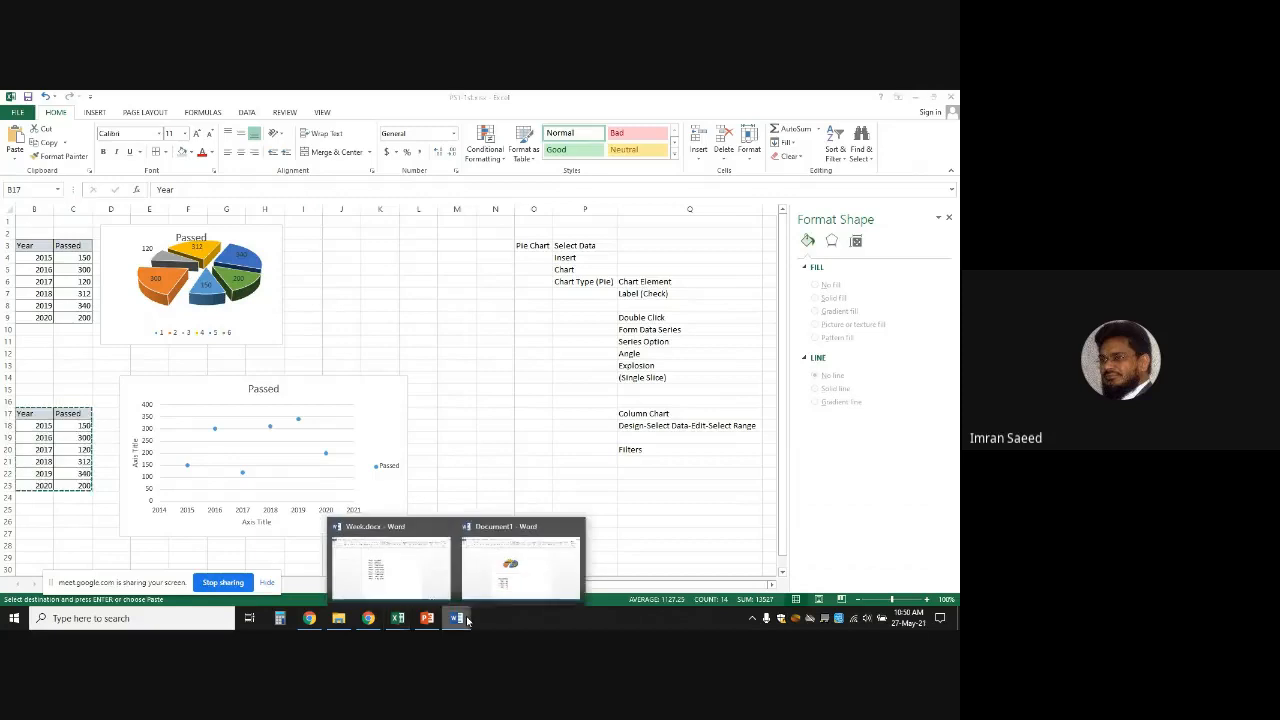
click(483, 586)
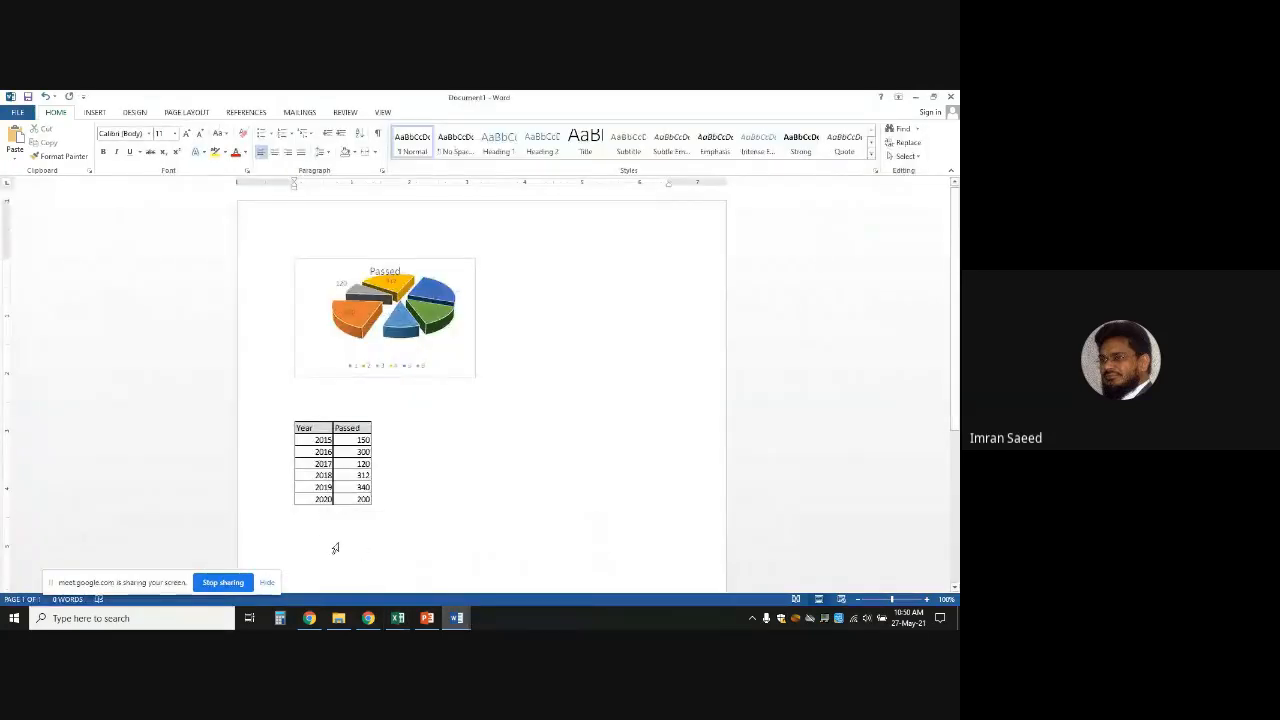
click(335, 548)
click(354, 395)
key(ctrl+v)
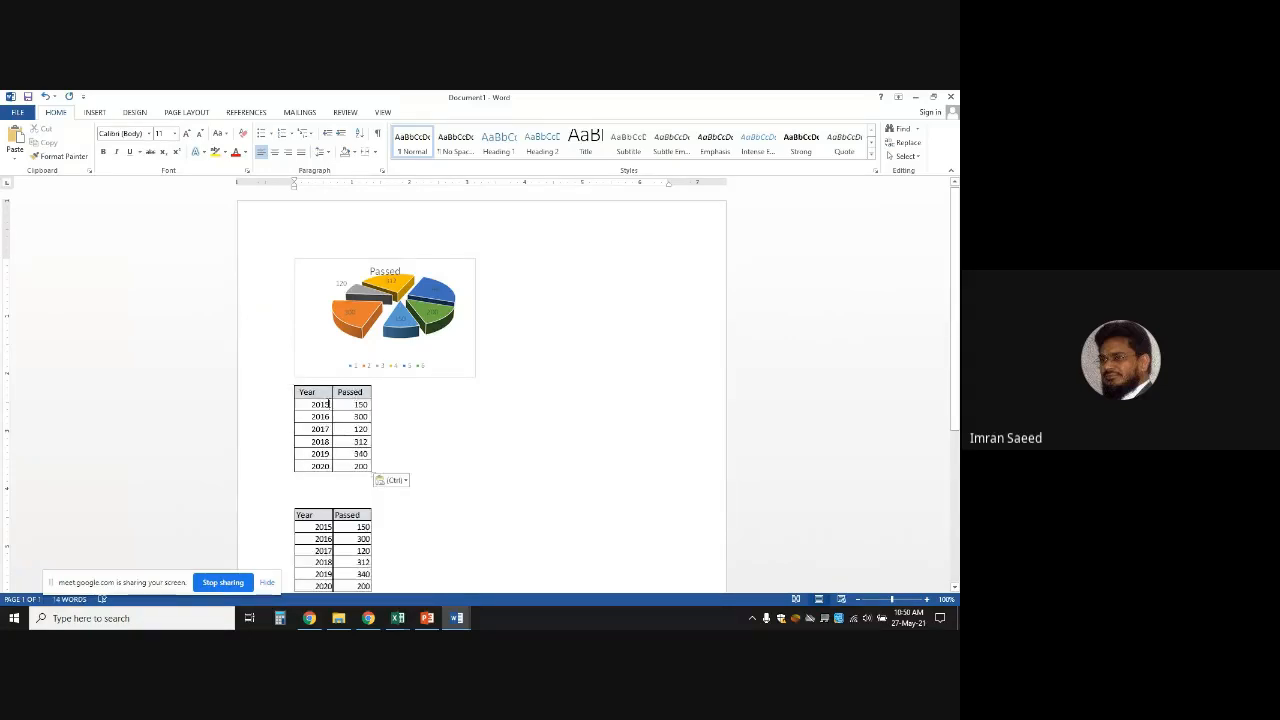
double_click(330, 404)
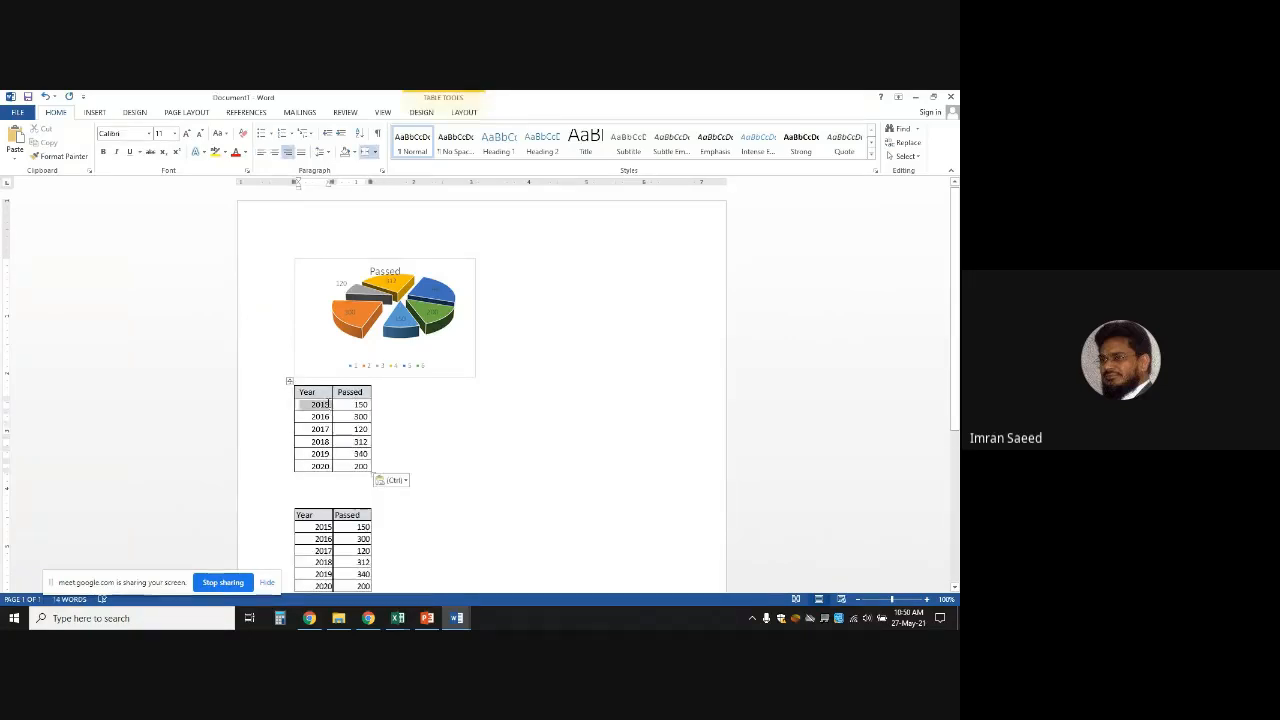
click(315, 528)
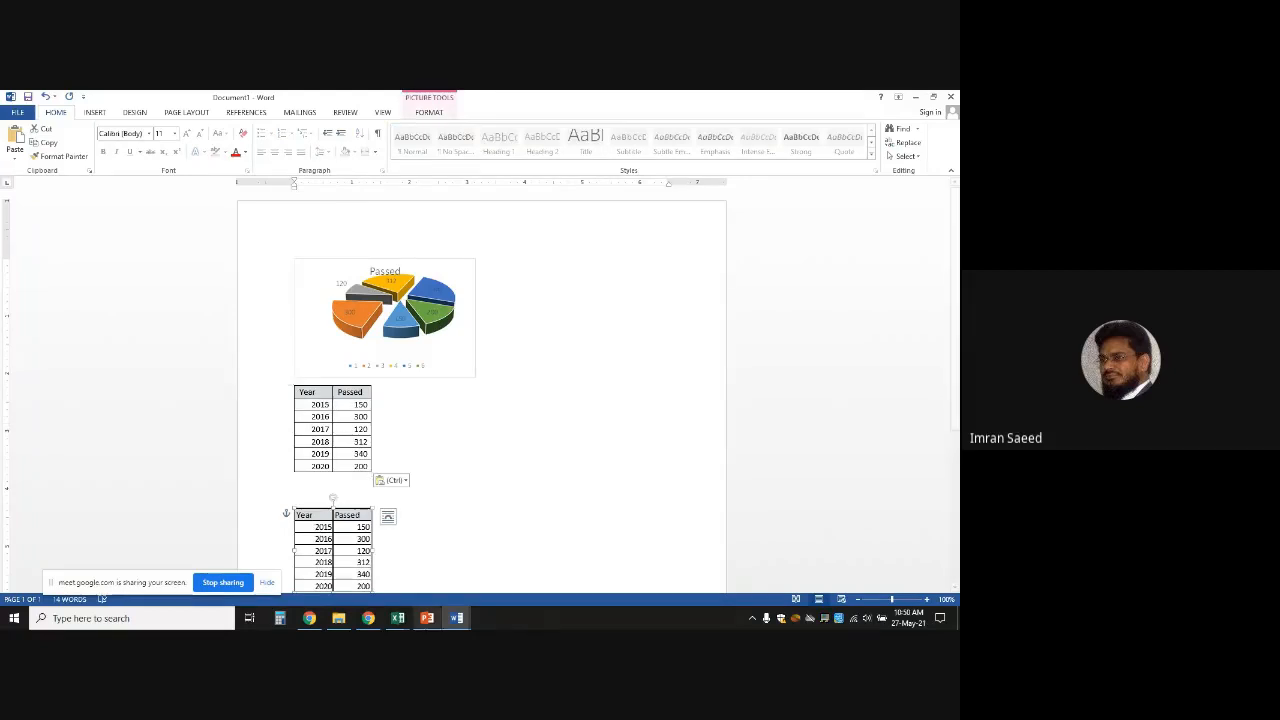
click(399, 618)
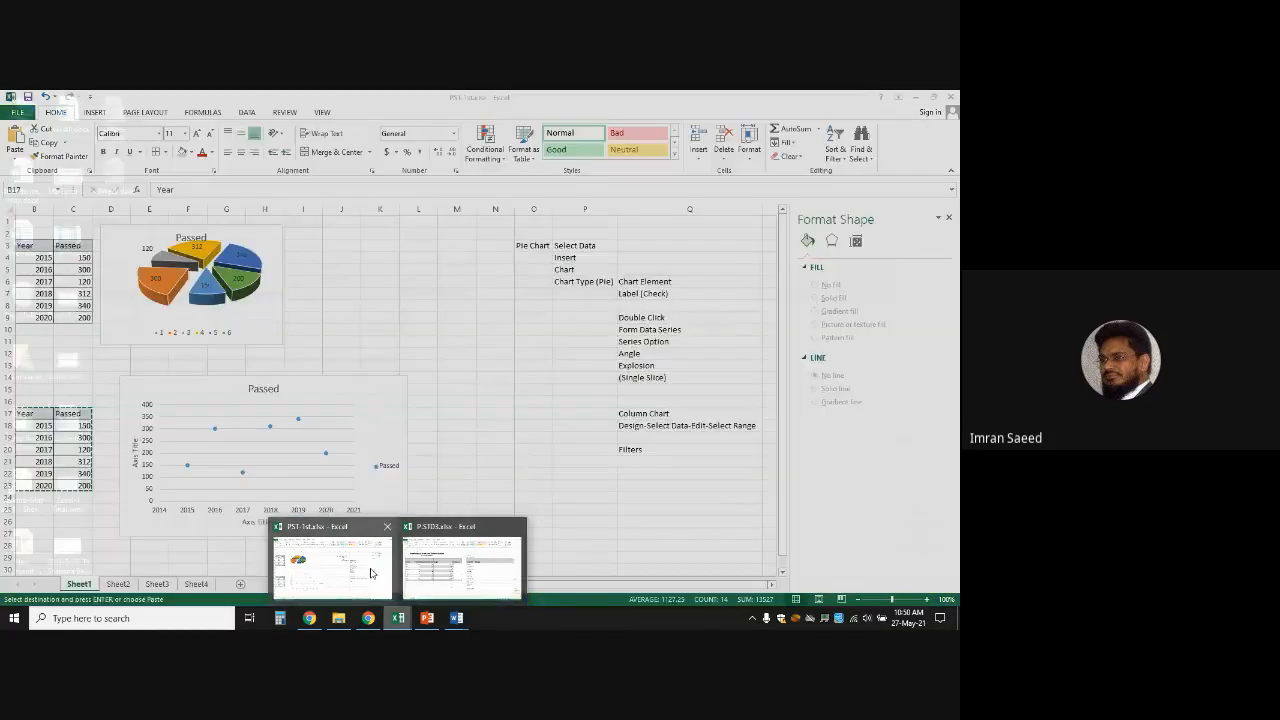
In PST-1st.xlsx, drag the Passed pie chart right to sit over columns F–K
click(368, 571)
click(267, 264)
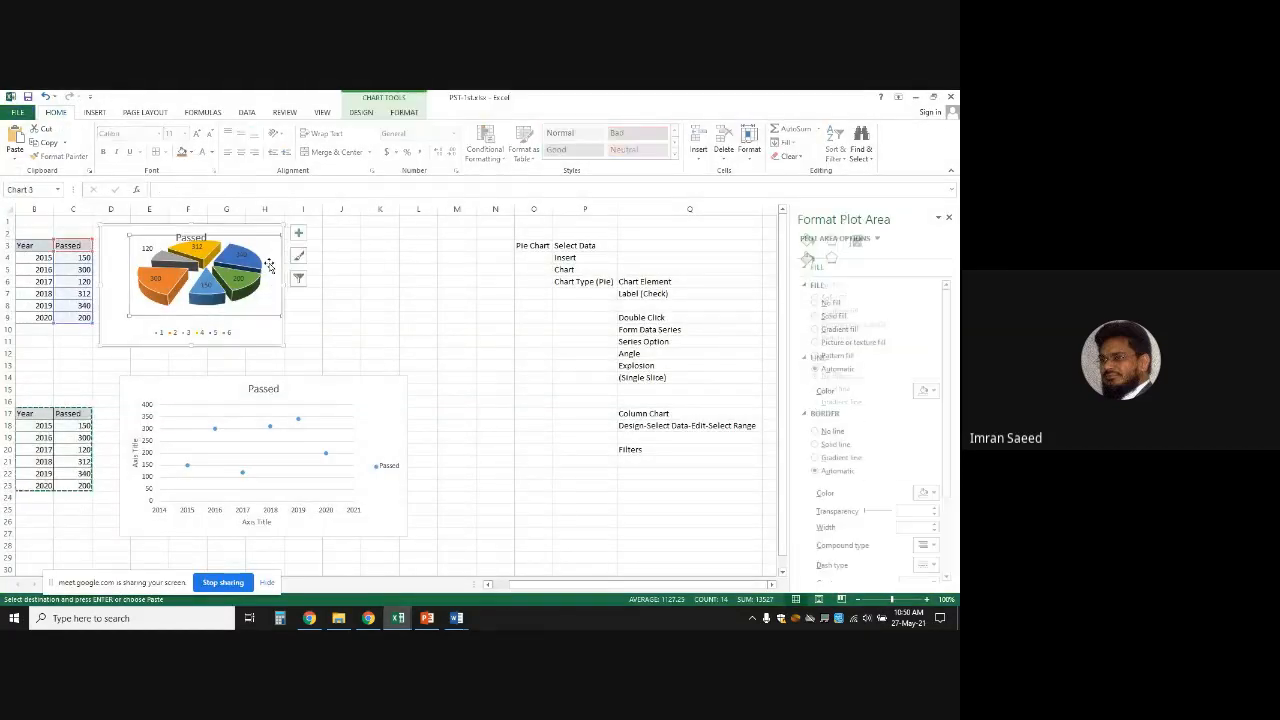
drag(266, 244, 397, 236)
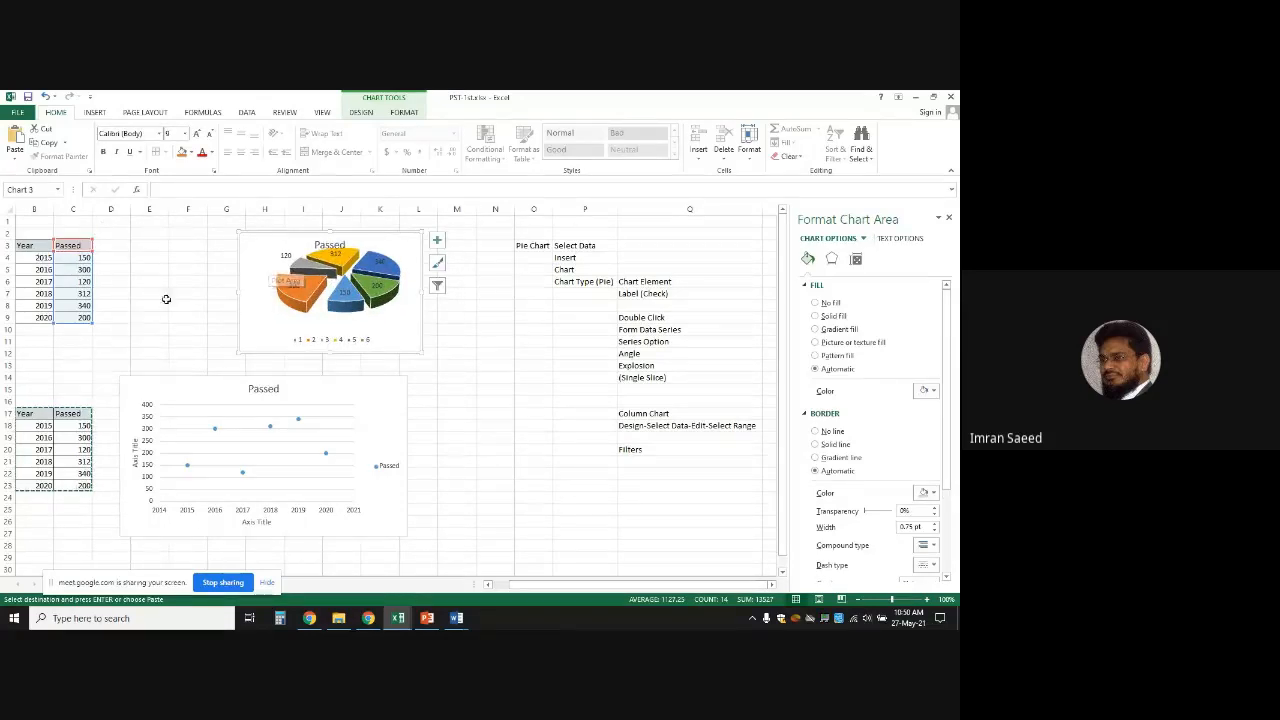
click(541, 363)
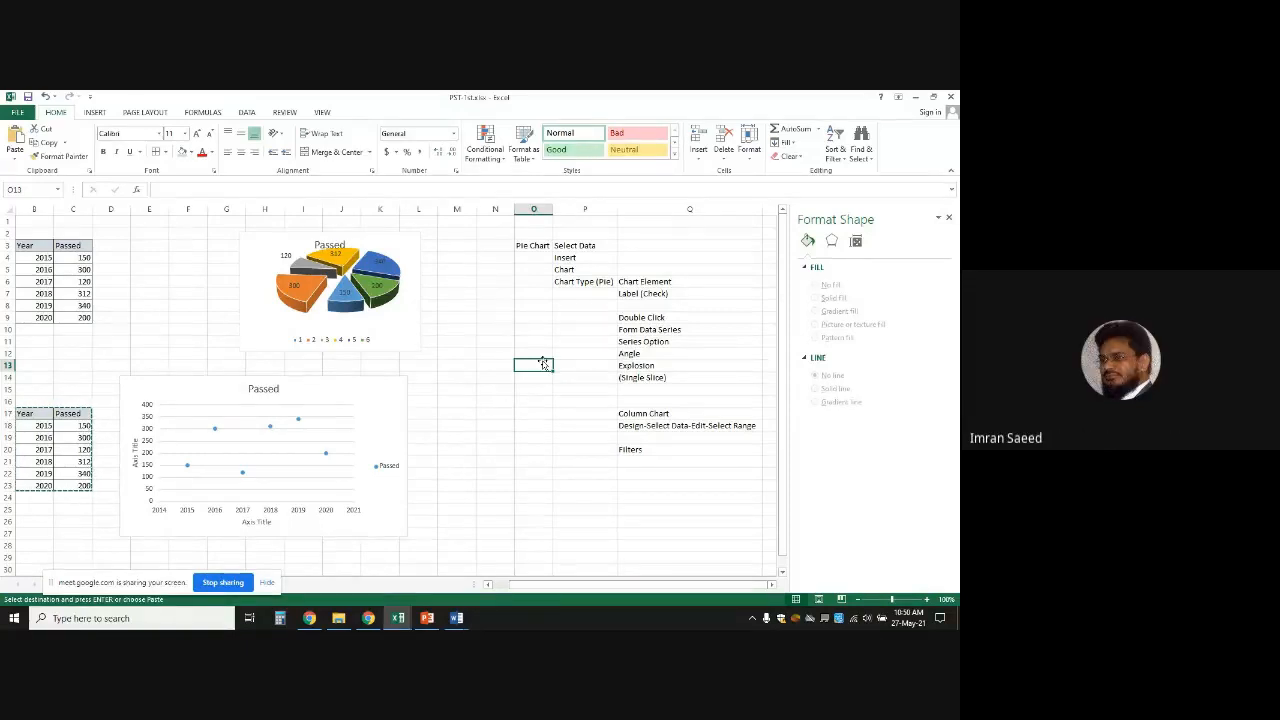
Type six first names into E5:E10, repeating the E5 name in E10
click(155, 268)
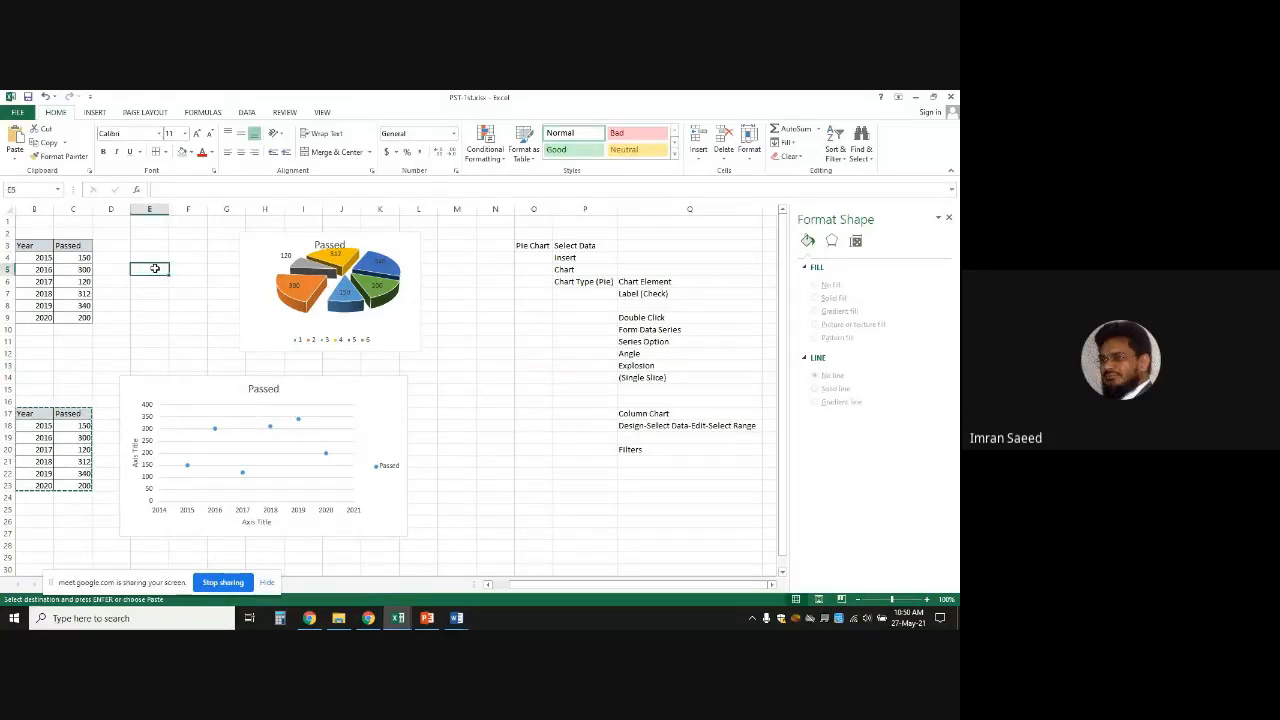
text(zubair)
key(Return)
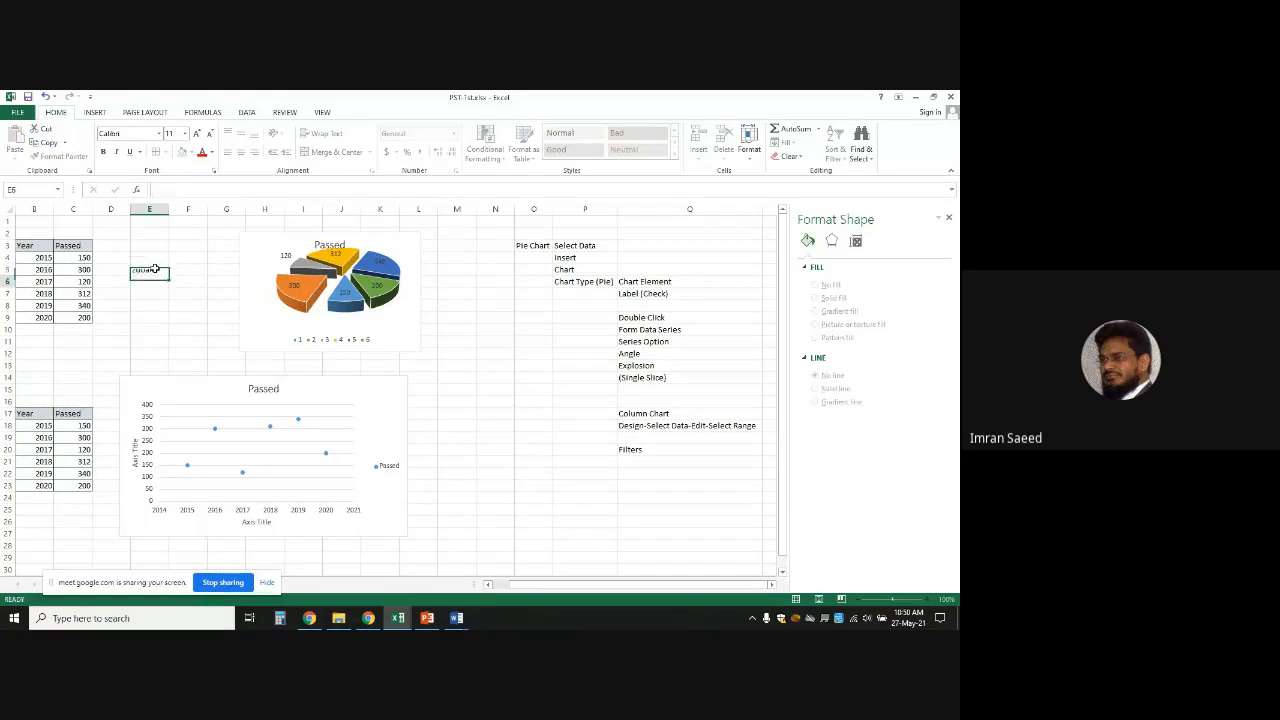
key(Return)
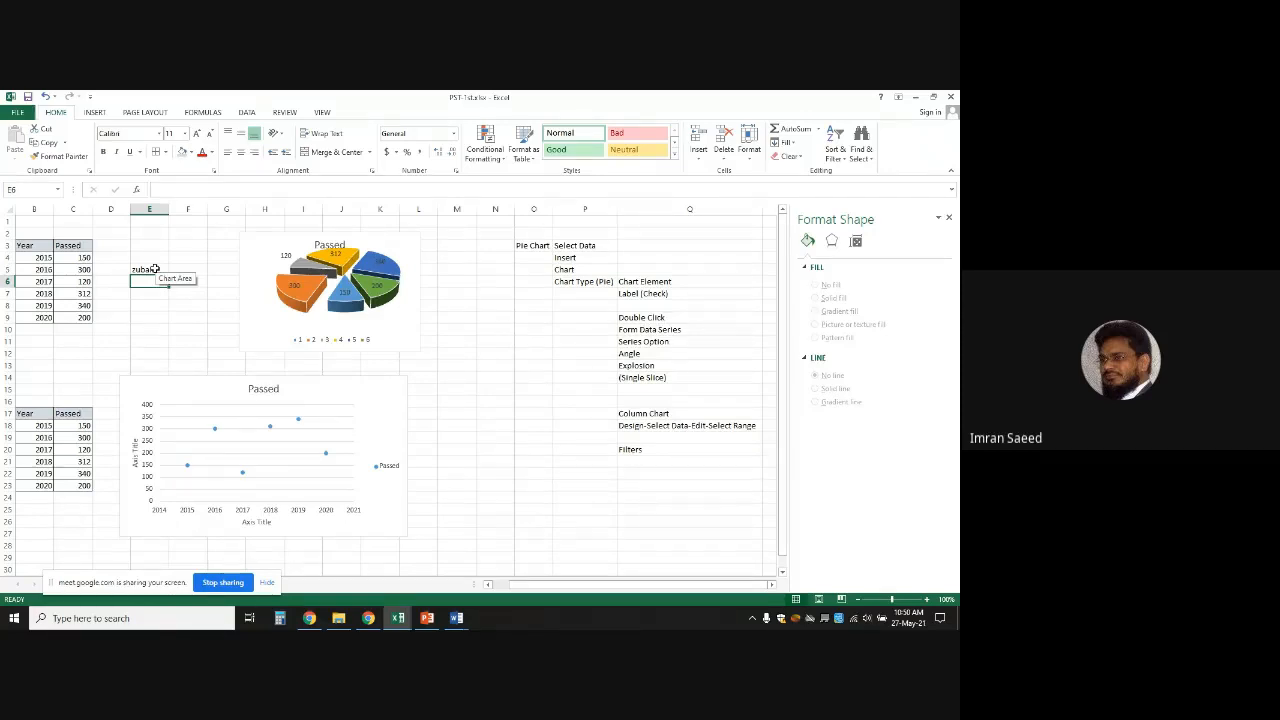
text(abid)
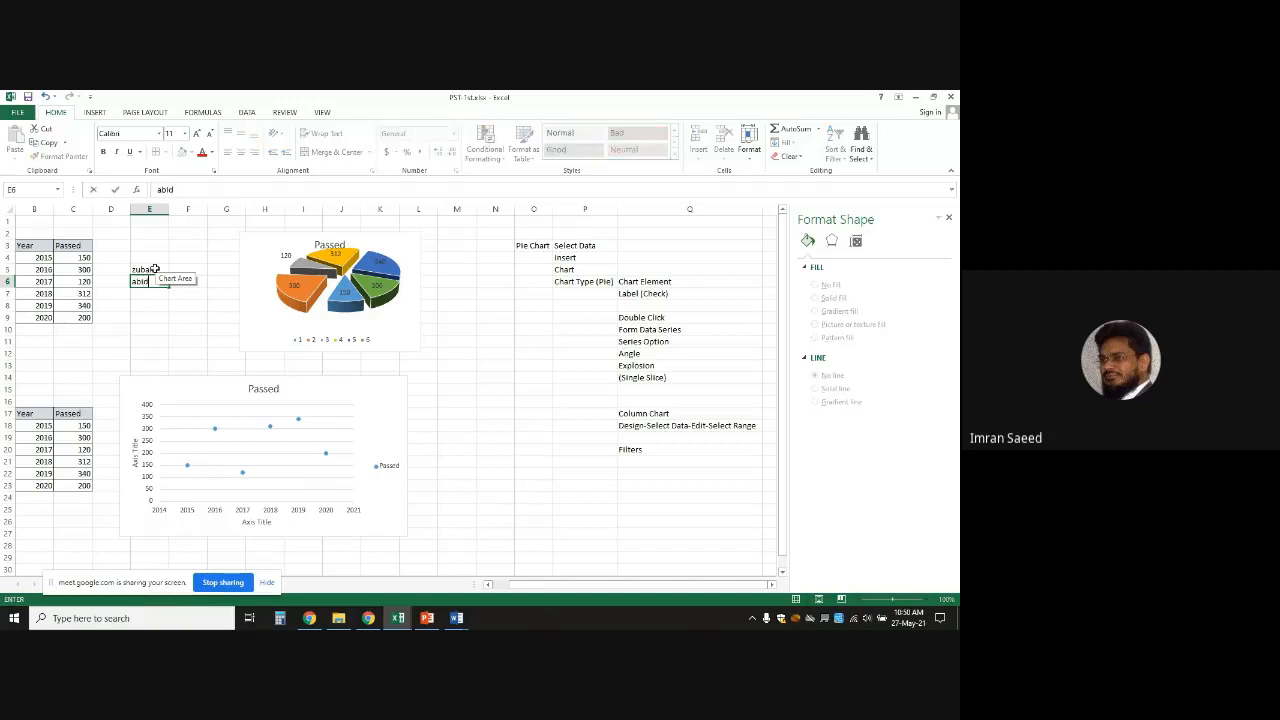
key(Return)
text(zahid)
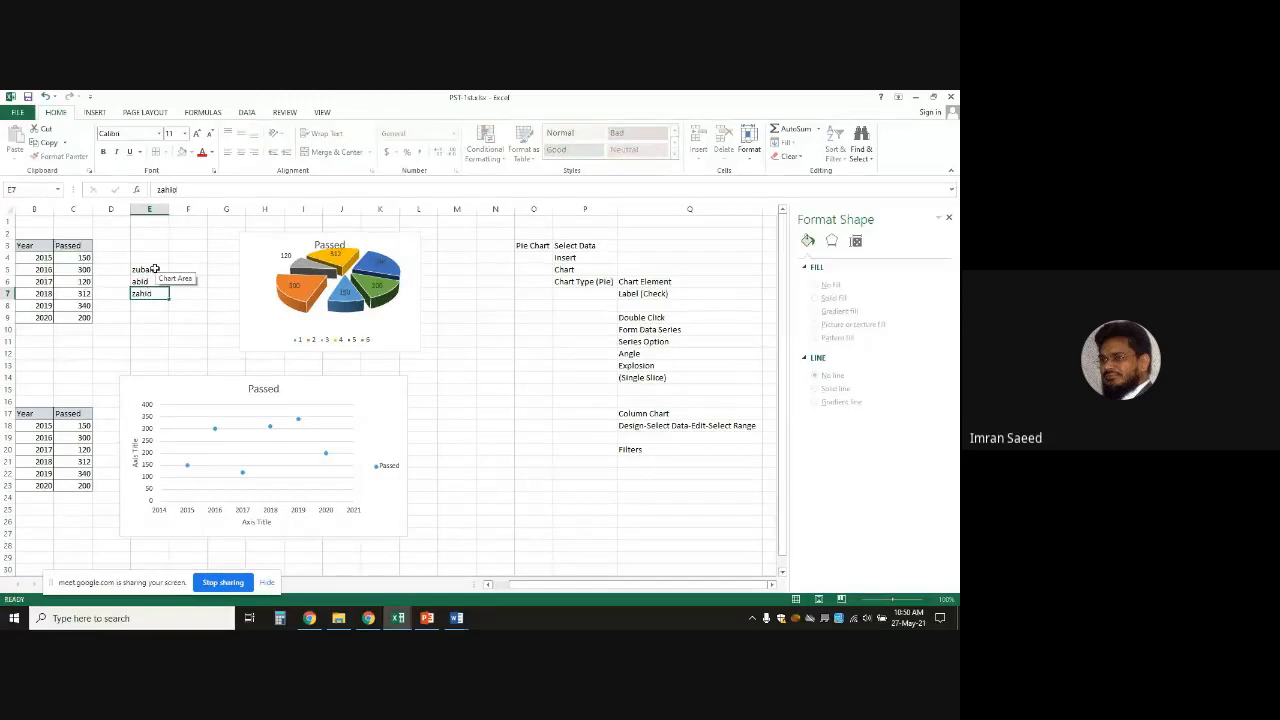
key(Return)
text(umar)
key(Return)
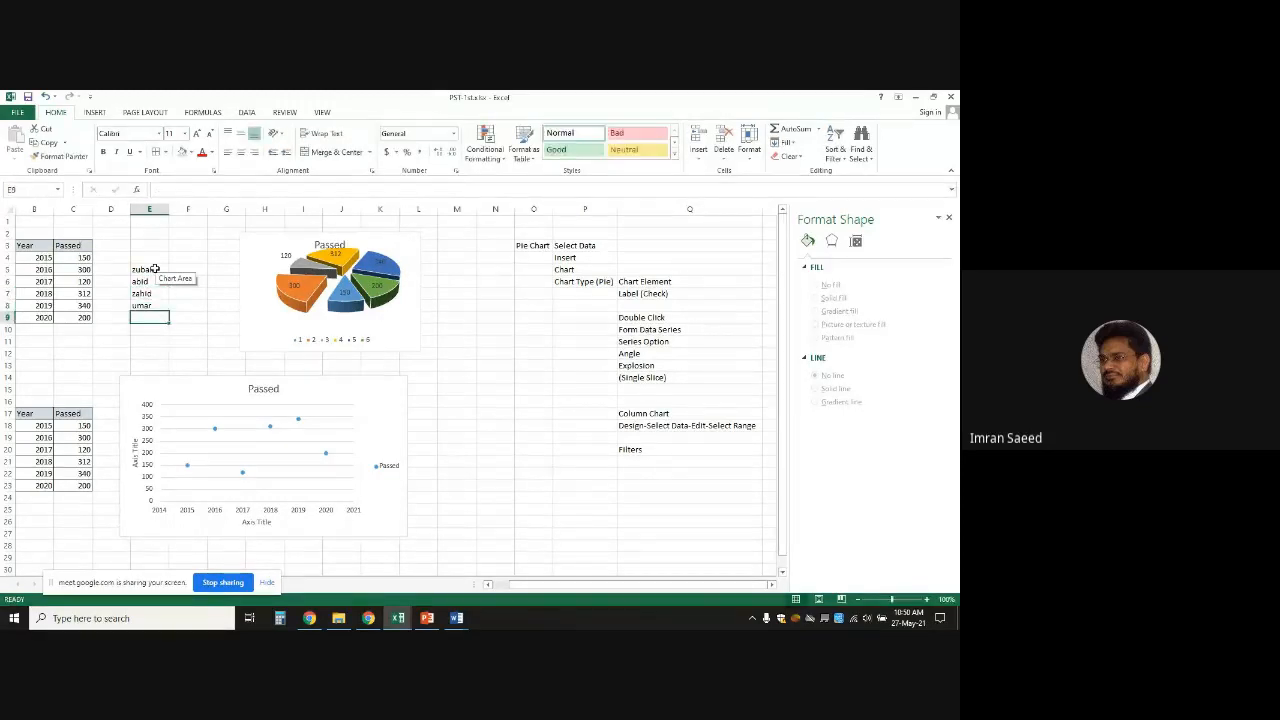
text(nasir)
key(Return)
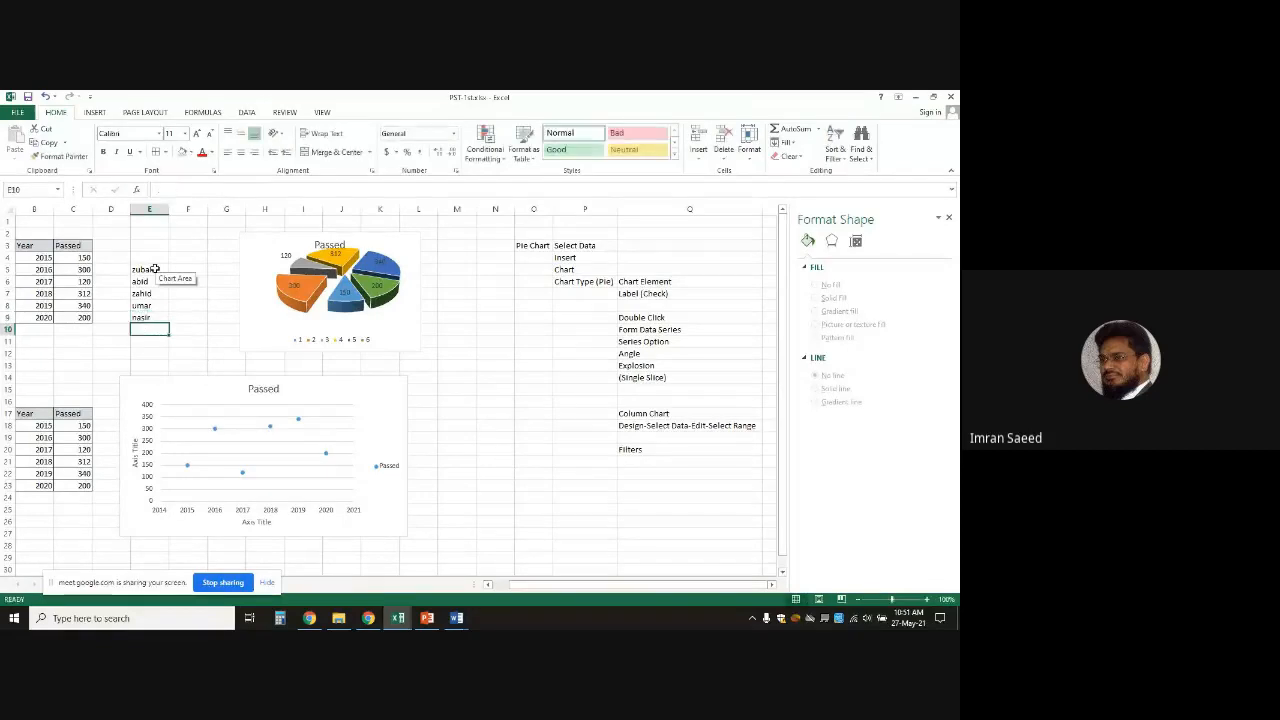
text(zubair)
key(Return)
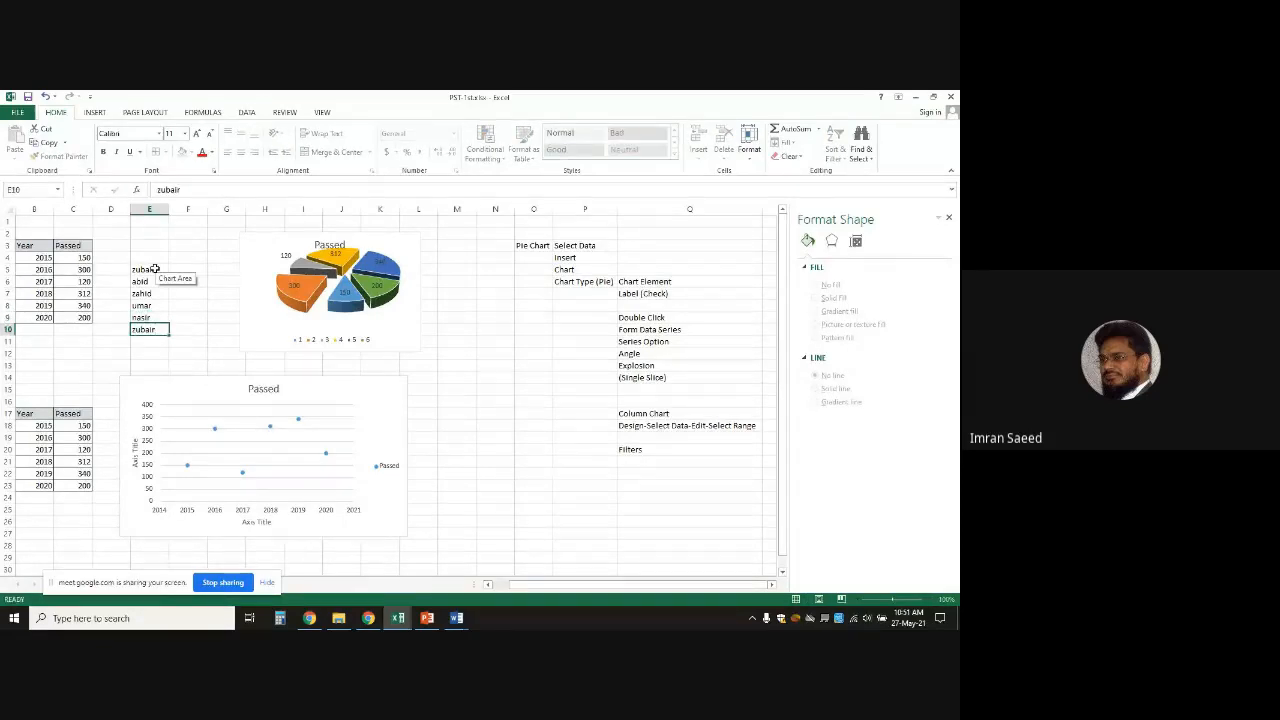
click(35, 376)
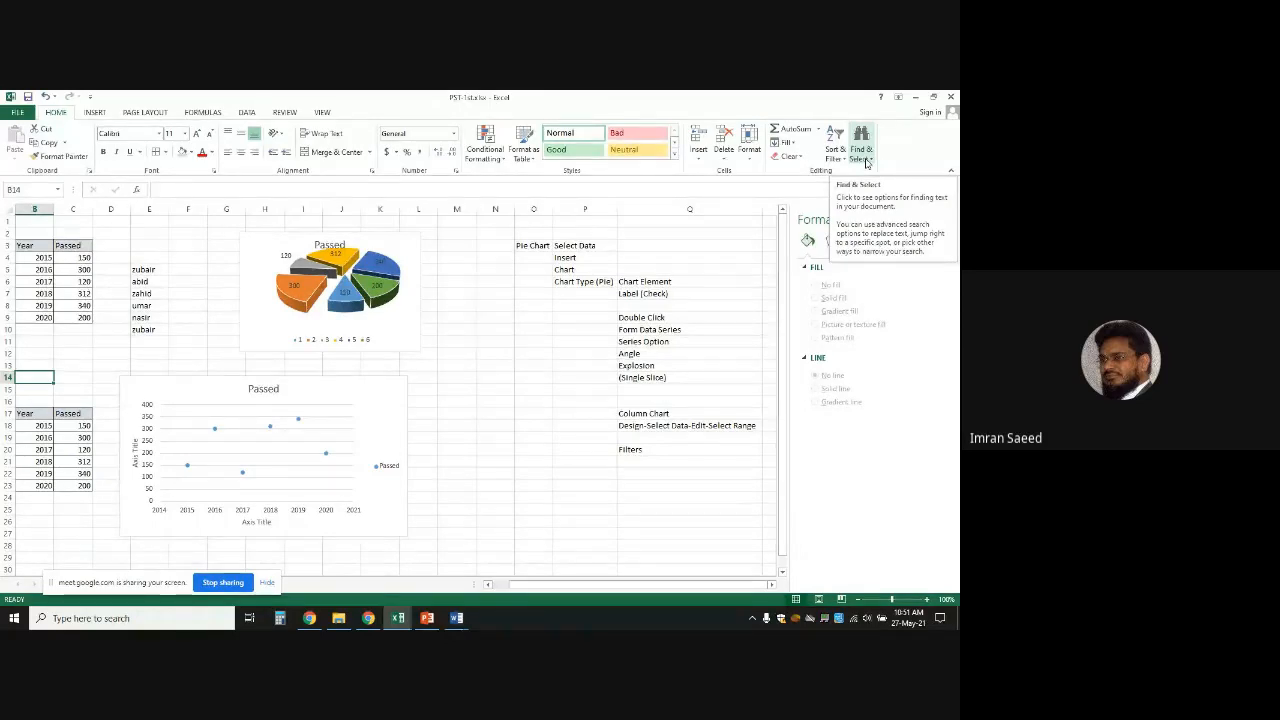
click(866, 161)
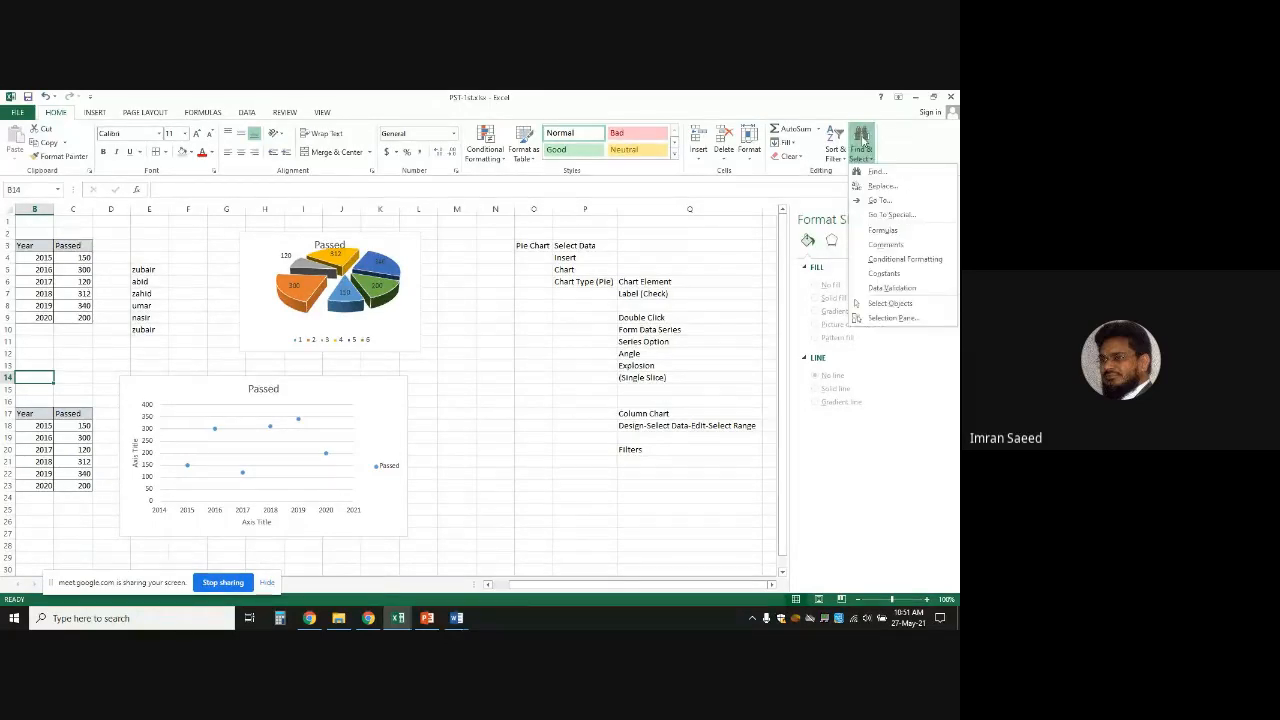
click(420, 452)
click(498, 377)
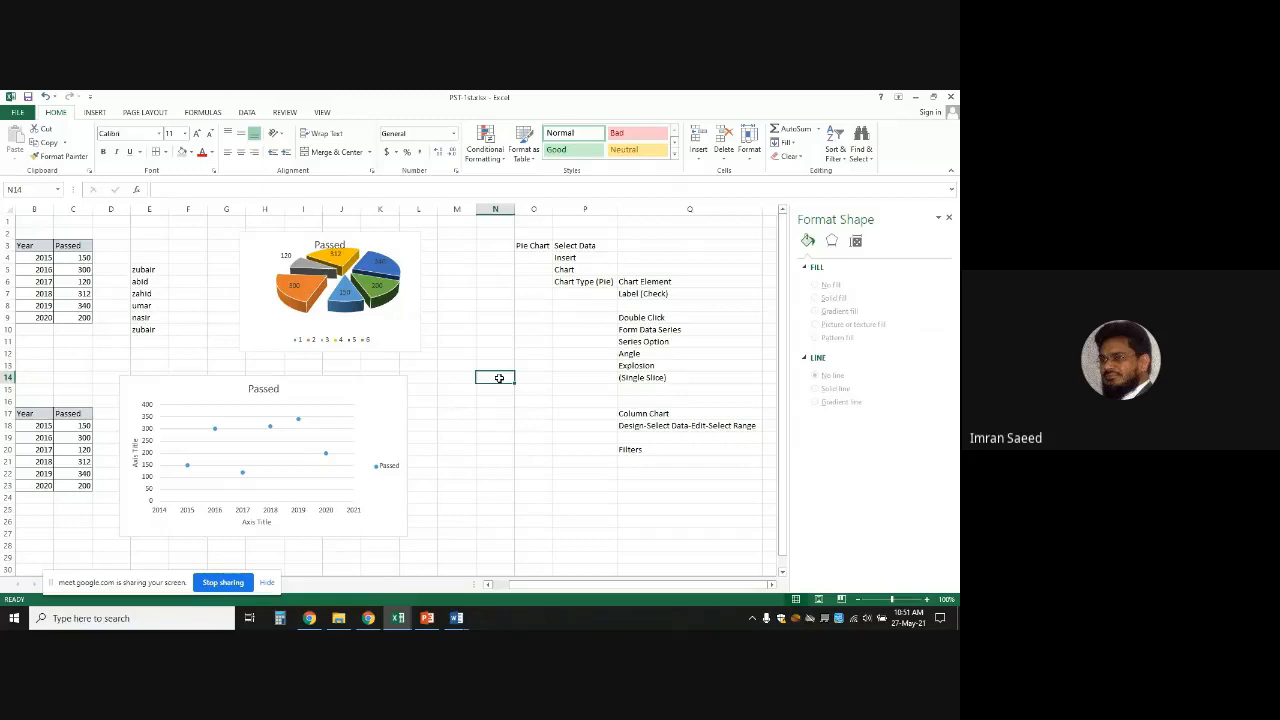
key(ctrl+f)
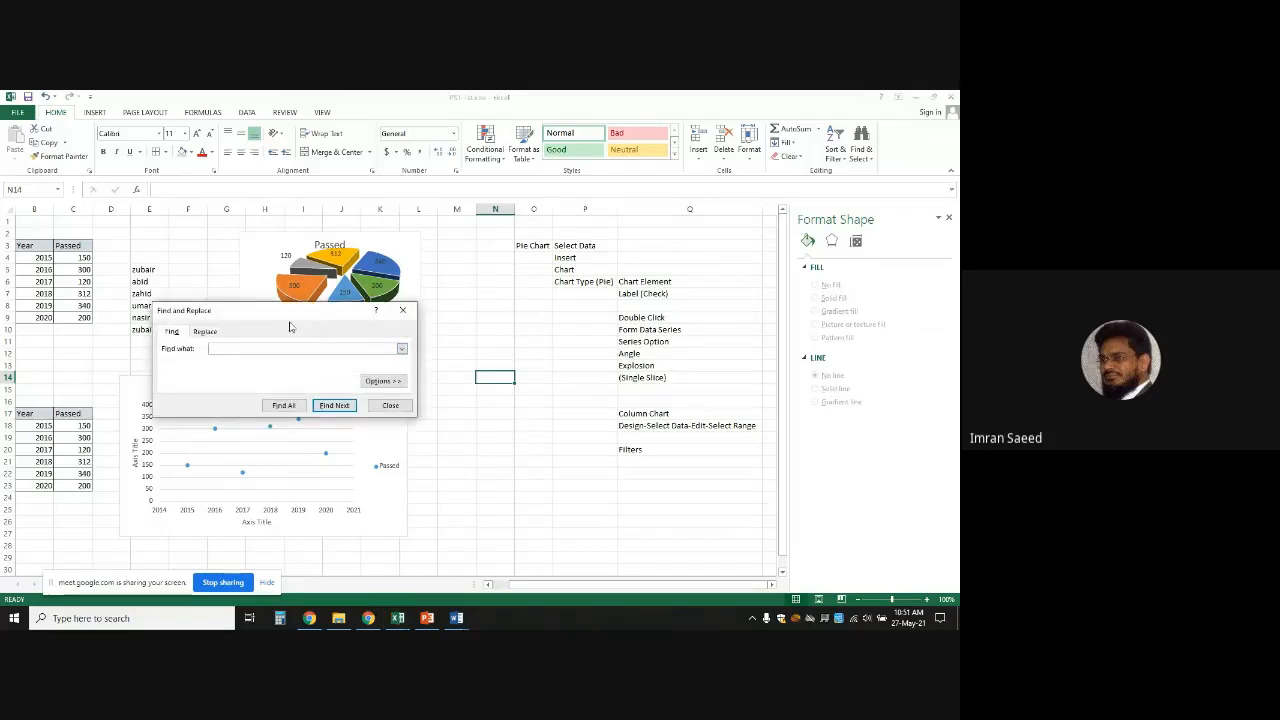
drag(288, 320, 469, 317)
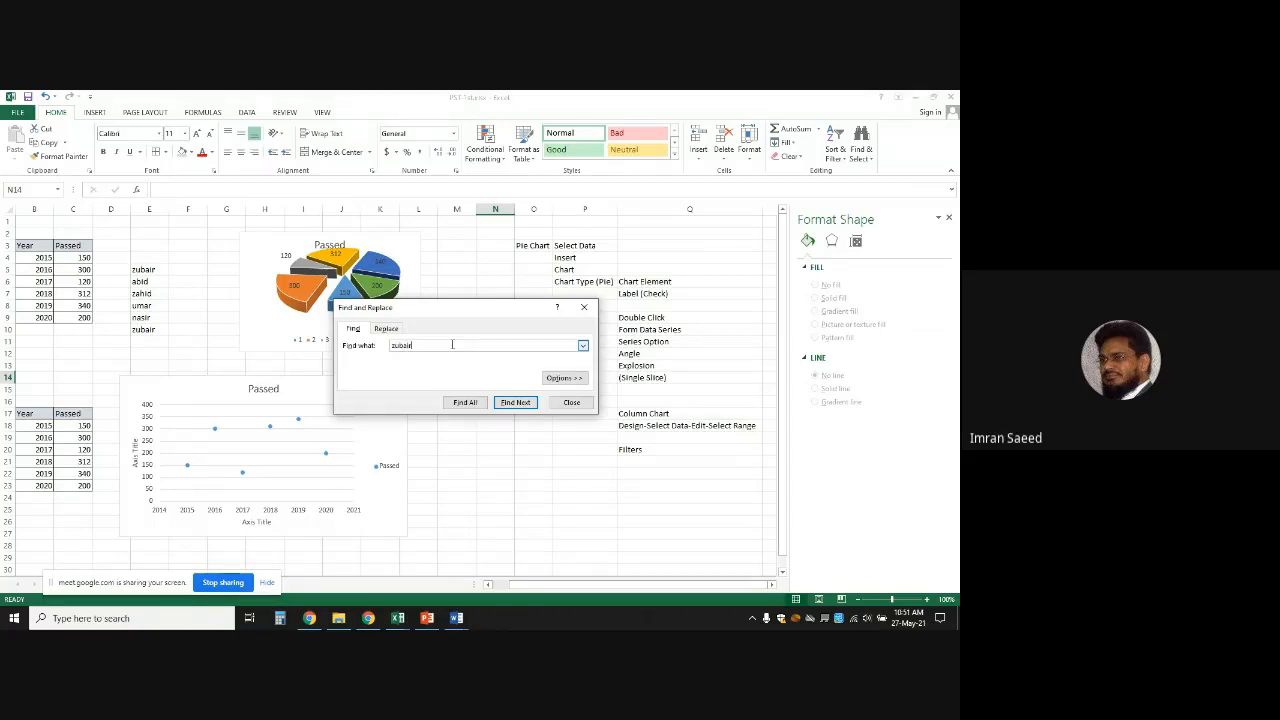
text(zubair)
click(515, 402)
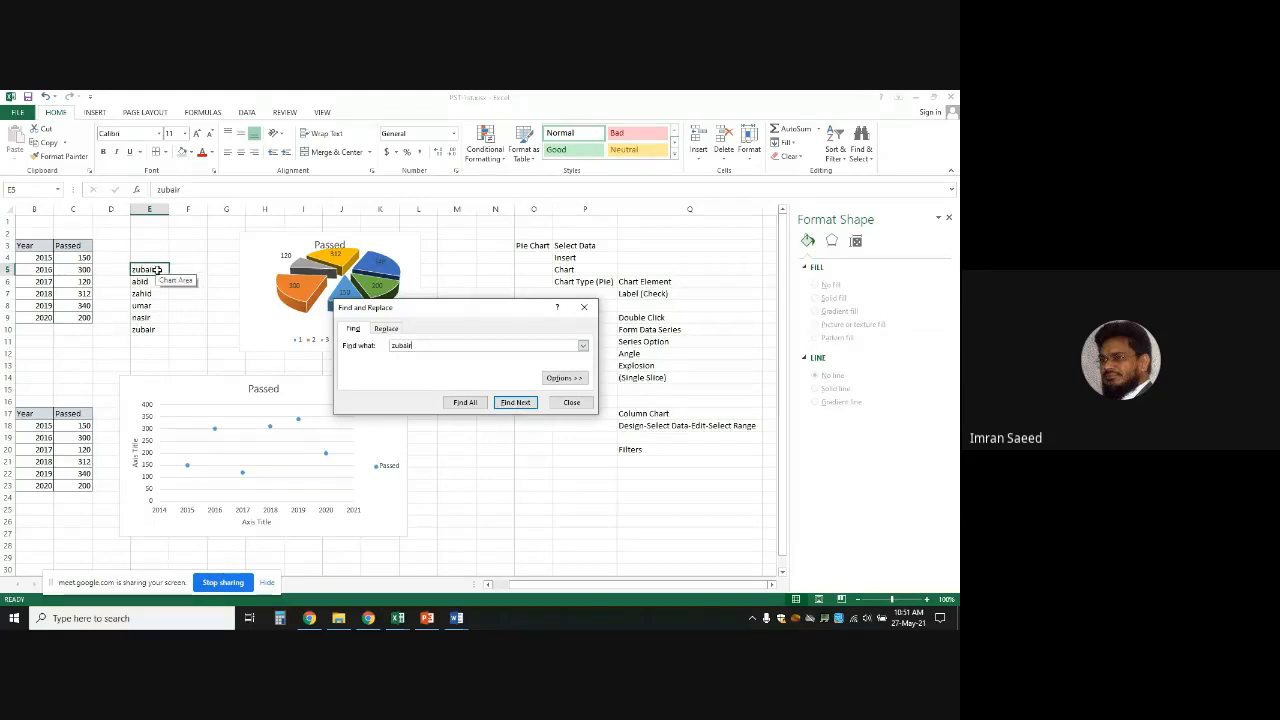
click(515, 402)
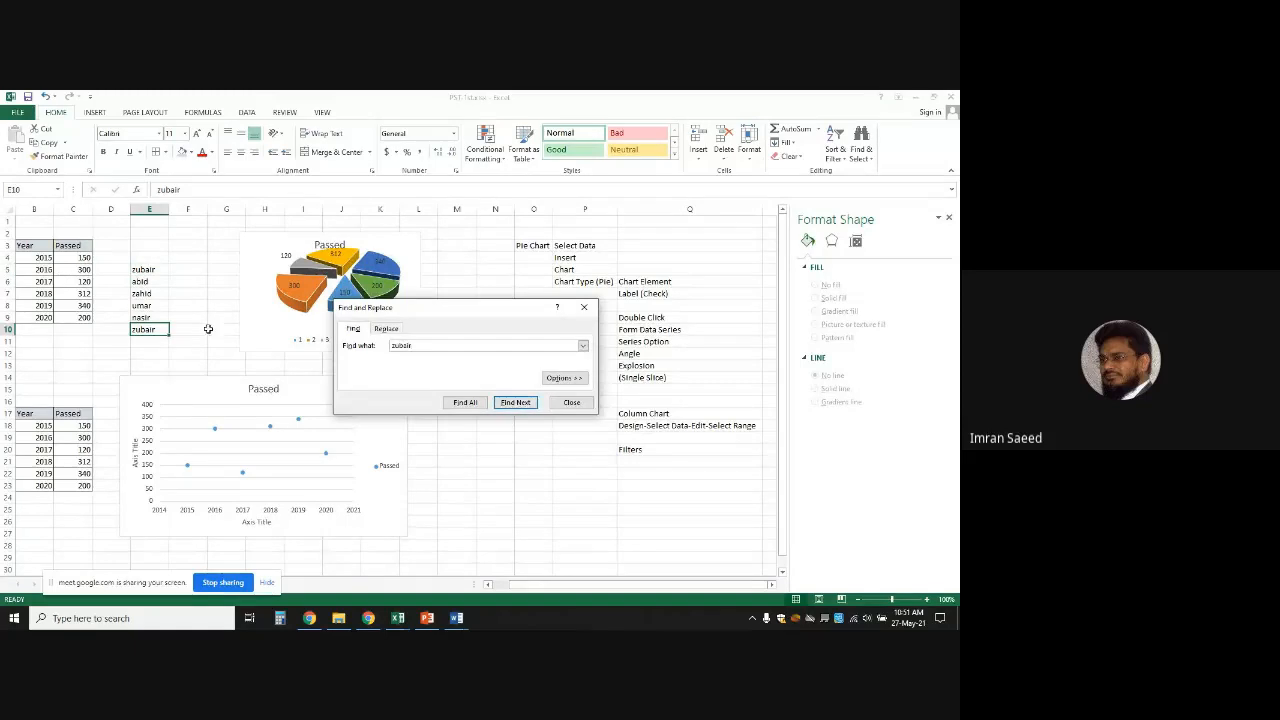
click(517, 402)
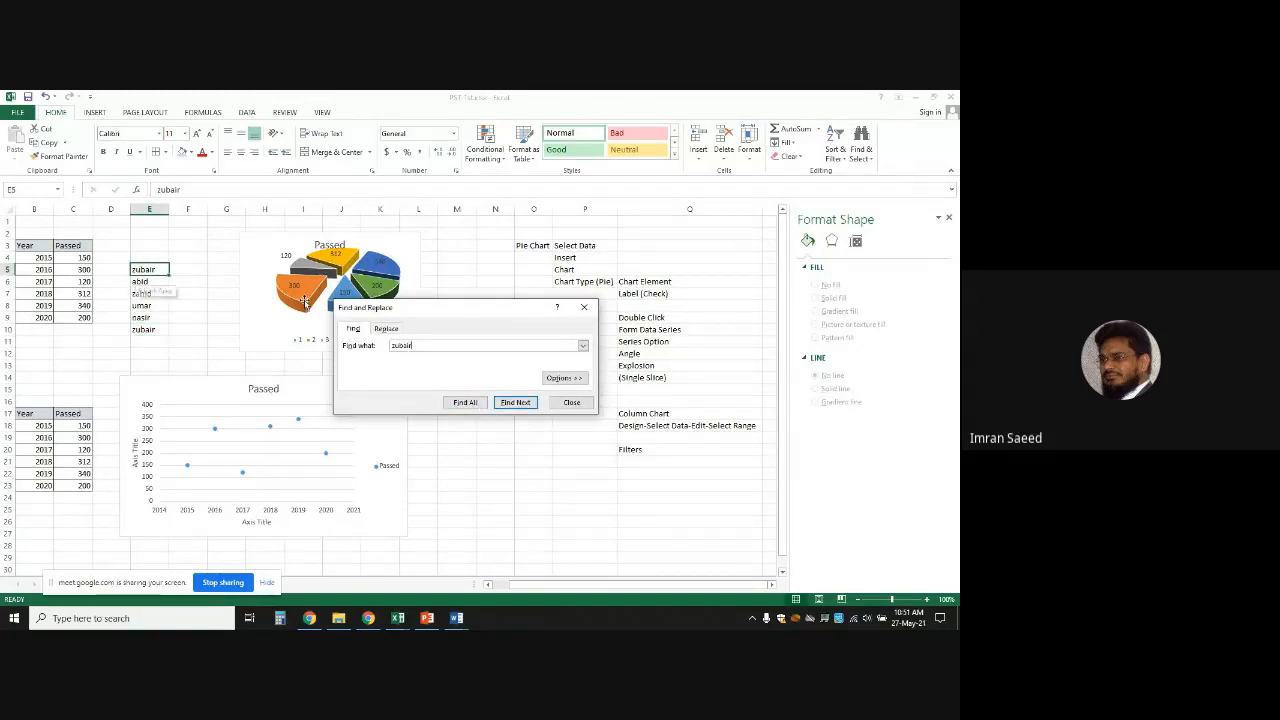
double_click(434, 344)
click(434, 344)
double_click(434, 344)
click(434, 344)
double_click(434, 344)
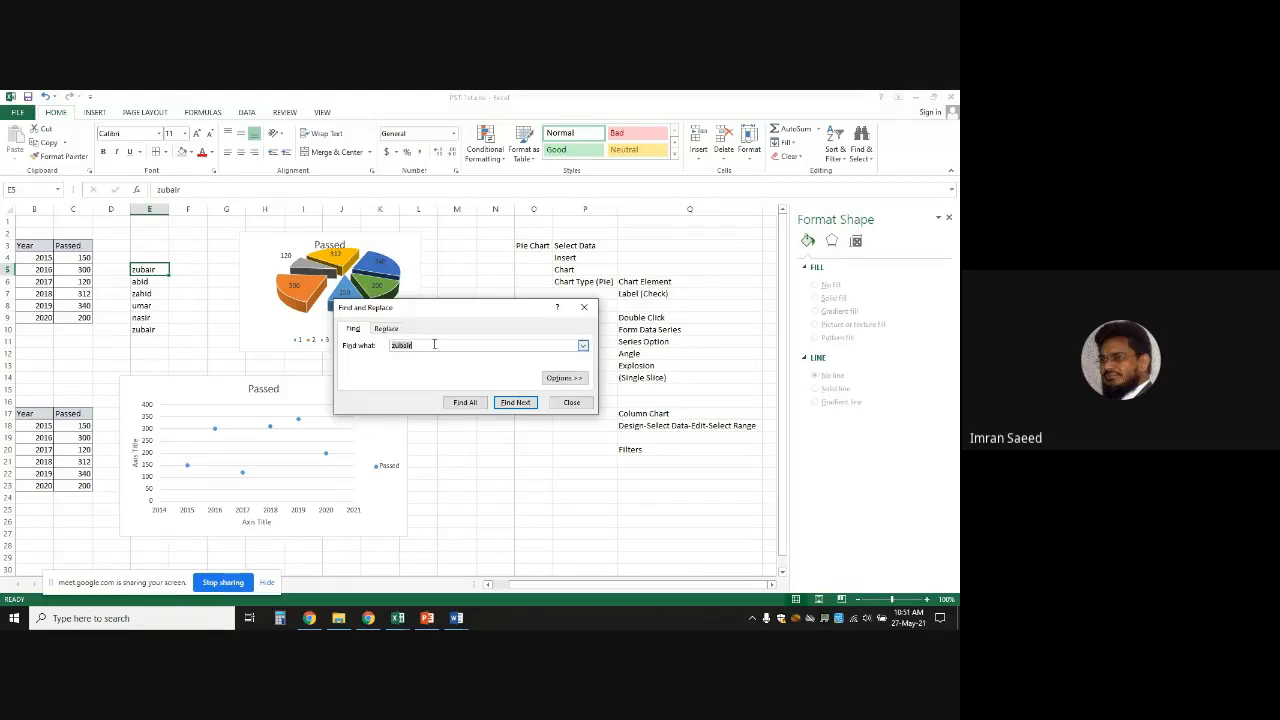
key(BackSpace)
text(120)
click(515, 402)
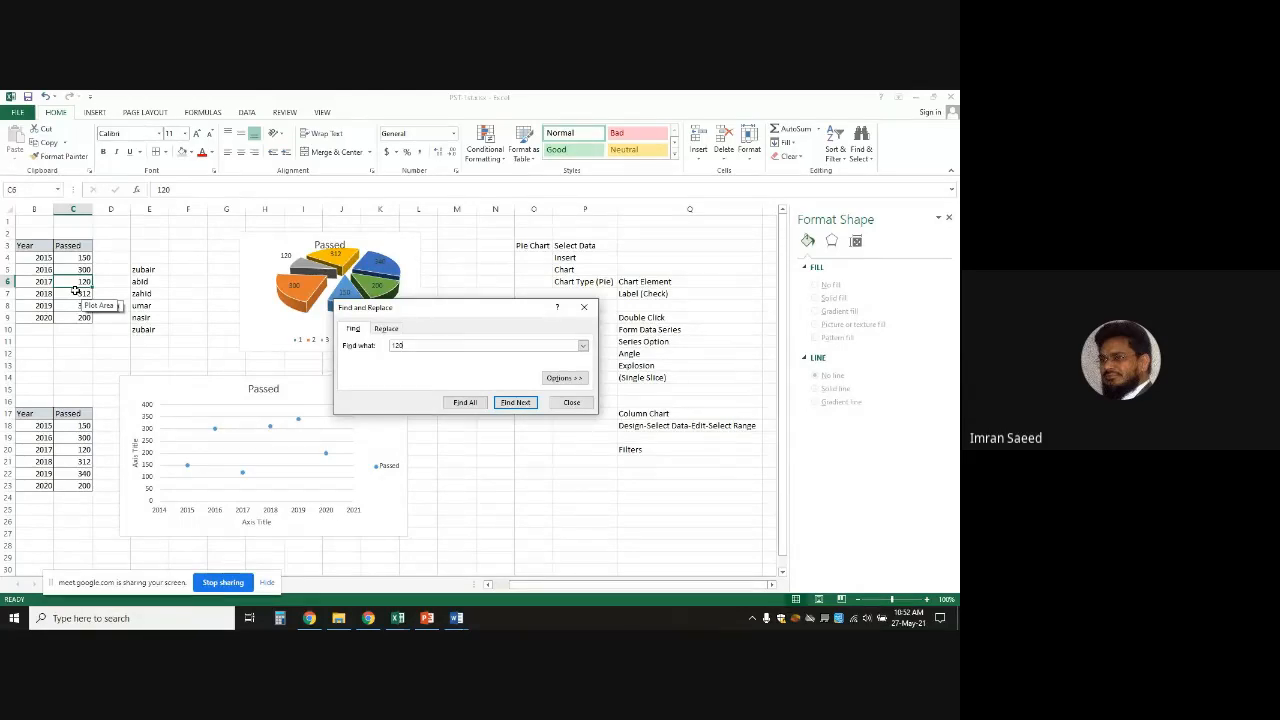
click(572, 403)
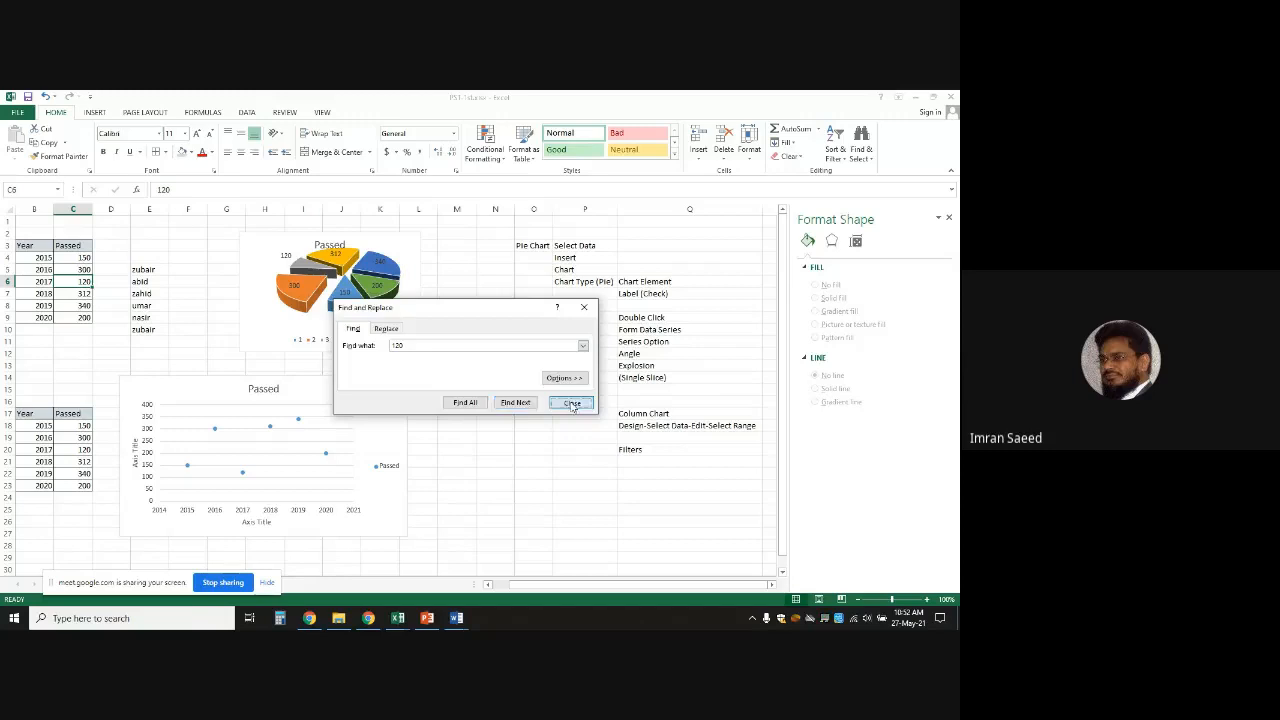
Open Find & Select > Replace, set Find what to 2, and begin typing the full name replacement
click(865, 157)
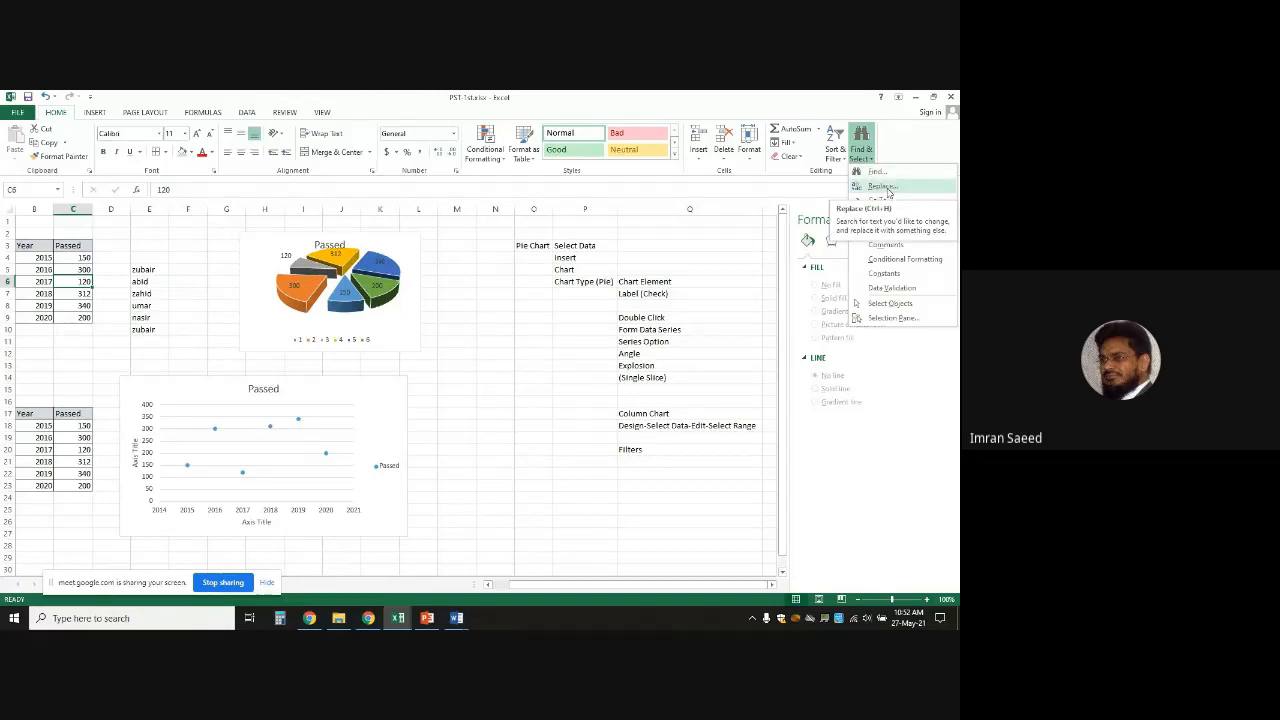
click(882, 187)
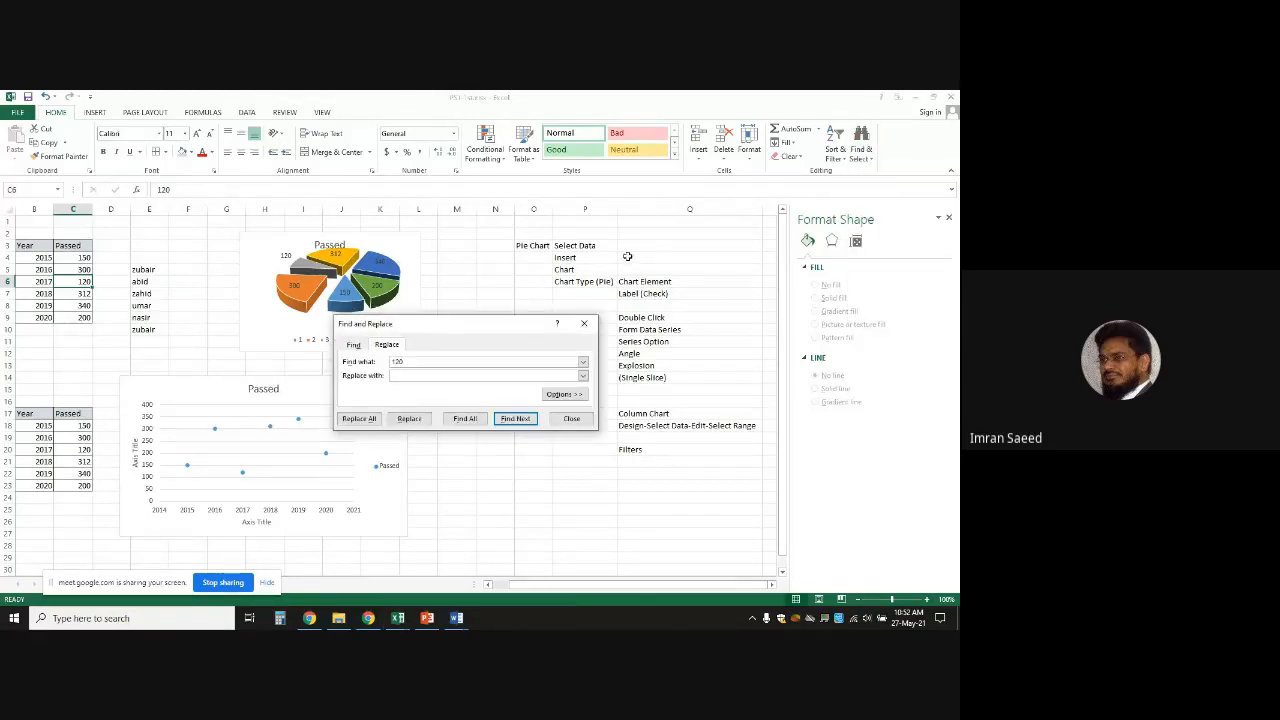
double_click(419, 361)
text(2)
click(421, 375)
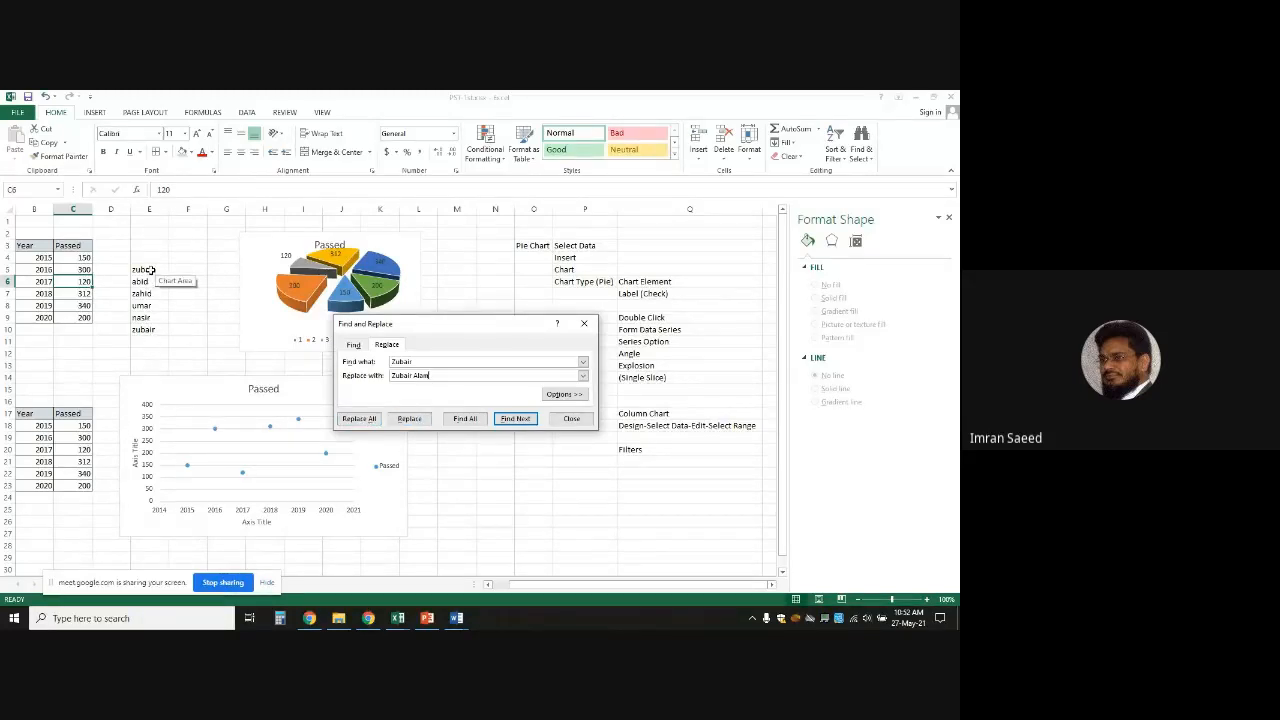
click(360, 420)
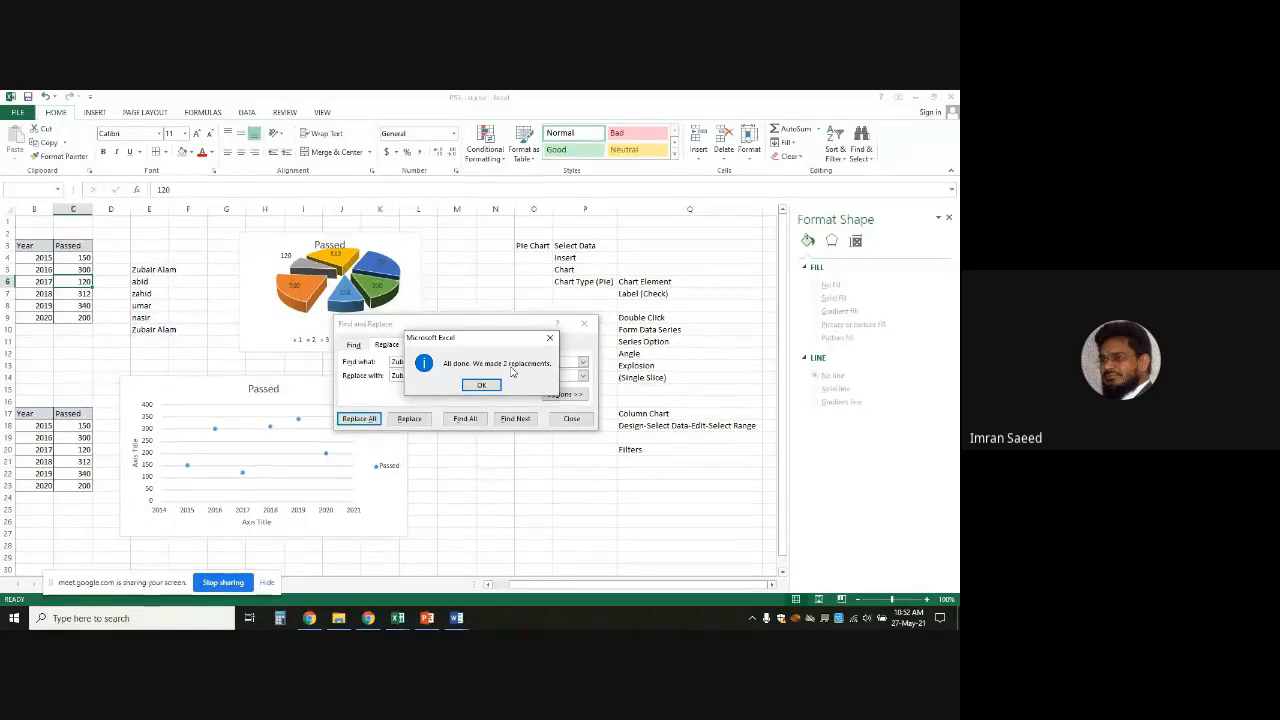
click(481, 386)
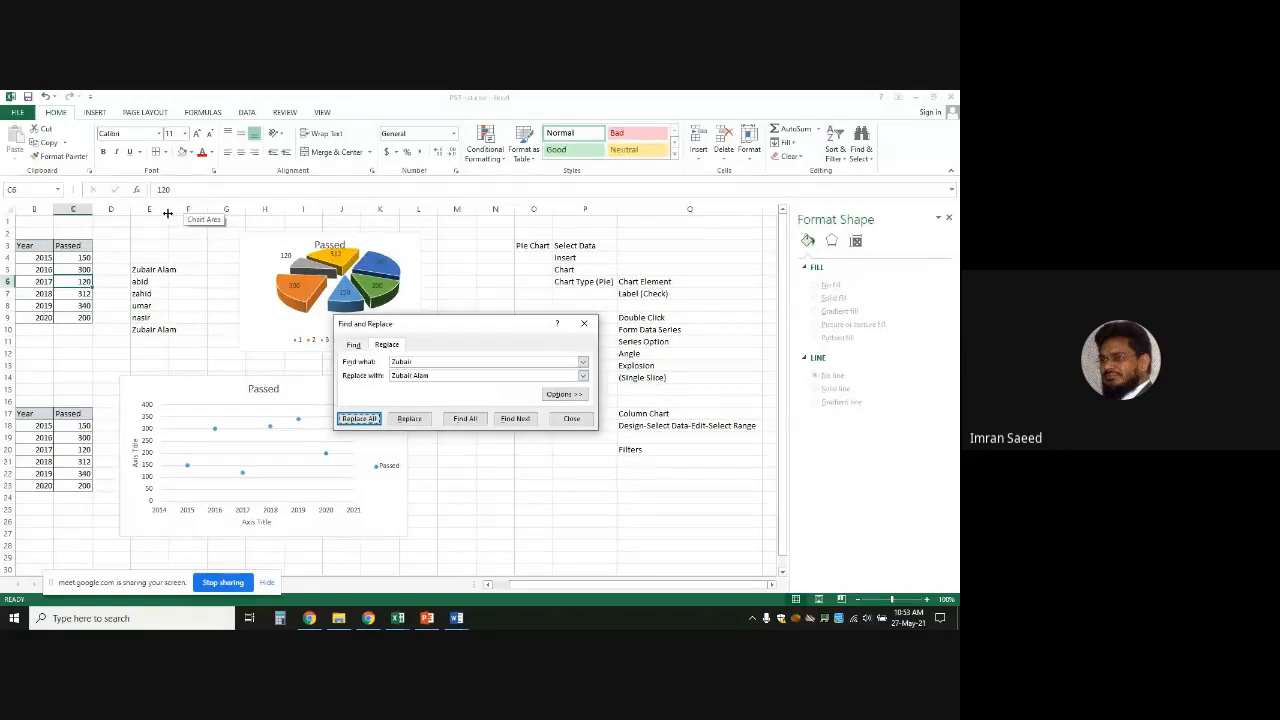
drag(168, 211, 200, 211)
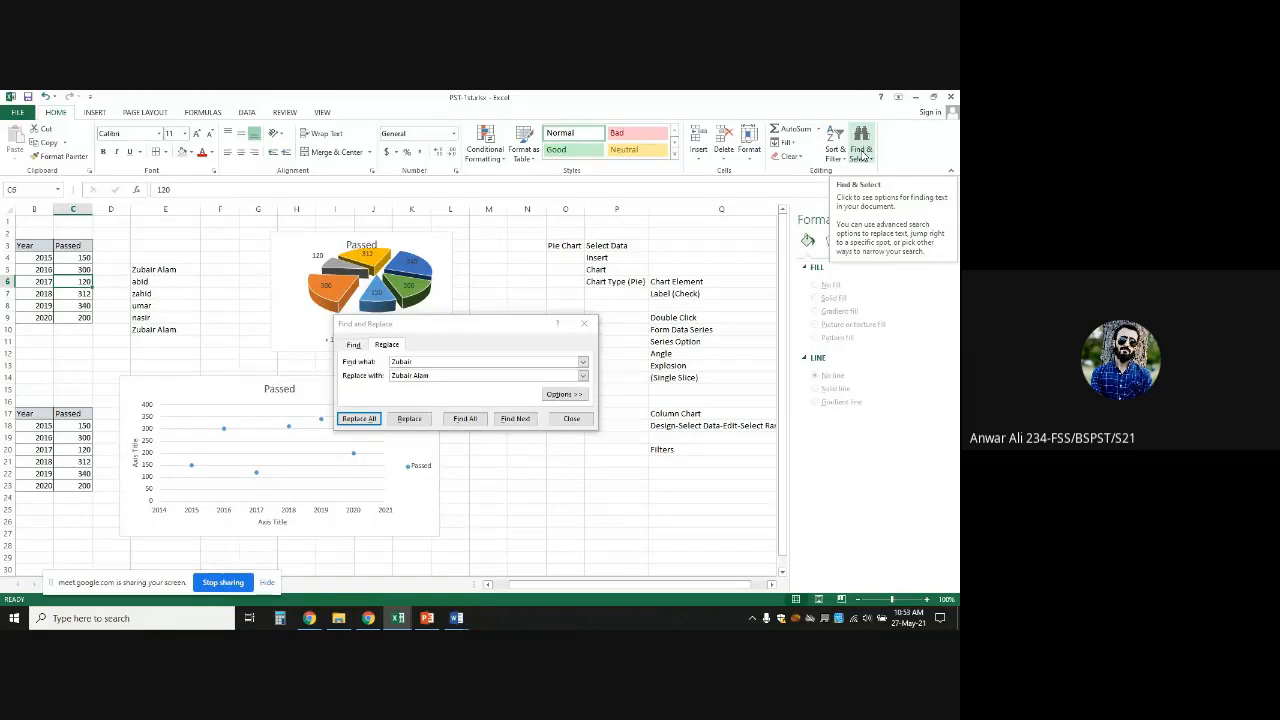
click(571, 418)
click(522, 270)
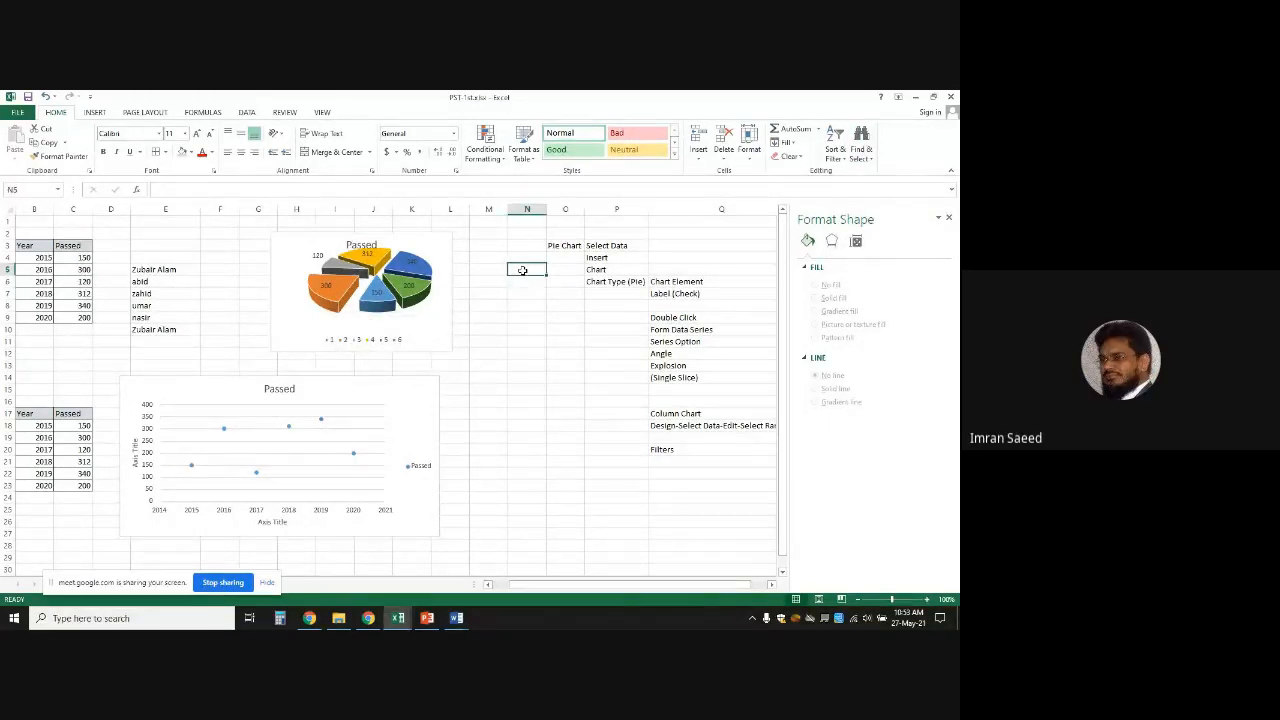
key(ctrl+f)
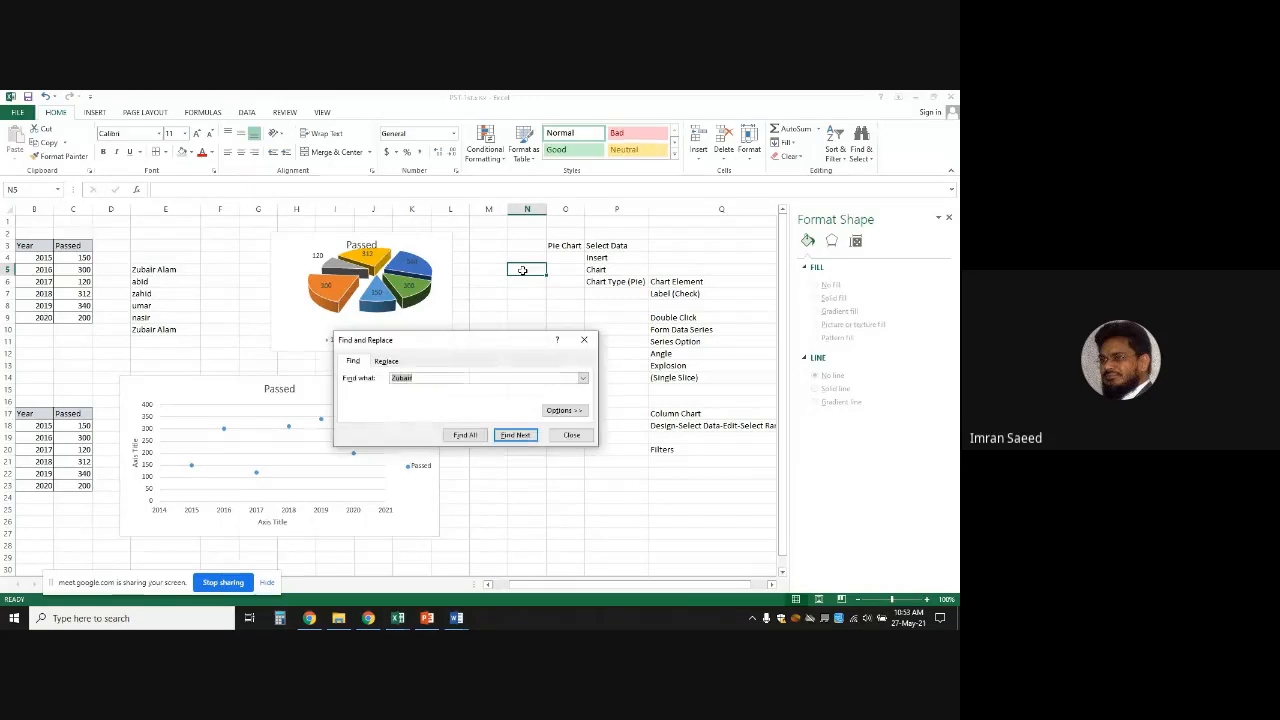
text(120)
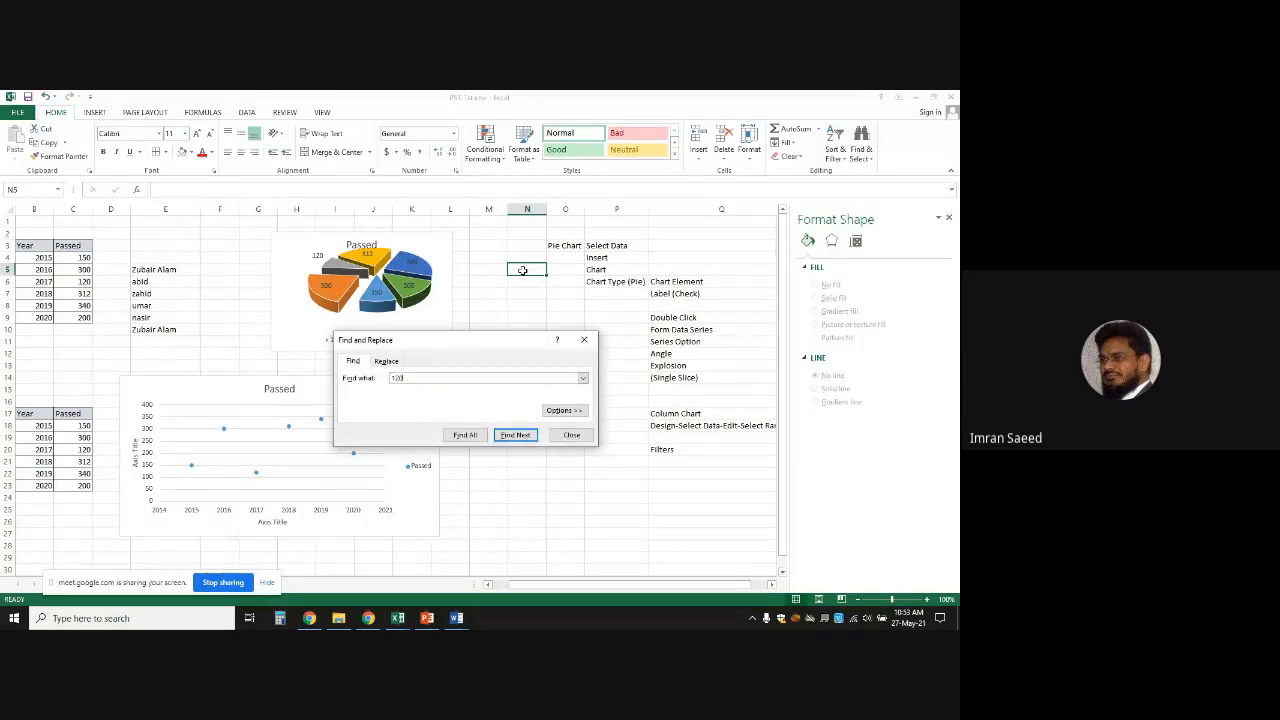
click(517, 437)
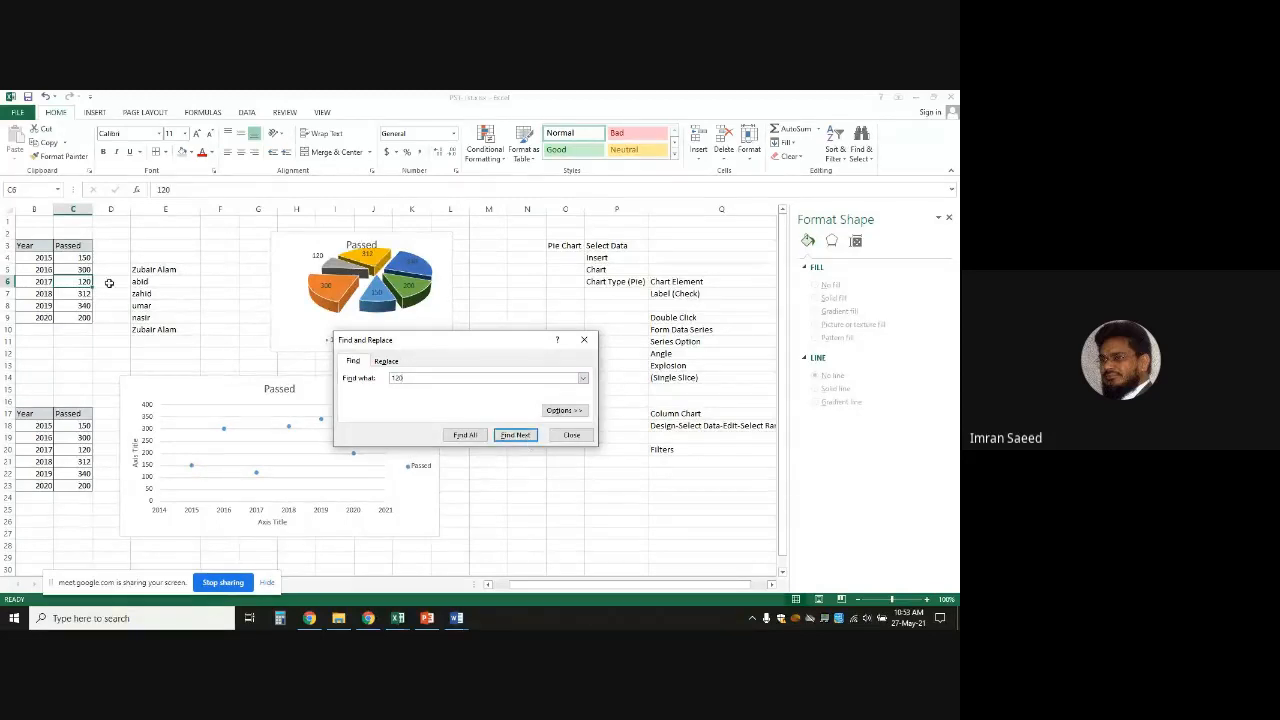
click(510, 436)
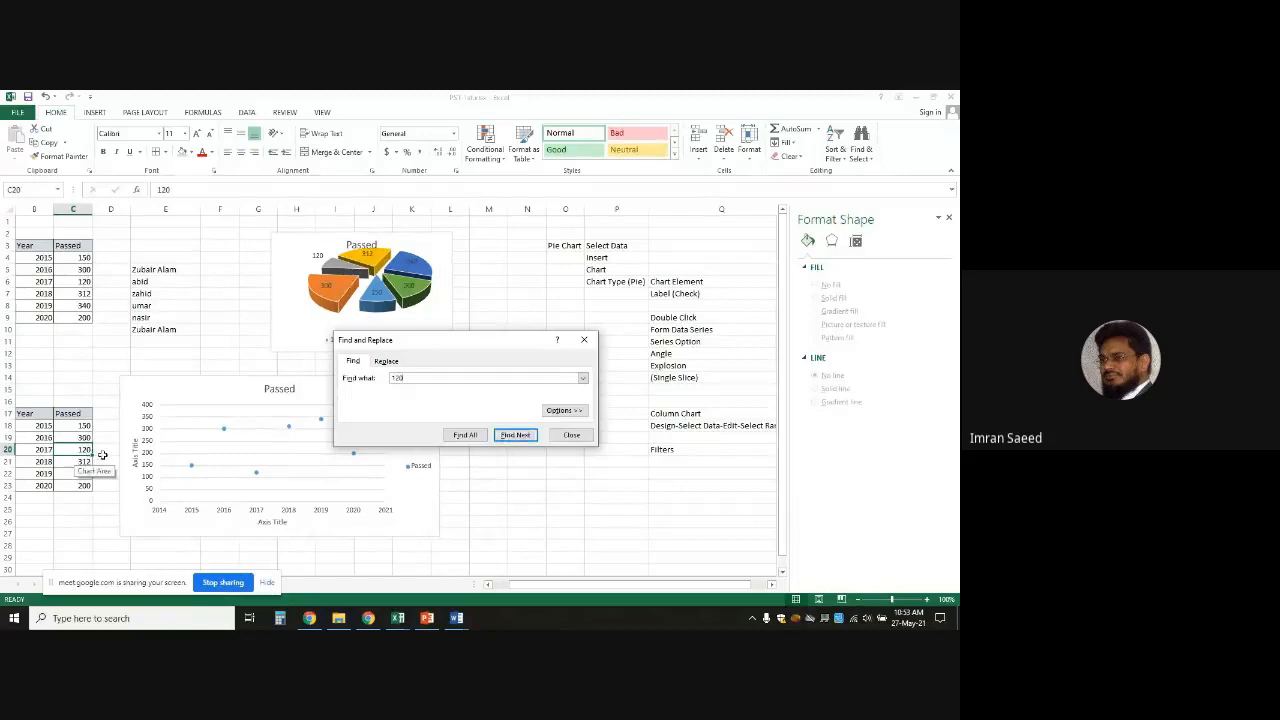
click(520, 436)
click(519, 436)
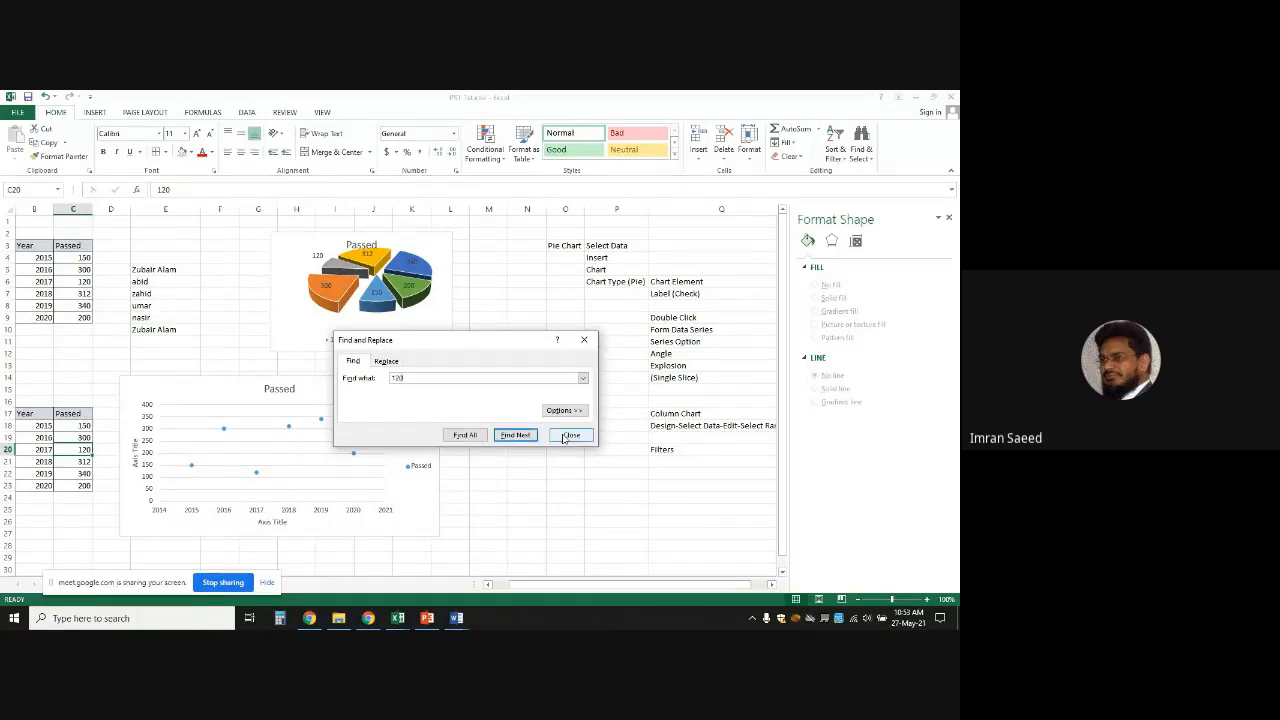
click(569, 436)
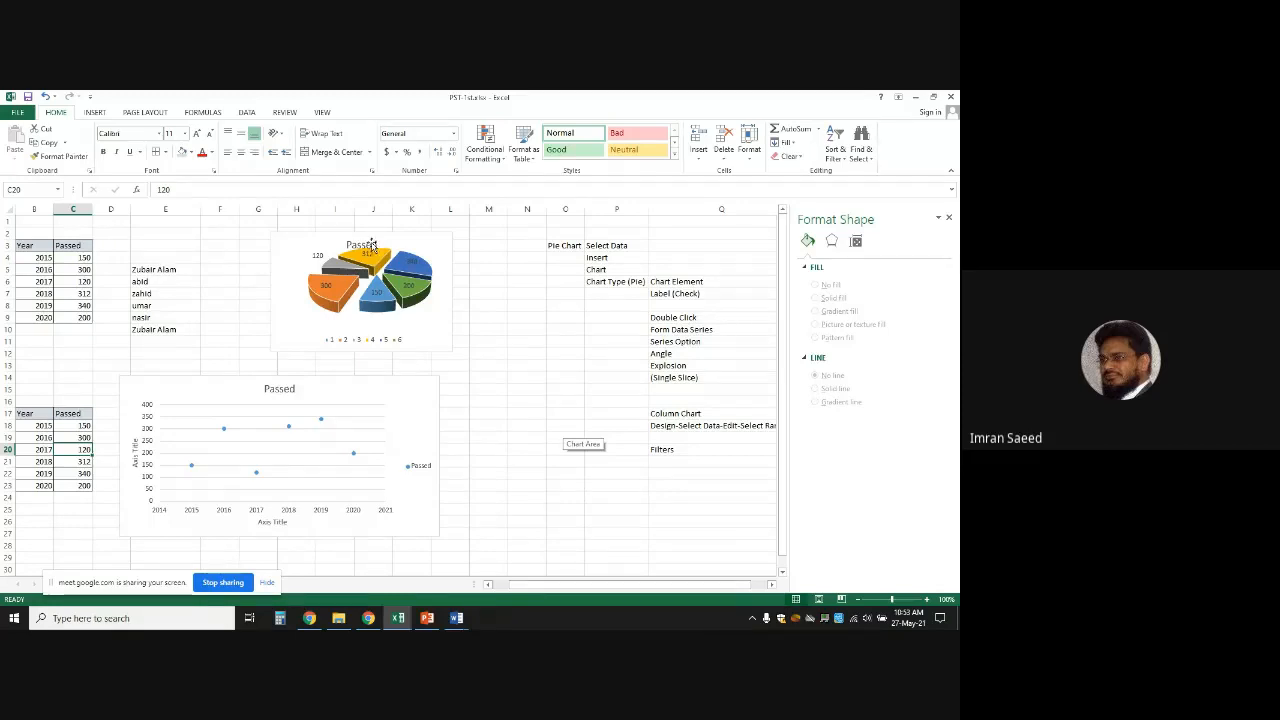
Move the pie chart to the right, then enter 100 and 110 in F5 and F6
drag(366, 240, 635, 296)
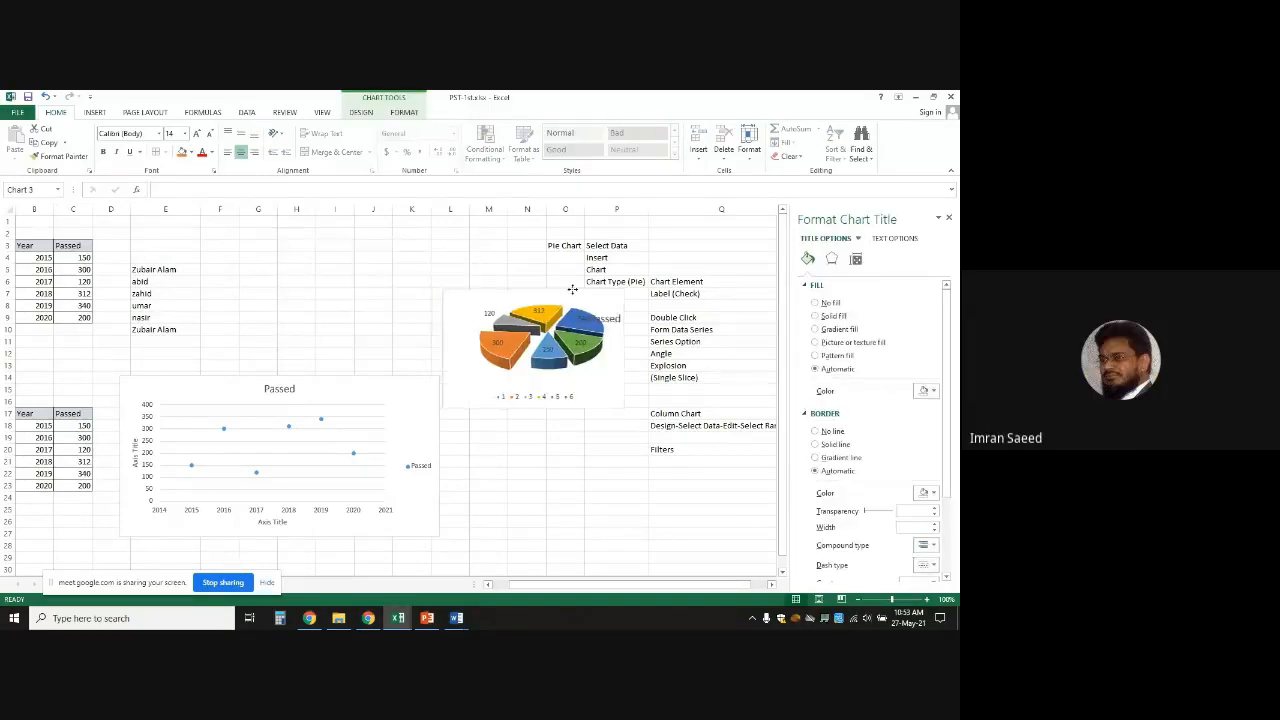
click(223, 272)
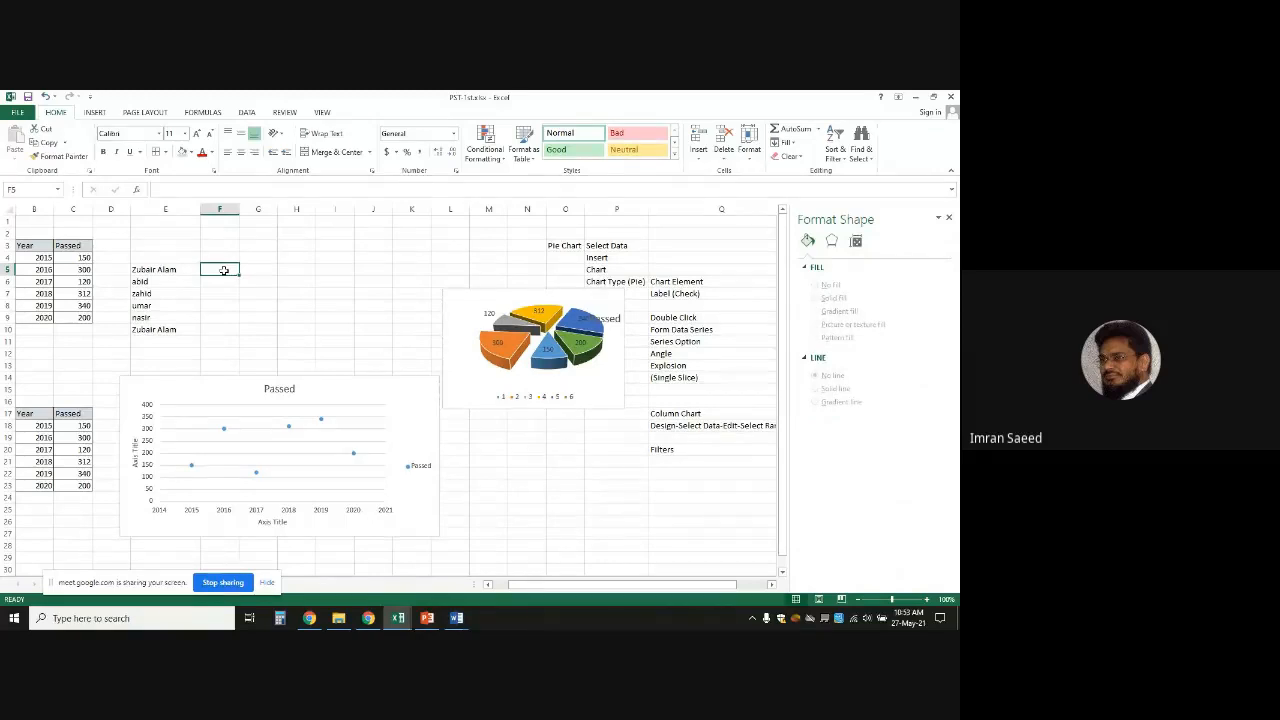
double_click(224, 271)
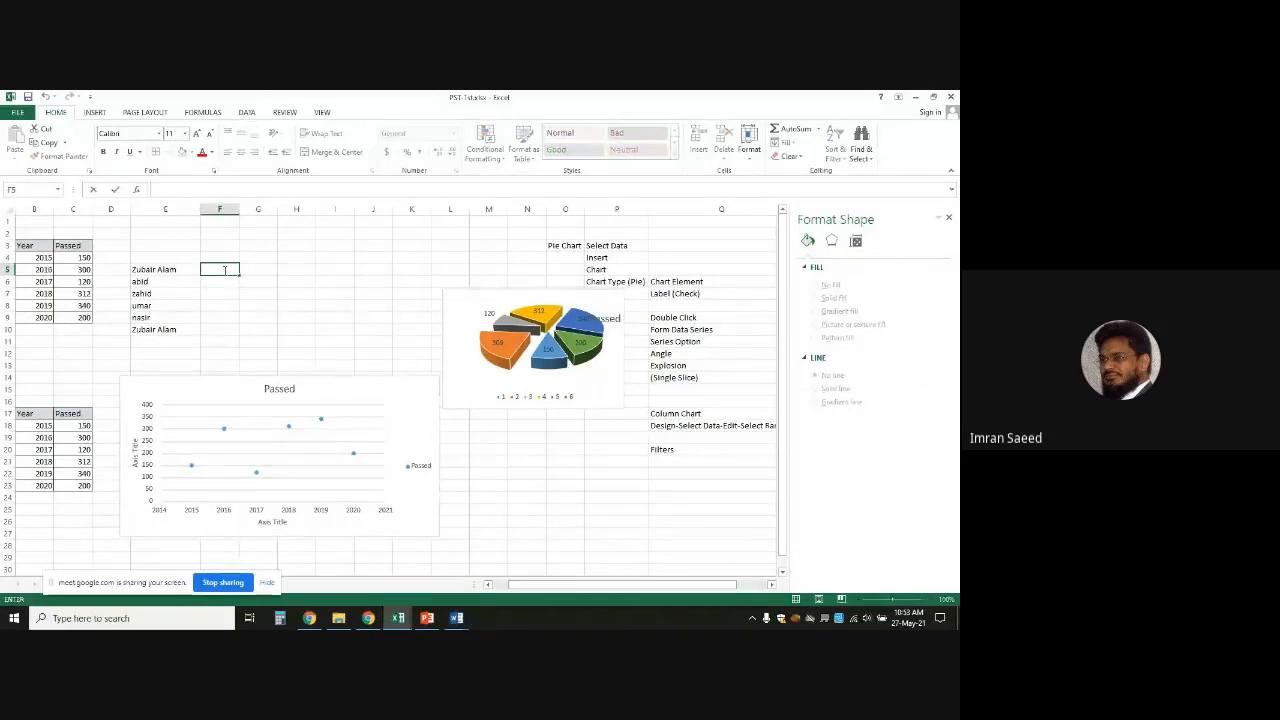
text(100)
key(Return)
text(11)
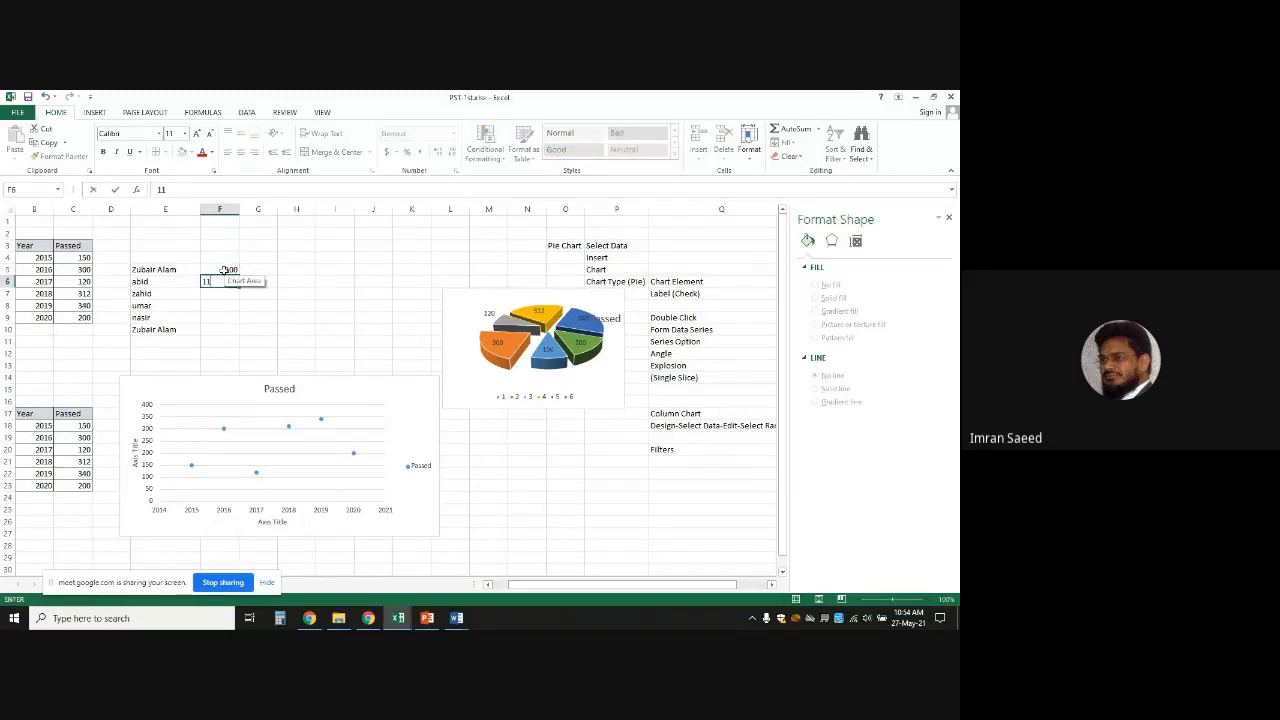
text(0)
key(Return)
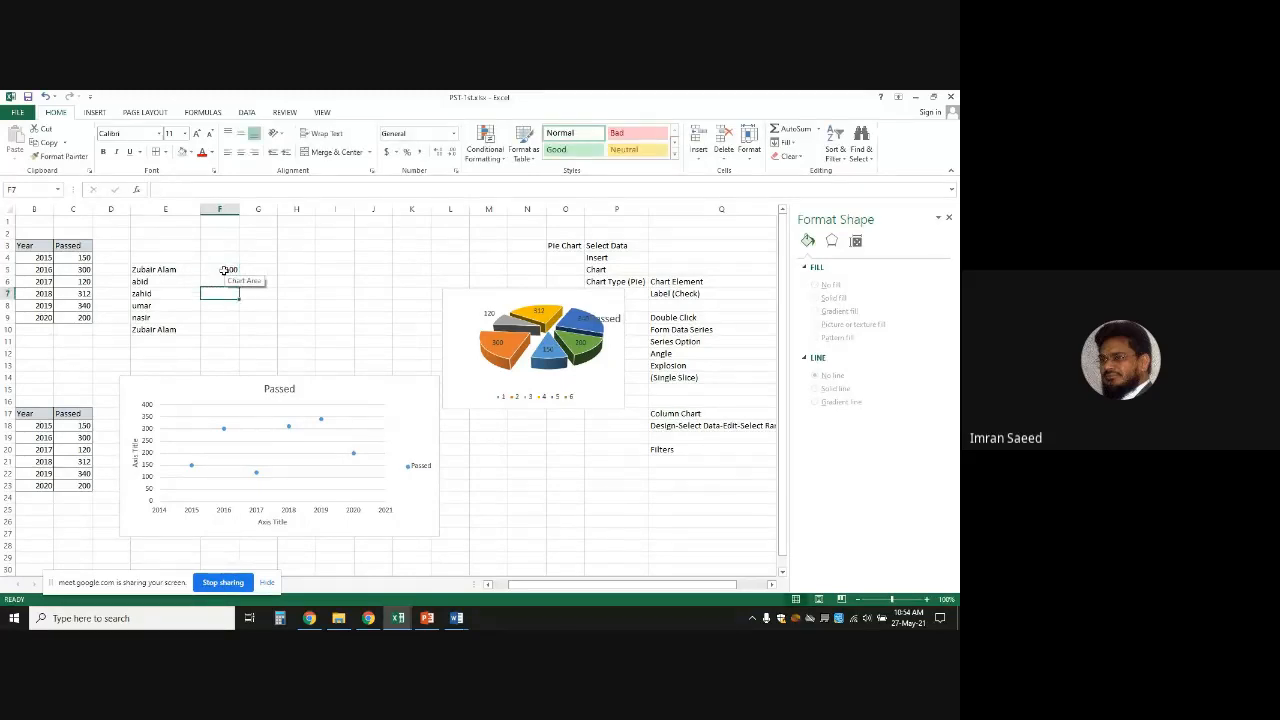
Enter 120, 110, 200 and 140 in F7:F10
text(1)
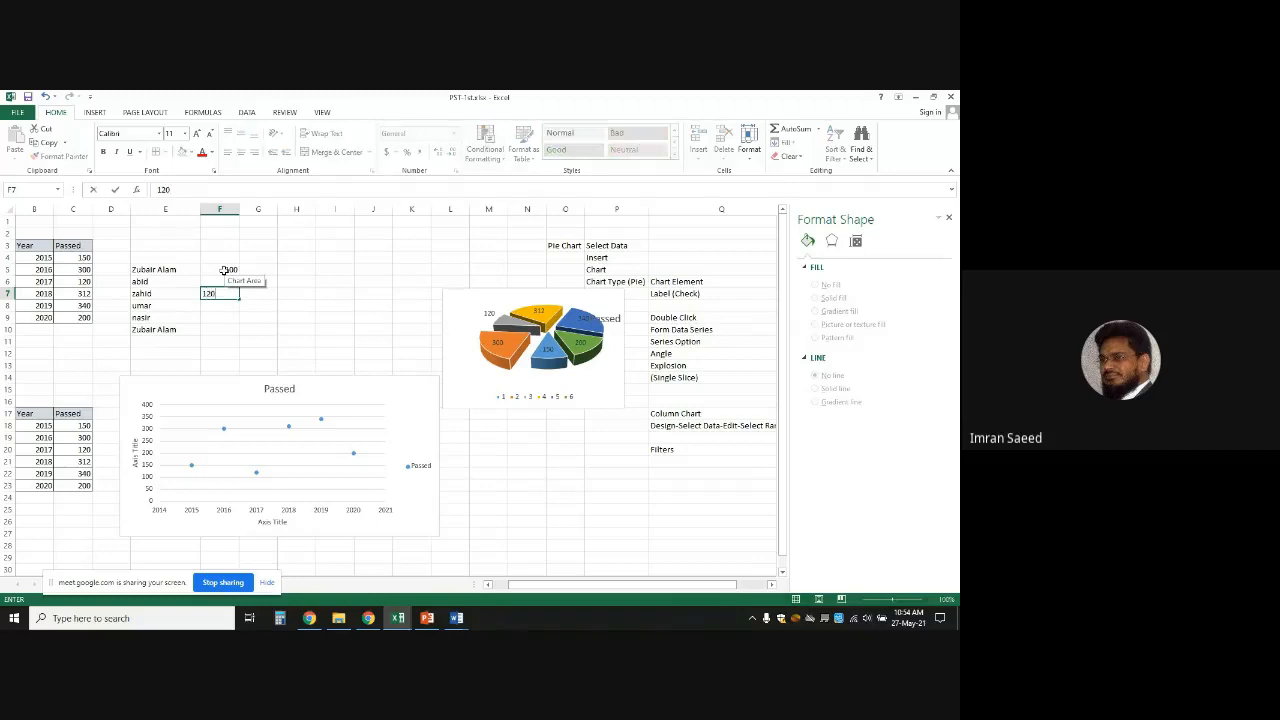
text(20)
key(Return)
text(11)
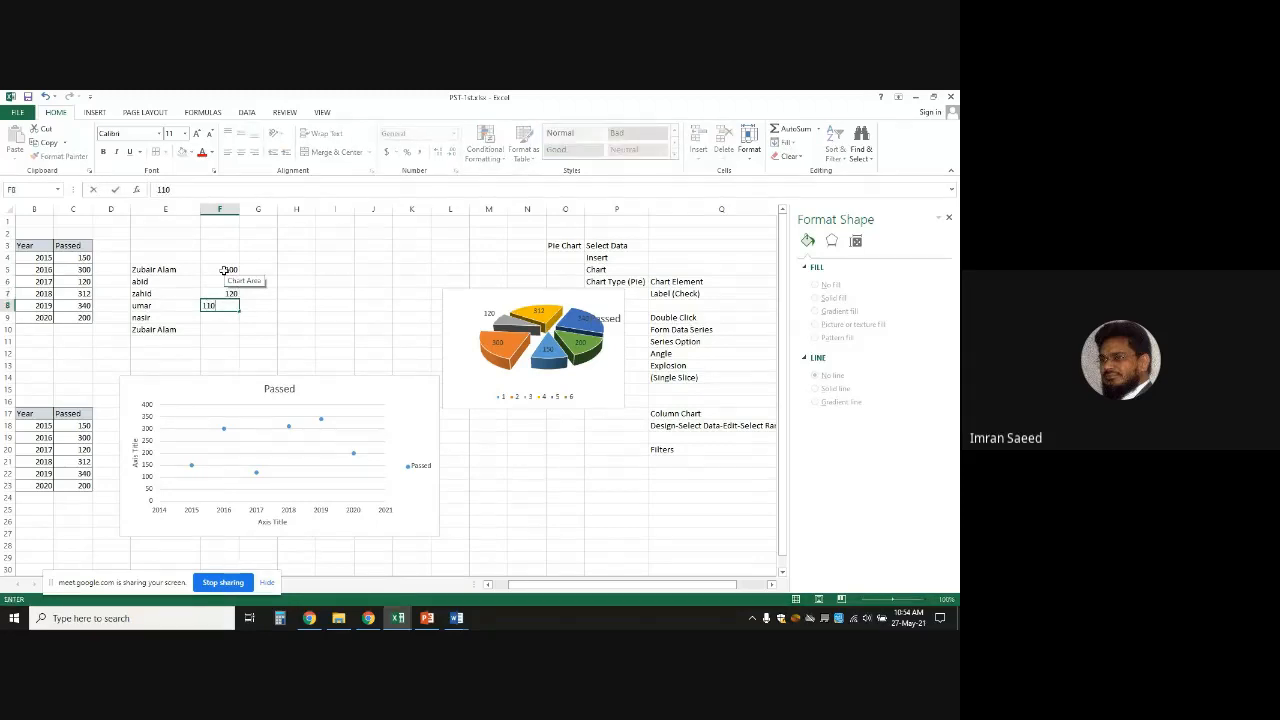
text(0)
key(Return)
text(20)
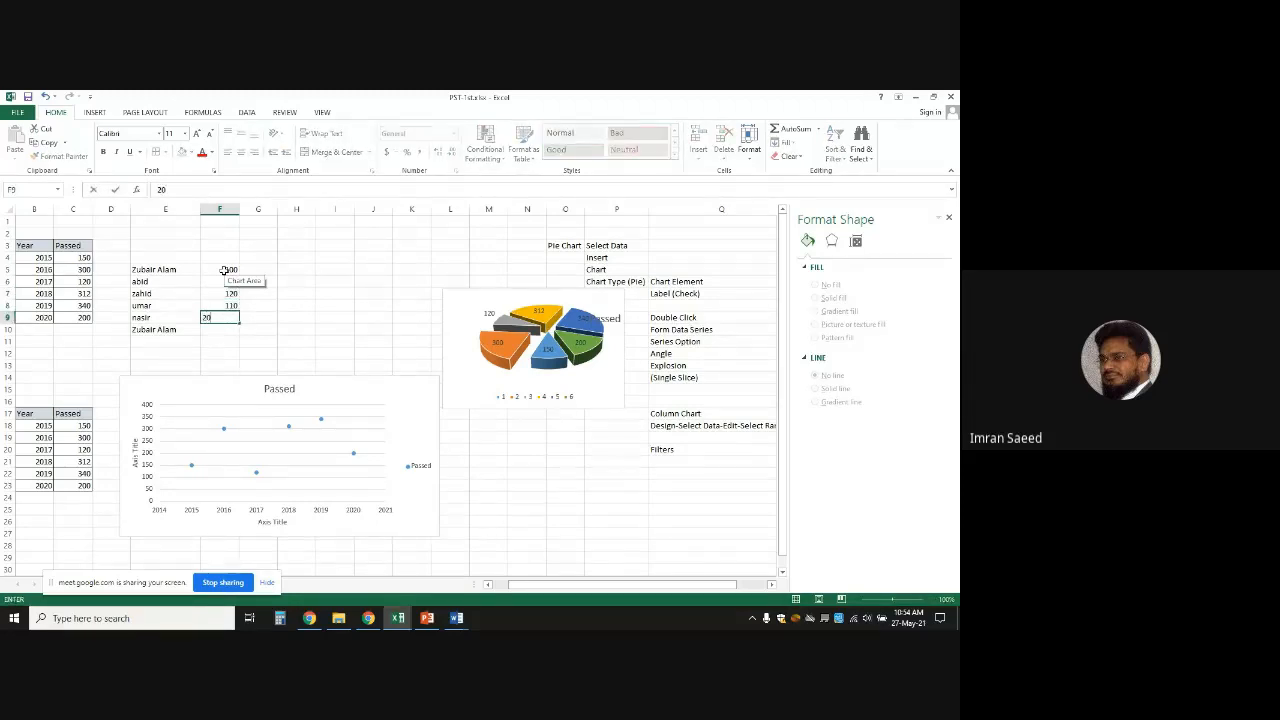
key(Return)
text(1)
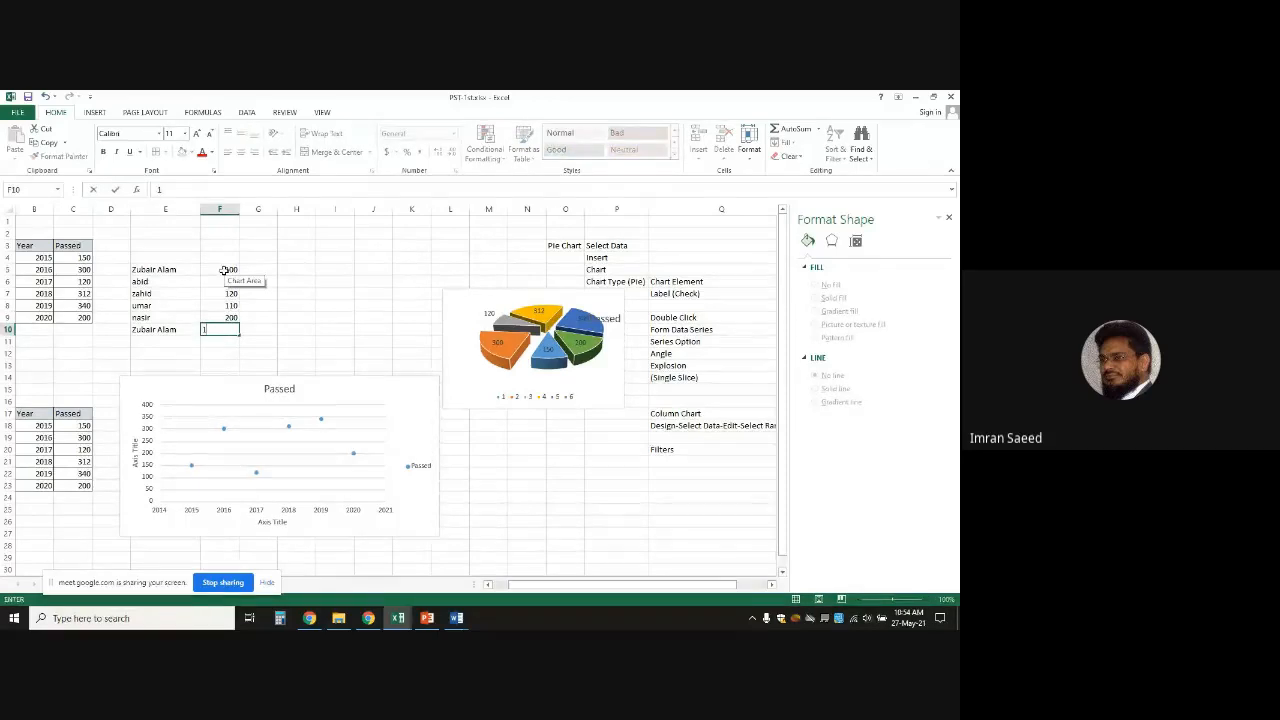
text(40)
key(Return)
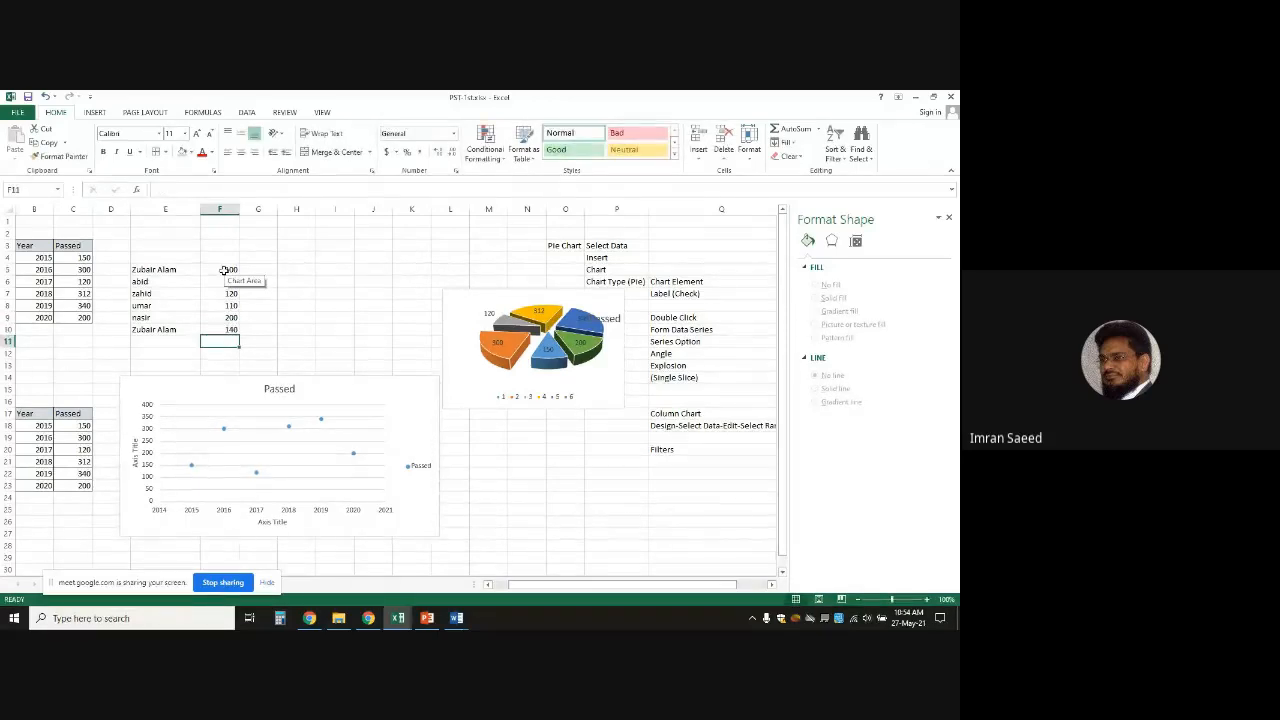
click(327, 273)
click(220, 269)
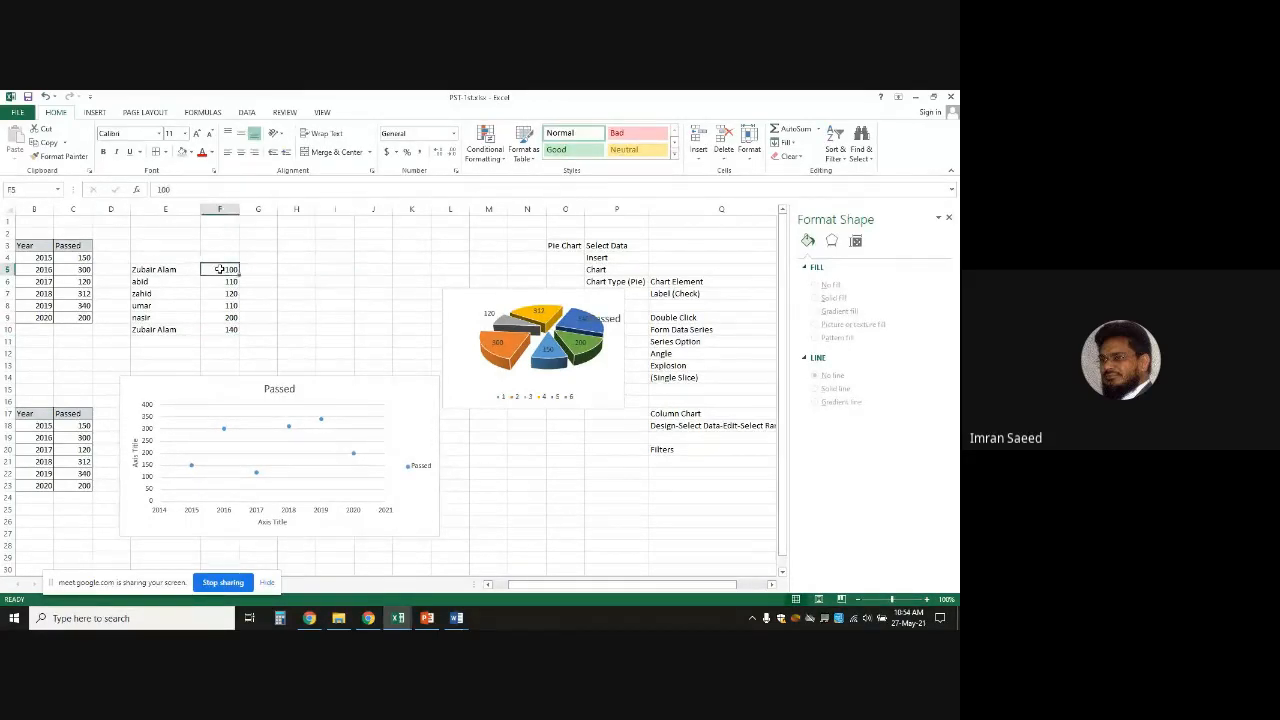
click(332, 309)
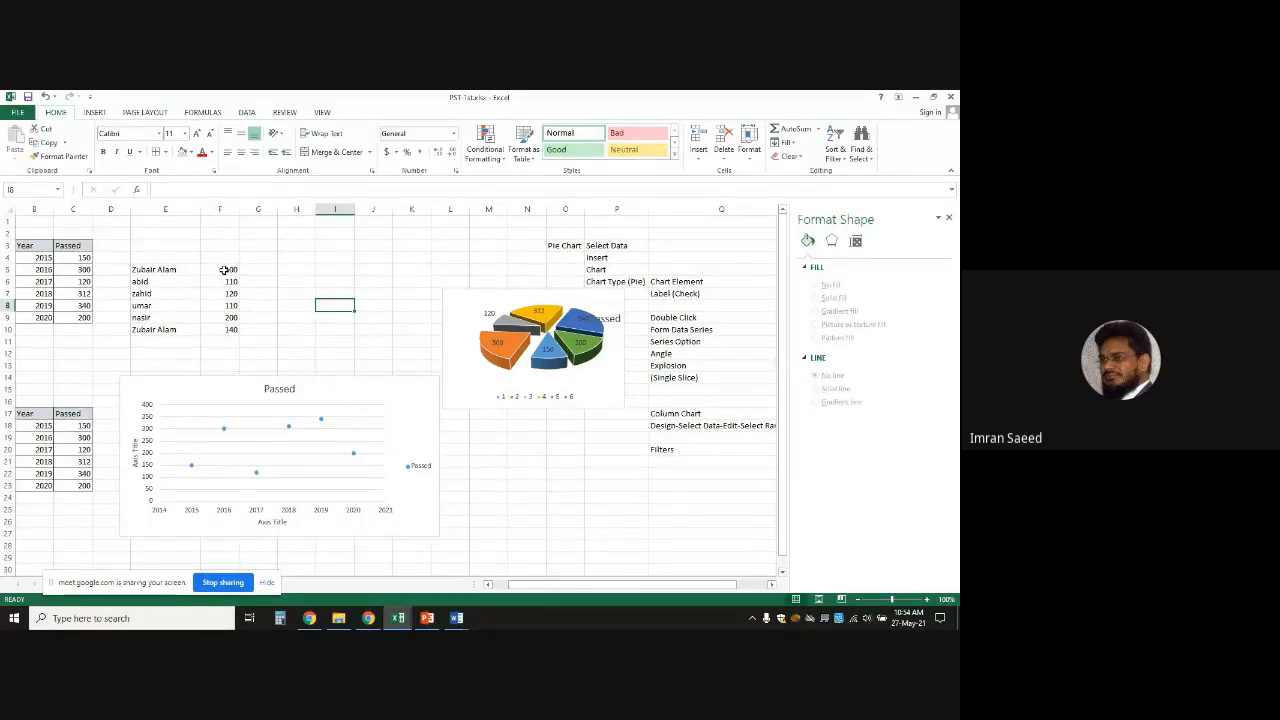
Browse the Currency symbol choices in Format Cells for F5:F10, closing without applying them
drag(225, 270, 227, 328)
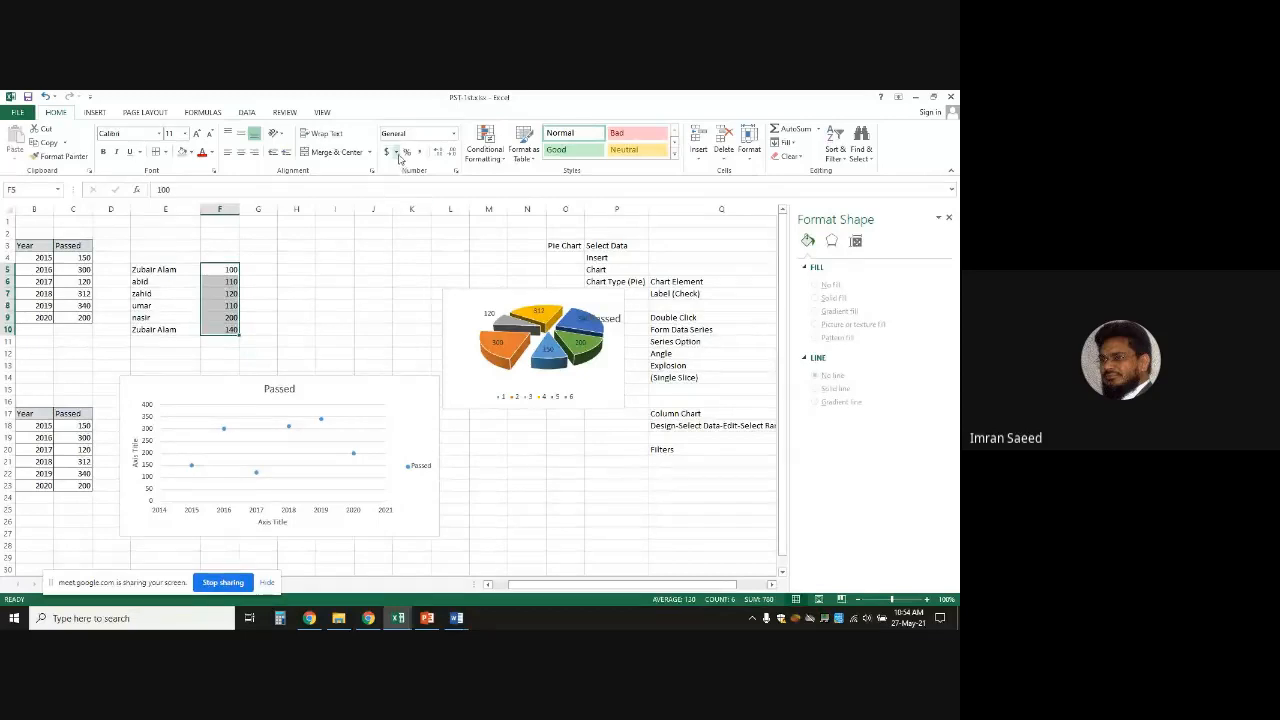
right_click(219, 291)
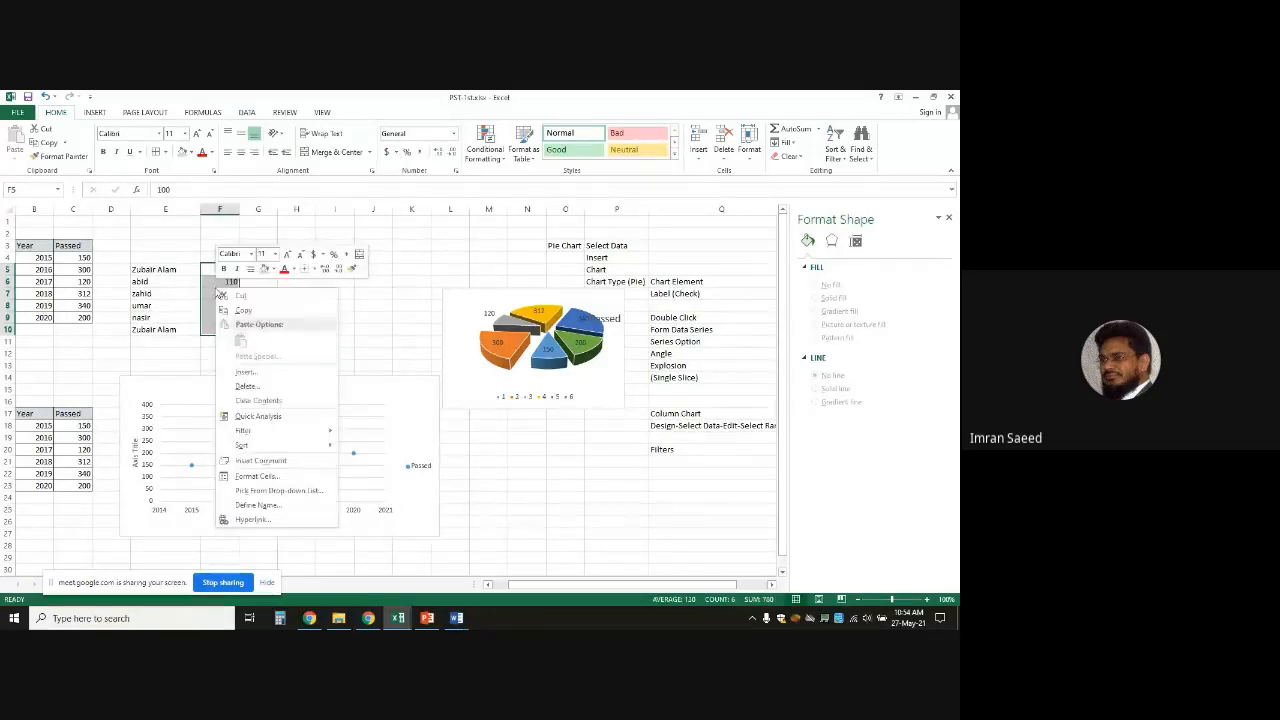
click(256, 476)
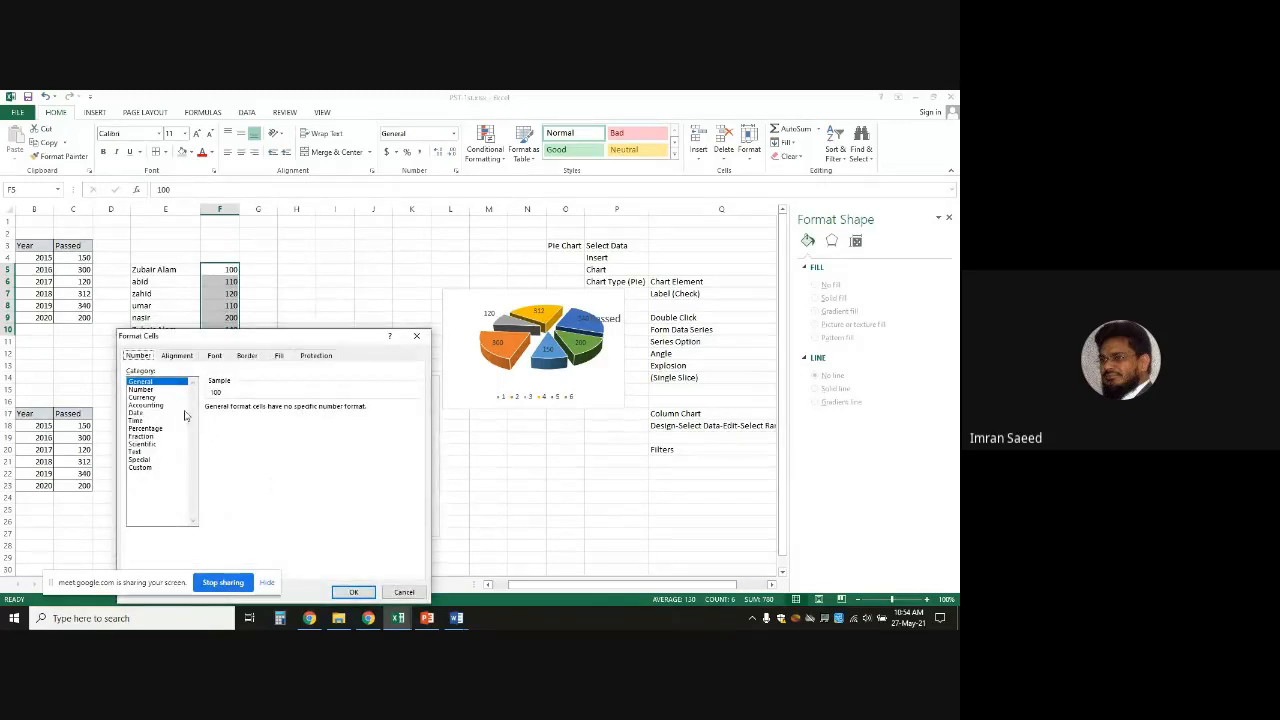
click(145, 390)
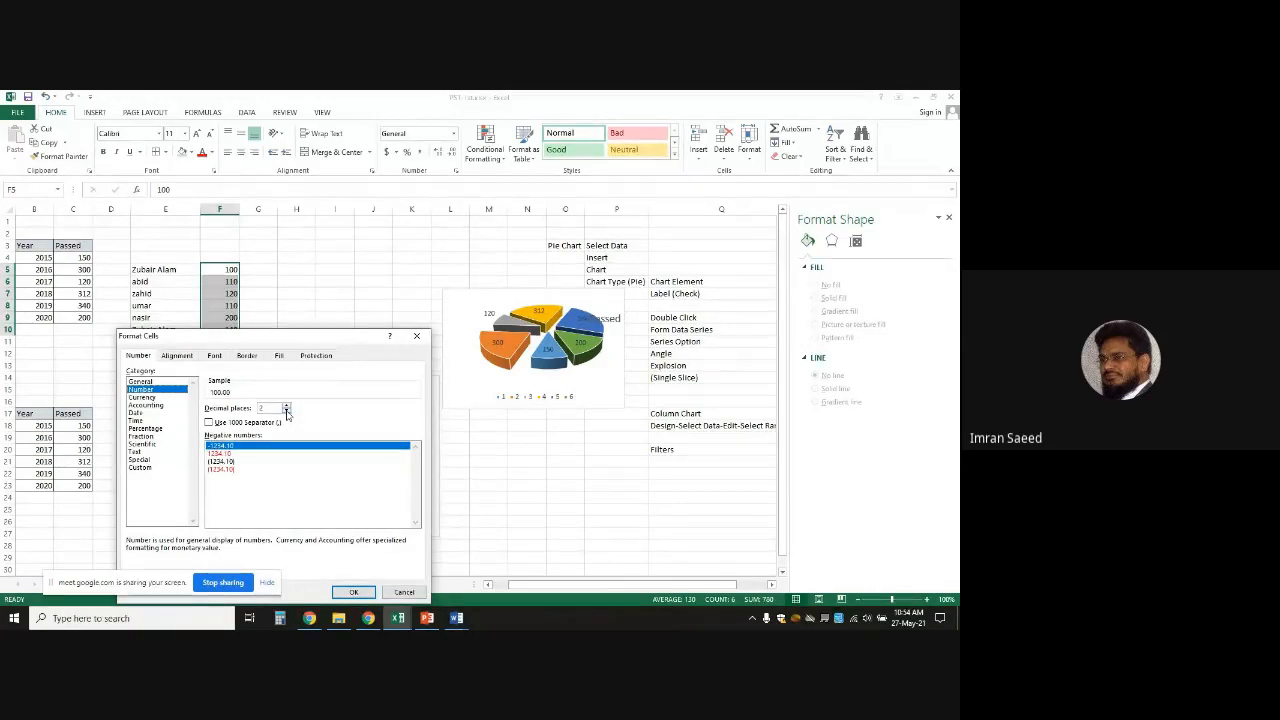
click(140, 397)
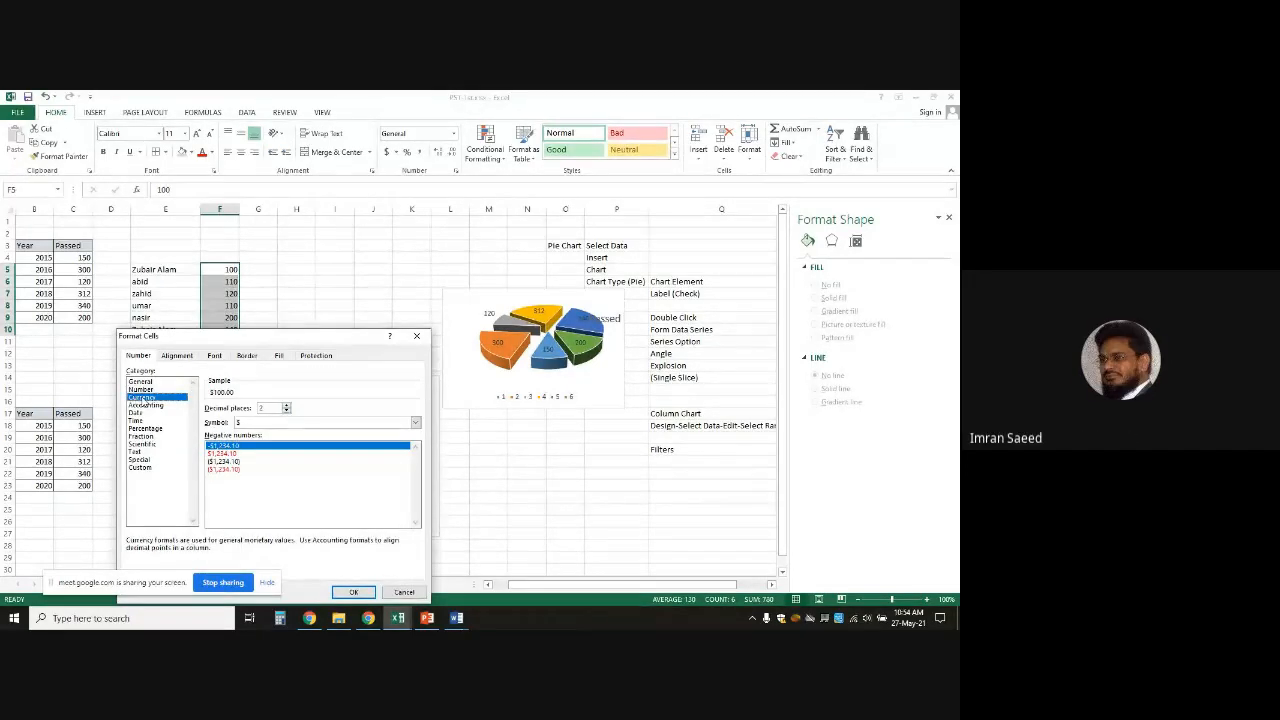
click(415, 423)
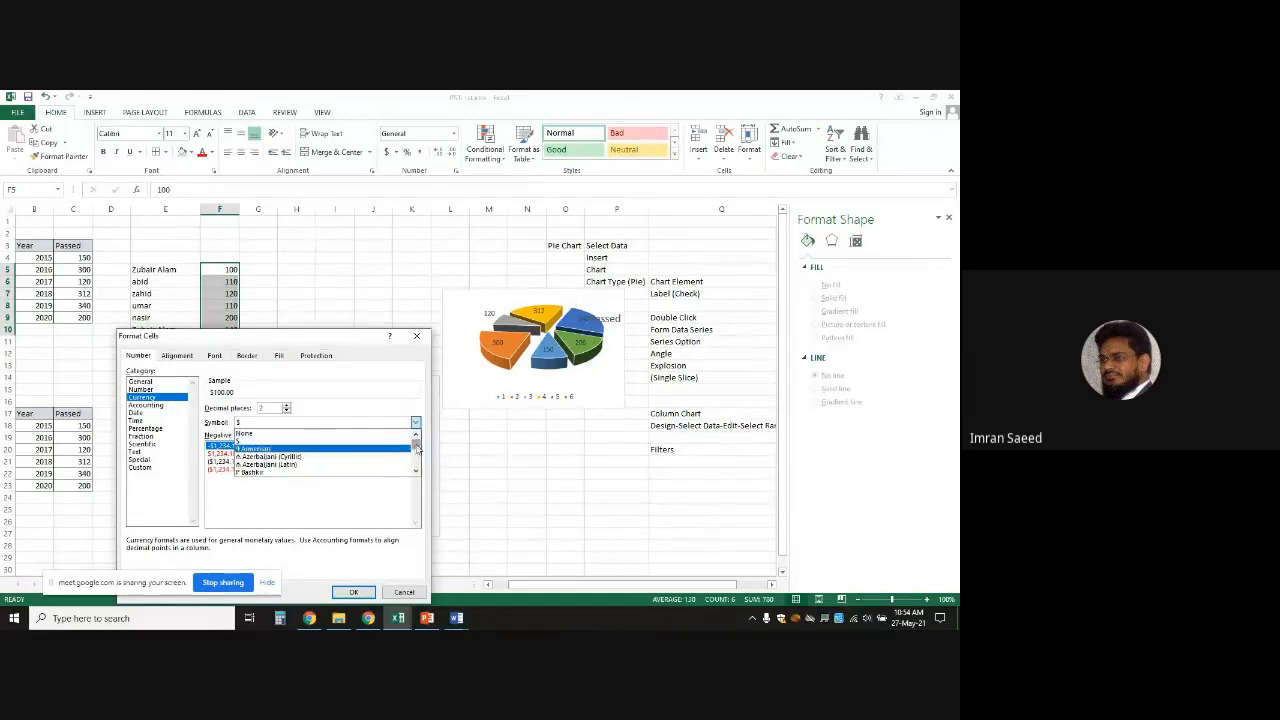
mouse_move(417, 448)
mouse_down()
mouse_move(417, 465)
mouse_move(417, 448)
mouse_up()
click(420, 339)
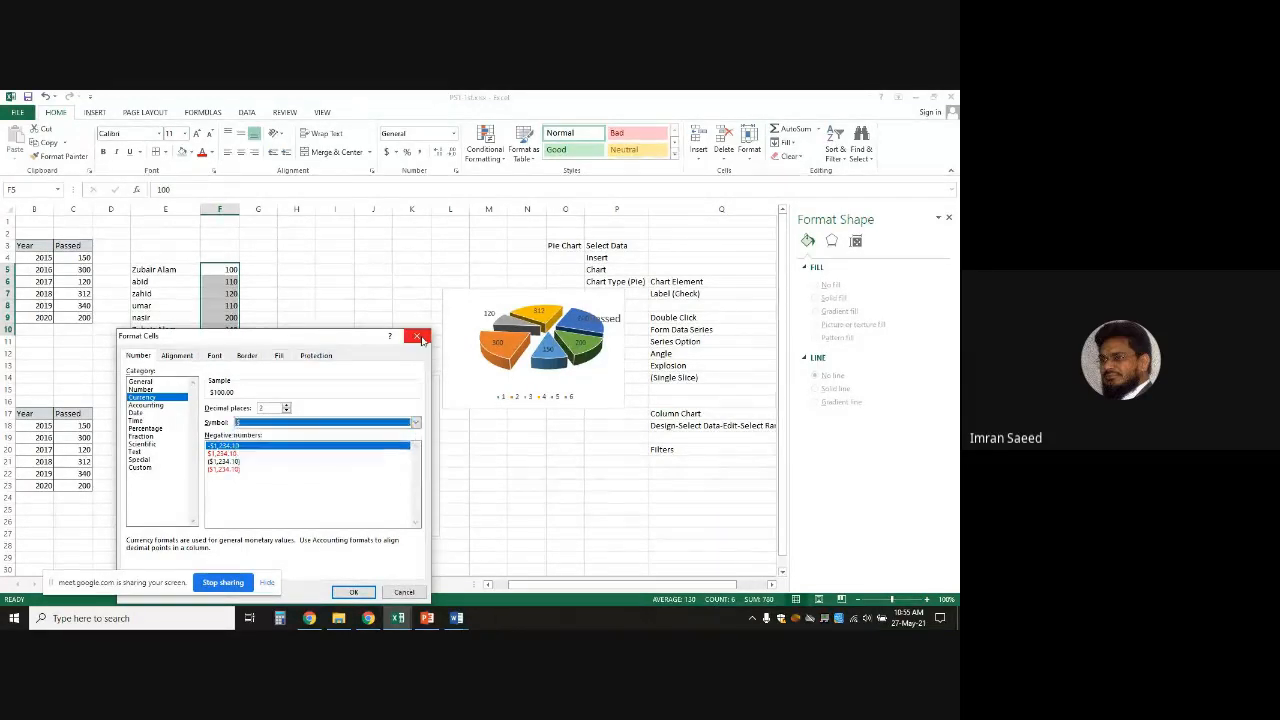
click(420, 339)
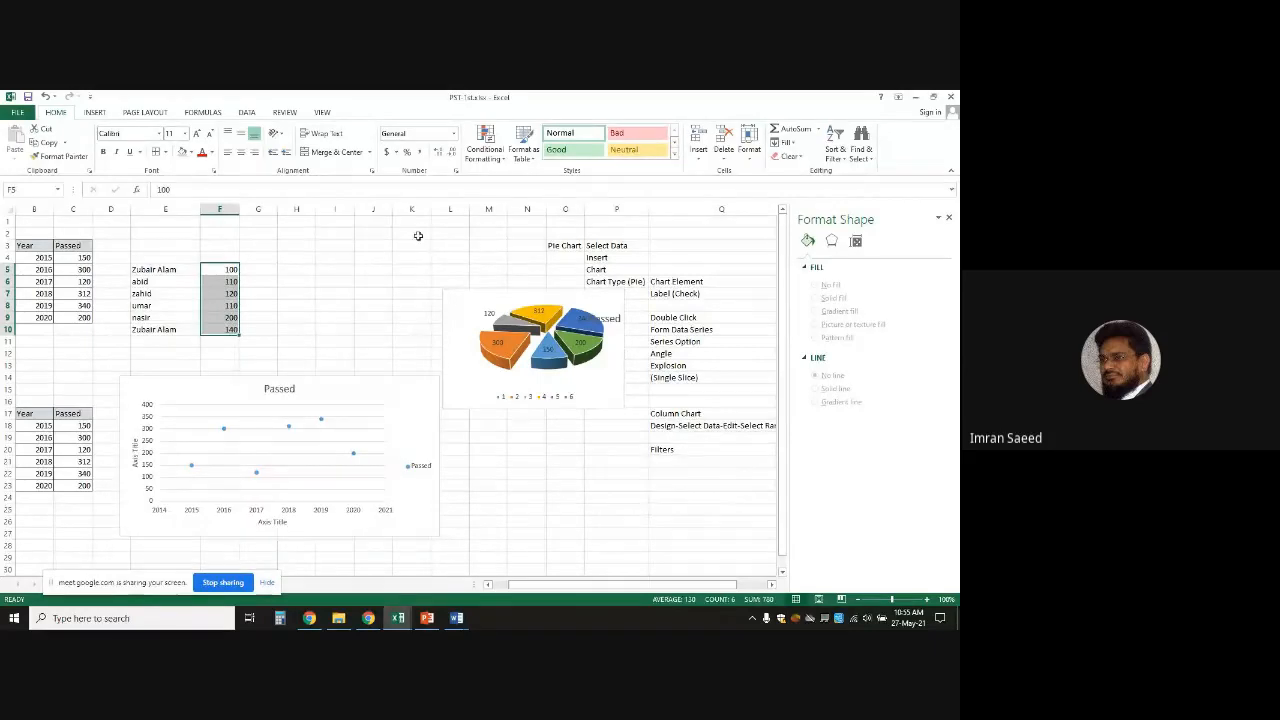
Apply US dollar accounting format to F5:F10, then switch them to Percent Style
click(396, 154)
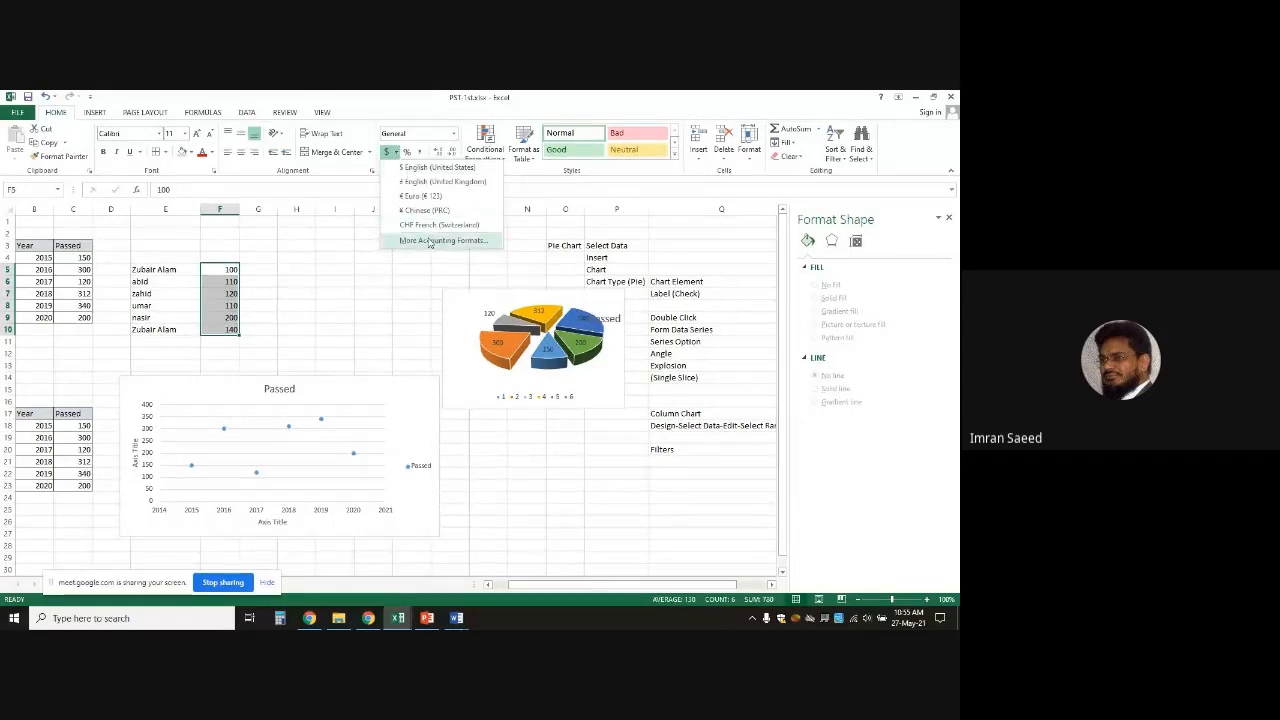
click(400, 168)
click(338, 295)
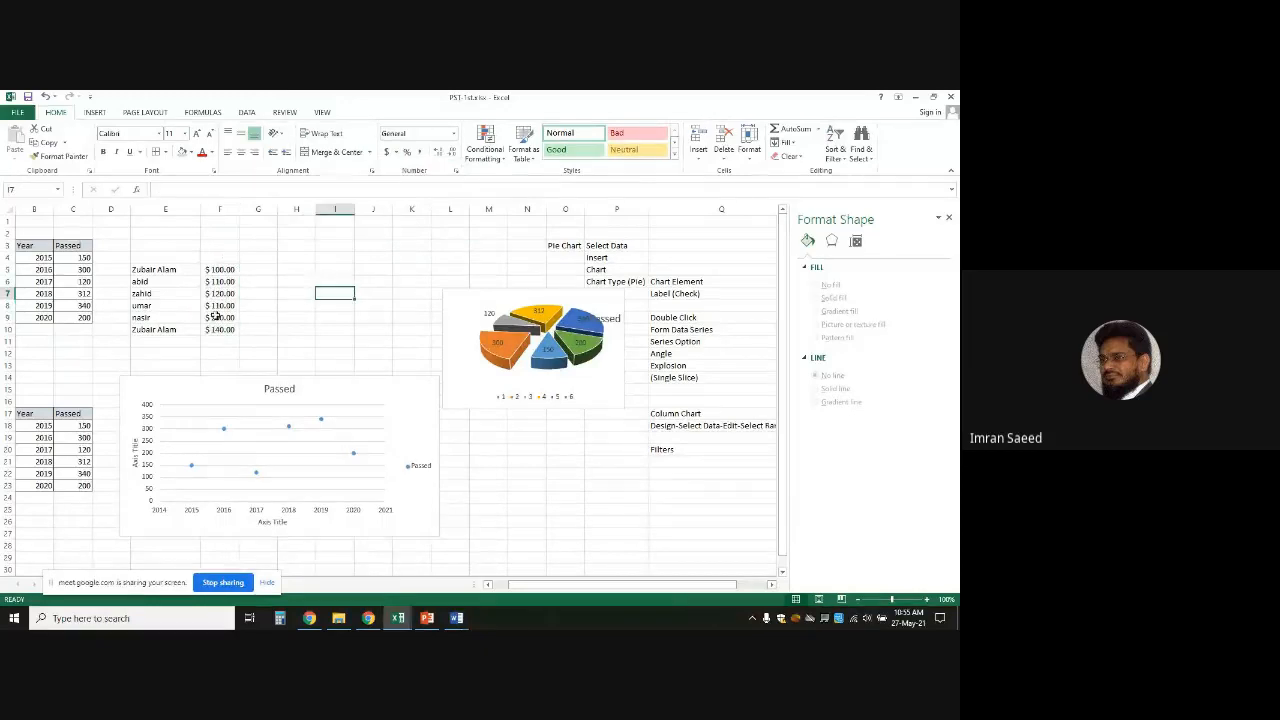
drag(218, 270, 218, 328)
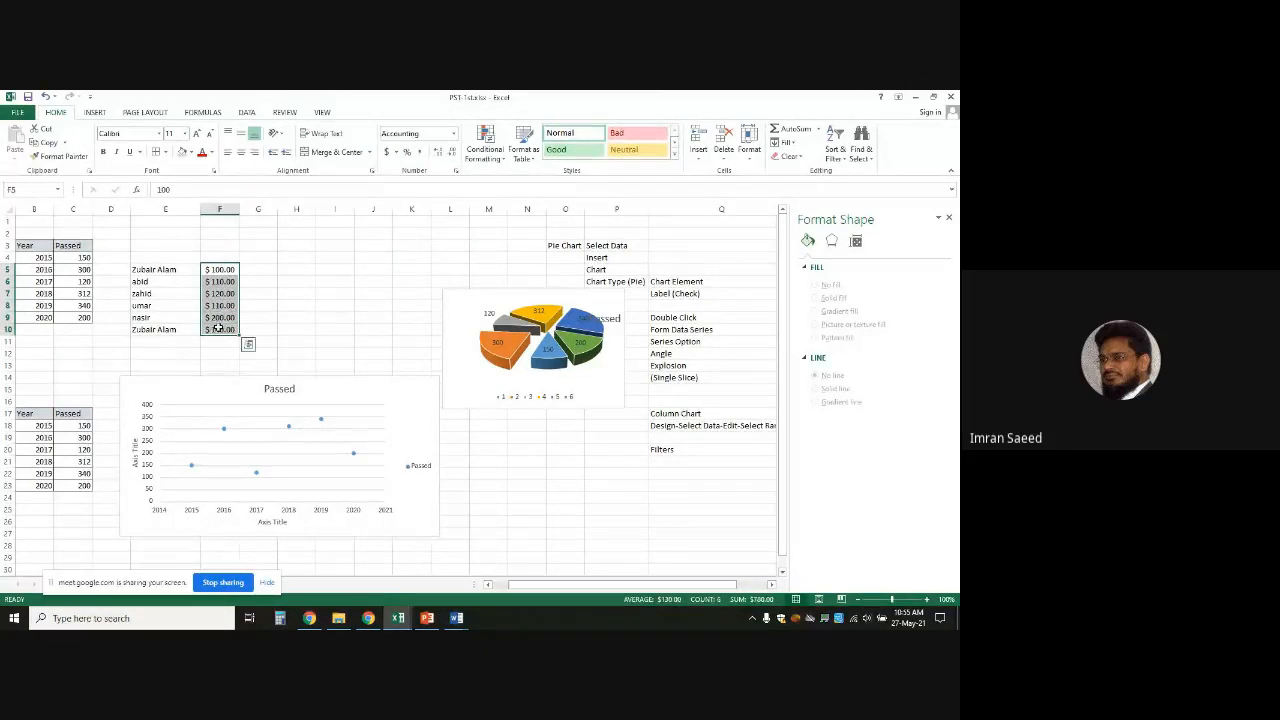
click(408, 152)
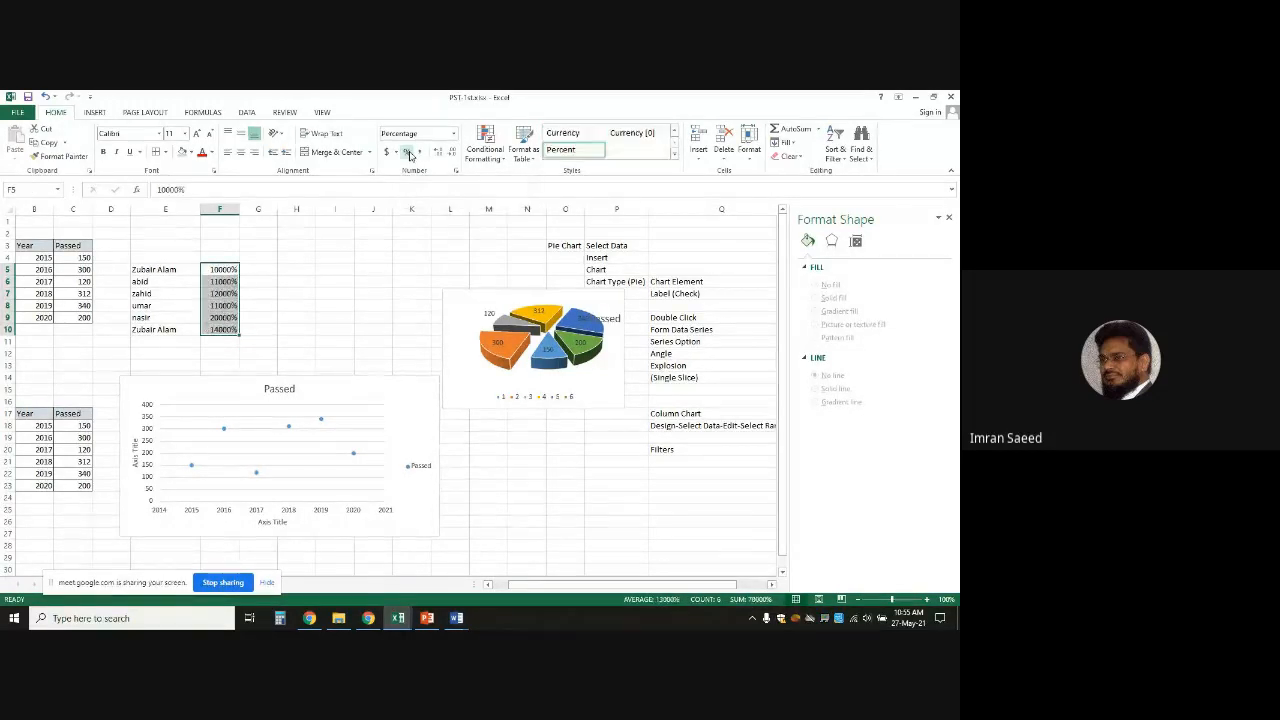
click(272, 285)
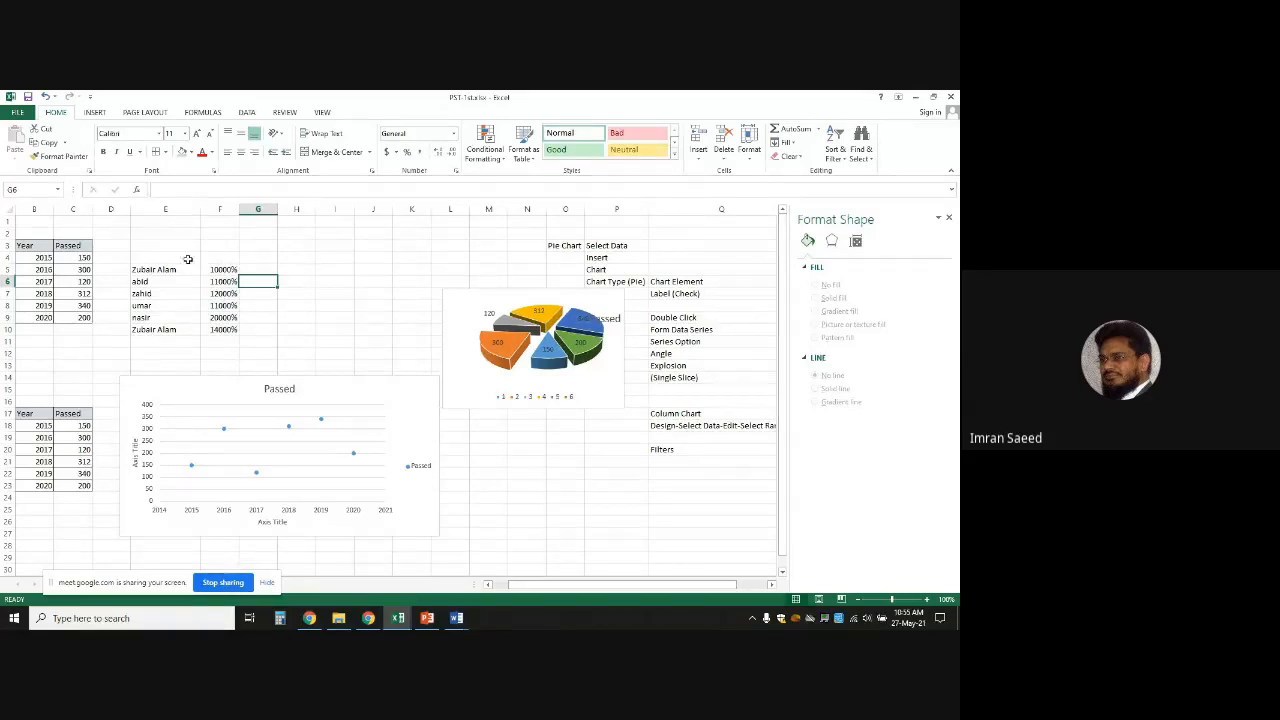
Preview the Currency category in Format Cells for F5:F10 and close without applying it
drag(225, 268, 226, 329)
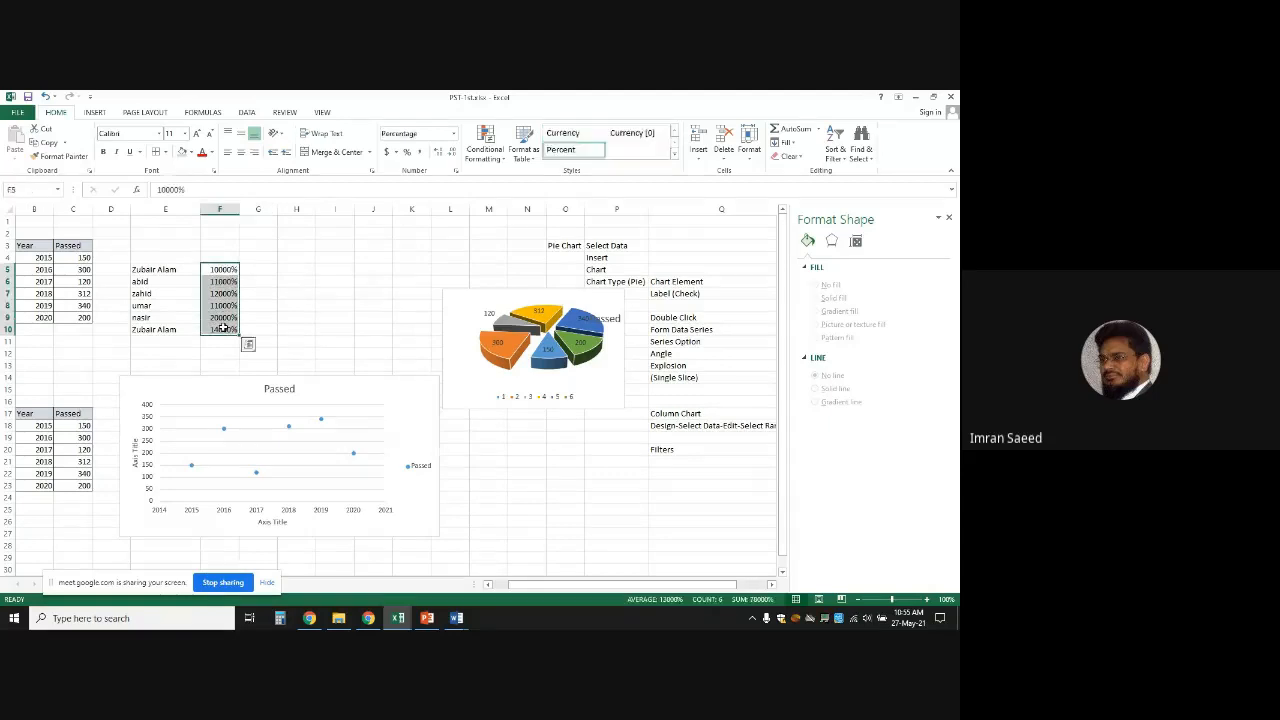
right_click(226, 329)
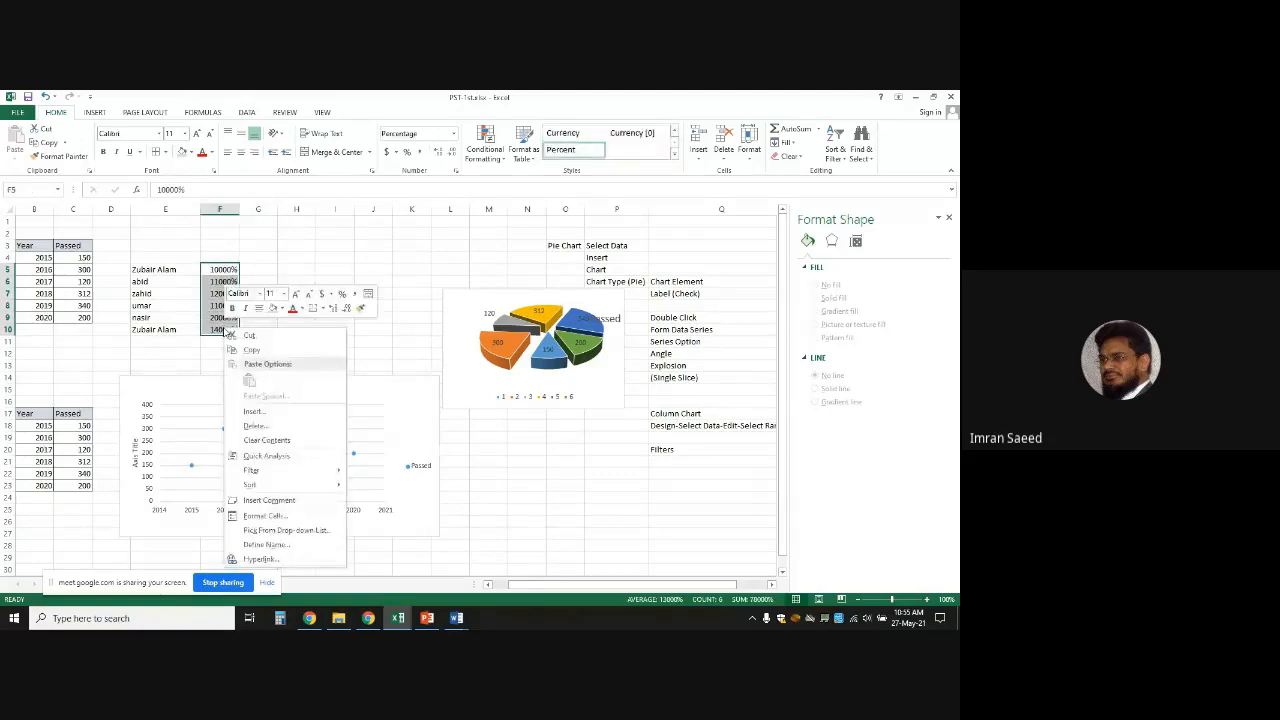
click(289, 518)
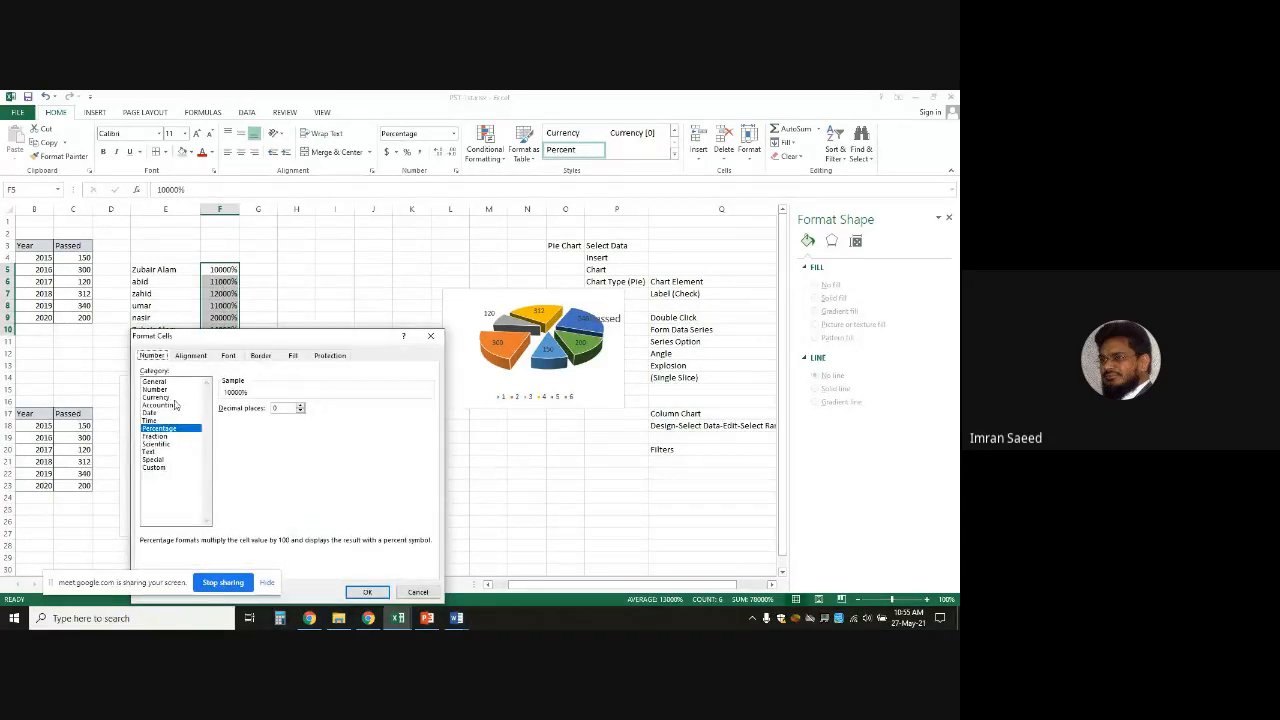
click(157, 398)
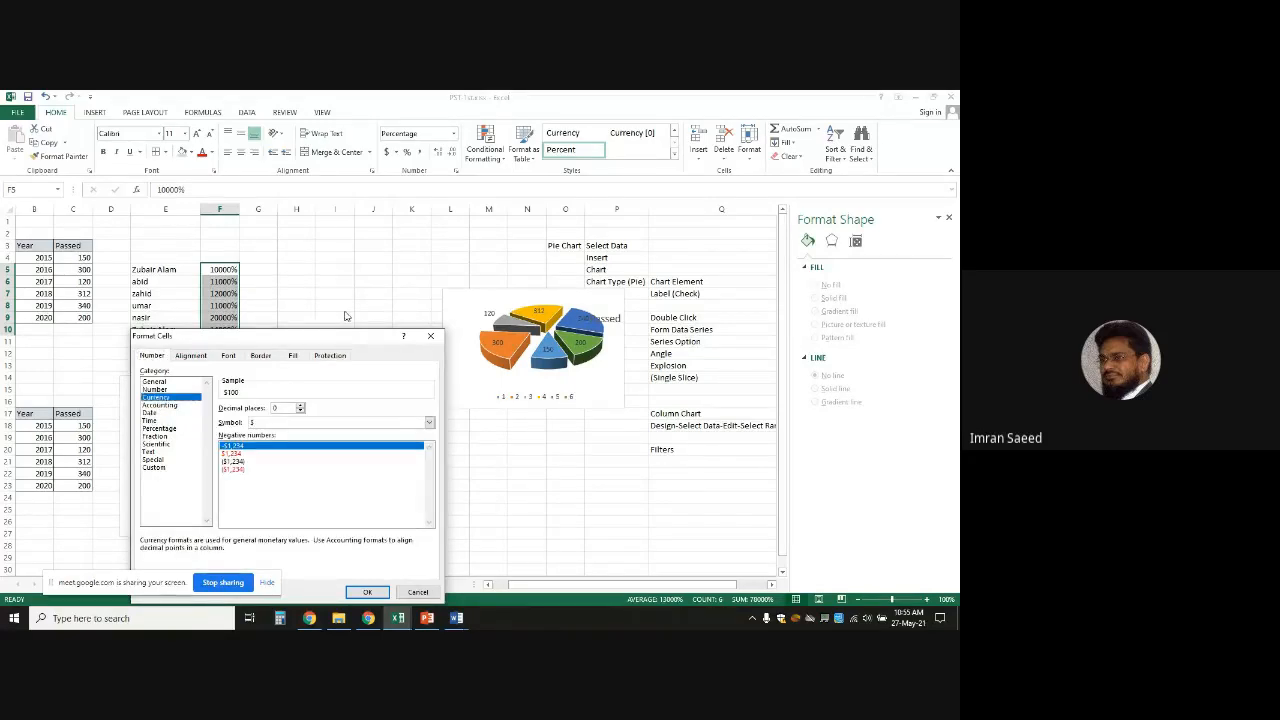
click(430, 335)
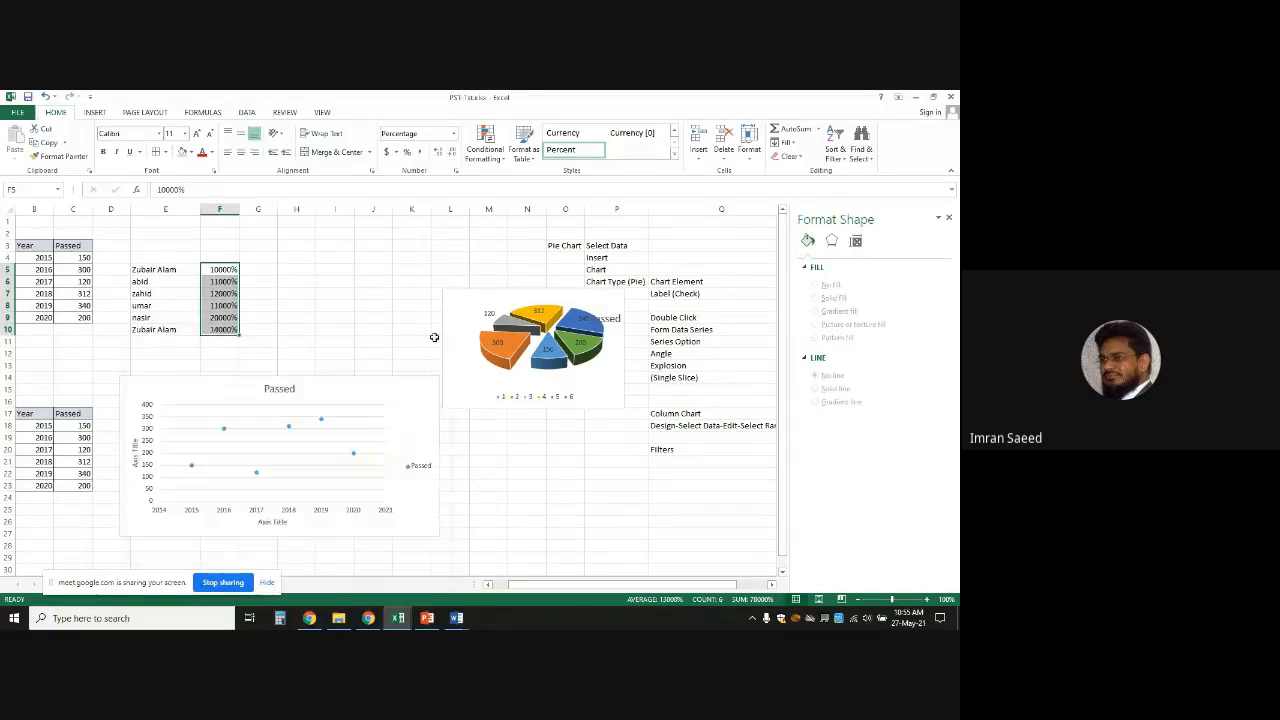
click(261, 247)
Enter 2-2-2021 in G3 and review its Date format, closing without changes
text(2-)
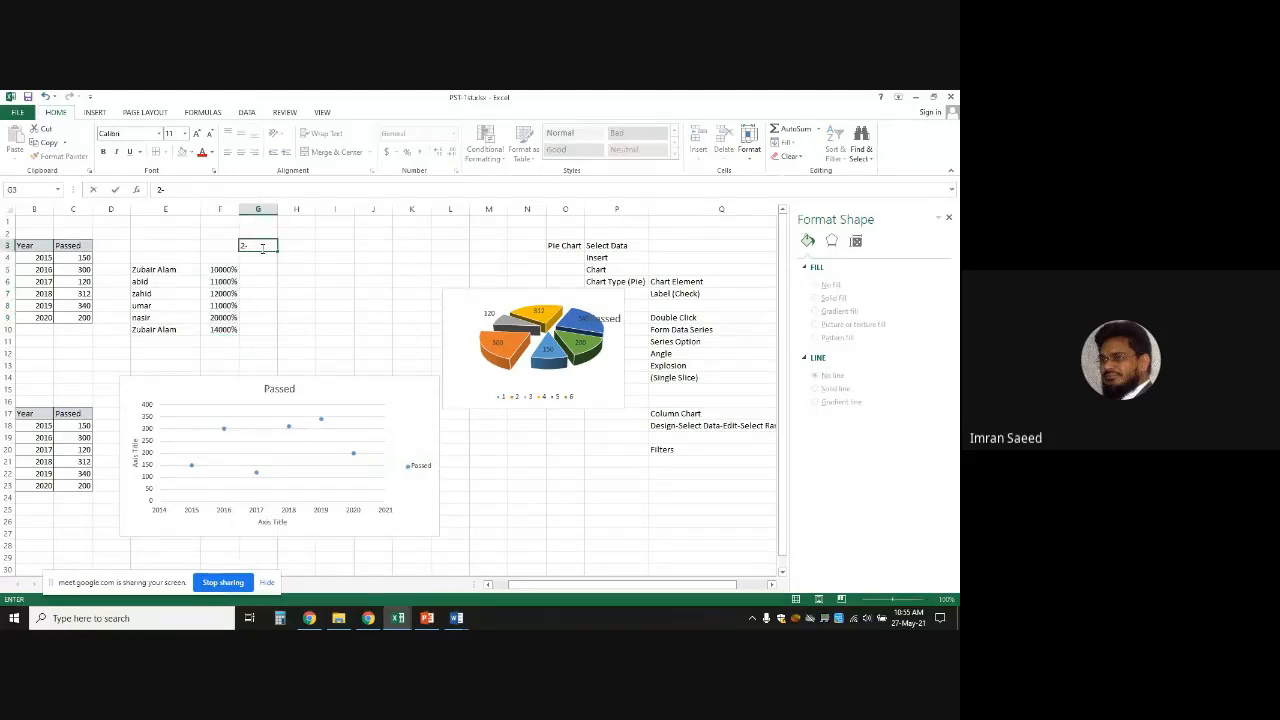
text(2-2021)
key(Return)
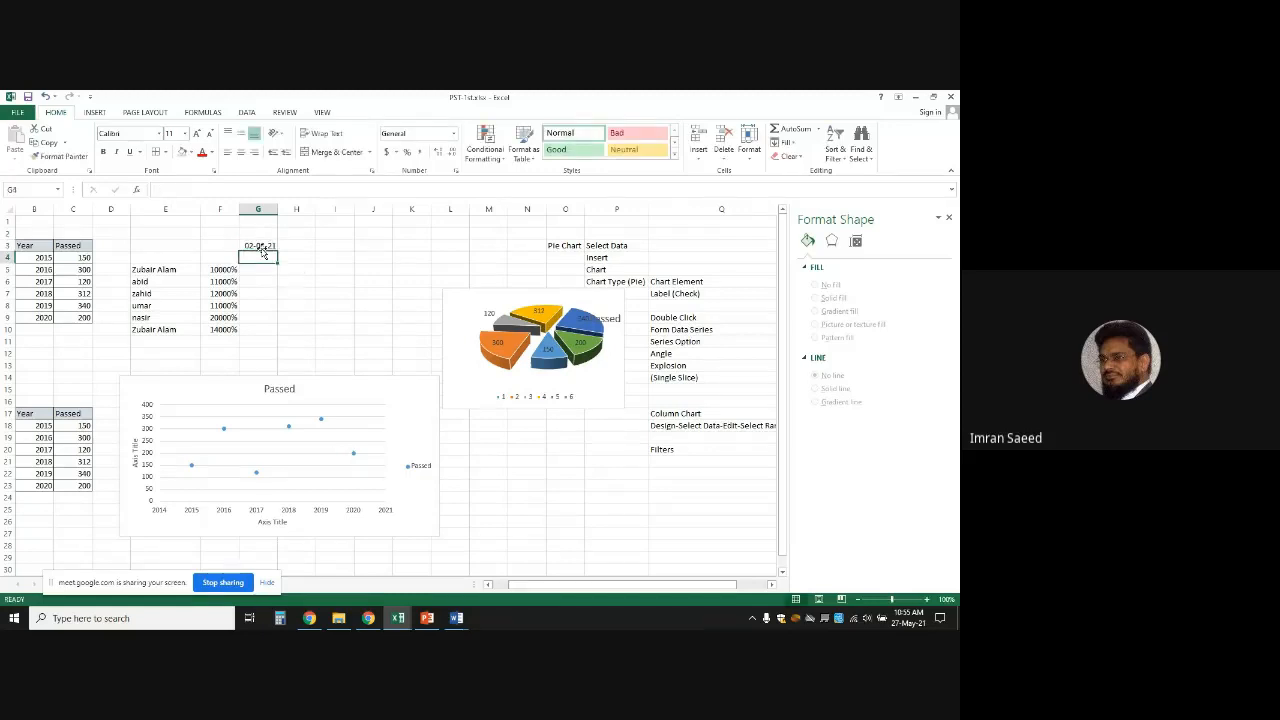
double_click(256, 244)
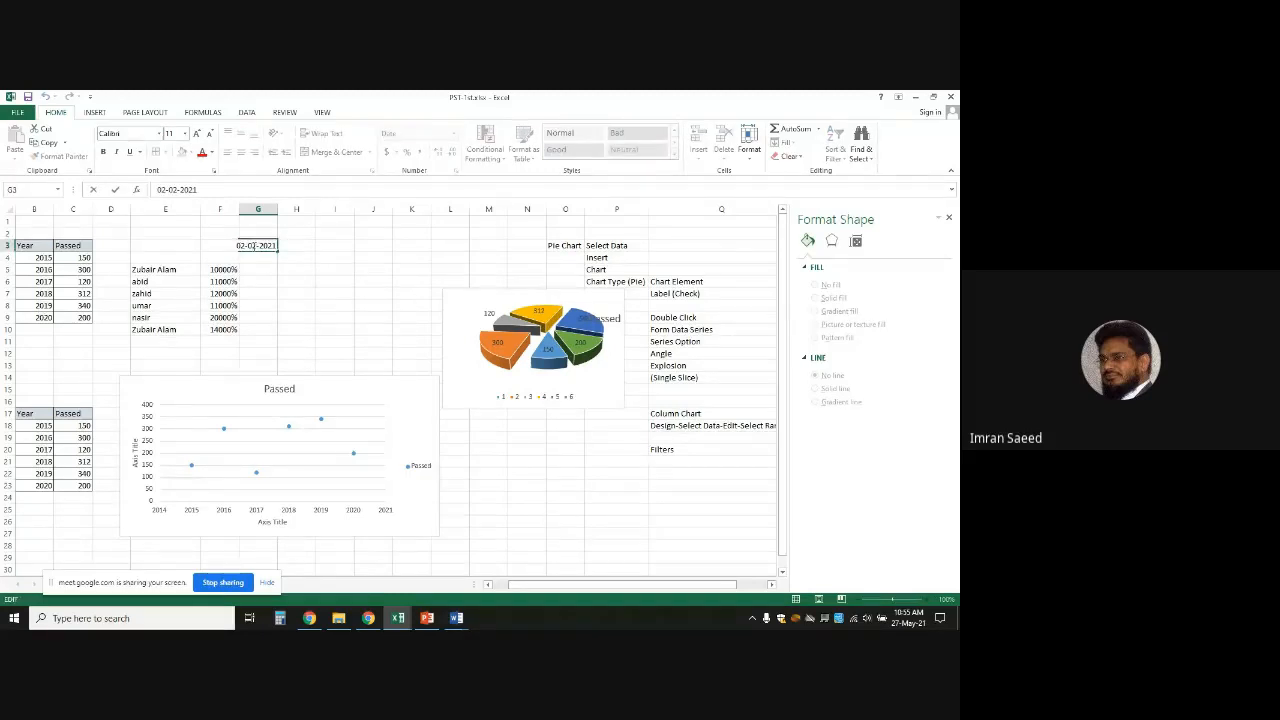
click(318, 292)
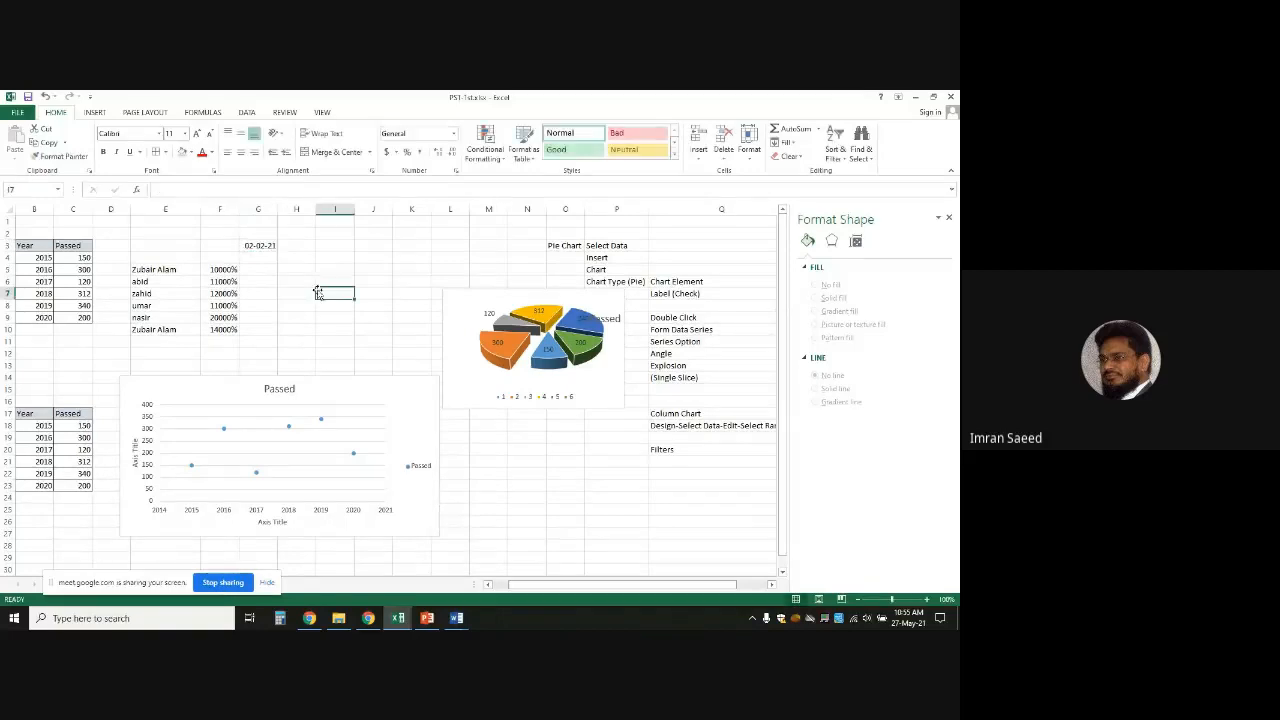
right_click(258, 246)
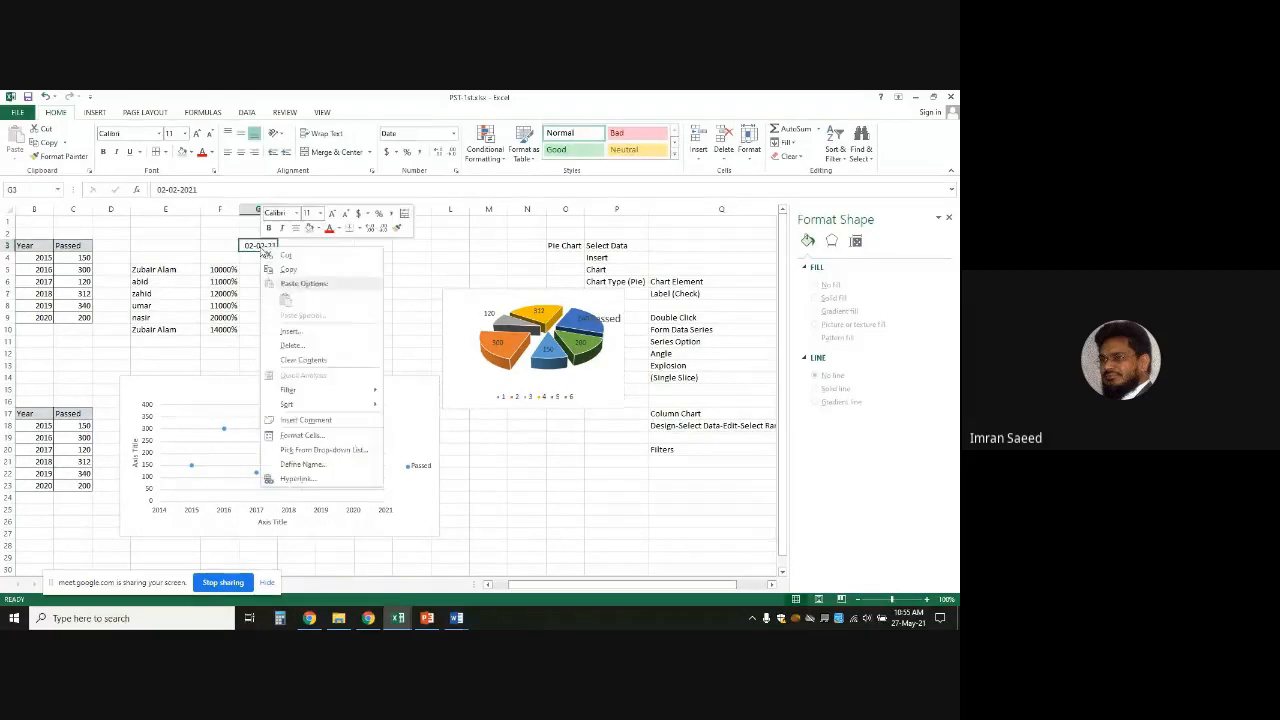
click(303, 436)
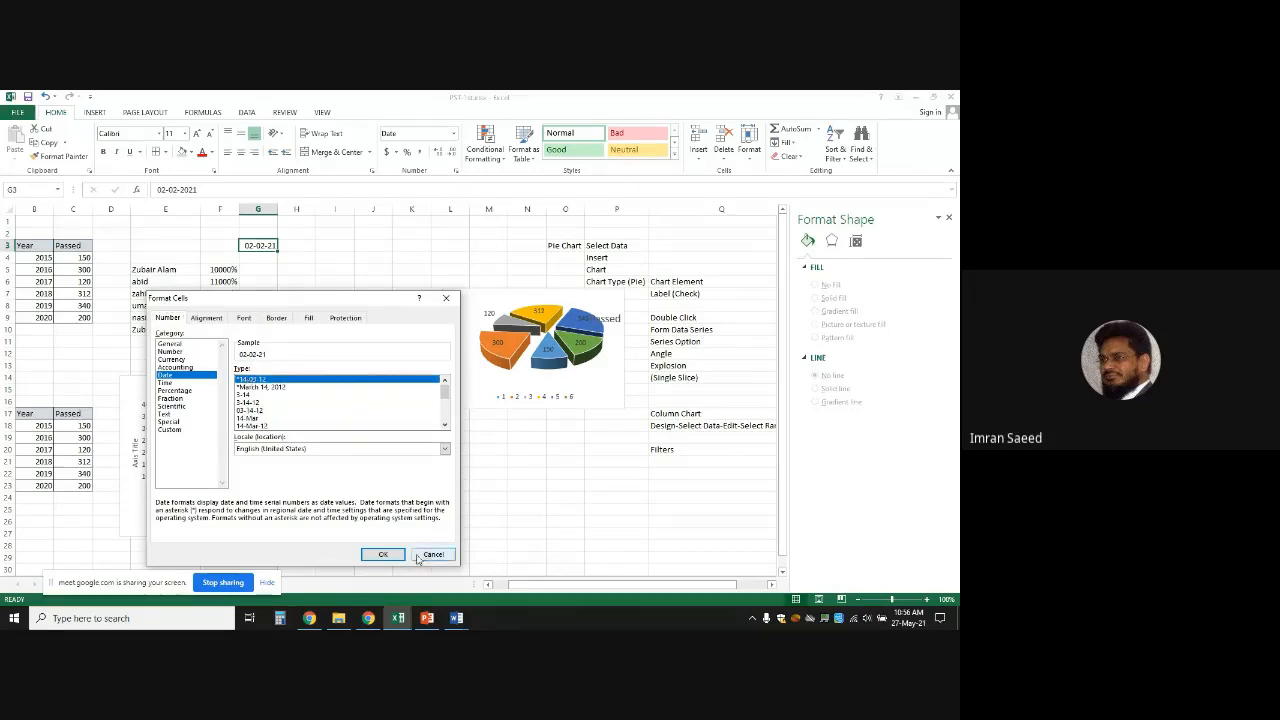
click(382, 554)
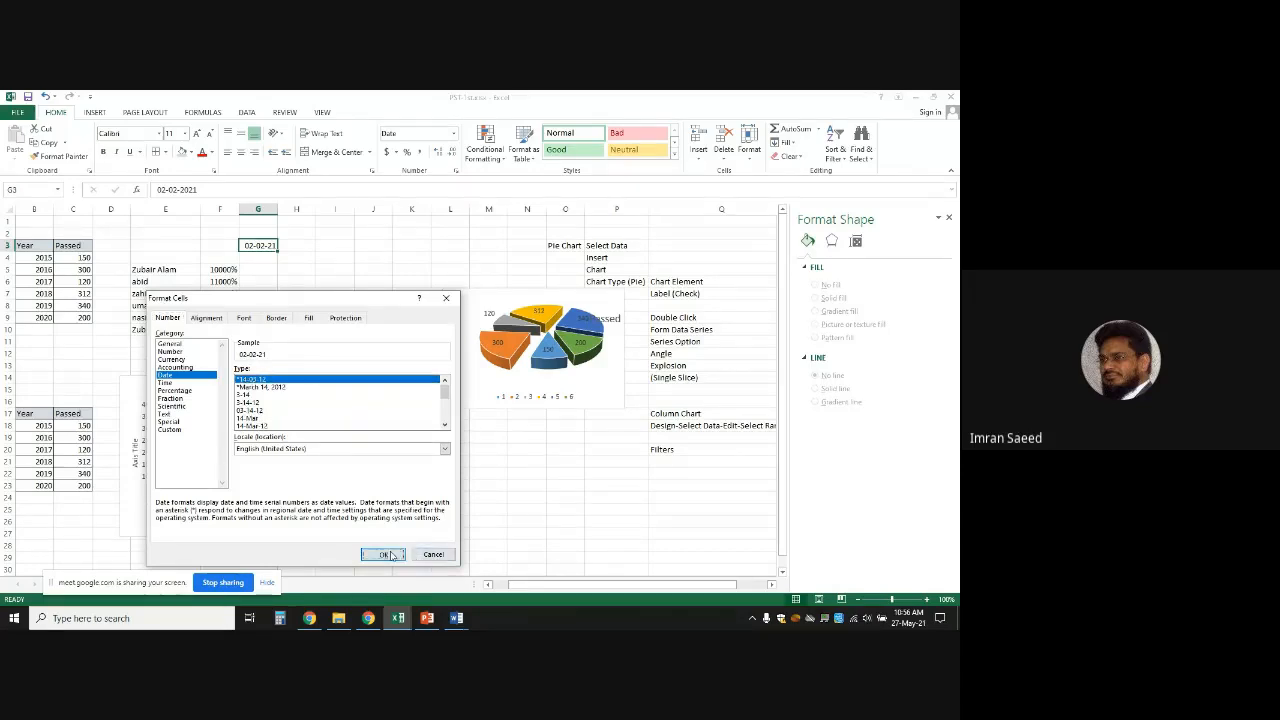
Edit G3's date to 15-02-2021
key(Up)
key(Up)
click(246, 246)
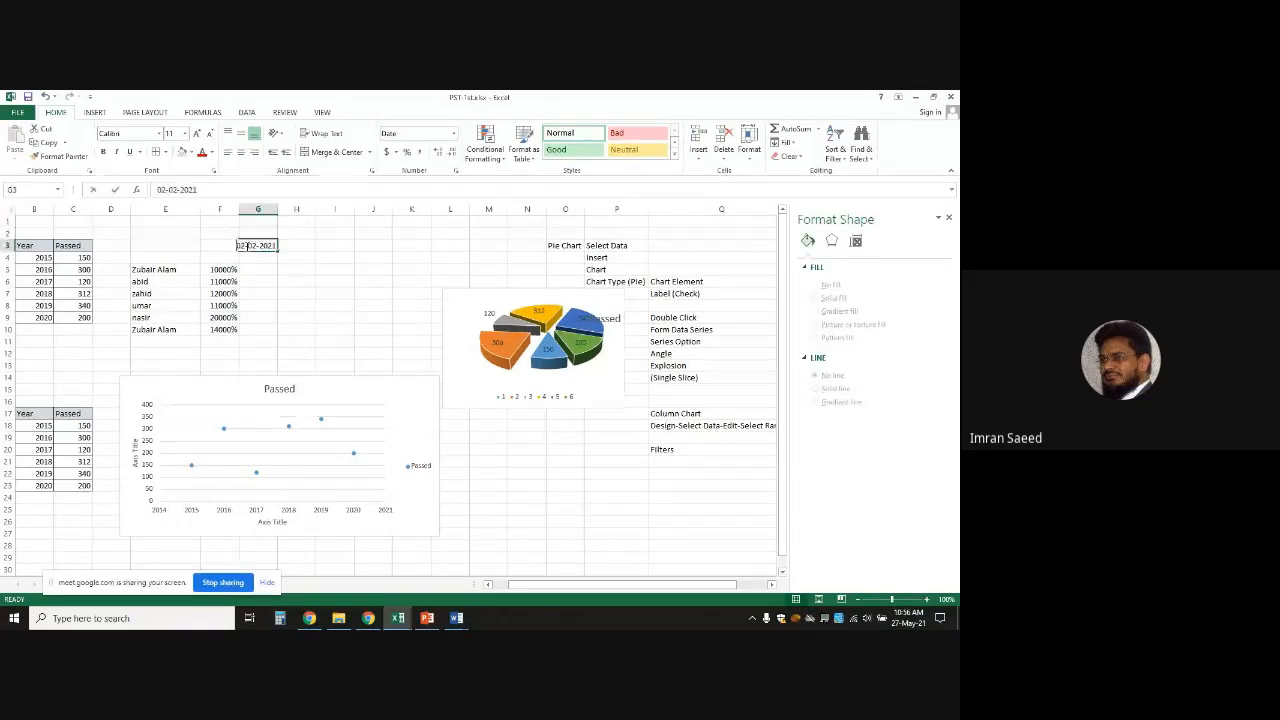
double_click(246, 246)
text(5)
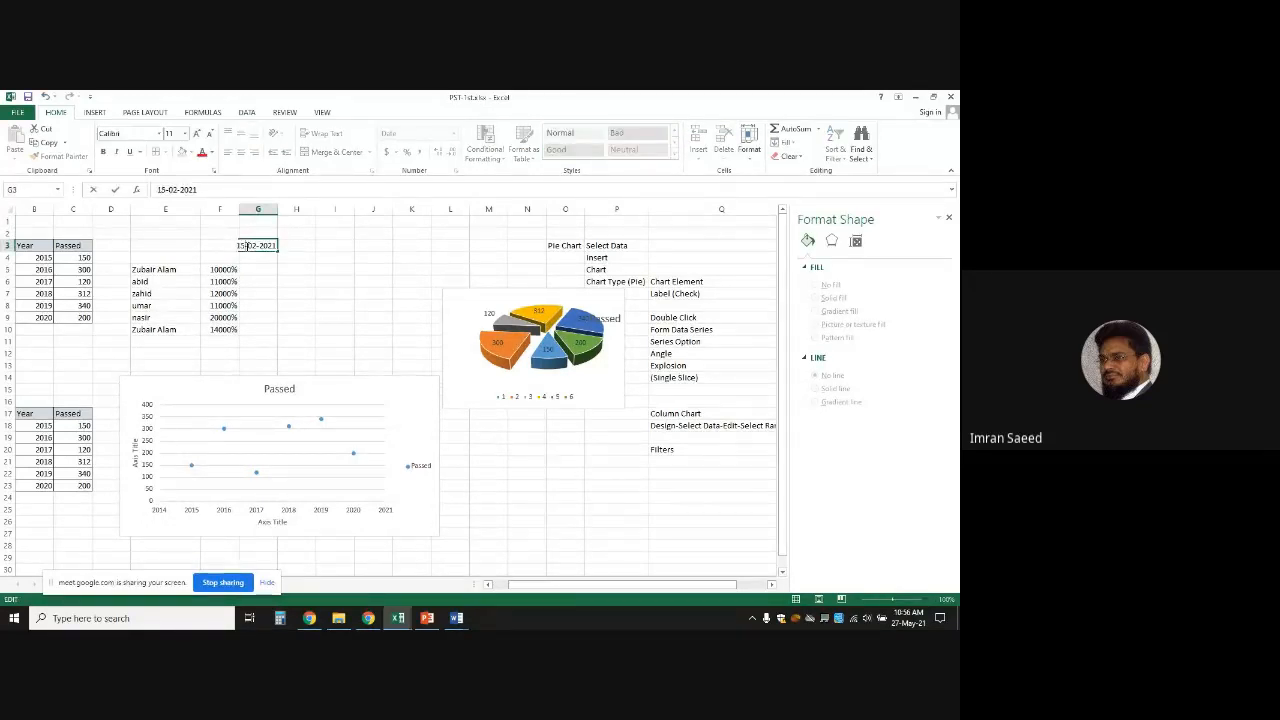
key(Return)
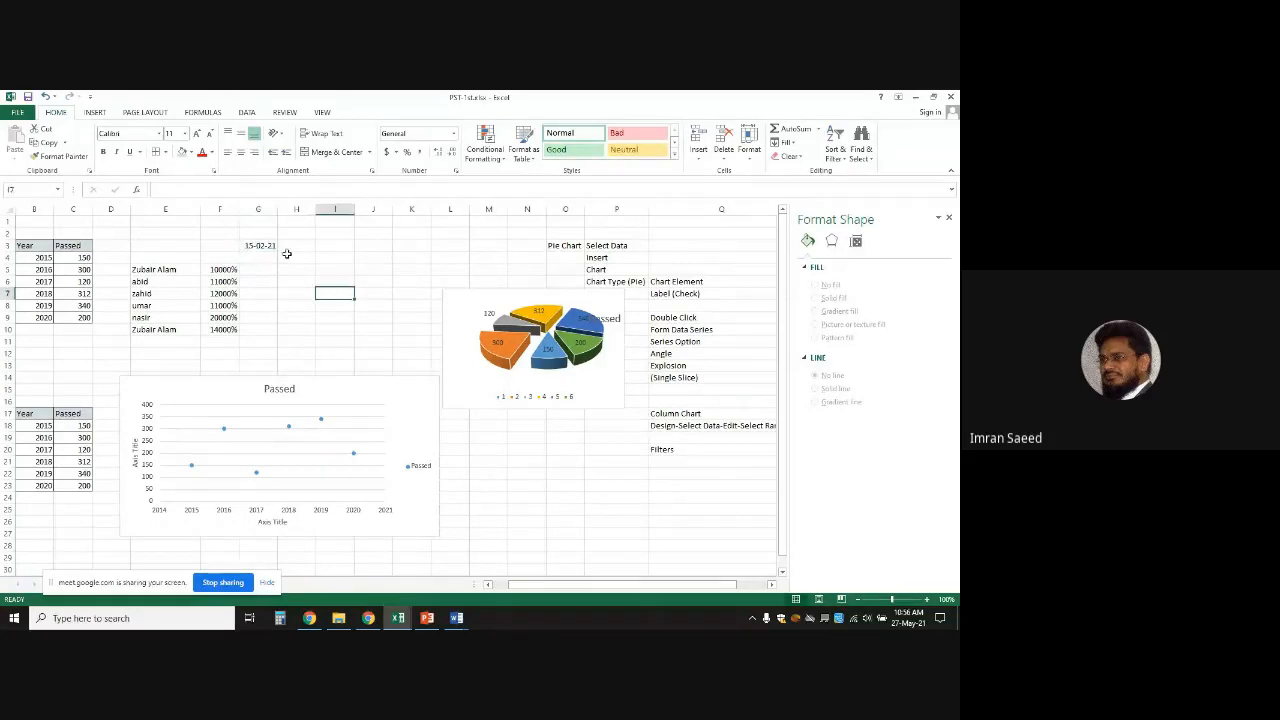
click(255, 245)
Give G3 a month-day-year date format so it shows 2-15-2021, then check the stored value
right_click(257, 246)
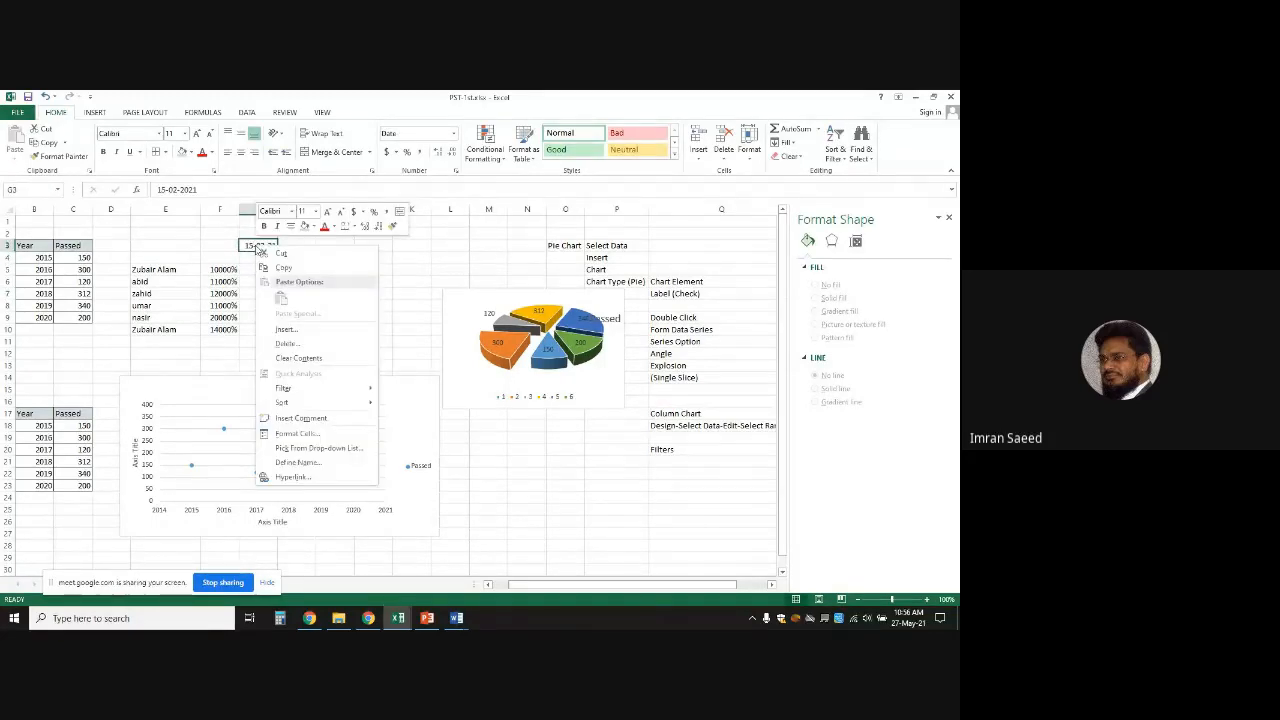
click(323, 434)
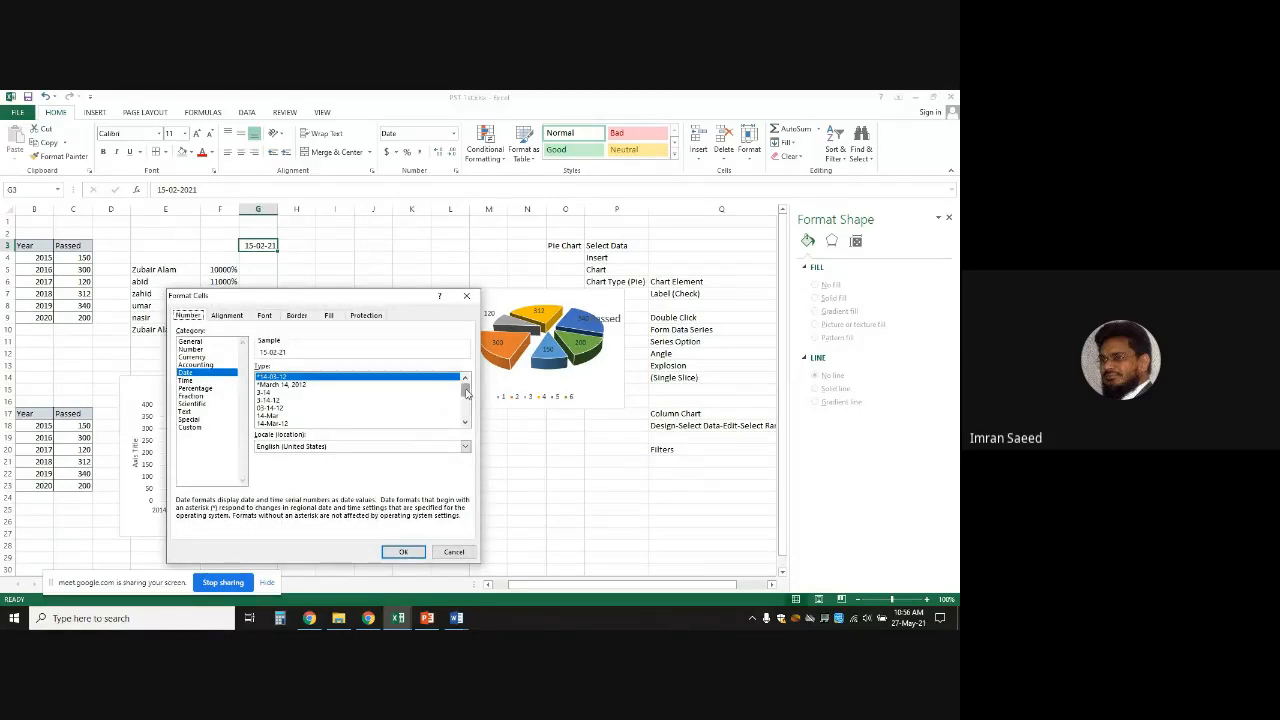
drag(465, 392, 466, 411)
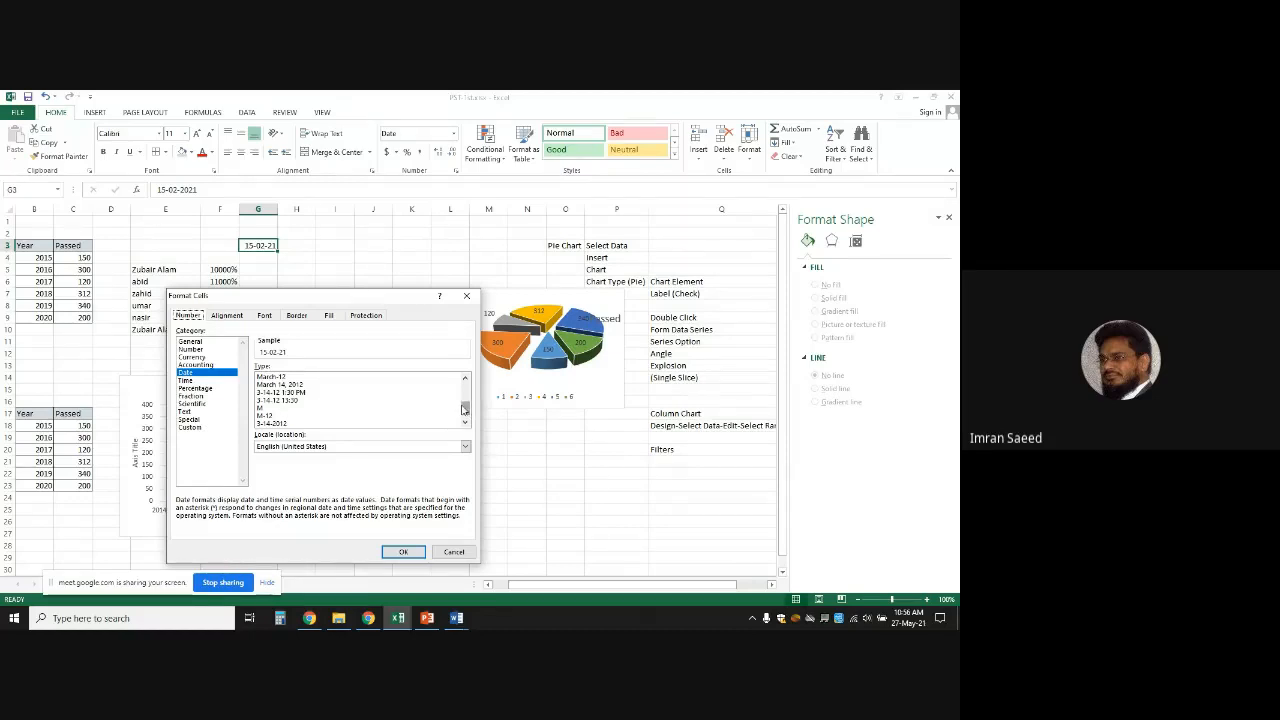
click(262, 425)
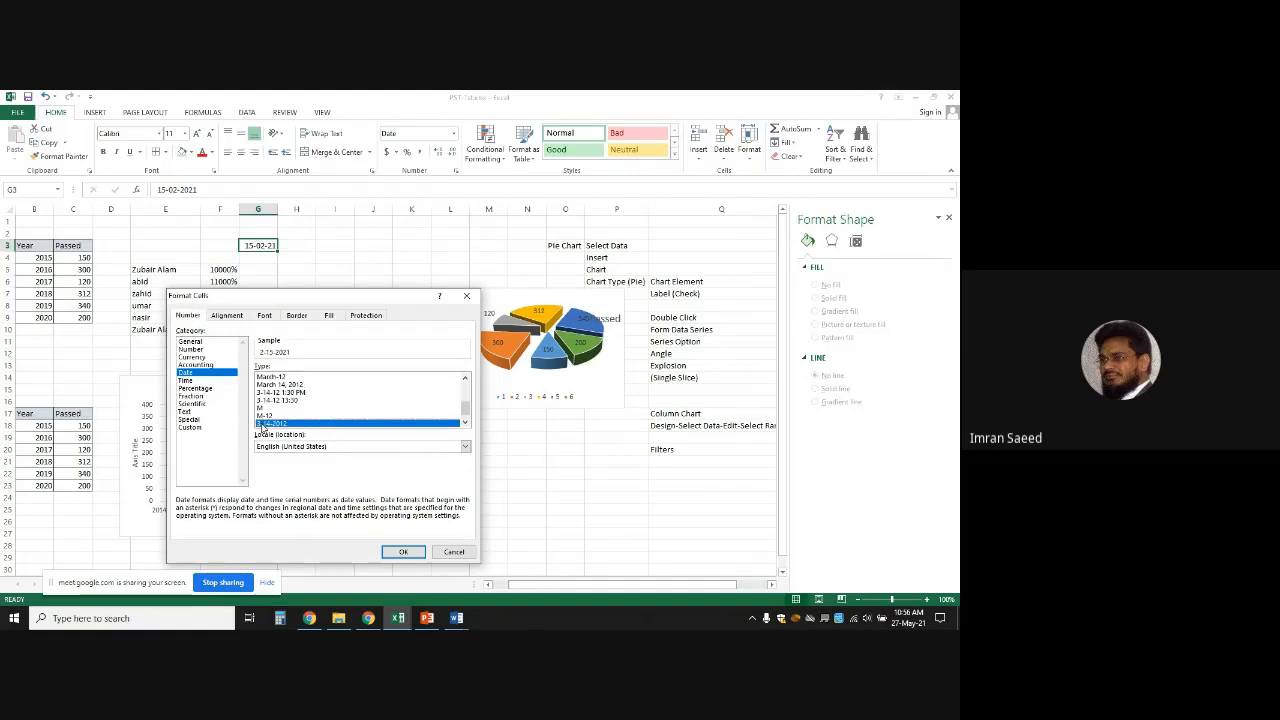
click(408, 553)
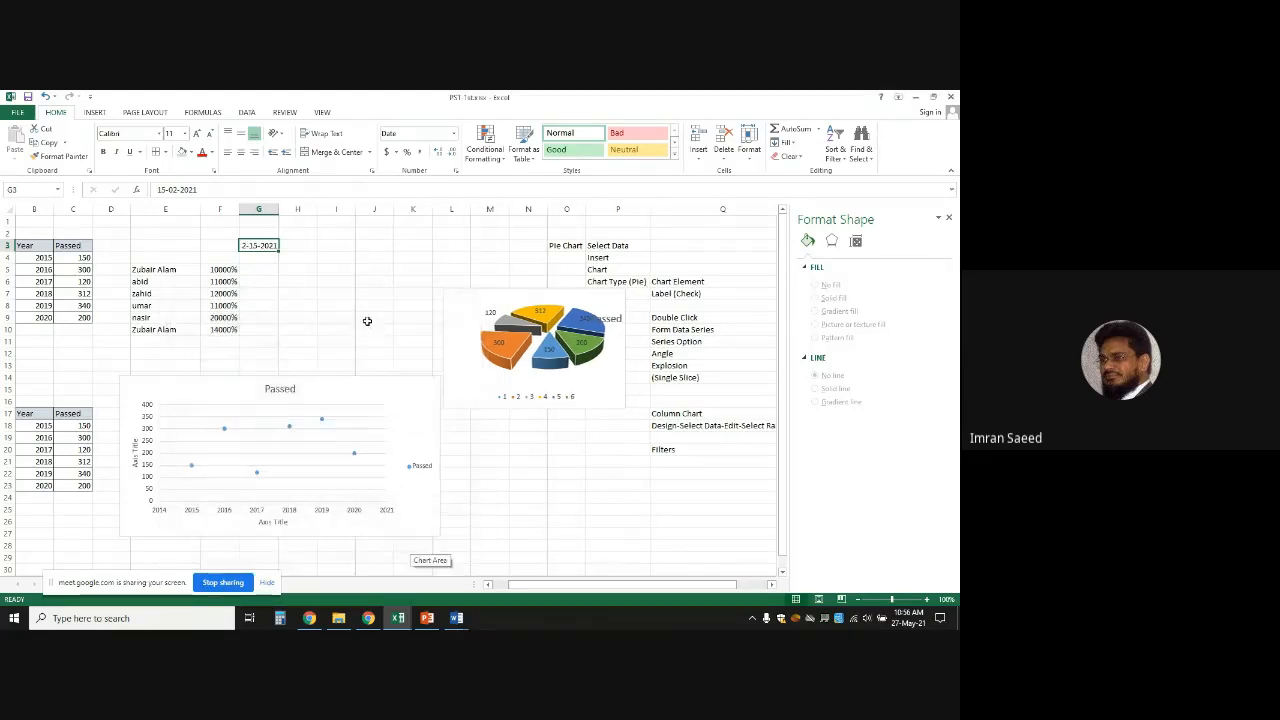
click(368, 318)
double_click(249, 246)
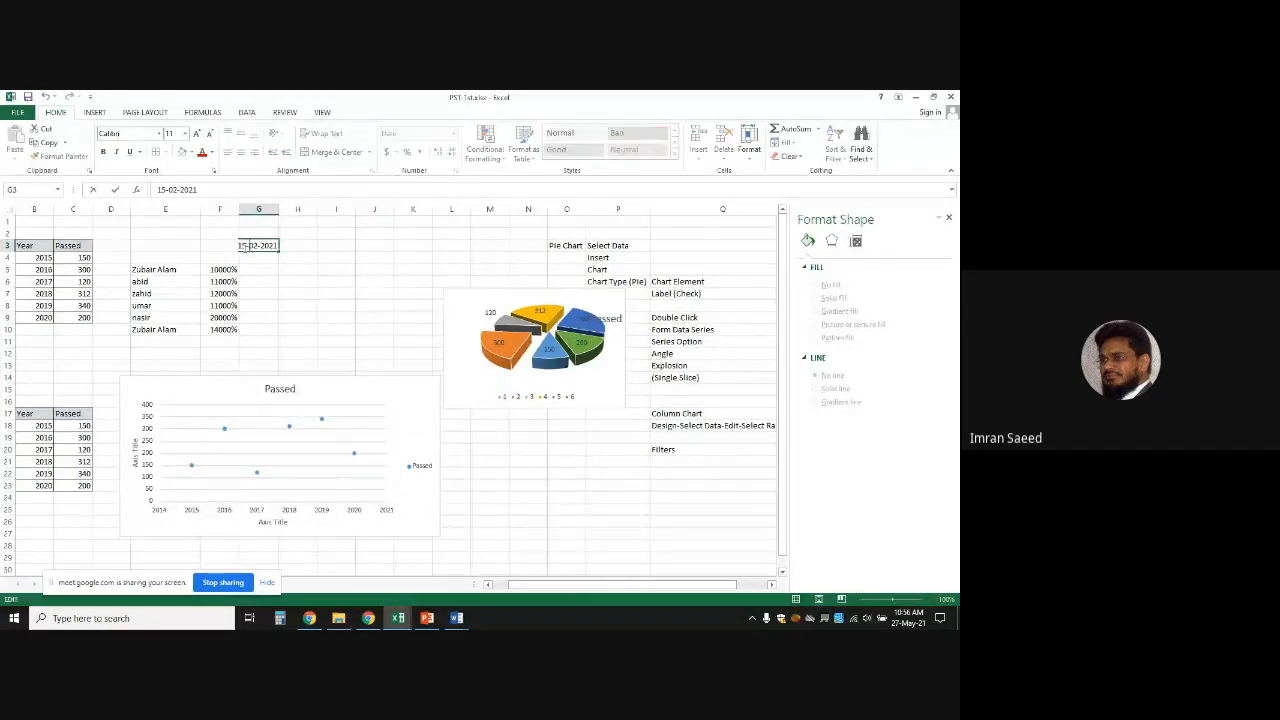
click(295, 247)
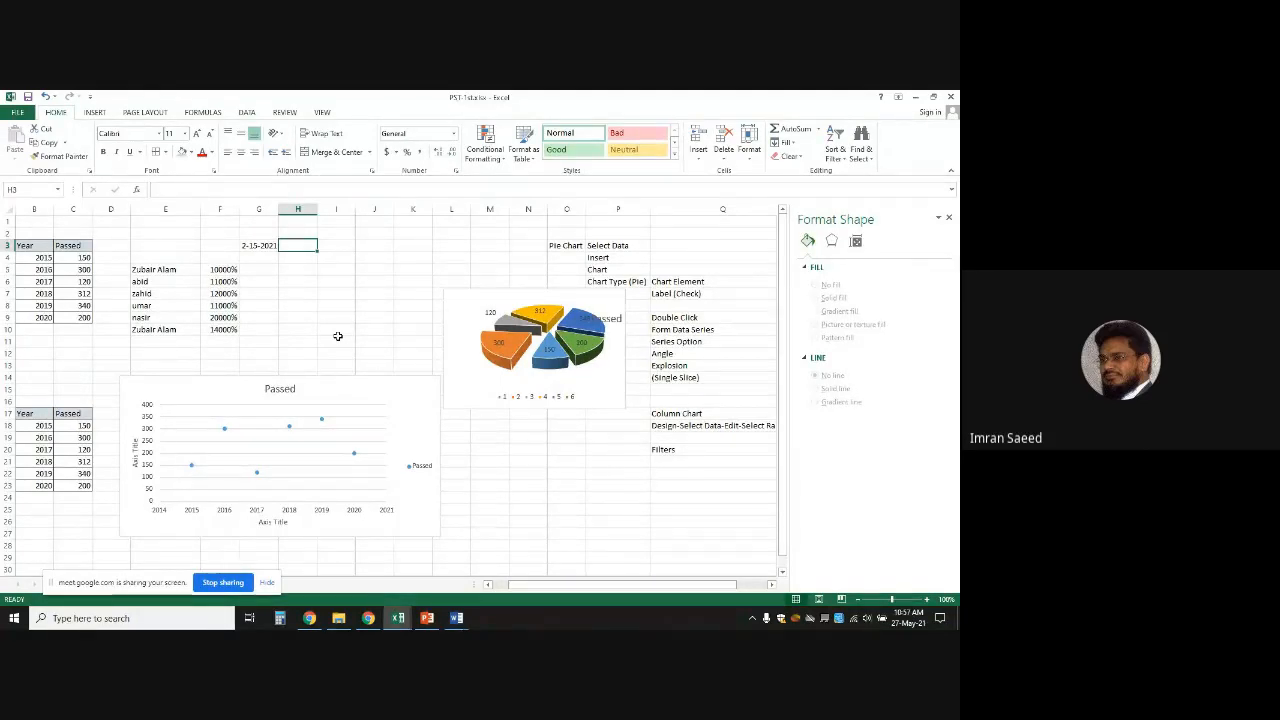
click(258, 246)
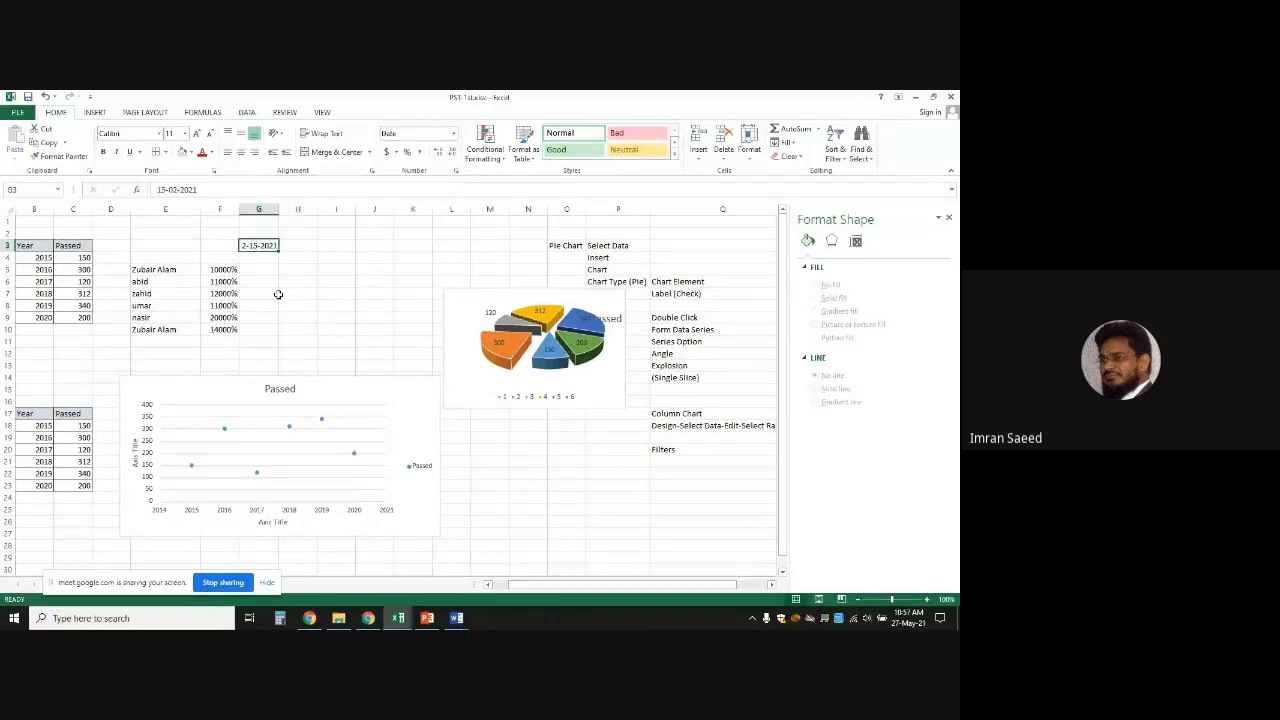
Admit the waiting participant in Google Meet, then return to PST-1st.xlsx
click(369, 618)
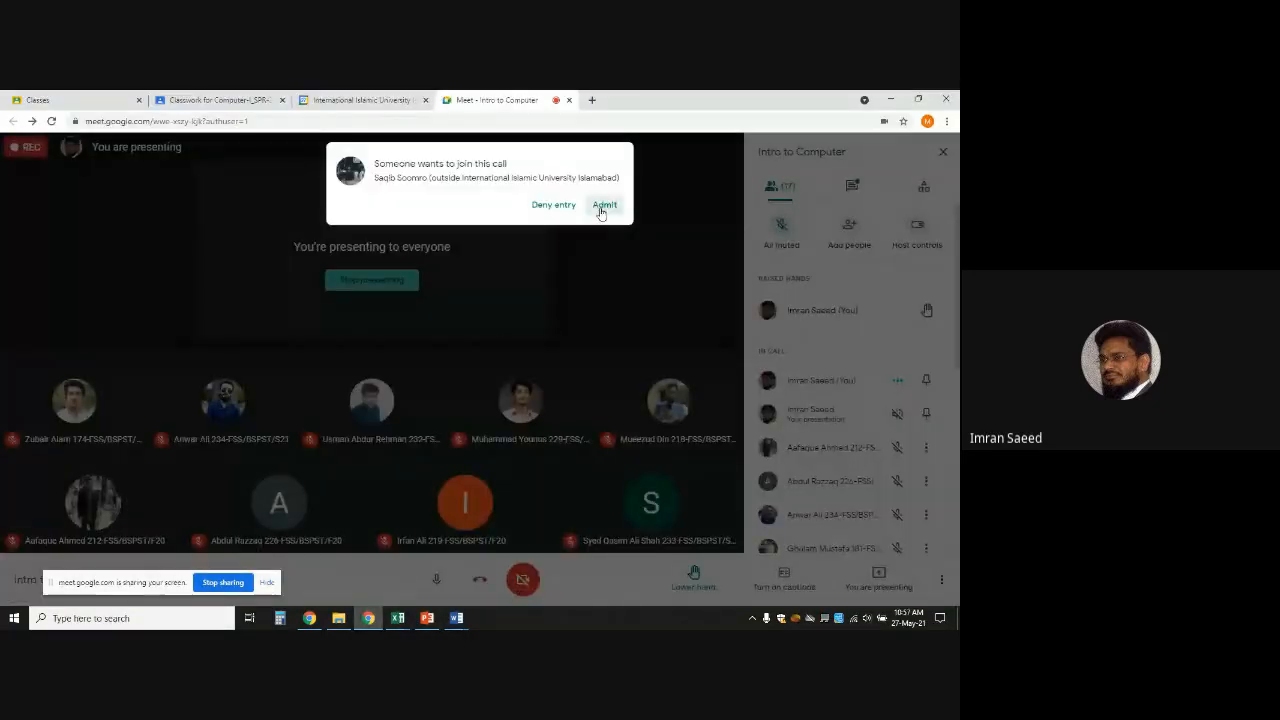
click(603, 205)
mouse_move(398, 620)
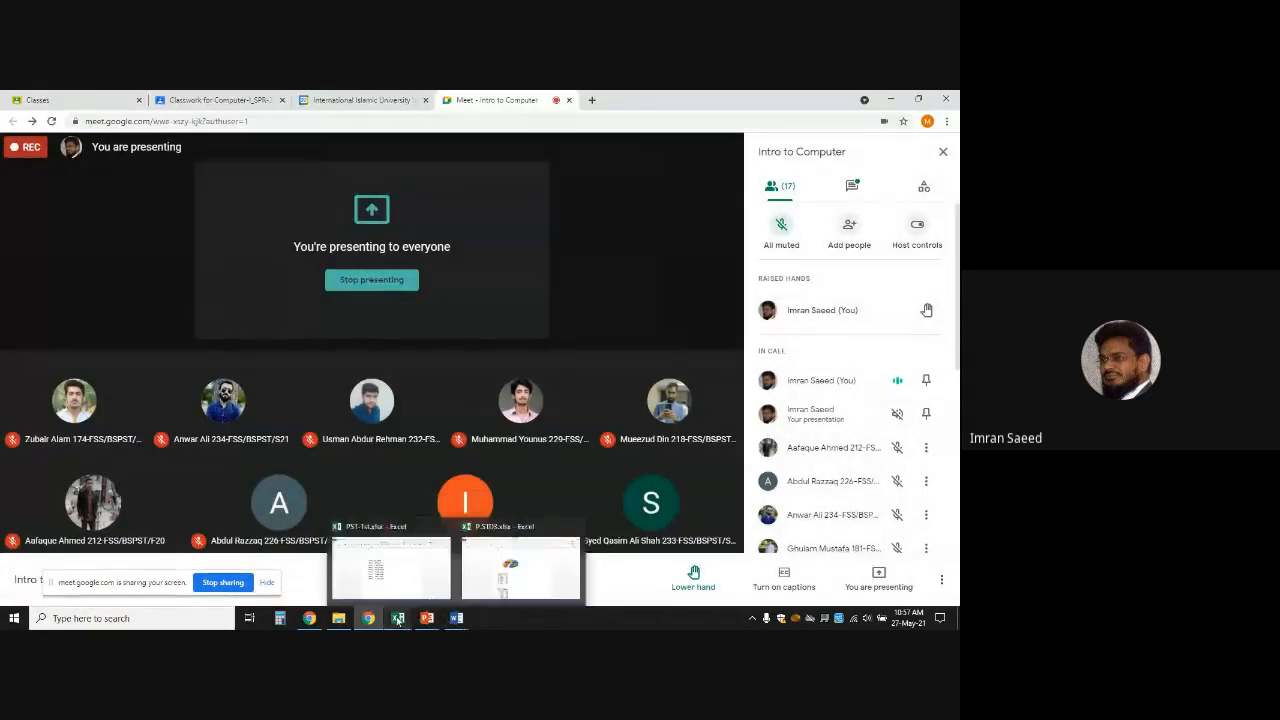
click(397, 618)
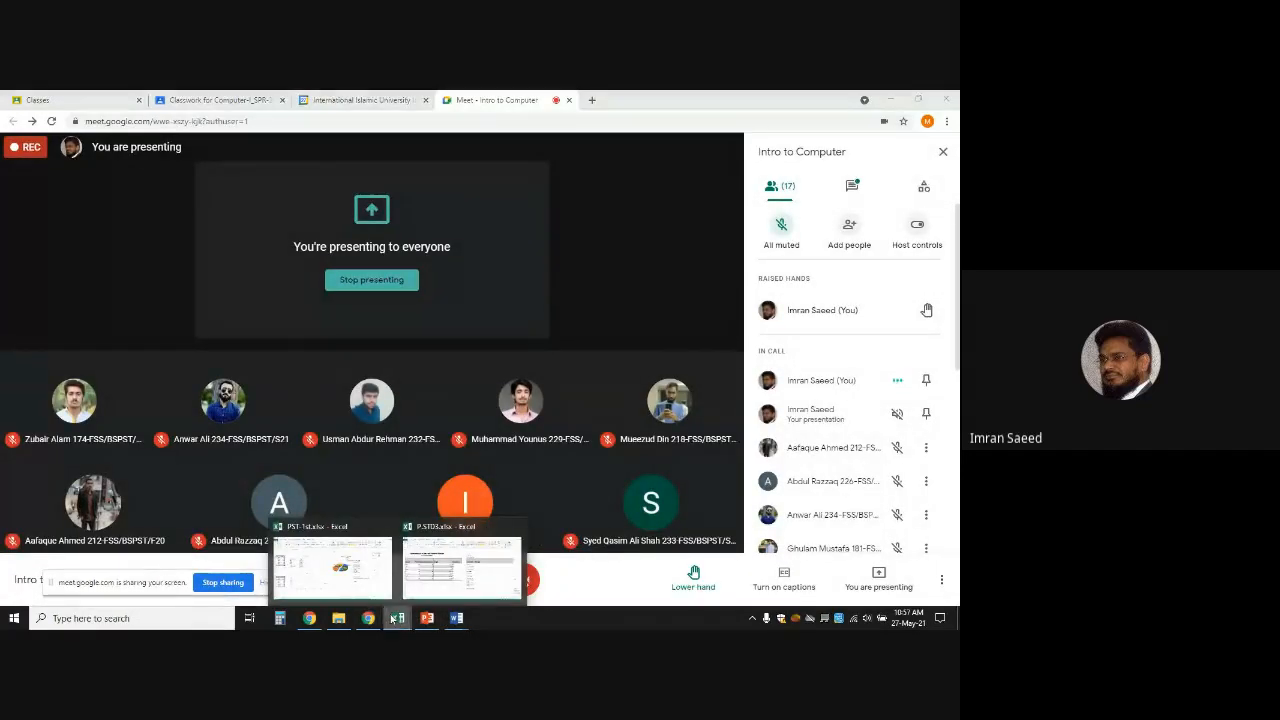
click(380, 580)
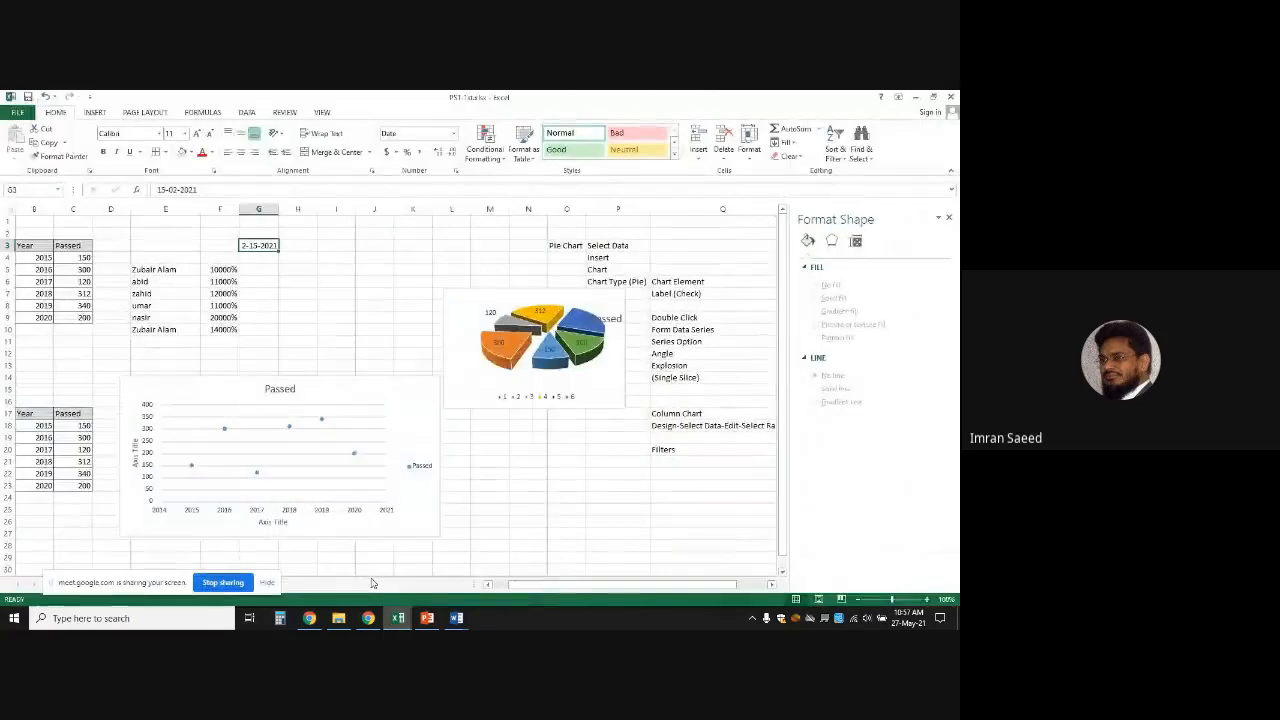
Give G3 the 3-14-12 1:30 PM date-and-time format
click(343, 234)
click(262, 245)
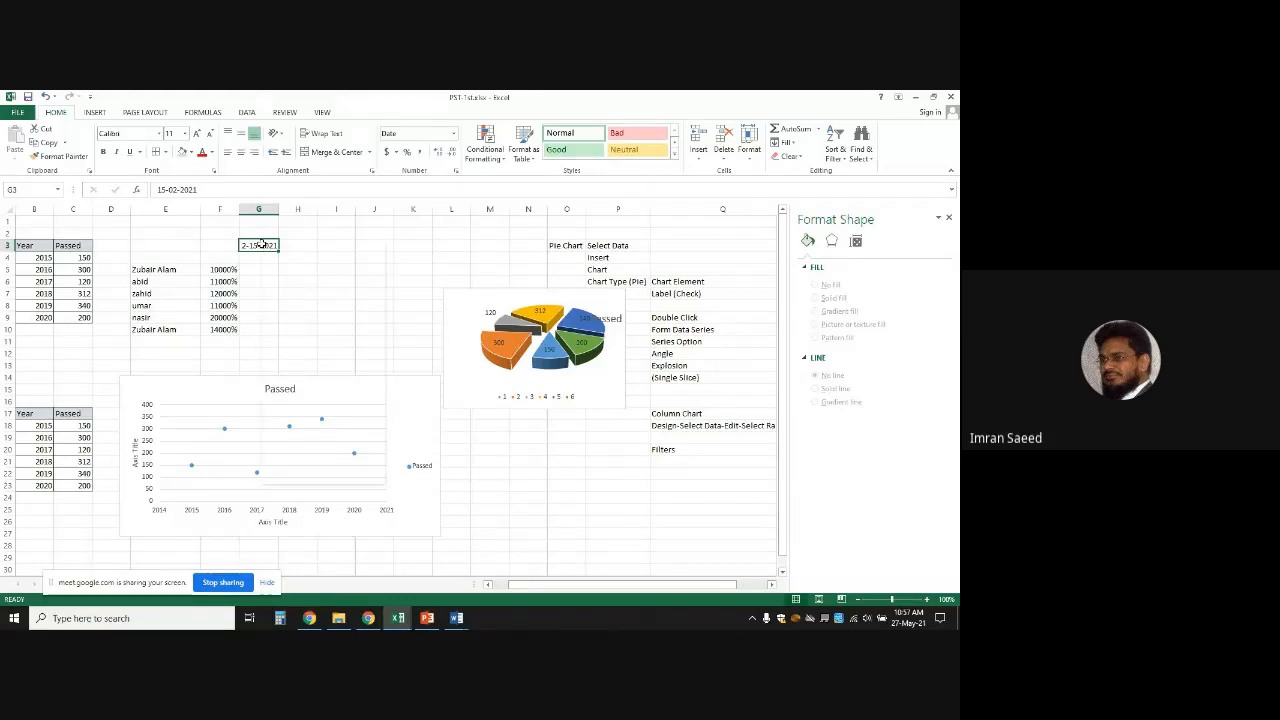
right_click(263, 246)
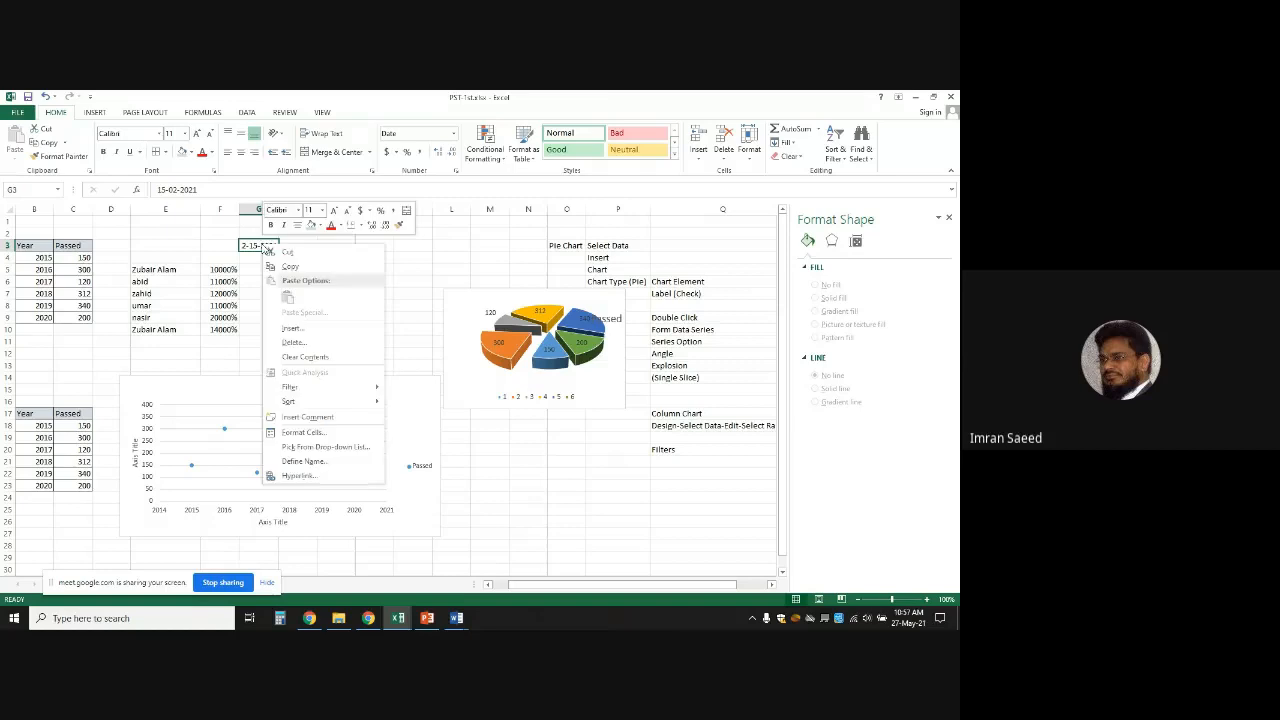
click(325, 432)
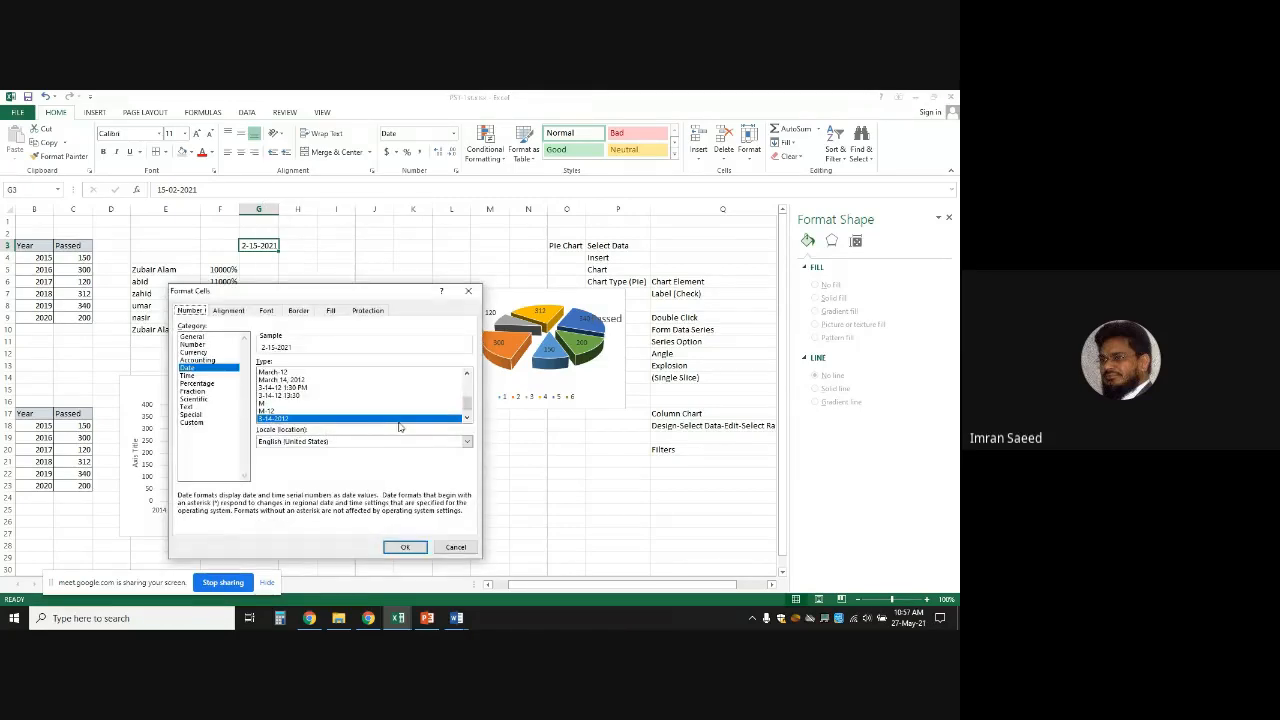
click(469, 395)
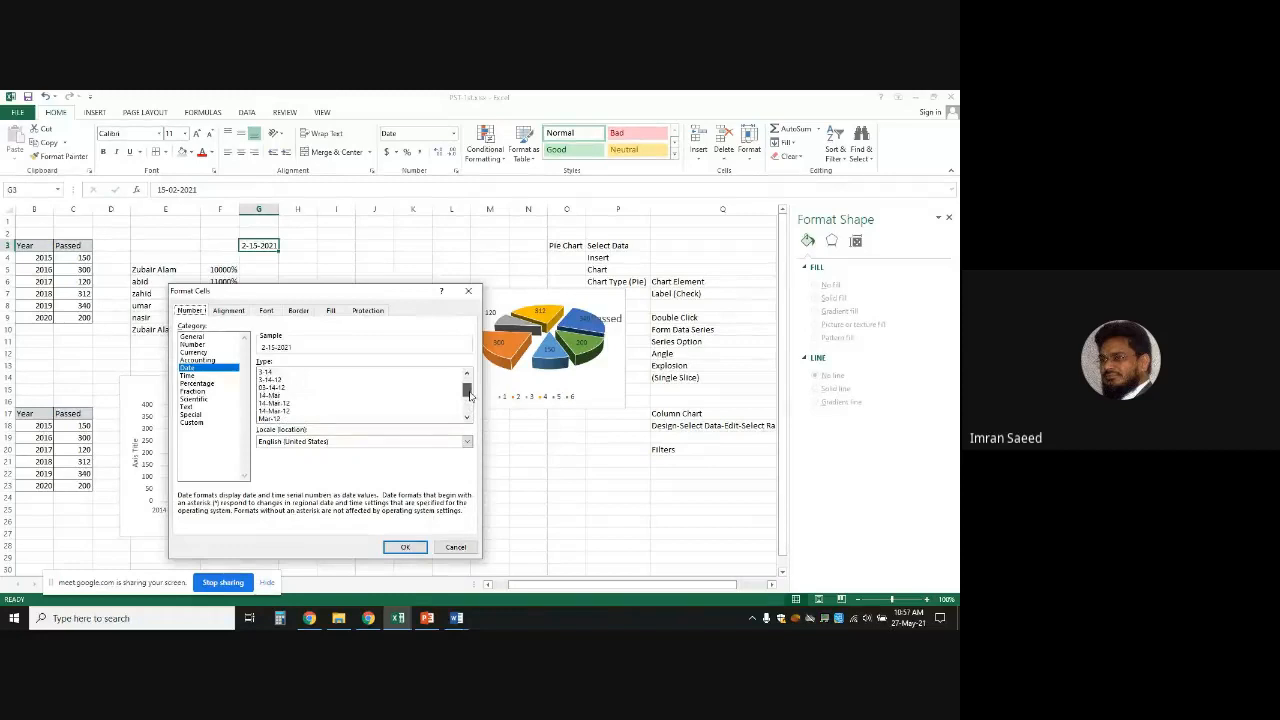
scroll(469, 395, down, 2)
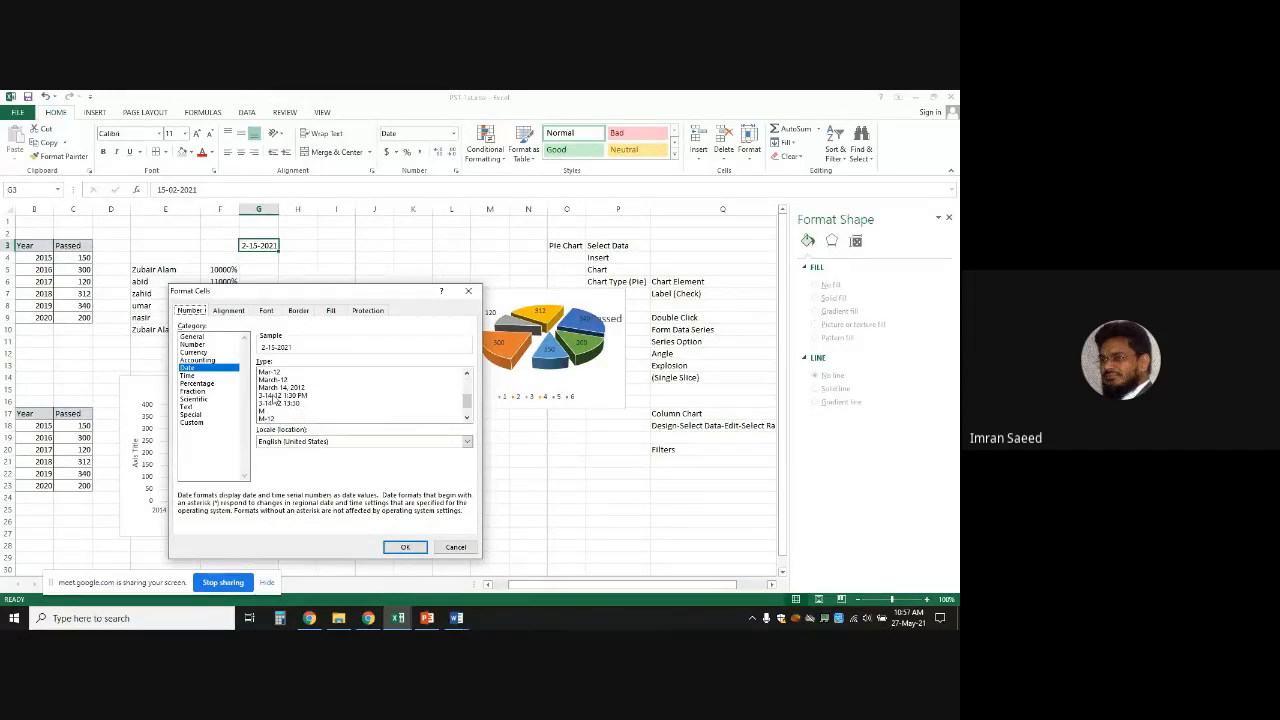
click(271, 396)
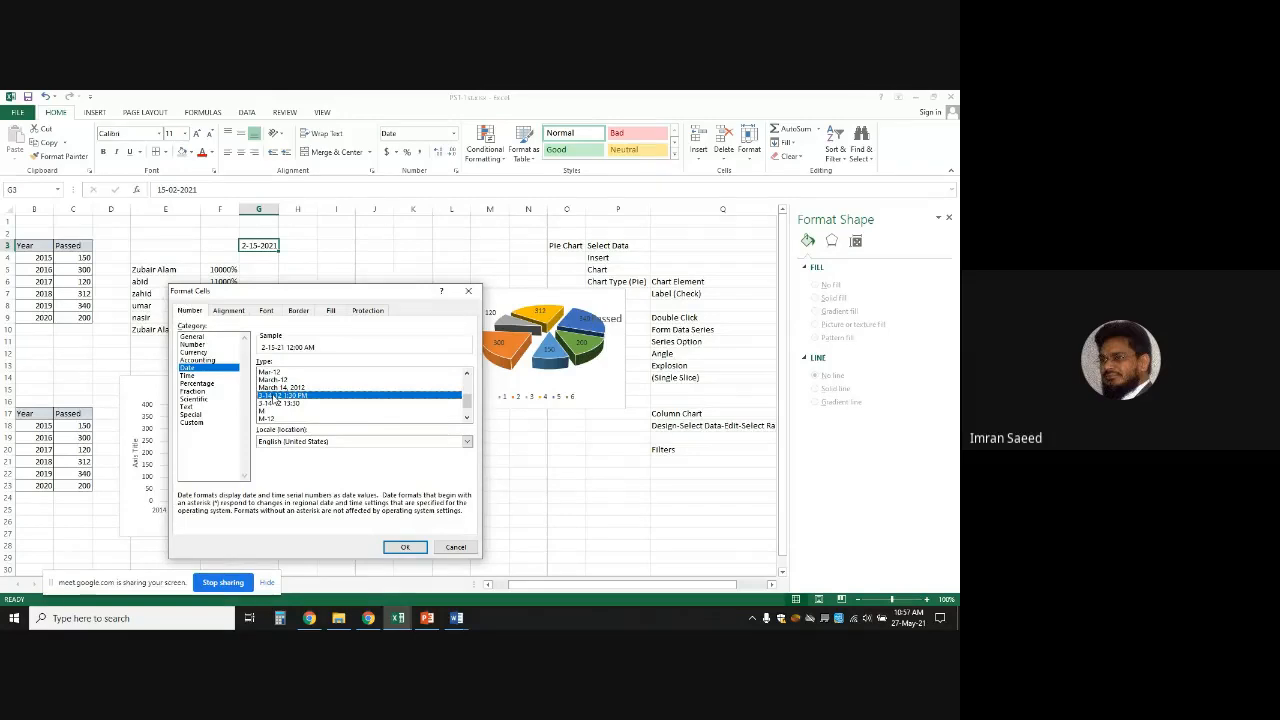
click(418, 551)
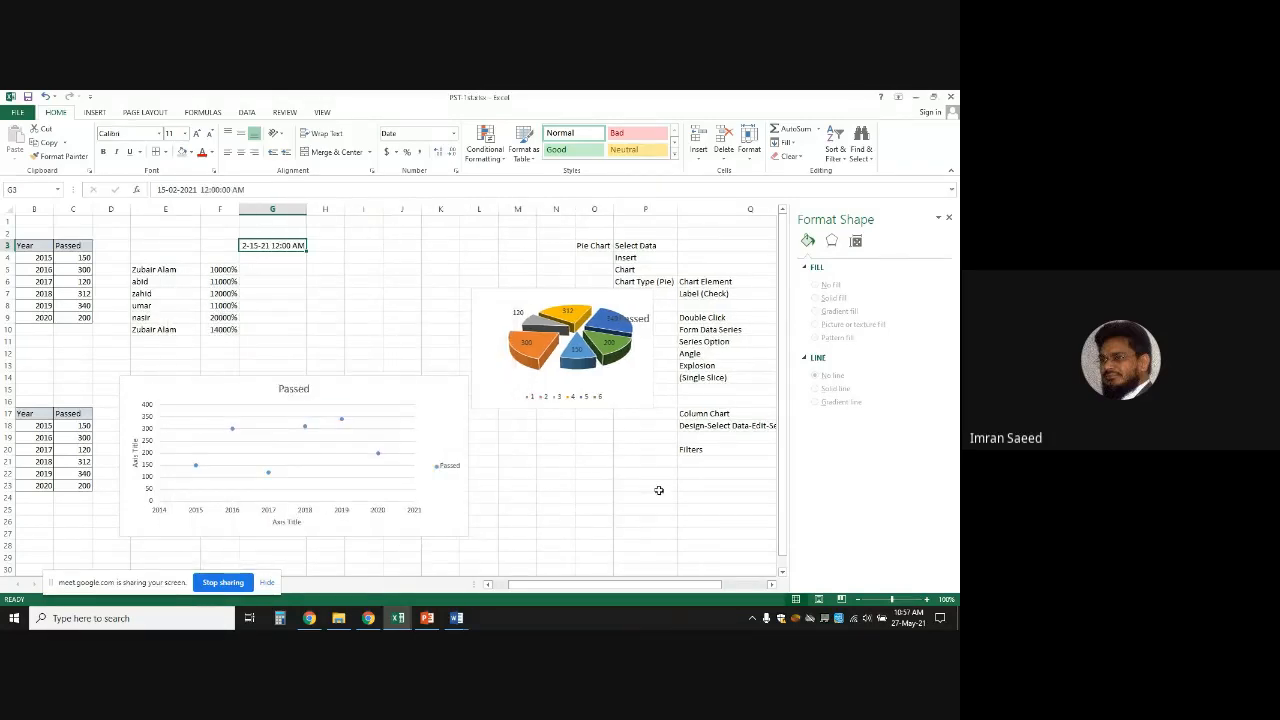
Change G3's time from 12:00 to 10:57 so it reads 2-15-21 10:57 AM
double_click(276, 245)
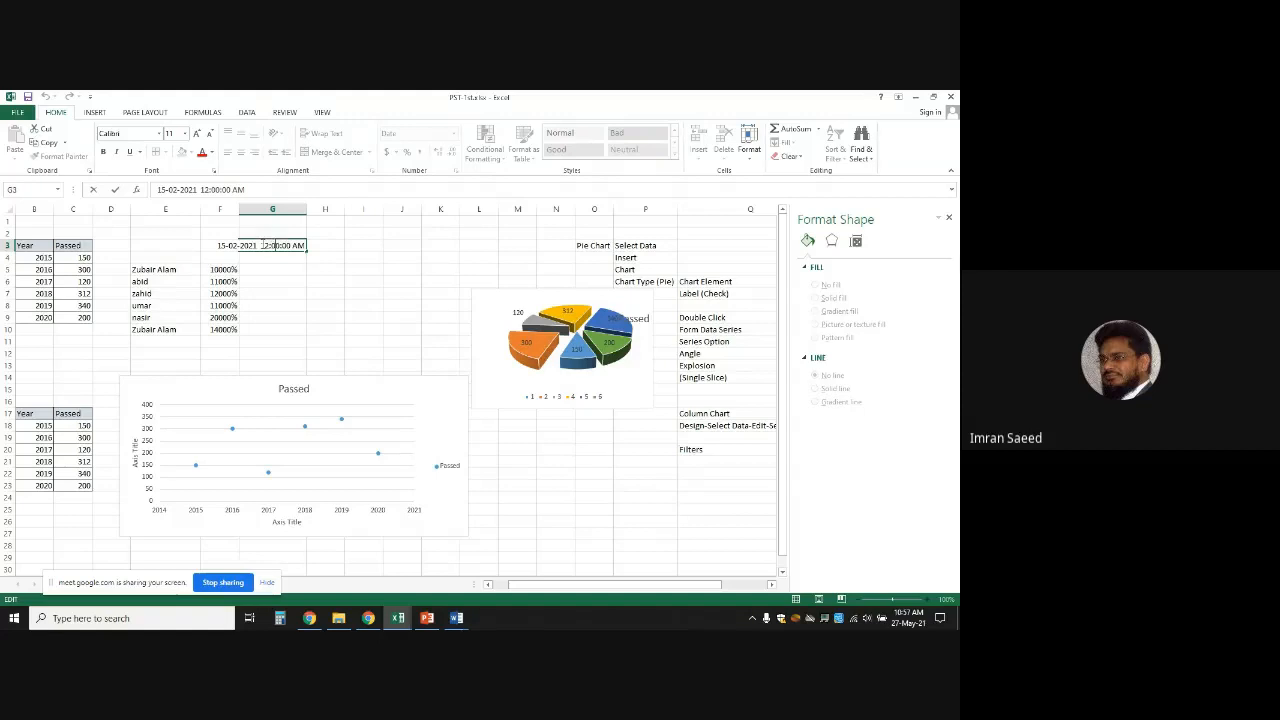
mouse_move(263, 245)
mouse_down()
mouse_move(288, 245)
mouse_move(276, 245)
mouse_up()
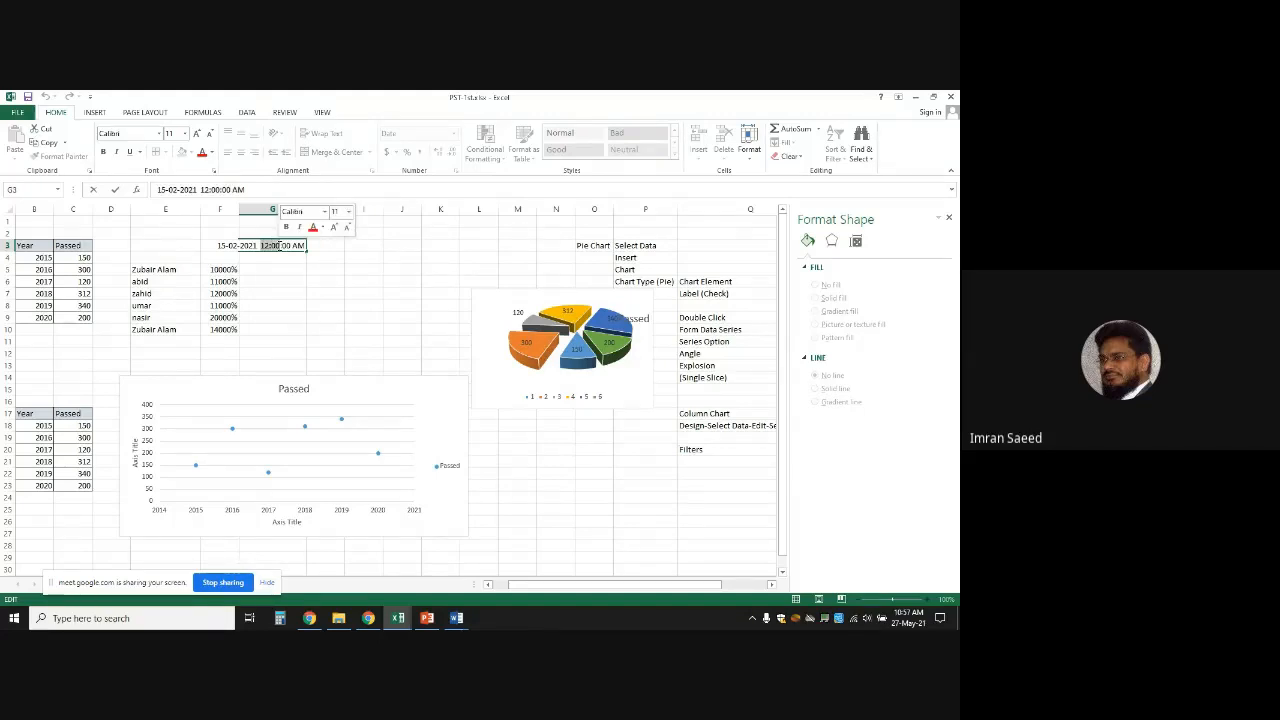
text(10:)
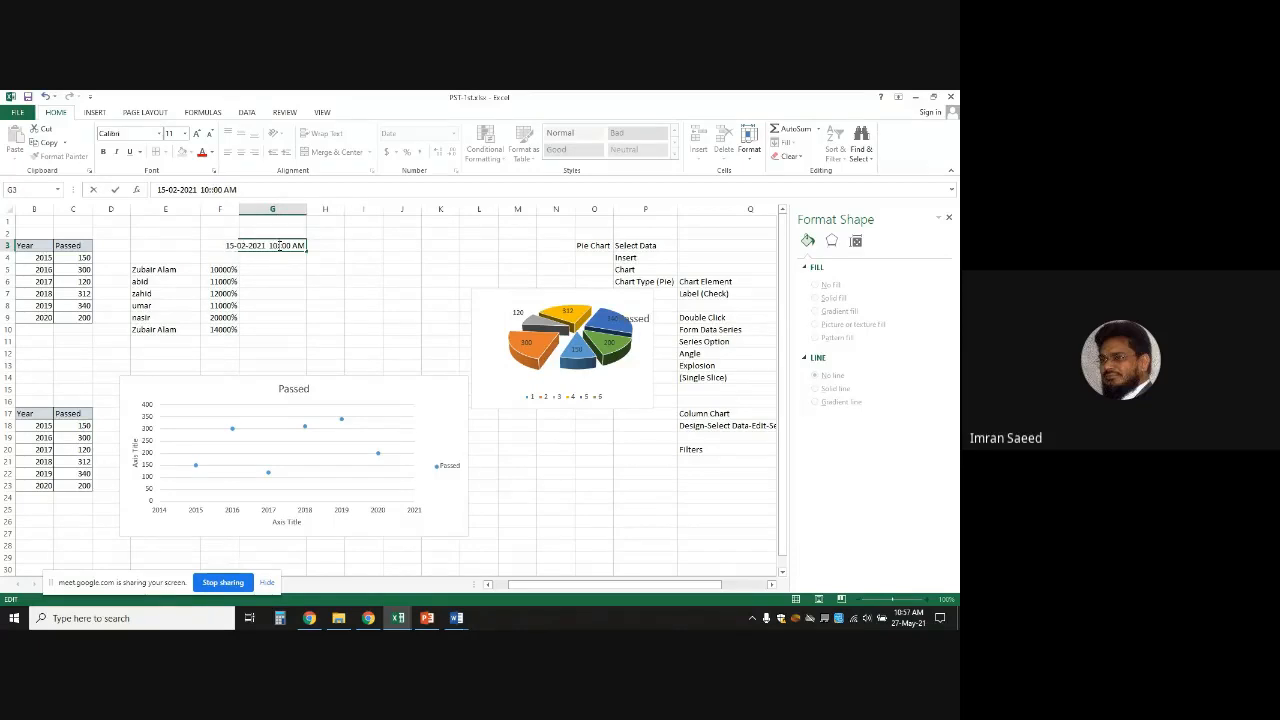
text(57)
key(Return)
click(371, 290)
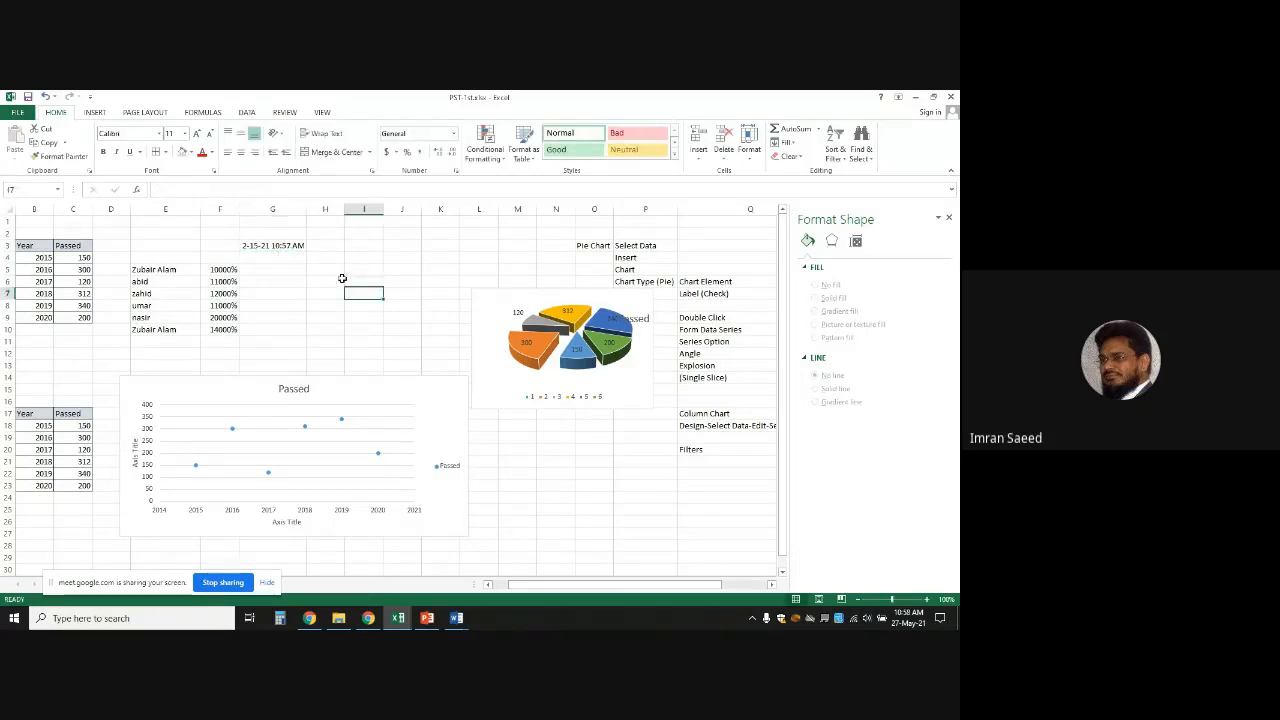
click(276, 245)
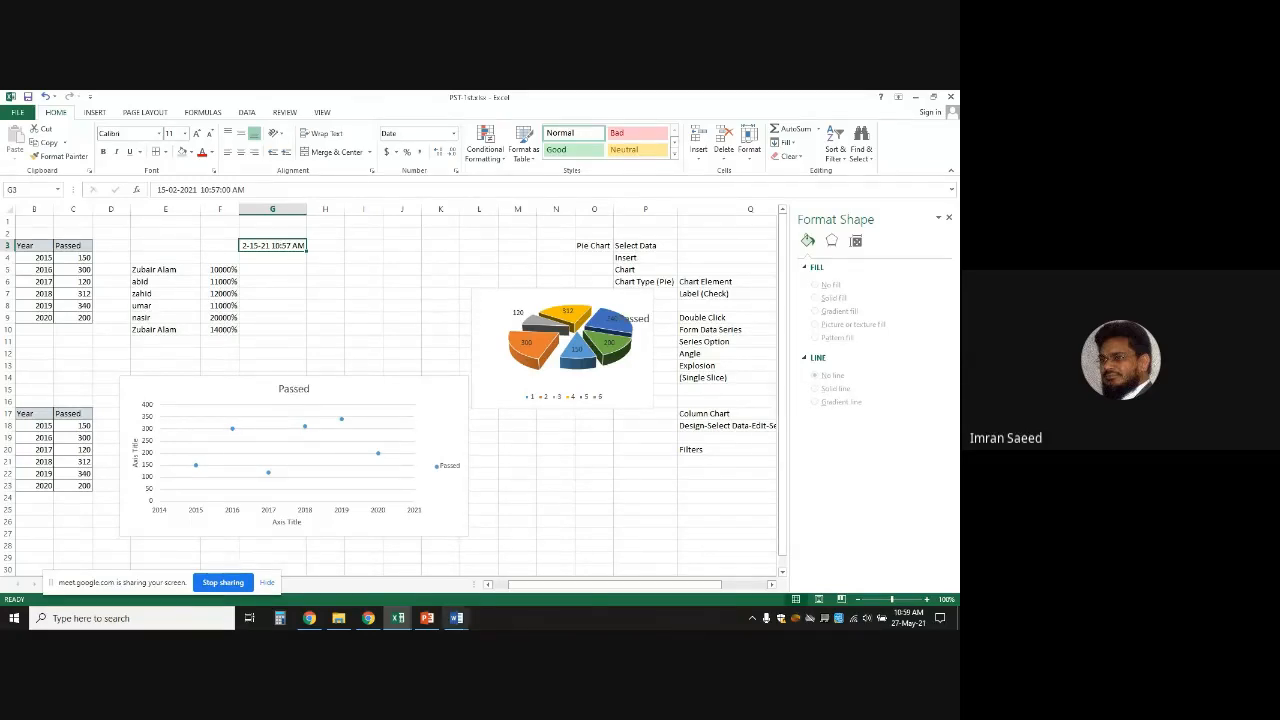
In P.STD3, inspect the grade A count formula in F15, leaving it unchanged
click(401, 620)
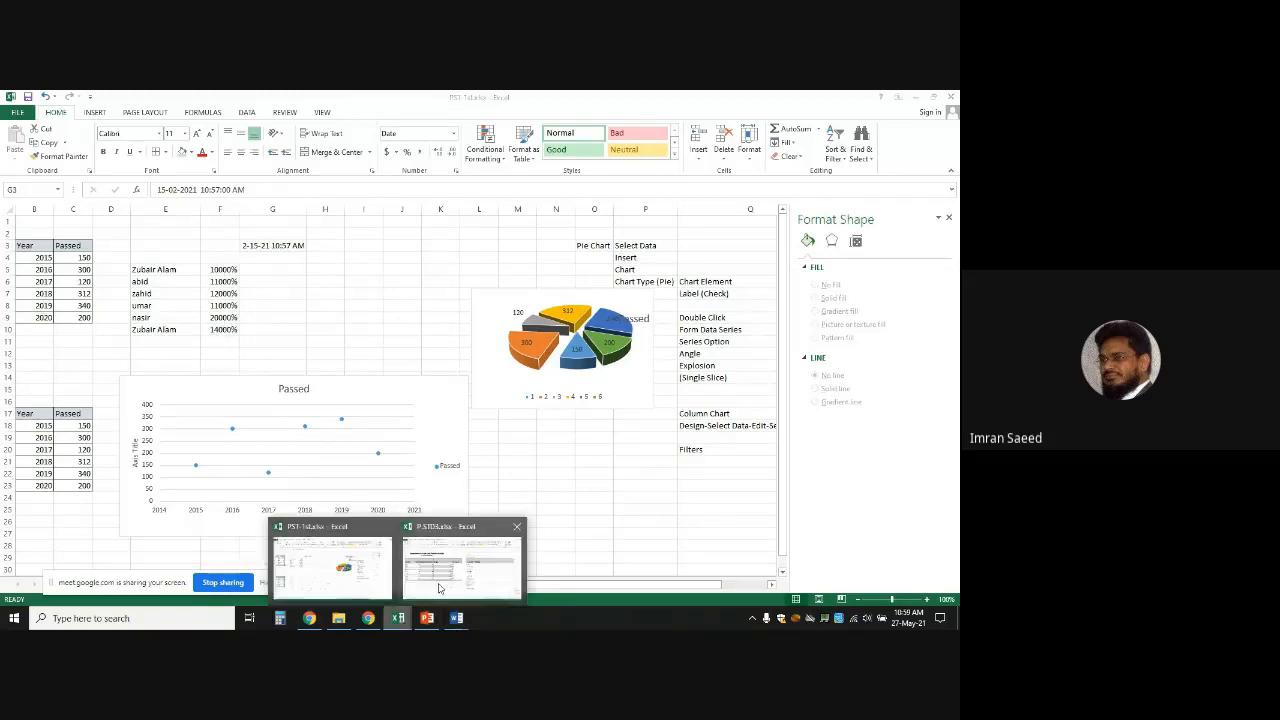
click(440, 588)
click(352, 485)
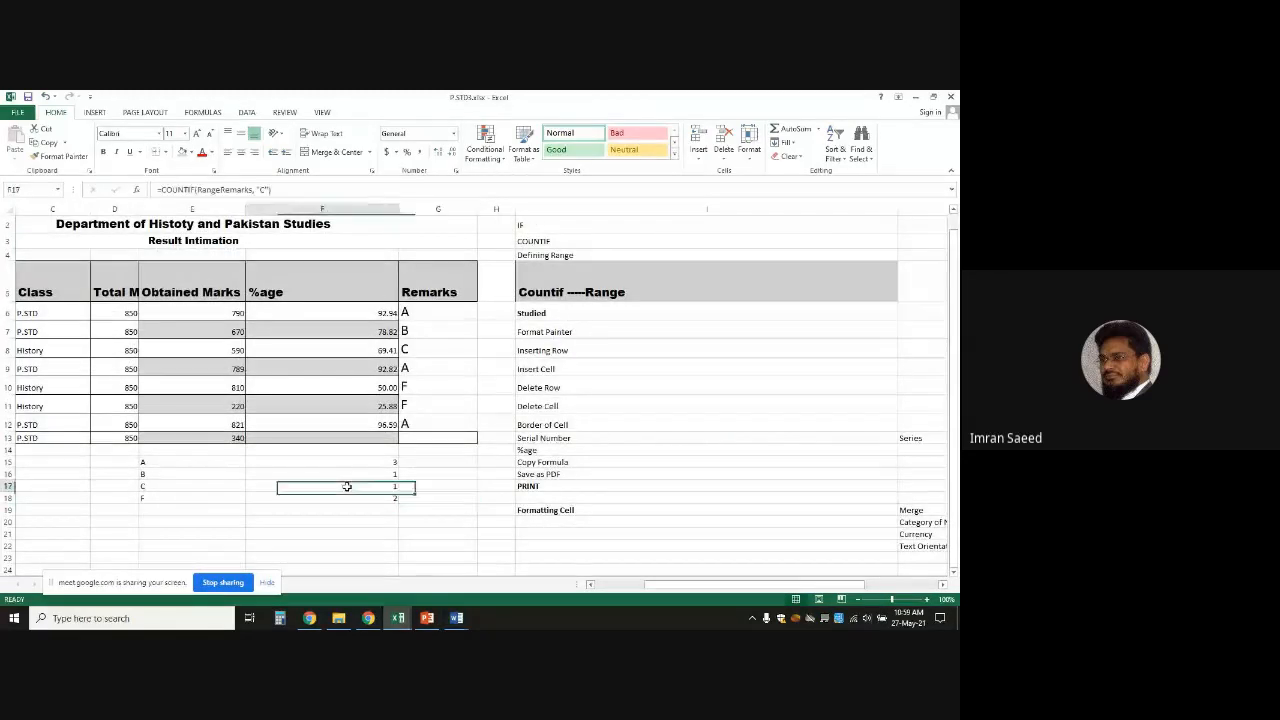
double_click(362, 463)
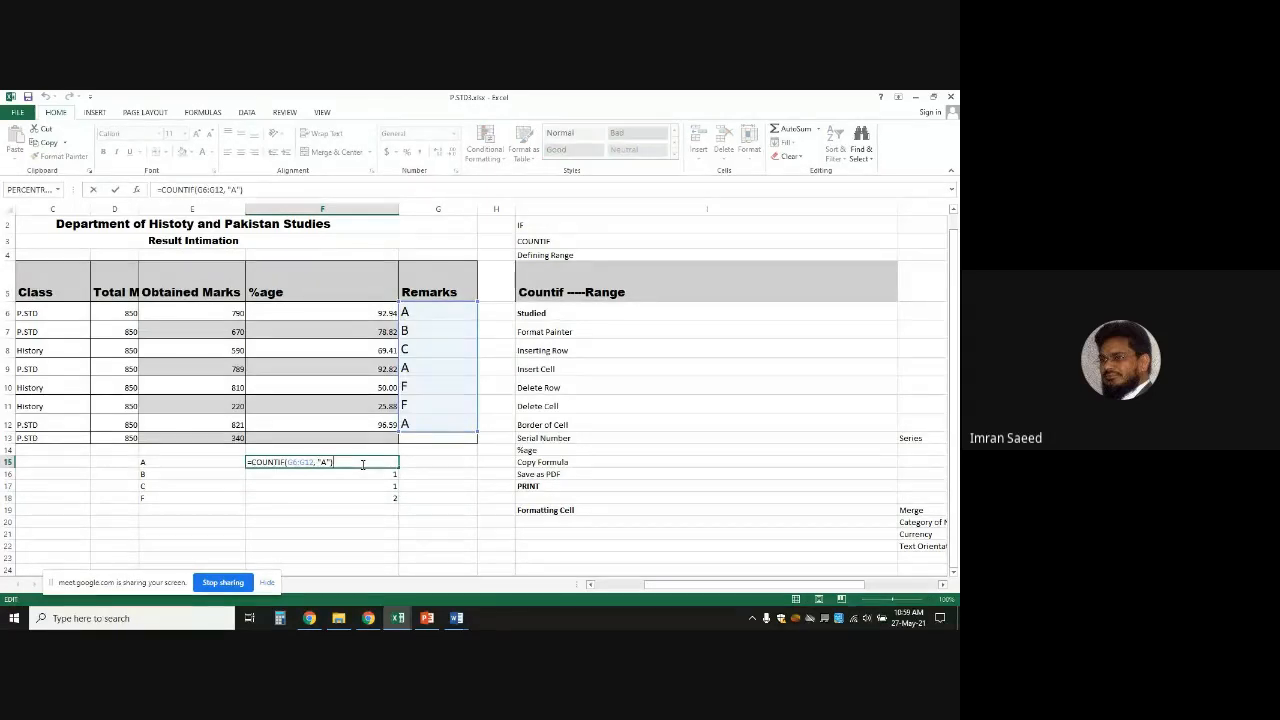
click(251, 462)
text(()
key(BackSpace)
click(429, 312)
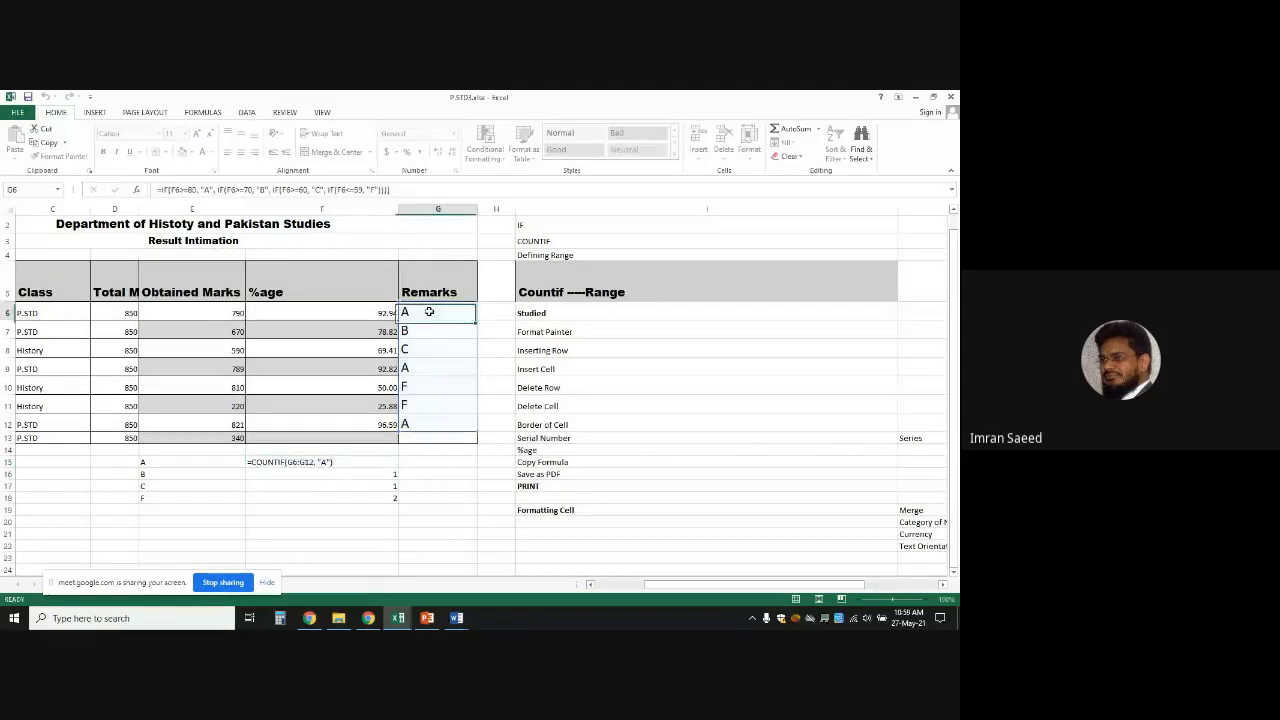
click(429, 421)
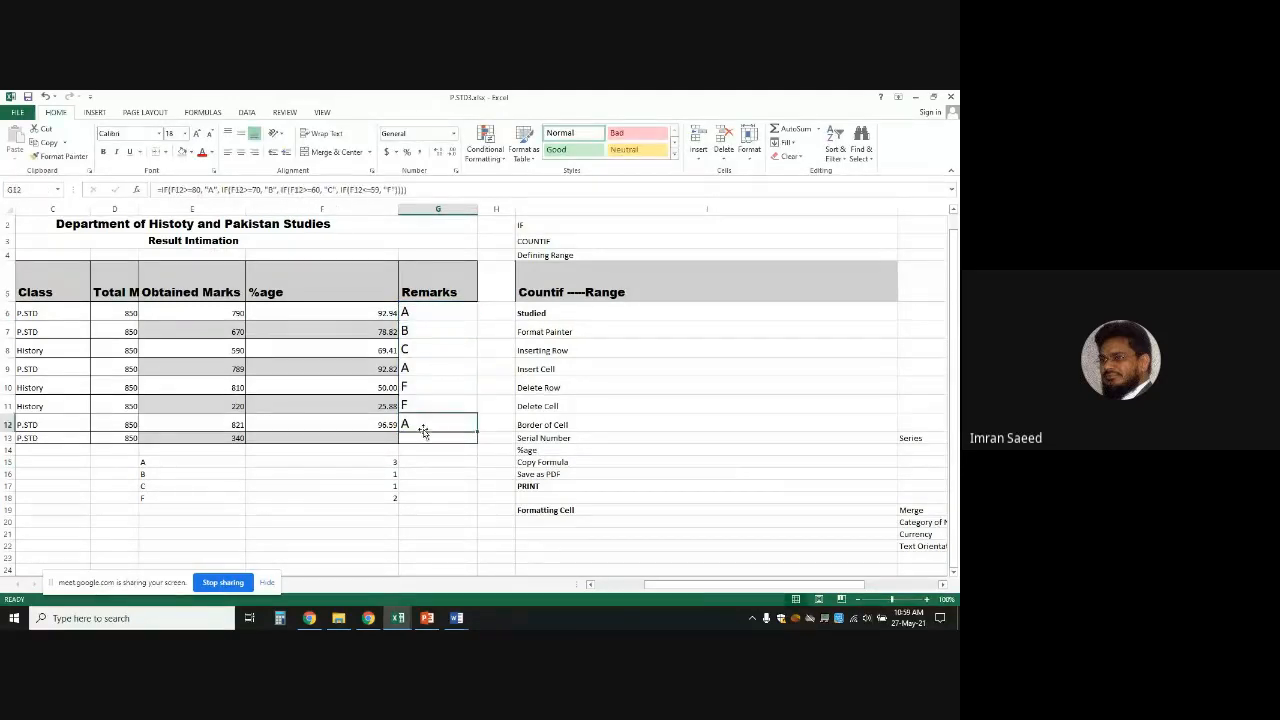
double_click(343, 458)
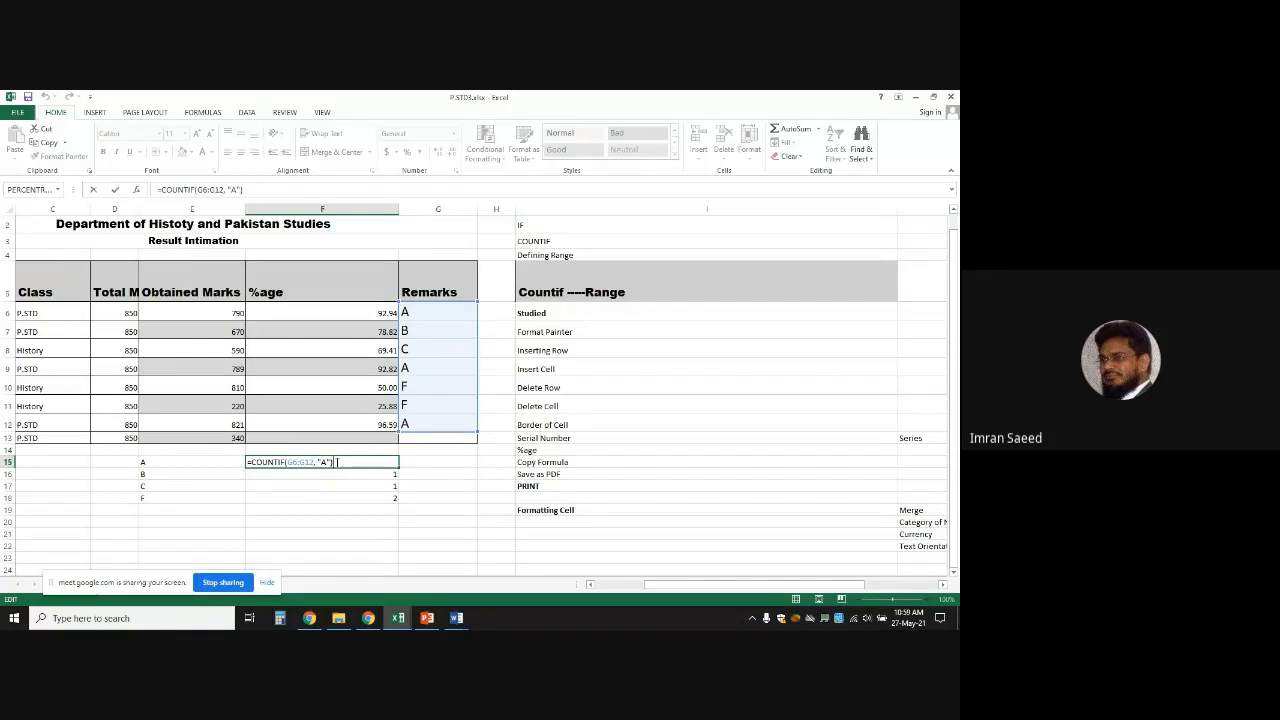
key(Return)
Inspect the grade B count formula in F16
click(345, 461)
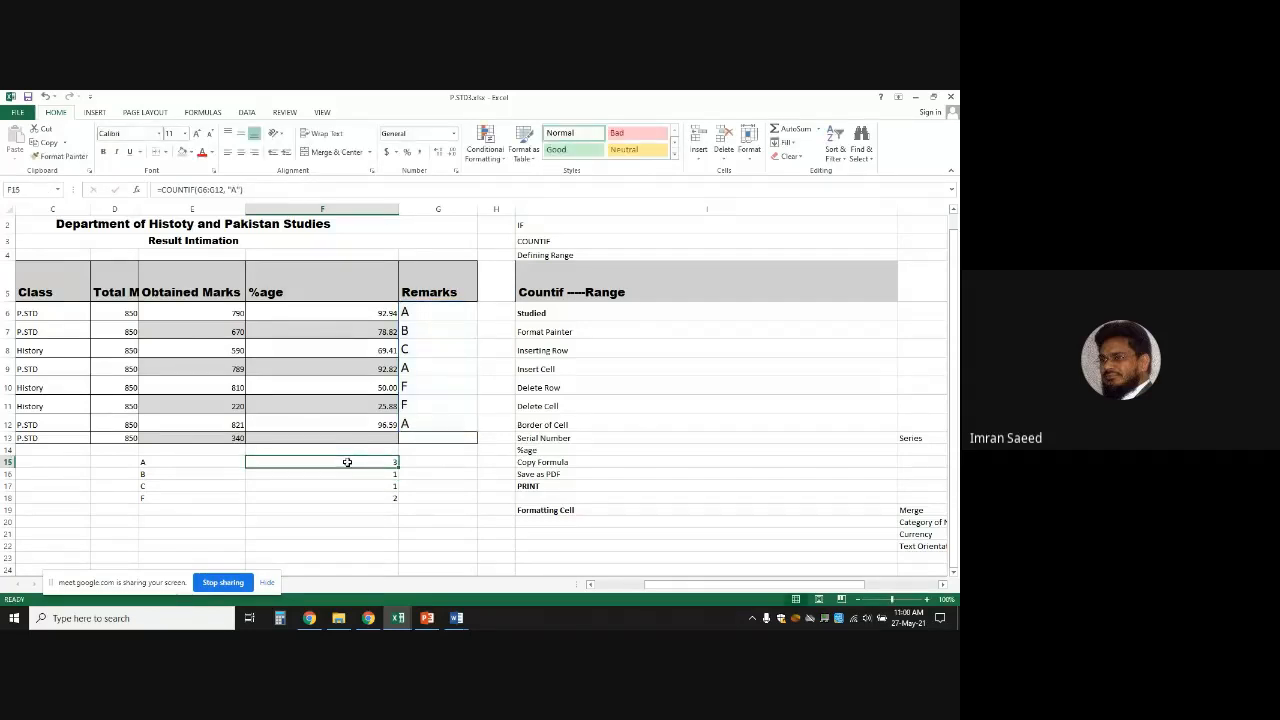
click(347, 496)
click(344, 476)
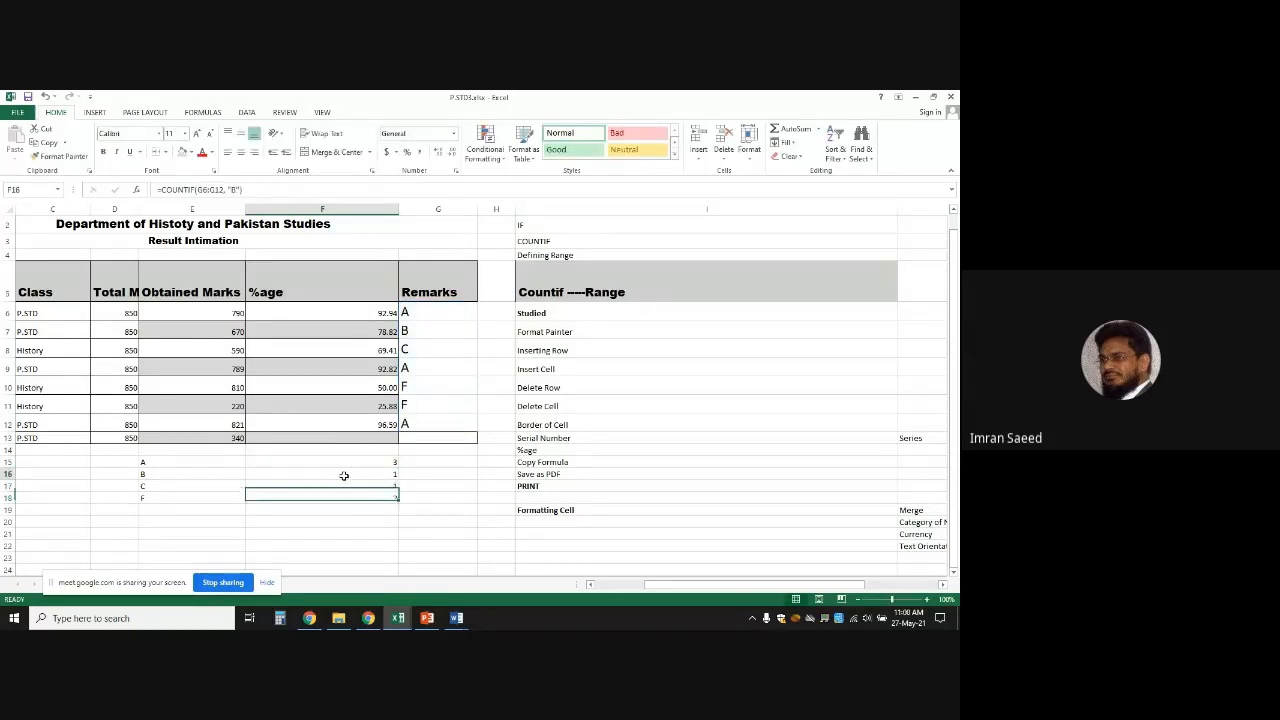
double_click(344, 475)
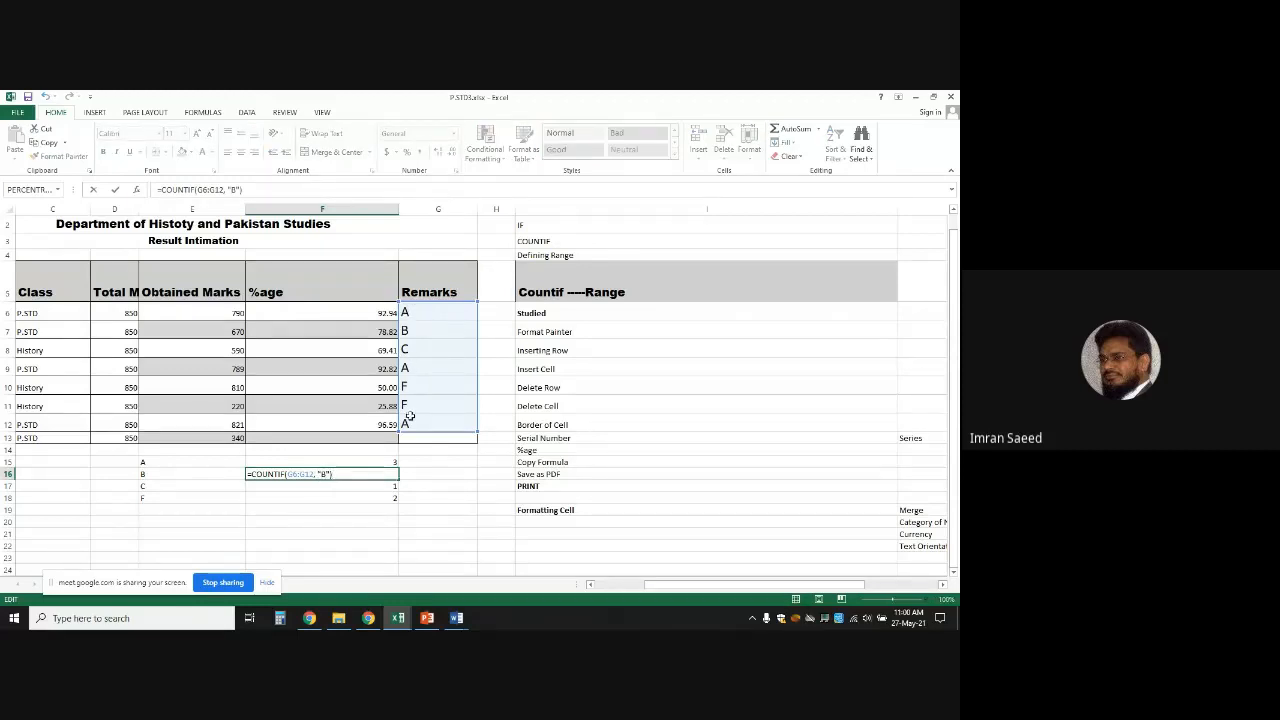
click(437, 503)
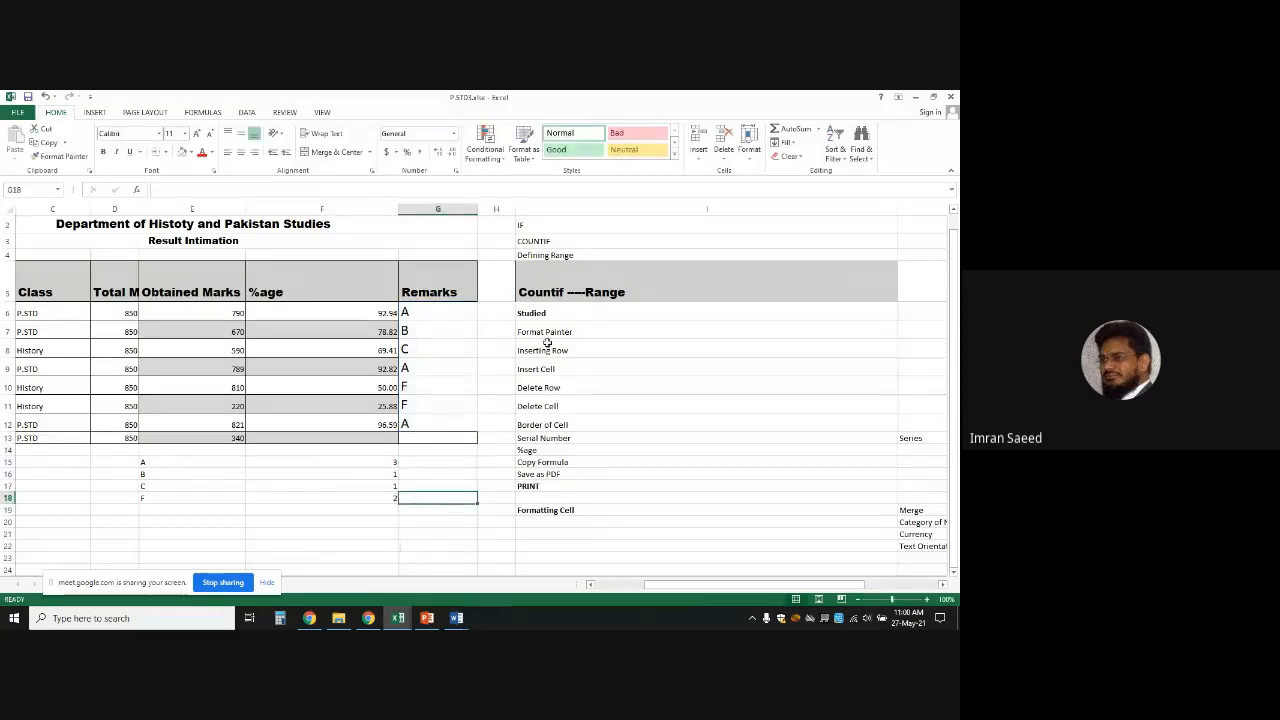
Inspect G6's nested IF grade formula and cancel without changes
double_click(449, 312)
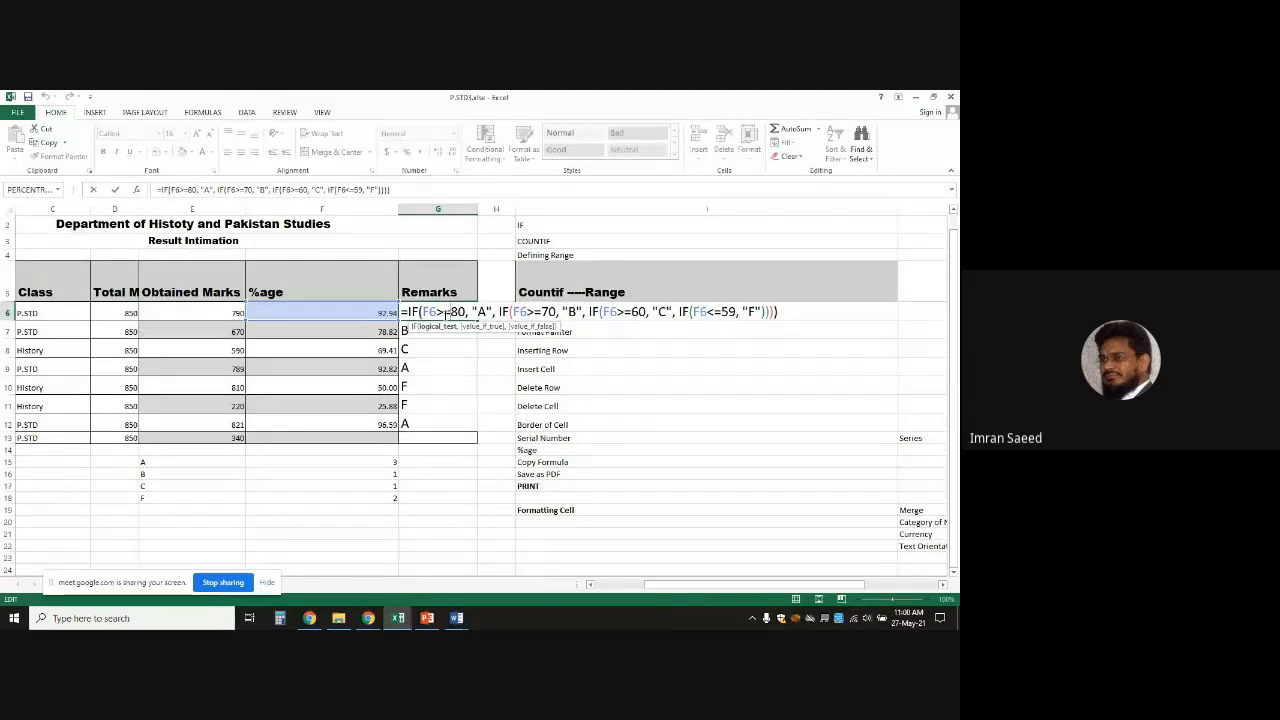
click(297, 524)
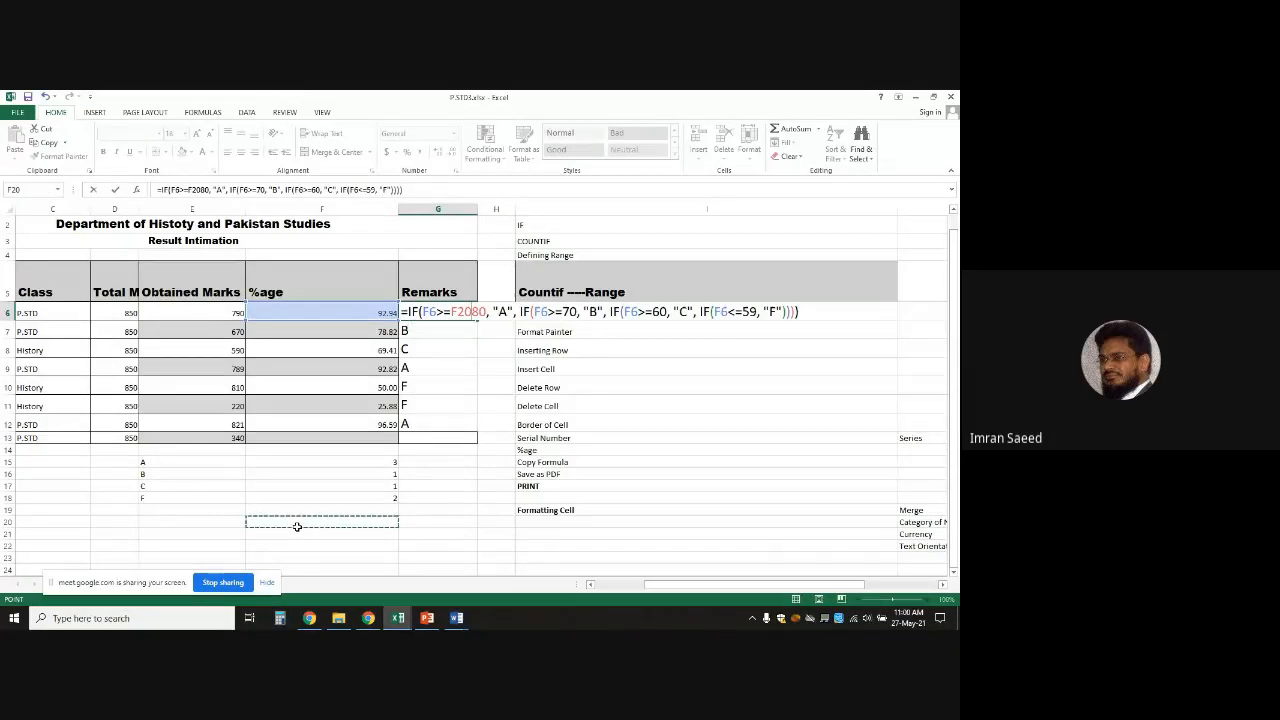
key(Escape)
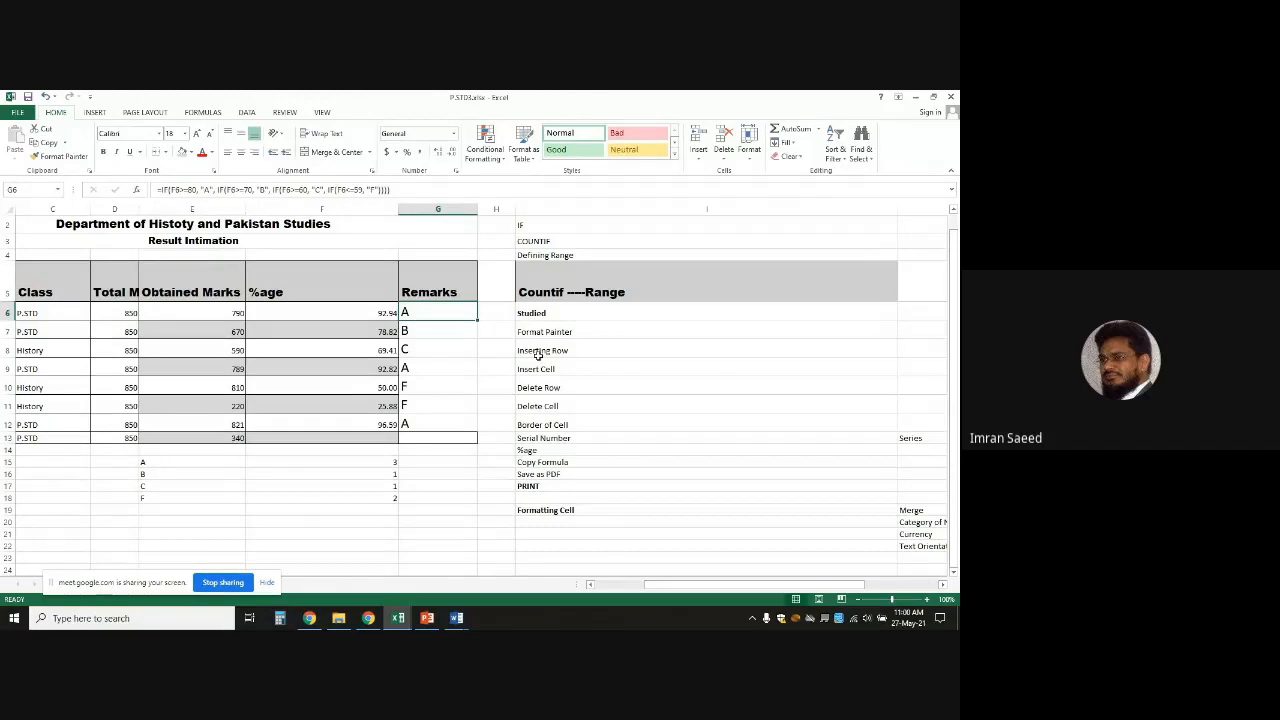
click(401, 619)
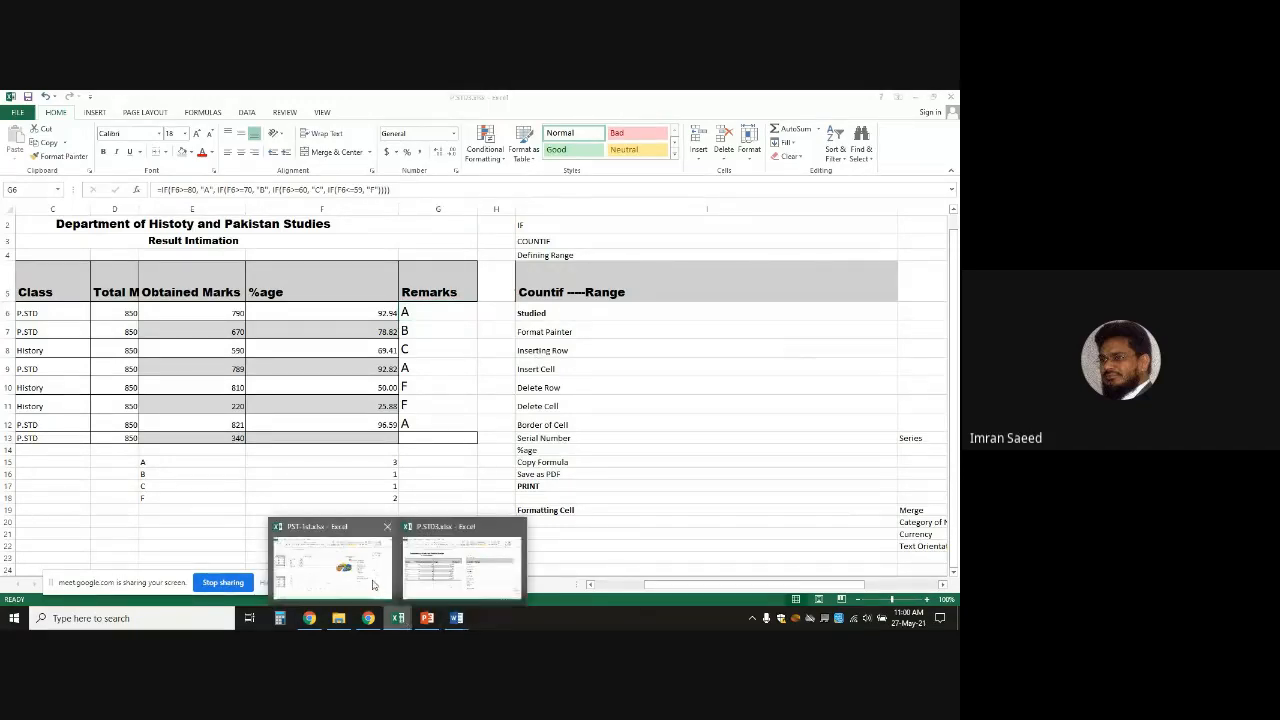
In PST-1st, clear the percentage values from F5:F10
click(333, 565)
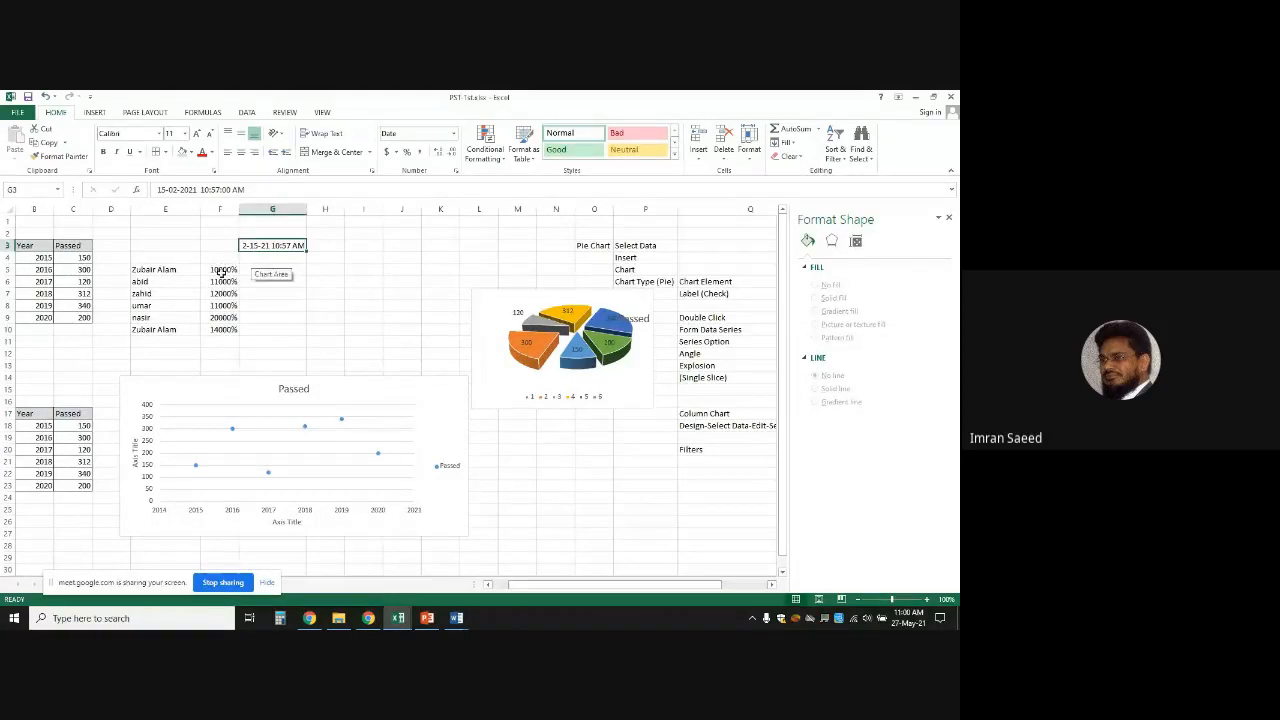
drag(221, 270, 226, 330)
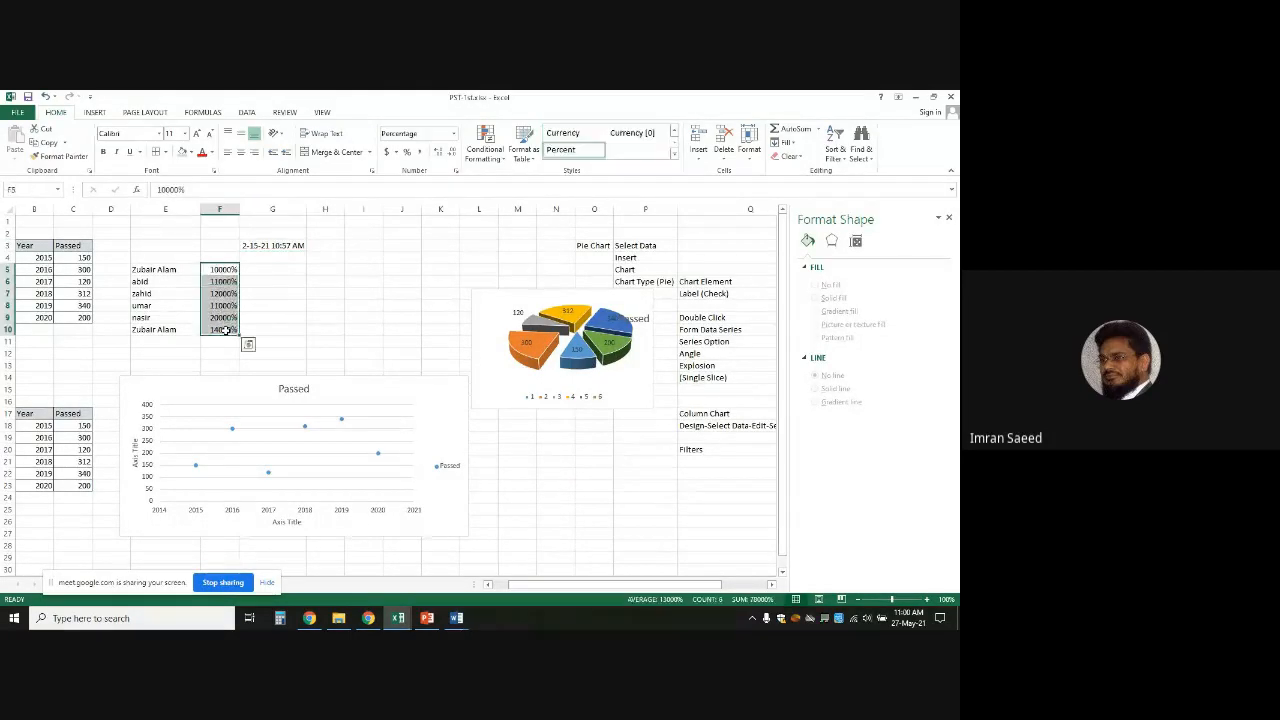
key(Delete)
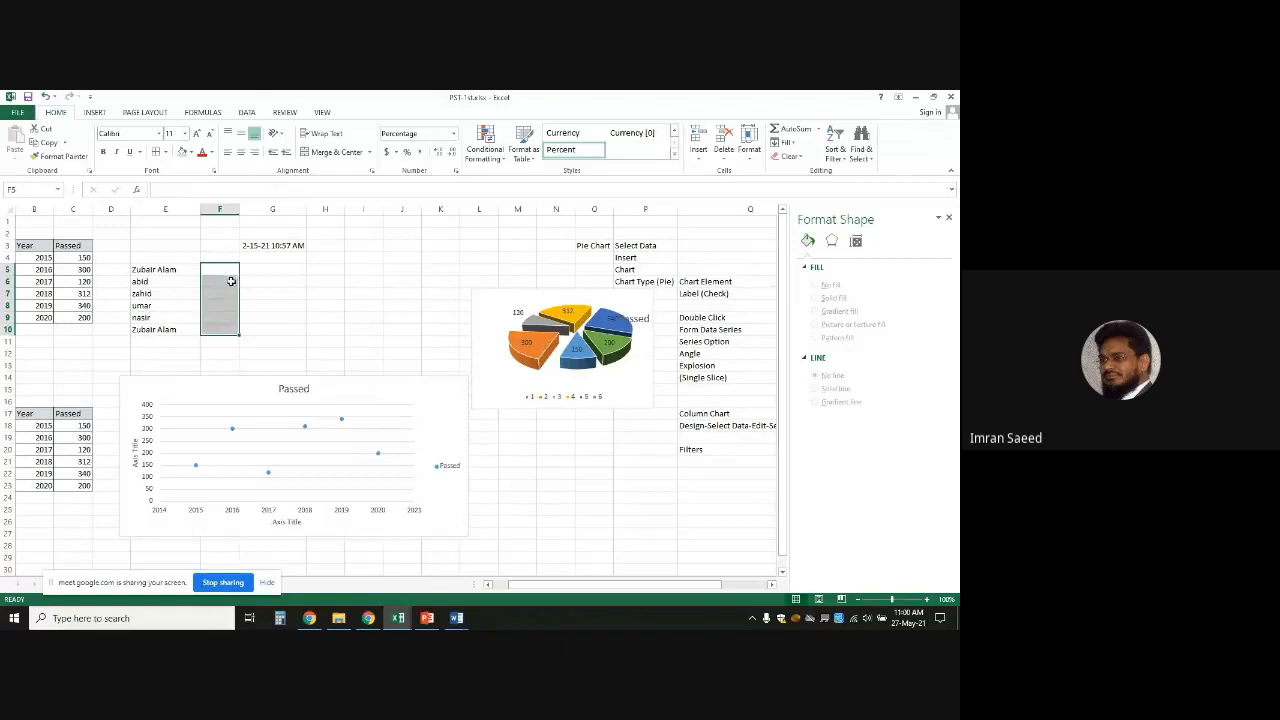
key(ctrl+Up)
click(228, 271)
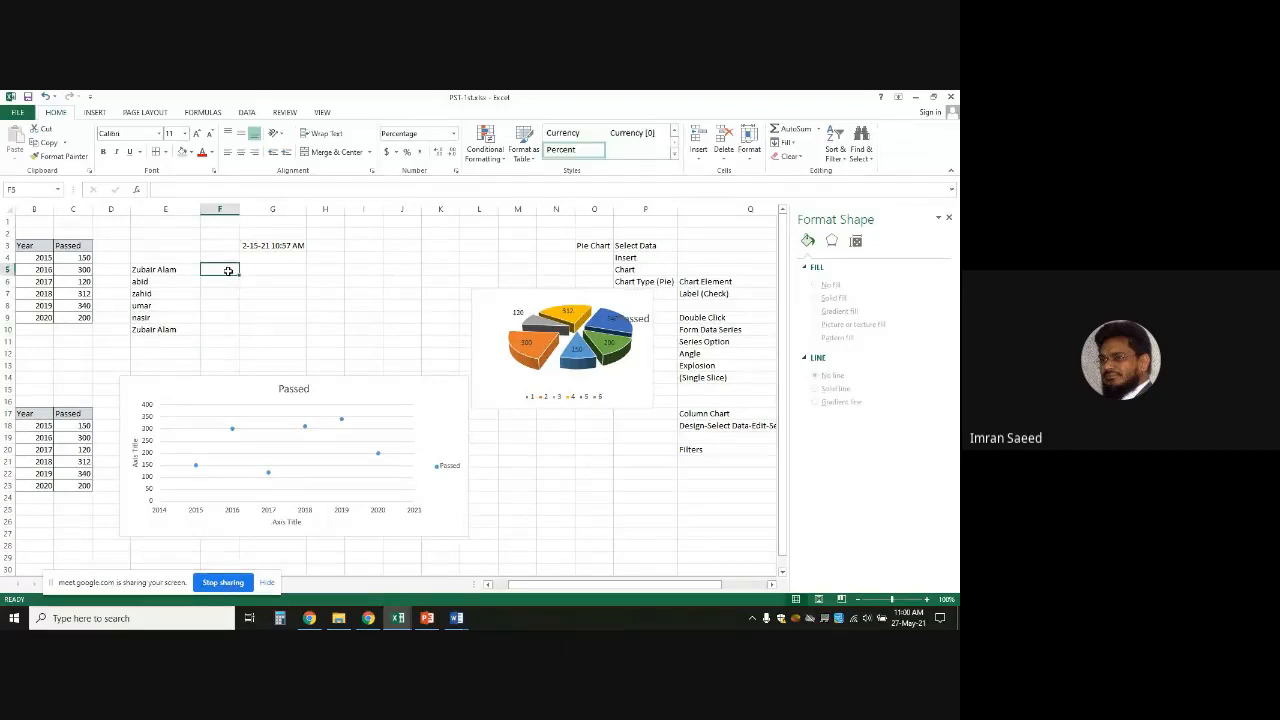
Enter attendance marks P, P, A, P, A, P in F5:F10
text(P)
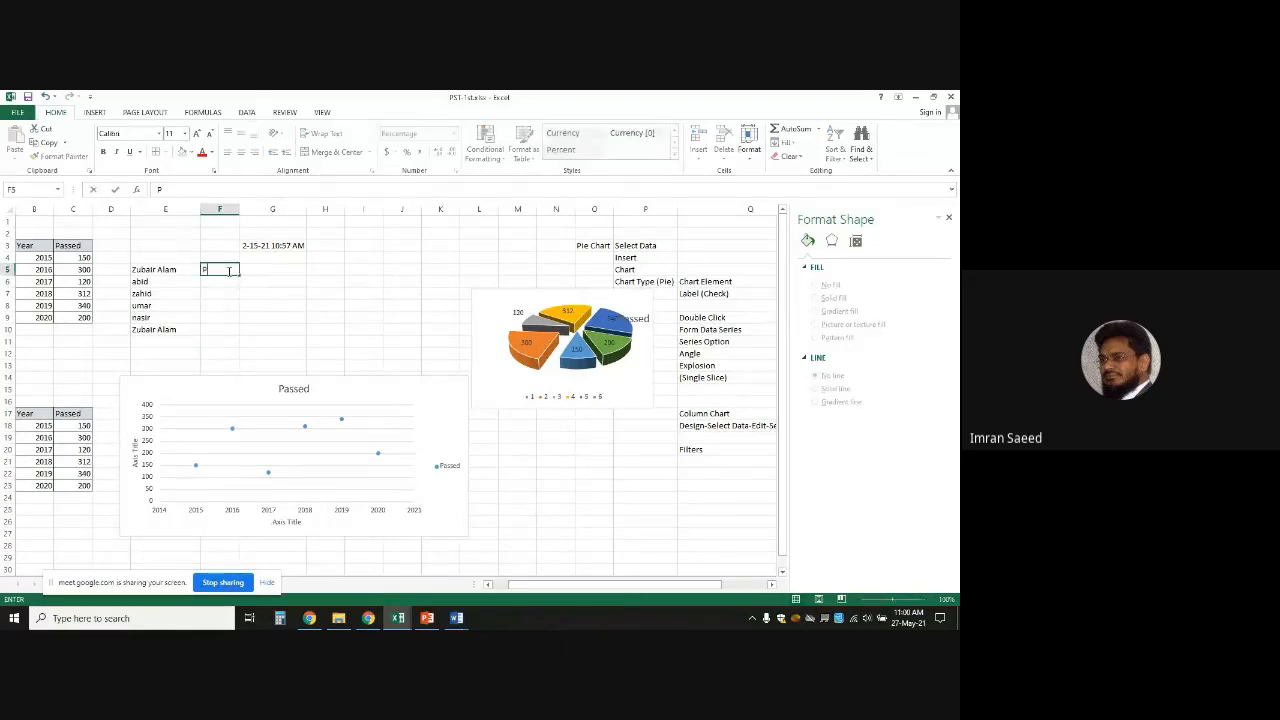
key(Return)
text(P)
key(Return)
text(A)
key(Return)
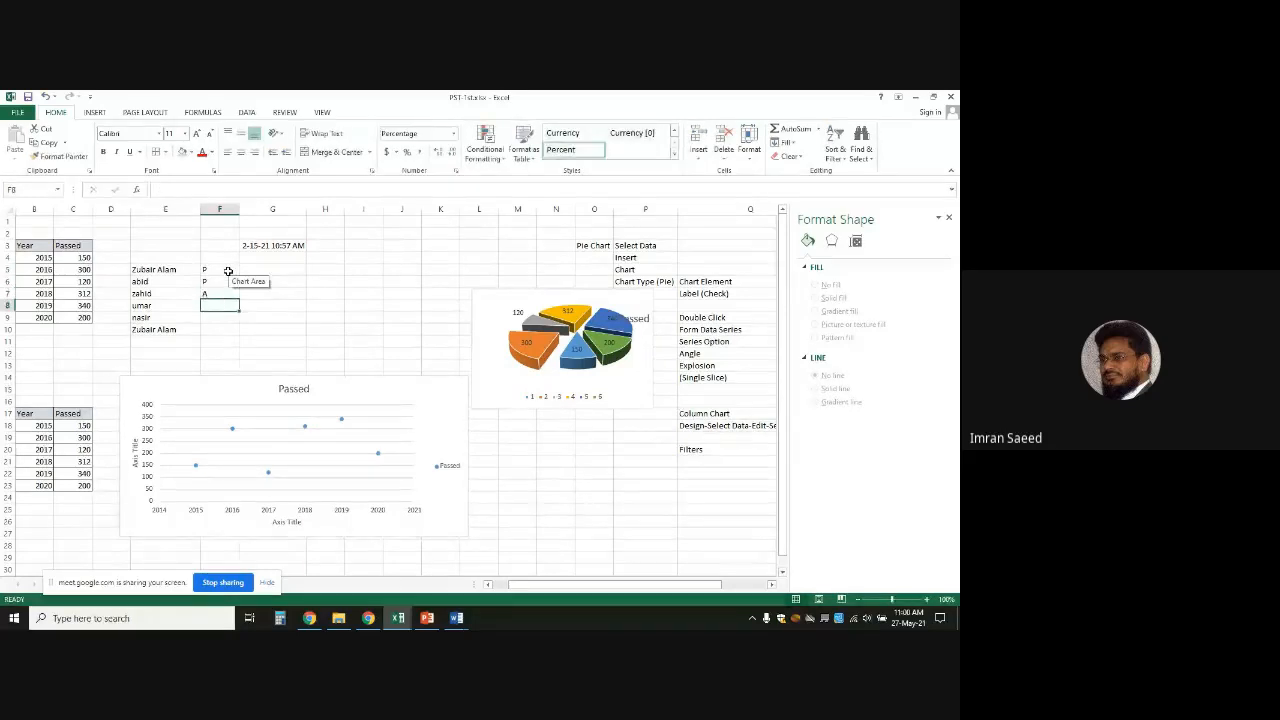
text(P)
key(Return)
text(A)
key(Return)
text(P)
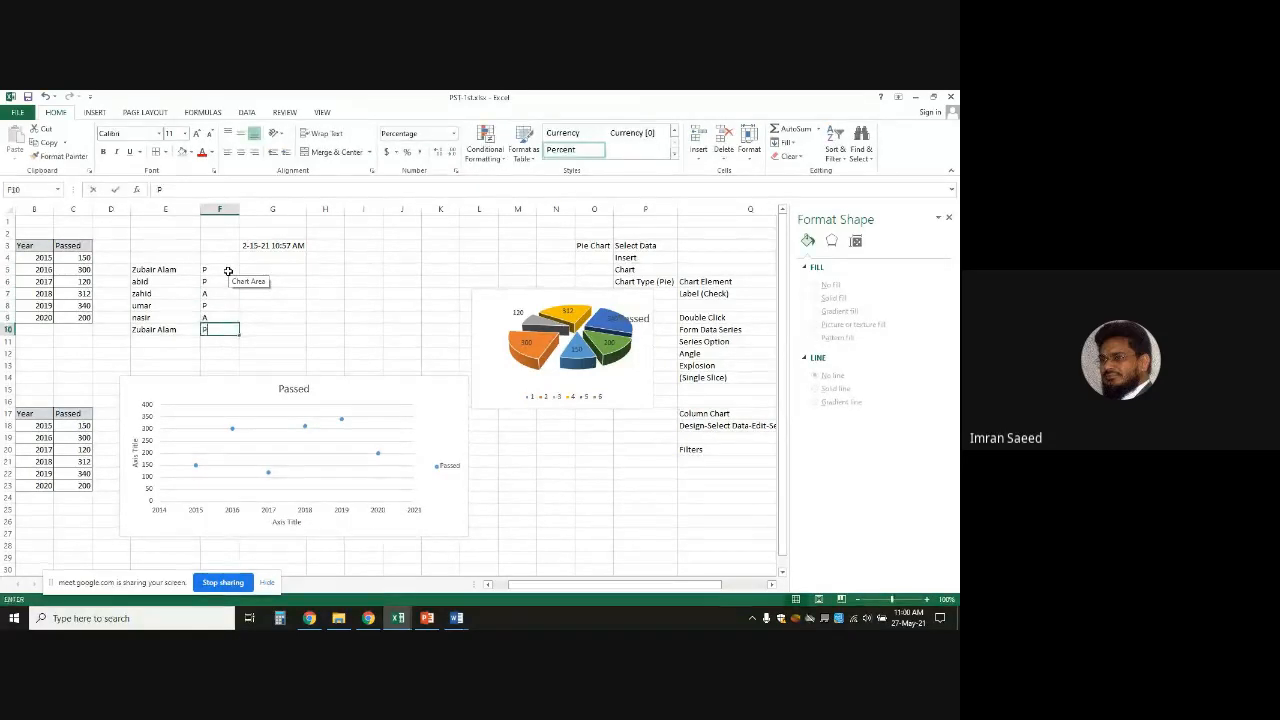
key(Return)
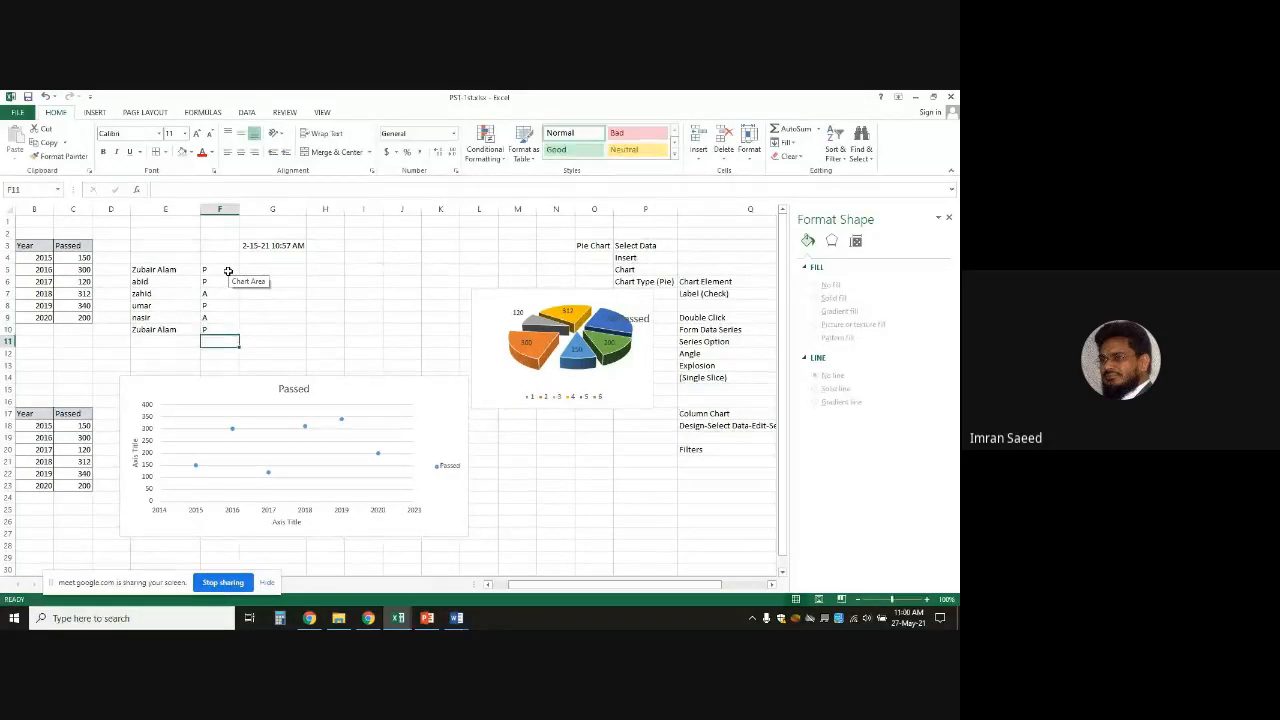
Label E11 'Present' and begin typing 'Count' in the next cell
click(186, 342)
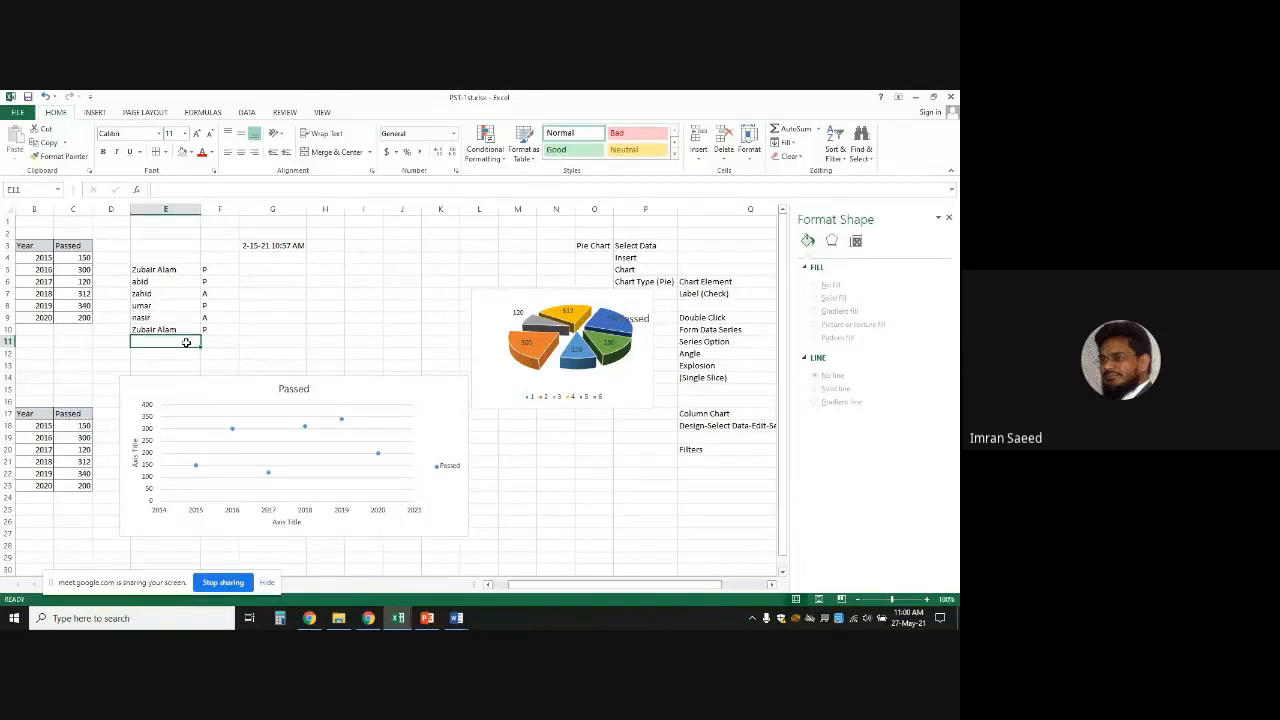
text(Present)
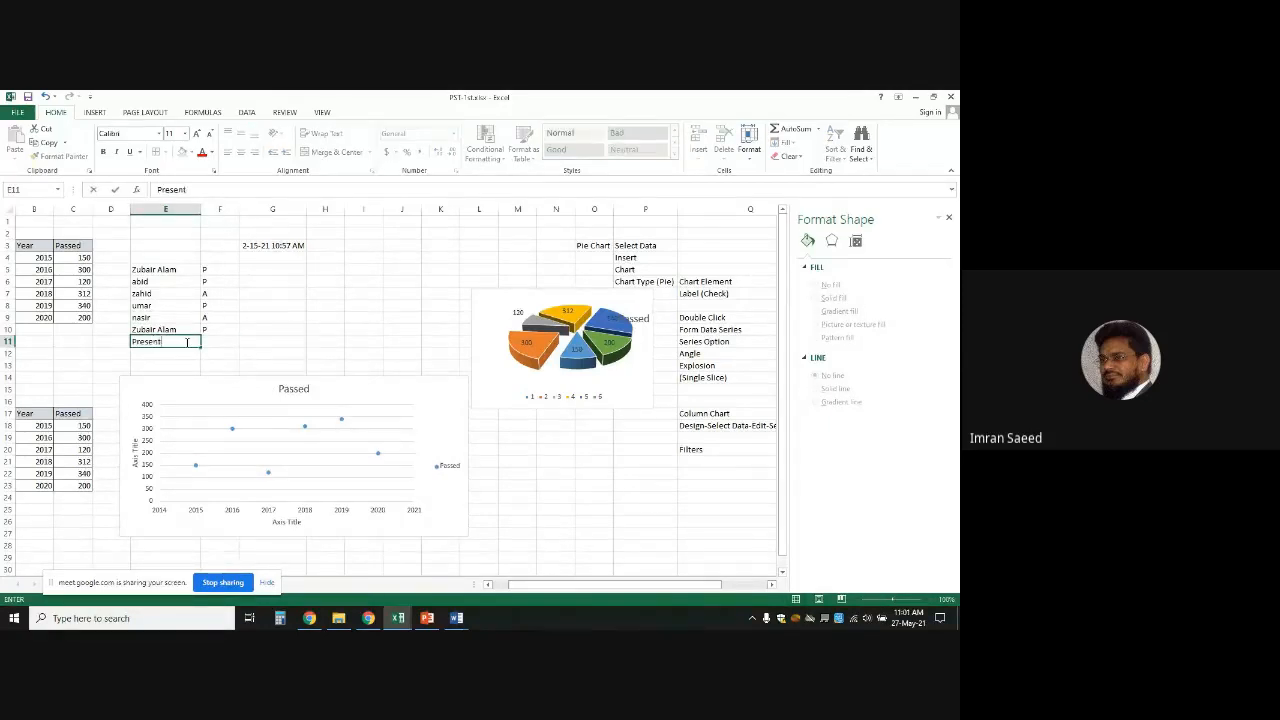
key(Tab)
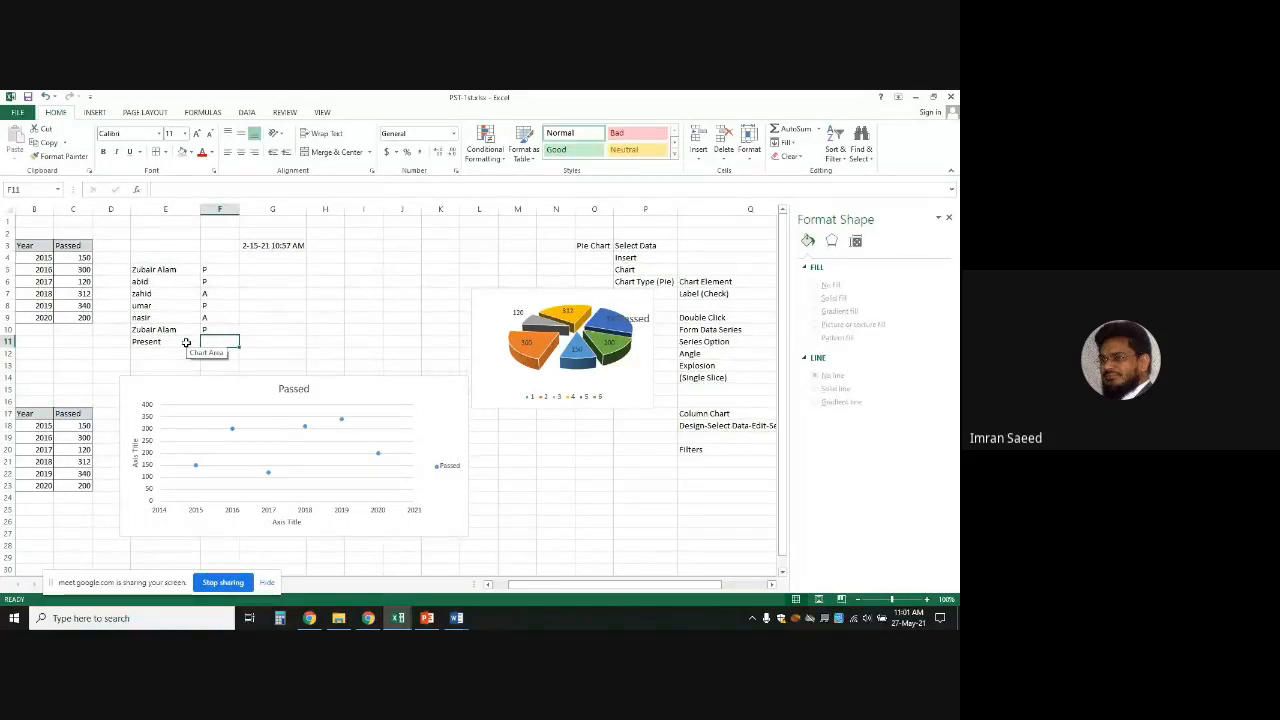
text(Countif()
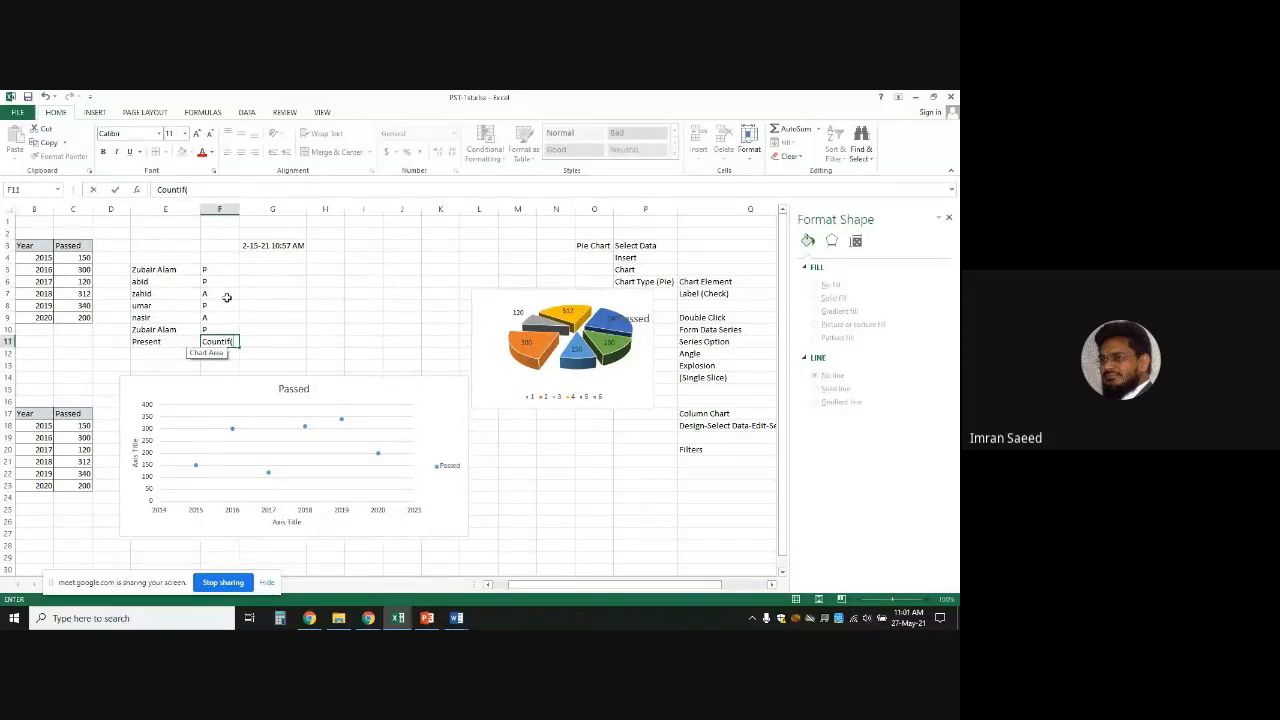
Enter =COUNTIF(F5:F10, "P") in F11 so it counts the 4 present marks
click(203, 341)
text(=)
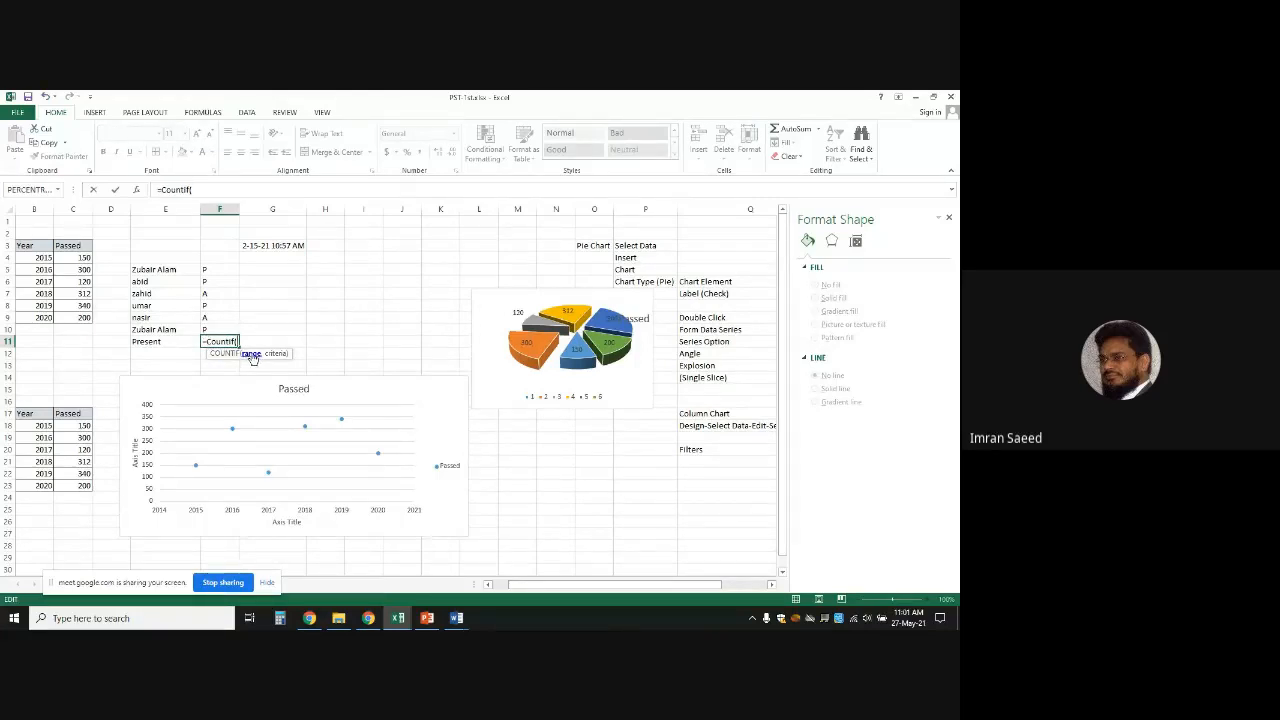
click(221, 269)
drag(221, 269, 224, 327)
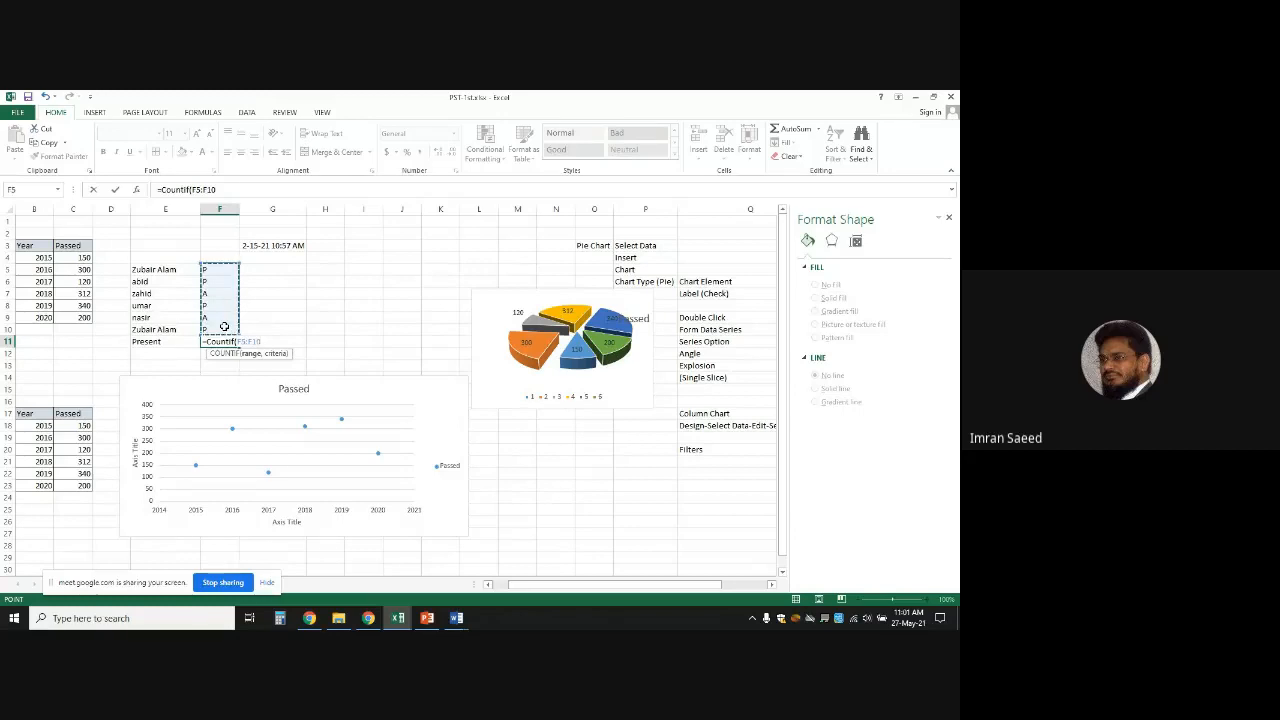
key(Return)
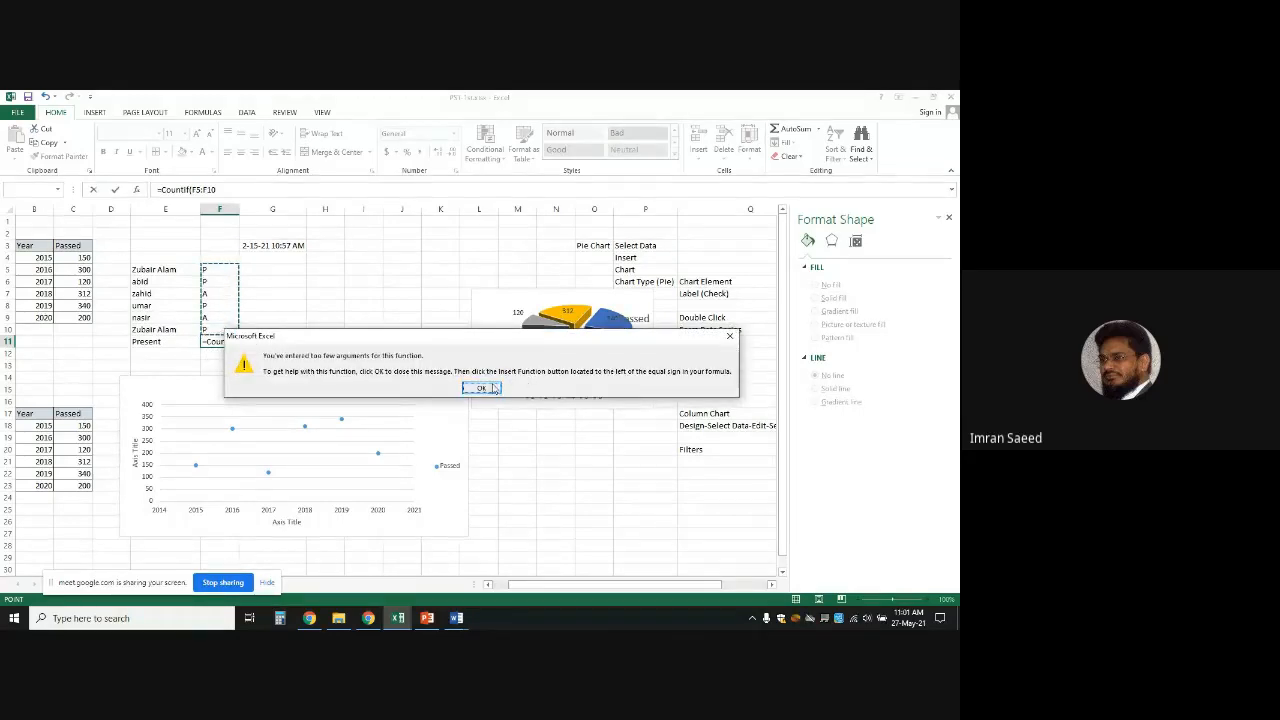
click(481, 387)
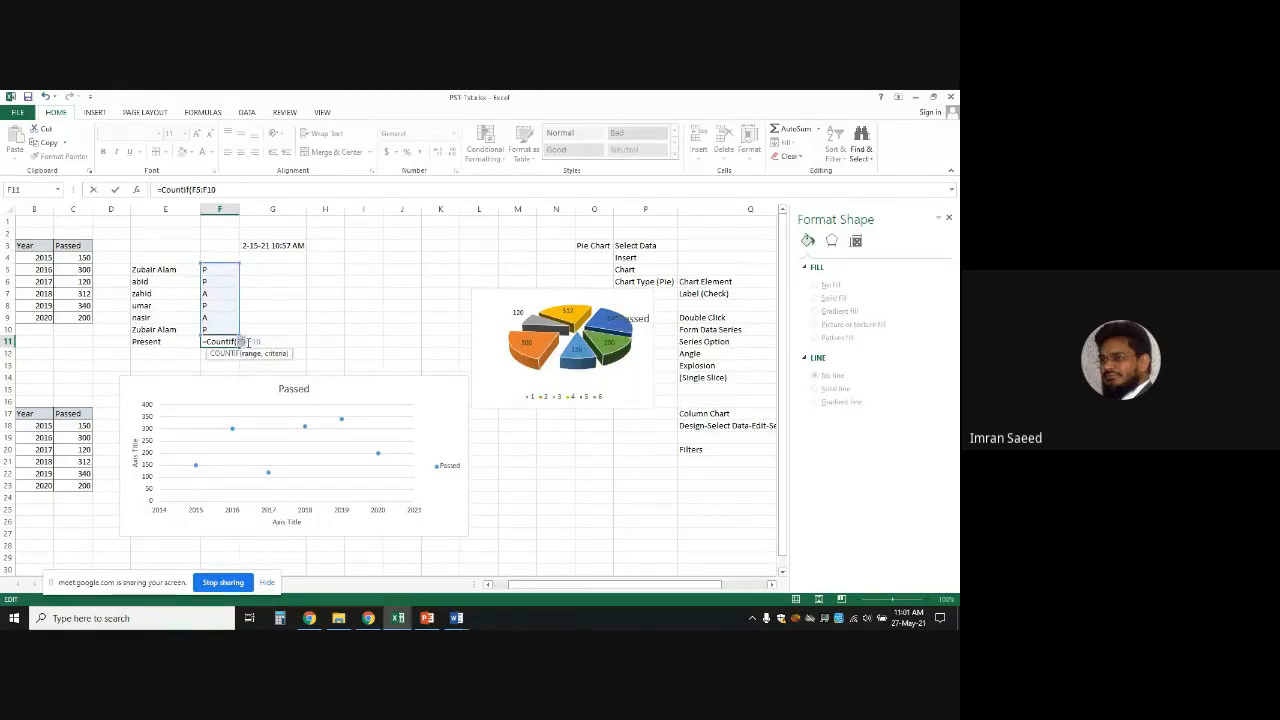
click(265, 342)
text(, "P")
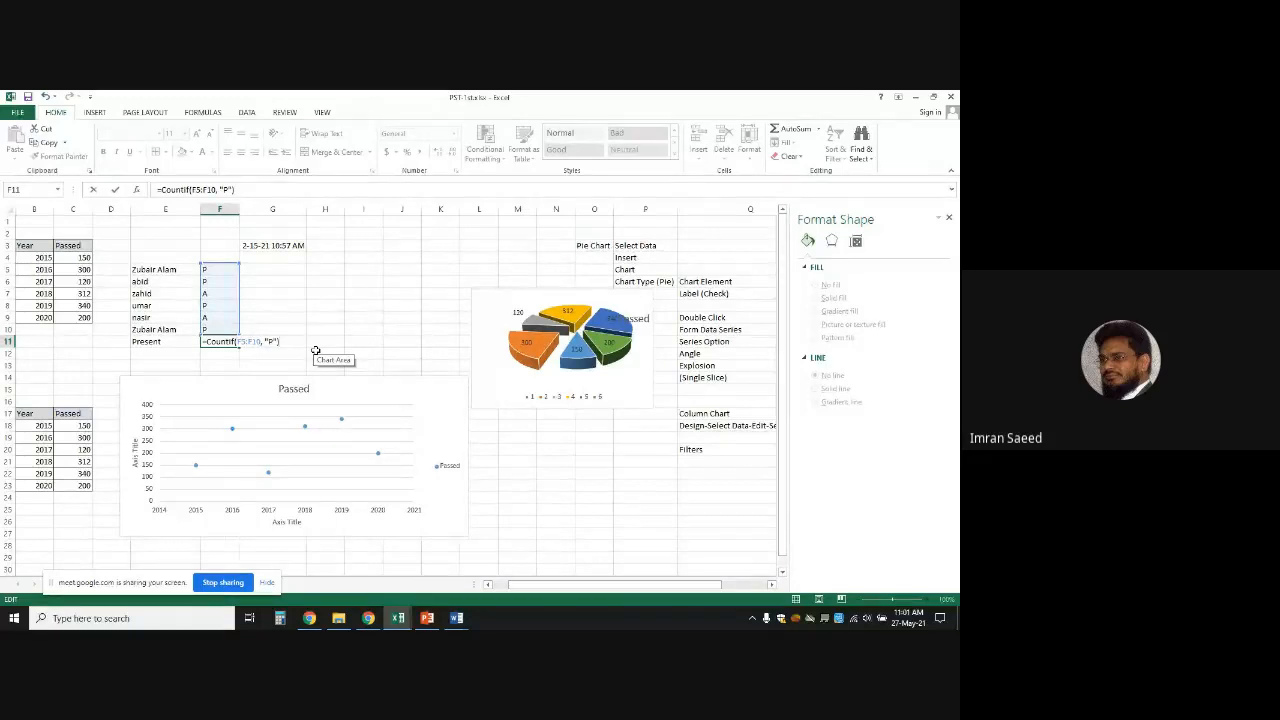
key(Return)
click(222, 343)
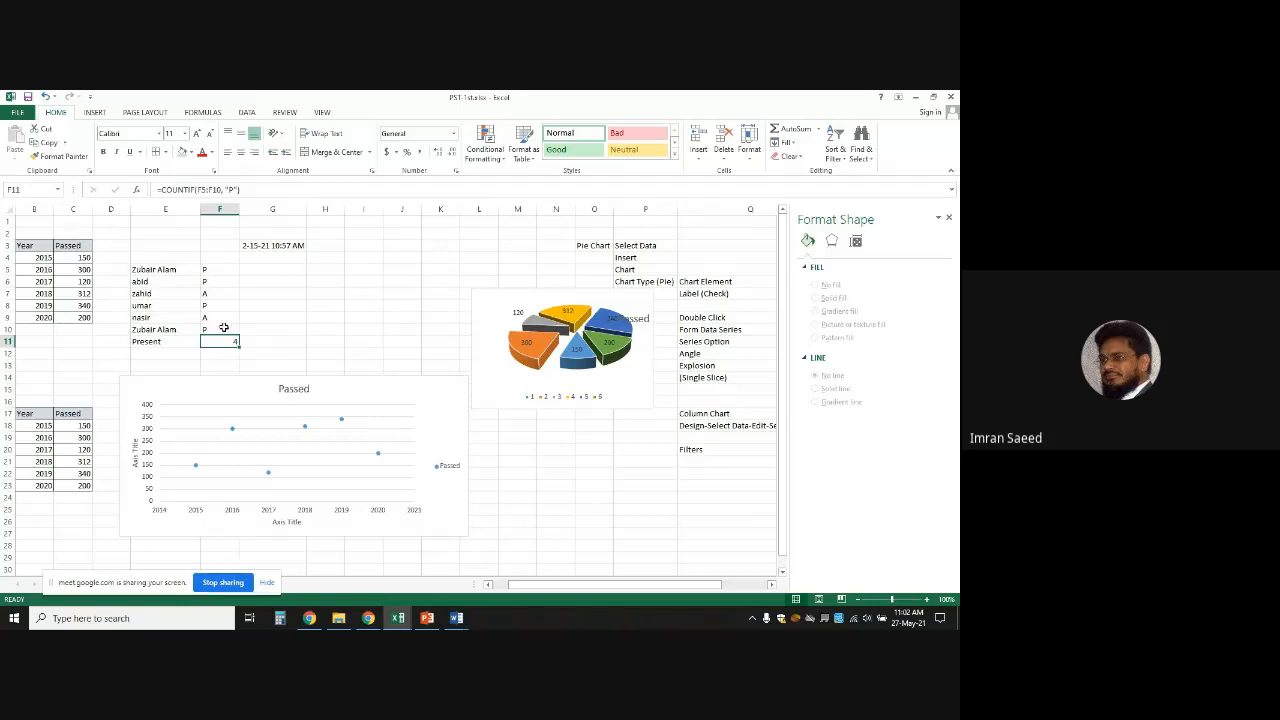
Type the label 'Absent' into E12
click(171, 352)
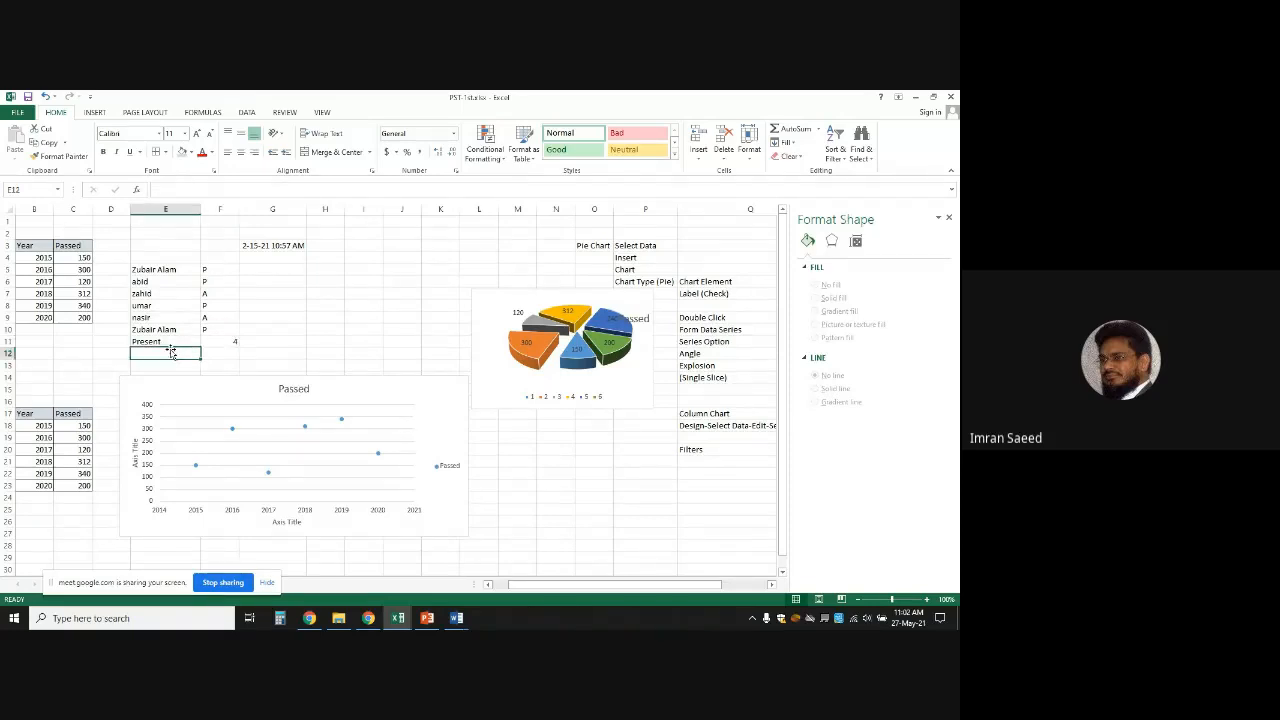
text(Absent)
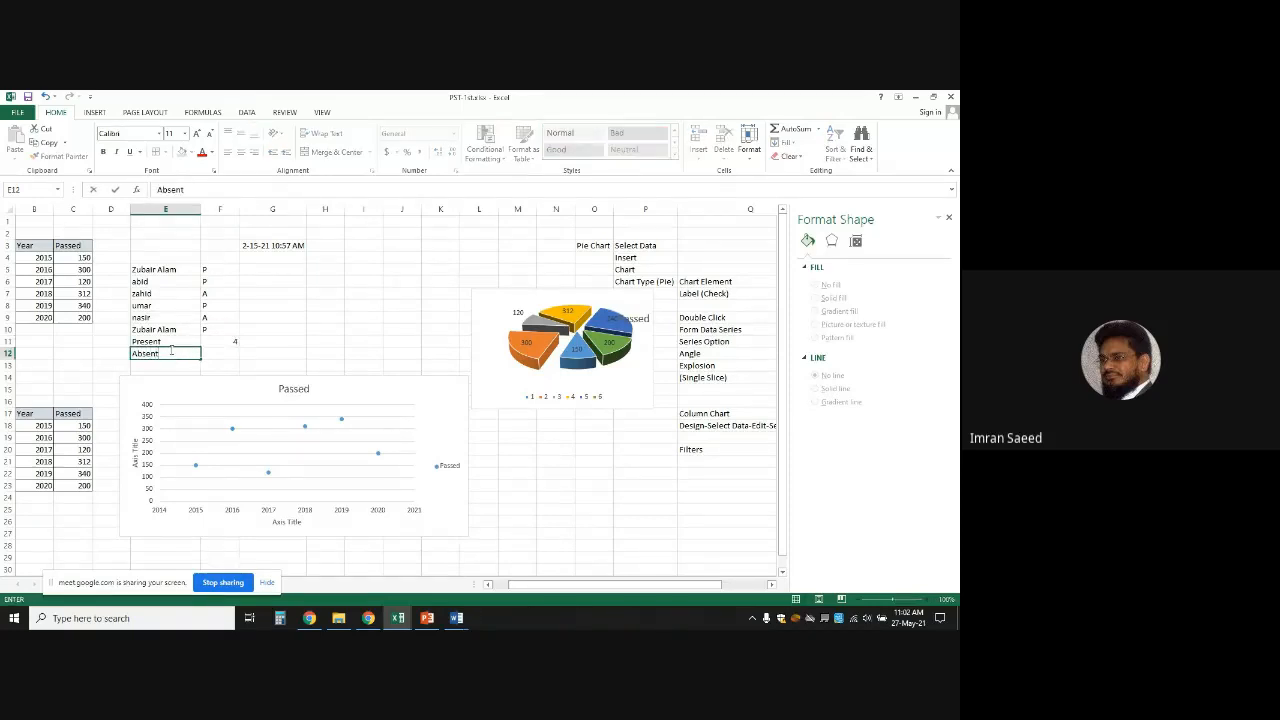
key(Tab)
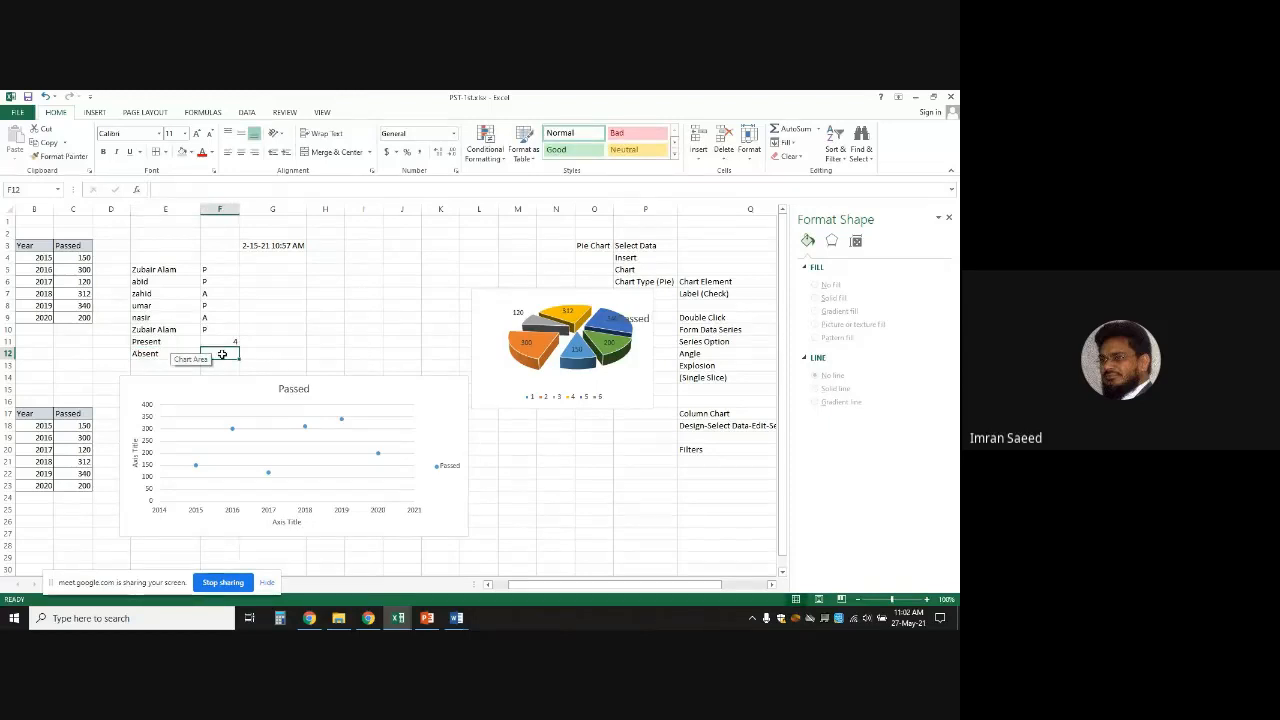
Enter =countif(F5:F10, "A") in F12 so it shows 2 absent marks
text(coun)
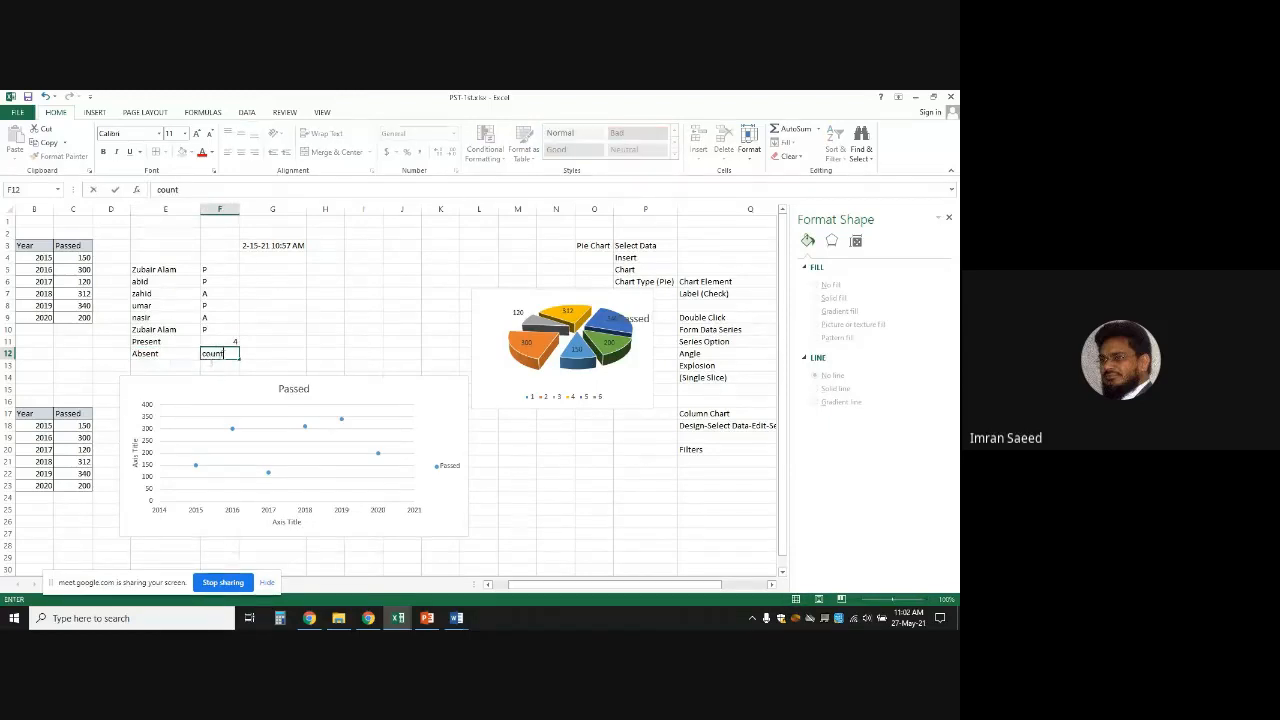
text(t)
key(BackSpace)
key(BackSpace)
key(BackSpace)
key(BackSpace)
key(BackSpace)
text(=counti)
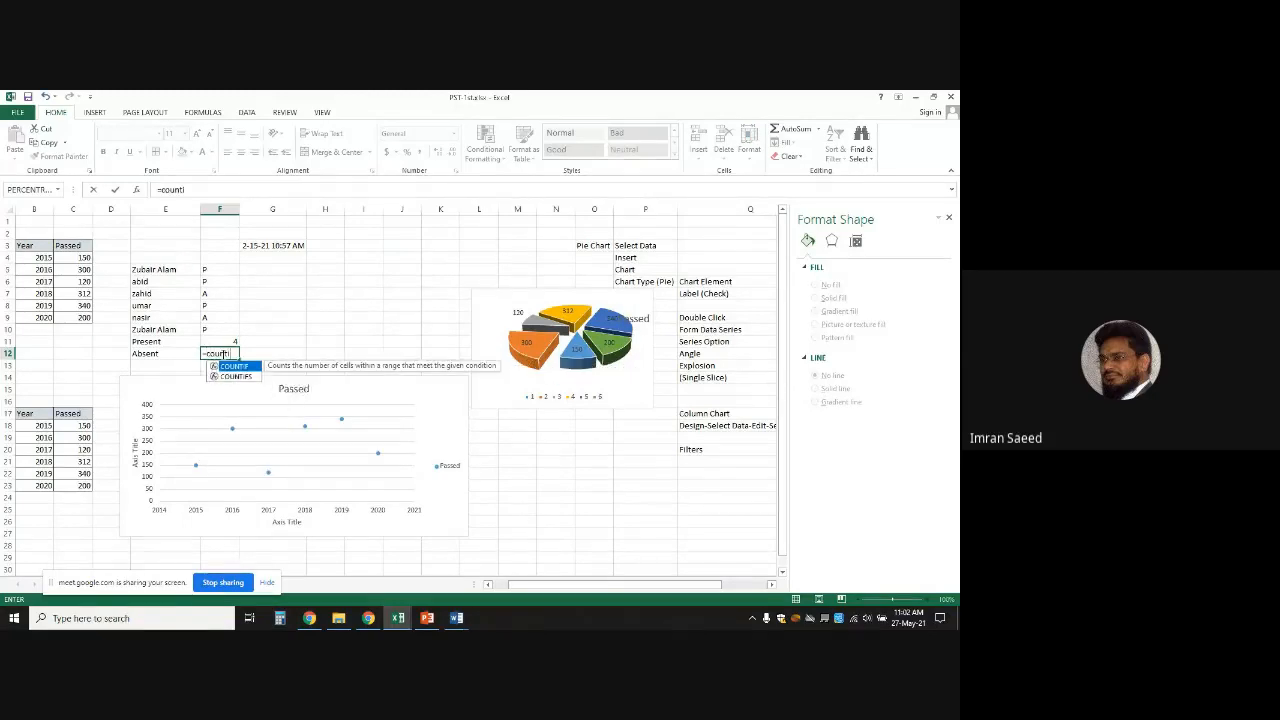
text(f()
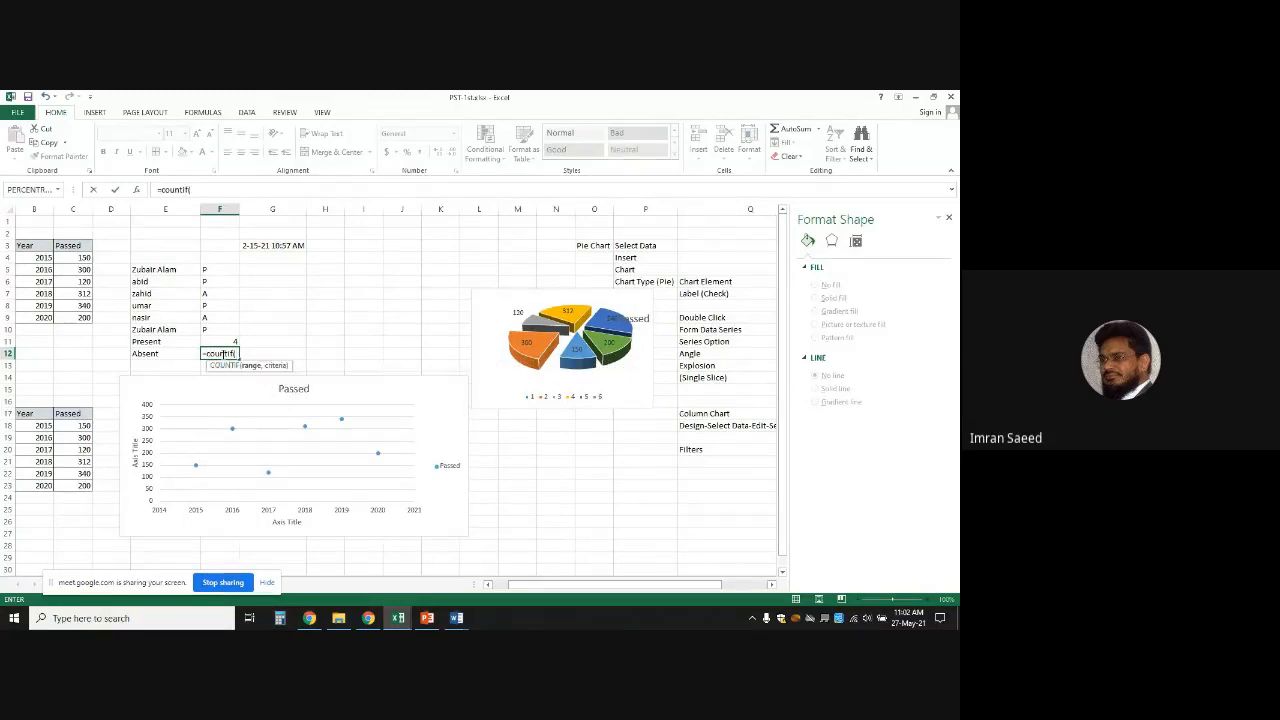
drag(219, 270, 220, 328)
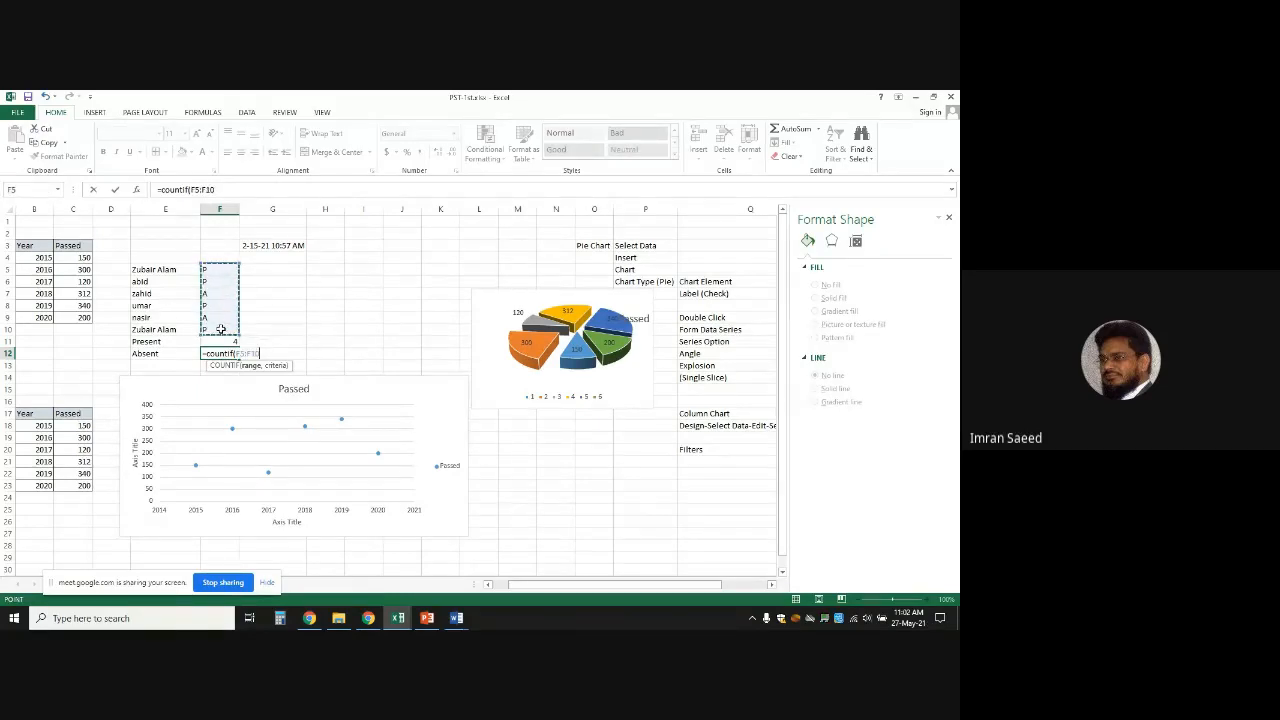
text(, "A")
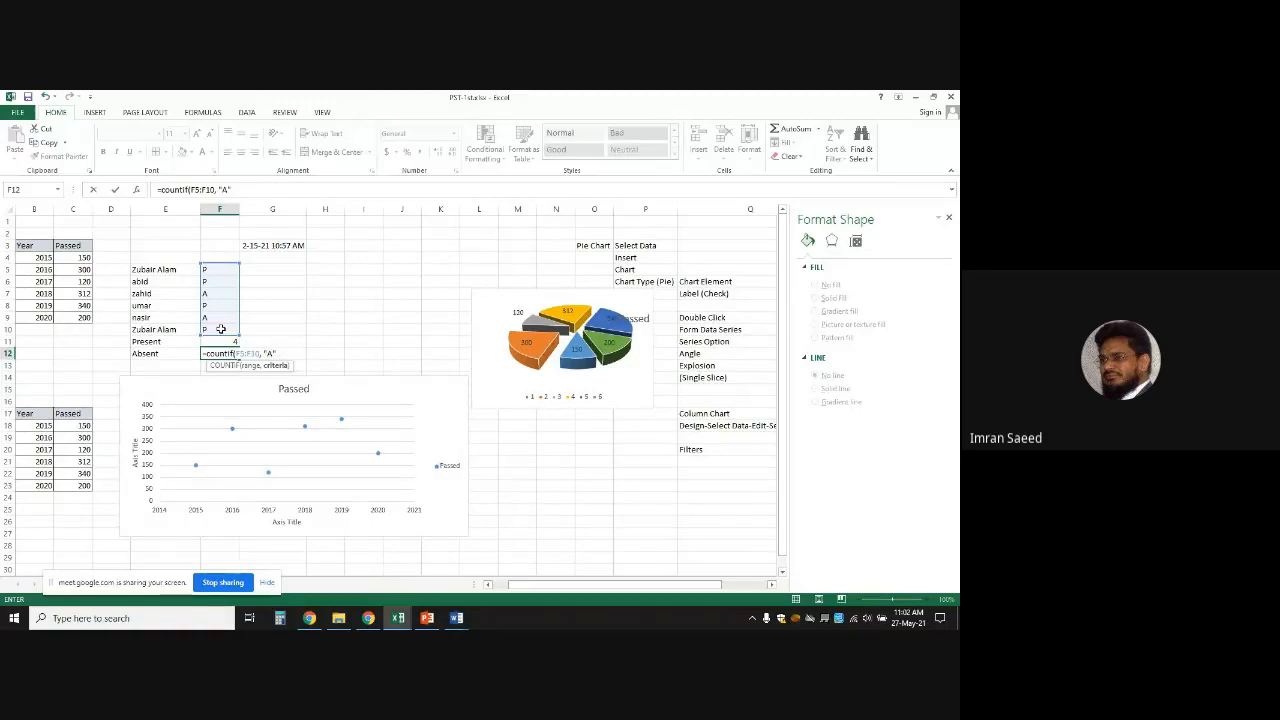
text())
key(ctrl+Return)
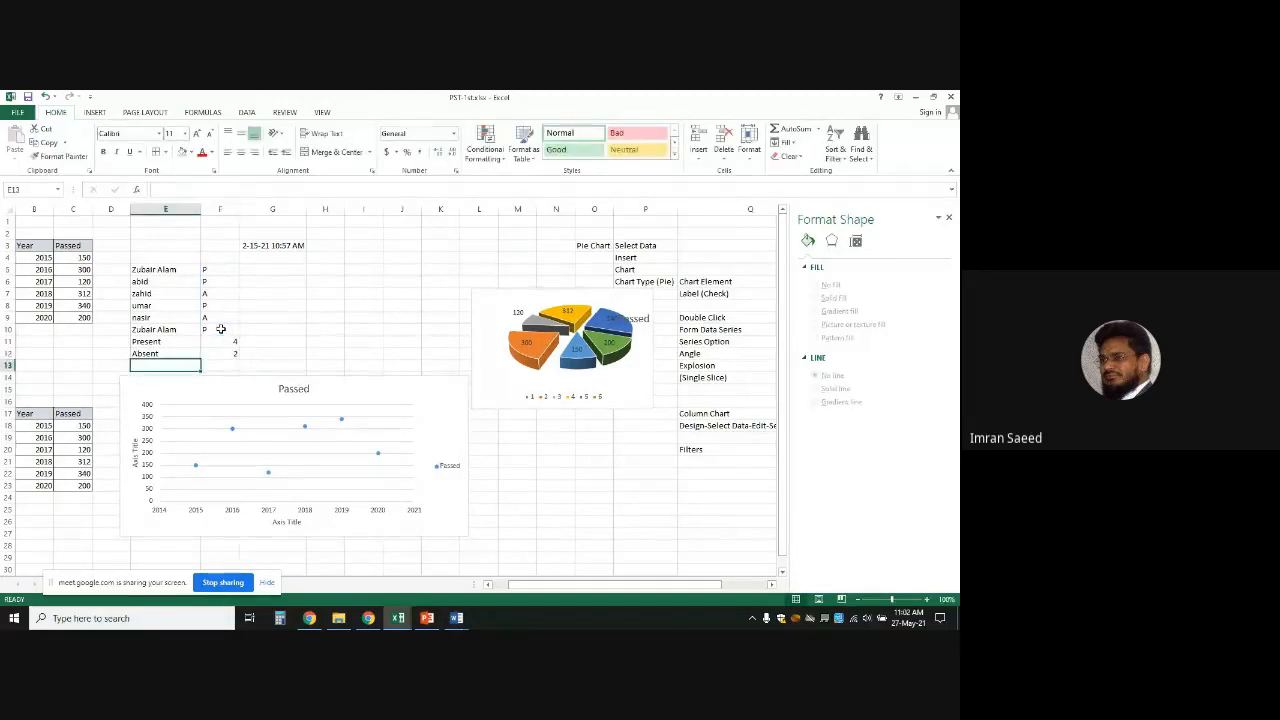
click(425, 354)
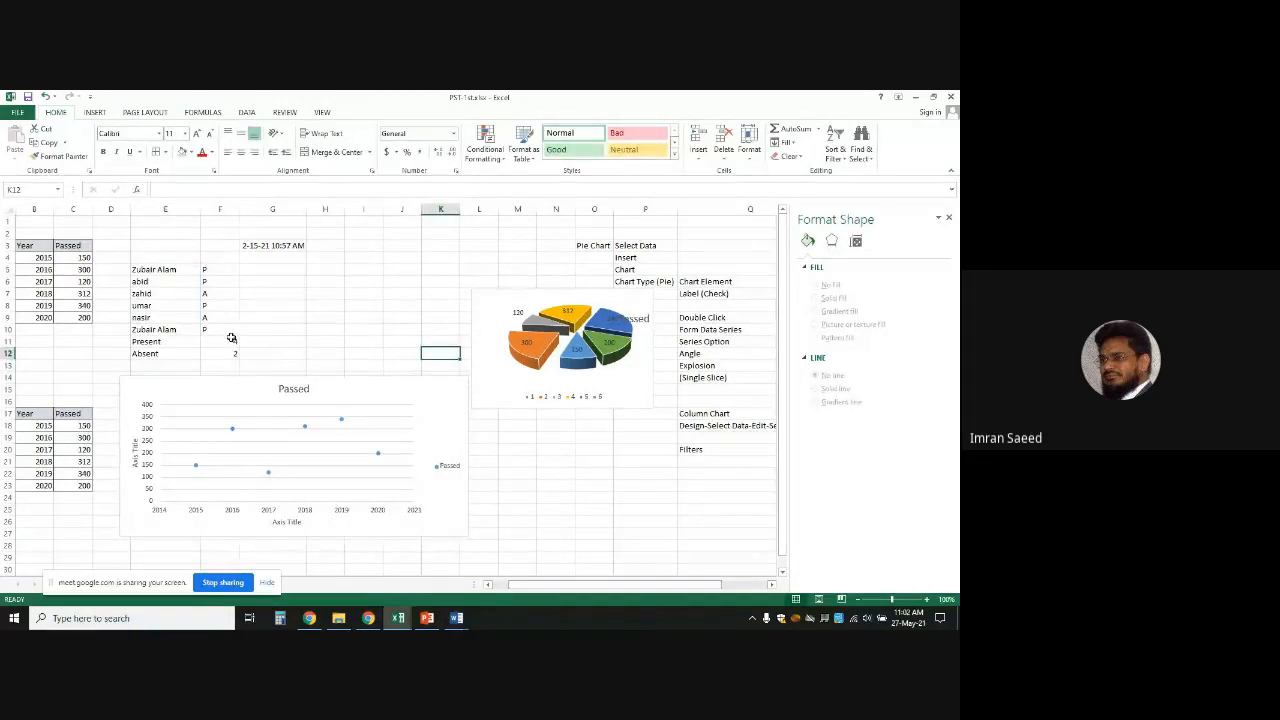
click(351, 322)
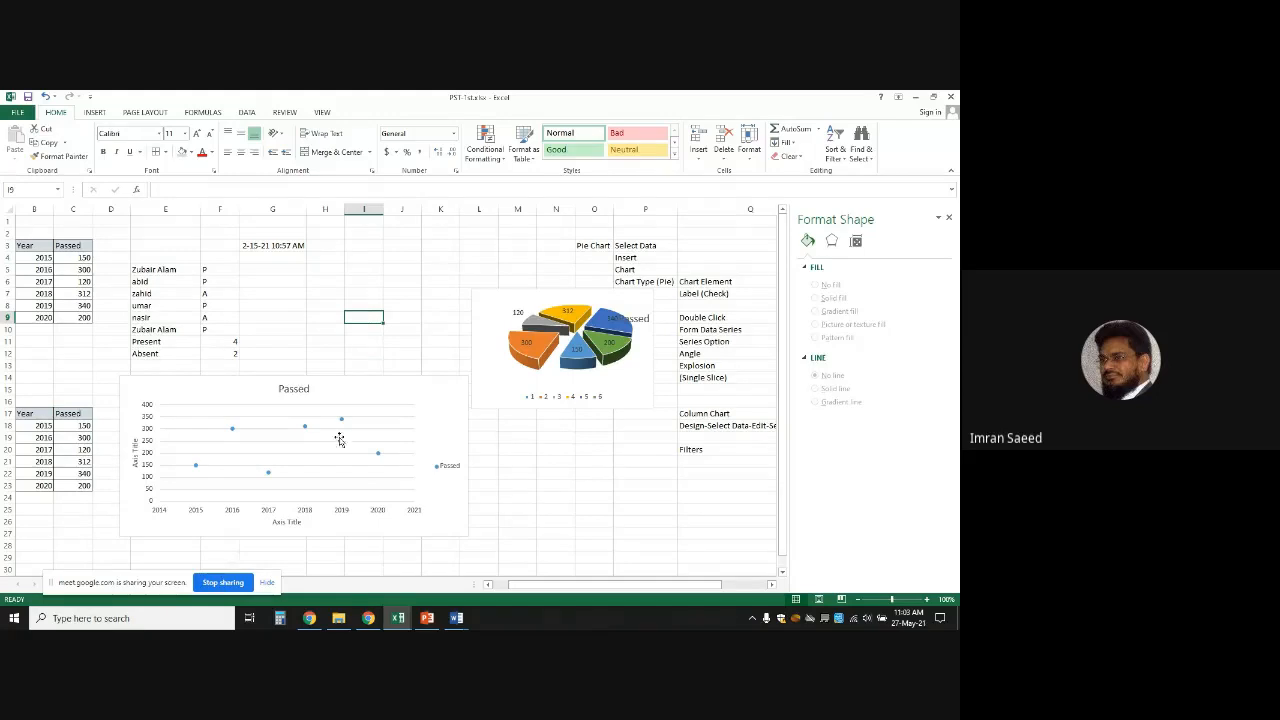
click(311, 620)
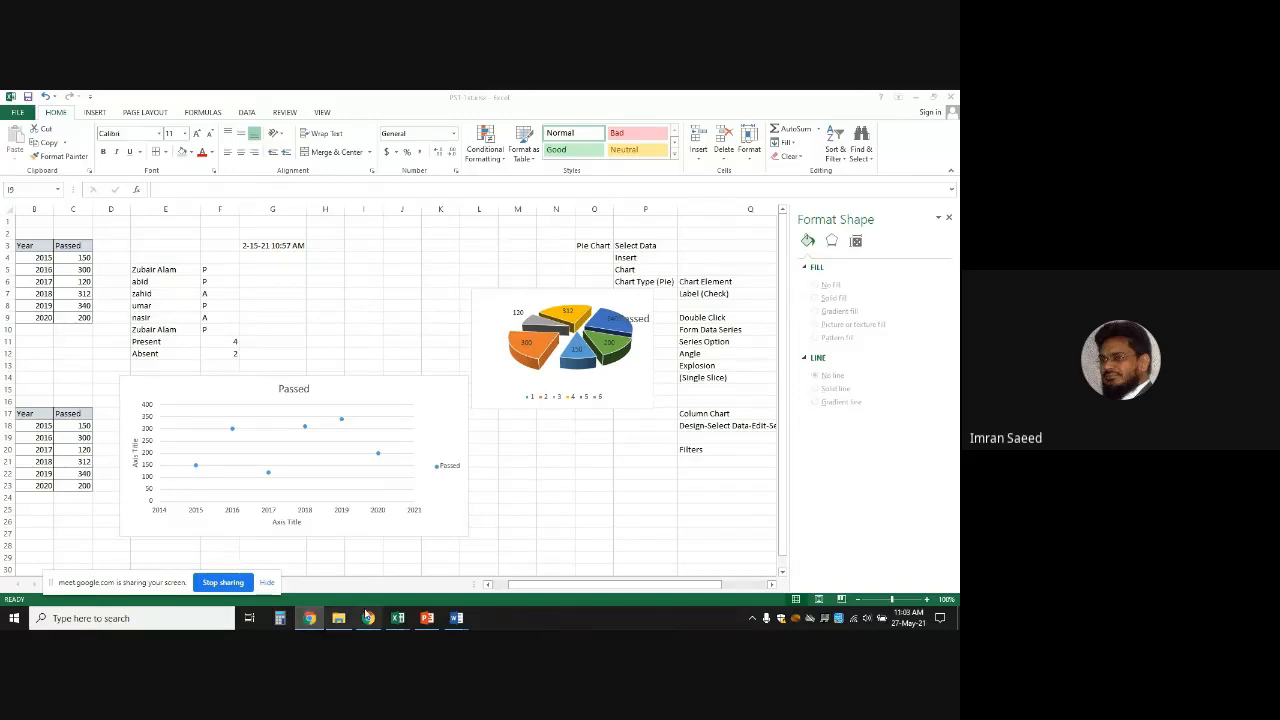
Open a new Chrome window from the Meet call and go to YouTube
click(368, 618)
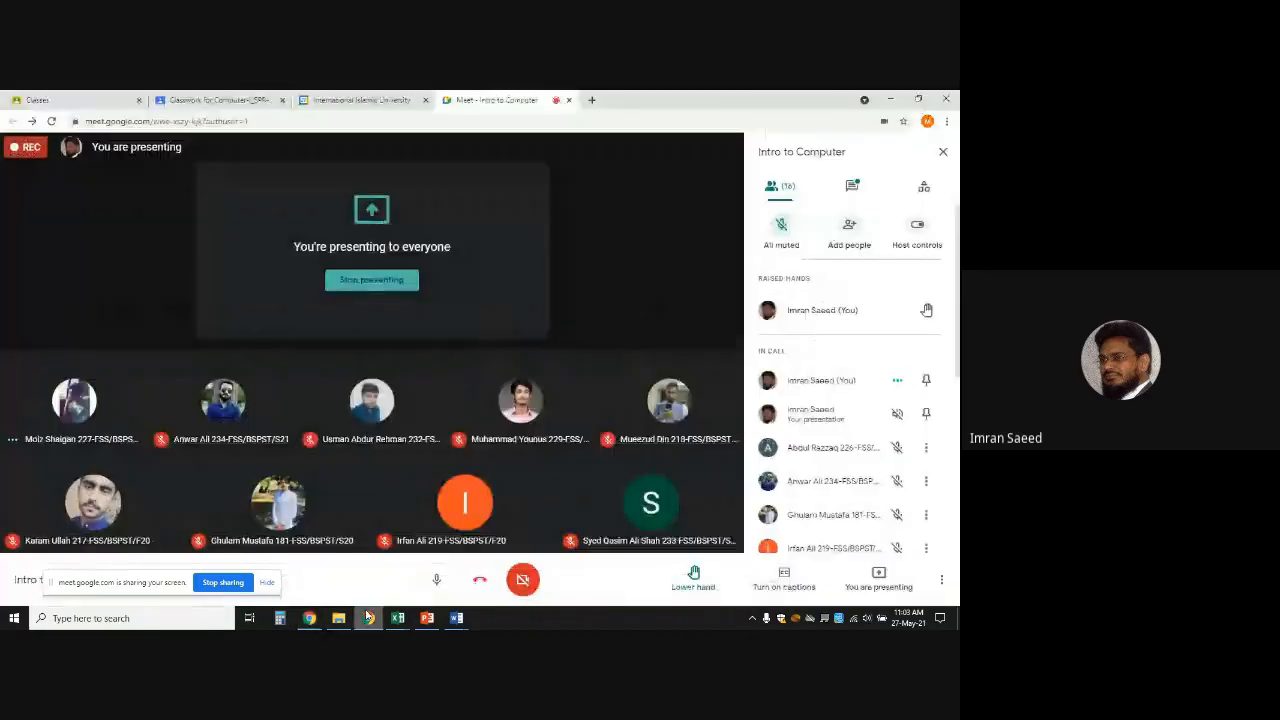
click(946, 121)
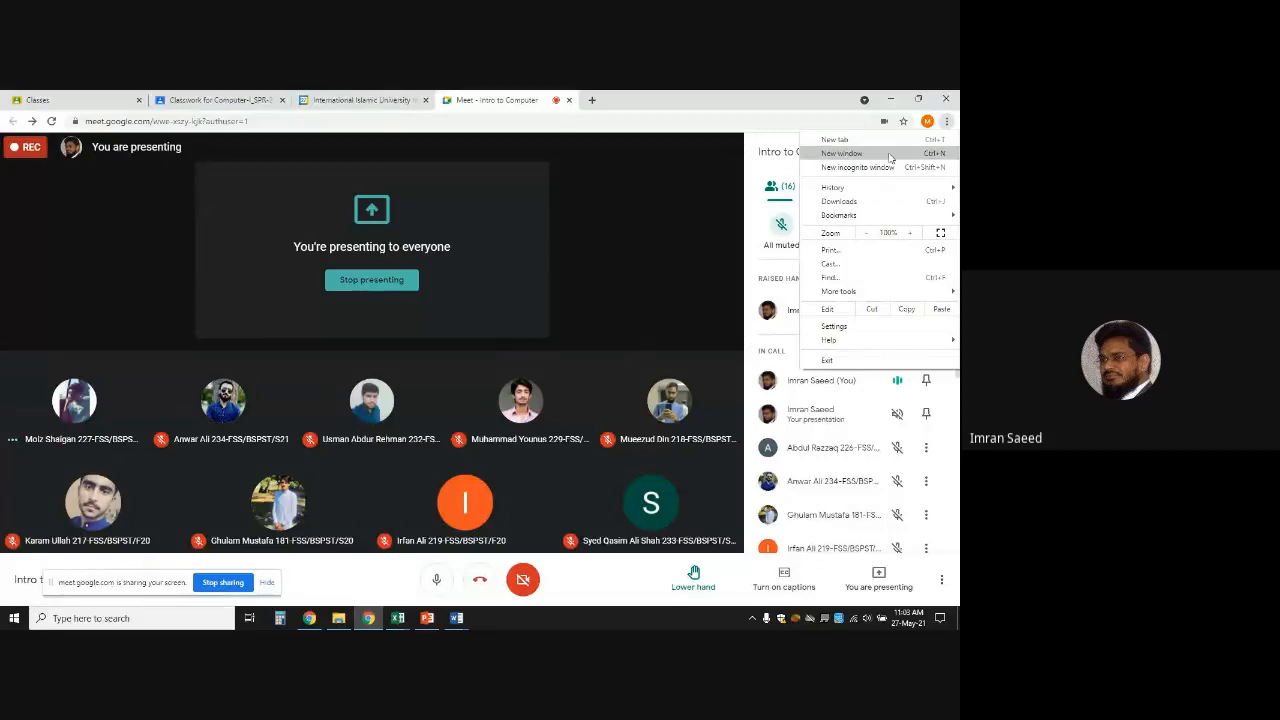
click(842, 153)
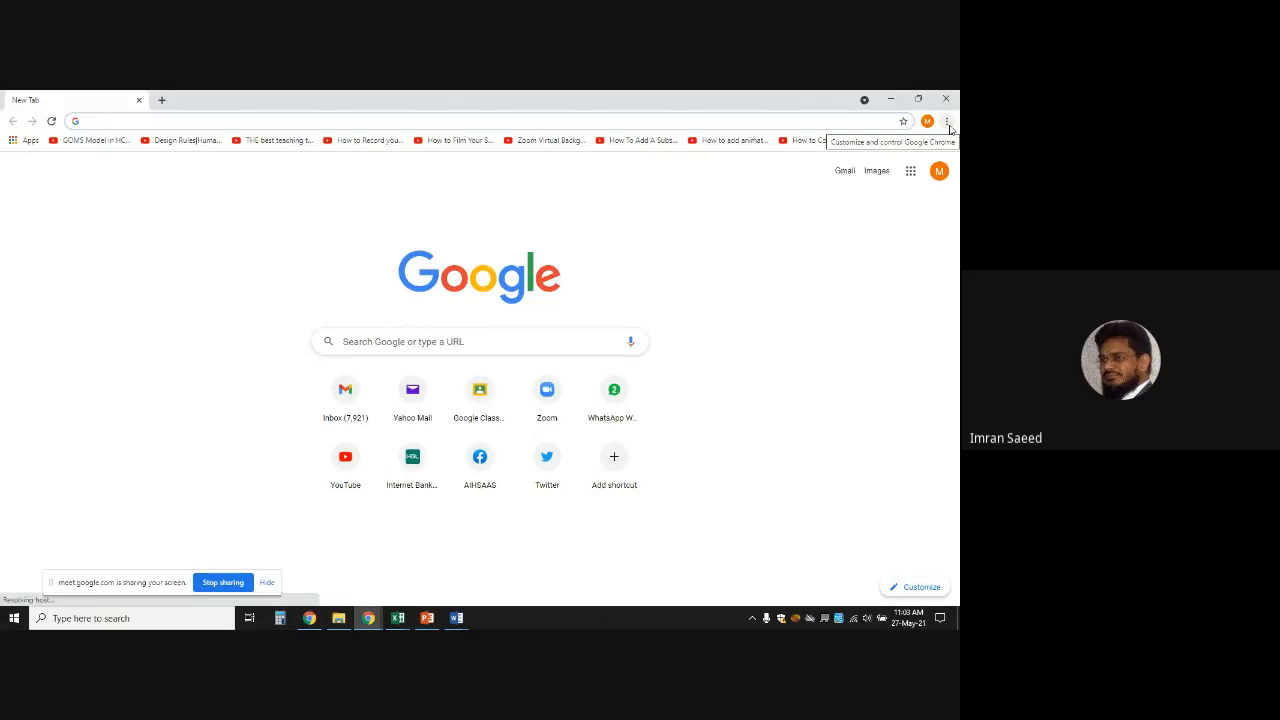
click(333, 474)
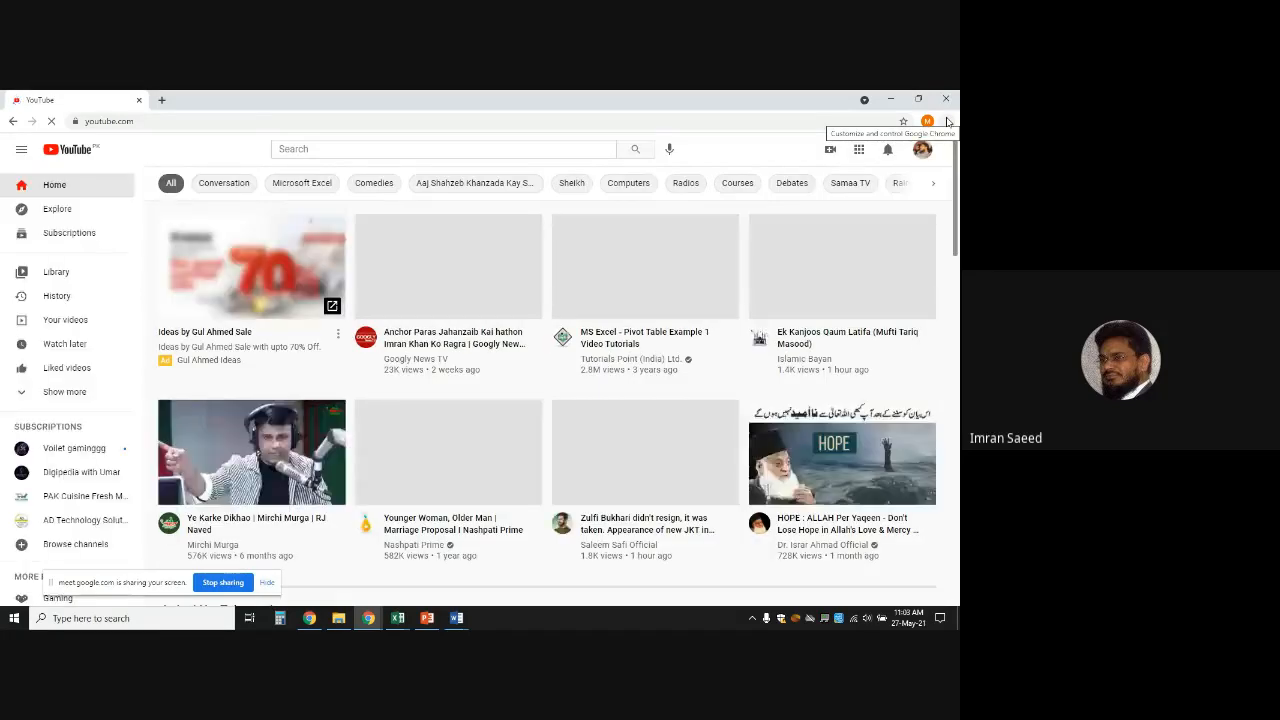
click(947, 121)
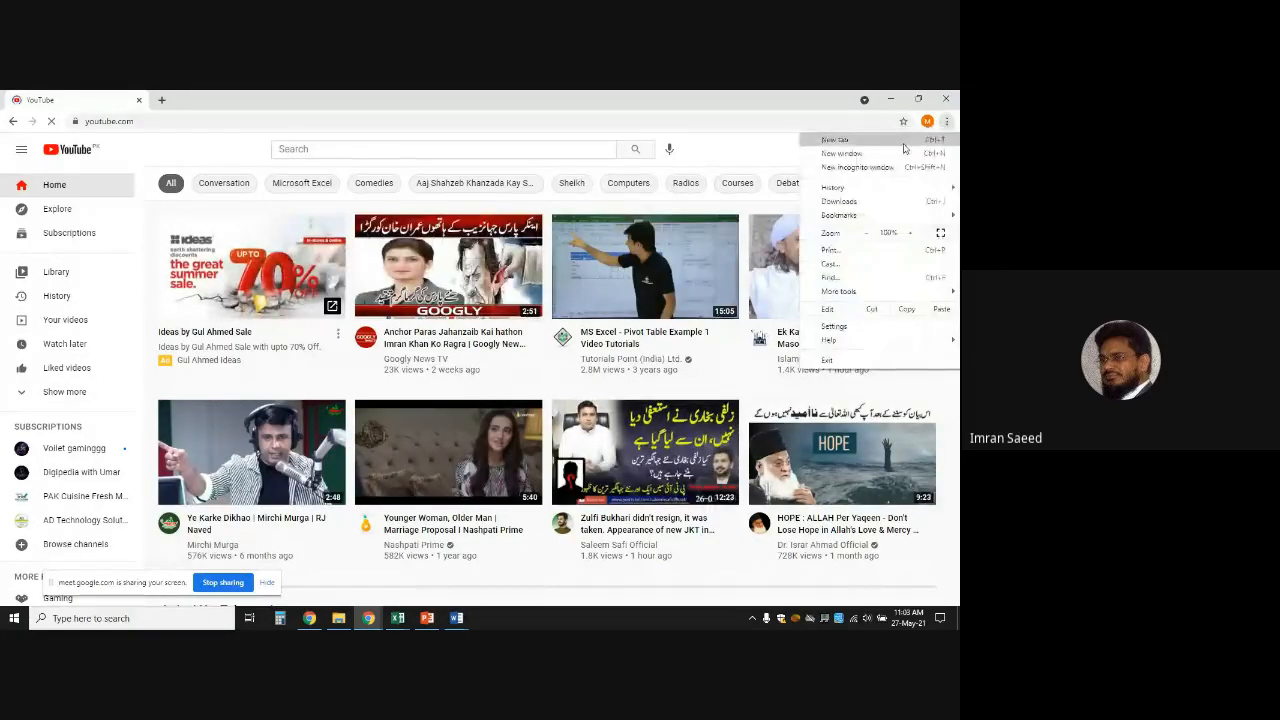
click(762, 152)
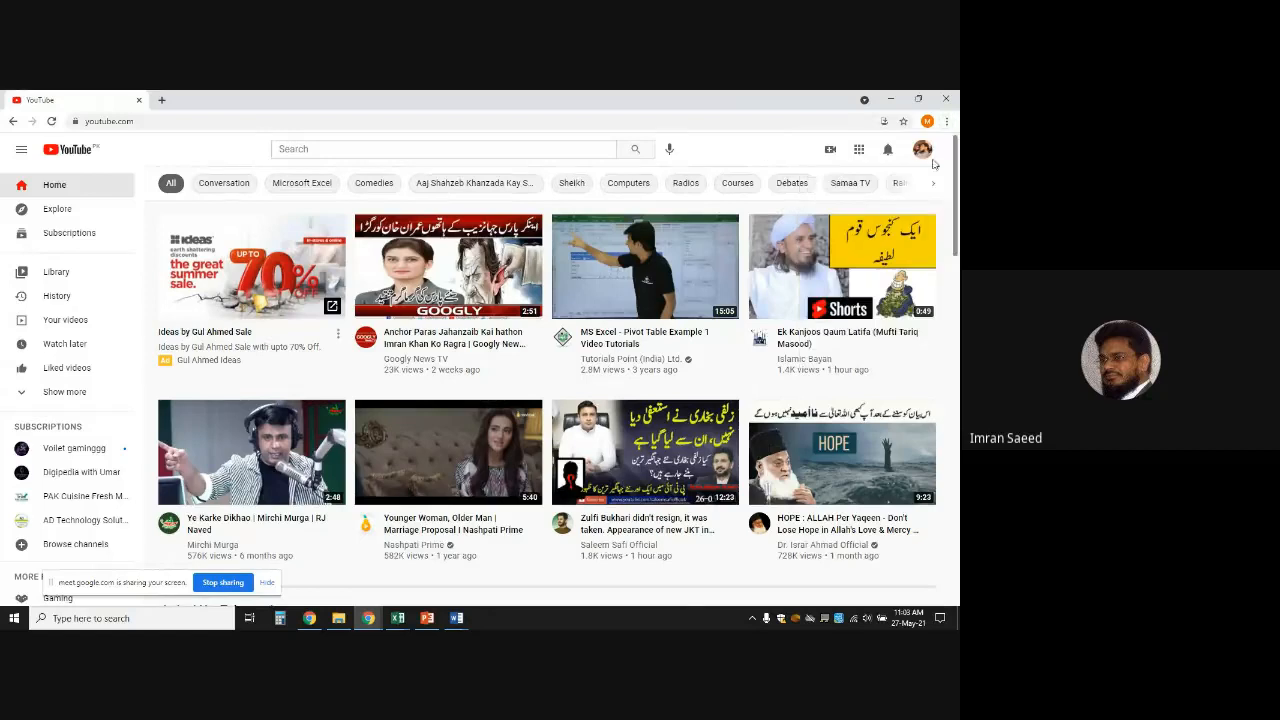
Copy the Excel for Beginners Lecture-1 video URL from your channel, pause it, and close the window
click(920, 149)
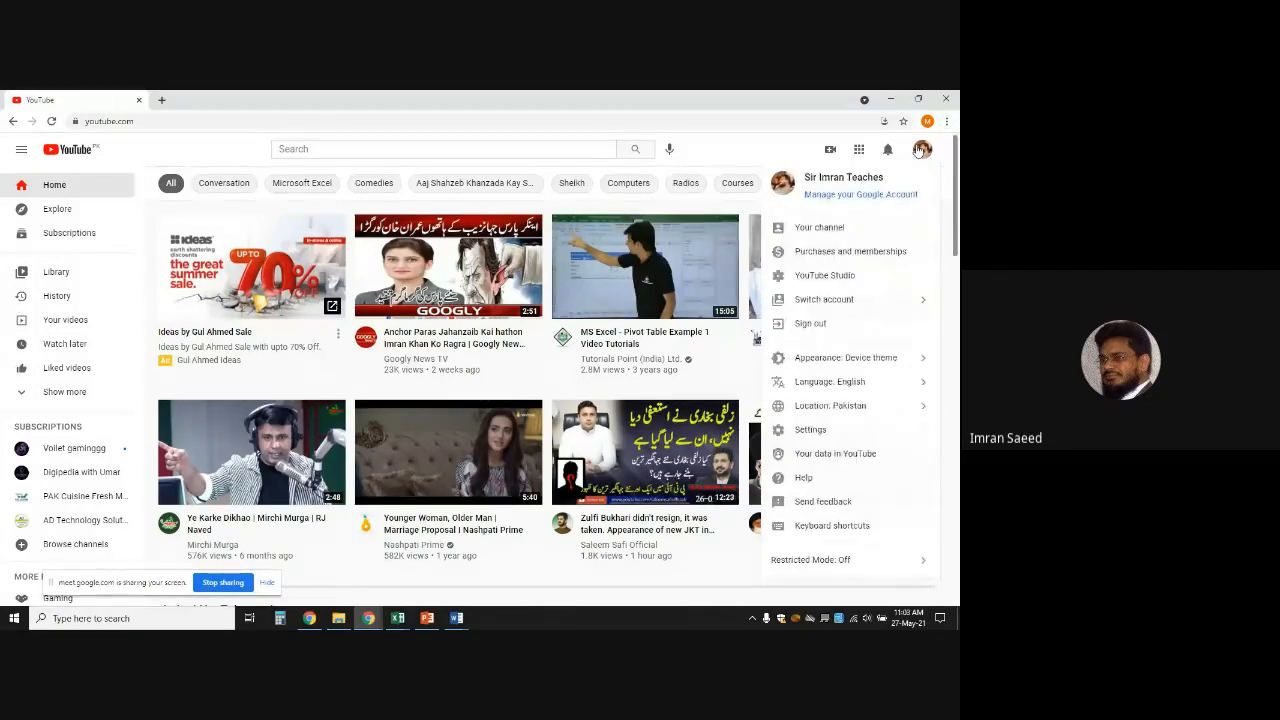
click(810, 228)
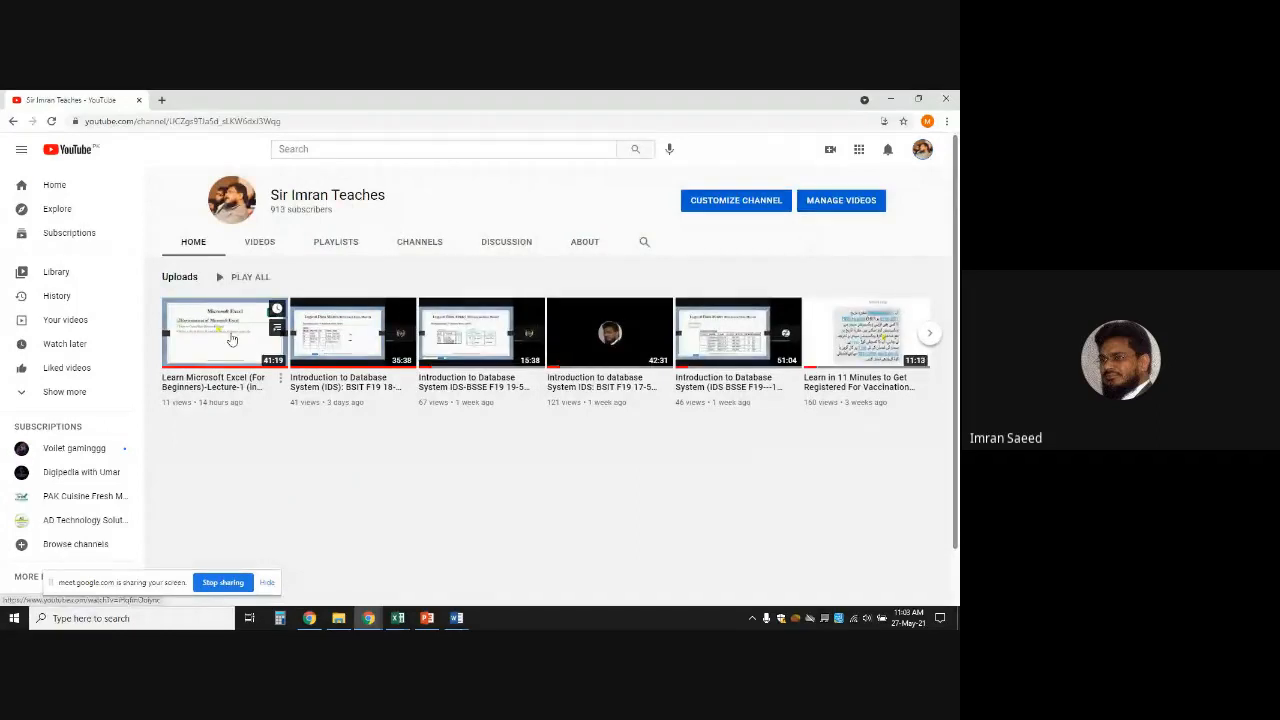
click(231, 340)
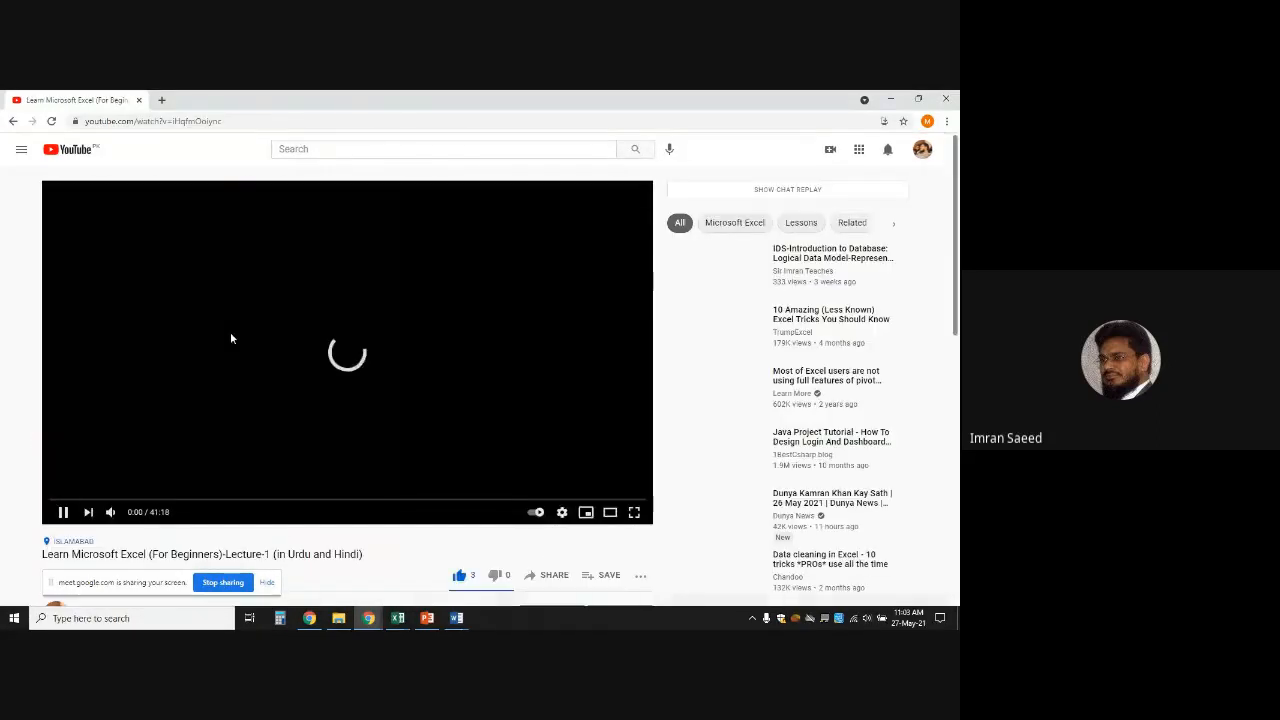
triple_click(259, 124)
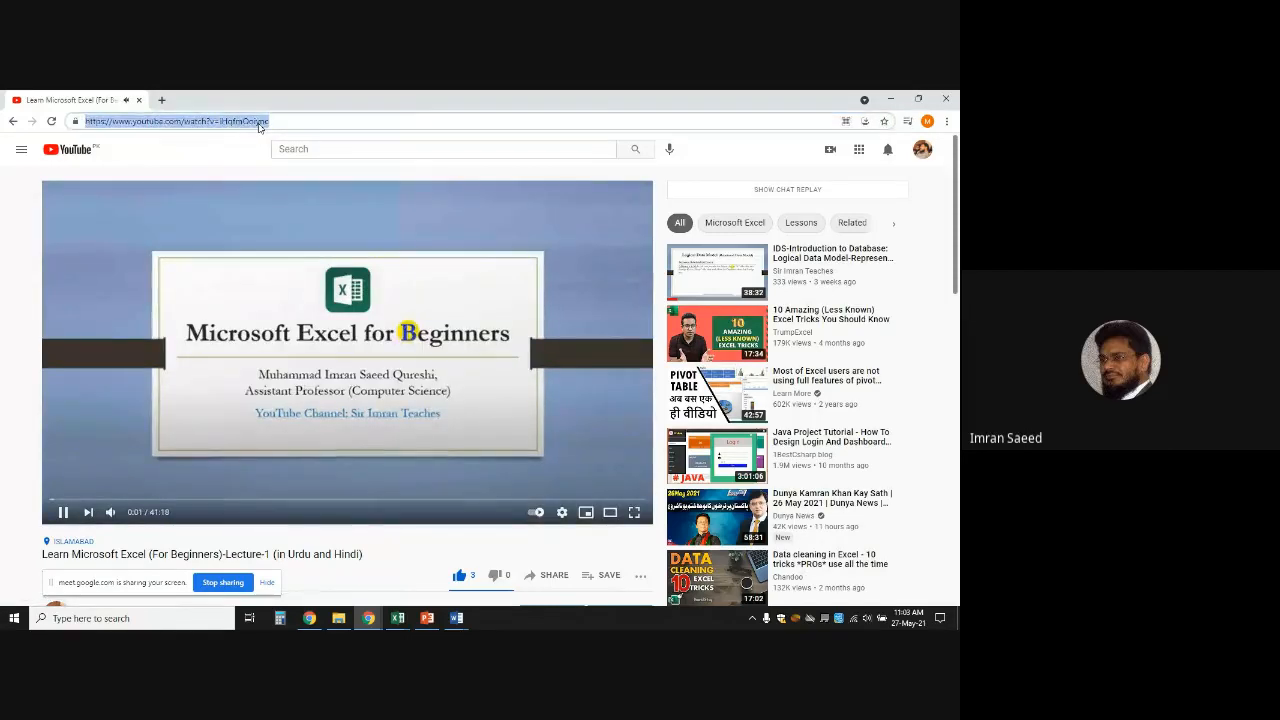
click(426, 300)
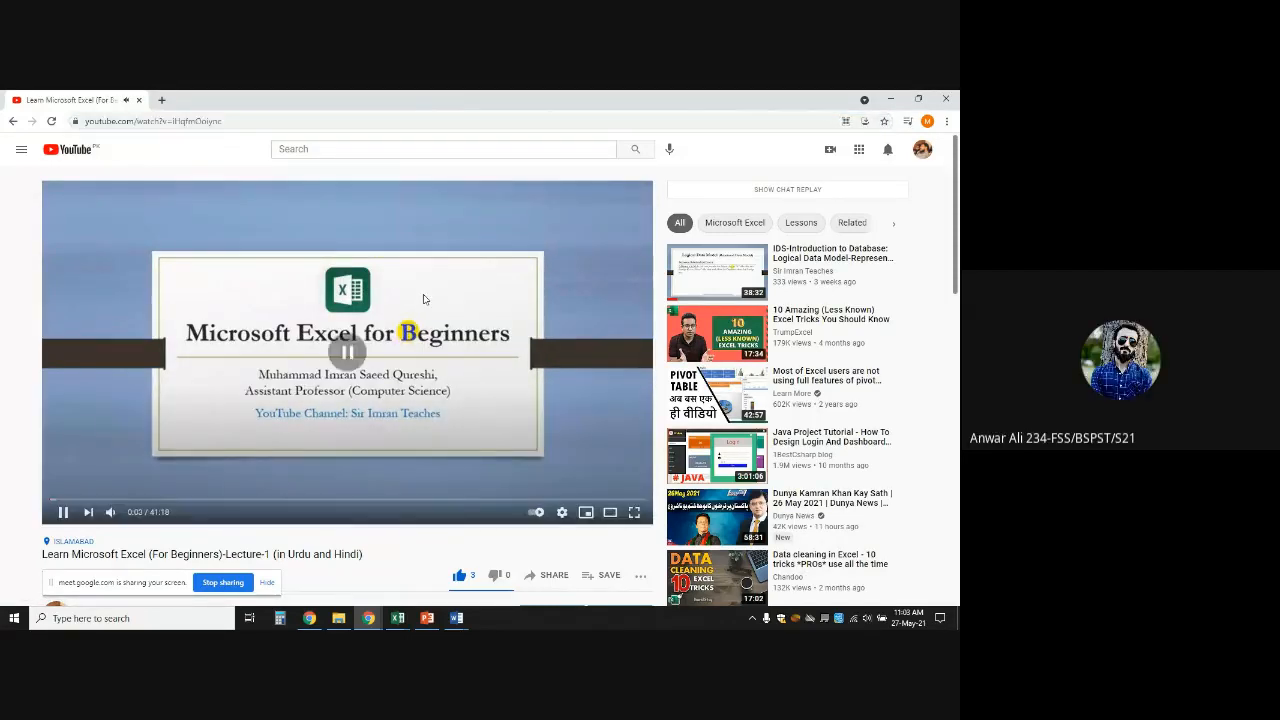
click(945, 98)
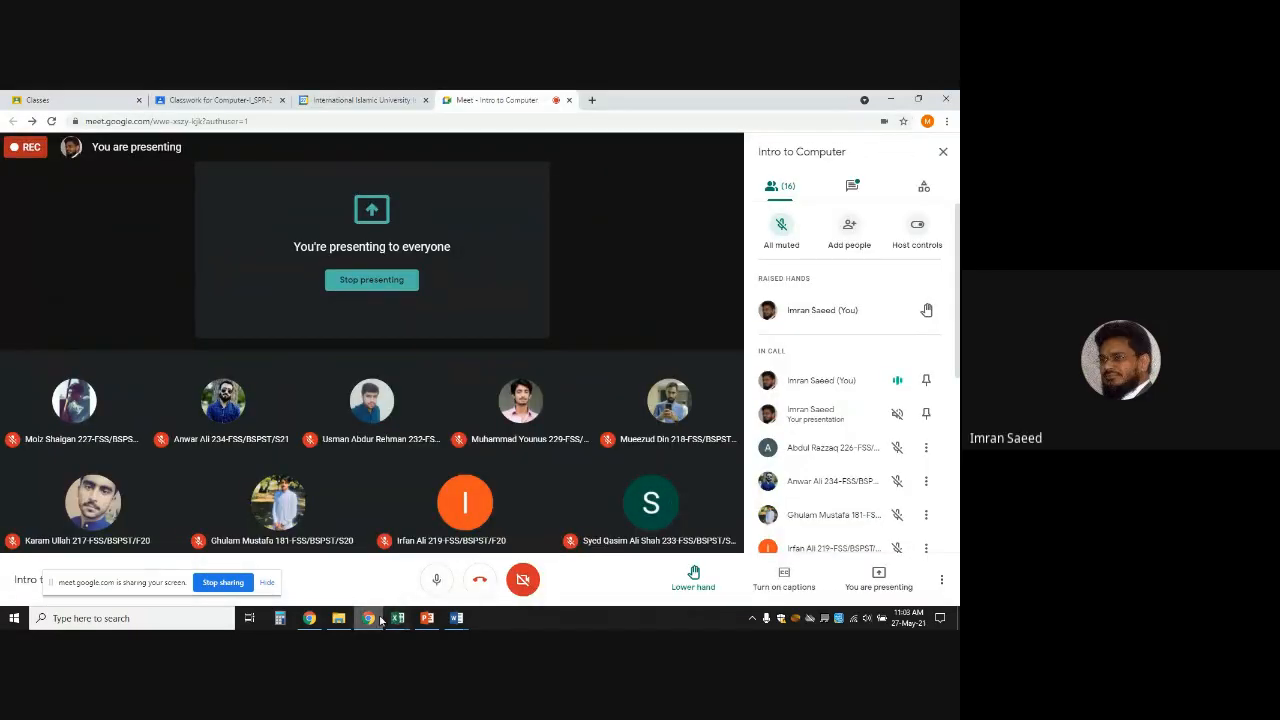
Send the Lecture-1 YouTube link in the Meet chat, then open the recording panel from More options
mouse_move(380, 621)
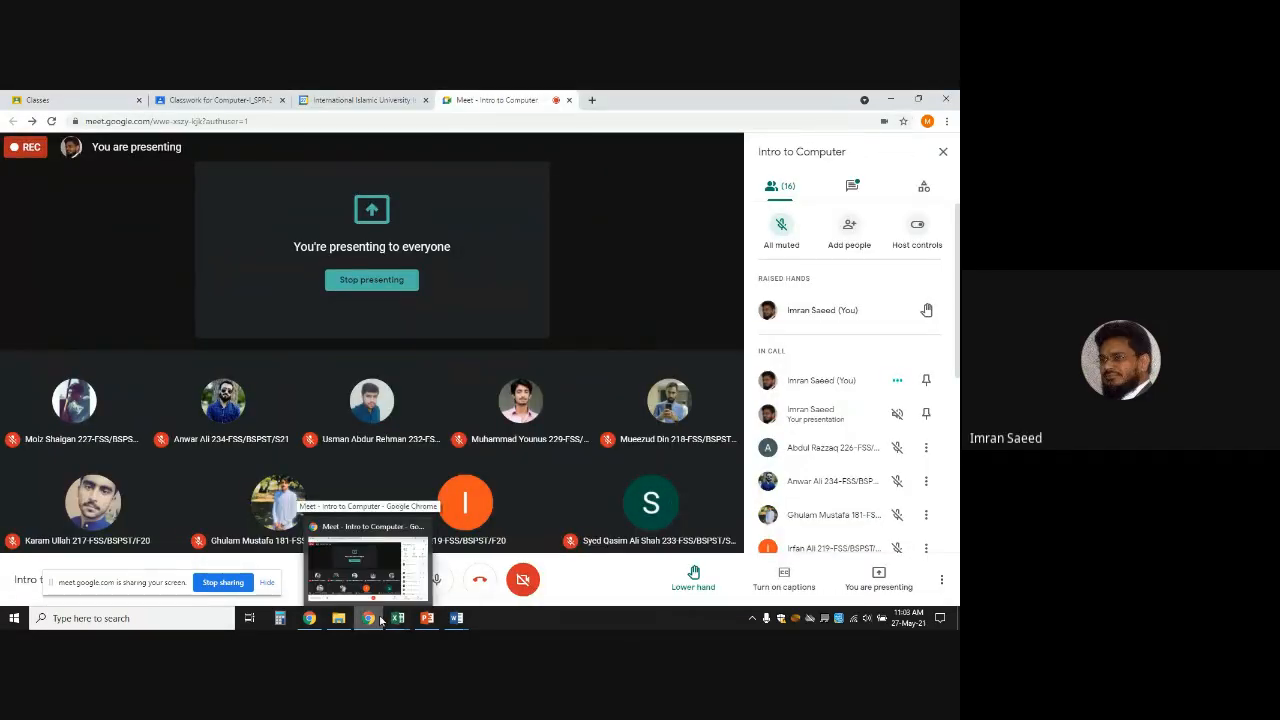
mouse_move(452, 620)
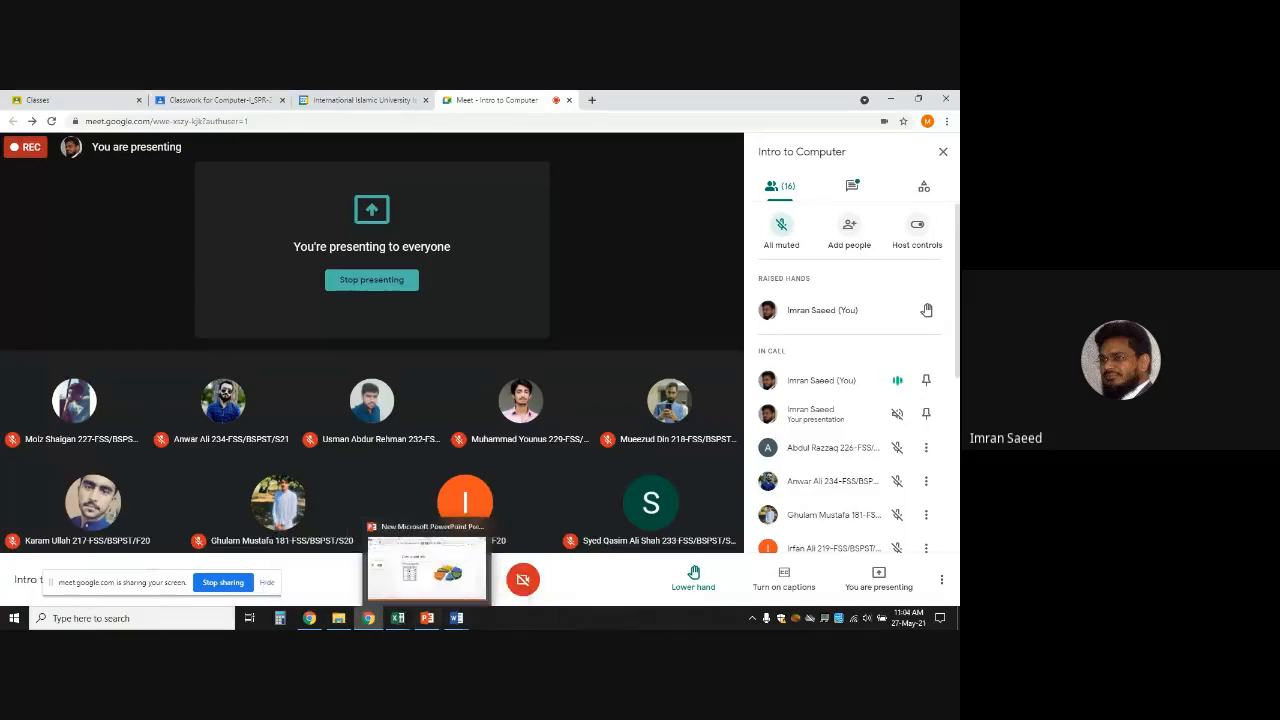
click(848, 188)
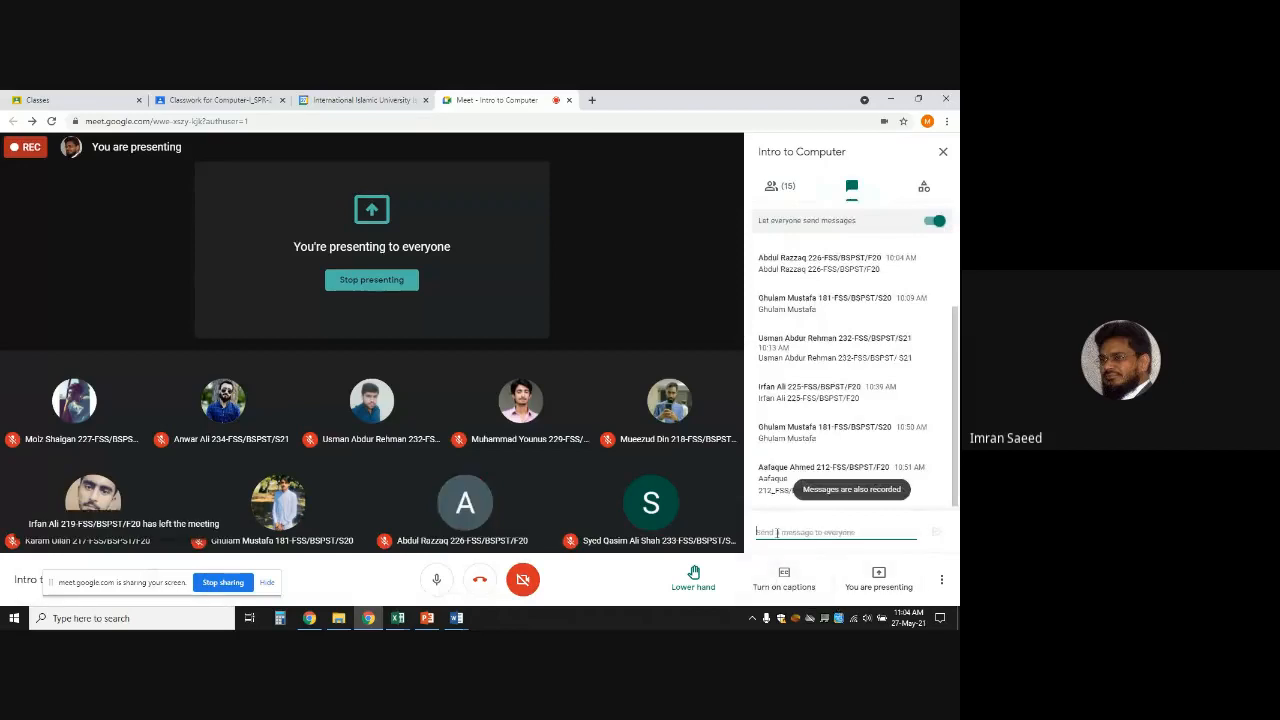
text(https://www.youtube.com/watch?v=lHqfmDoiync)
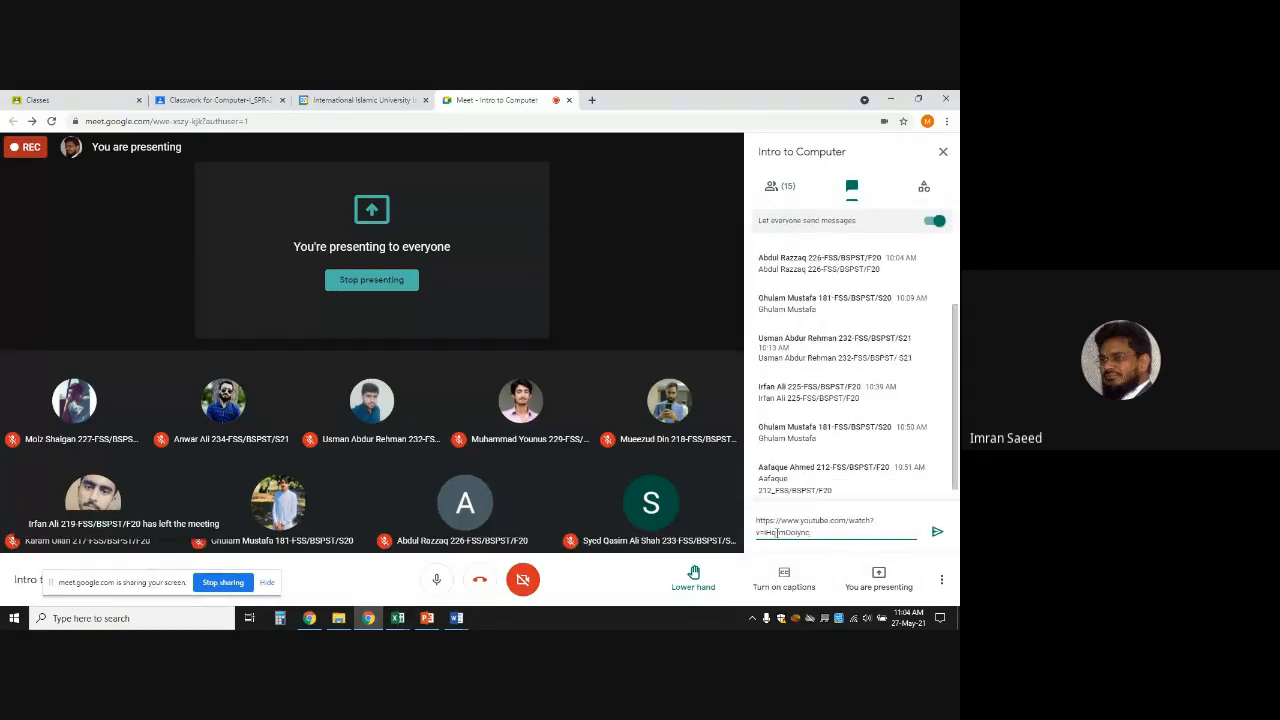
key(Return)
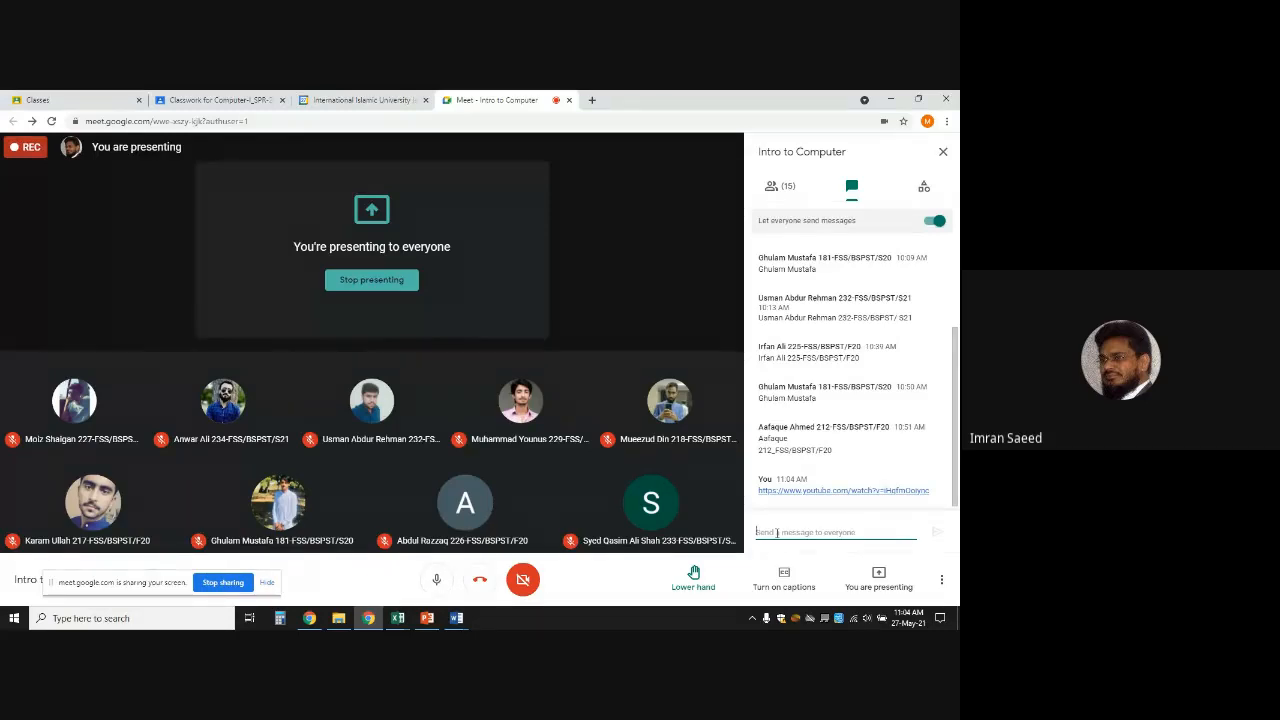
click(941, 580)
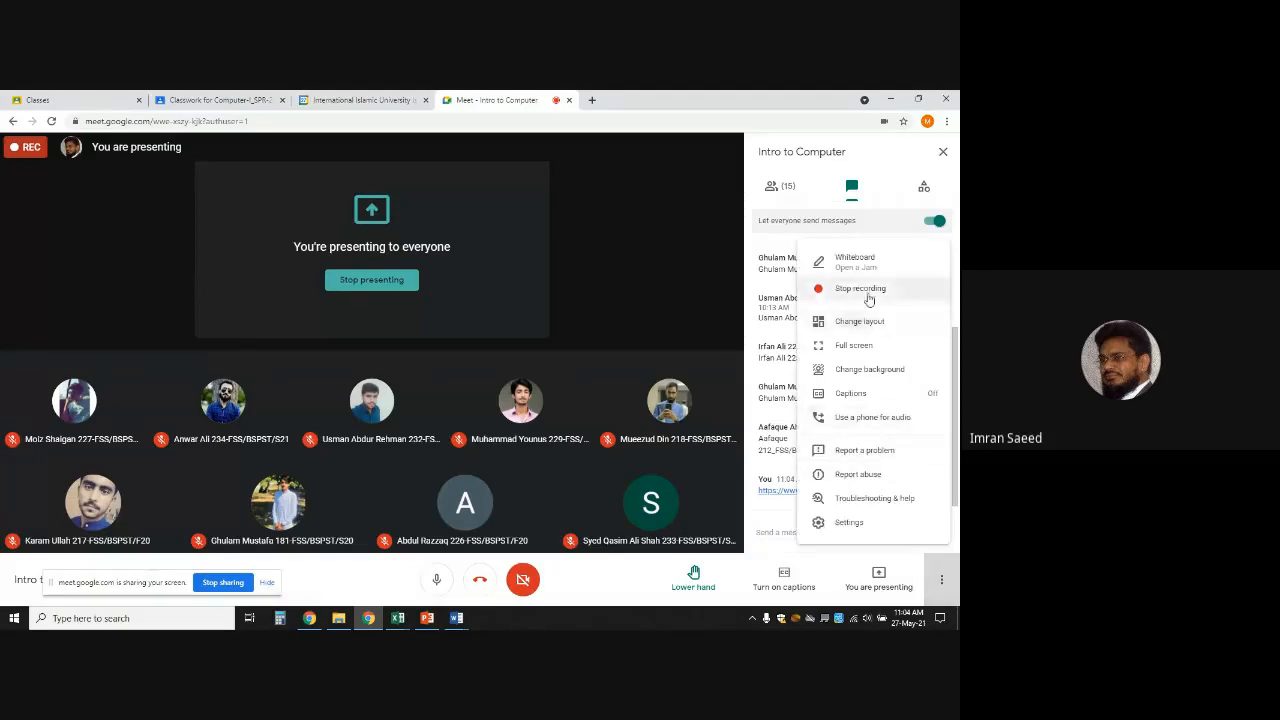
click(866, 292)
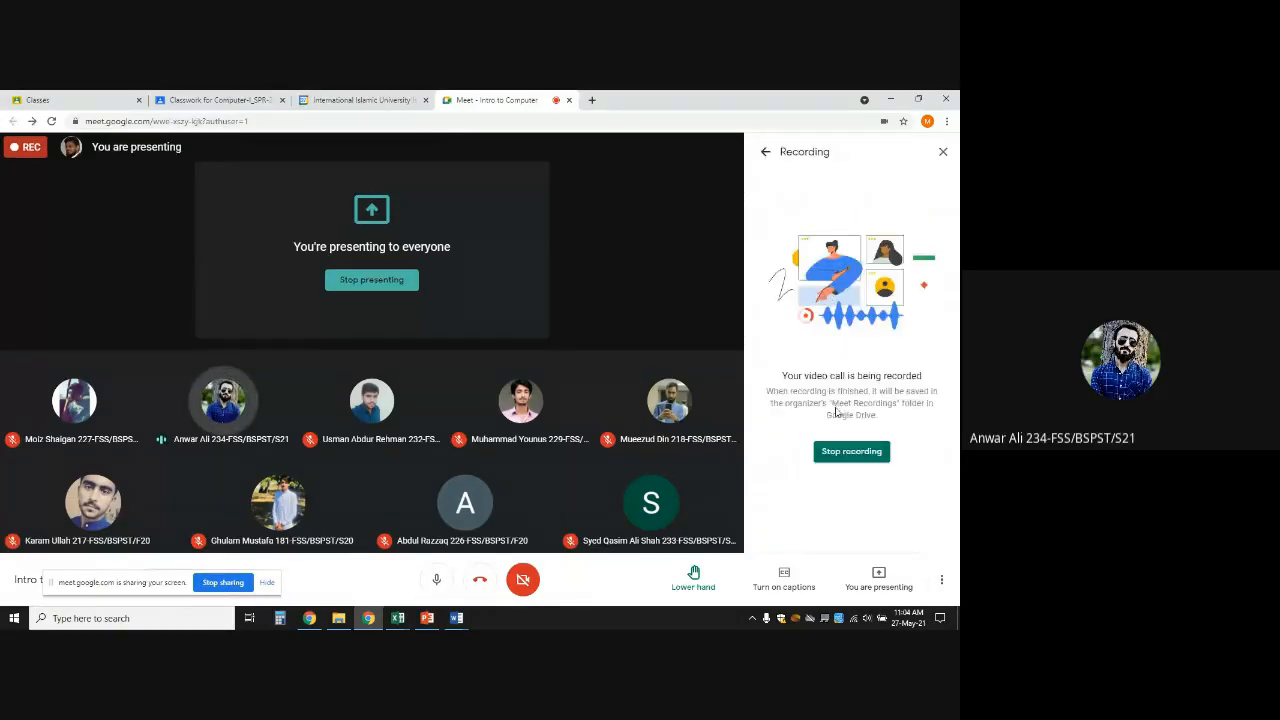